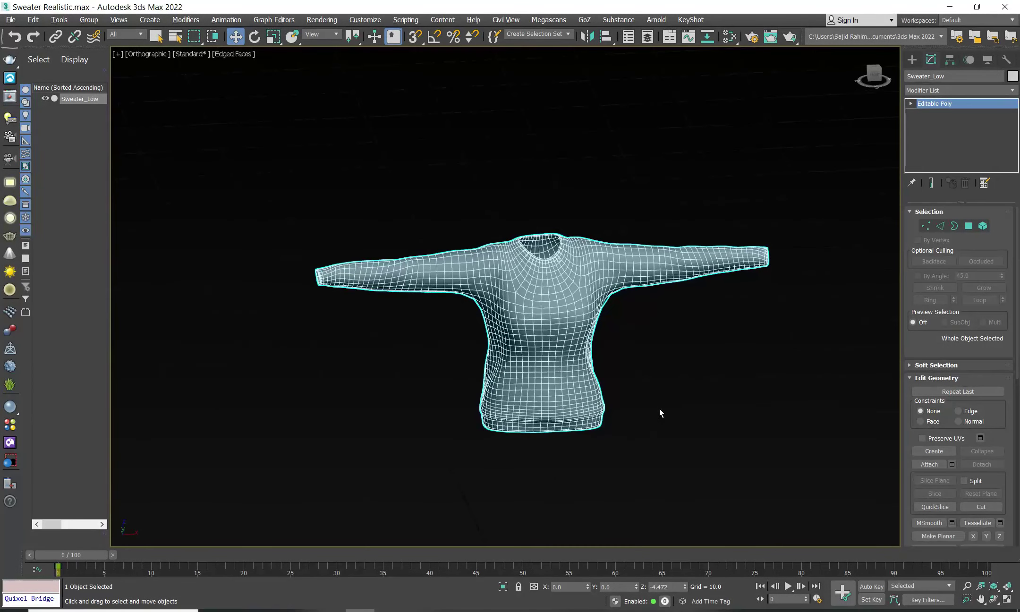
Step: Rename the sweater object to Sweater_Low
click(90, 102)
key(BackSpace)
text(Sw)
key(Return)
Step: Clone Sweater_Low as an independent Copy named Sweater_High, then deselect it
scroll(554, 288, up, 1)
scroll(538, 281, up, 2)
right_click(521, 281)
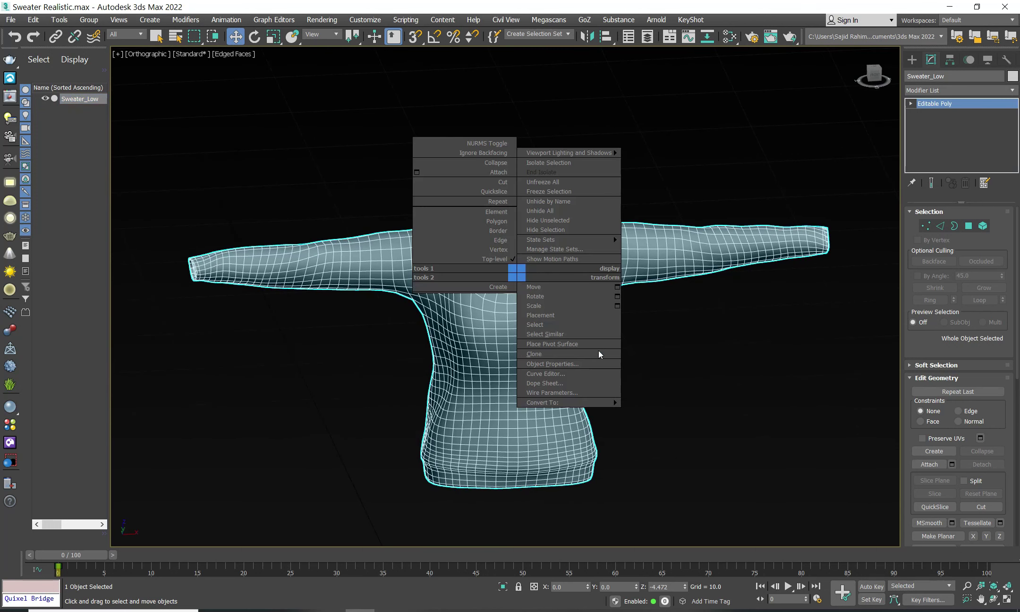
click(525, 439)
right_click(496, 287)
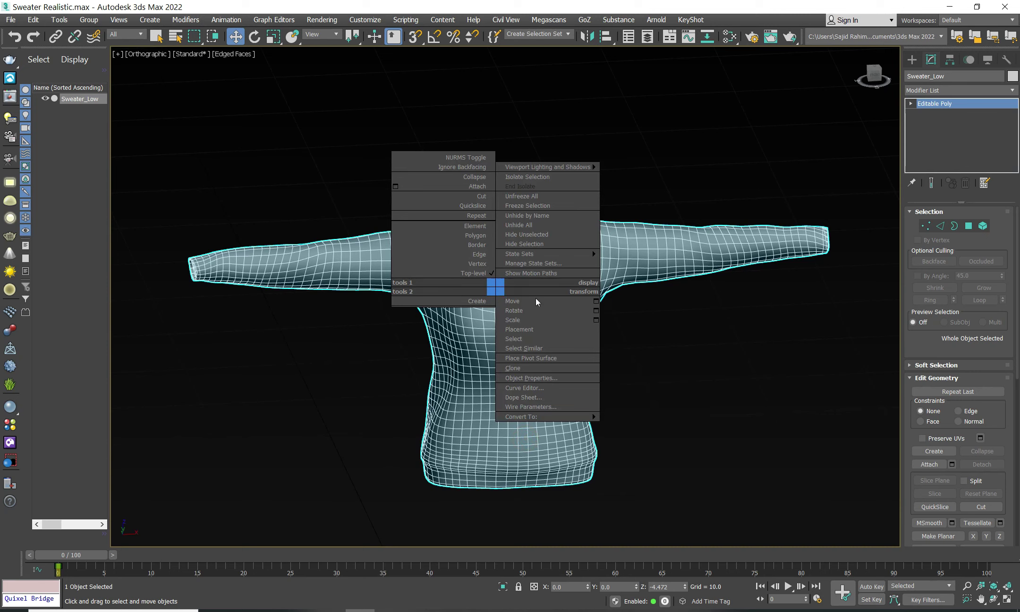
click(522, 370)
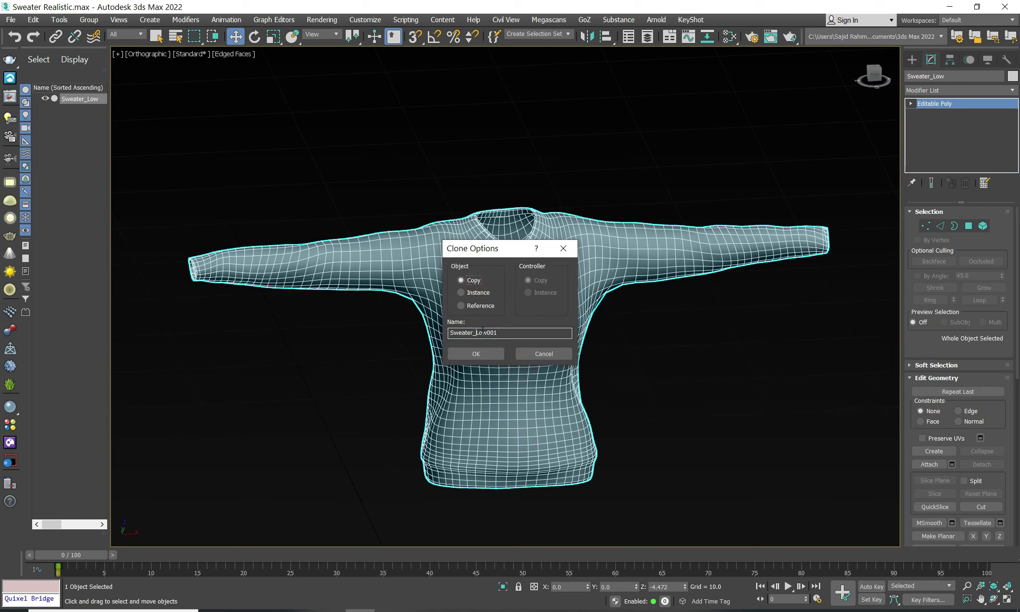
drag(497, 332, 474, 333)
text(High)
click(475, 356)
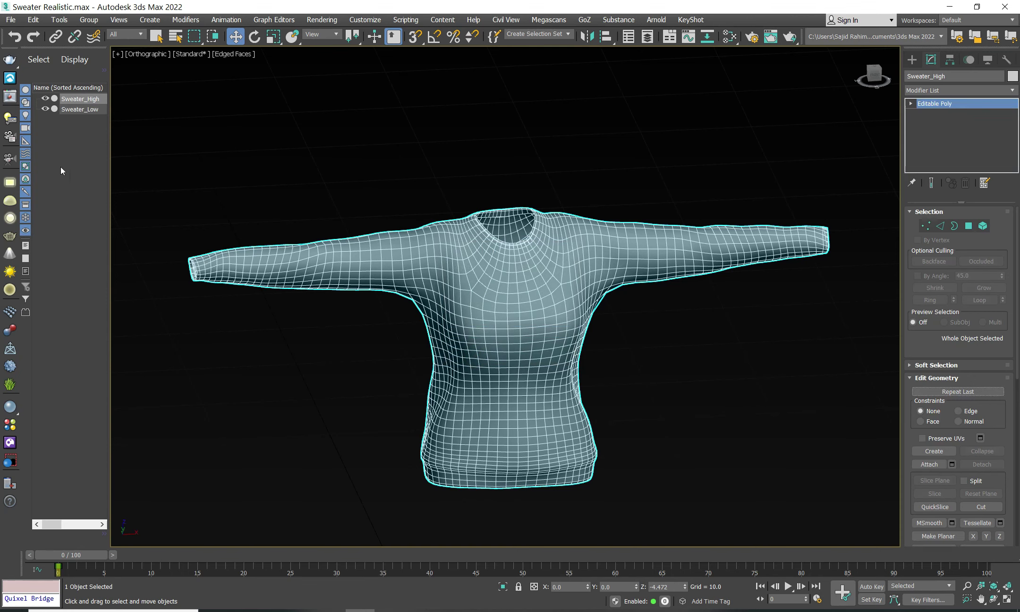
click(253, 146)
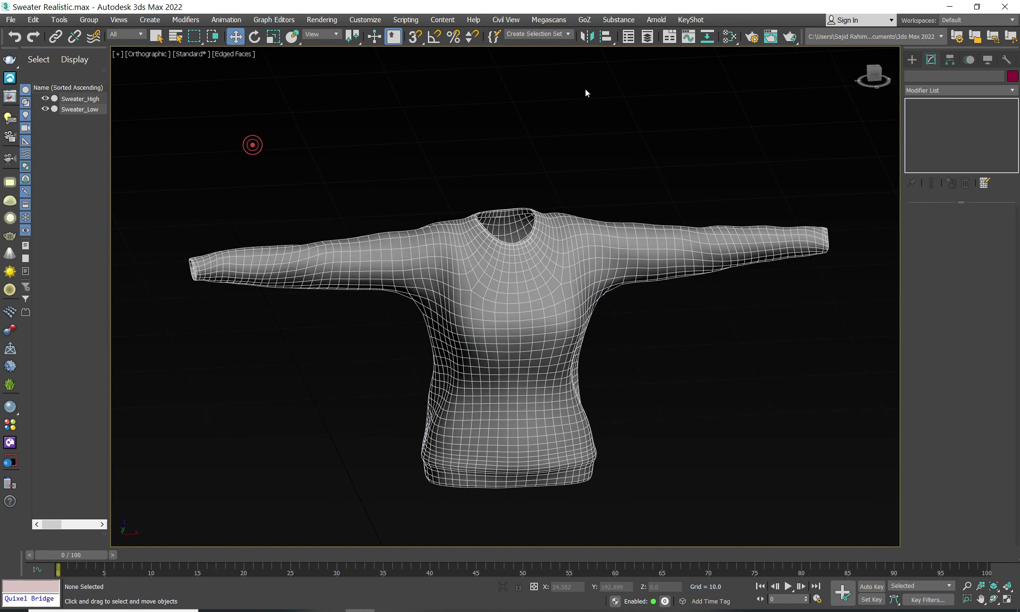
Step: Duplicate the Sweater_Low material node in the Slate Material Editor
click(732, 40)
middle_drag(303, 348, 292, 416)
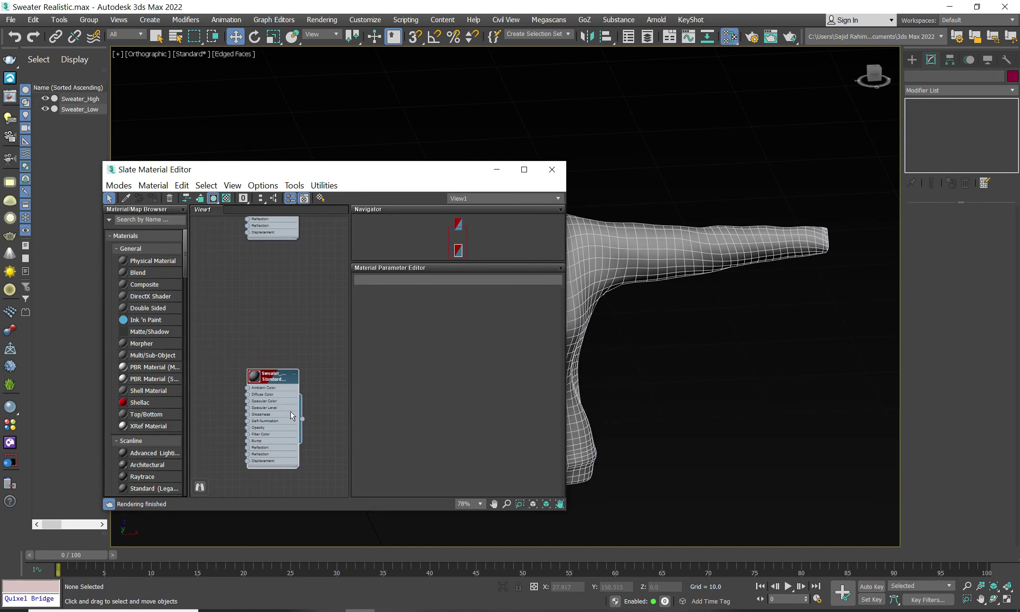
double_click(273, 427)
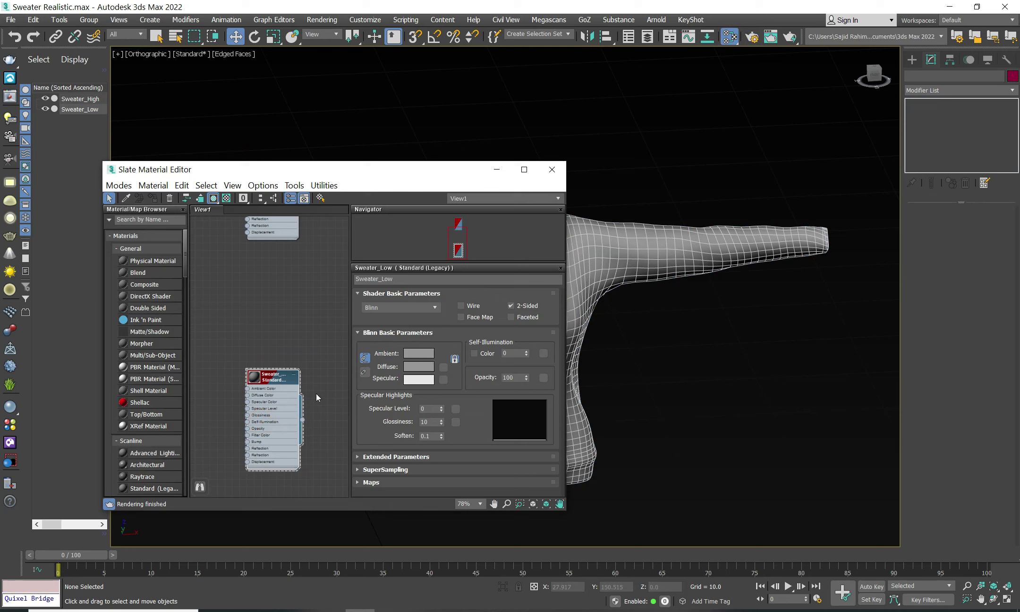
middle_drag(316, 393, 315, 472)
shift+drag(273, 454, 273, 348)
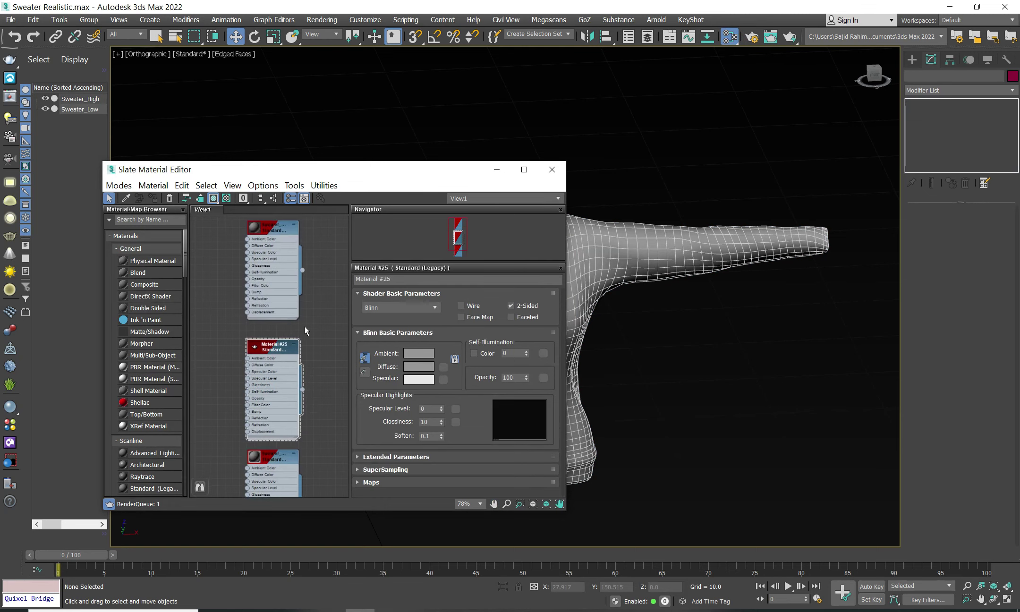
scroll(314, 288, down, 8)
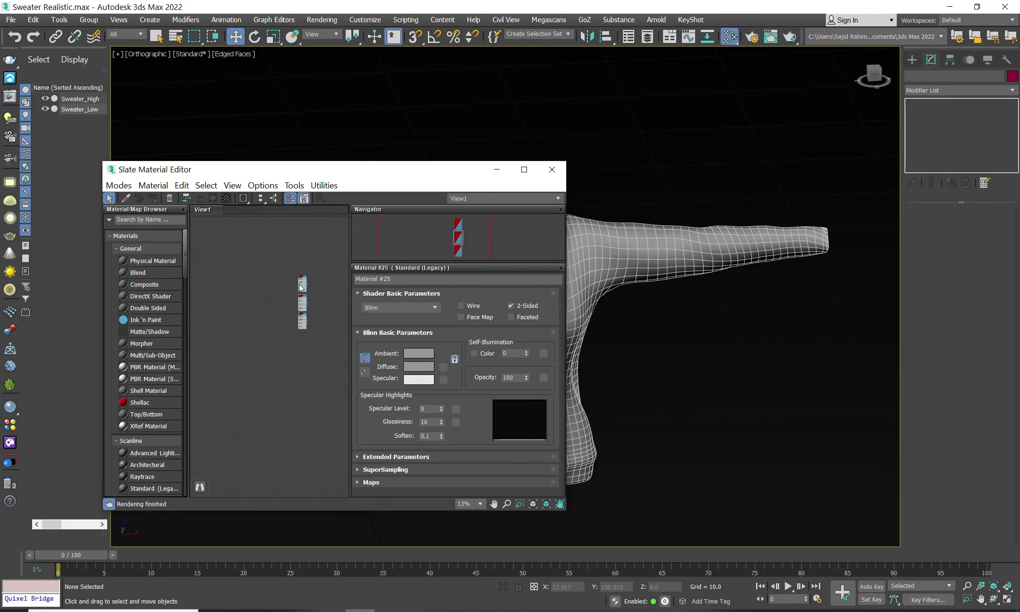
click(300, 283)
mouse_move(309, 287)
middle_down()
mouse_move(311, 359)
mouse_move(320, 337)
middle_up()
scroll(311, 358, up, 7)
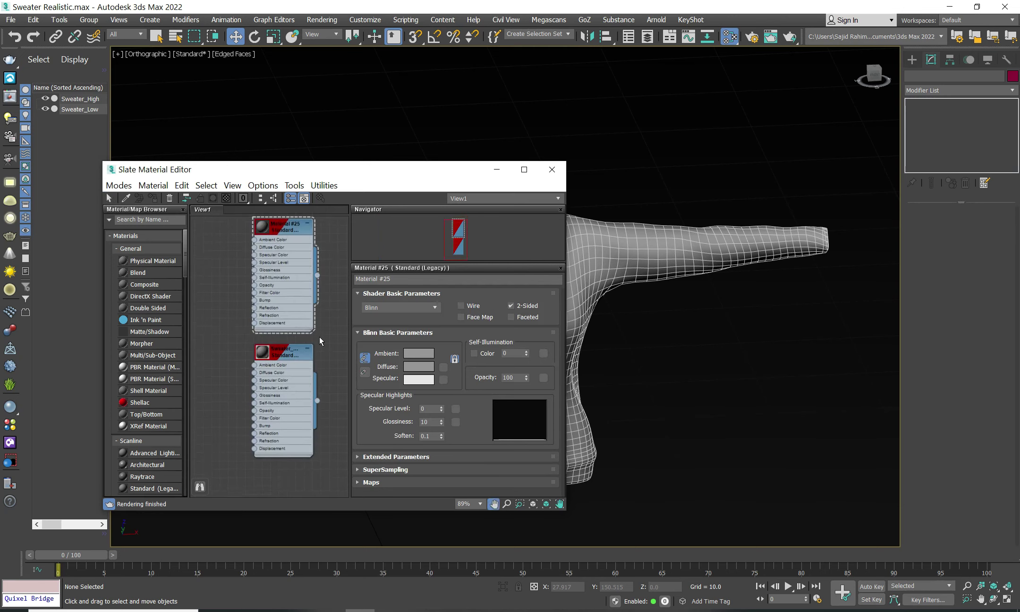
Step: Rename the duplicated material to Sweater_High
click(386, 279)
text(Sweater_low)
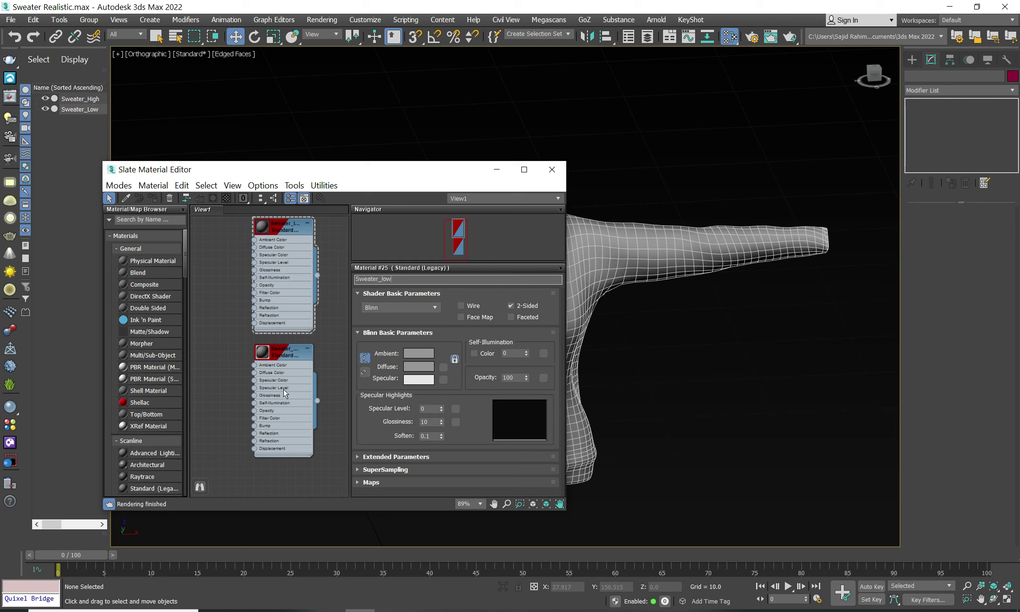
click(284, 392)
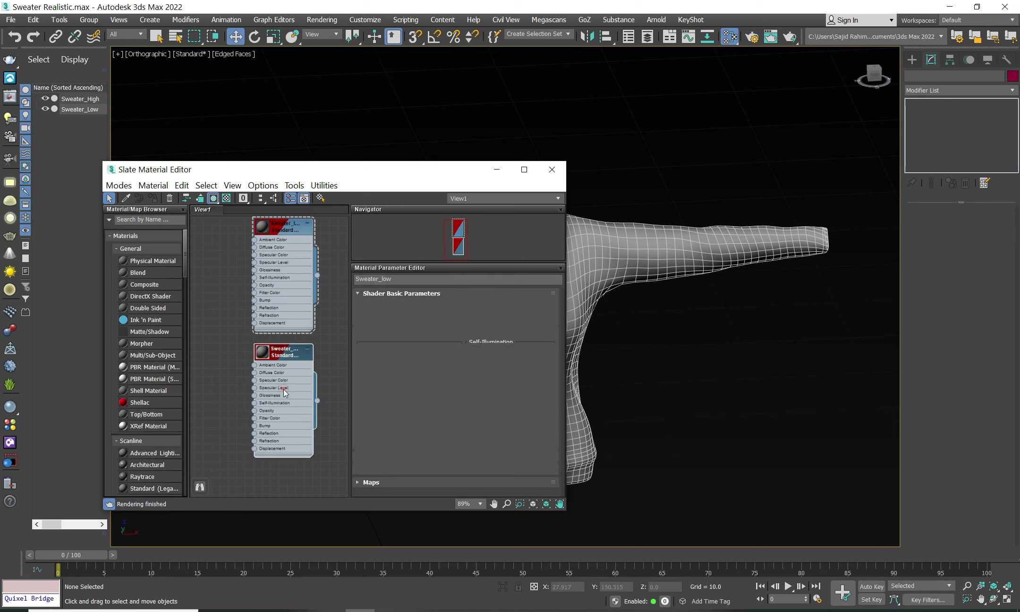
click(302, 256)
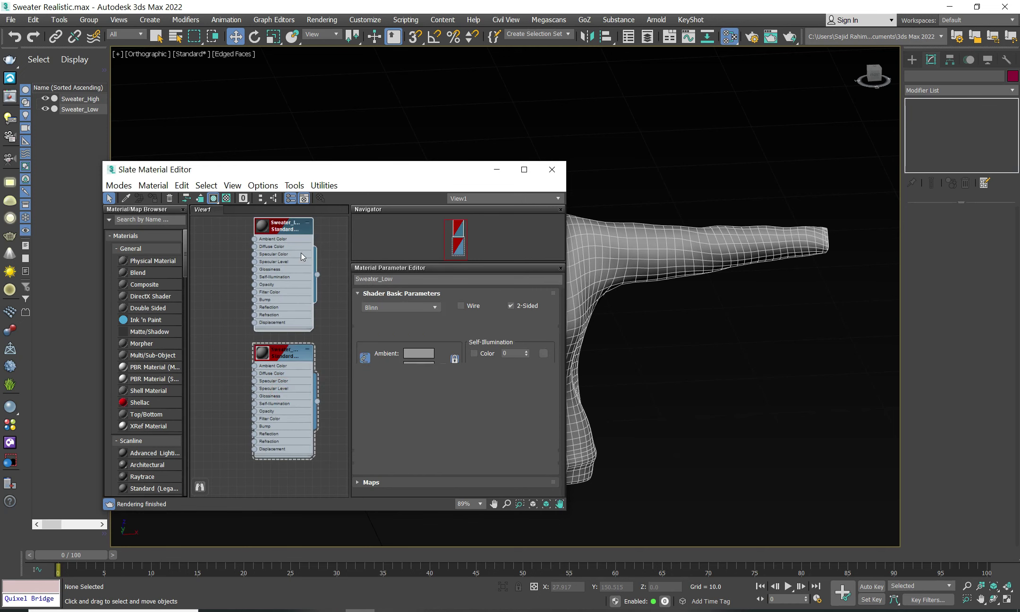
drag(393, 279, 384, 278)
text(High)
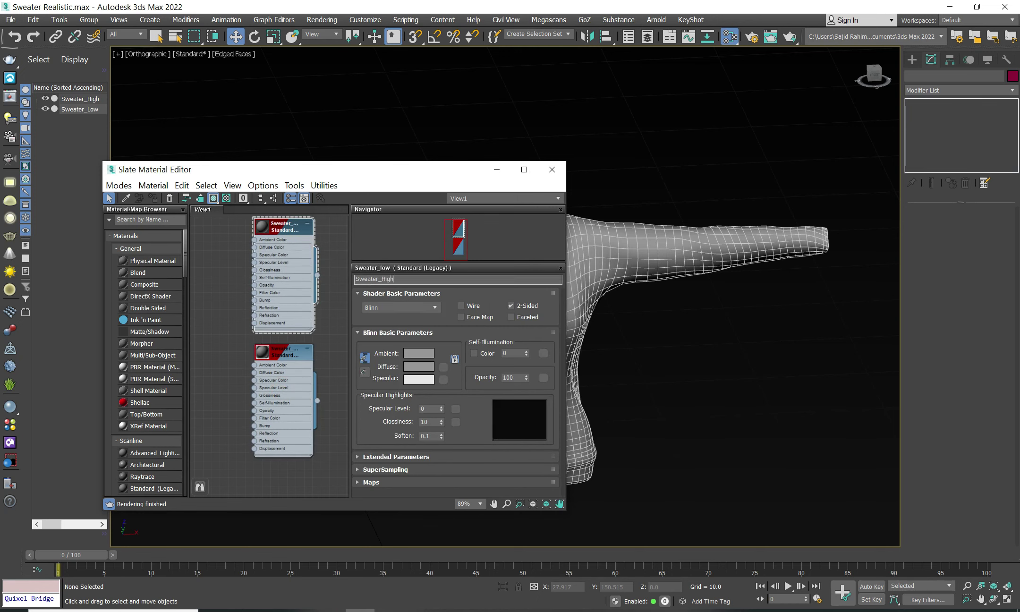
click(289, 391)
Step: With Sweater_Low hidden, assign the Sweater_High material to the Sweater_High object
click(45, 109)
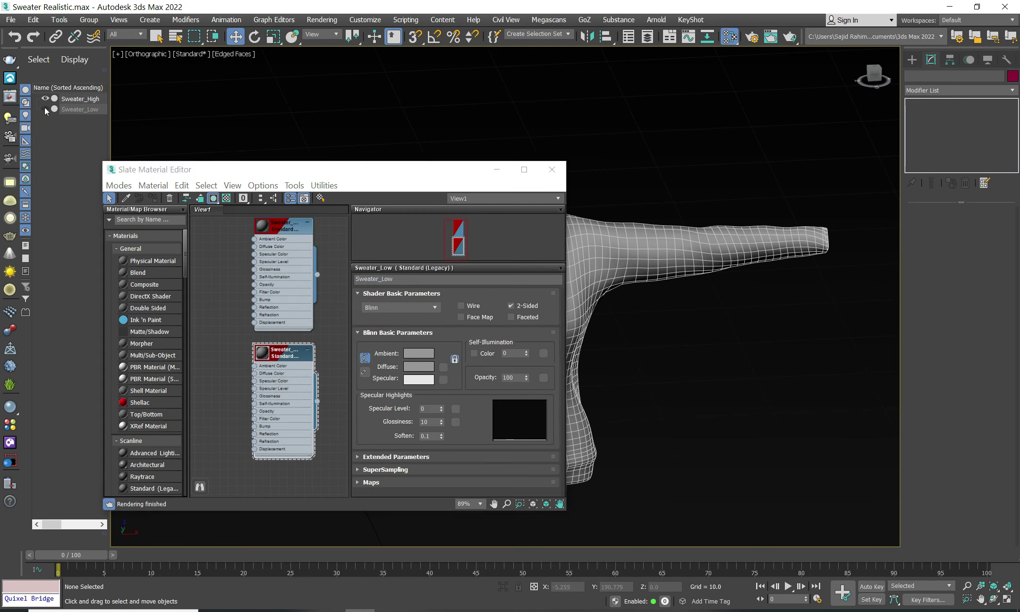
click(300, 268)
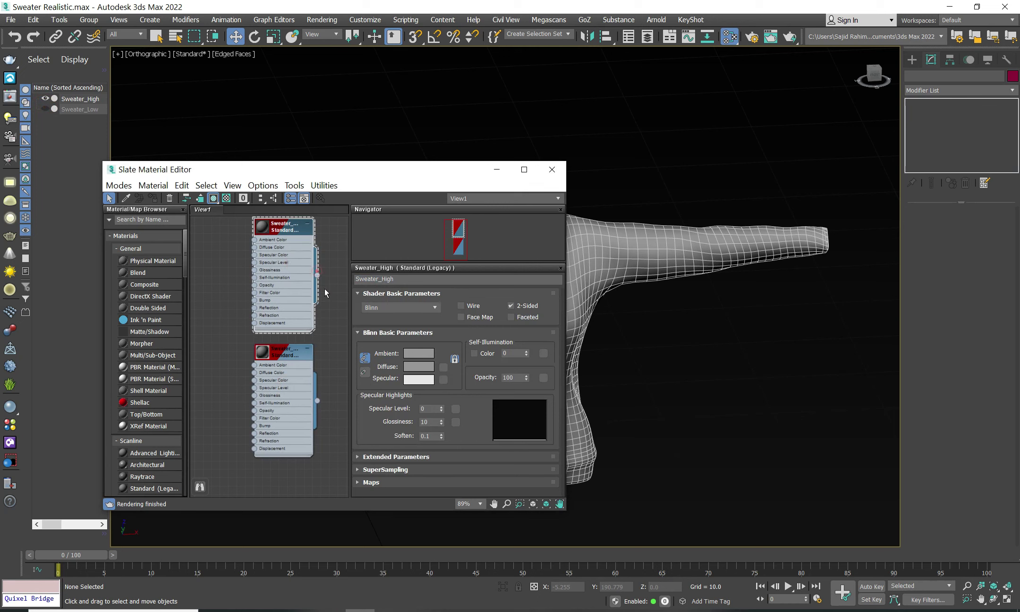
click(628, 253)
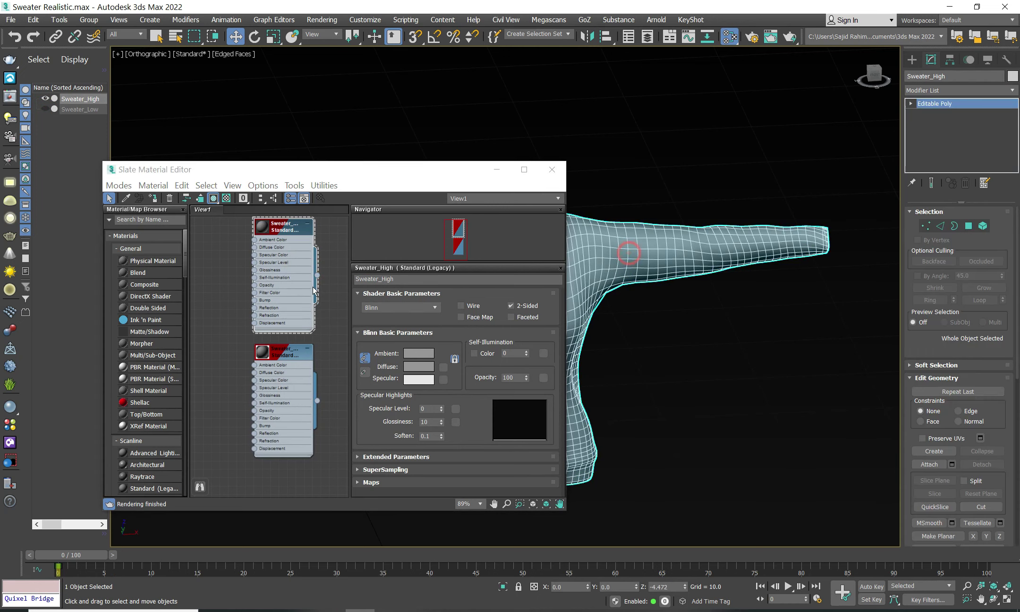
click(155, 199)
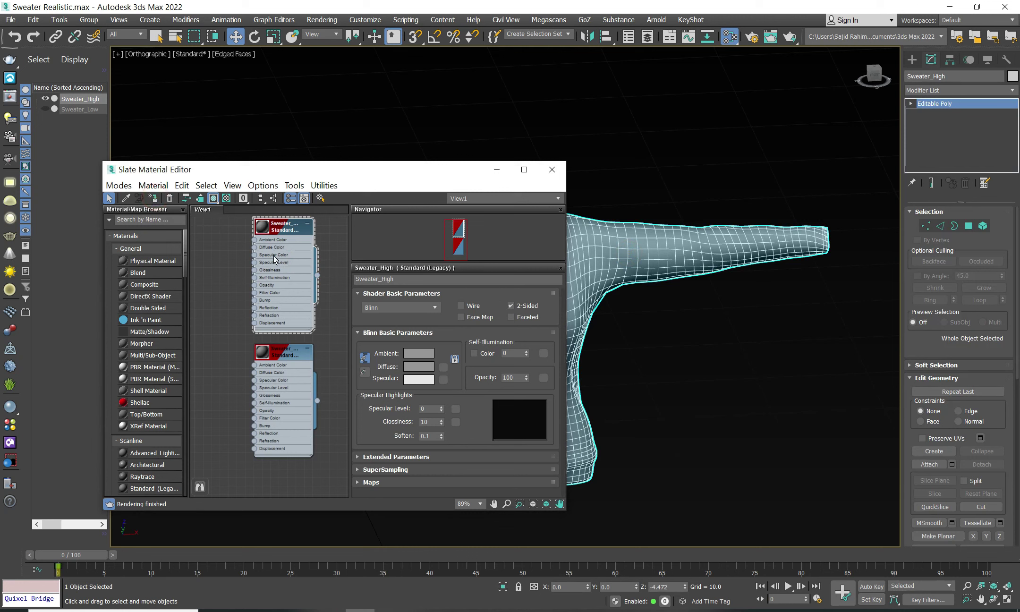
Step: With Sweater_High hidden, assign the Sweater_Low material to the Sweater_Low object
click(275, 401)
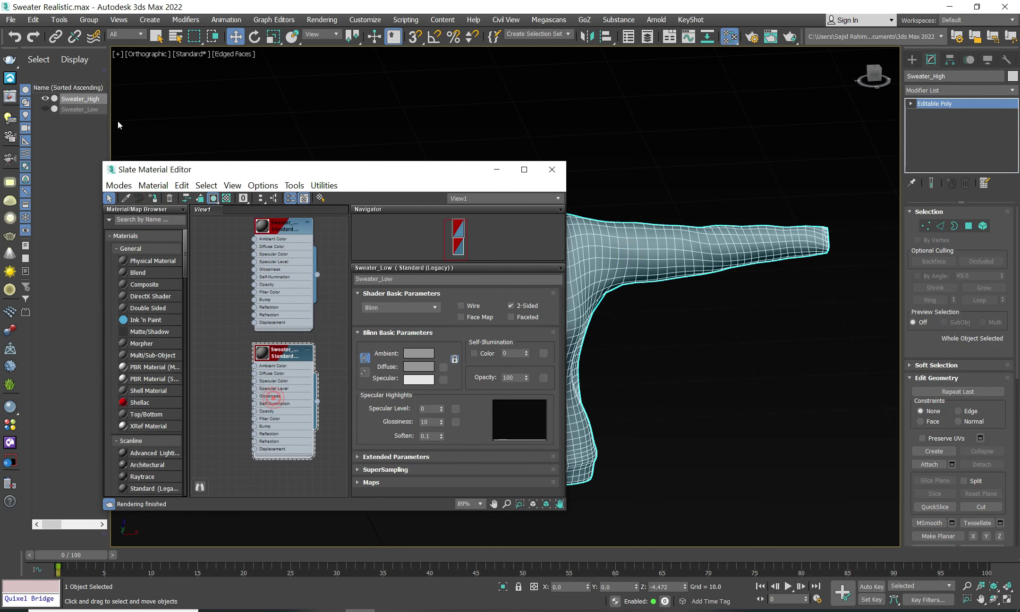
click(45, 98)
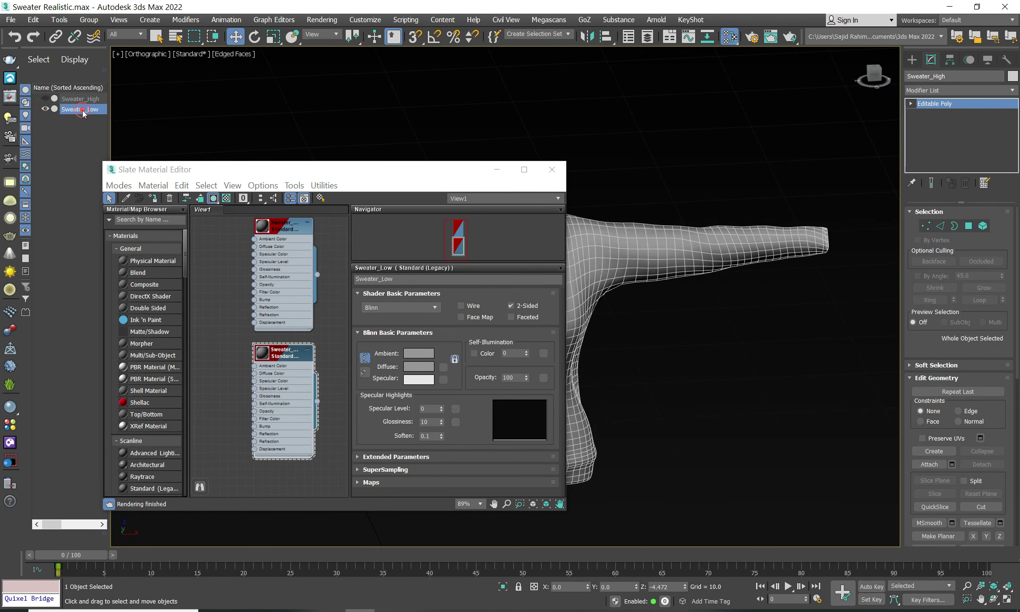
click(281, 402)
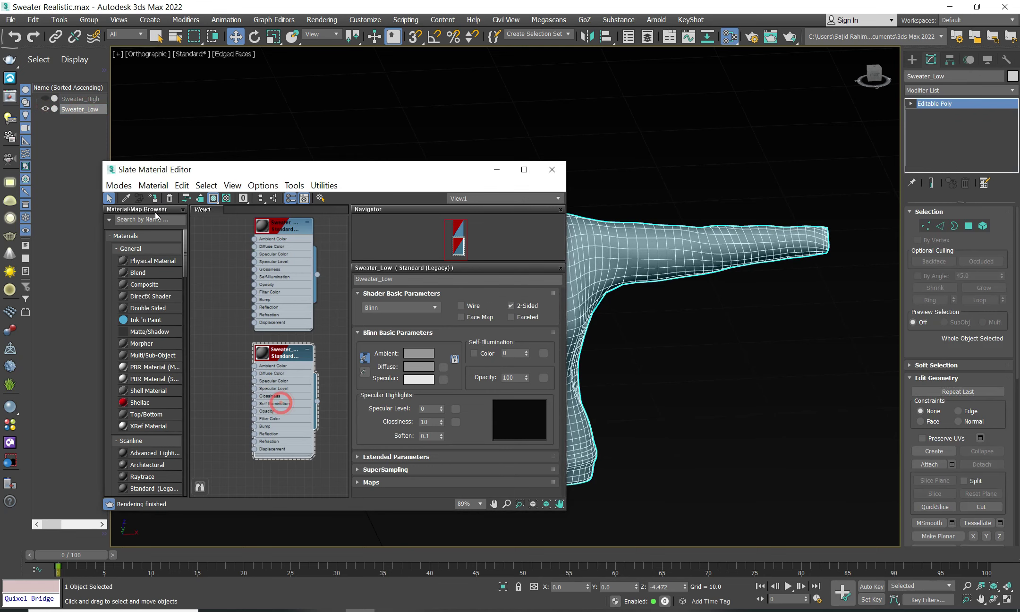
click(153, 198)
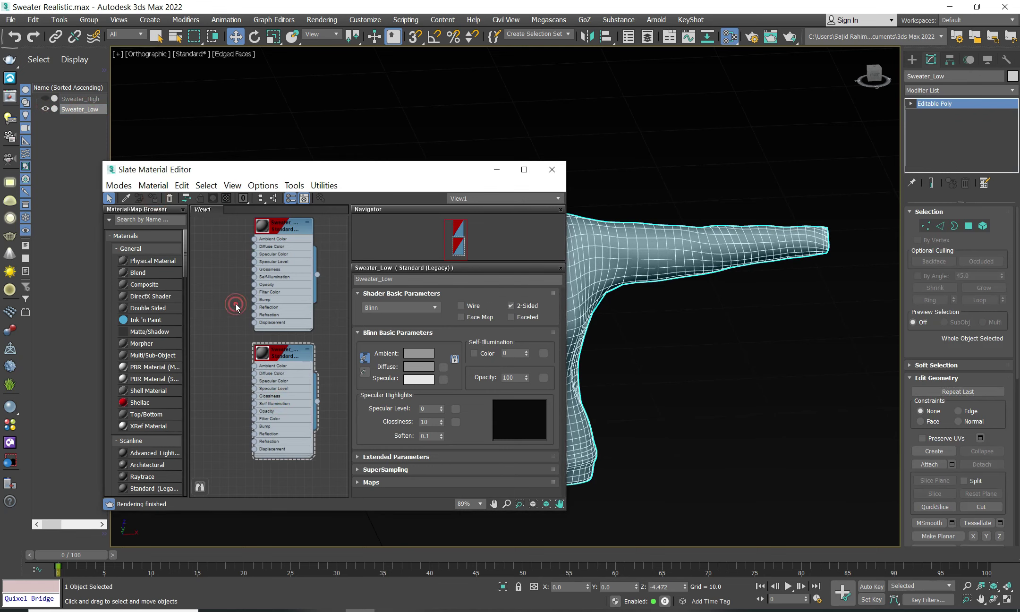
middle_drag(236, 305, 223, 332)
Step: Close the material editor, hide Sweater_Low and show and select Sweater_High
click(552, 169)
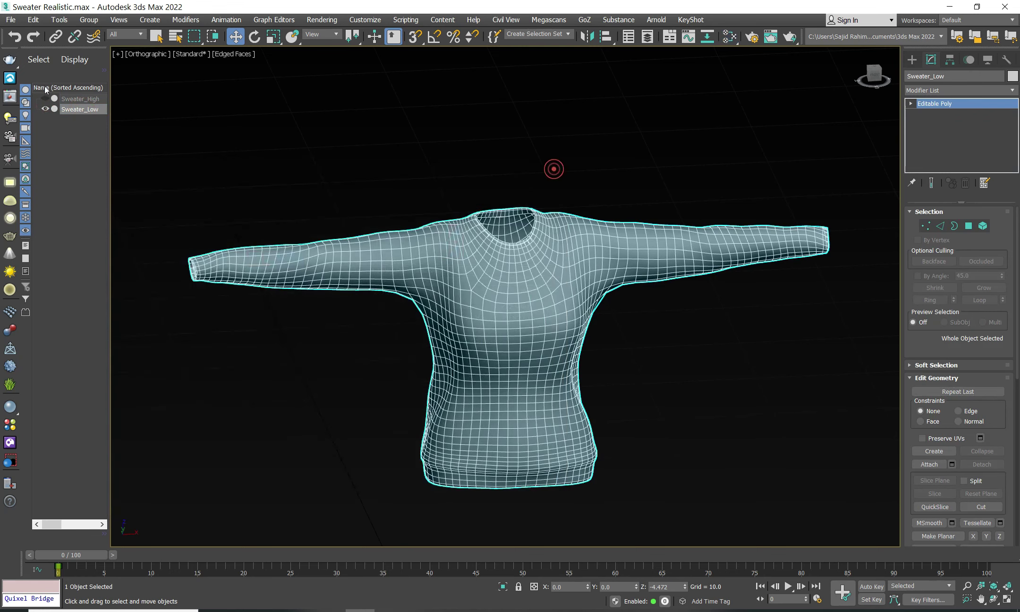
click(475, 141)
click(43, 109)
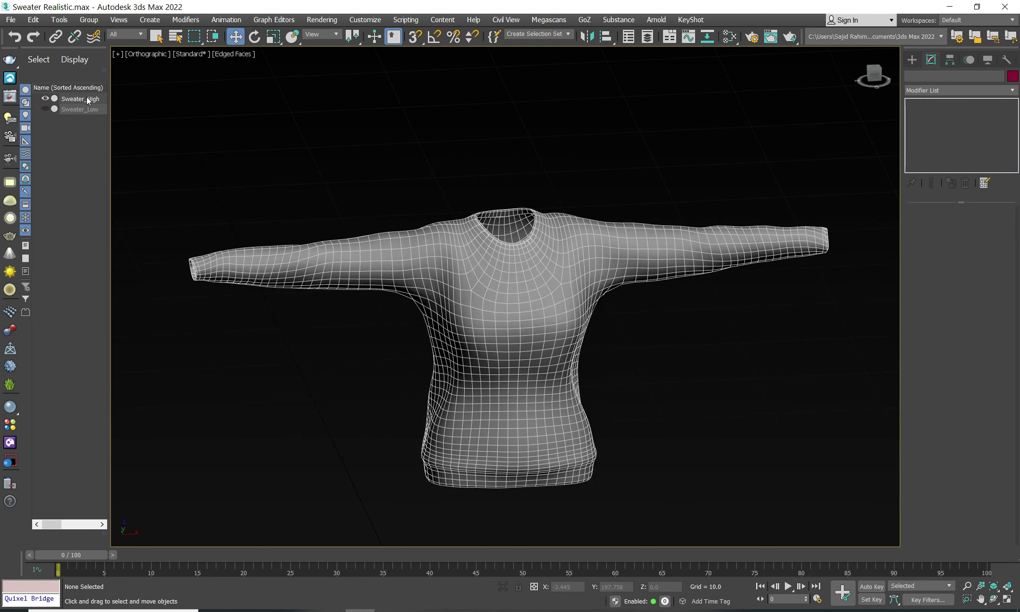
click(84, 98)
Step: Add a Shell modifier with Outer Amount 0.07 to Sweater_High
click(937, 93)
text(shell)
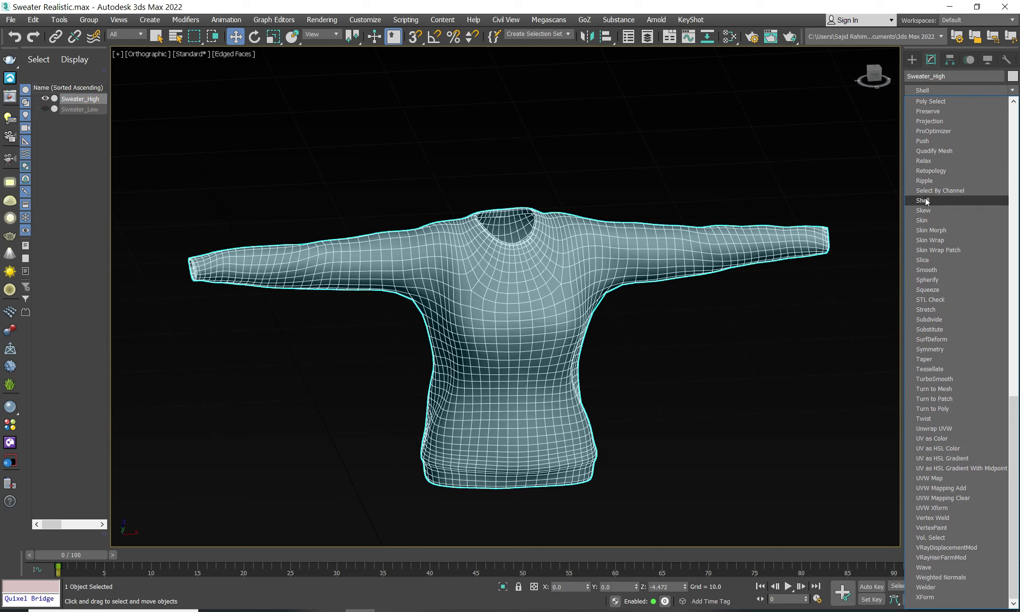
click(925, 200)
alt+middle_drag(448, 330, 400, 347)
scroll(330, 321, up, 3)
scroll(302, 283, up, 3)
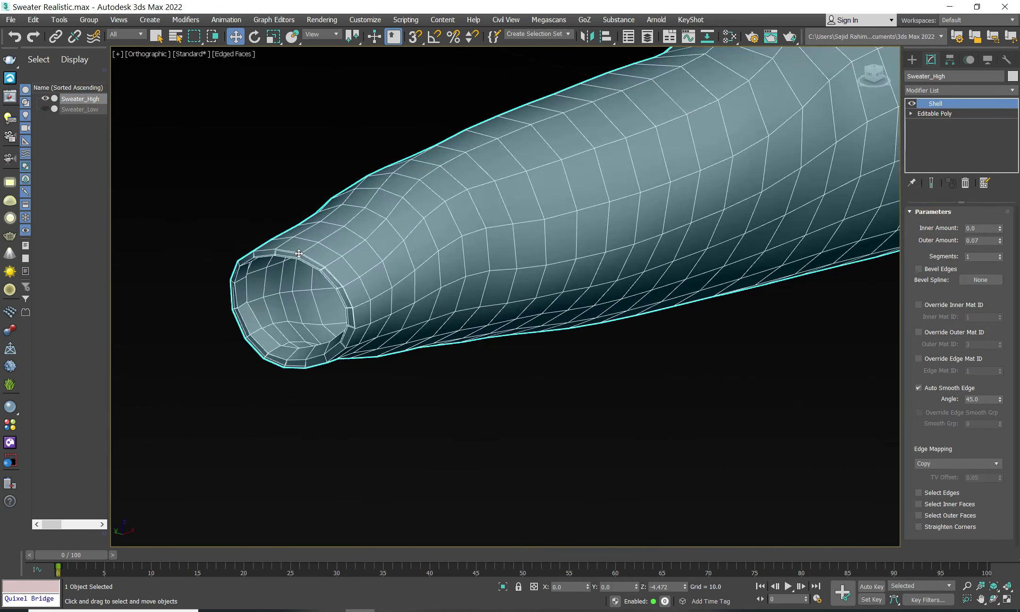
scroll(295, 263, up, 3)
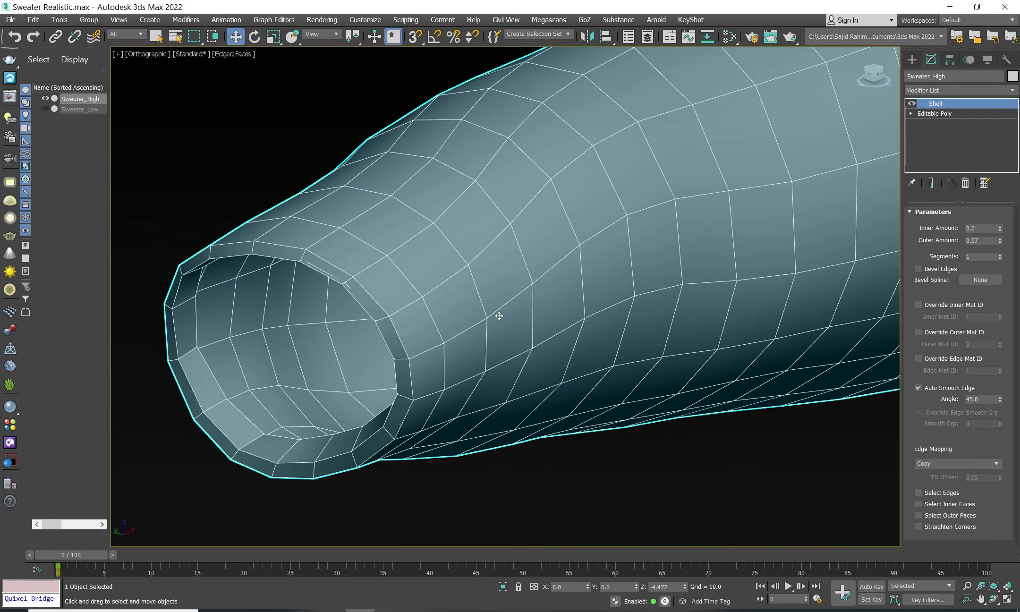
scroll(499, 316, down, 4)
scroll(544, 305, down, 3)
scroll(579, 294, down, 3)
mouse_move(594, 301)
alt+middle_down()
mouse_move(583, 296)
mouse_move(660, 286)
mouse_move(635, 279)
alt+middle_up()
click(950, 89)
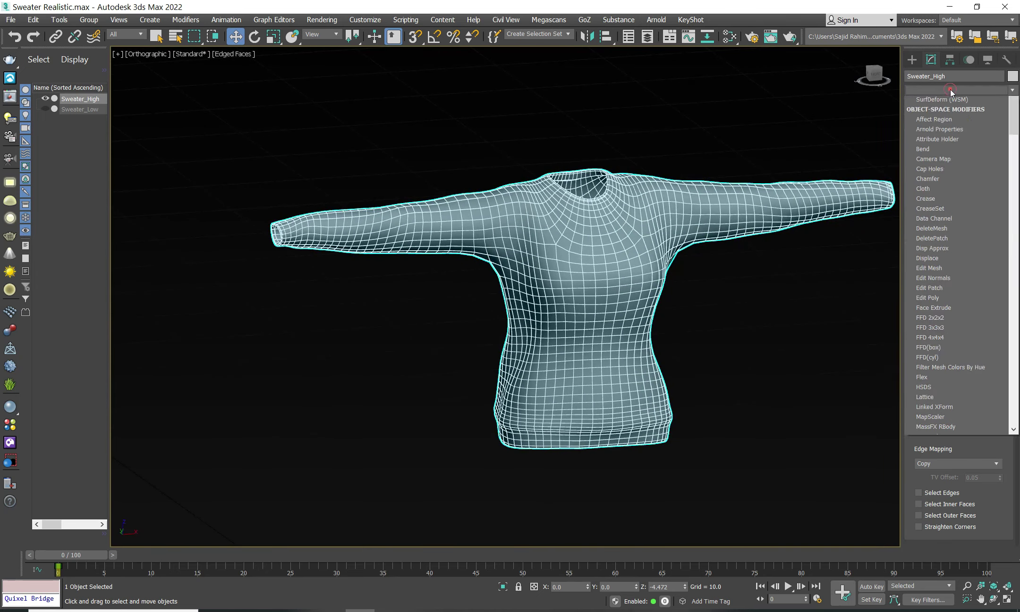
Step: Add an Edit Poly modifier above the Shell on Sweater_High
key(e)
click(944, 130)
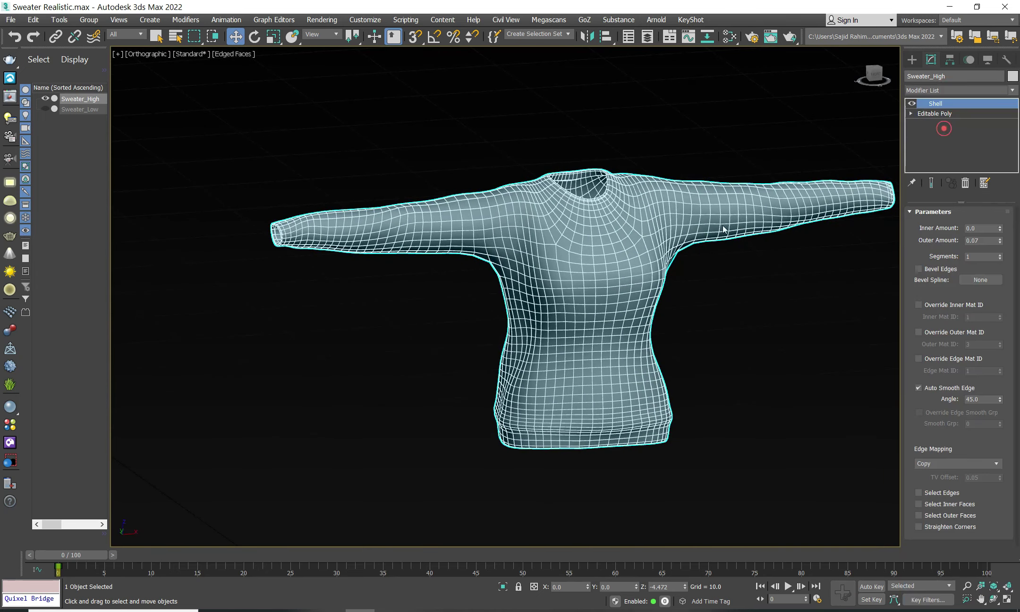
scroll(600, 192, up, 5)
scroll(600, 192, up, 5)
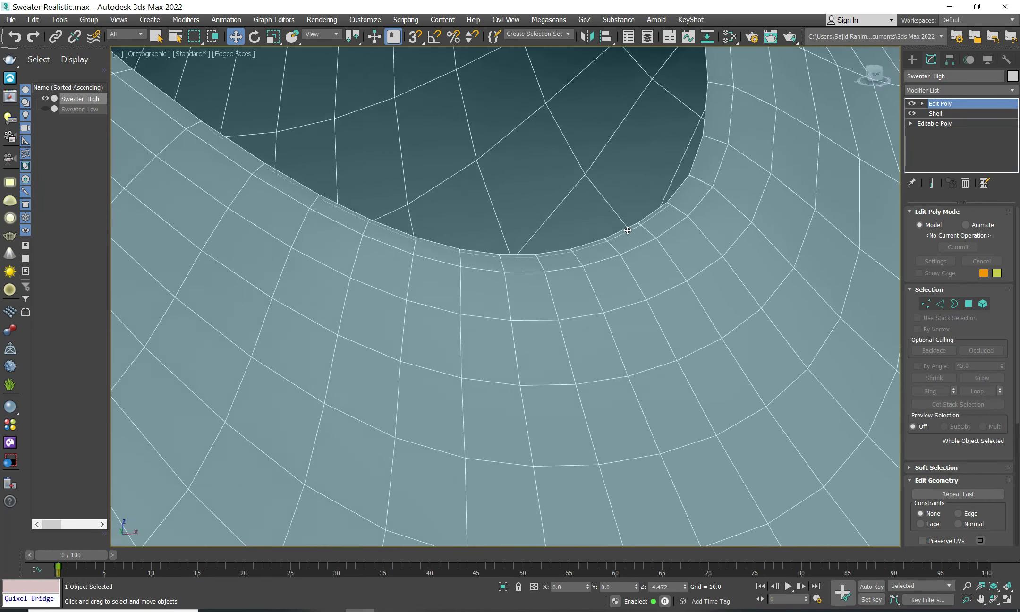
mouse_move(600, 191)
alt+middle_down()
mouse_move(581, 199)
mouse_move(567, 229)
alt+middle_up()
Step: Select the full edge loop around the neckline border
click(942, 304)
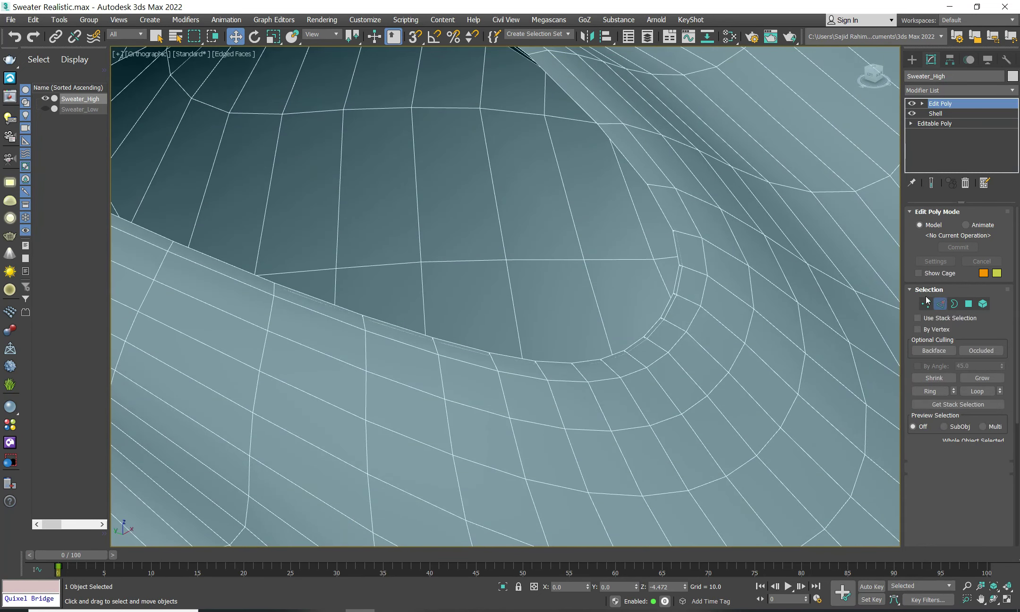
click(661, 209)
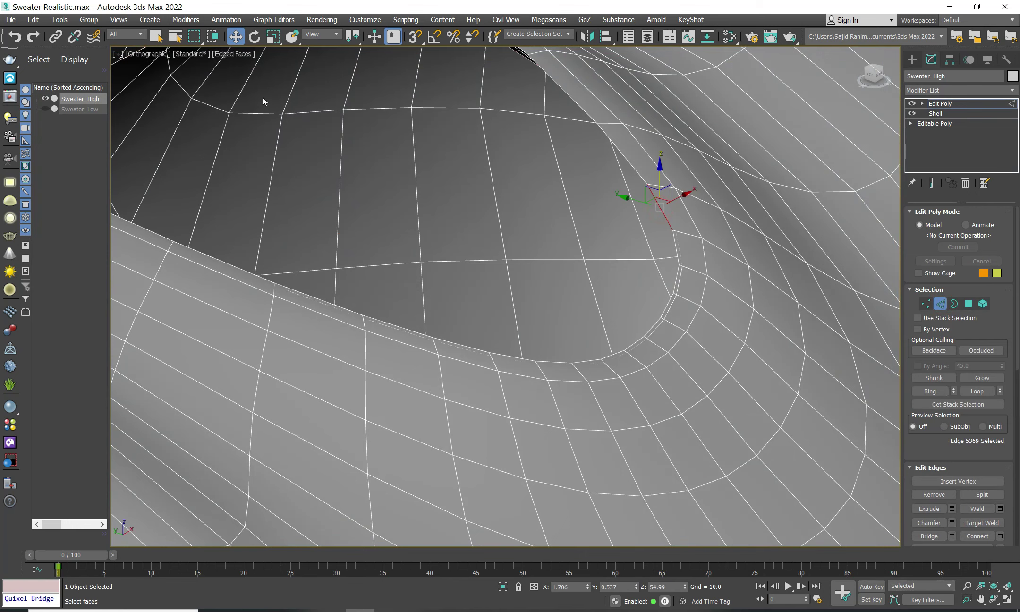
double_click(665, 219)
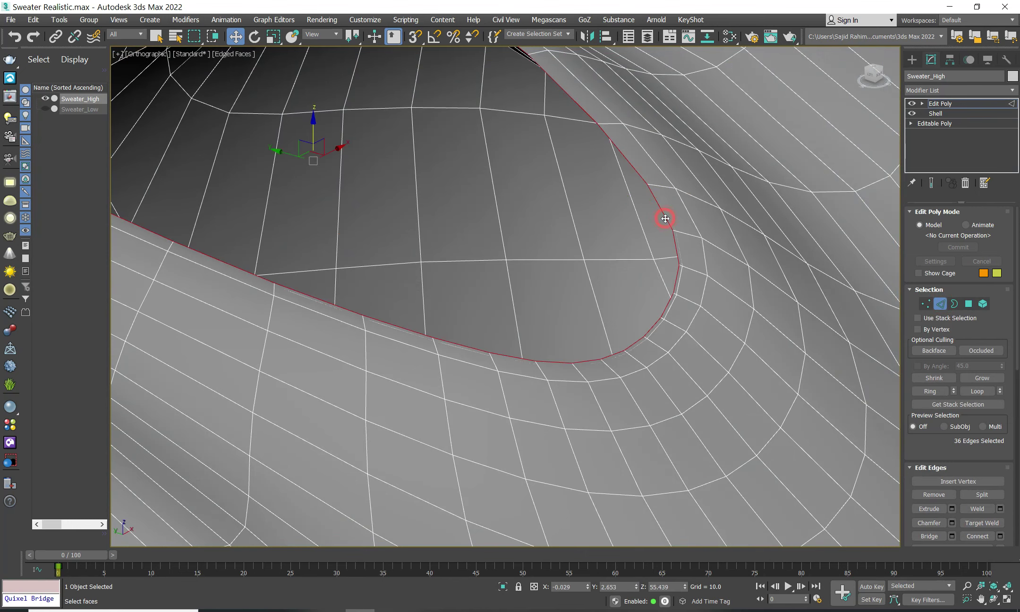
scroll(665, 219, down, 10)
scroll(638, 268, up, 5)
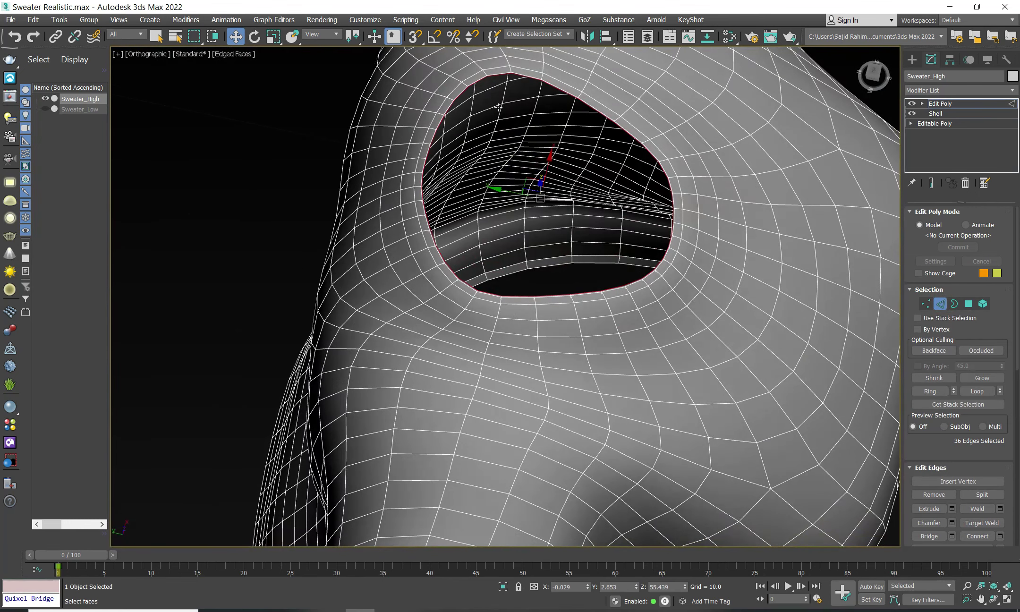
alt+middle_drag(635, 135, 663, 195)
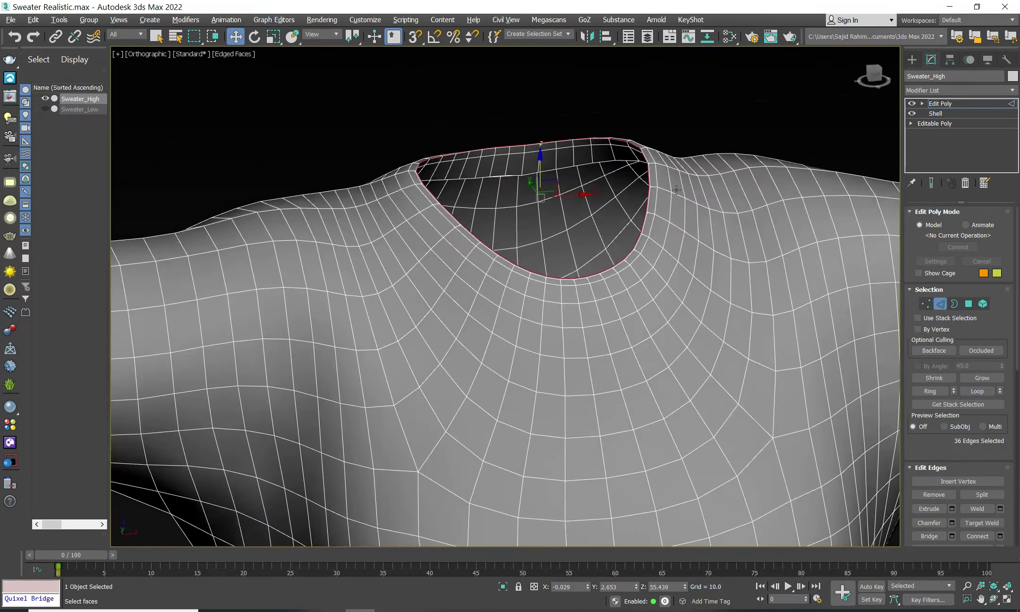
scroll(662, 195, down, 4)
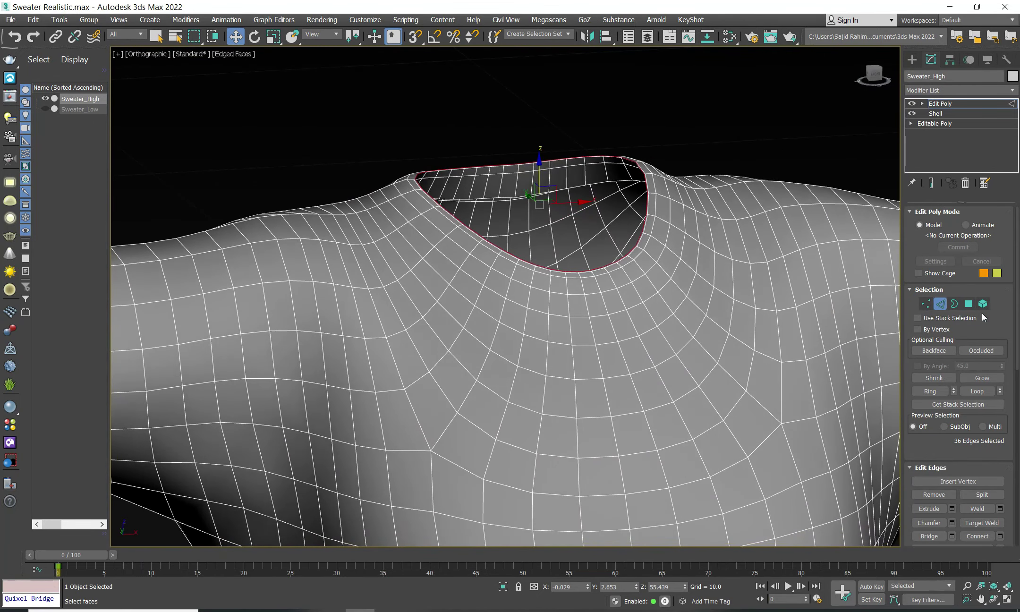
Step: Convert the neckline loop to polygons and grow it twice into a 216-polygon band
ctrl+click(969, 304)
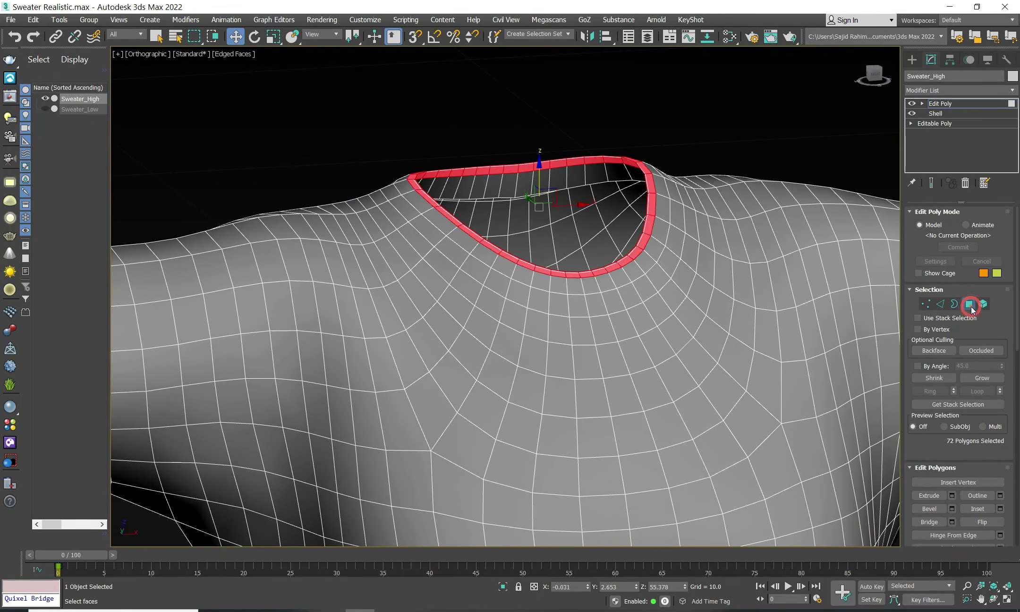
click(993, 354)
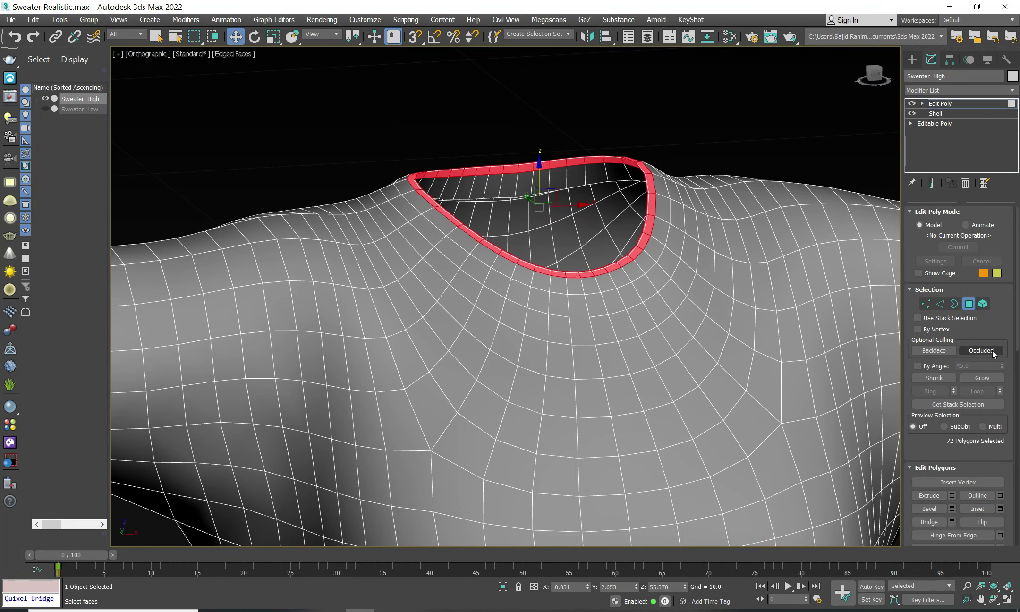
click(973, 376)
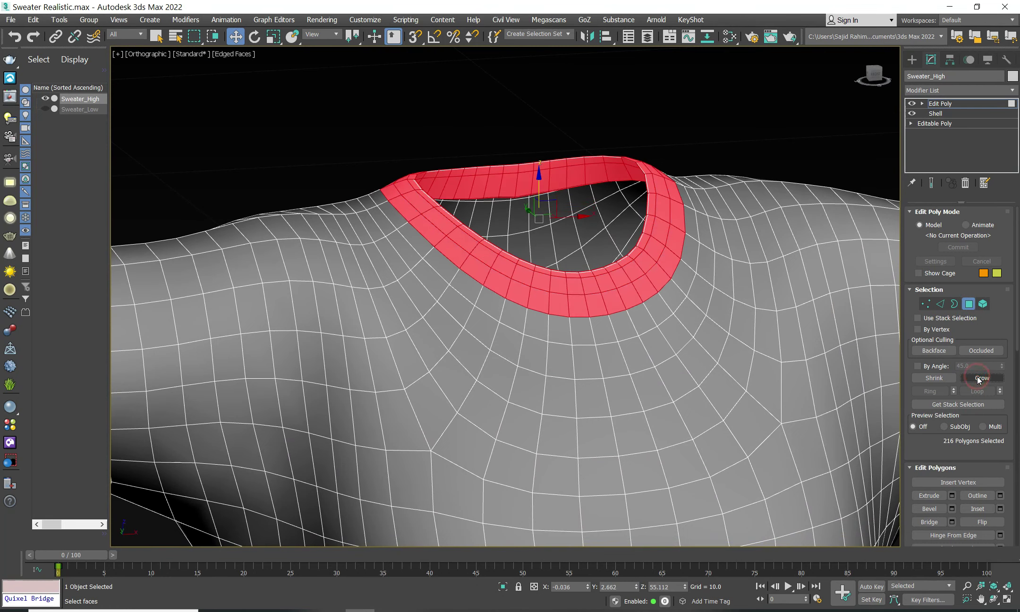
mouse_move(516, 319)
alt+middle_down()
mouse_move(452, 321)
mouse_move(406, 289)
mouse_move(472, 264)
alt+middle_up()
scroll(452, 321, down, 3)
scroll(452, 321, down, 8)
scroll(538, 240, up, 5)
mouse_move(539, 241)
alt+middle_down()
mouse_move(591, 346)
mouse_move(636, 353)
alt+middle_up()
scroll(944, 440, down, 2)
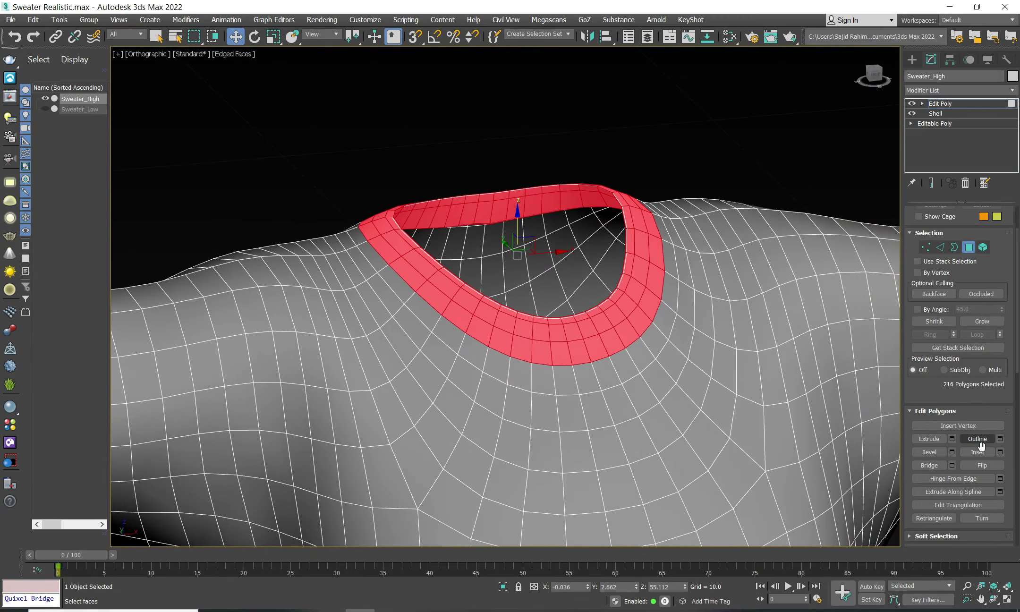
Step: Start extruding the neckline band outward and inspect the raised collar
click(951, 439)
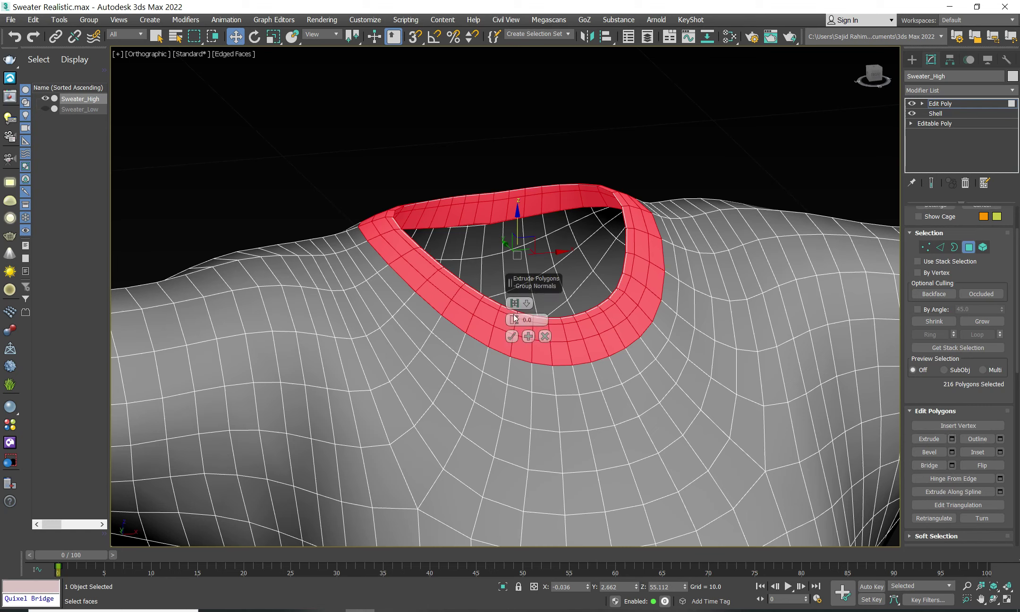
drag(514, 320, 513, 289)
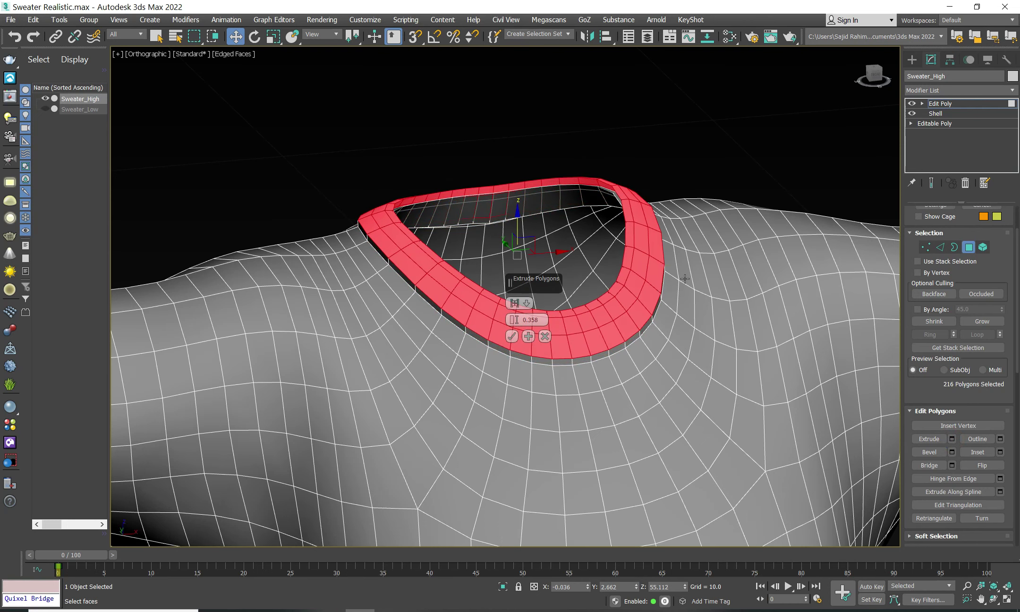
scroll(688, 285, up, 5)
scroll(702, 289, down, 5)
mouse_move(701, 289)
alt+middle_down()
mouse_move(635, 268)
mouse_move(747, 286)
alt+middle_up()
scroll(634, 268, up, 2)
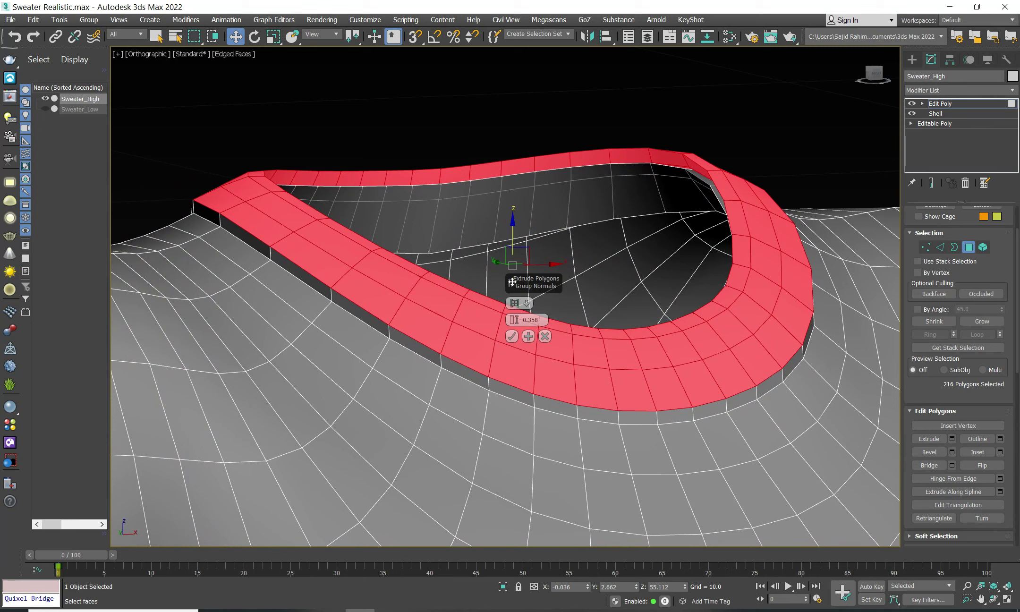
drag(510, 282, 325, 85)
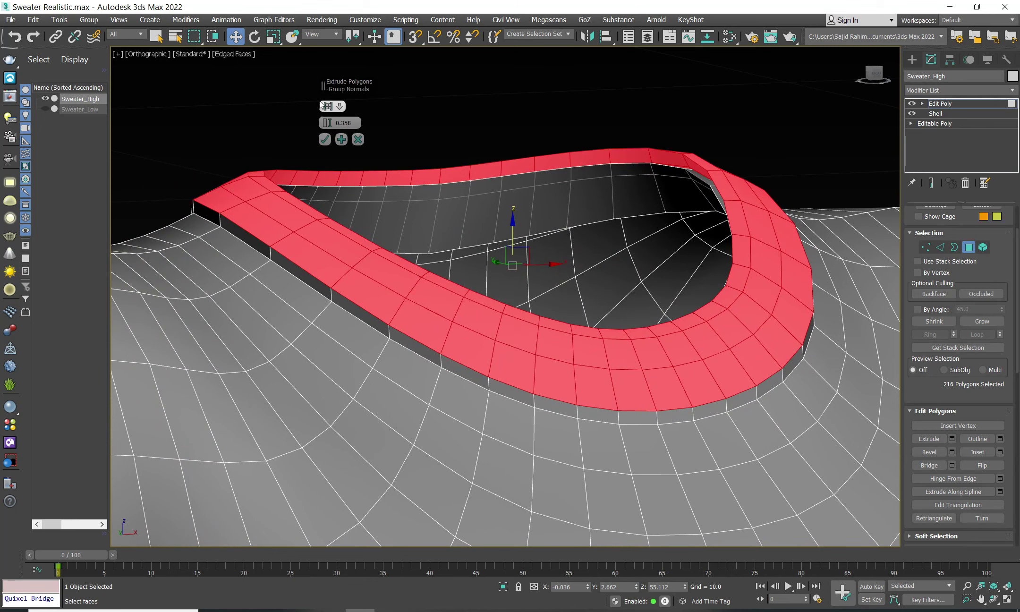
Step: Extrude the neckline band along Local Normals with height 0.2
click(329, 106)
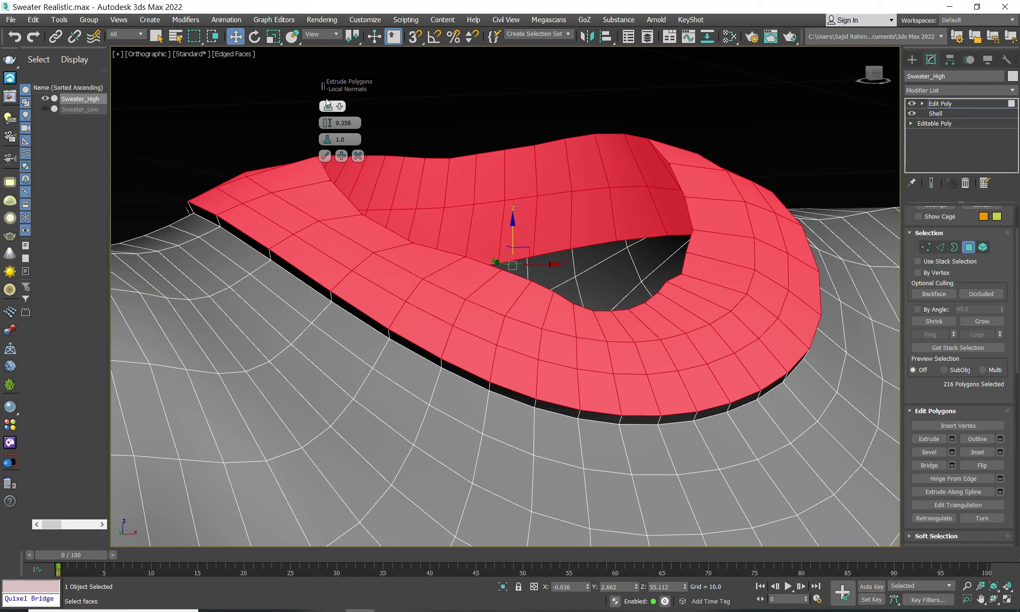
click(329, 107)
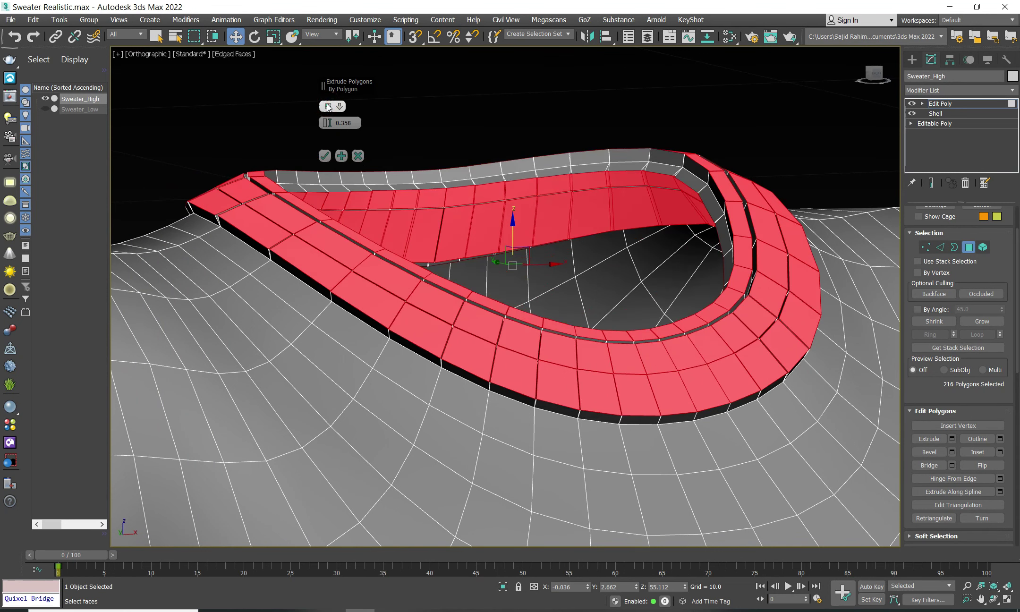
click(329, 107)
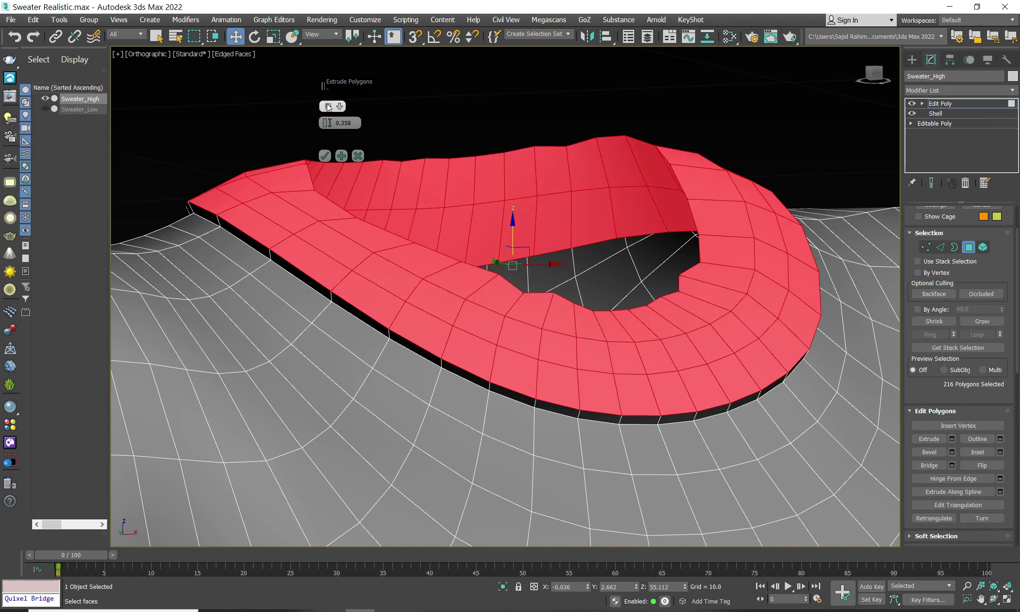
click(328, 106)
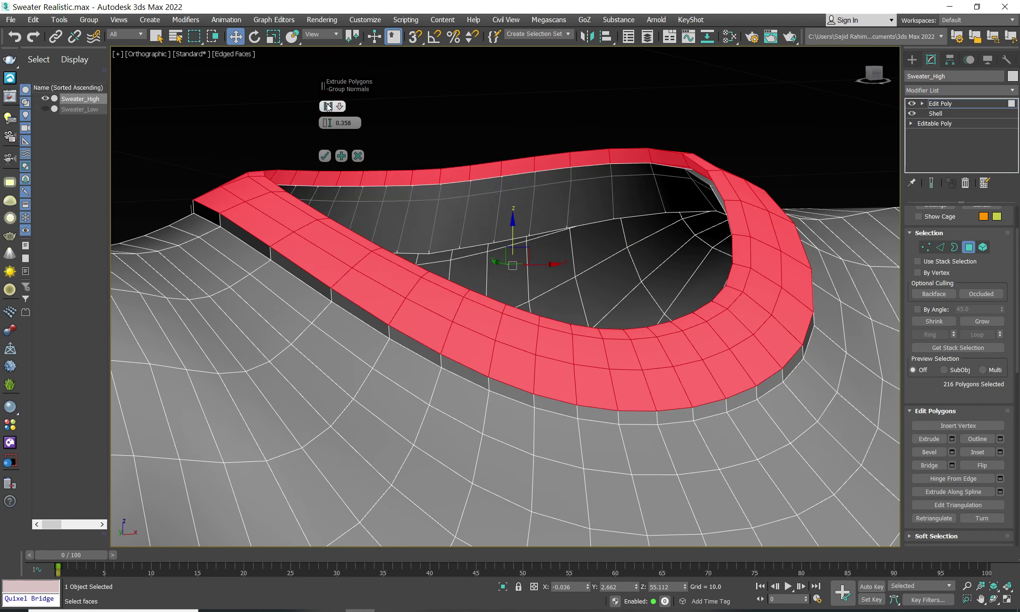
click(328, 106)
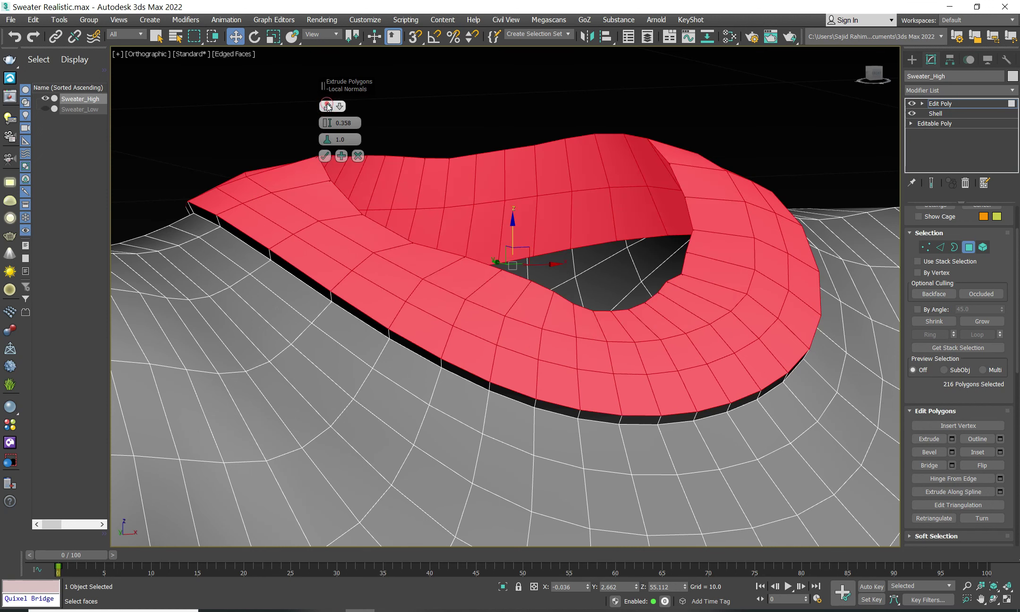
mouse_move(327, 127)
mouse_down()
mouse_move(328, 163)
mouse_move(335, 136)
mouse_up()
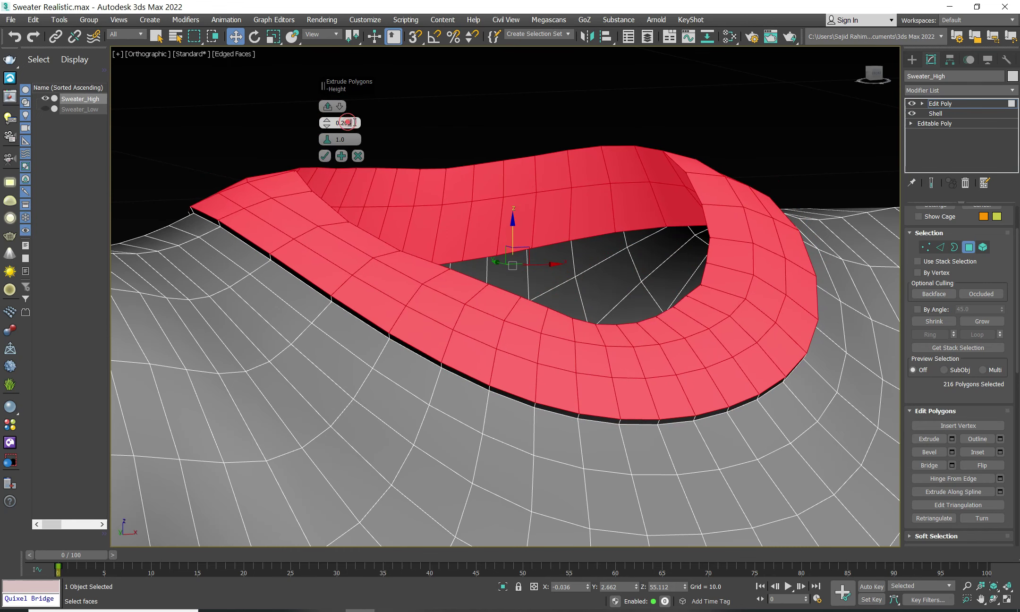
click(353, 122)
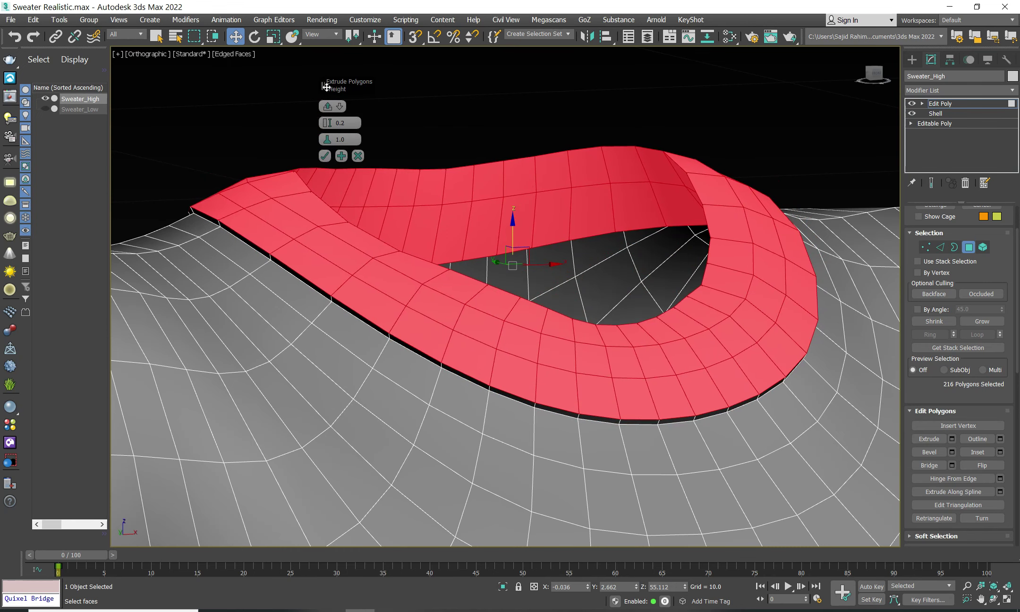
click(324, 156)
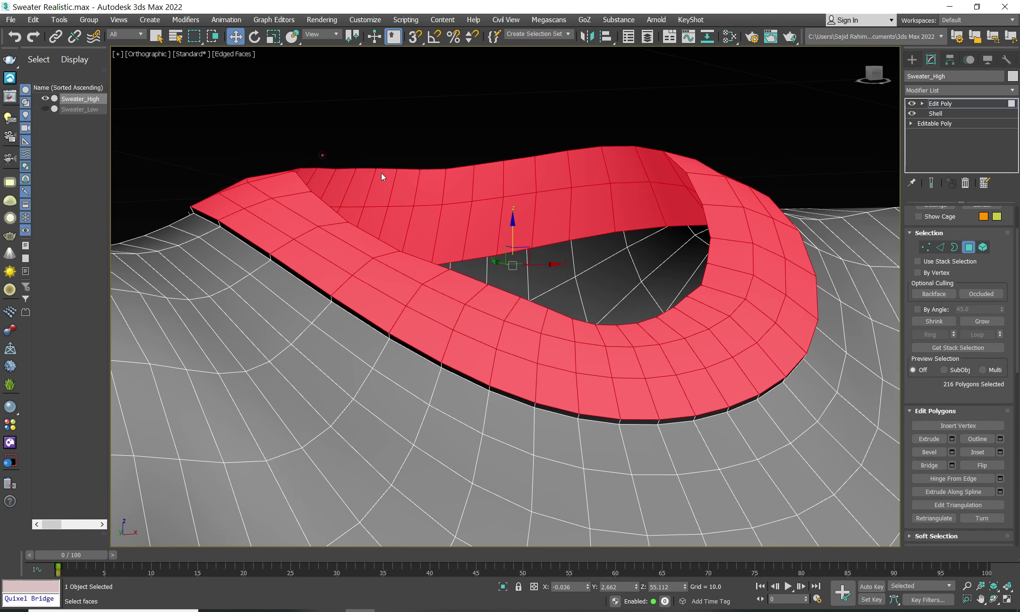
Step: Select the collar's outer rim loop and the neck opening's border loop
click(940, 247)
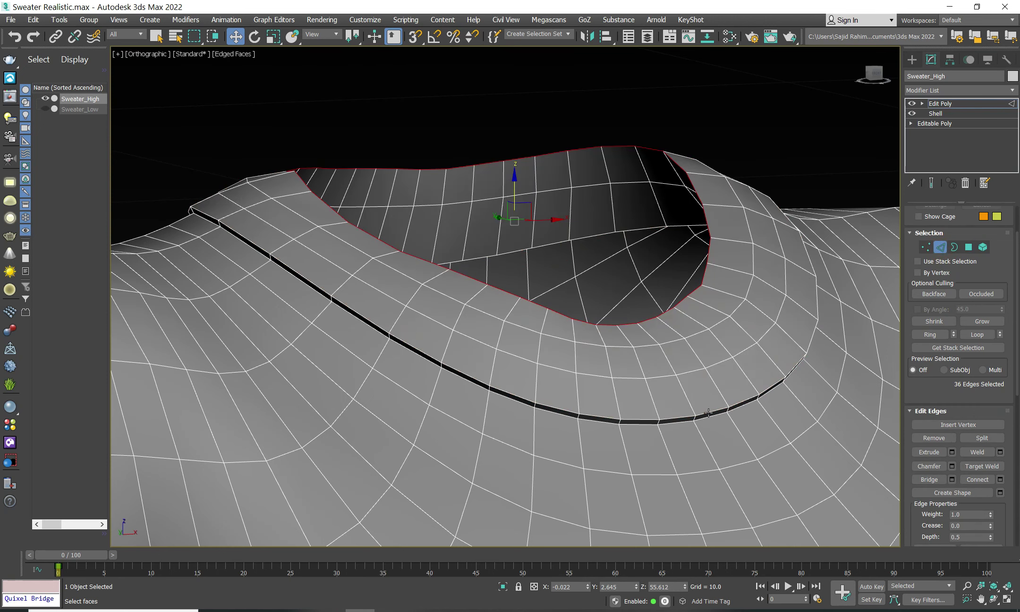
double_click(709, 413)
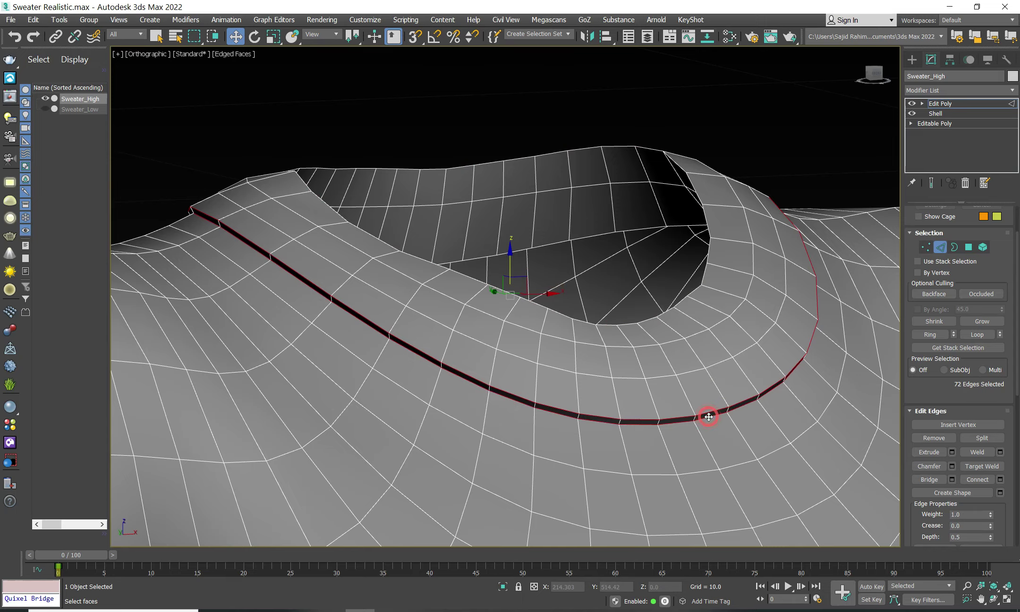
alt+middle_drag(439, 402, 794, 401)
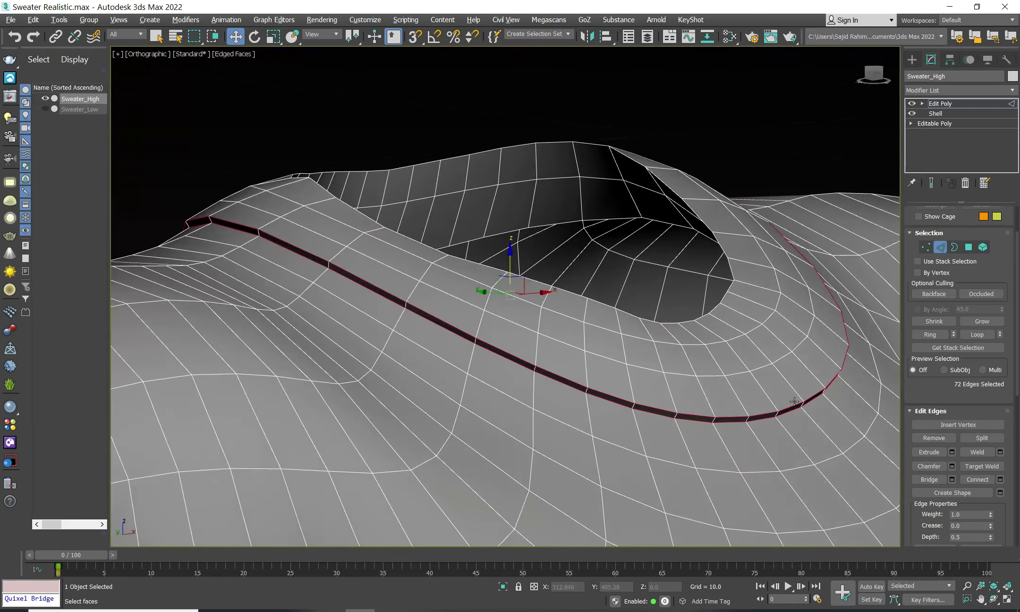
ctrl+double_click(630, 156)
alt+middle_drag(631, 156, 609, 150)
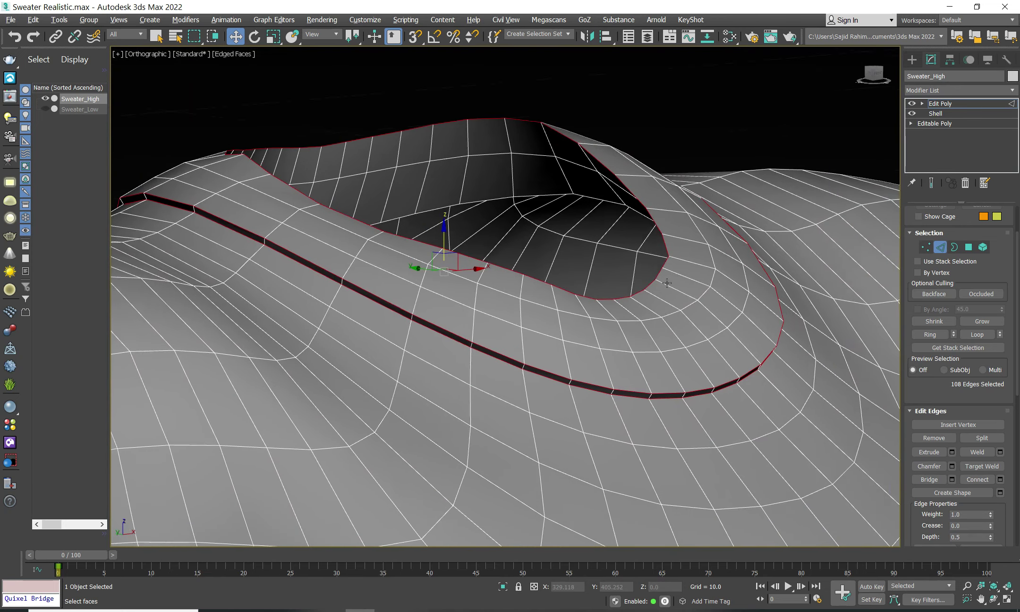
Step: Chamfer the selected collar edge loops by 0.276 with 2 segments
click(952, 468)
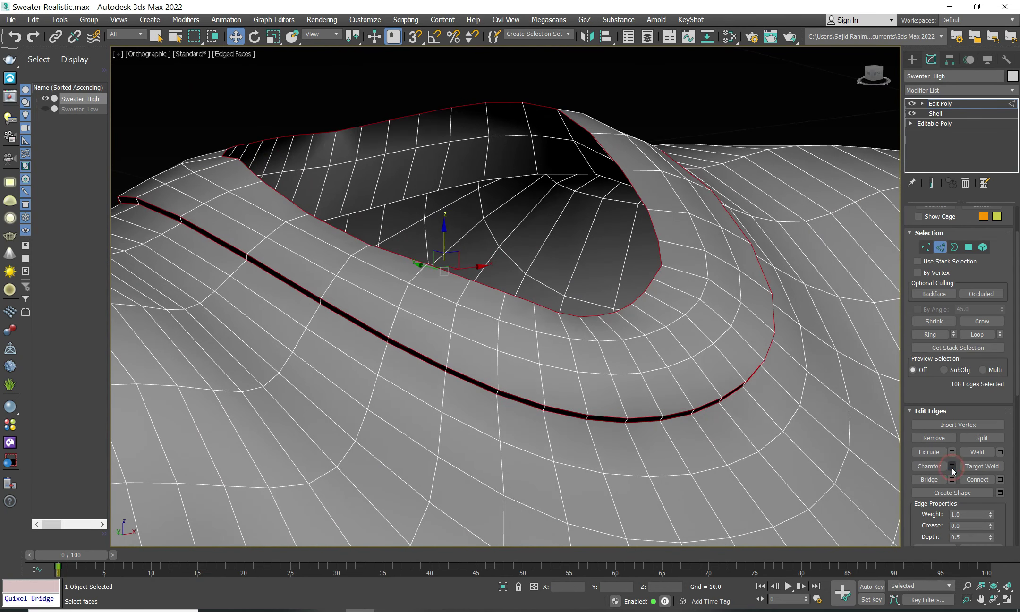
mouse_move(329, 124)
mouse_down()
mouse_move(329, 114)
mouse_move(329, 136)
mouse_up()
alt+middle_drag(666, 280, 779, 298)
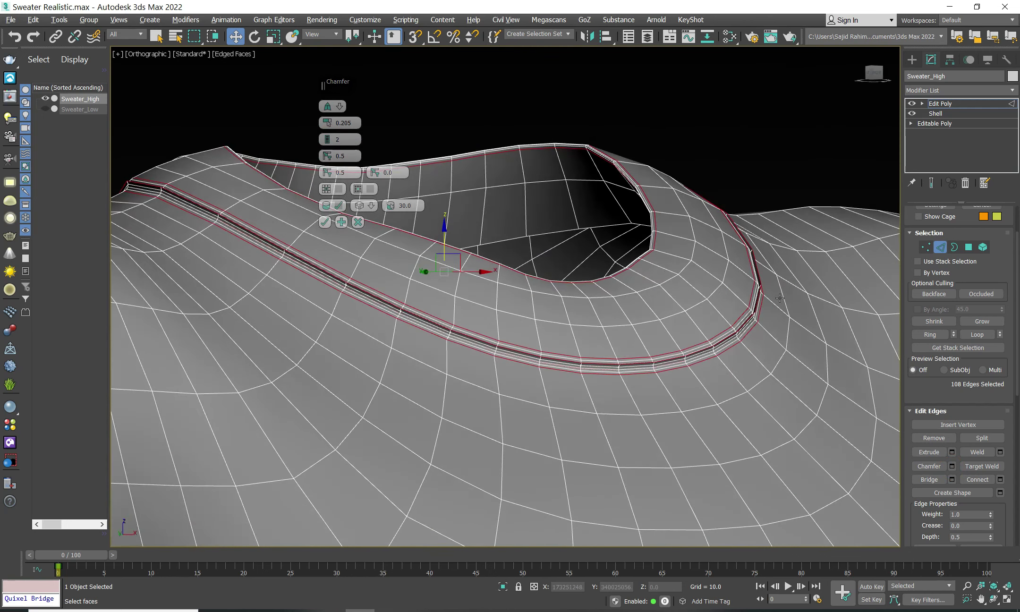
scroll(780, 298, up, 3)
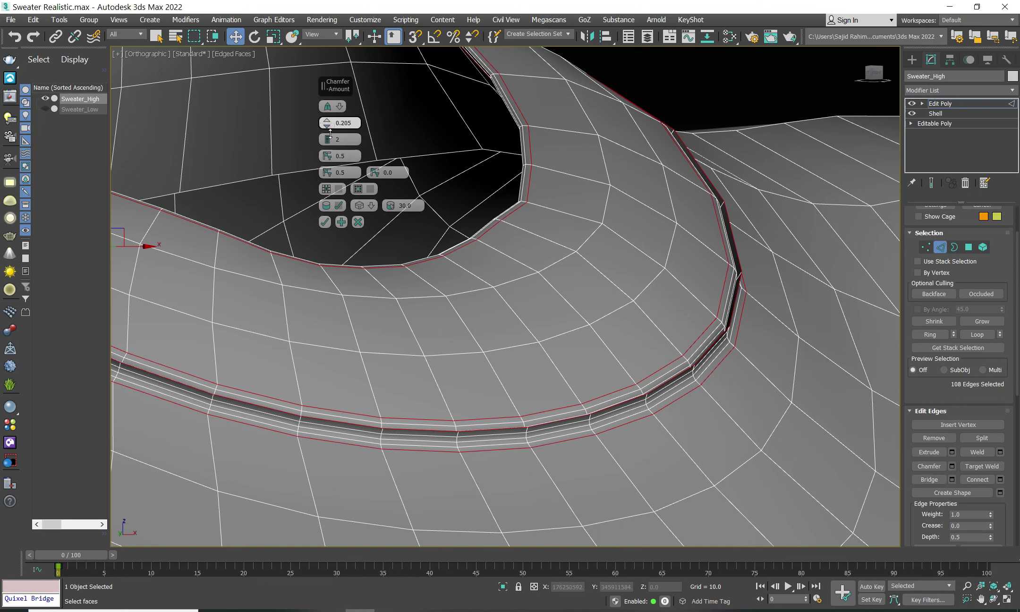
drag(327, 124, 330, 100)
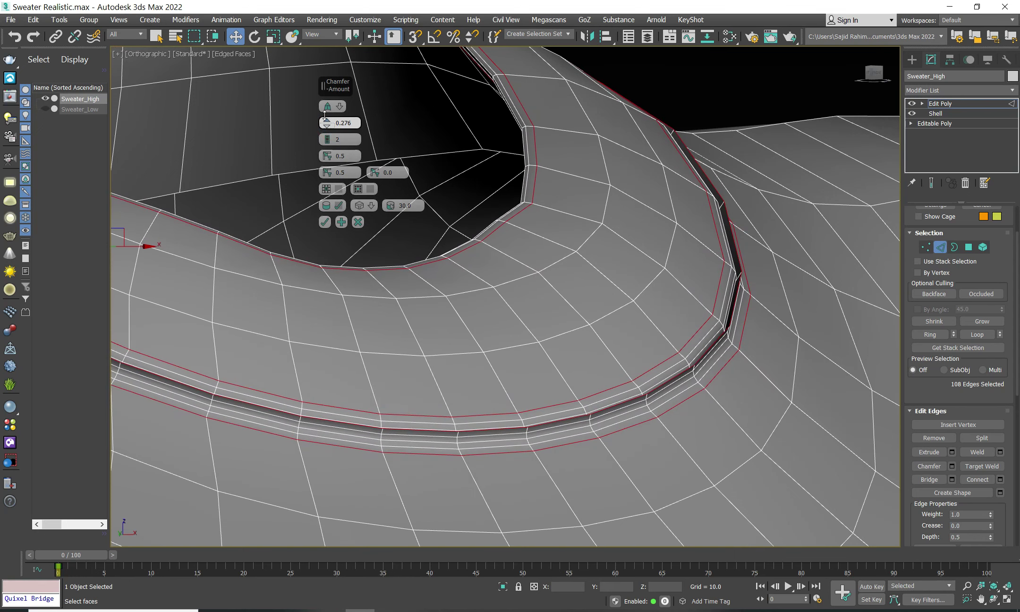
mouse_move(543, 321)
alt+middle_down()
mouse_move(690, 347)
mouse_move(687, 366)
mouse_move(610, 359)
alt+middle_up()
alt+middle_drag(608, 357, 611, 349)
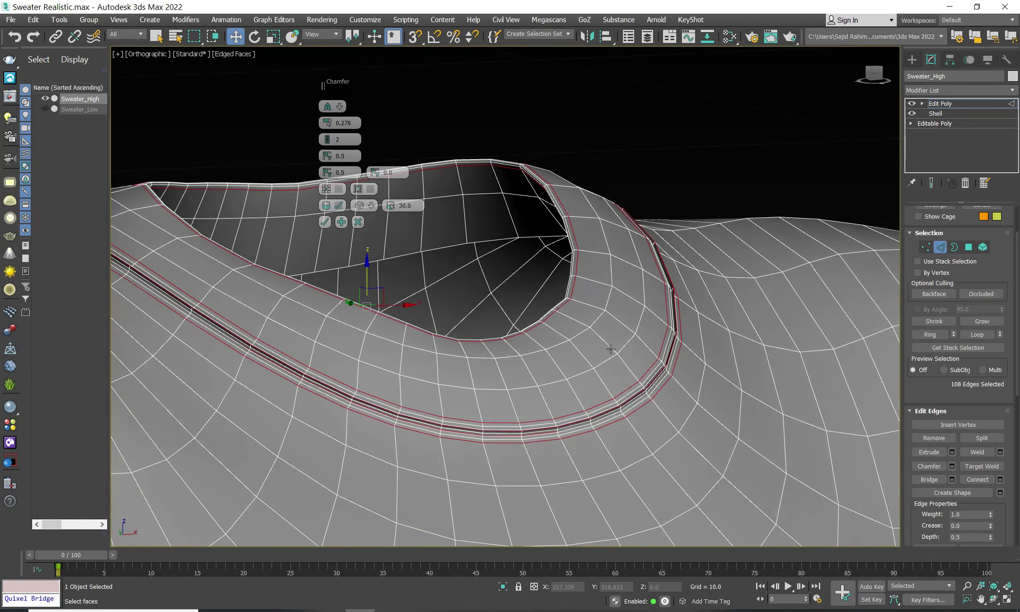
click(325, 222)
Step: Clear the edge selection, turn off Edged Faces and zoom out on the sweater
click(682, 114)
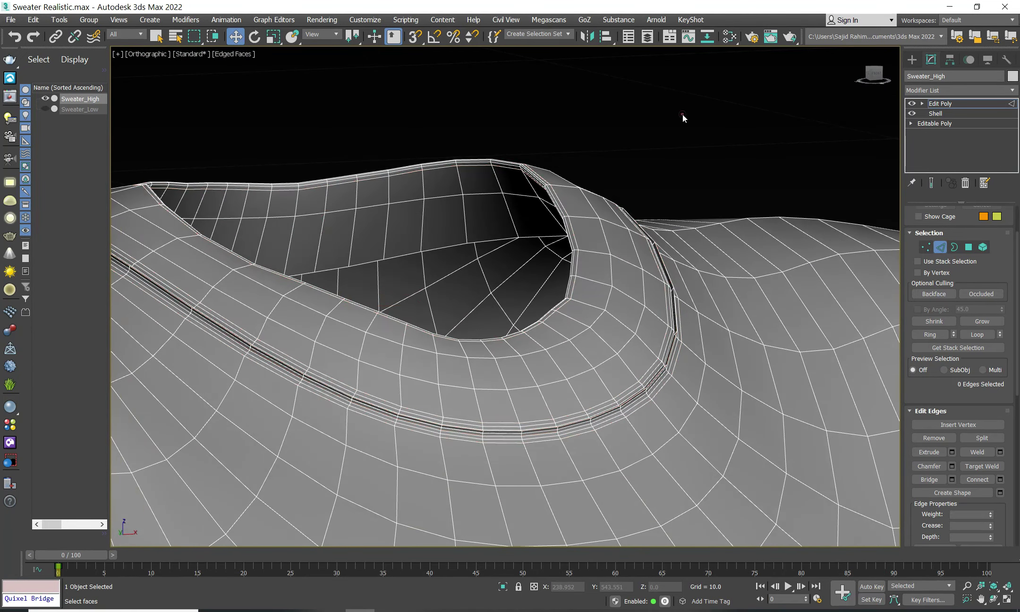
mouse_move(682, 114)
middle_down()
mouse_move(678, 171)
mouse_move(733, 262)
middle_up()
key(F4)
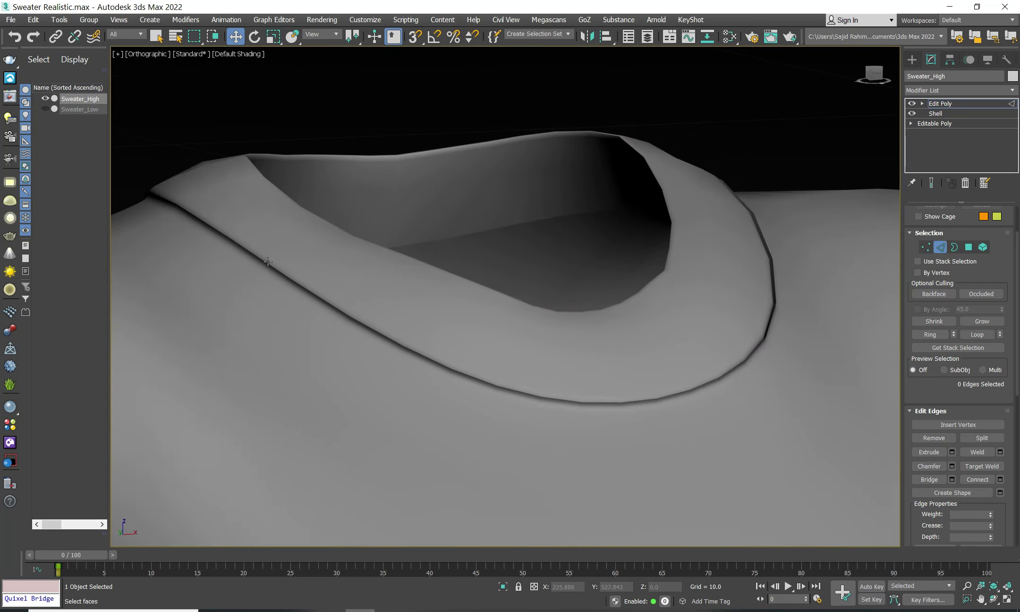
scroll(660, 365, down, 5)
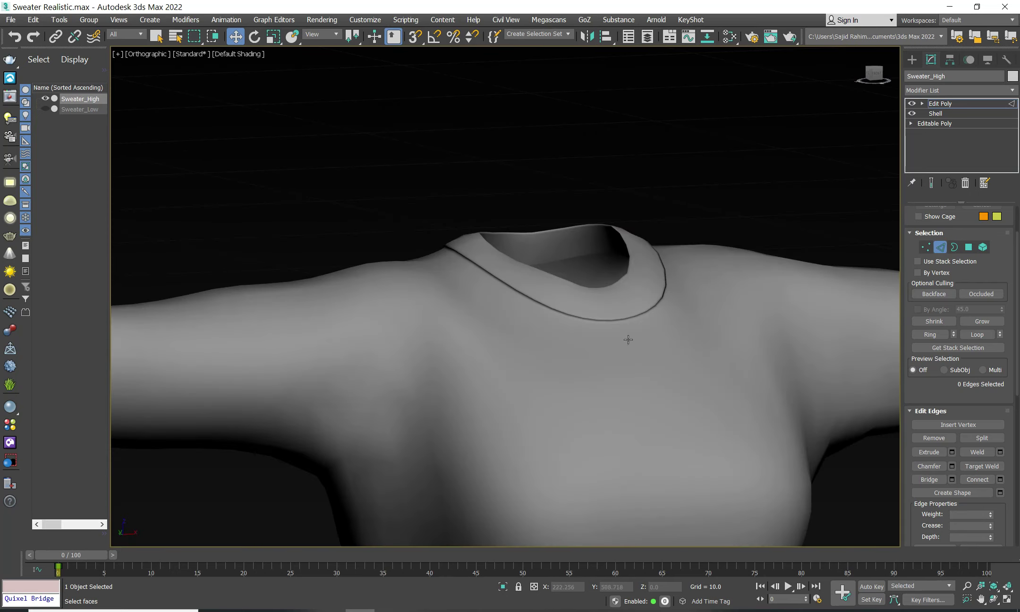
scroll(628, 339, down, 4)
scroll(571, 284, down, 1)
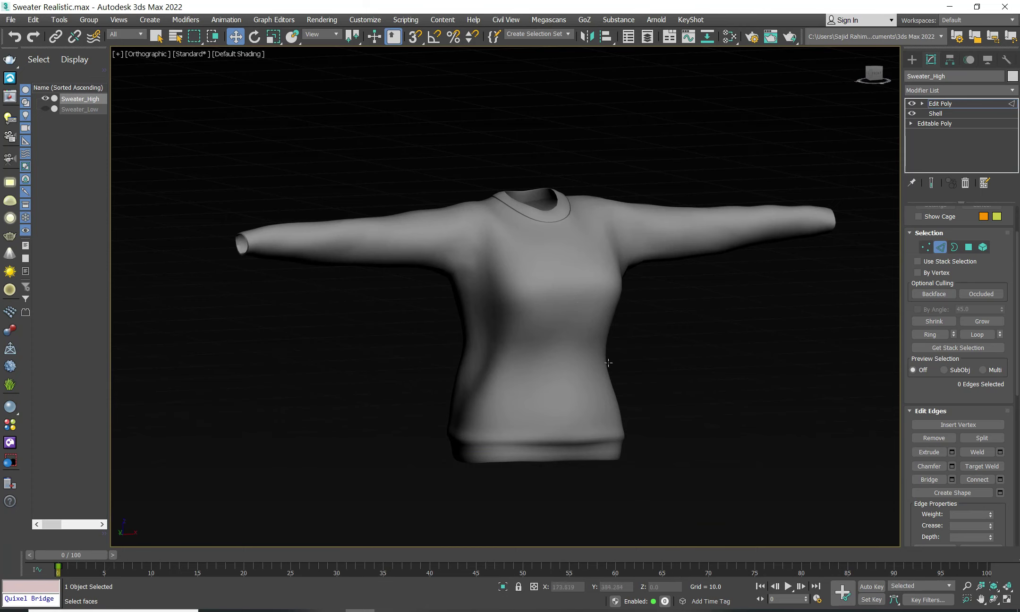
Step: Frame the sweater's hem in Front view at Polygon level
key(f)
scroll(596, 342, up, 2)
scroll(629, 384, up, 2)
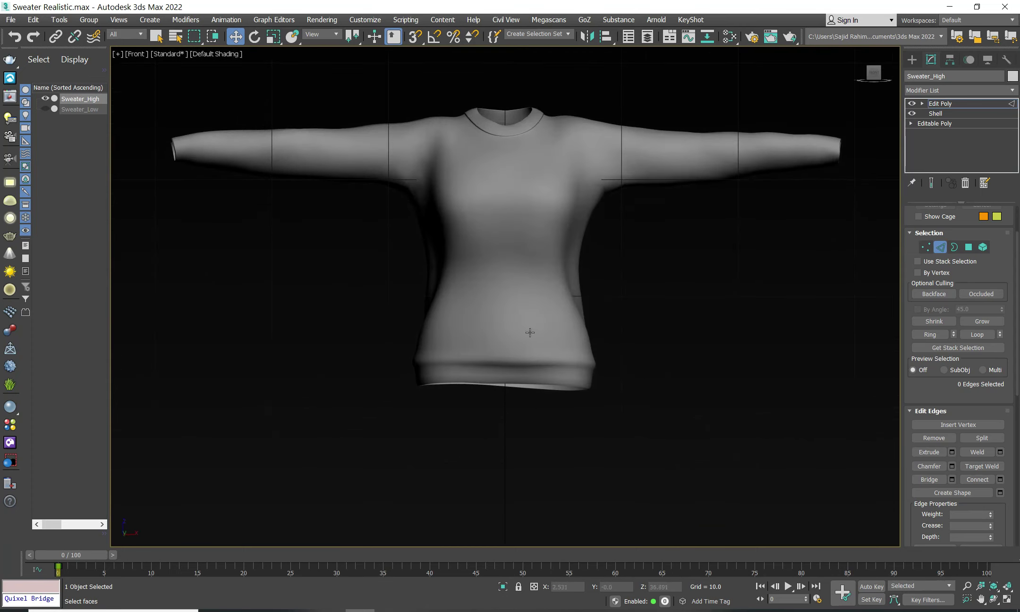
scroll(494, 370, up, 4)
scroll(522, 362, up, 2)
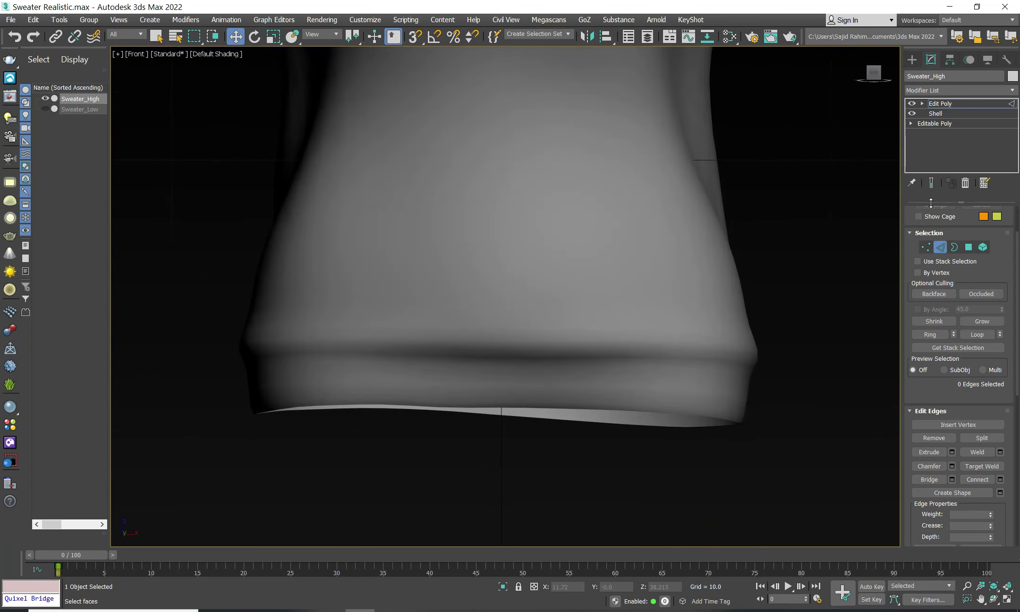
click(968, 248)
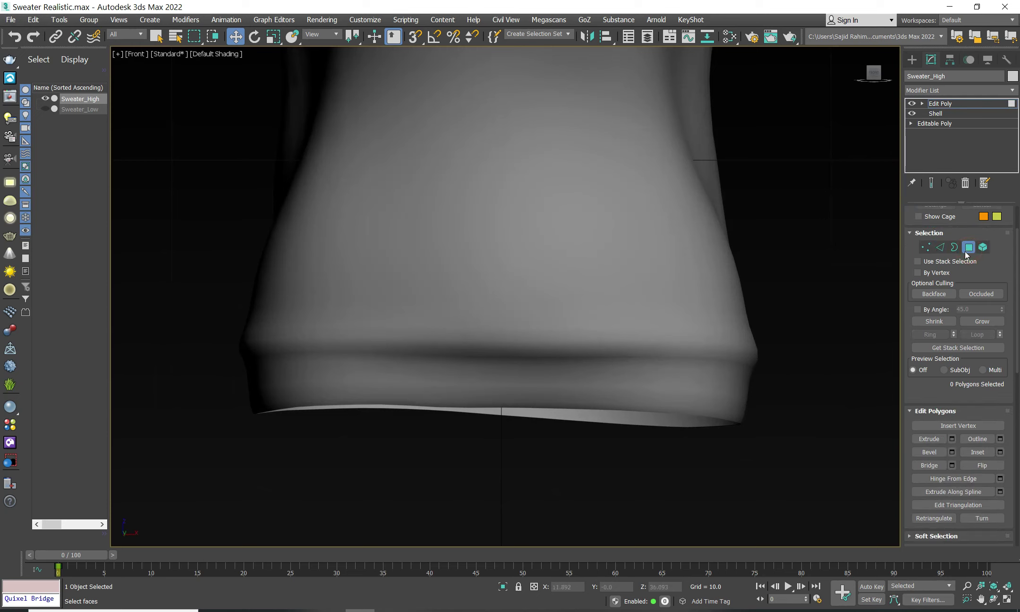
Step: Select faces around the hem and turn Edged Faces back on
click(952, 248)
click(969, 247)
drag(793, 476, 159, 394)
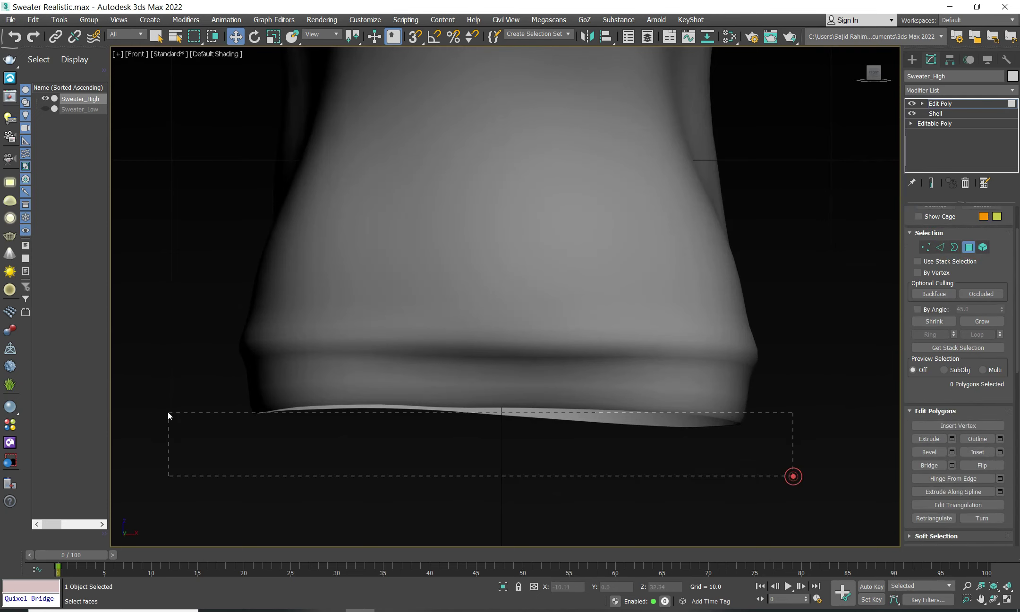
key(F4)
Step: Select the full edge loop around the hem's bottom border
click(940, 247)
scroll(732, 335, up, 5)
click(732, 335)
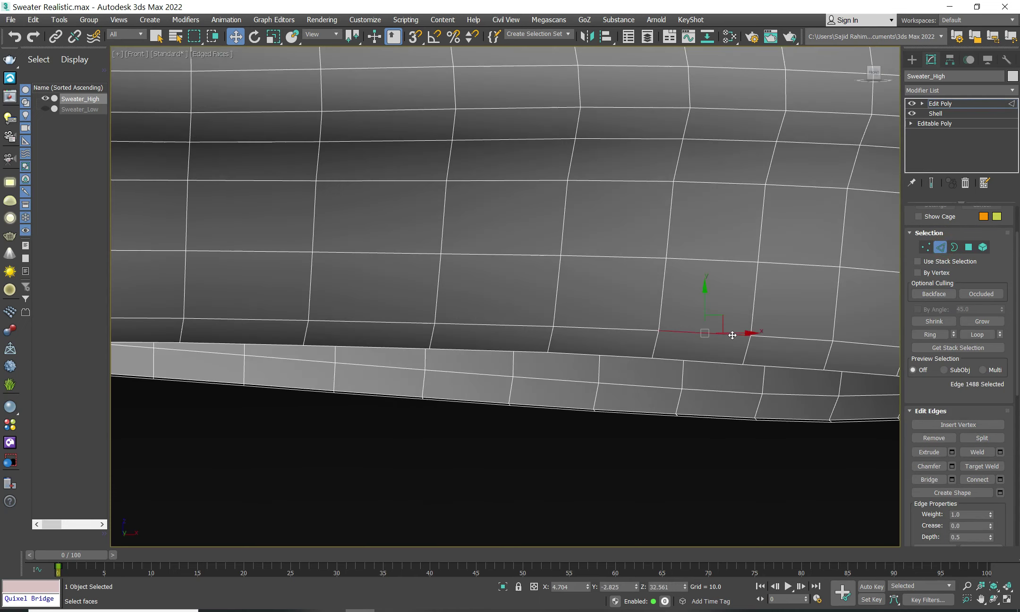
alt+middle_drag(732, 335, 742, 353)
double_click(727, 355)
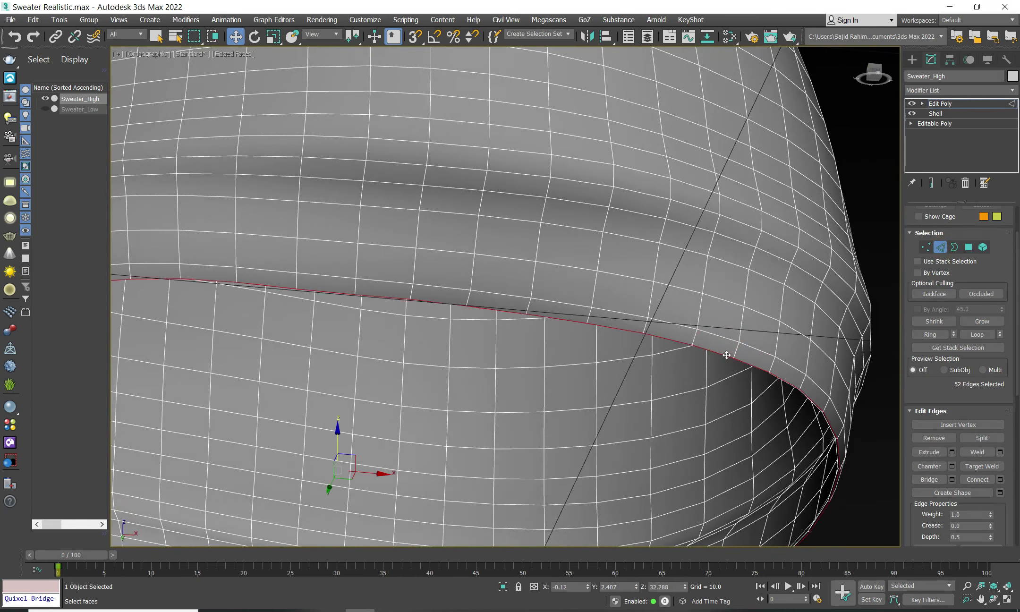
key(f)
scroll(568, 355, up, 5)
scroll(641, 360, down, 5)
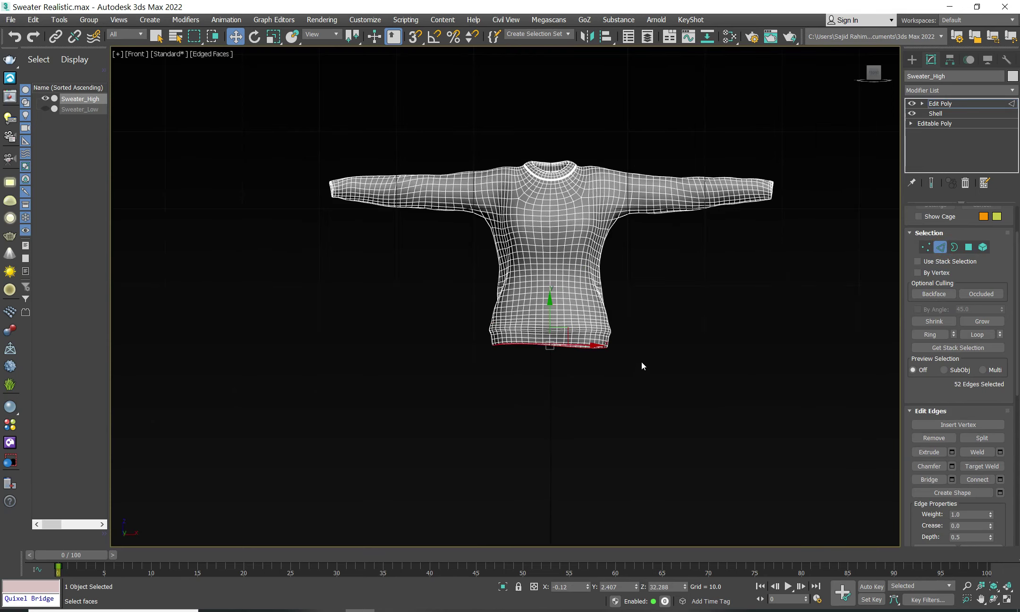
scroll(619, 313, up, 4)
Step: Convert the hem loop to polygons and grow it twice into a 416-polygon band
ctrl+click(968, 247)
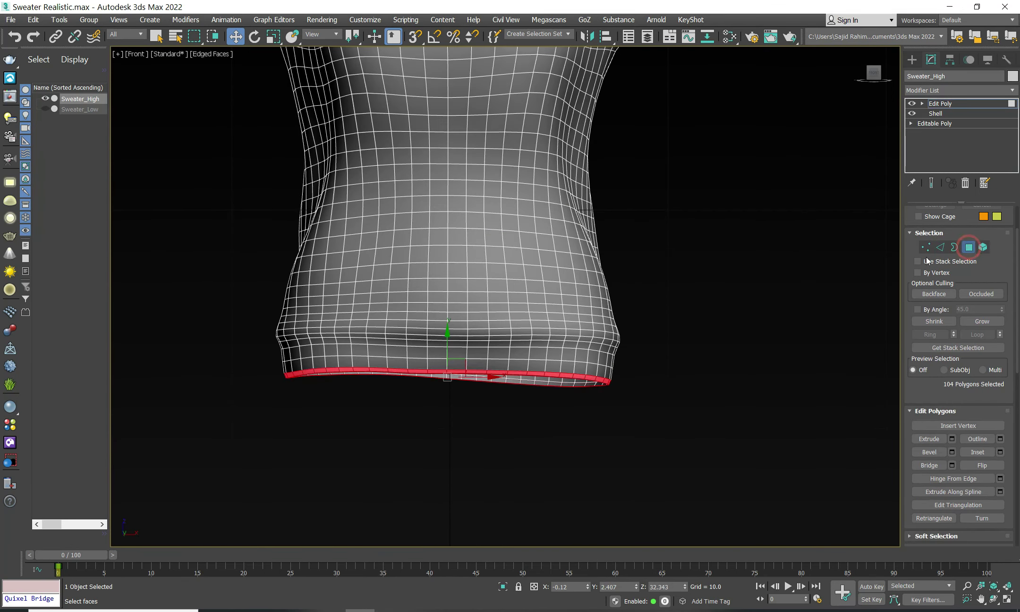
scroll(499, 401, up, 3)
scroll(499, 401, up, 1)
scroll(585, 434, down, 2)
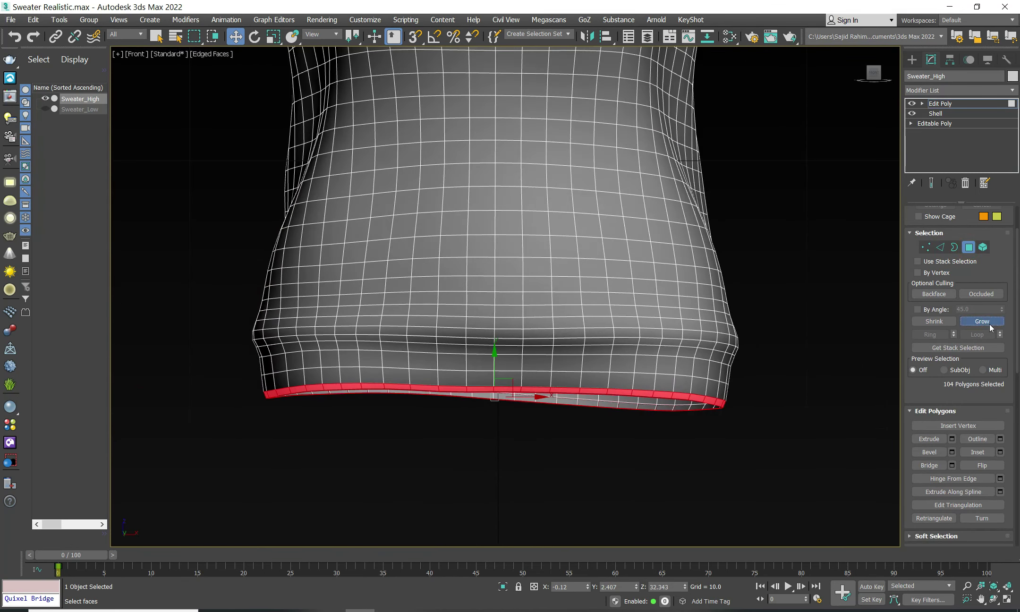
click(989, 323)
click(991, 325)
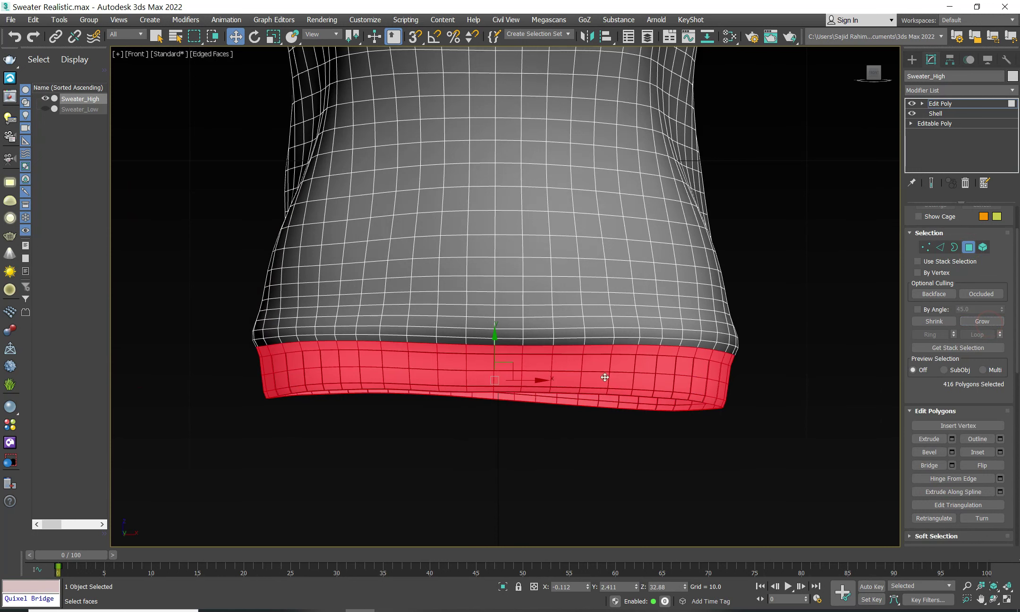
scroll(491, 363, up, 2)
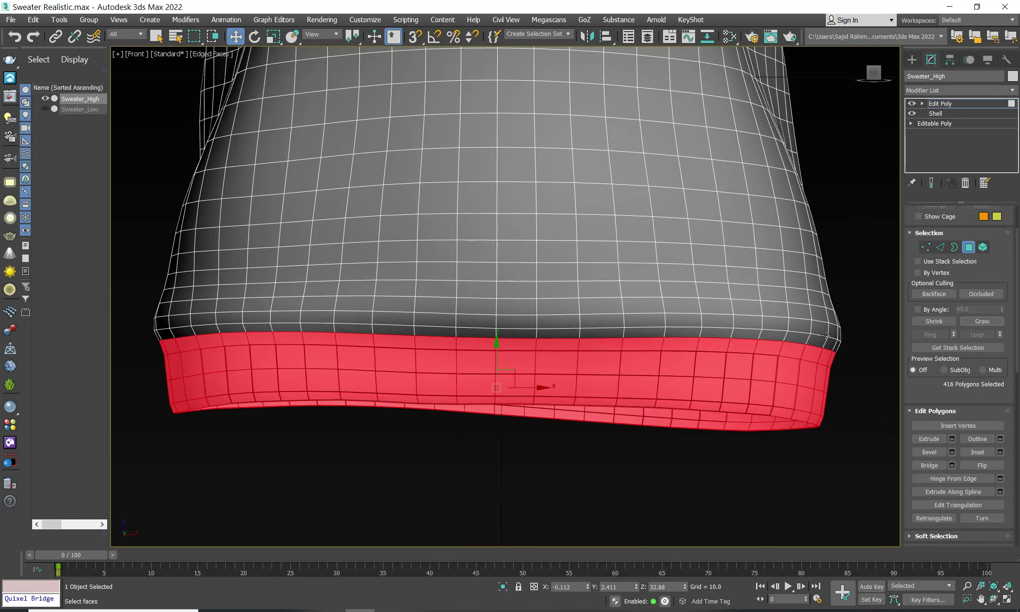
click(941, 247)
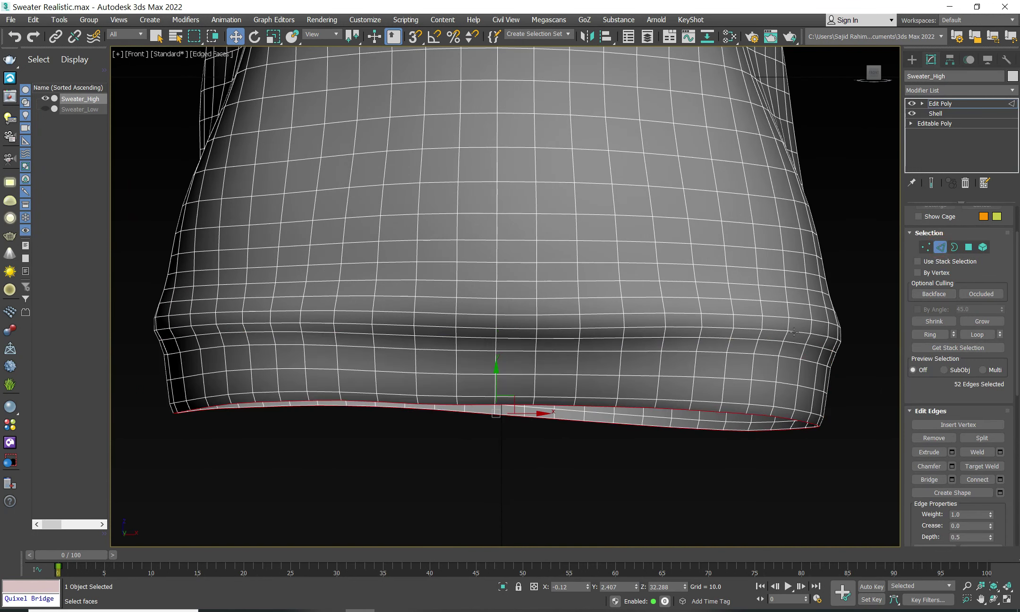
Step: Scale the hem edge loop to 105% in X and the two loops above it to 101% and 102%
double_click(795, 333)
key(r)
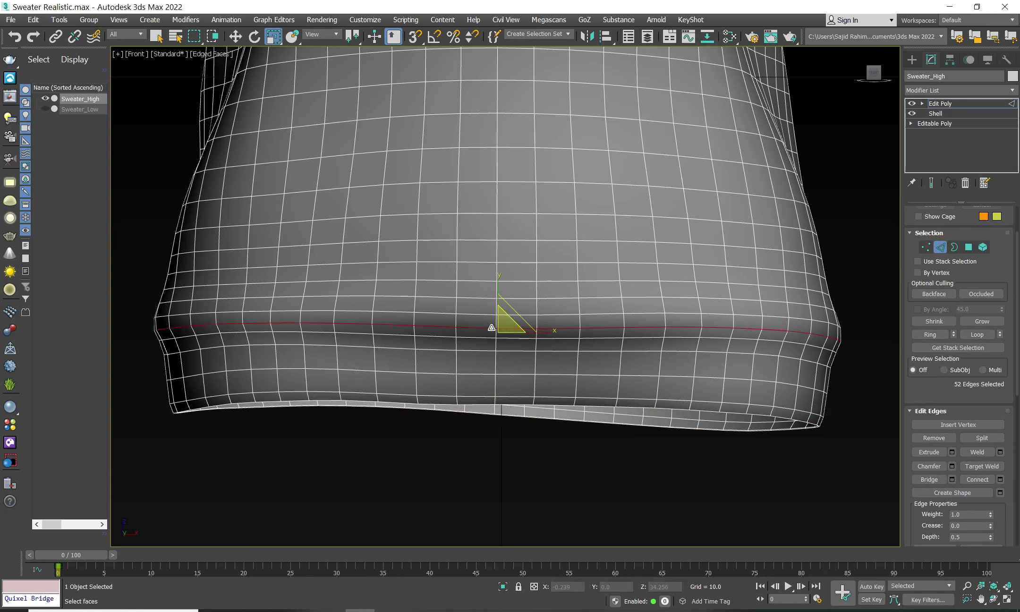
drag(505, 326, 510, 324)
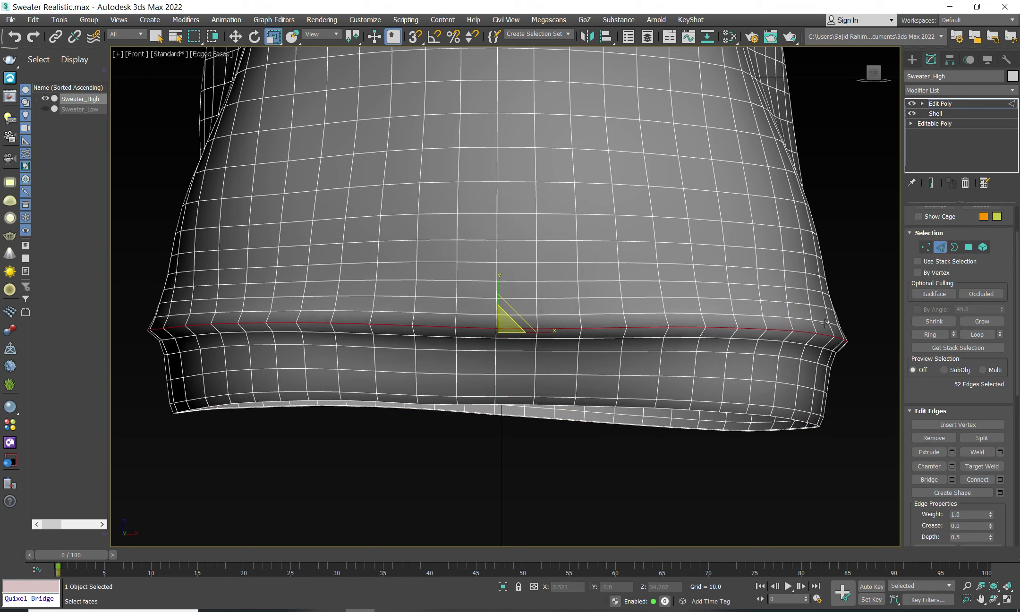
double_click(794, 313)
drag(507, 316, 508, 313)
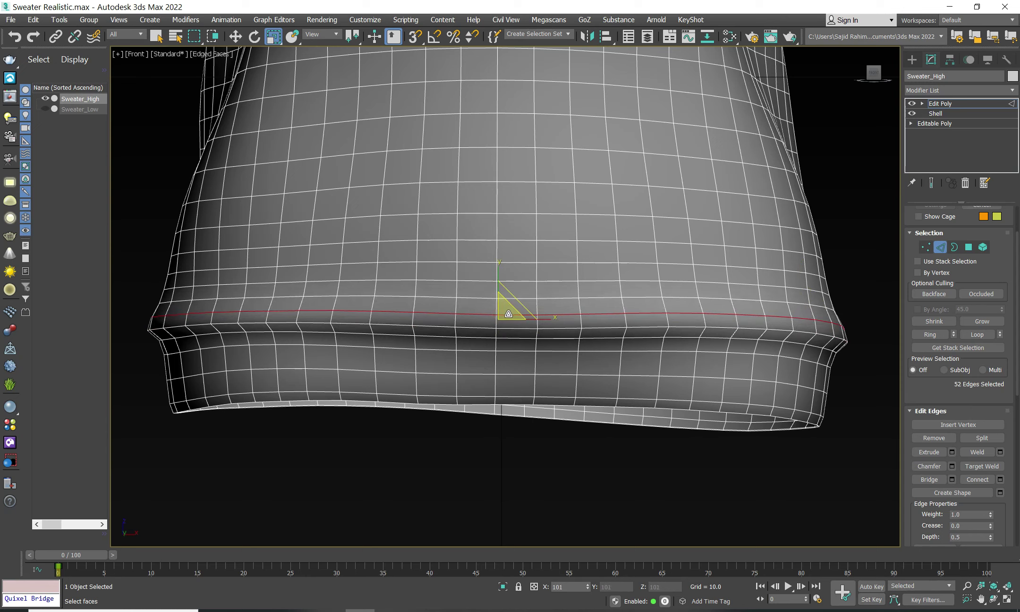
double_click(797, 303)
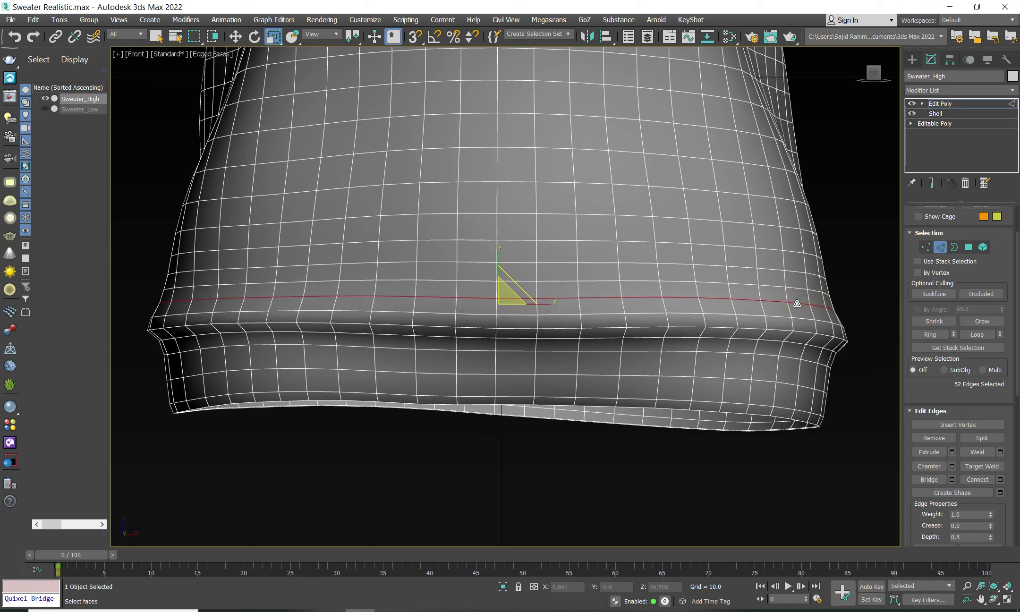
drag(507, 301, 506, 301)
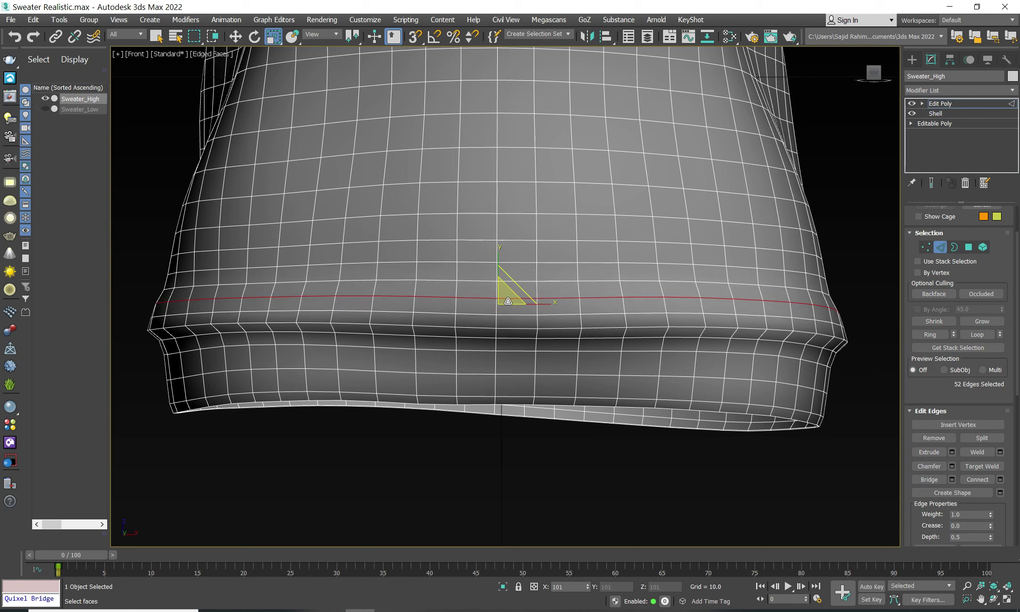
Step: Add a TurboSmooth modifier to the whole sweater with Iterations set to 2
click(941, 247)
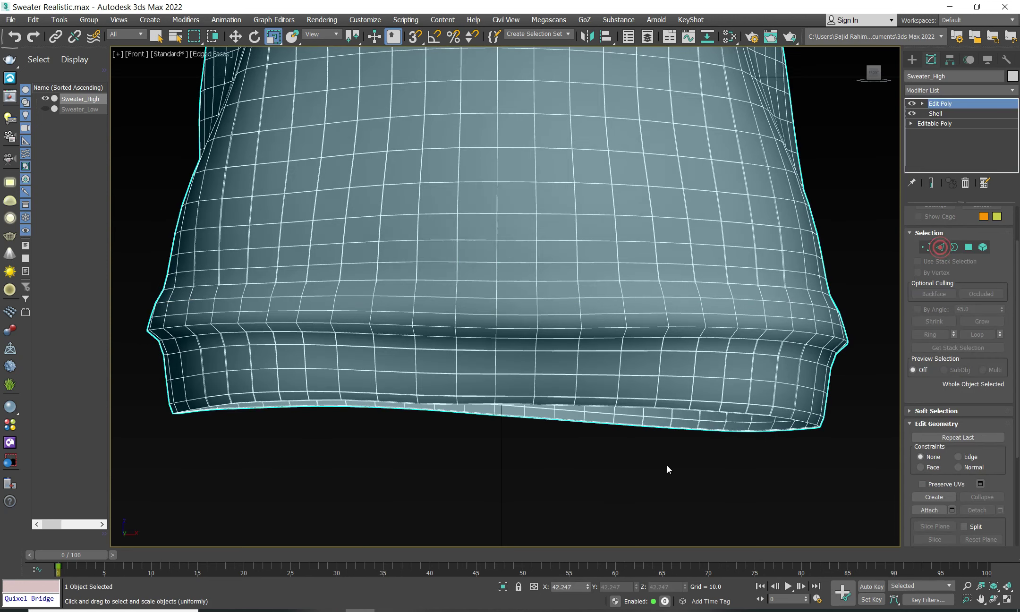
scroll(692, 424, down, 5)
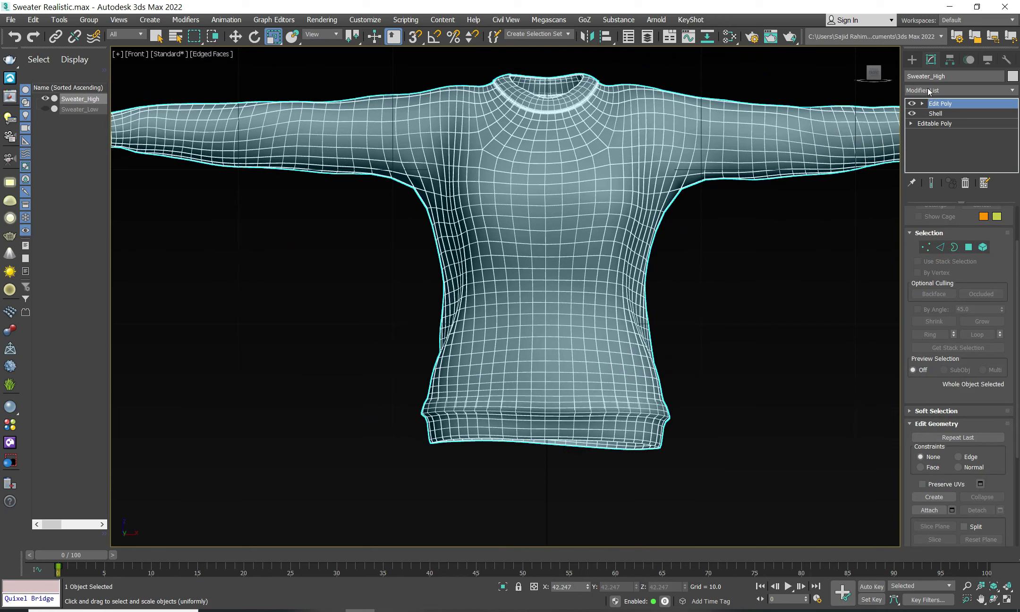
click(928, 88)
text(turbo)
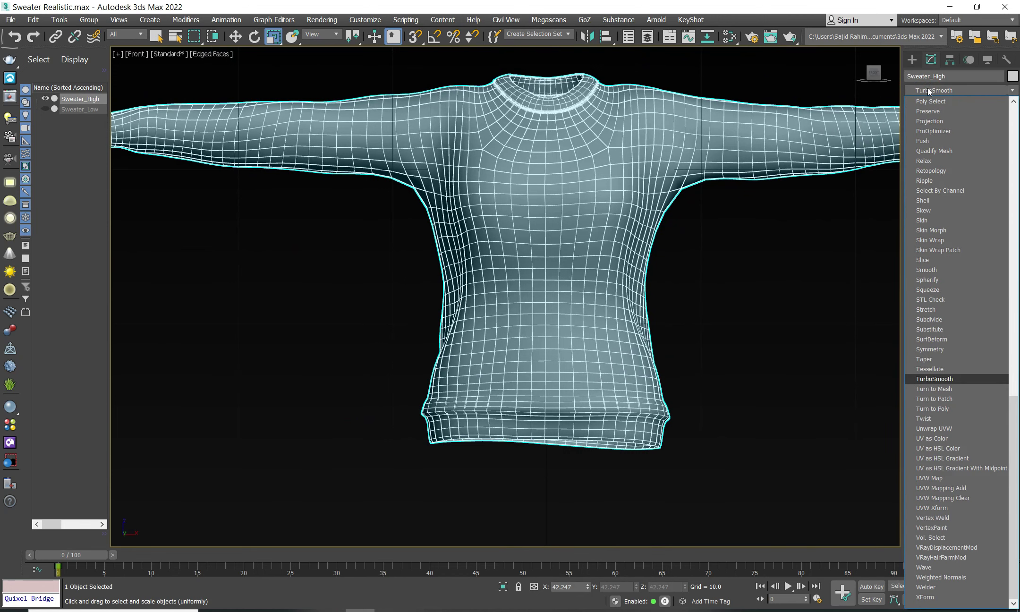
key(Return)
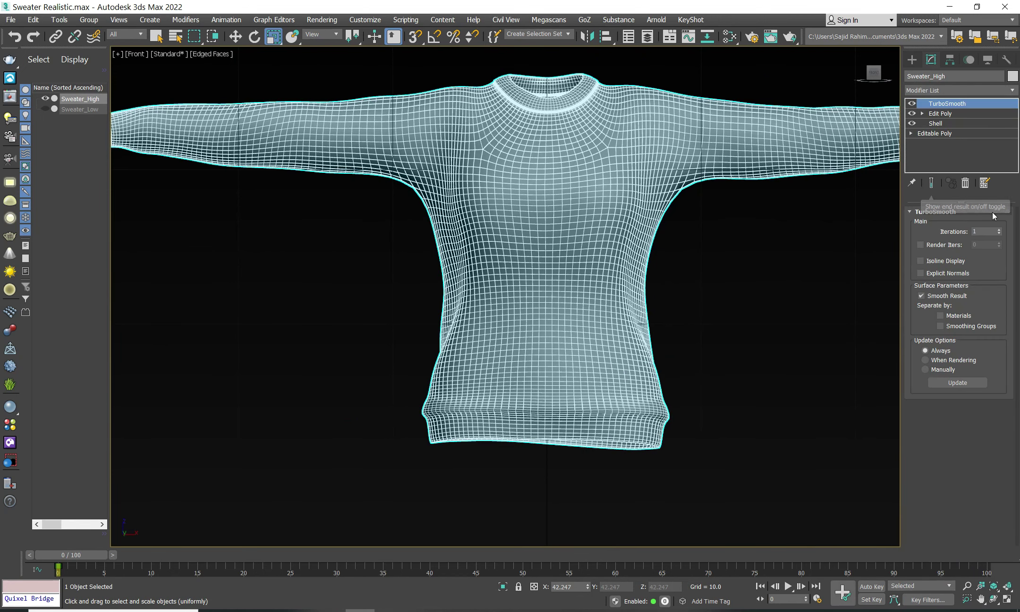
click(1000, 229)
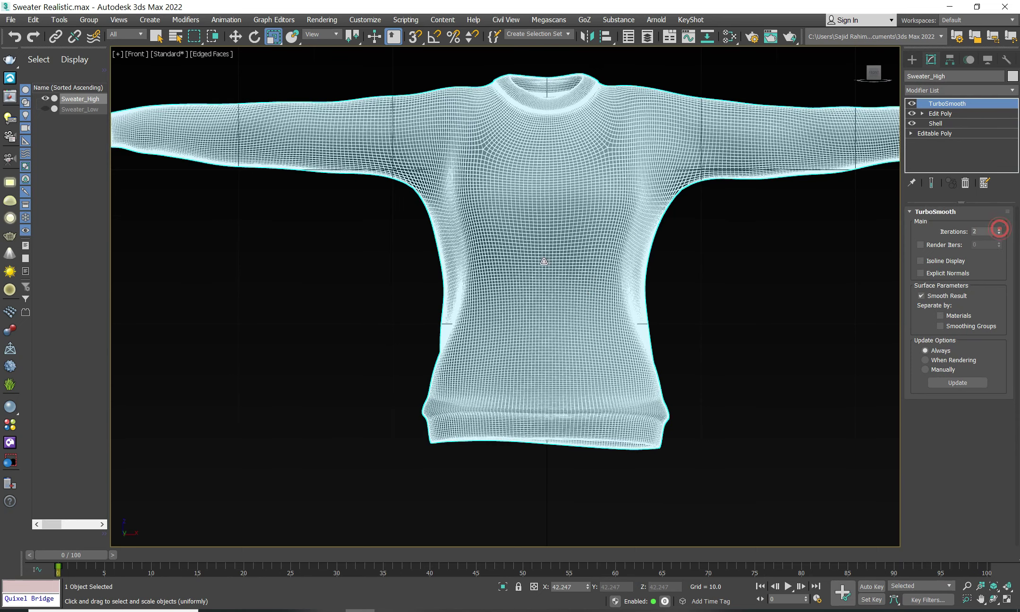
scroll(611, 267, down, 5)
Step: Collapse Sweater_High's modifier stack into a single Editable Poly
mouse_move(611, 267)
alt+middle_down()
mouse_move(474, 320)
mouse_move(630, 321)
alt+middle_up()
scroll(555, 339, up, 5)
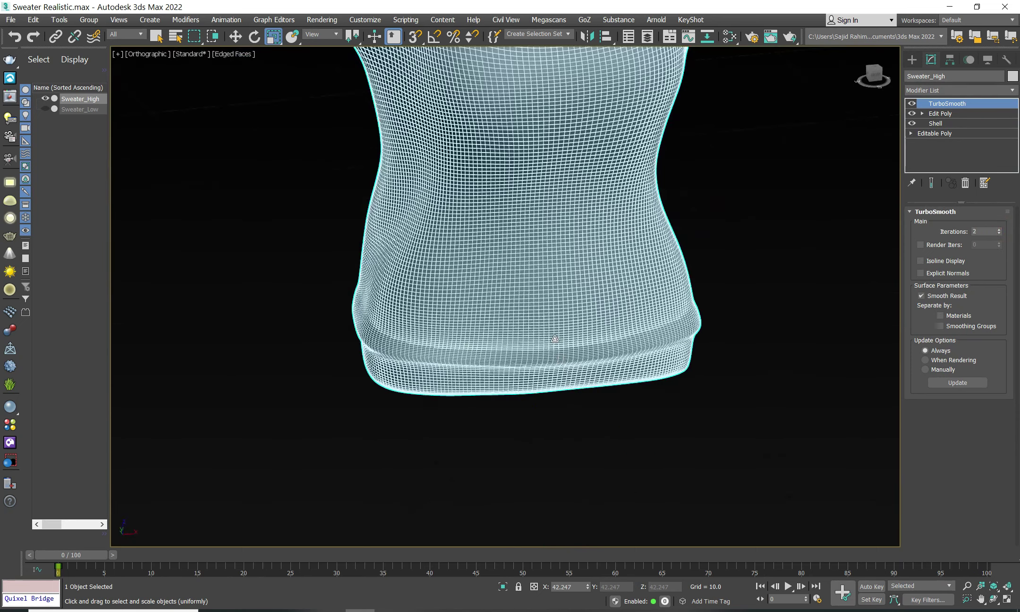
scroll(585, 375, down, 5)
scroll(437, 233, up, 5)
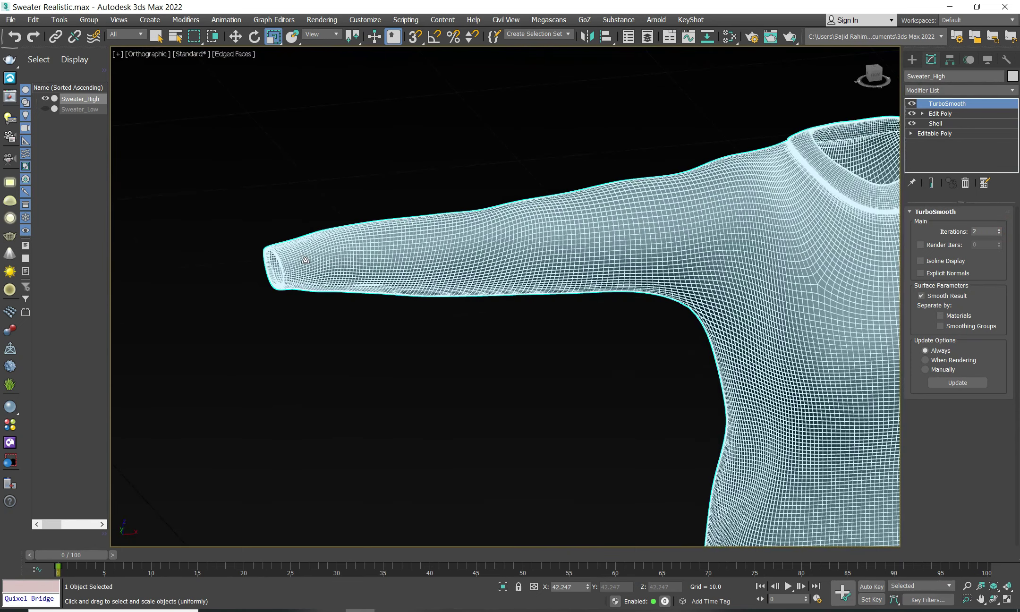
scroll(573, 247, down, 5)
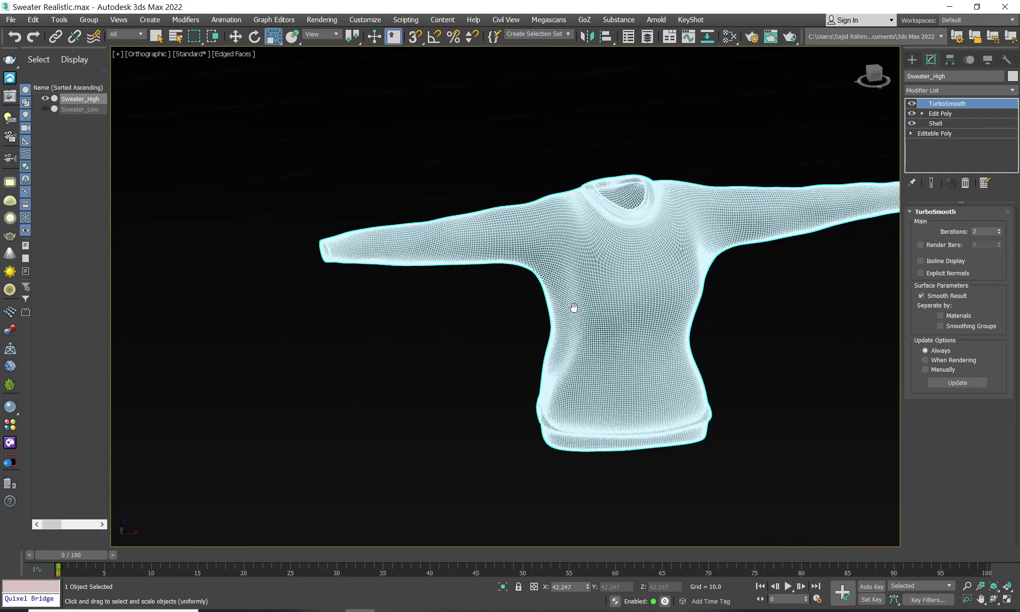
mouse_move(661, 324)
alt+middle_down()
mouse_move(634, 338)
mouse_move(633, 362)
alt+middle_up()
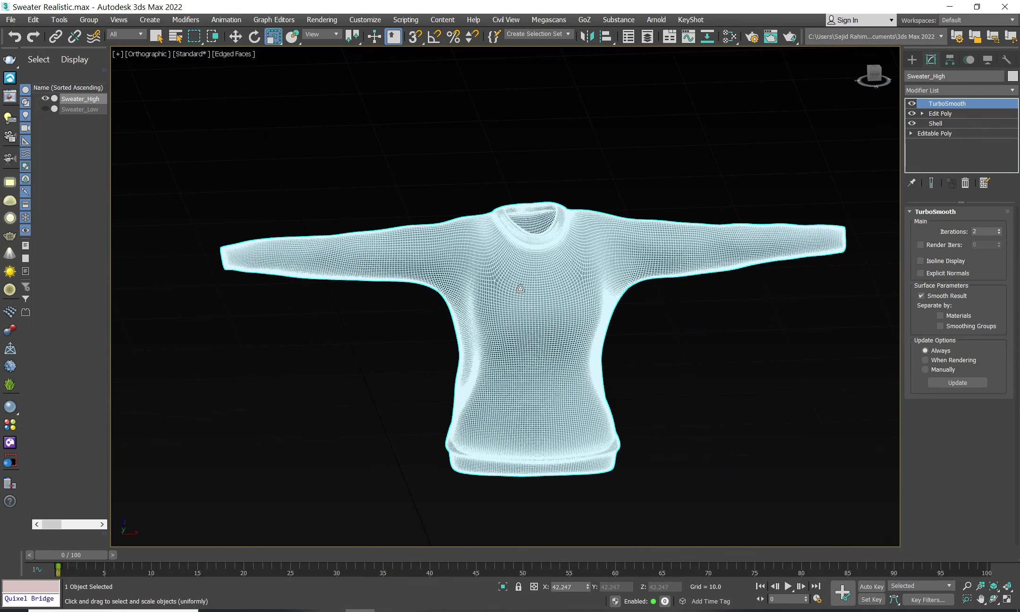
middle_drag(562, 349, 558, 340)
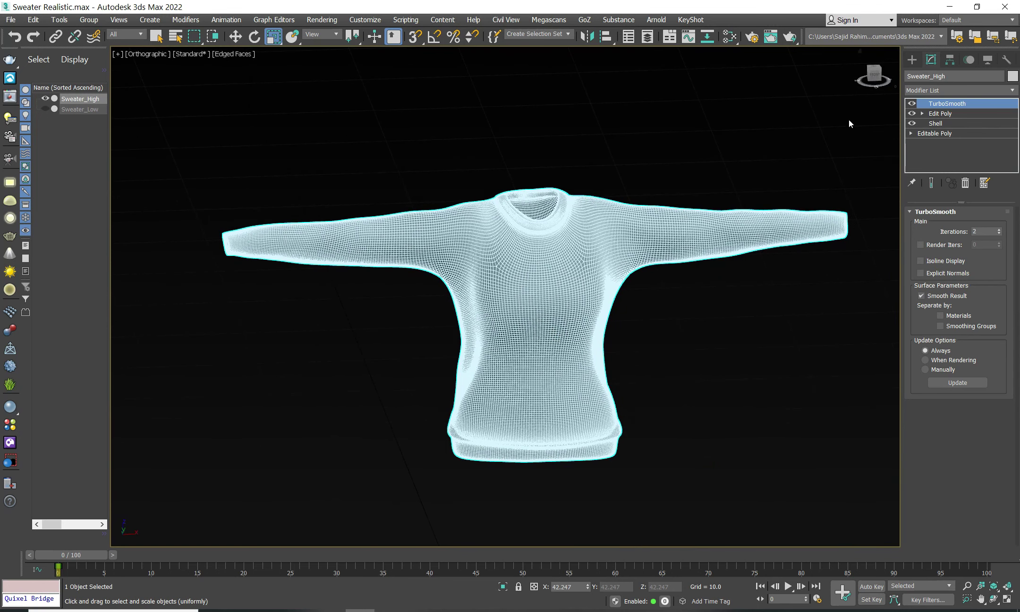
right_click(519, 263)
click(644, 397)
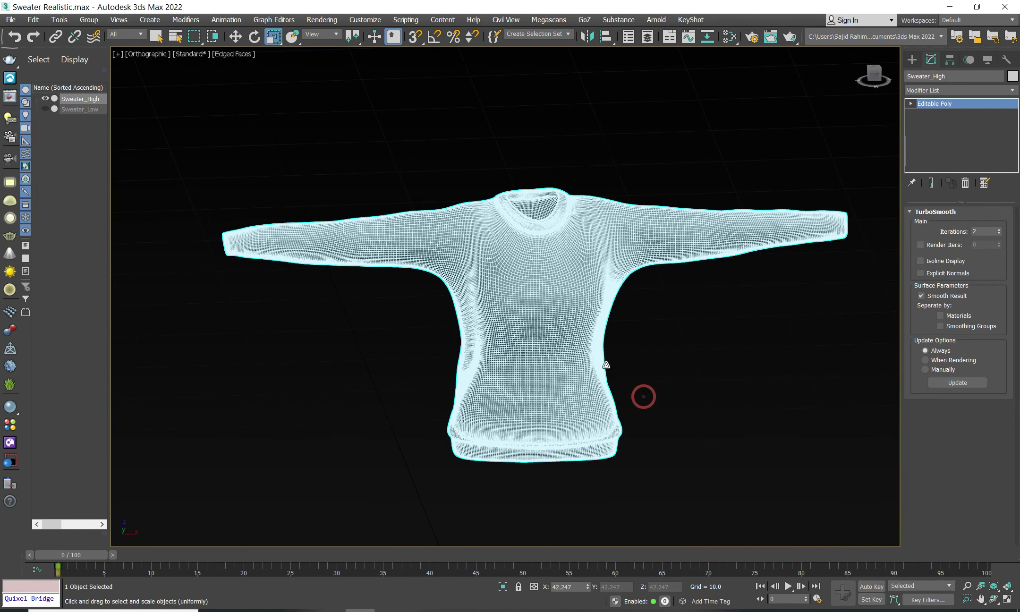
Step: Keep Sweater_Low hidden in Scene Explorer and select Sweater_High
middle_drag(531, 297, 549, 298)
click(199, 114)
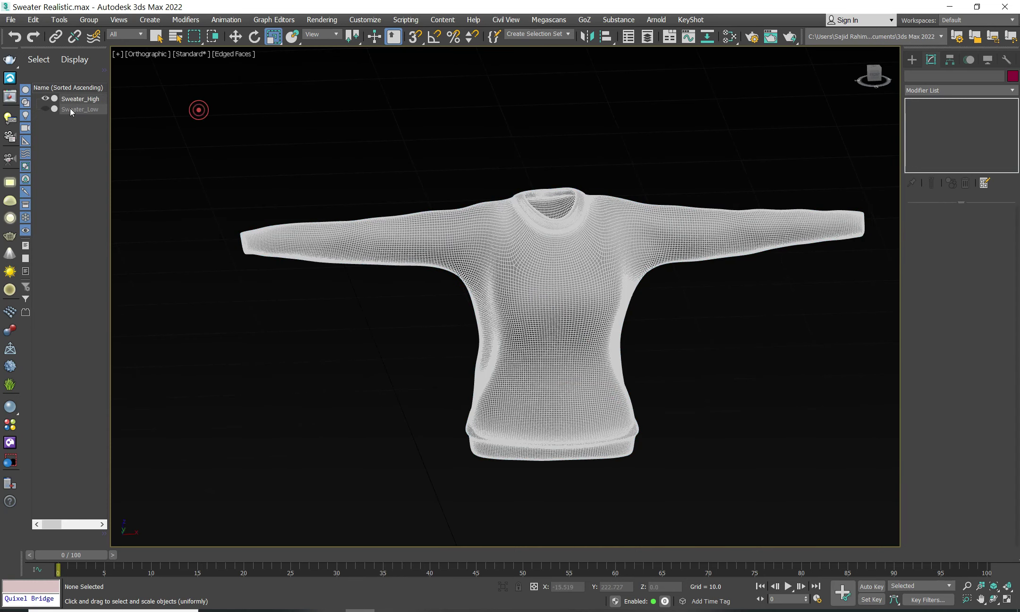
click(46, 109)
click(46, 109)
click(78, 100)
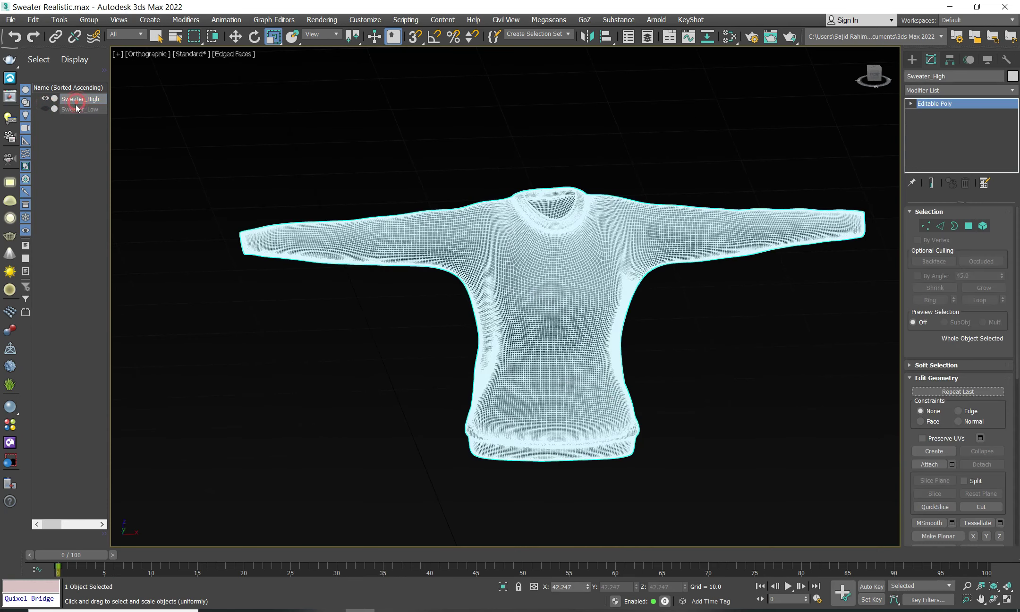
Step: Save the scene with Ctrl+S, then undo back to the Shell and Edit Poly stack
key(ctrl+s)
click(10, 20)
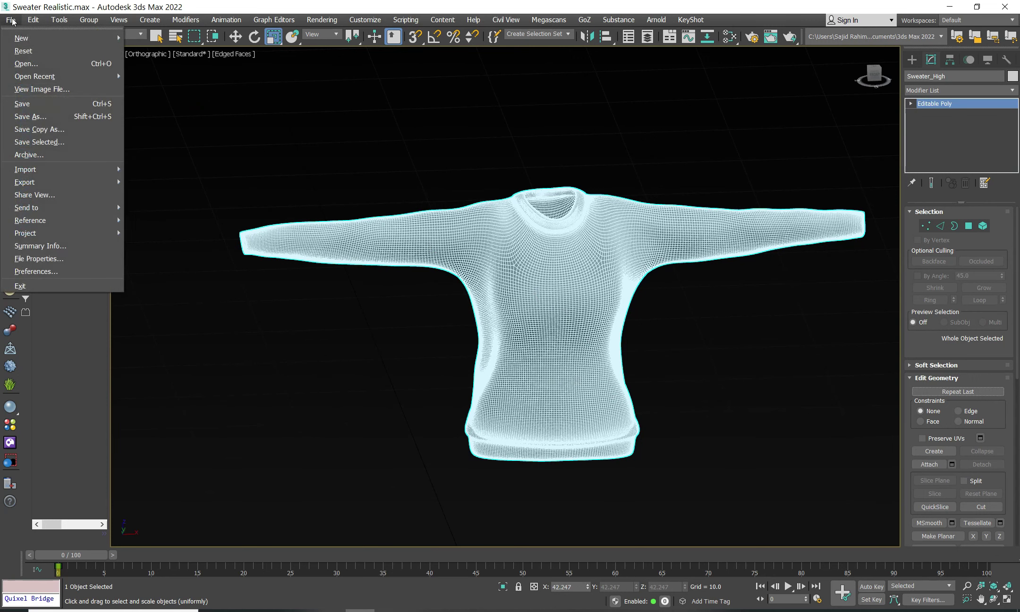
mouse_move(24, 182)
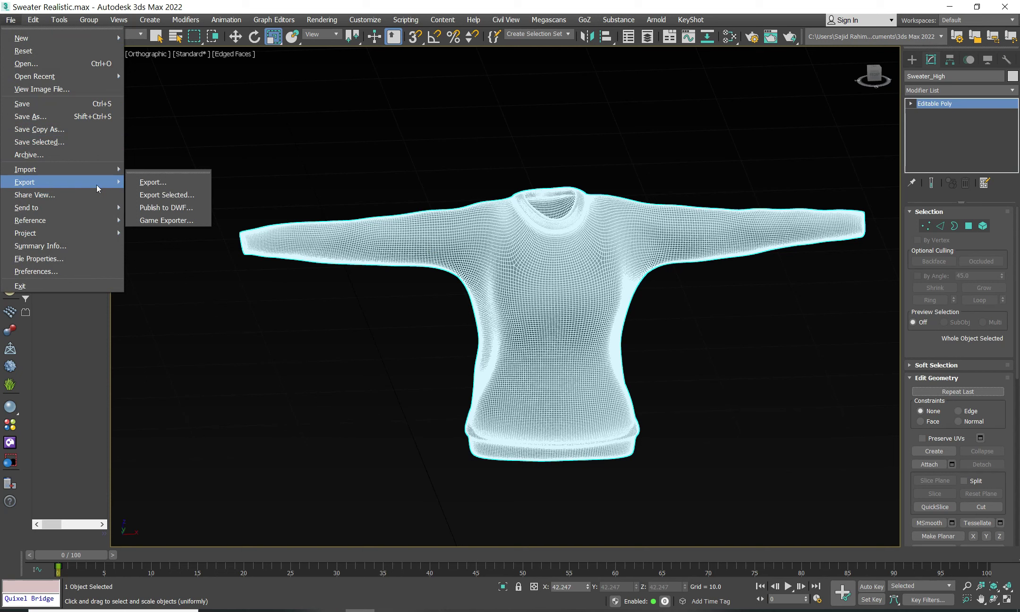
click(480, 164)
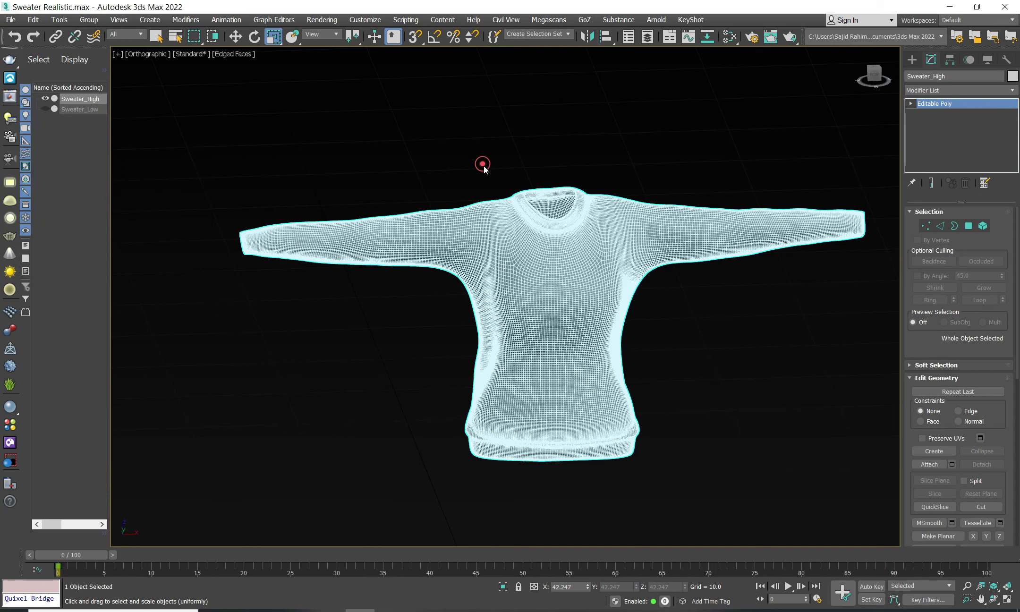
key(ctrl+z)
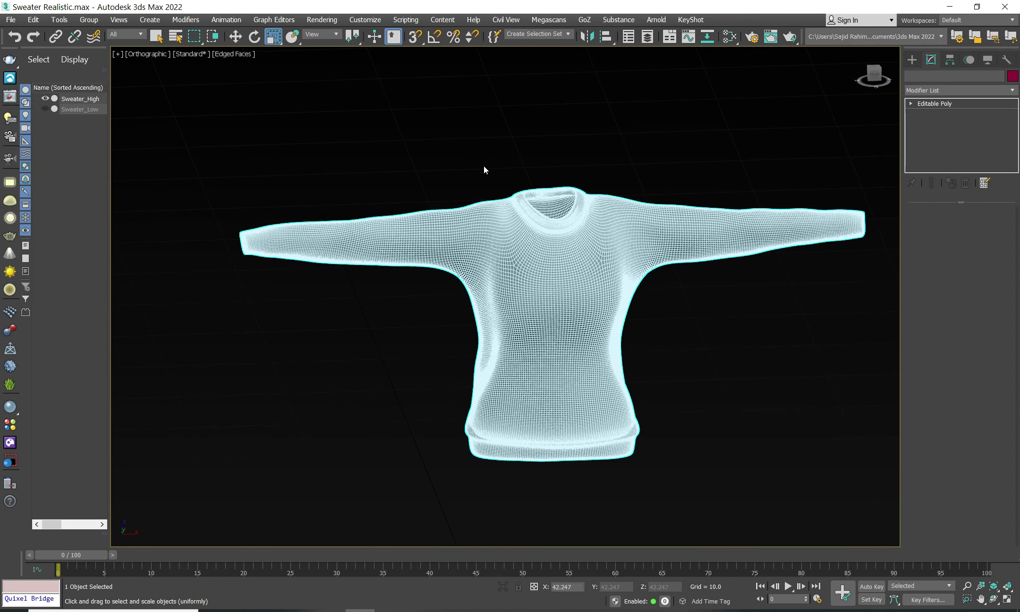
Step: Select the sleeve cuff edge loops on both sleeves in Edge mode
alt+middle_drag(609, 176, 597, 315)
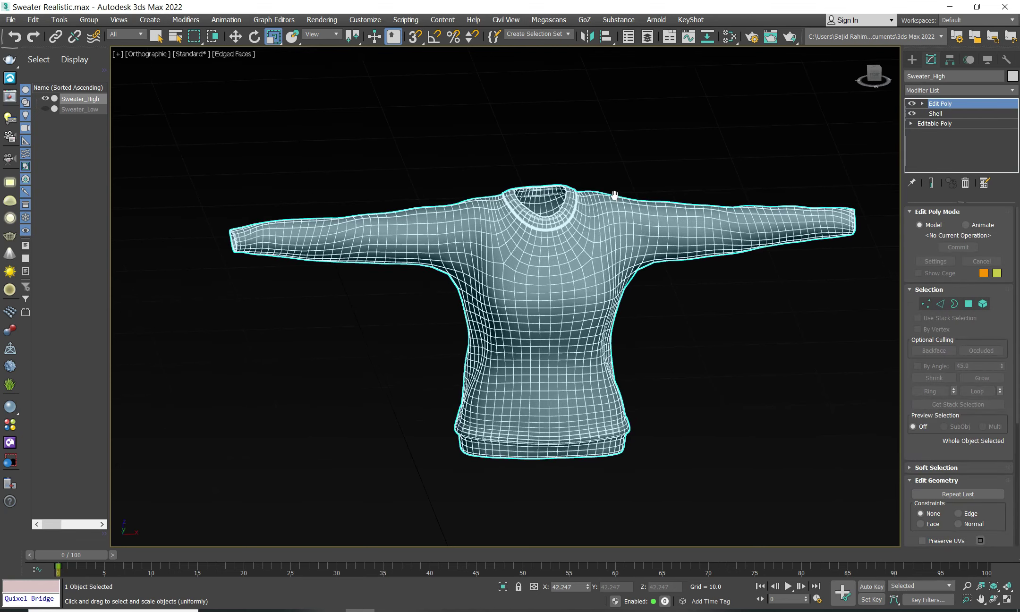
scroll(592, 446, up, 5)
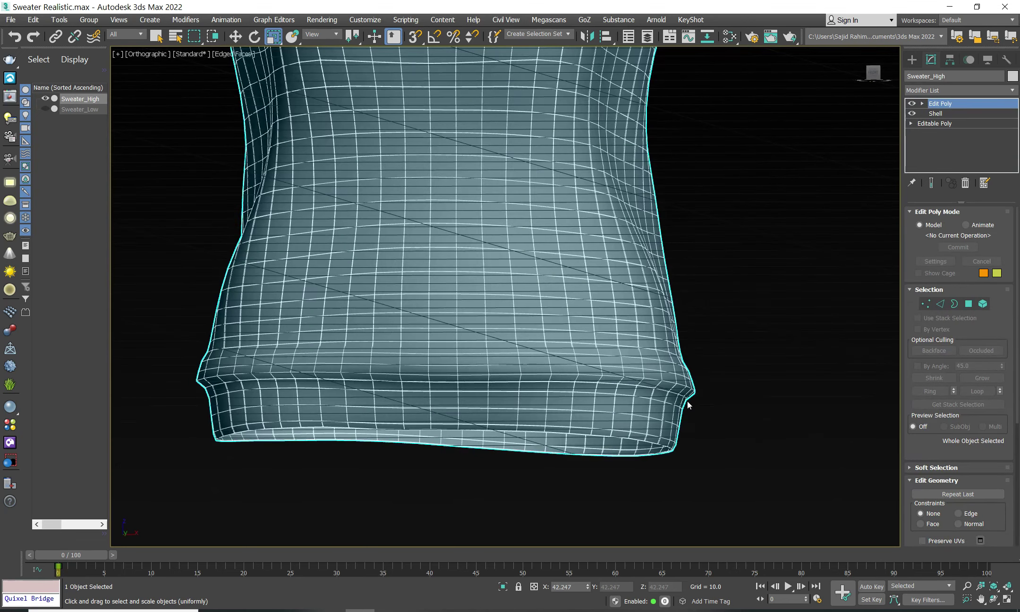
scroll(690, 401, down, 5)
scroll(654, 266, up, 1)
scroll(762, 160, up, 6)
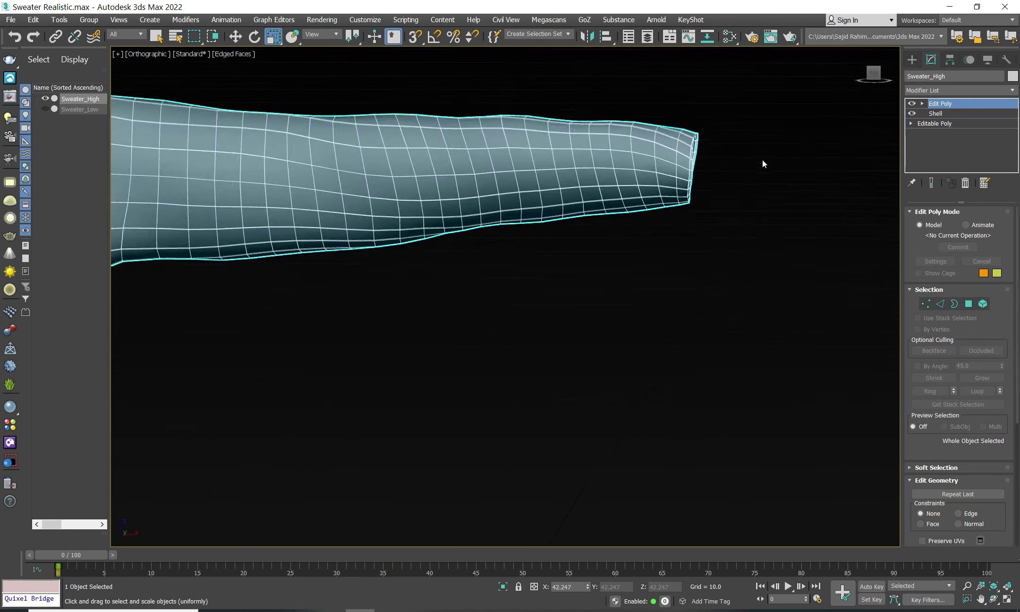
scroll(667, 161, up, 1)
scroll(628, 154, up, 5)
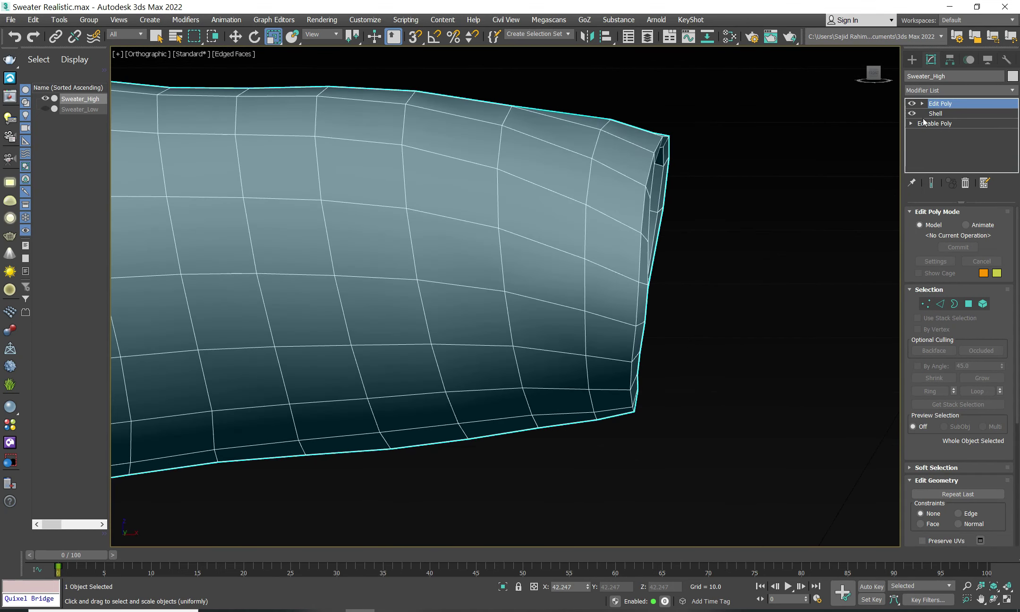
click(945, 304)
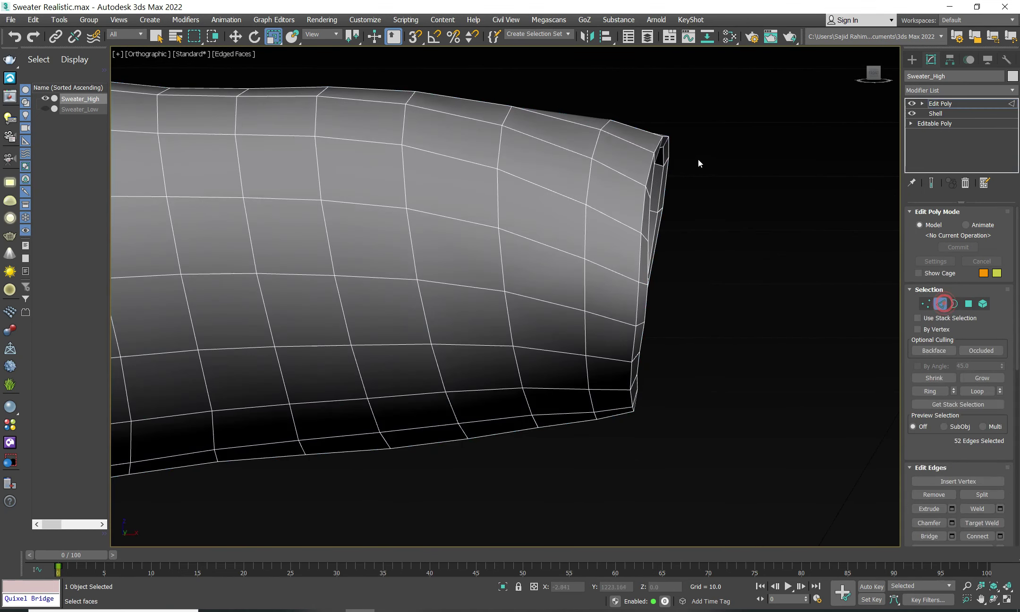
double_click(658, 144)
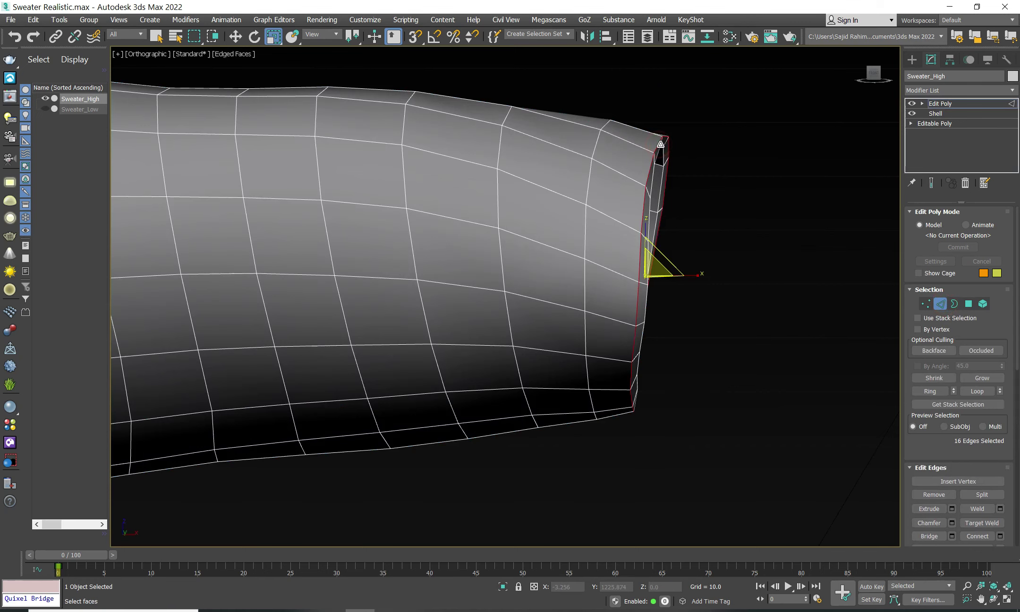
scroll(479, 283, down, 8)
scroll(553, 353, down, 2)
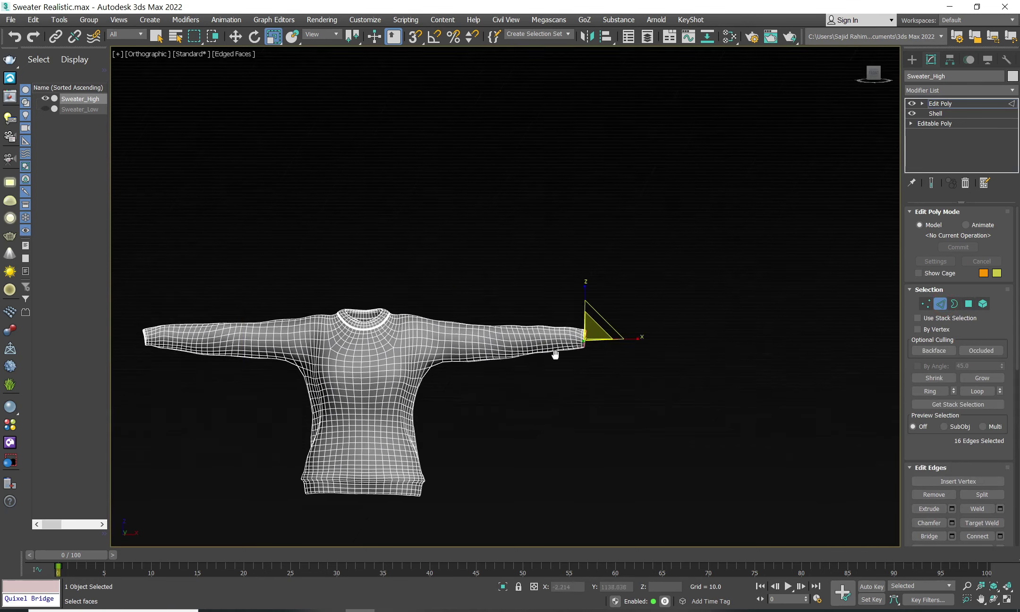
middle_drag(238, 345, 545, 302)
scroll(472, 303, up, 3)
scroll(473, 302, up, 4)
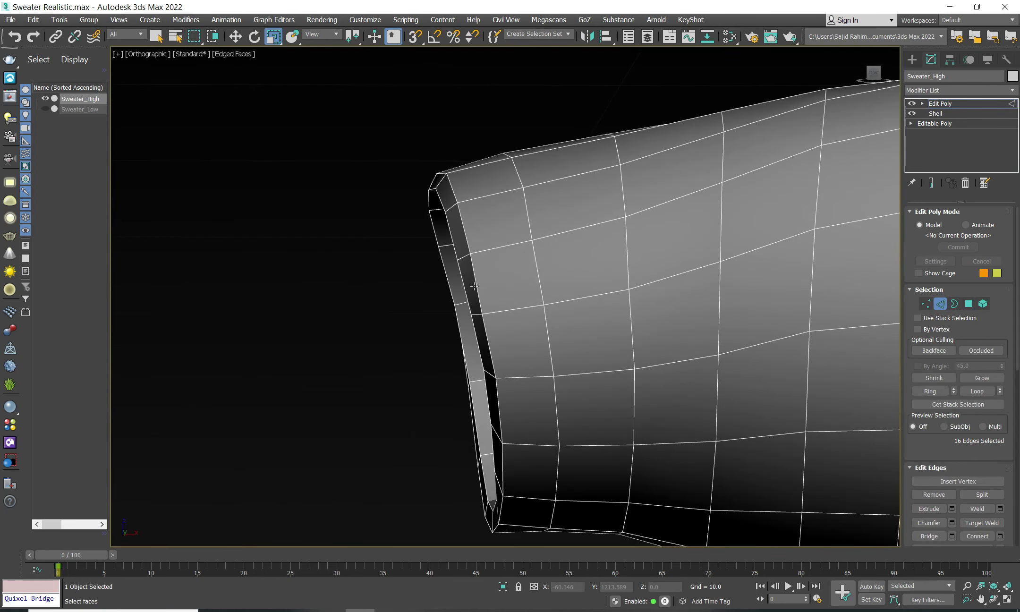
ctrl+double_click(474, 286)
Step: Convert the cuff edges to polygons and grow the selection by one ring
ctrl+click(968, 303)
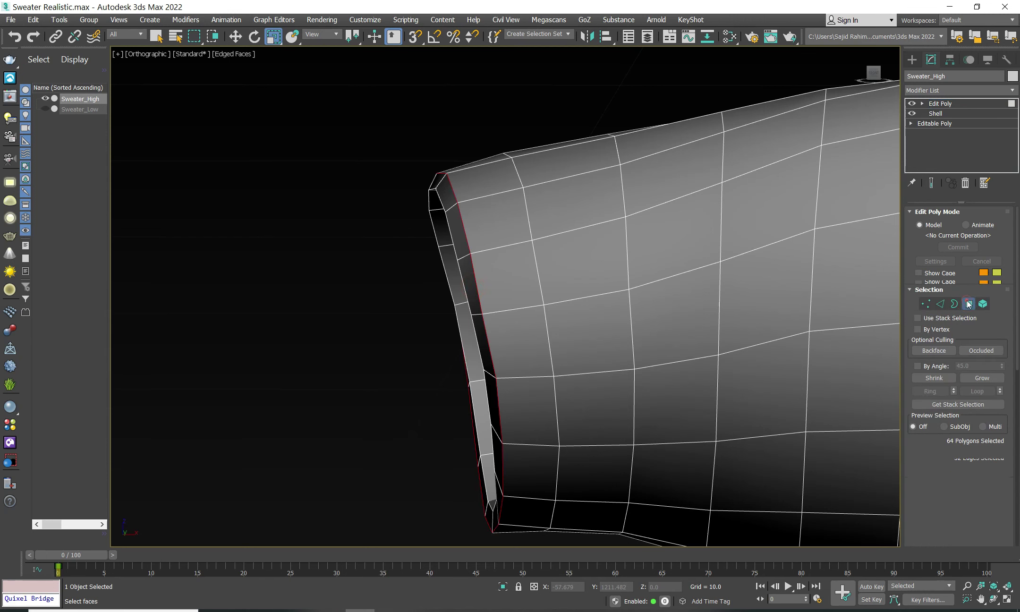
scroll(661, 303, down, 4)
middle_drag(827, 311, 540, 242)
scroll(540, 242, down, 1)
scroll(609, 270, down, 1)
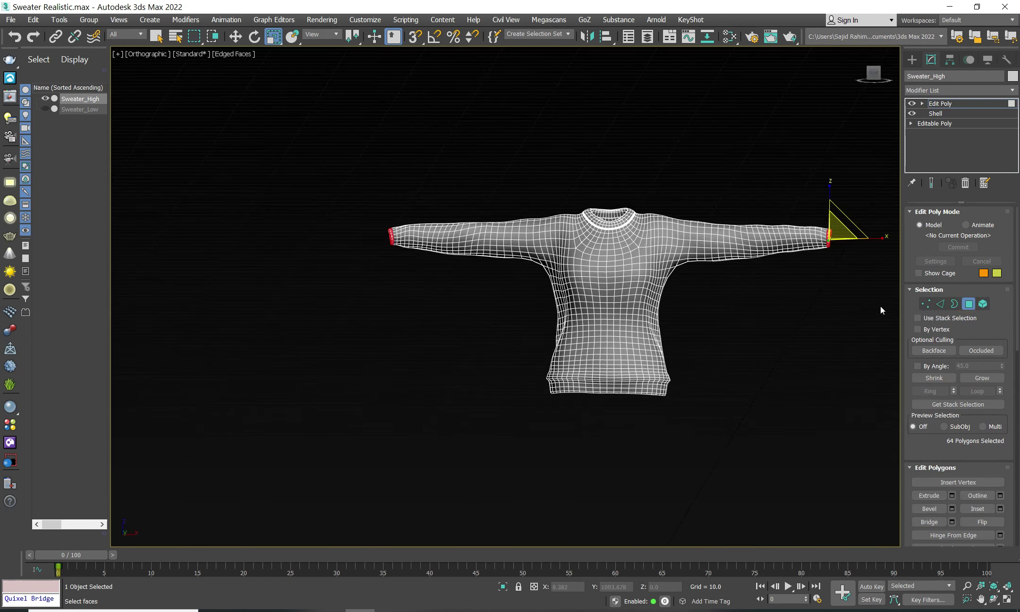
click(976, 378)
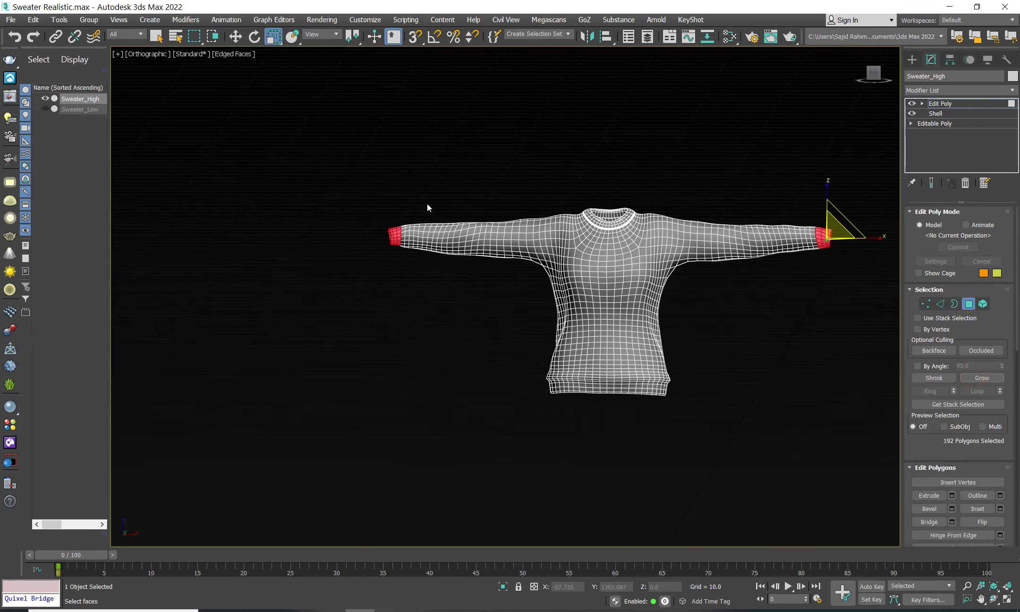
scroll(410, 227, up, 6)
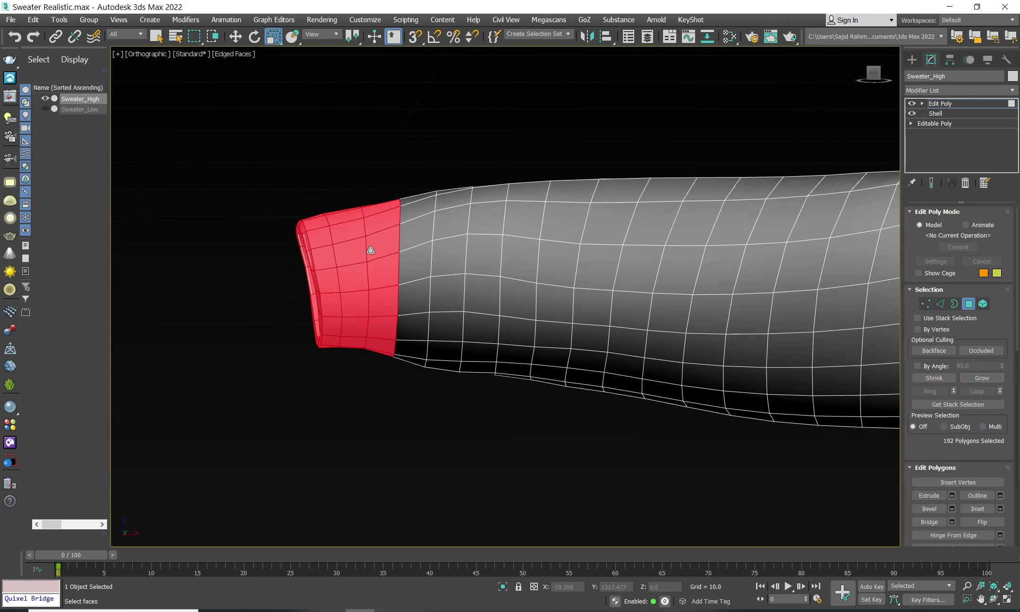
scroll(371, 250, down, 5)
middle_drag(803, 269, 501, 272)
scroll(666, 255, up, 3)
scroll(573, 255, up, 2)
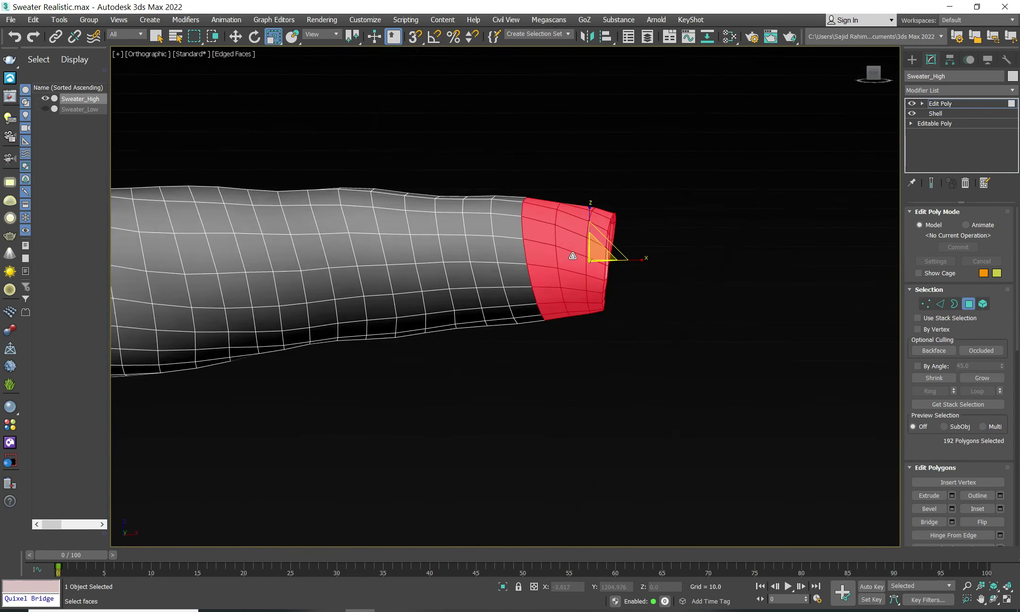
scroll(573, 255, up, 3)
scroll(591, 272, down, 1)
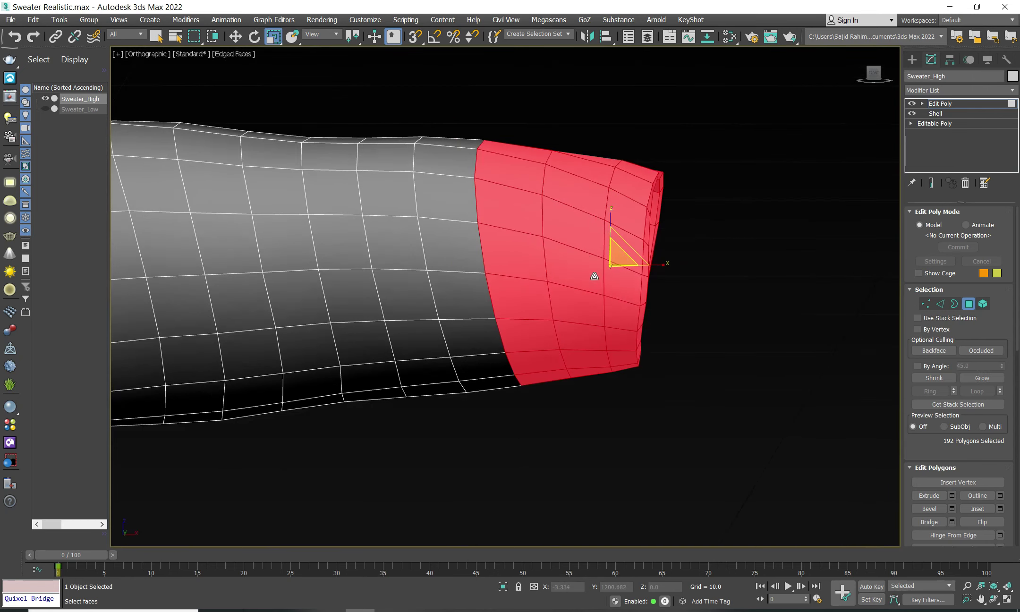
scroll(610, 290, down, 2)
scroll(614, 274, down, 1)
Step: Using Local coordinates, region-select the cuff polygons and scale them up to 154%
click(331, 34)
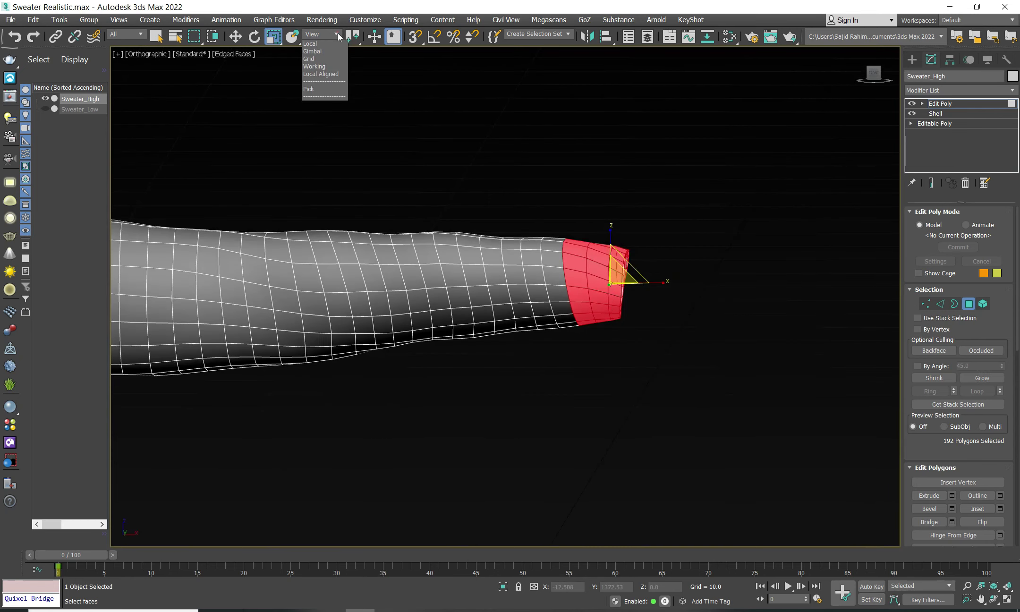
click(318, 71)
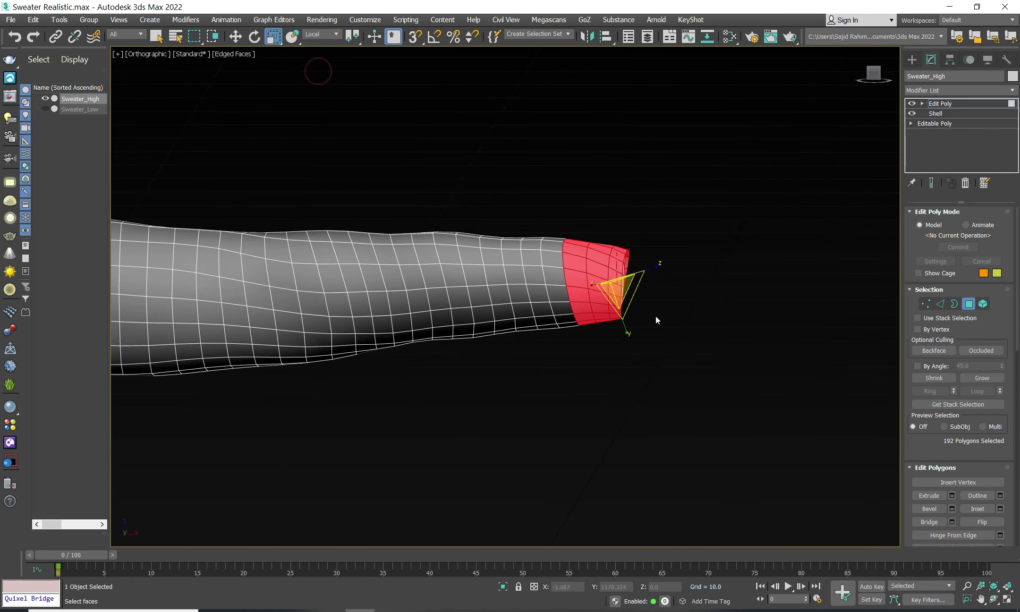
mouse_move(620, 290)
mouse_down()
mouse_move(611, 314)
mouse_move(621, 287)
mouse_move(675, 330)
mouse_up()
right_click(674, 331)
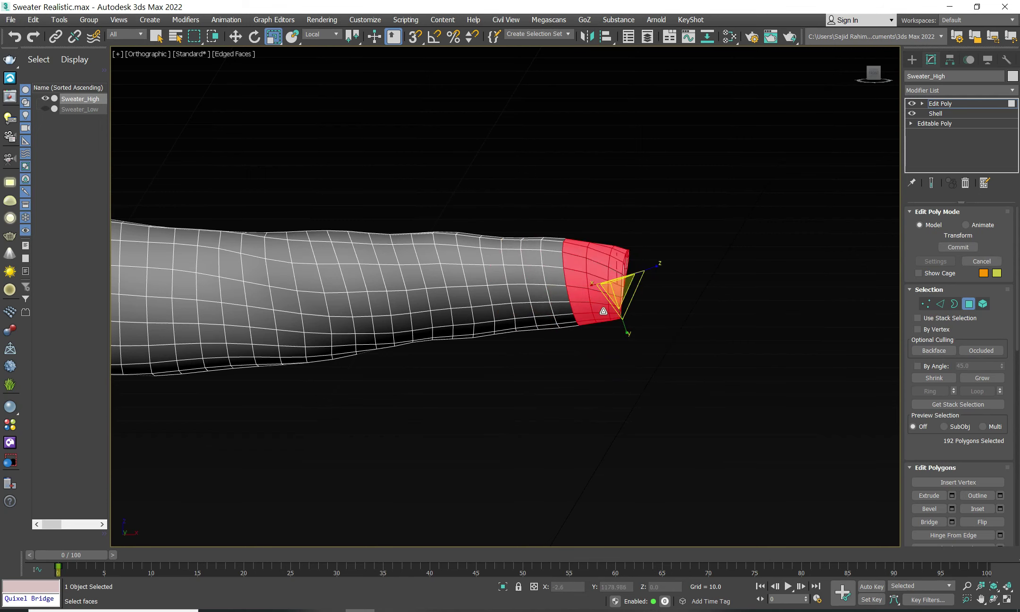
scroll(616, 291, up, 2)
mouse_move(768, 451)
mouse_down()
mouse_move(592, 69)
mouse_move(574, 65)
mouse_up()
drag(636, 253, 638, 264)
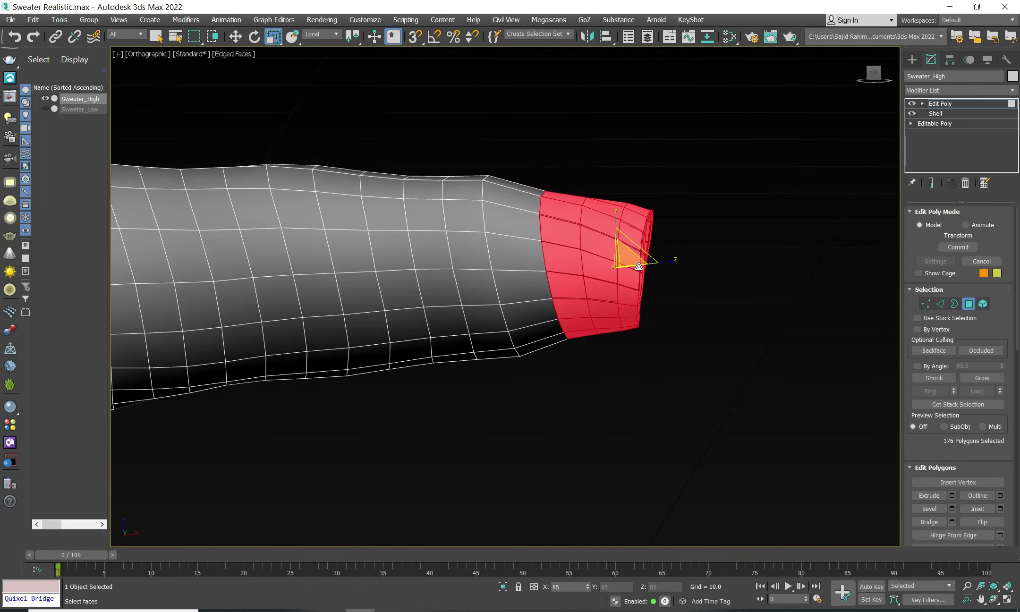
mouse_move(639, 264)
mouse_down()
mouse_move(628, 232)
mouse_move(630, 263)
mouse_up()
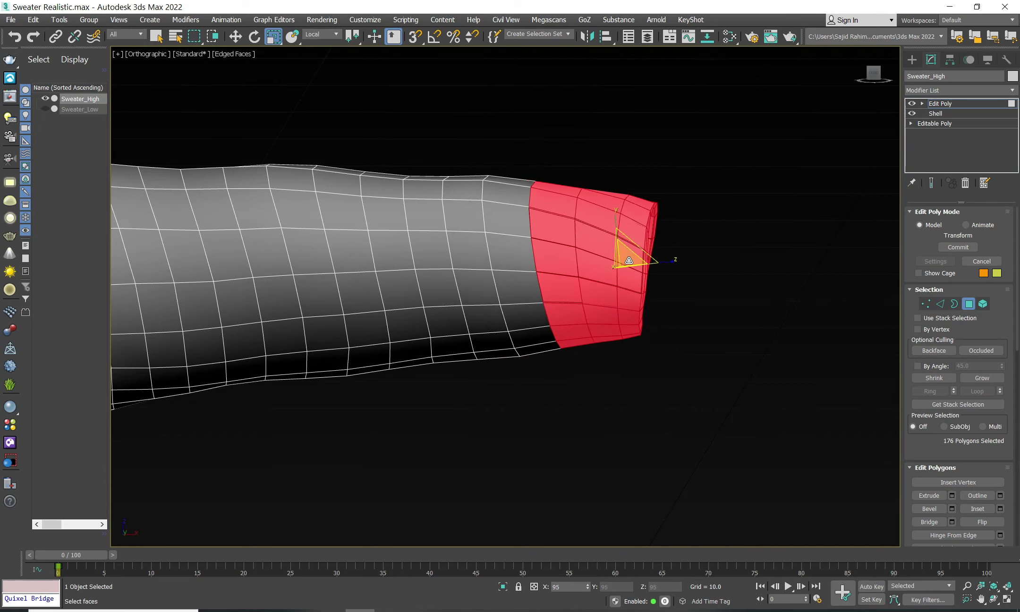
Step: Move the cuff polygons back along the sleeve and show the mesh in wireframe
key(w)
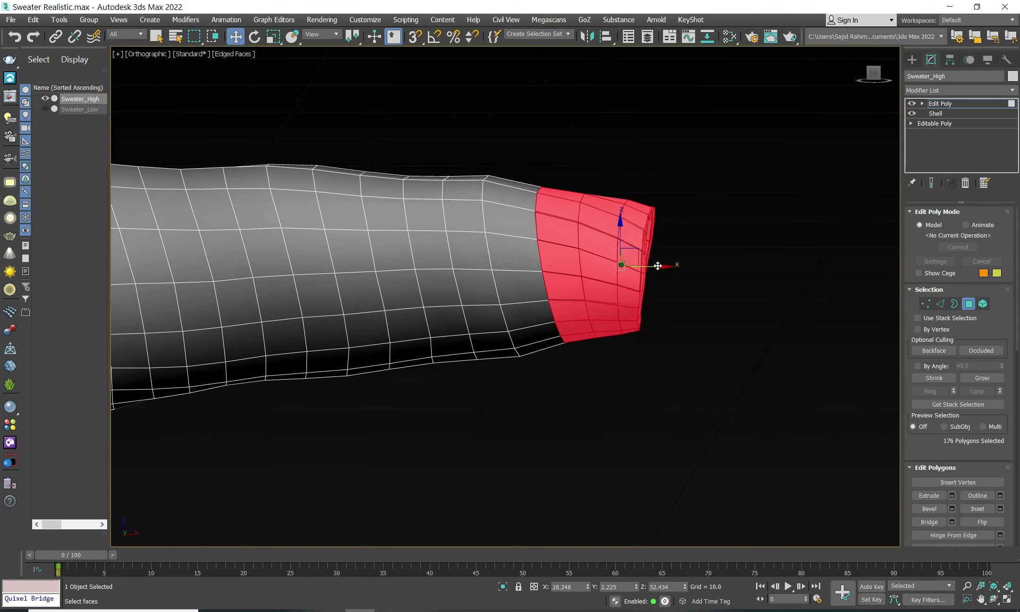
drag(656, 267, 615, 268)
scroll(514, 339, down, 8)
scroll(526, 344, down, 2)
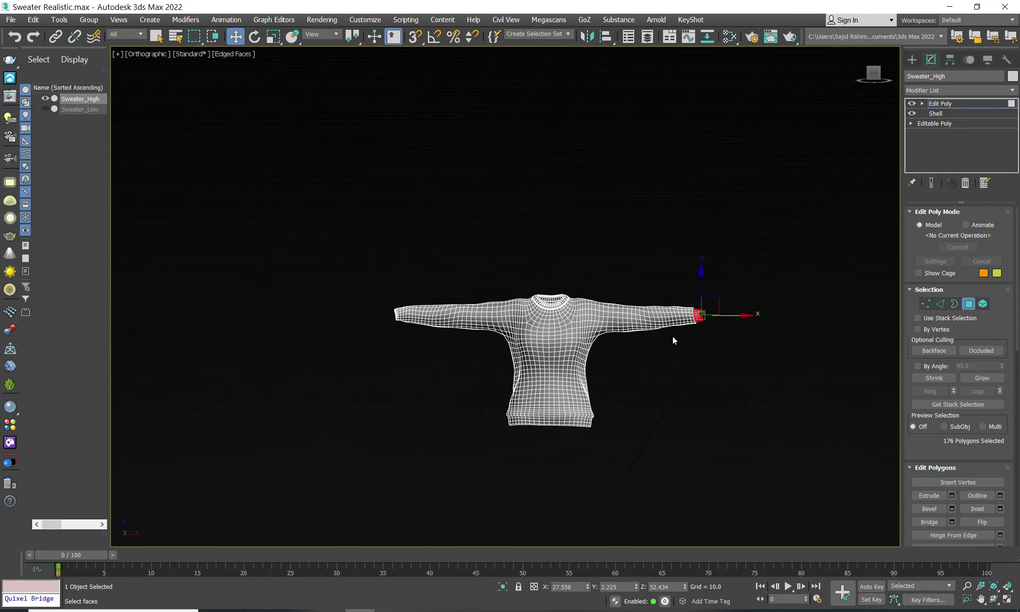
drag(714, 315, 717, 320)
scroll(709, 320, up, 5)
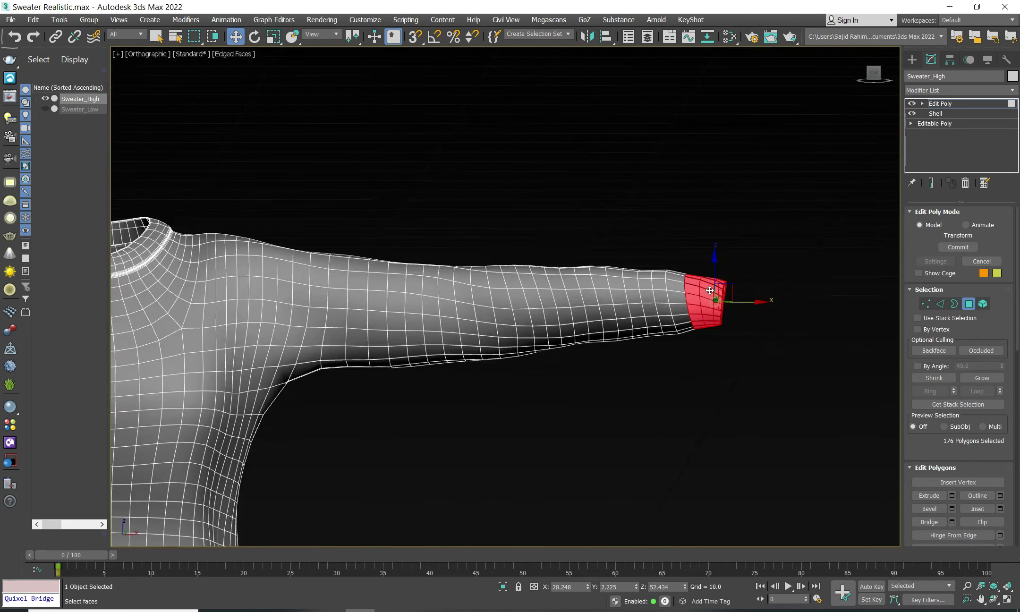
scroll(374, 344, down, 2)
scroll(374, 343, down, 4)
scroll(330, 303, up, 3)
scroll(330, 302, up, 3)
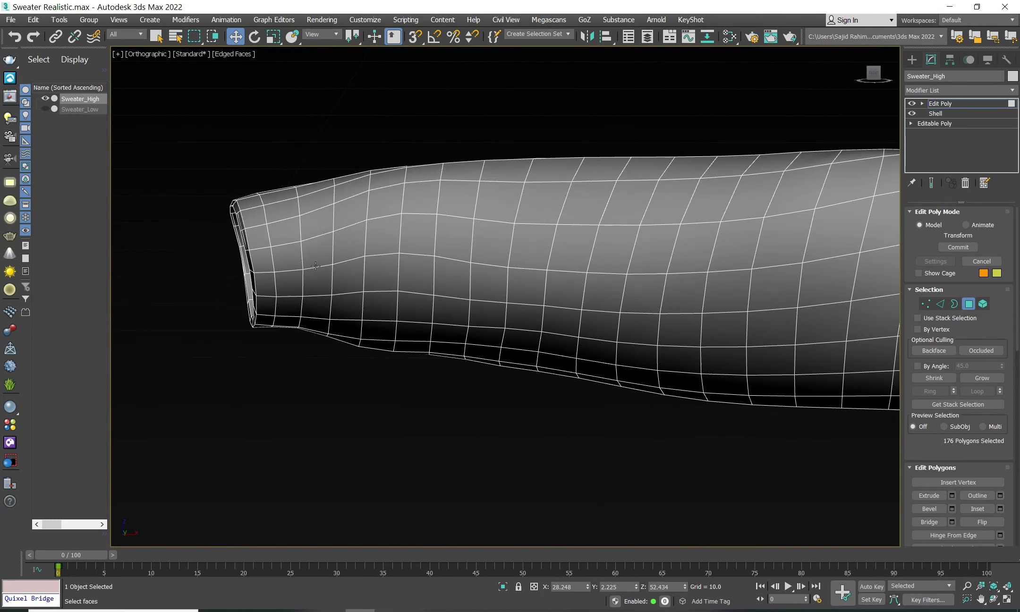
key(F3)
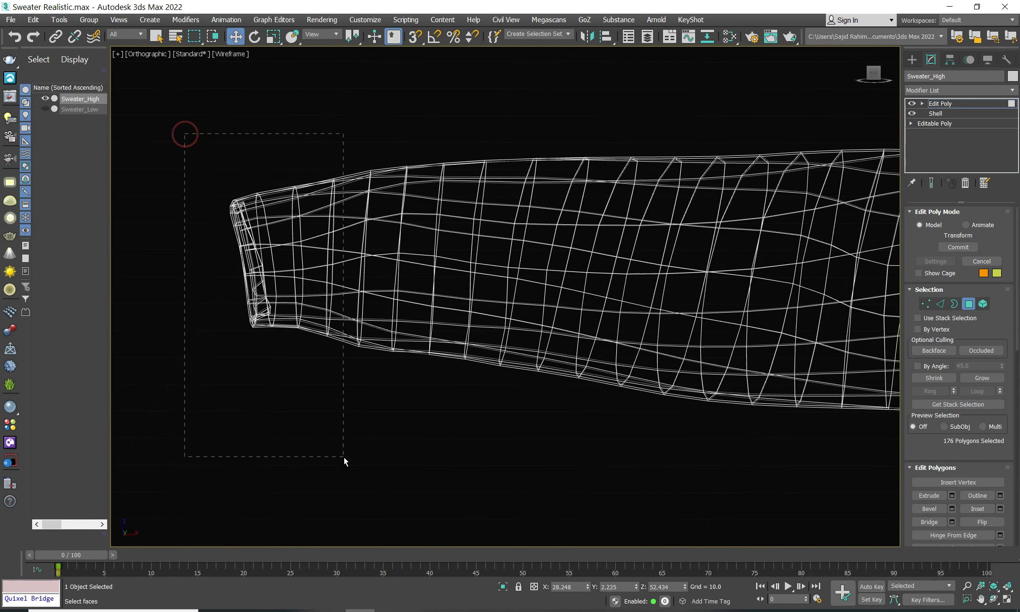
Step: Select the other cuff's polygons and finish flaring the cuff with the Scale tool
drag(322, 456, 343, 458)
key(F3)
scroll(347, 452, down, 5)
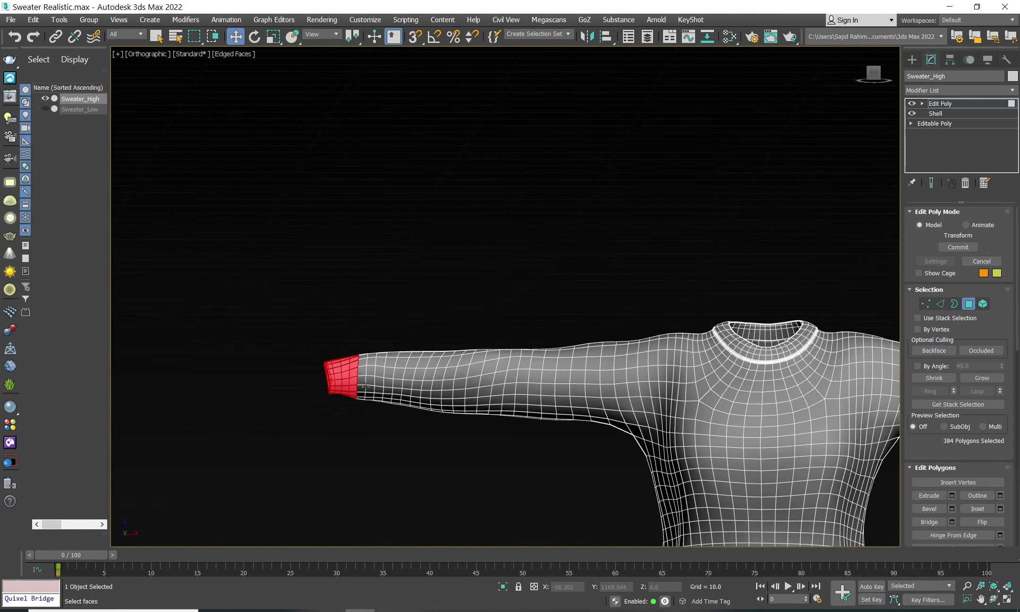
scroll(346, 390, up, 5)
key(r)
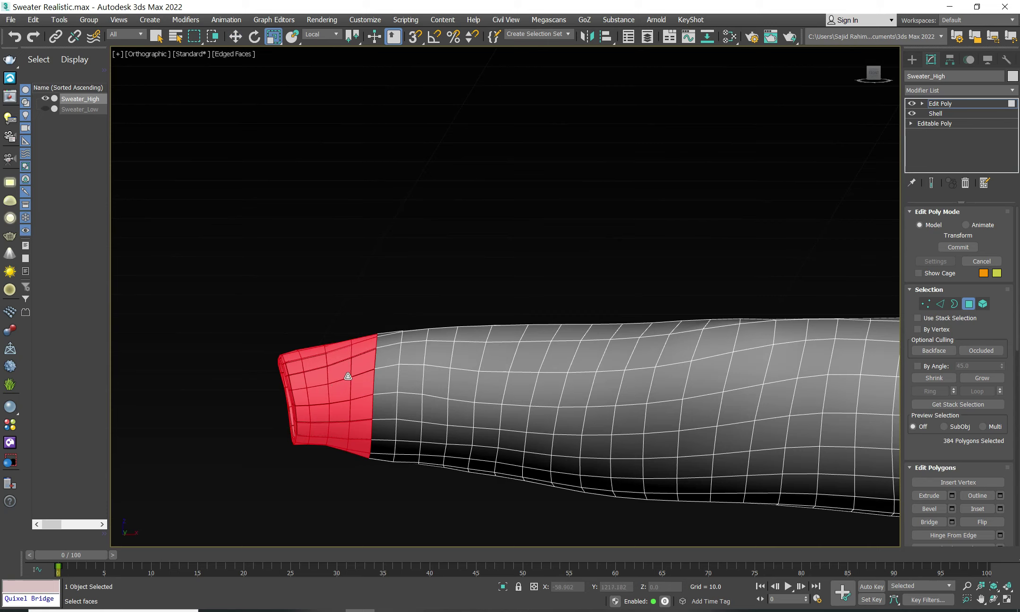
drag(348, 375, 352, 382)
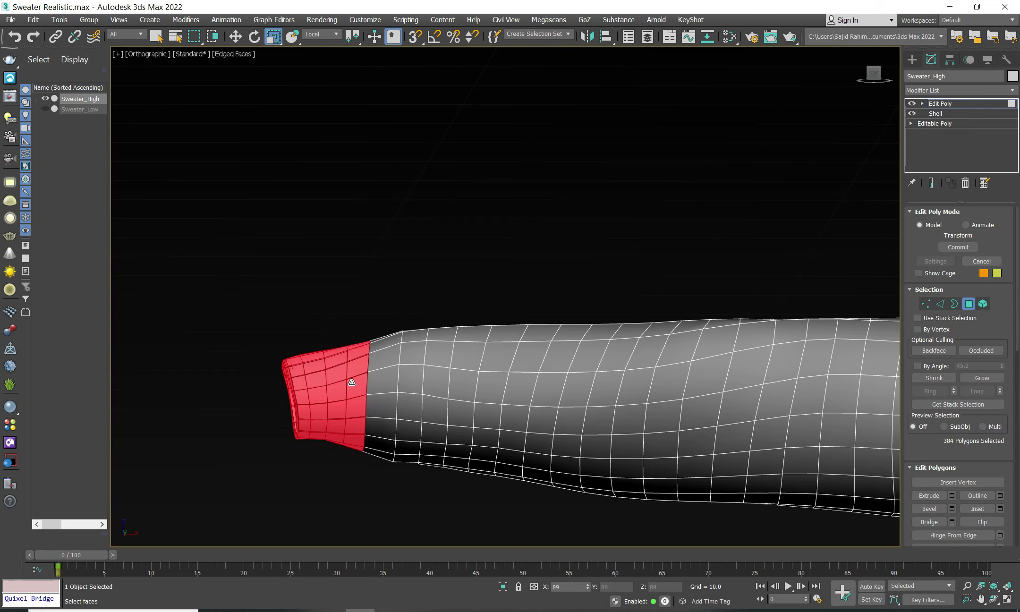
drag(352, 382, 353, 382)
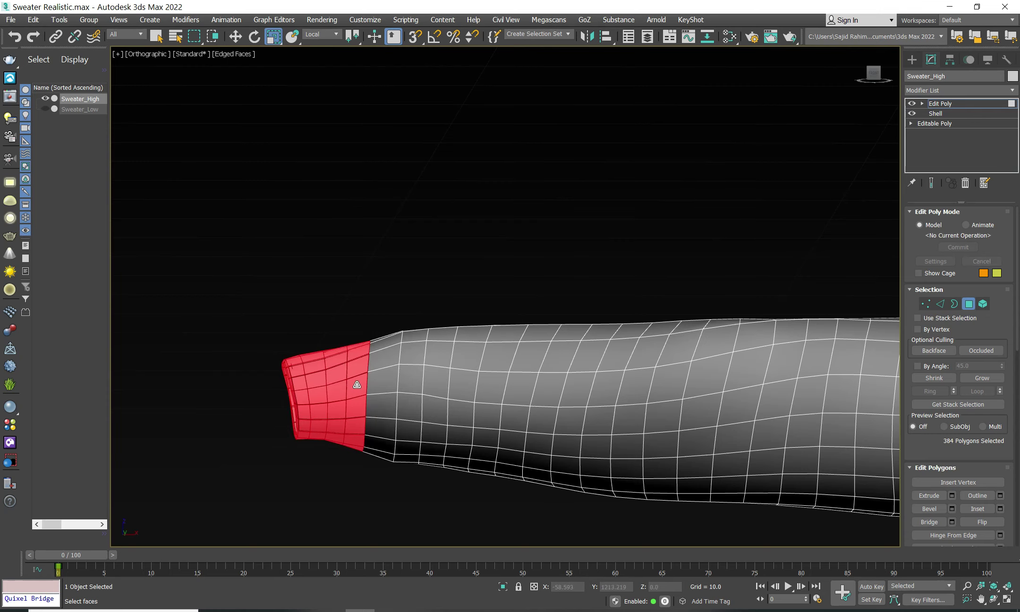
Step: Move both cuffs inward along the sleeves in Local coordinates
scroll(357, 385, down, 5)
scroll(477, 370, down, 3)
scroll(304, 345, up, 3)
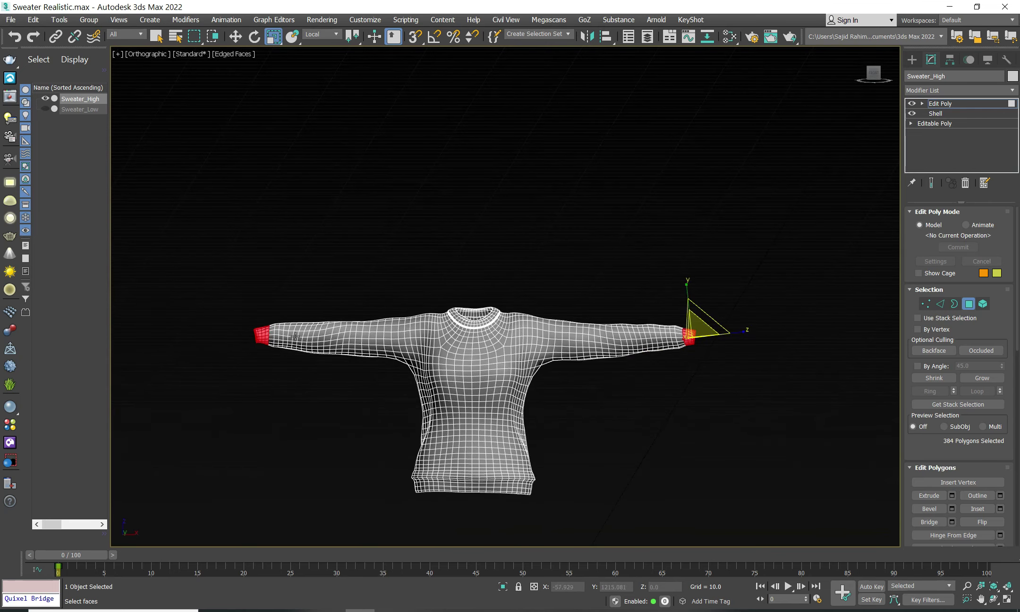
key(w)
click(317, 38)
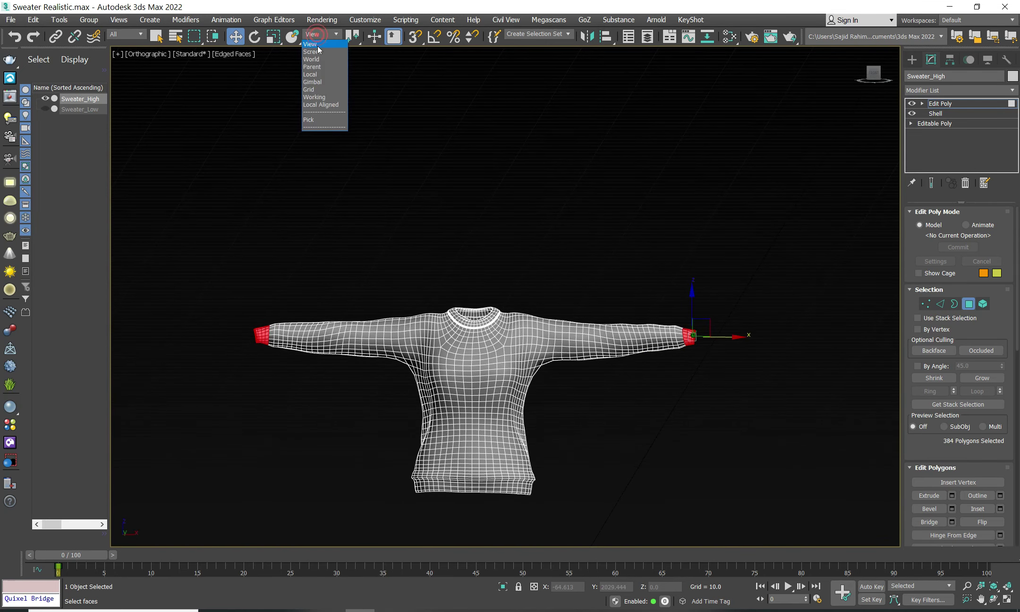
click(323, 75)
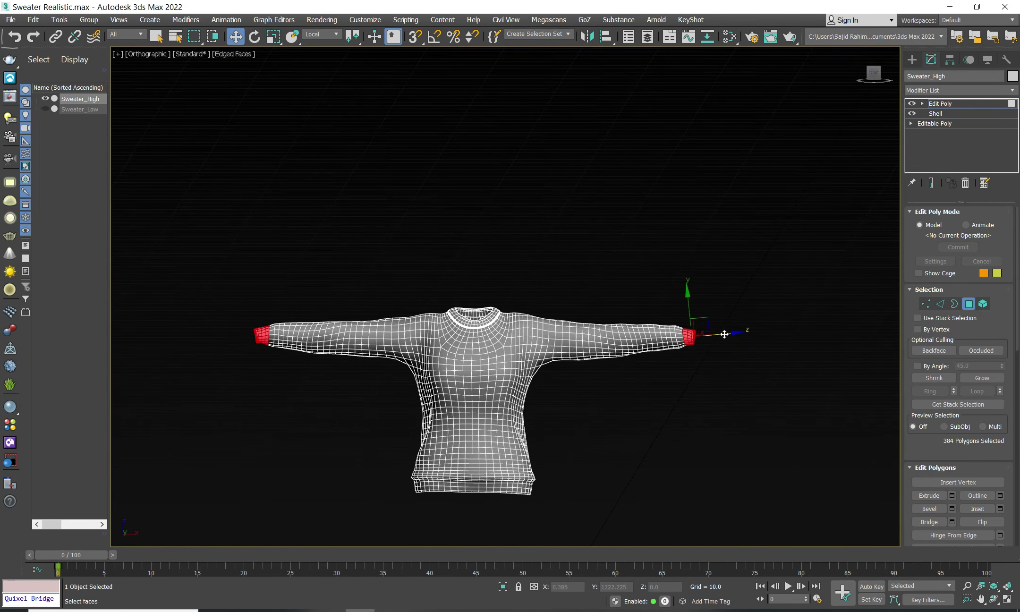
drag(728, 334, 722, 334)
Step: Frame the sweater, exit Polygon mode and deselect Sweater_High
scroll(723, 334, up, 5)
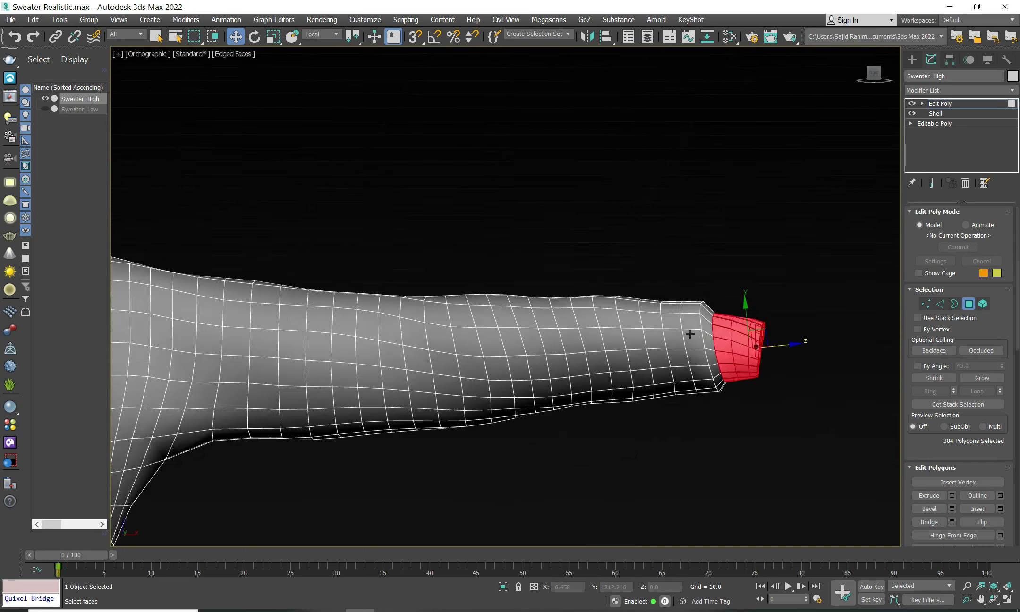
scroll(773, 343, up, 5)
scroll(613, 335, down, 5)
middle_drag(444, 324, 674, 300)
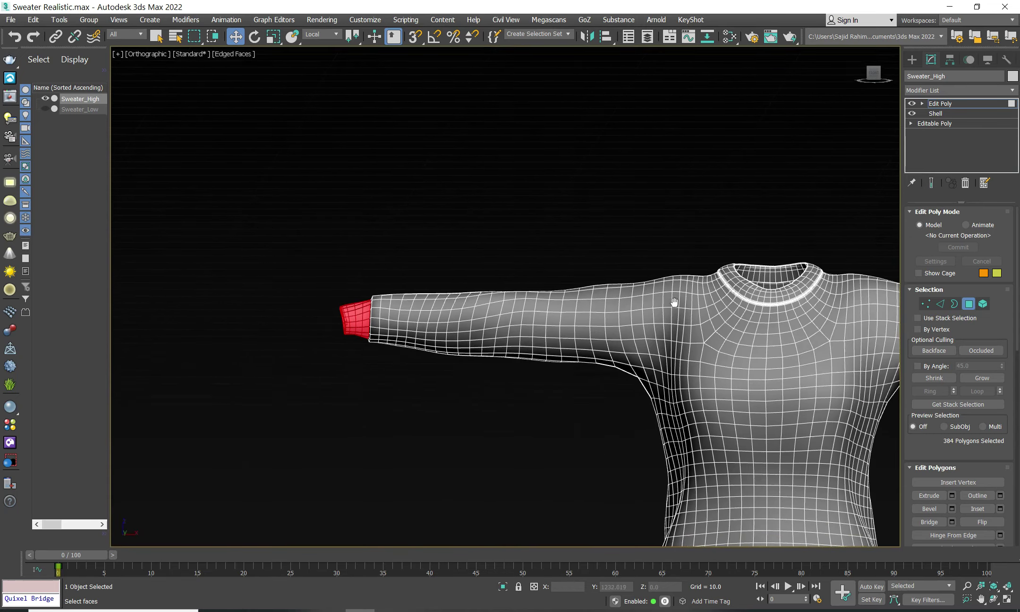
scroll(485, 324, up, 2)
scroll(484, 325, up, 5)
scroll(549, 277, down, 3)
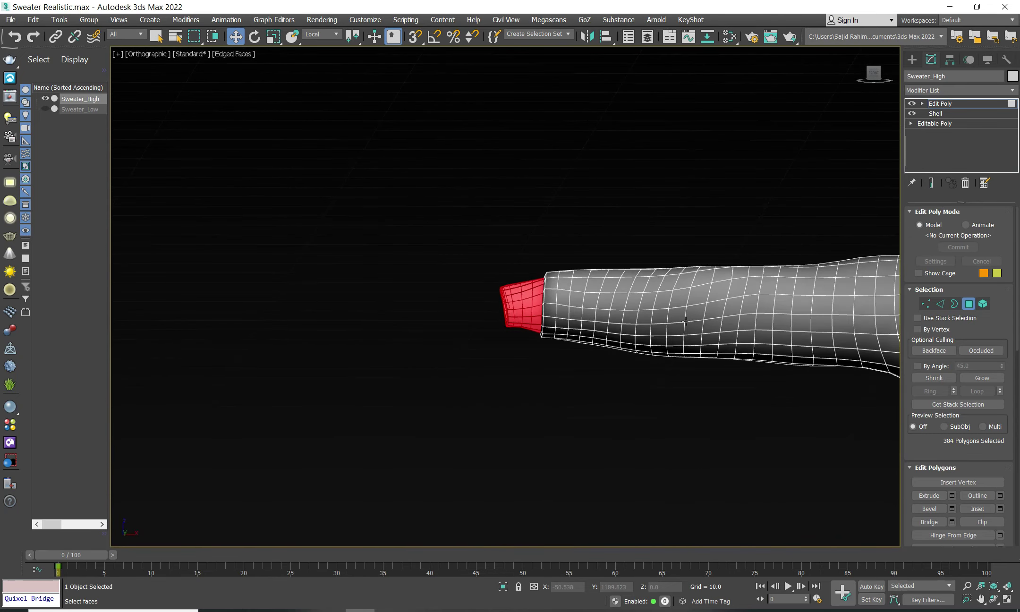
scroll(550, 277, down, 3)
key(z)
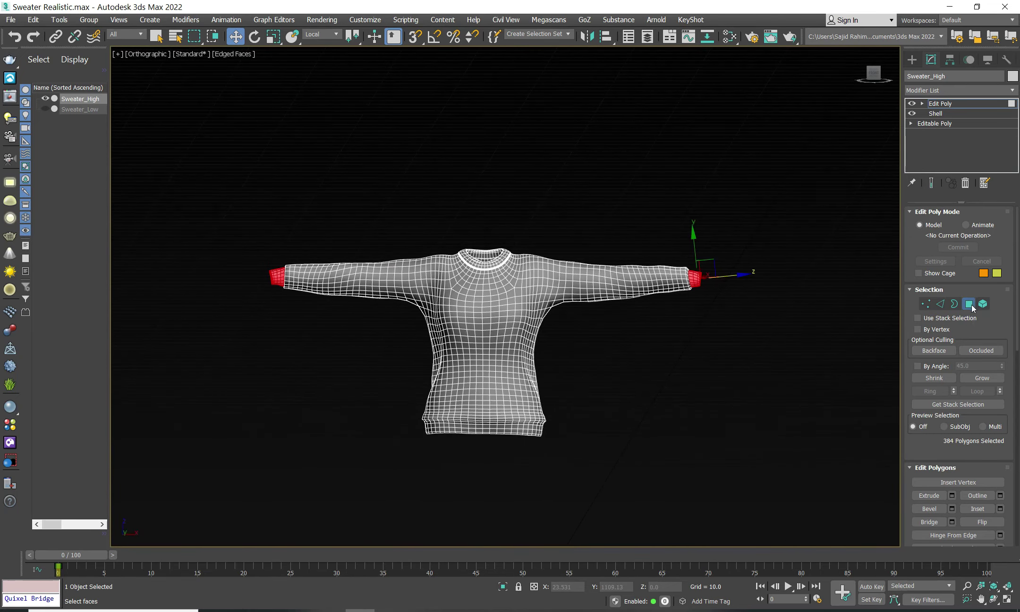
click(971, 304)
click(636, 191)
middle_drag(557, 190, 544, 232)
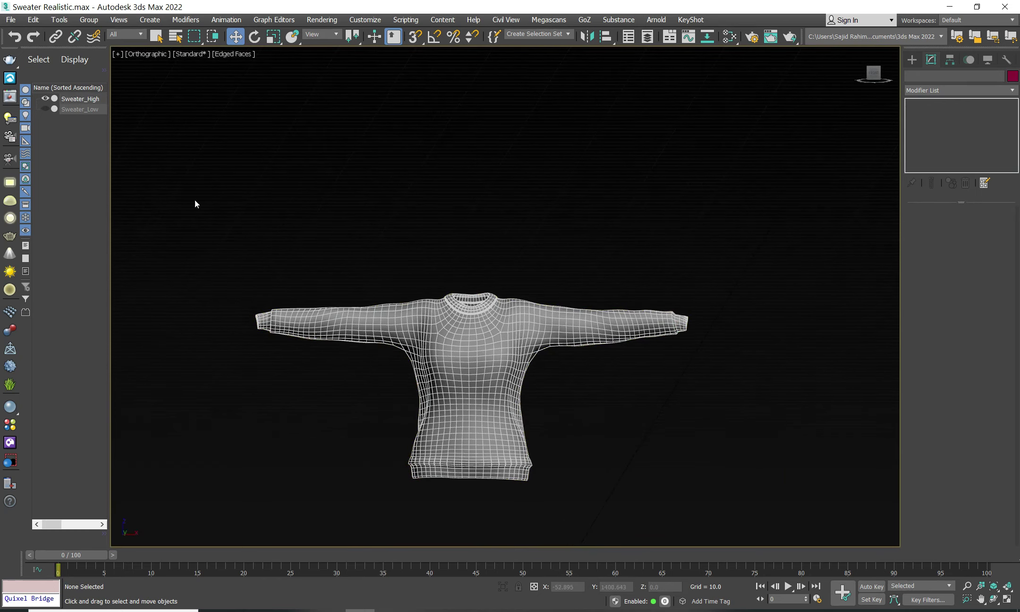
Step: Unhide Sweater_Low, select it and enter Polygon mode
click(46, 109)
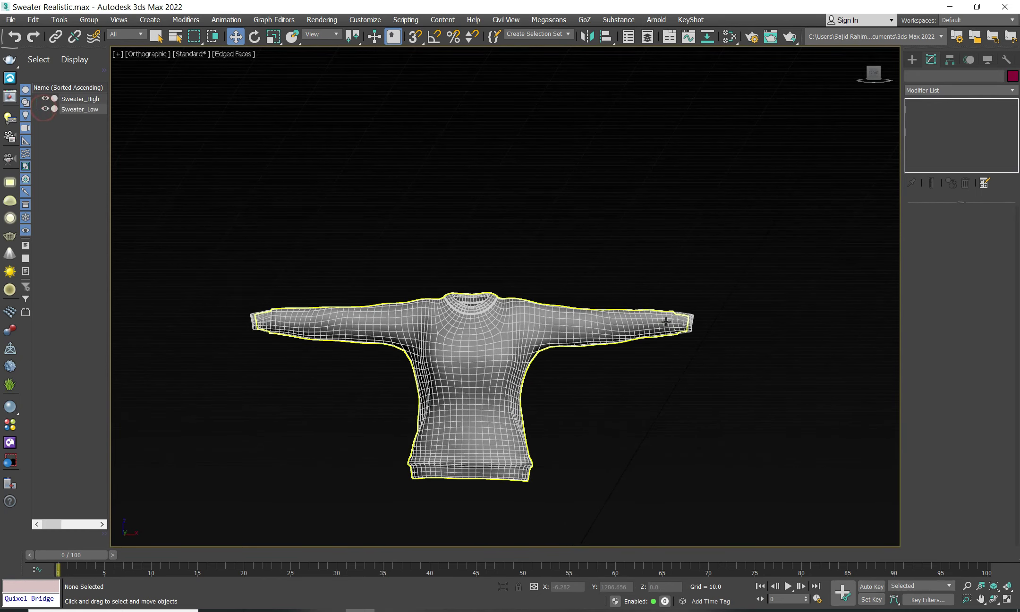
scroll(697, 322, up, 6)
scroll(616, 303, up, 4)
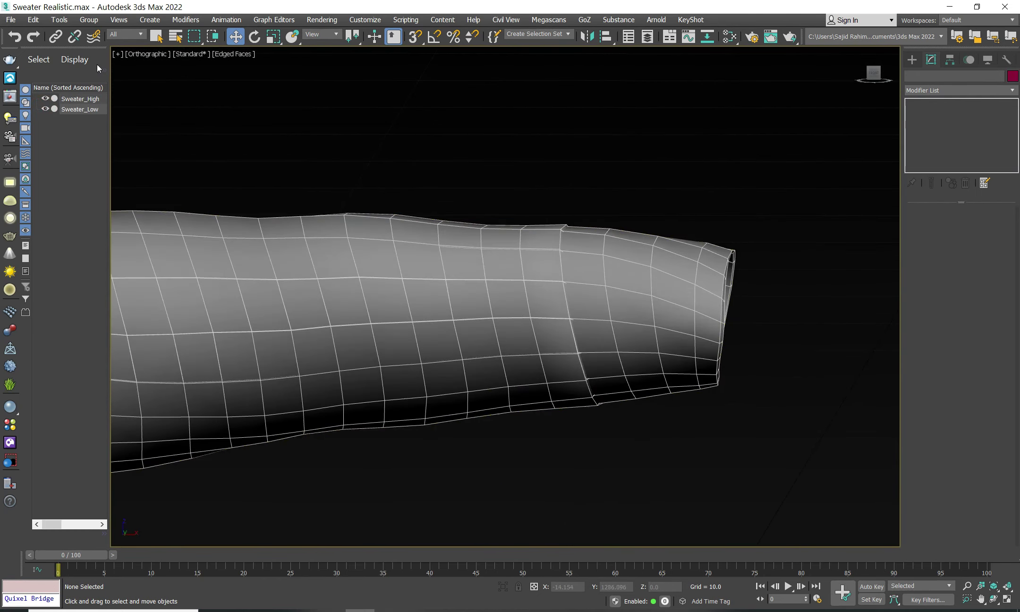
click(711, 263)
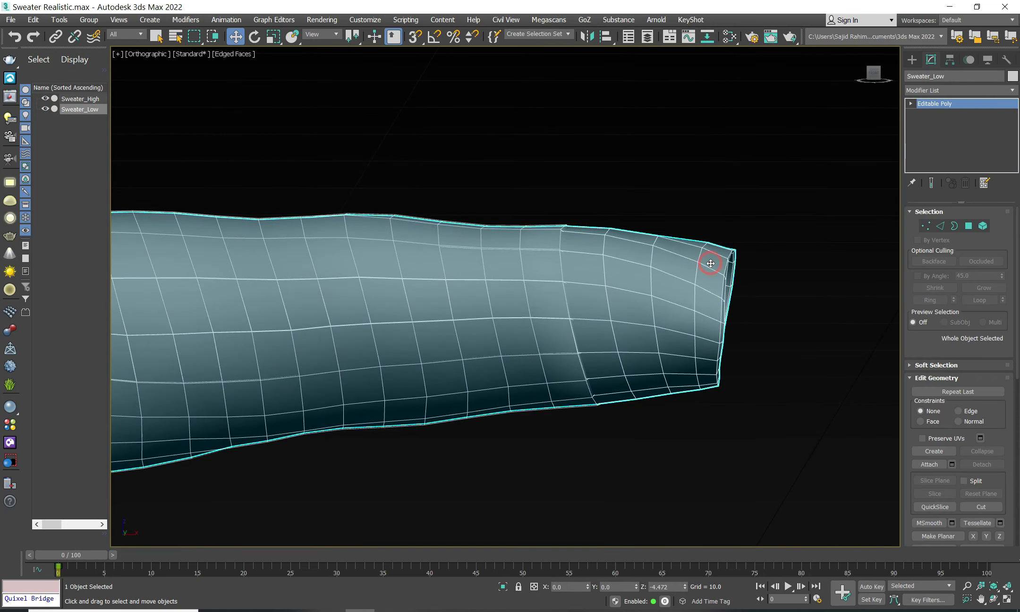
click(968, 226)
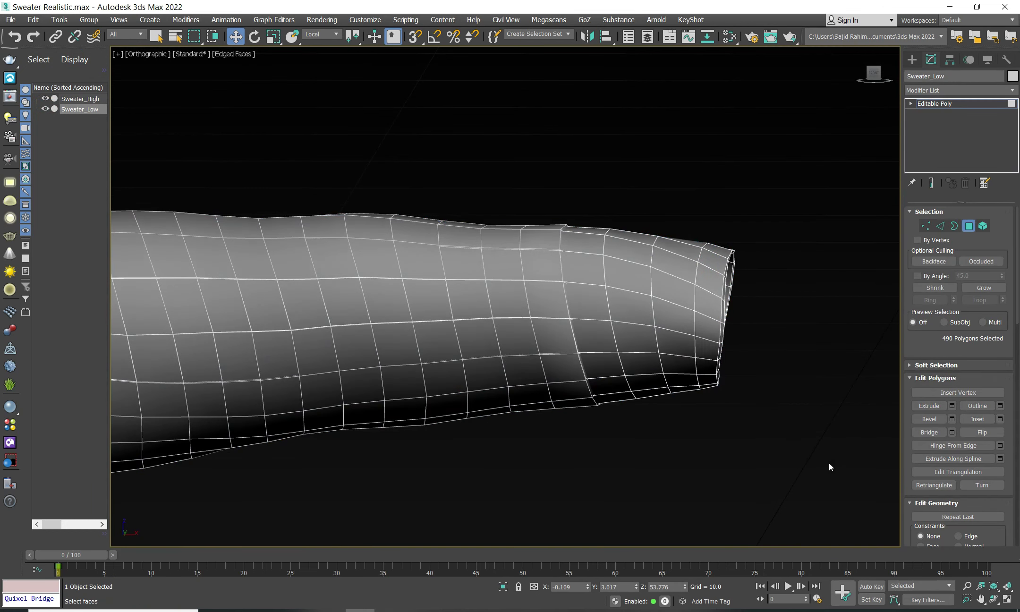
Step: Marquee-select the cuff polygons on both sleeves of Sweater_Low
drag(832, 466, 601, 156)
scroll(562, 330, down, 10)
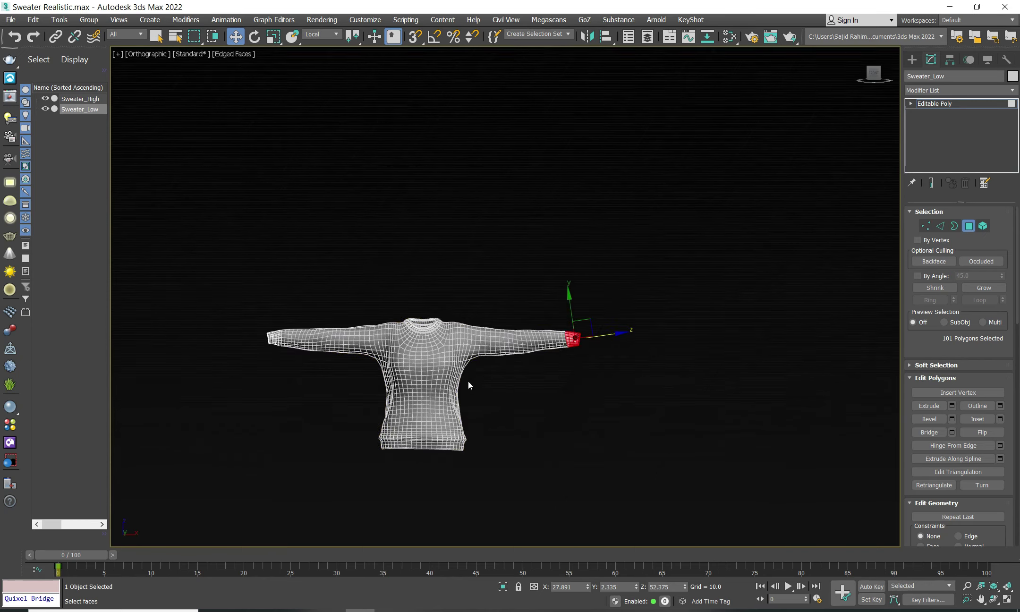
scroll(463, 330, up, 1)
scroll(482, 302, up, 10)
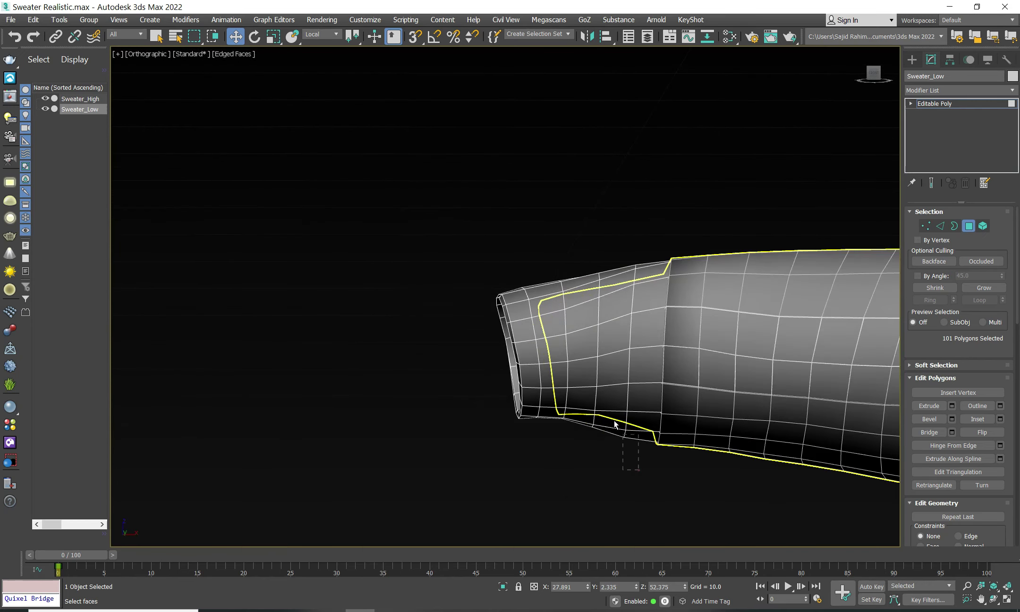
mouse_move(615, 424)
mouse_down()
mouse_move(409, 238)
mouse_move(644, 475)
mouse_up()
ctrl+drag(542, 461, 605, 497)
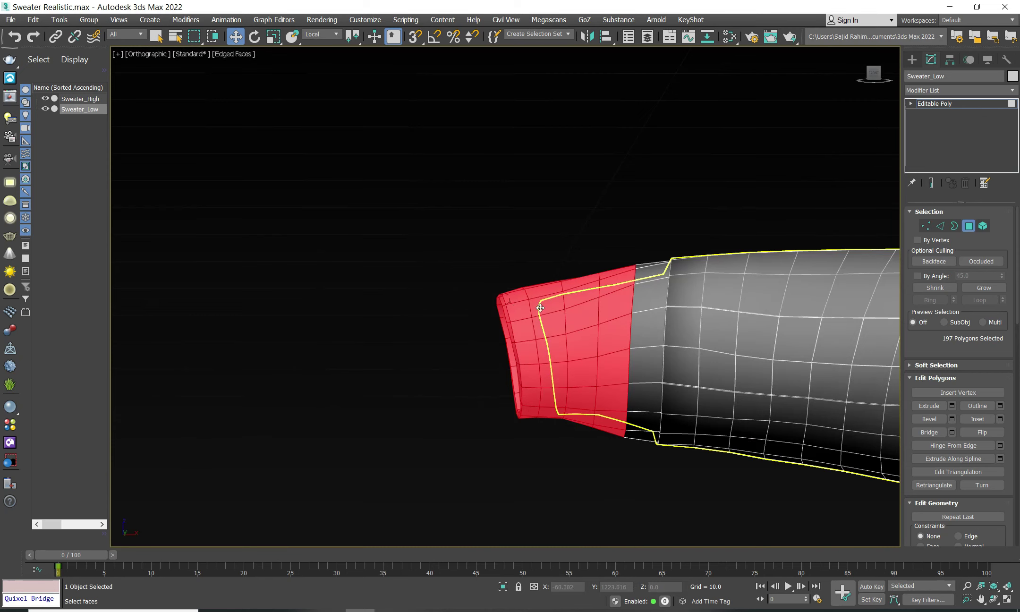
scroll(614, 301, down, 3)
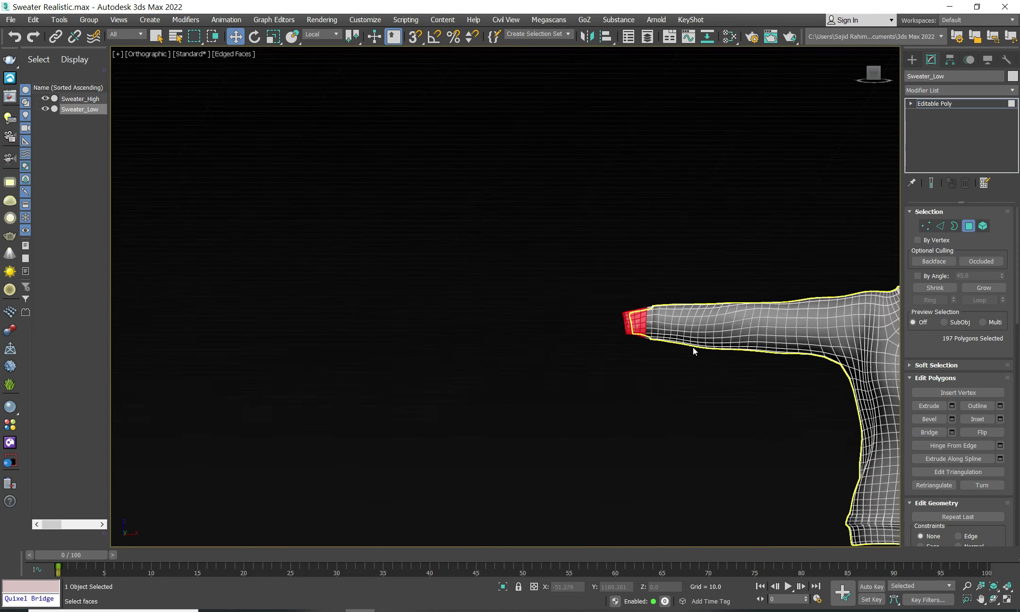
scroll(408, 346, down, 5)
scroll(676, 321, up, 1)
scroll(713, 287, up, 6)
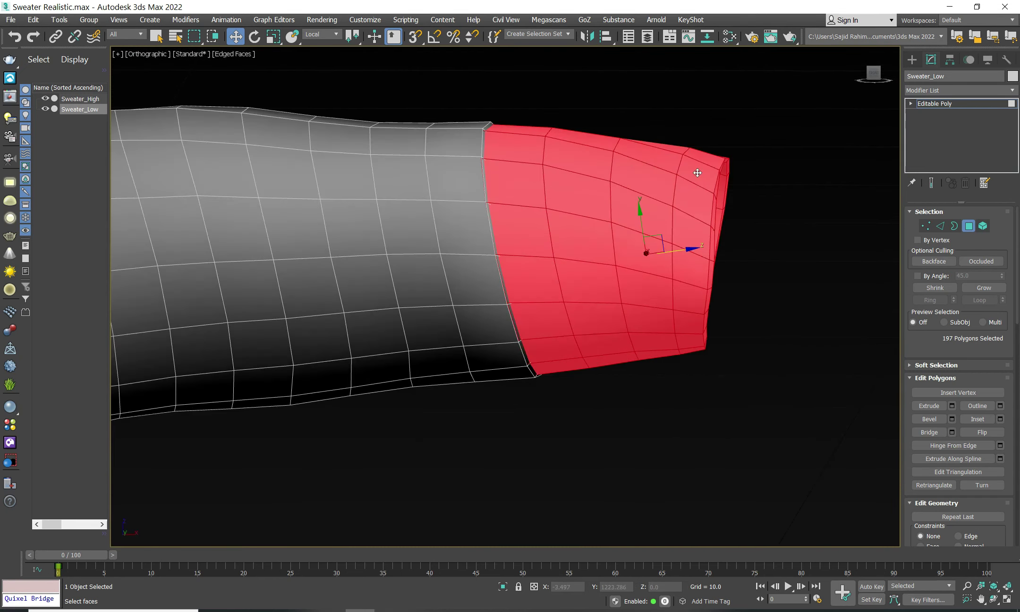
scroll(576, 326, down, 3)
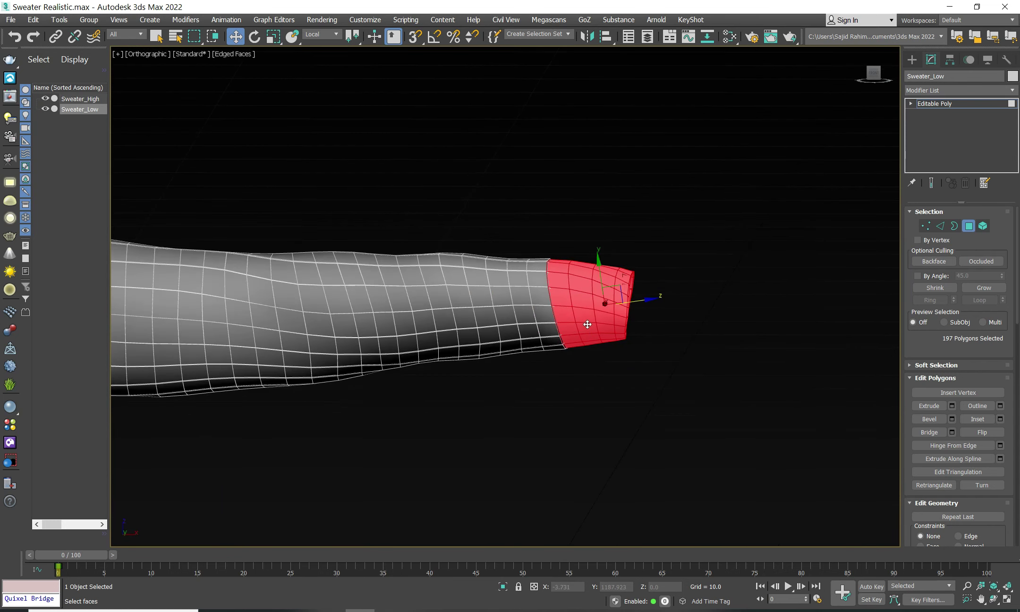
Step: Uniformly scale both cuffs down to about 87%
key(r)
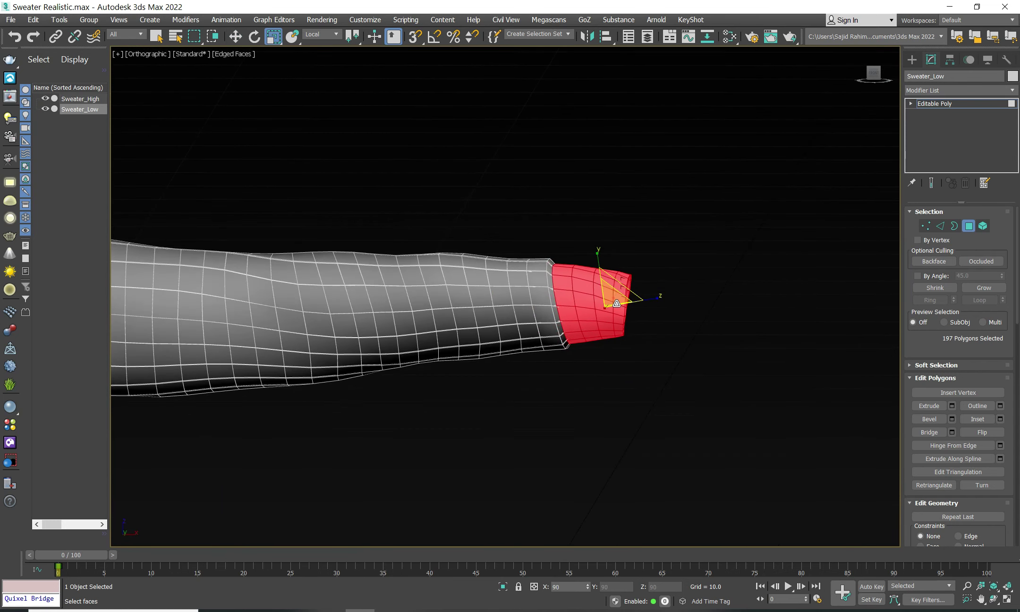
mouse_move(614, 298)
mouse_down()
mouse_move(618, 305)
mouse_move(569, 307)
mouse_move(625, 307)
mouse_up()
key(w)
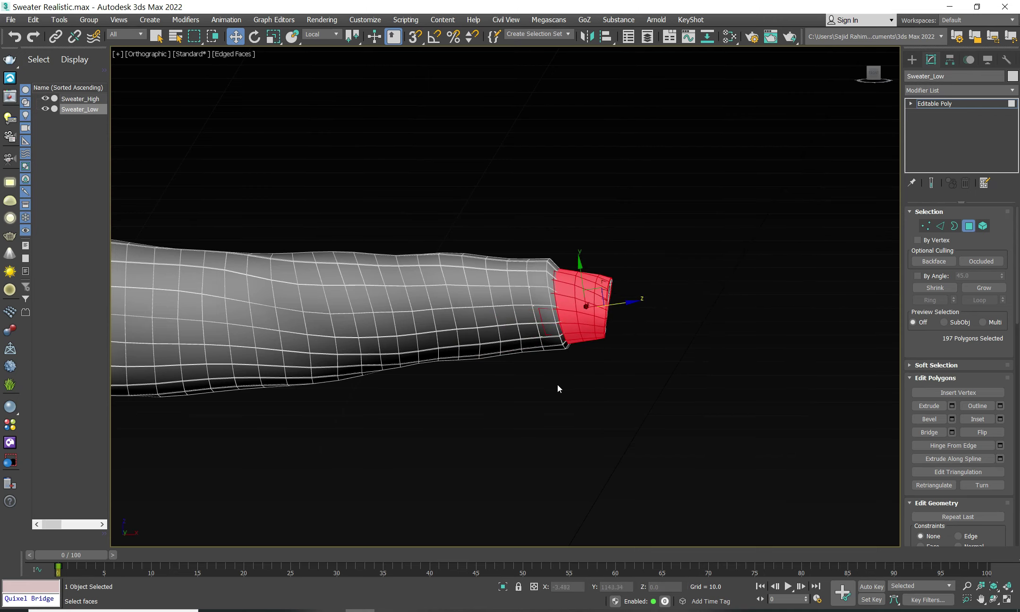
scroll(559, 401, down, 15)
middle_drag(560, 414, 608, 385)
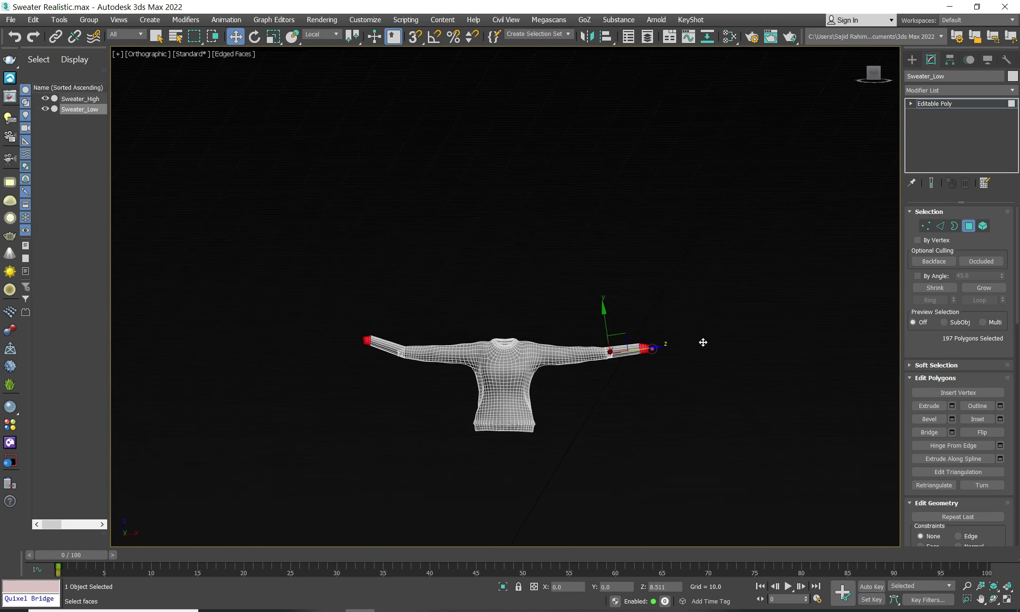
drag(653, 350, 690, 381)
key(ctrl+z)
scroll(378, 349, up, 4)
scroll(360, 348, up, 8)
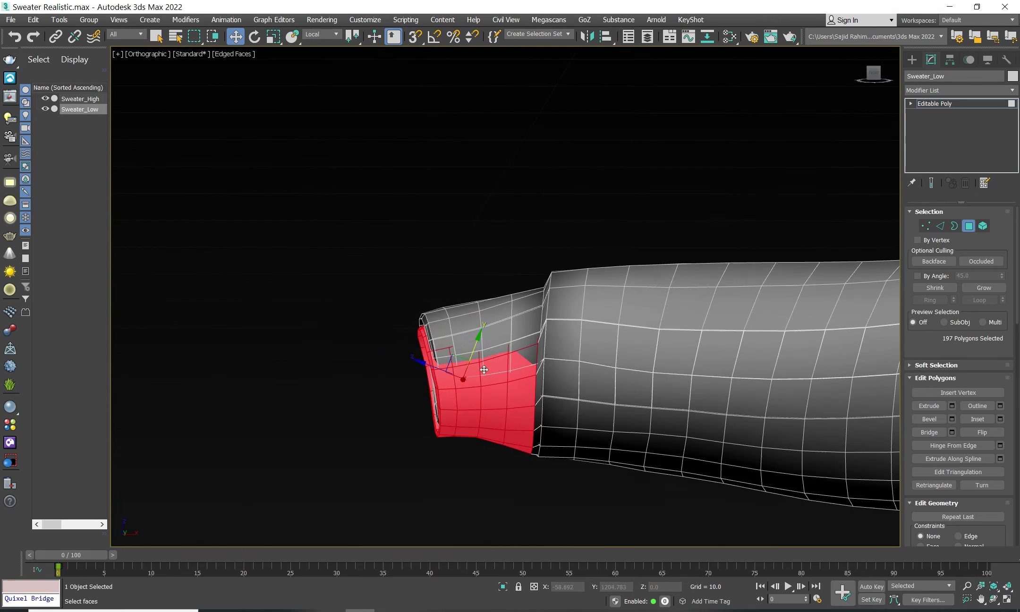
scroll(530, 366, down, 5)
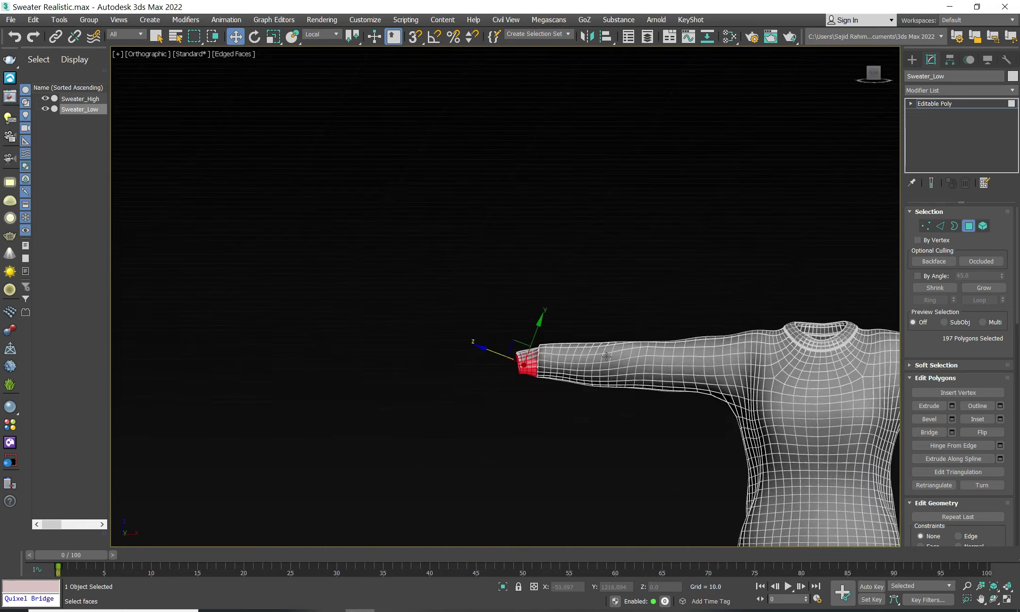
scroll(529, 366, down, 4)
scroll(520, 321, up, 5)
scroll(534, 329, up, 4)
scroll(534, 330, up, 2)
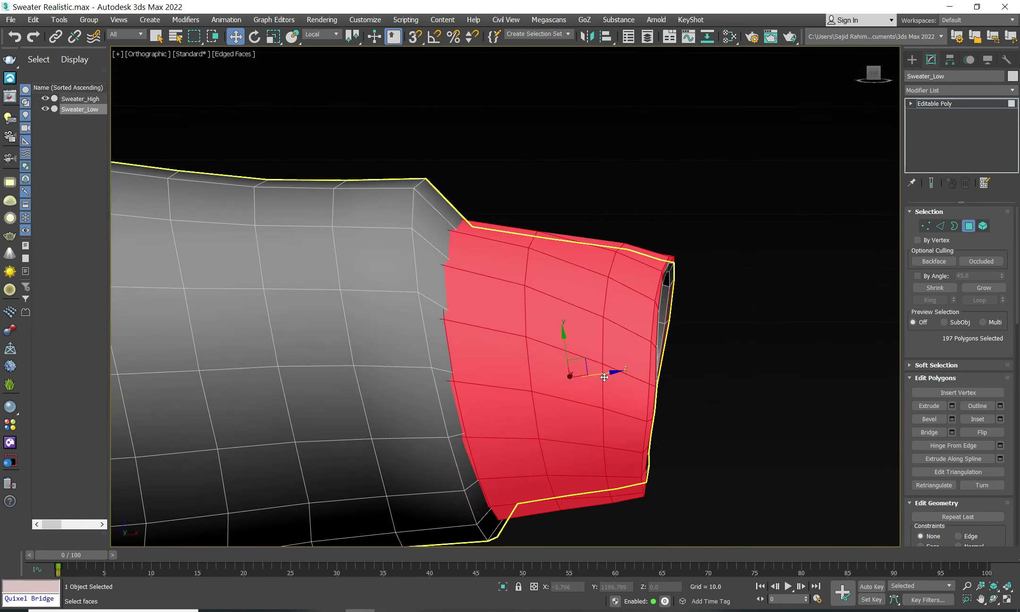
drag(607, 374, 607, 374)
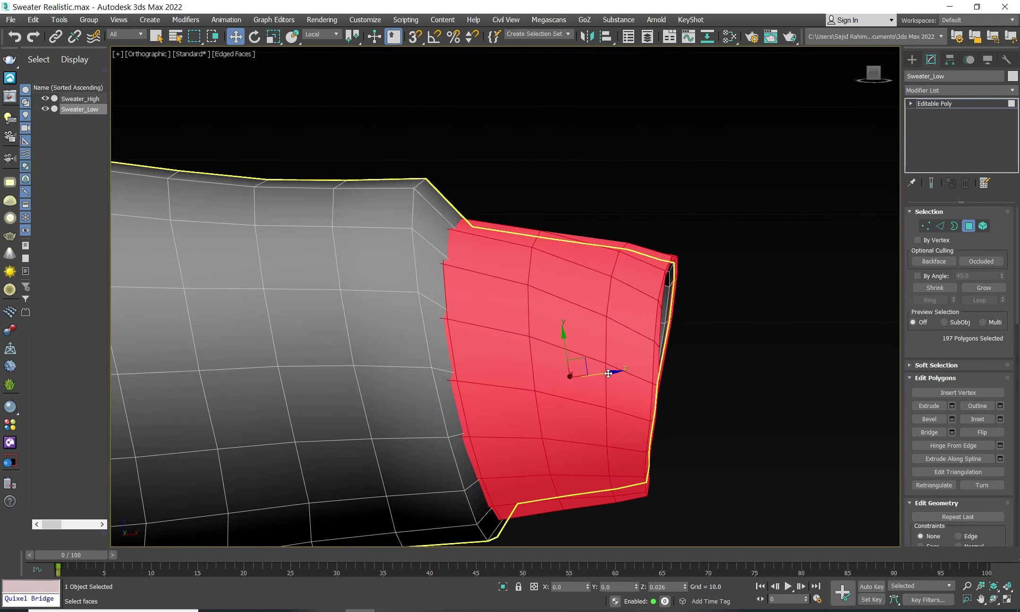
scroll(529, 364, down, 5)
scroll(456, 362, down, 3)
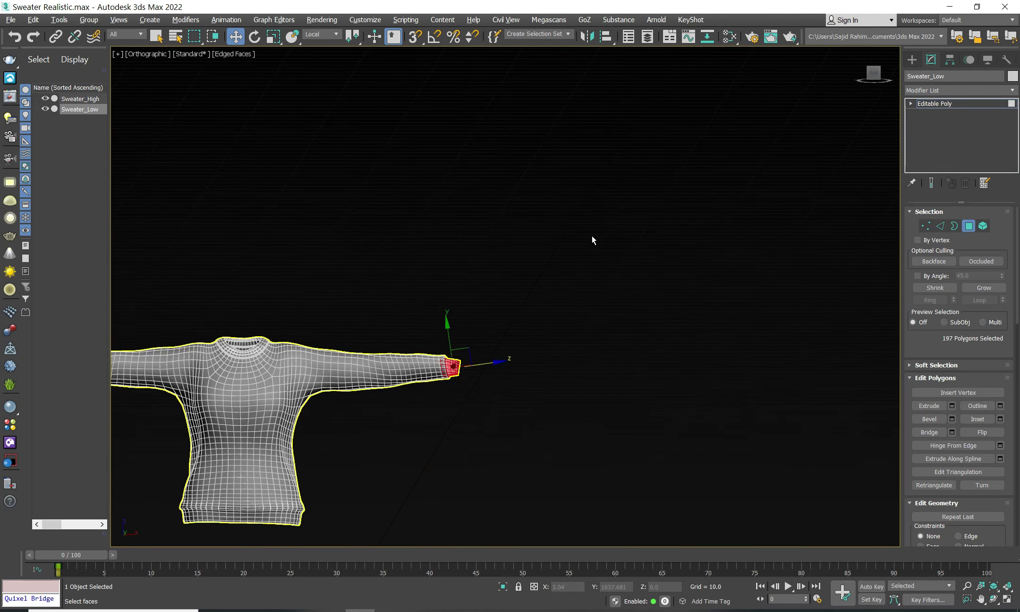
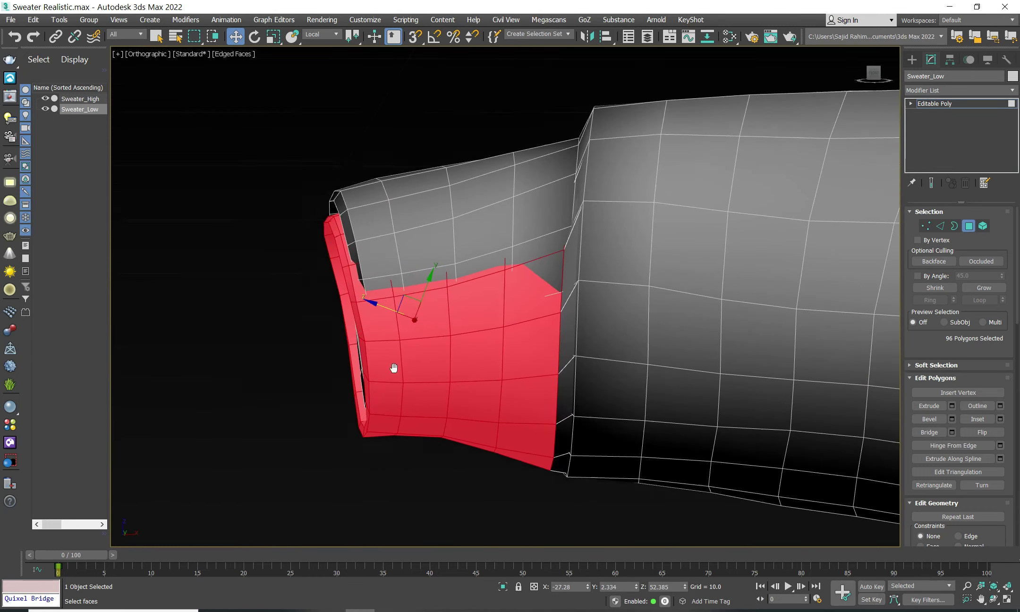
Step: Lift the selected sleeve cuff polygons upward with the Move gizmo
middle_drag(394, 367, 378, 393)
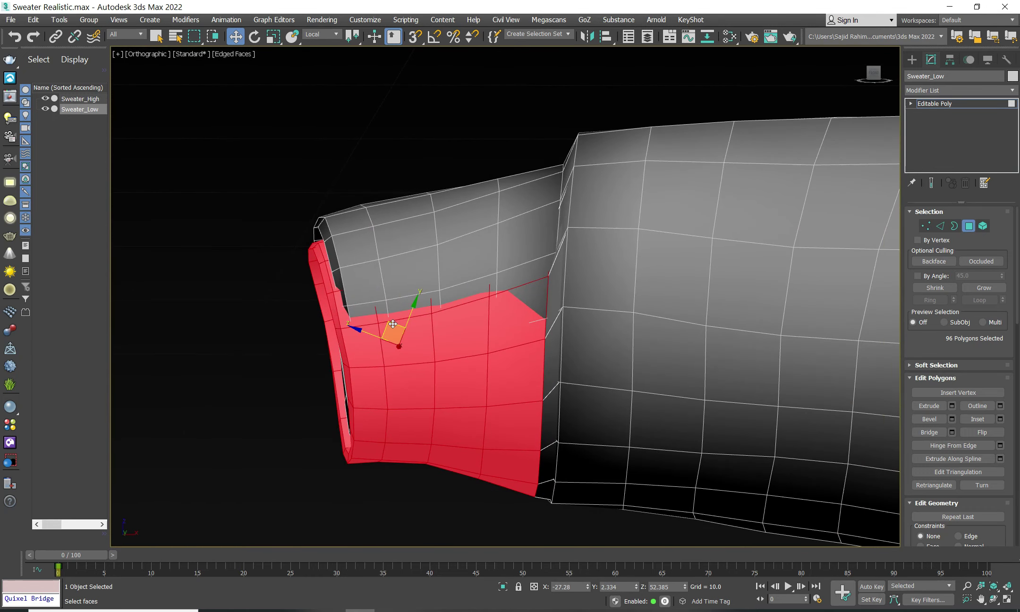
drag(393, 325, 399, 303)
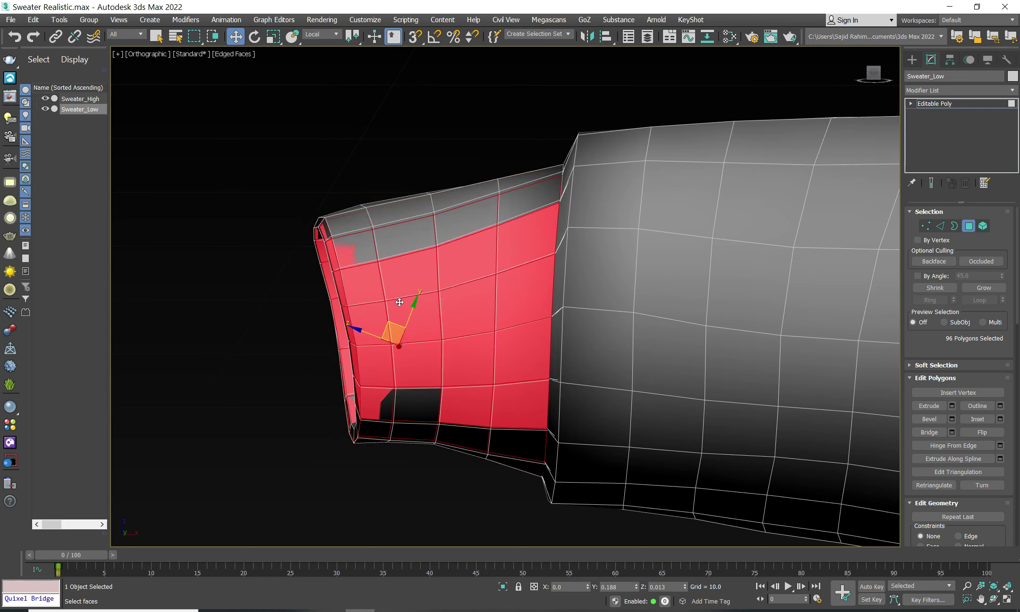
scroll(467, 358, down, 2)
scroll(467, 358, down, 5)
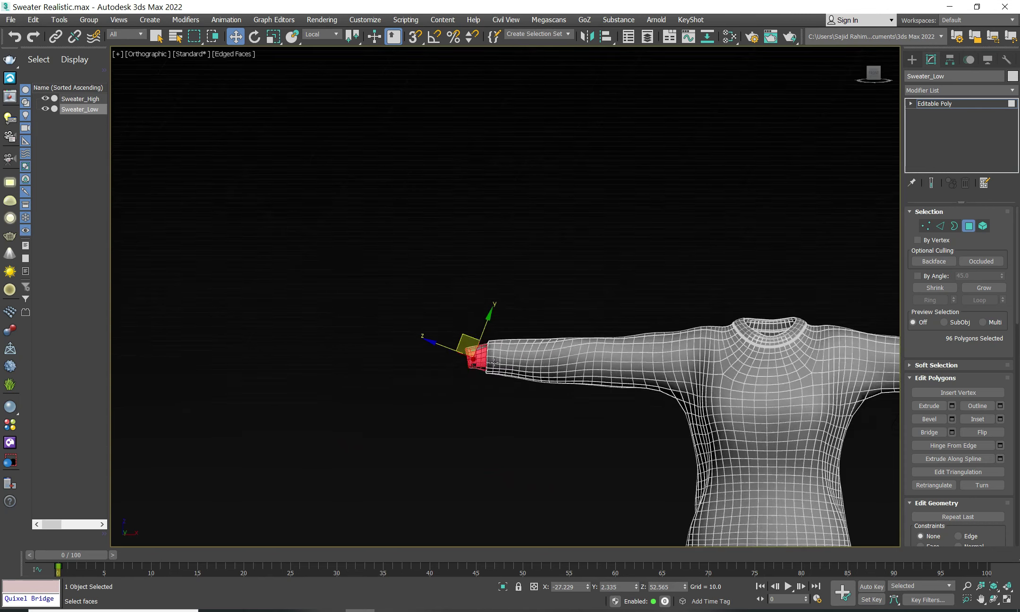
scroll(701, 282, down, 3)
Step: Exit Polygon mode, deselect the sweater, and hide Sweater_Low in the Scene Explorer
click(969, 227)
click(312, 194)
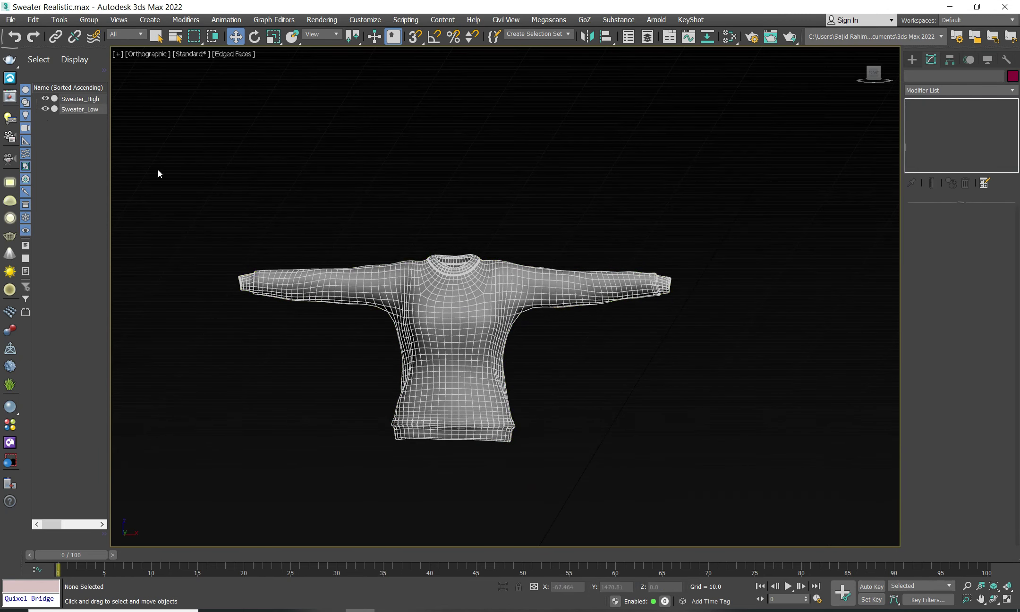
scroll(166, 284, up, 2)
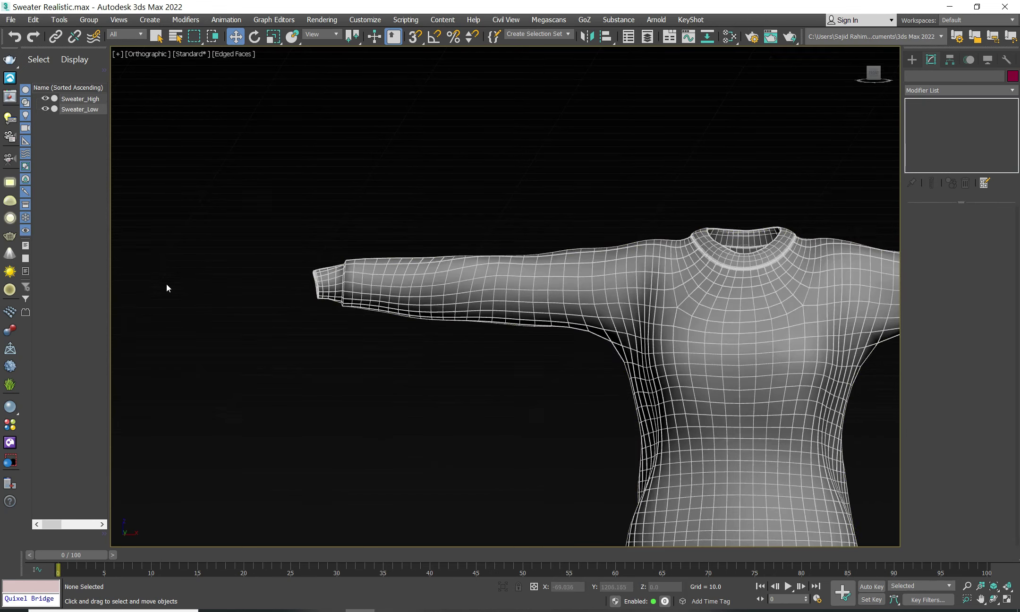
scroll(166, 284, up, 4)
scroll(167, 284, up, 2)
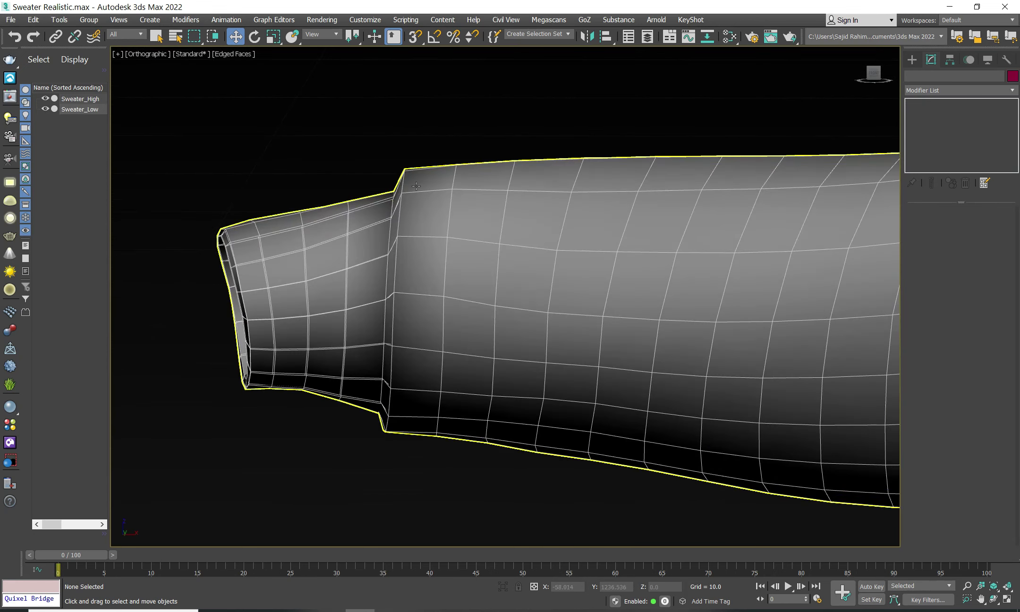
click(44, 107)
scroll(427, 313, down, 5)
scroll(427, 313, down, 2)
Step: Add a TurboSmooth modifier to Sweater_High with Iterations set to 2
click(437, 289)
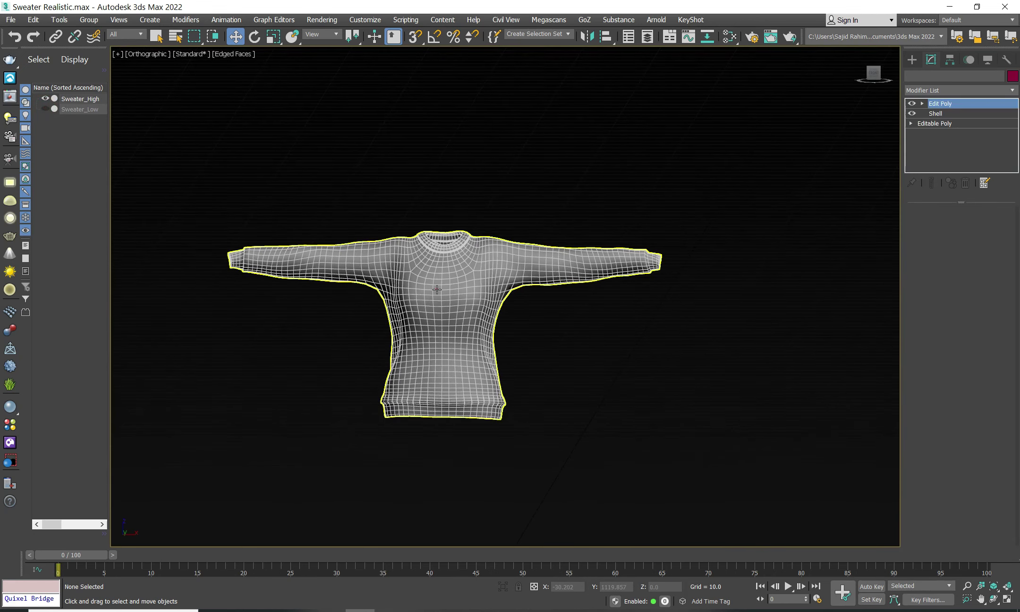
middle_drag(527, 406, 577, 447)
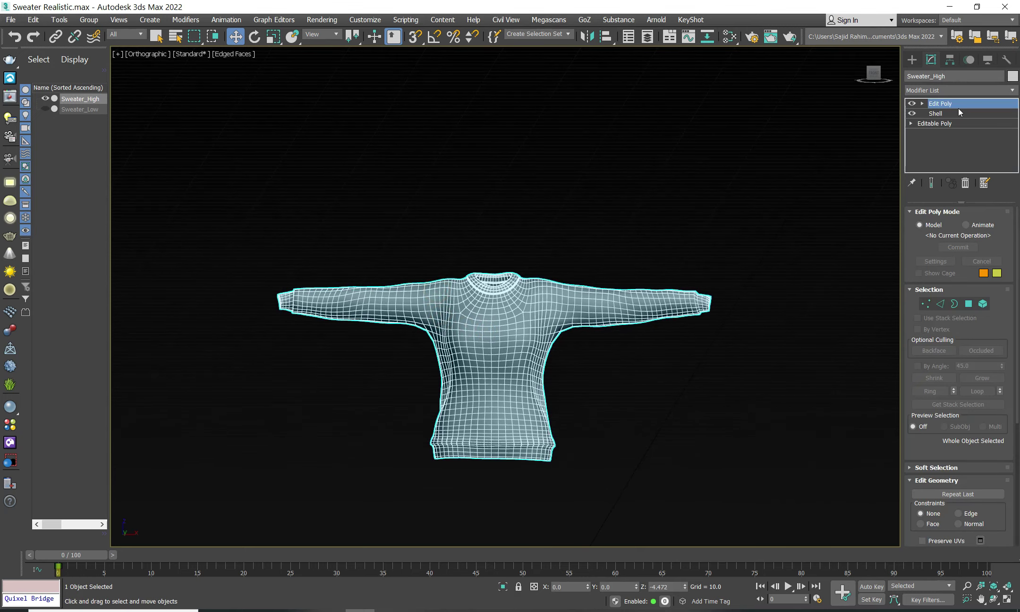
click(945, 88)
text(turbo)
key(Return)
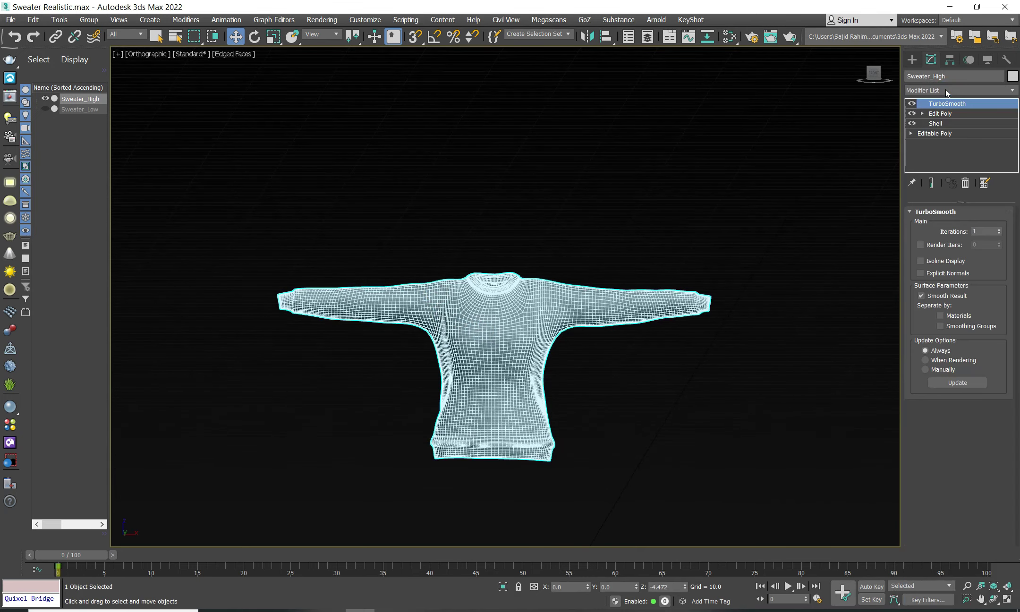
click(1000, 230)
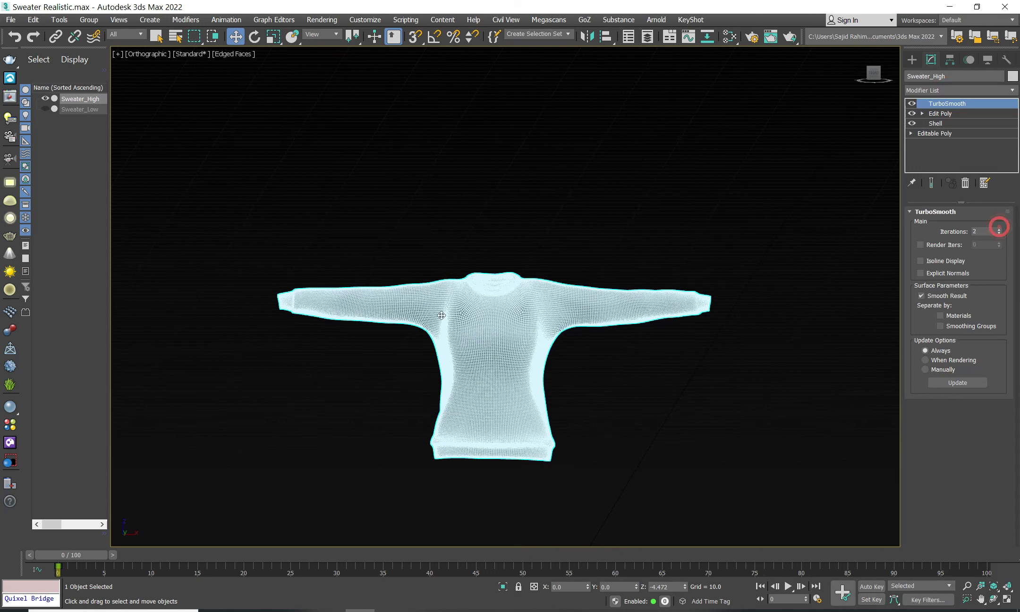
Step: Compare the meshes, then hide Sweater_High and show and select Sweater_Low
click(45, 109)
scroll(289, 302, up, 10)
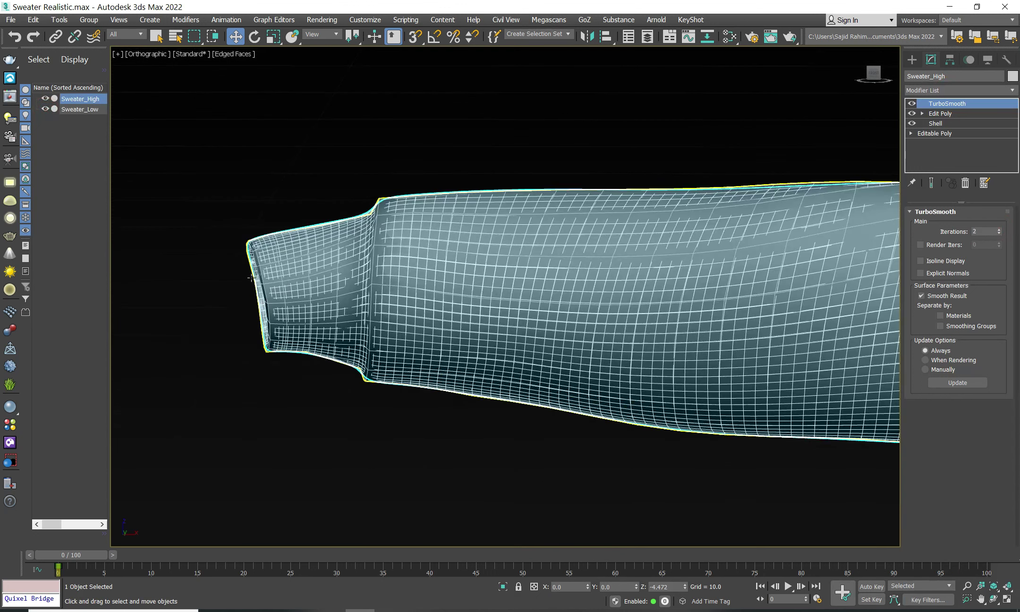
click(246, 157)
click(45, 110)
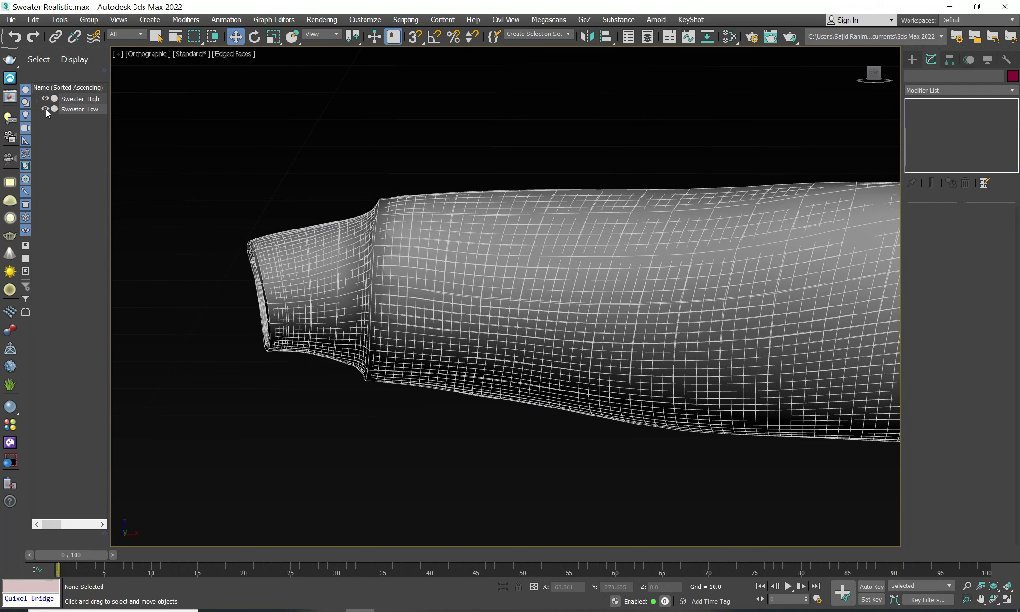
click(46, 109)
click(44, 99)
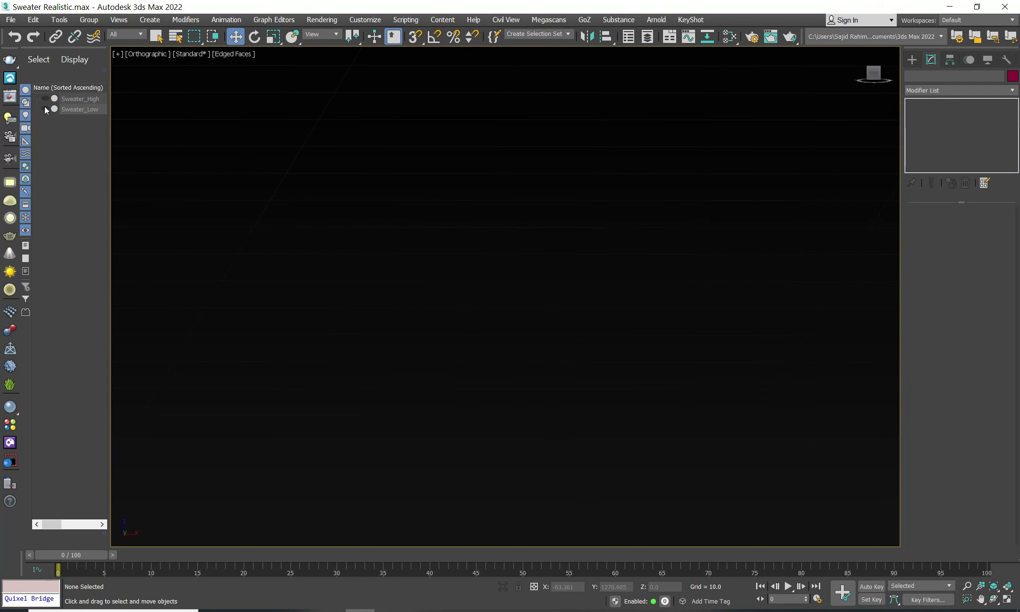
click(379, 206)
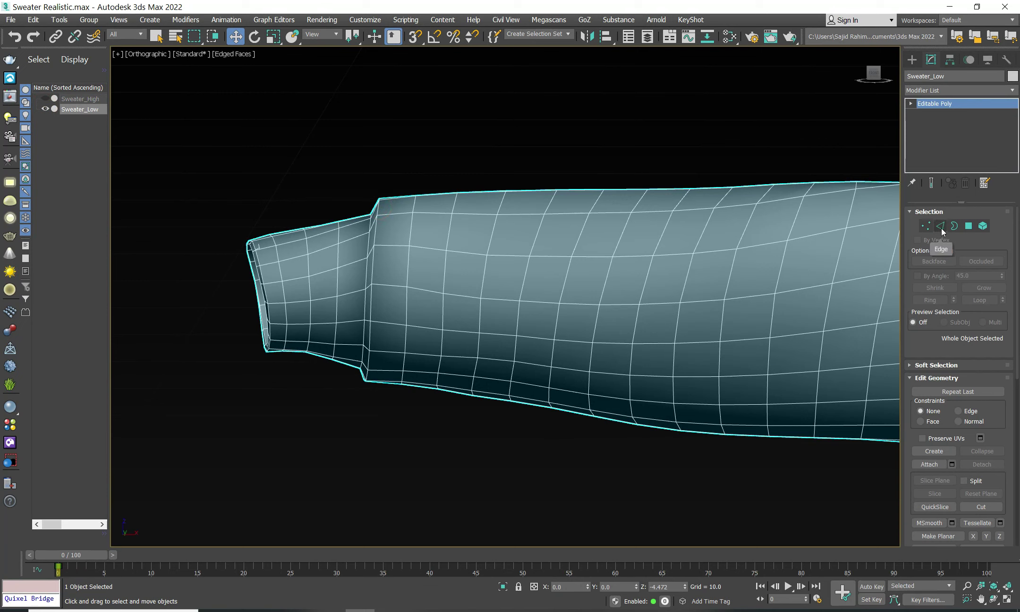
Step: In Edge mode, select and scale the sleeve edge loop, then undo the scaling
click(940, 226)
double_click(410, 230)
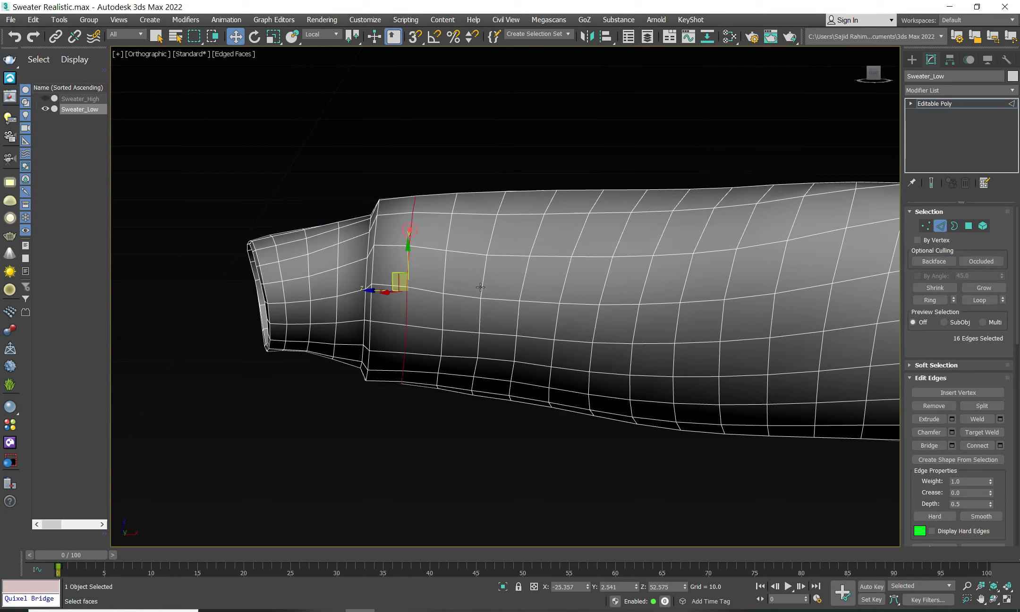
key(r)
drag(413, 281, 414, 279)
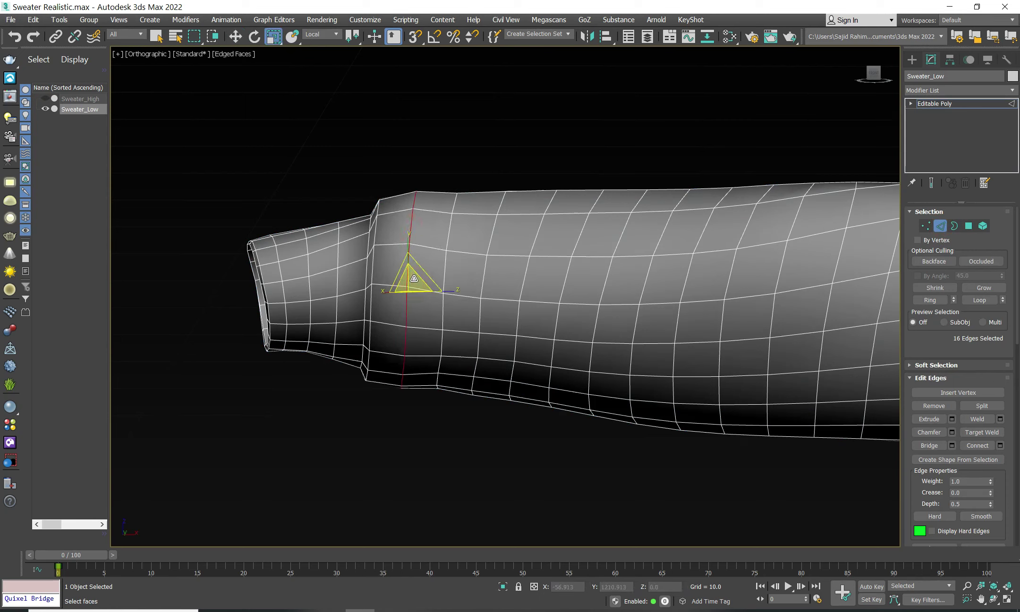
key(ctrl+z)
Step: Scale the cuff seam edge loop down to about 93%, then enlarge it slightly
double_click(378, 210)
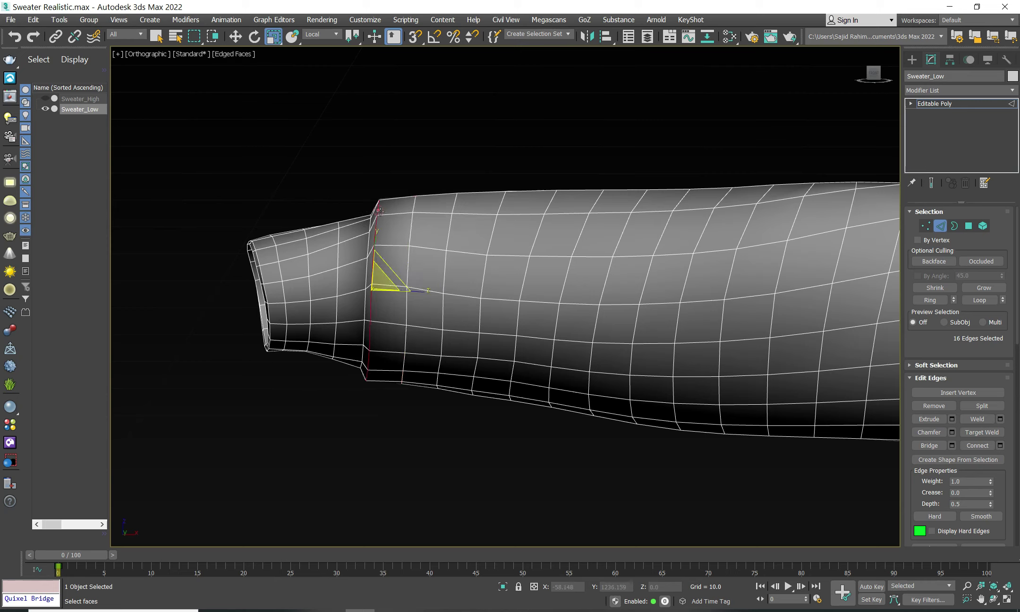
drag(384, 279, 384, 285)
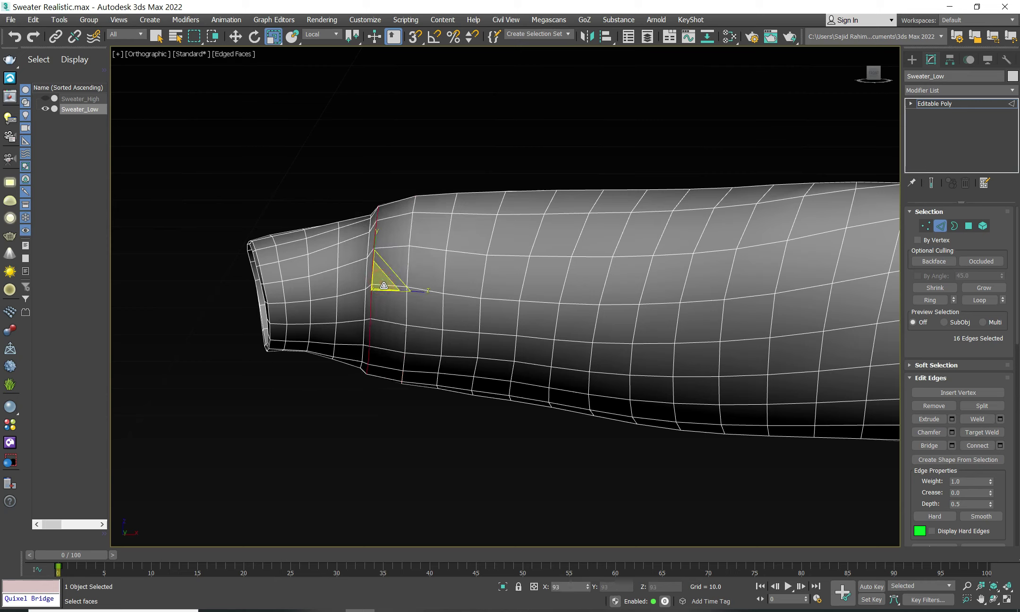
scroll(620, 290, down, 10)
middle_drag(888, 325, 532, 330)
scroll(567, 324, up, 5)
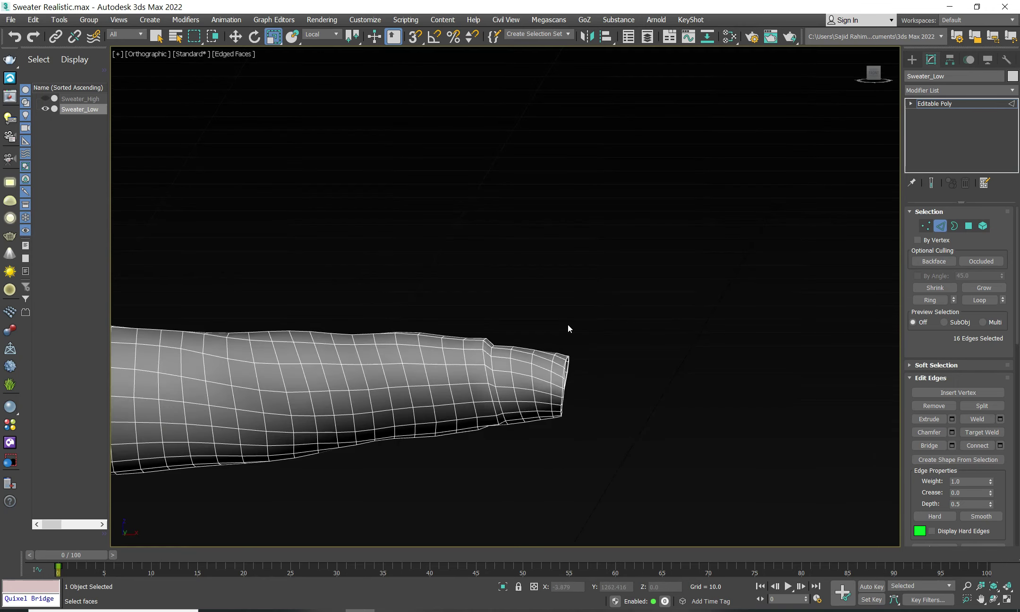
scroll(423, 314, up, 5)
scroll(341, 262, down, 3)
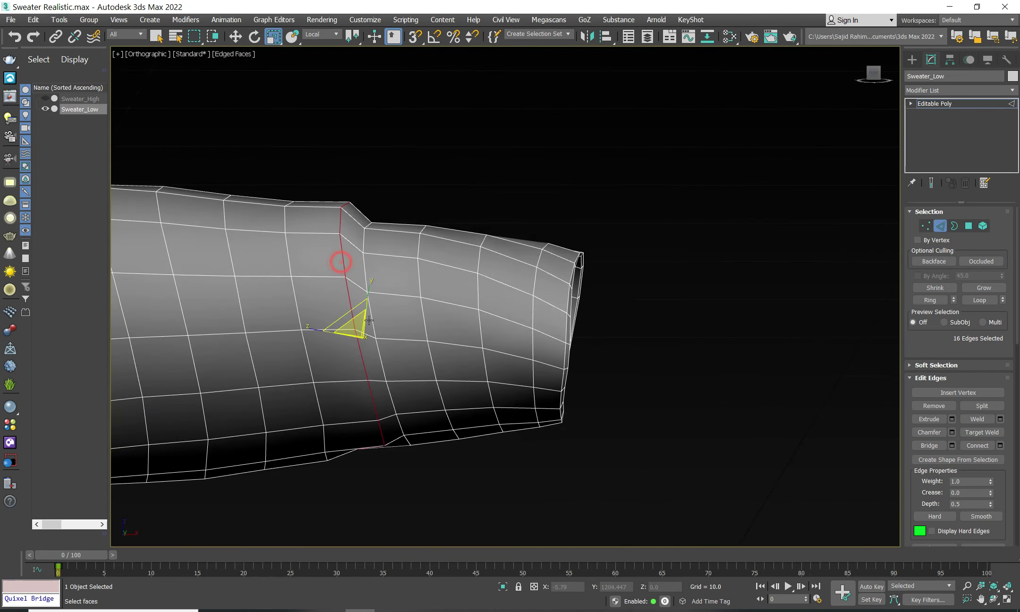
drag(360, 334, 360, 328)
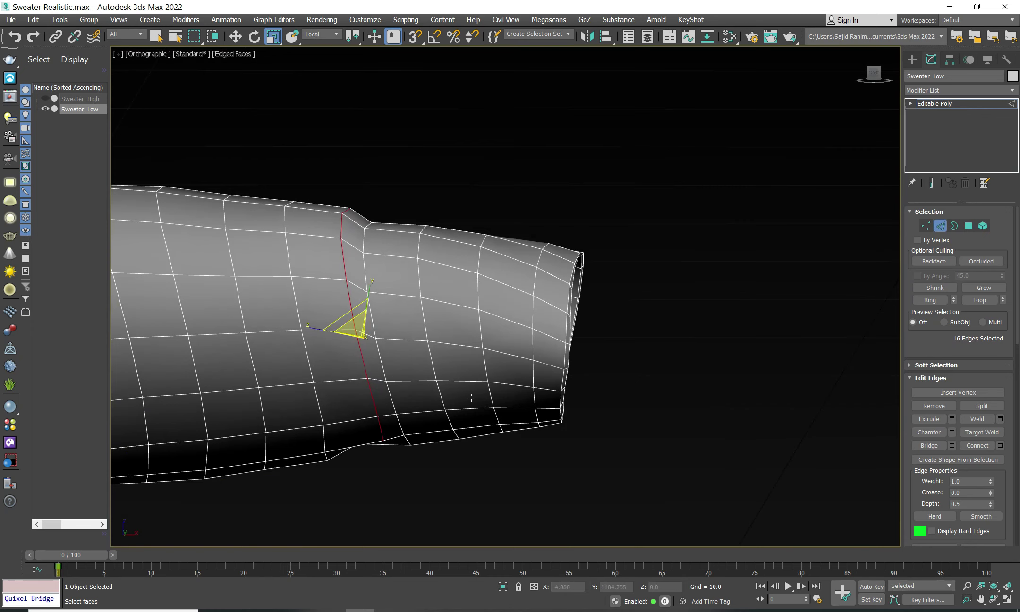
Step: In Vertex mode, select a column of seam vertices inside the sleeve opening
mouse_move(360, 328)
alt+middle_down()
mouse_move(467, 378)
mouse_move(463, 345)
alt+middle_up()
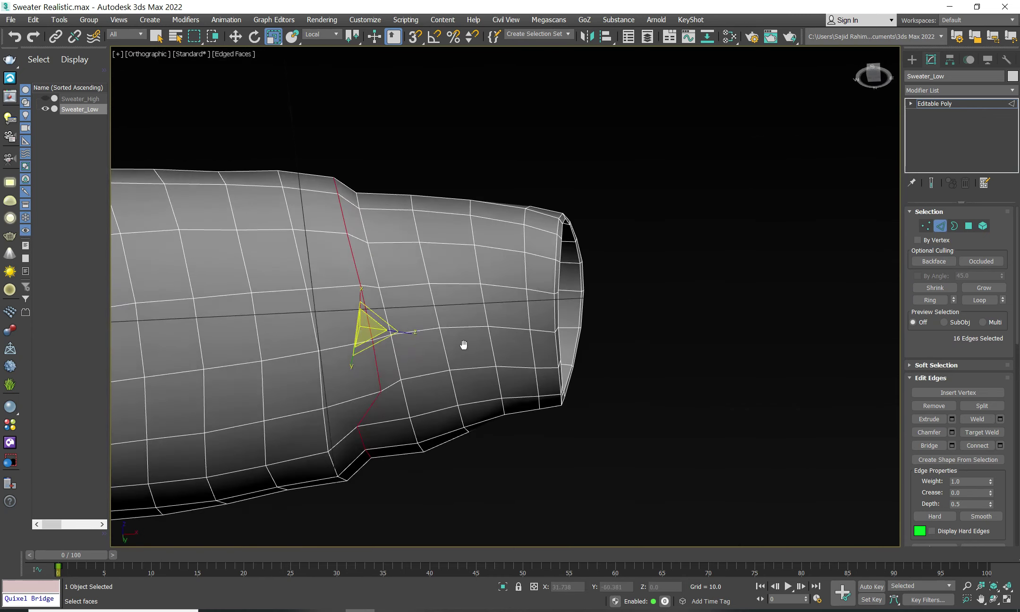
key(1)
click(360, 428)
key(w)
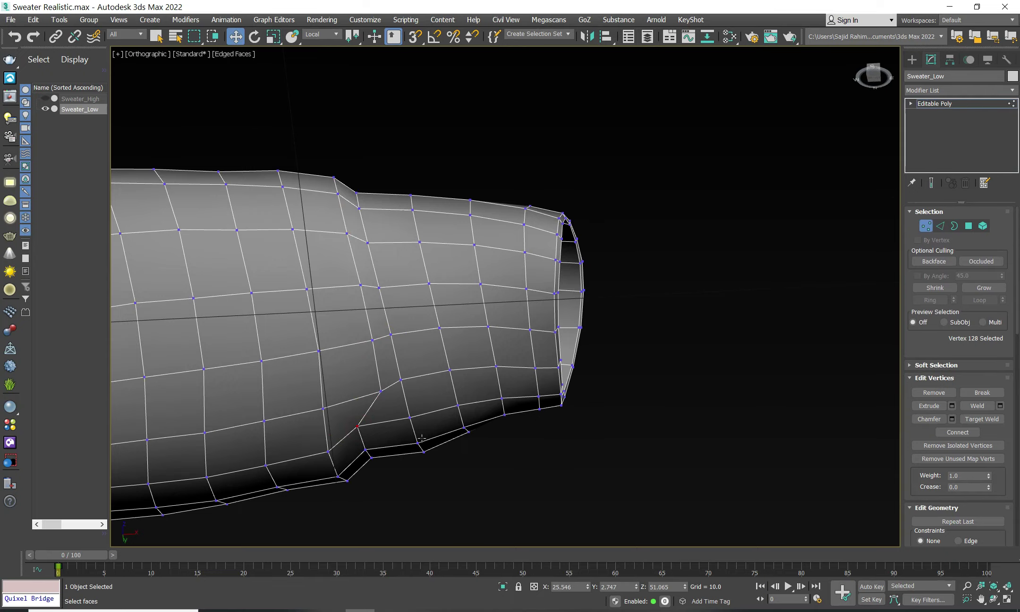
mouse_move(363, 427)
alt+middle_down()
mouse_move(386, 474)
mouse_move(349, 413)
mouse_move(258, 506)
mouse_move(265, 451)
alt+middle_up()
ctrl+click(369, 284)
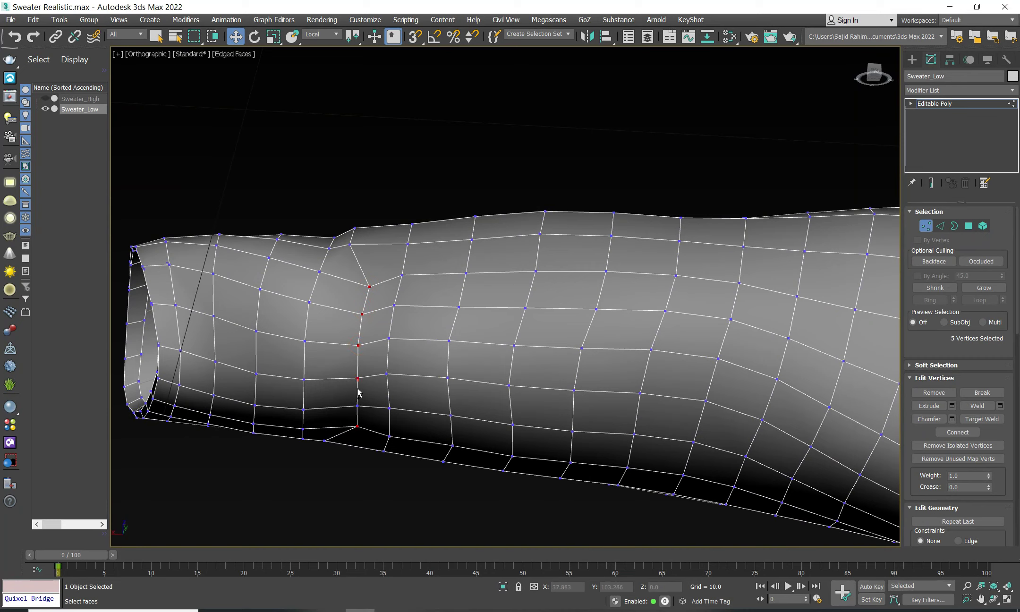
ctrl+click(358, 406)
ctrl+click(358, 345)
Step: Move the selected seam vertices off the sleeve surface to reshape the cuff
scroll(392, 347, down, 3)
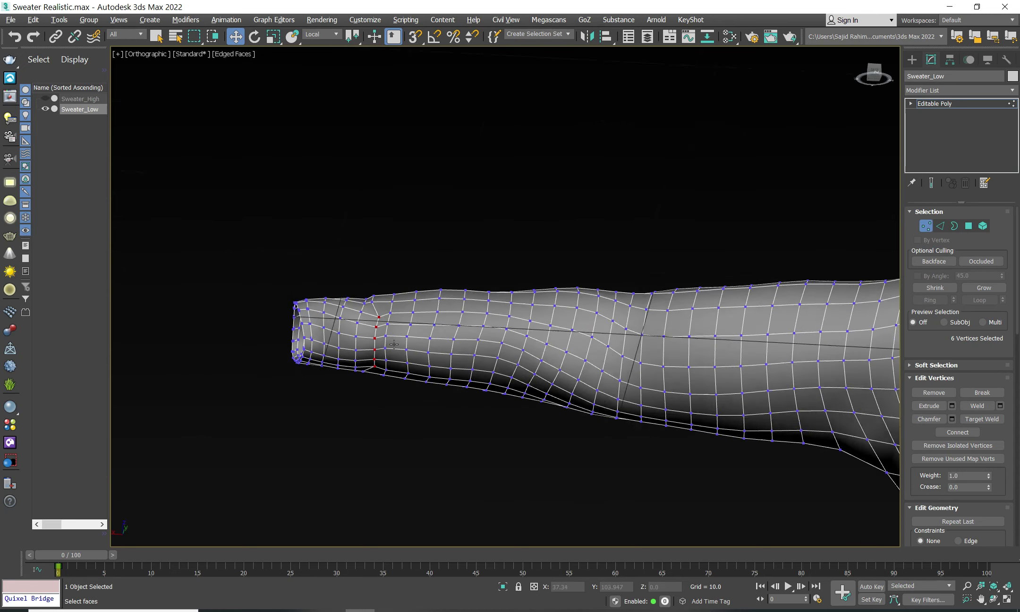
scroll(347, 321, down, 1)
scroll(347, 321, up, 2)
scroll(403, 349, up, 2)
drag(411, 320, 400, 321)
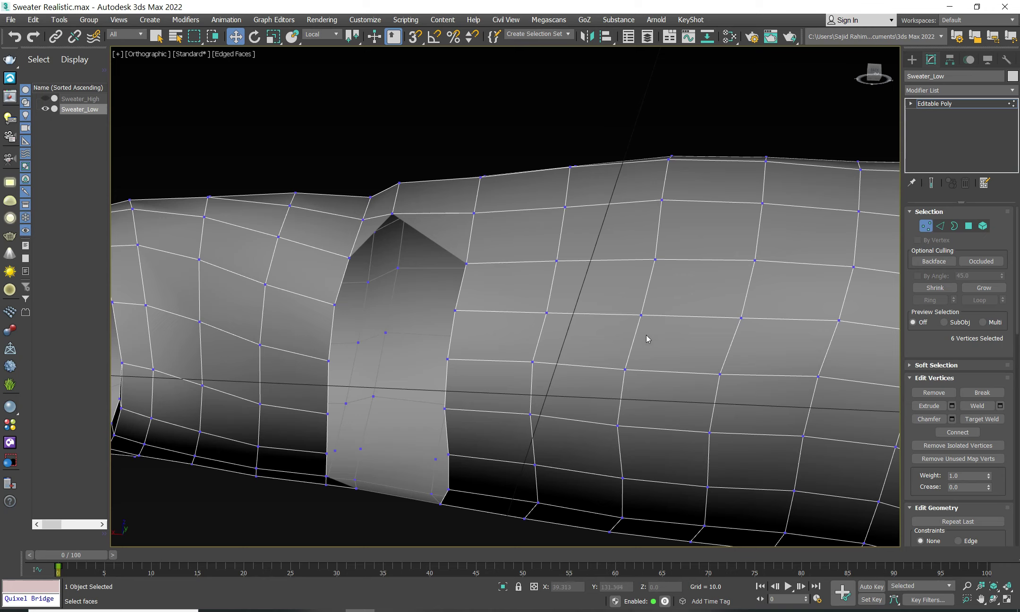
key(z)
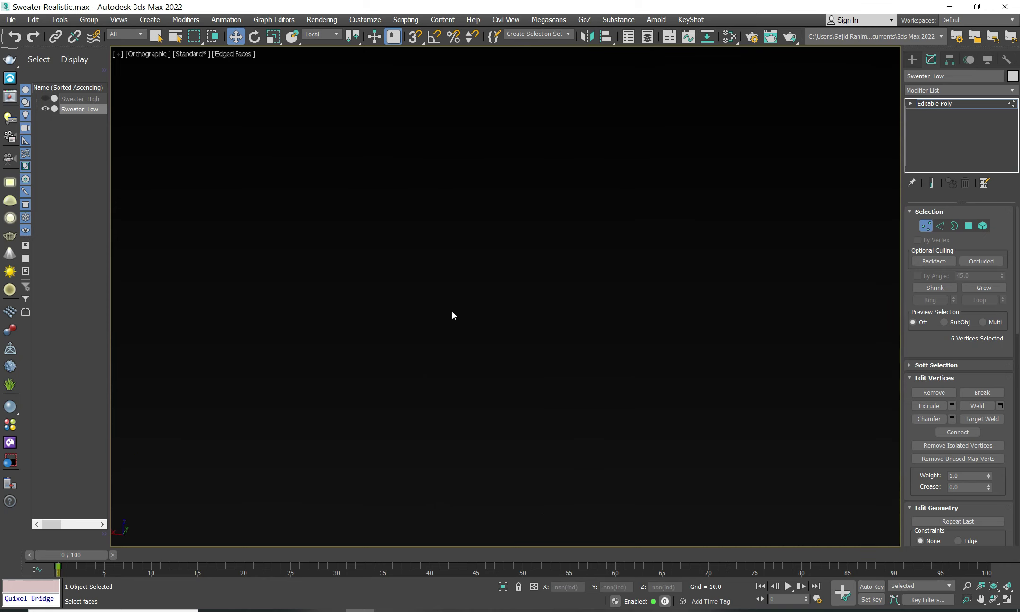
Step: Exit Vertex mode and frame the sweater in a shaded front view
click(925, 226)
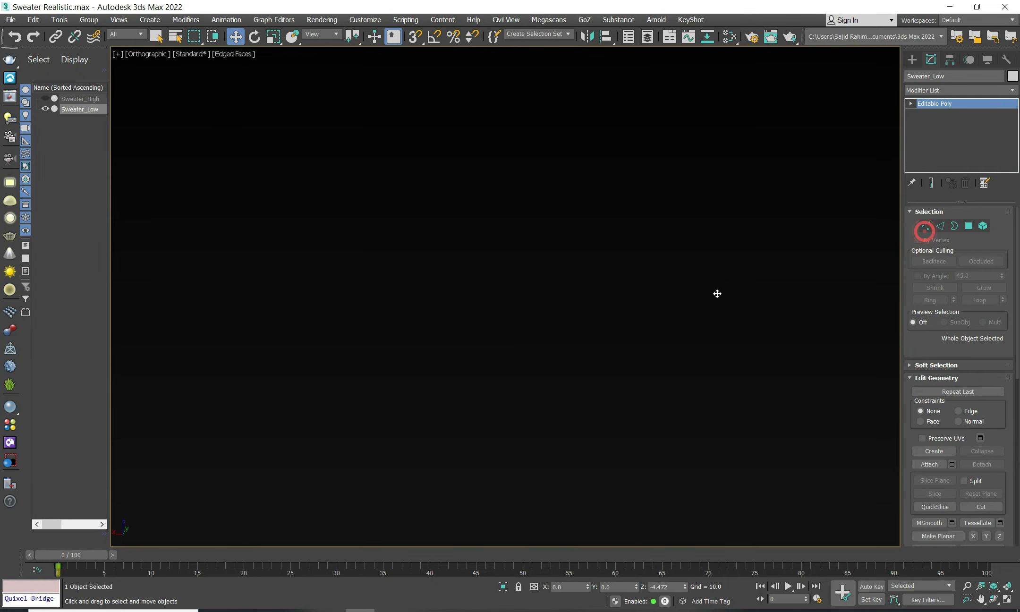
key(z)
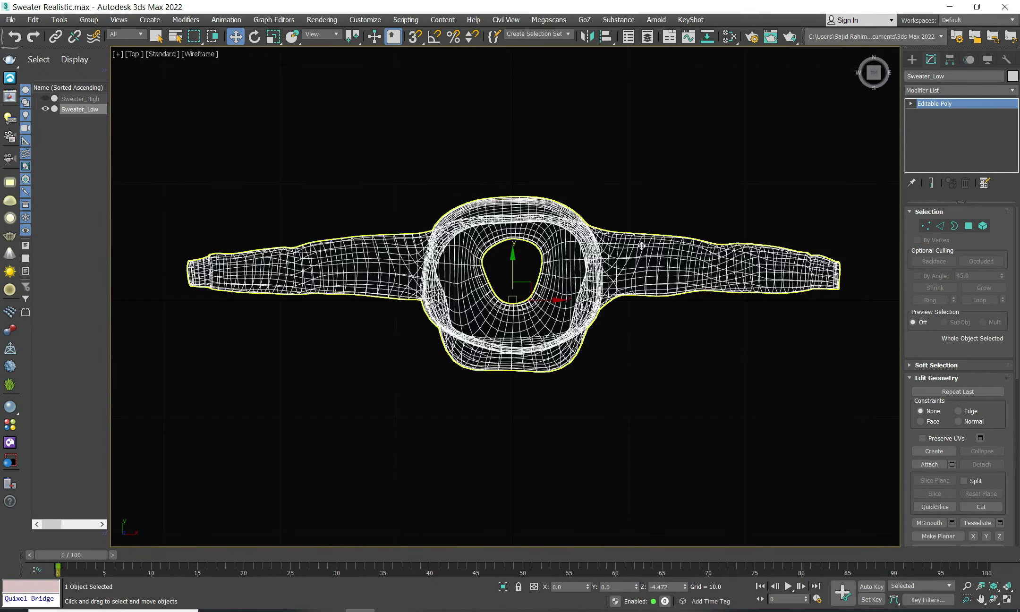
alt+middle_drag(690, 350, 648, 175)
key(F3)
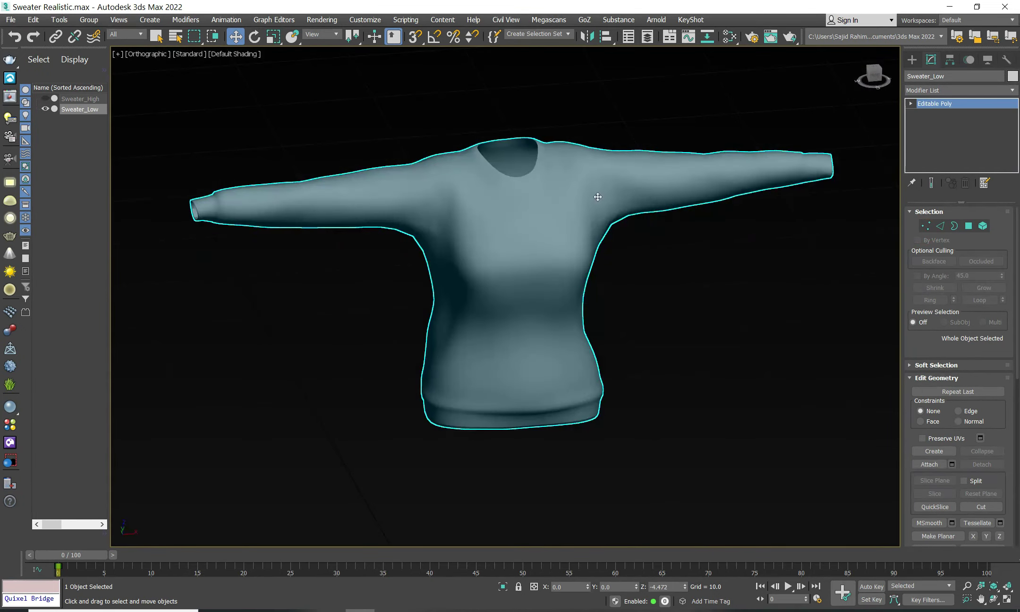
mouse_move(597, 198)
alt+middle_down()
mouse_move(633, 273)
mouse_move(638, 259)
alt+middle_up()
scroll(223, 165, up, 5)
scroll(298, 230, up, 5)
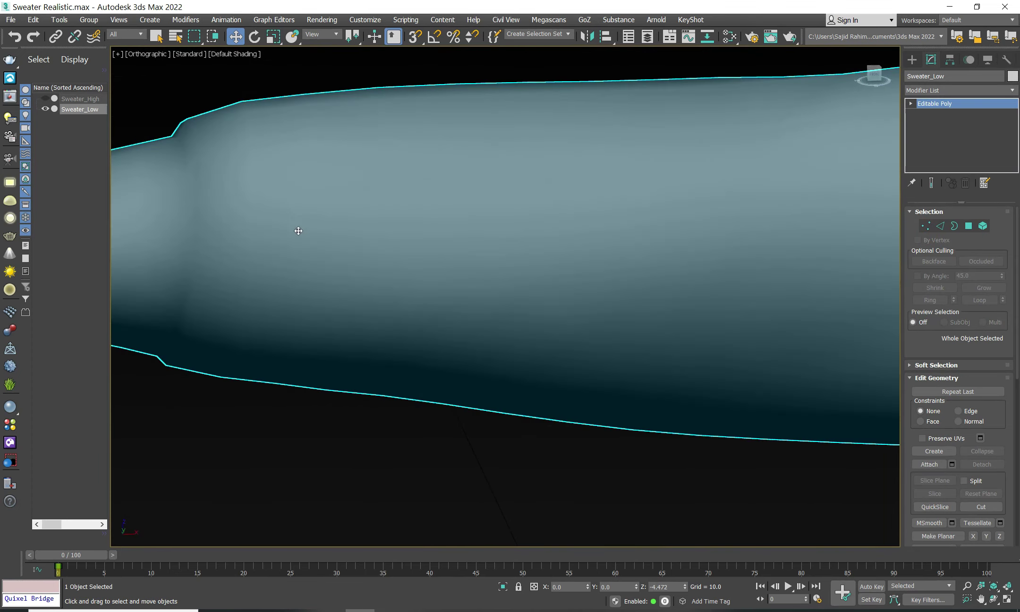
scroll(341, 221, down, 6)
scroll(330, 217, down, 8)
key(f)
key(z)
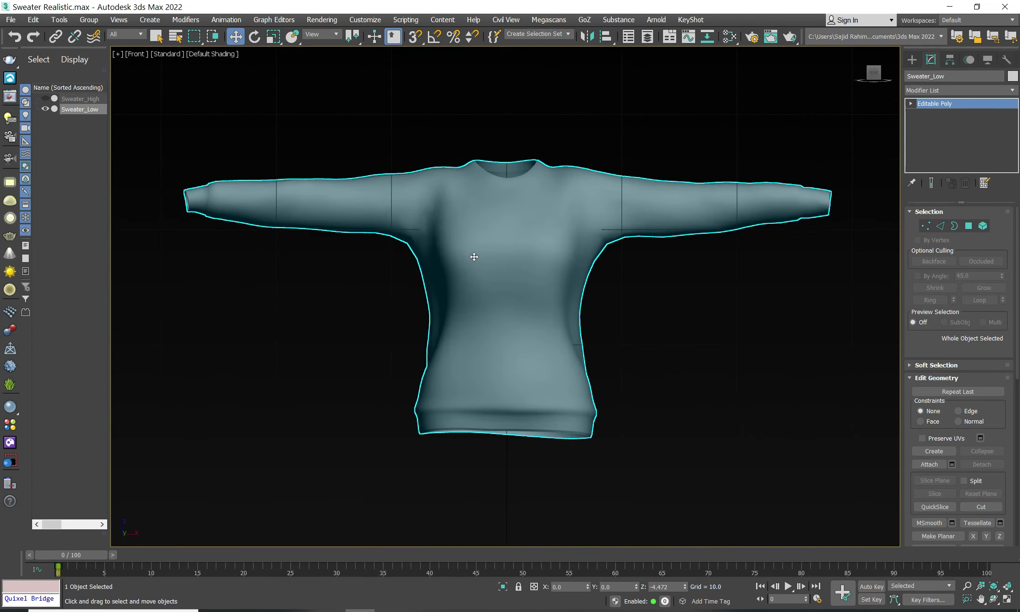
click(710, 343)
scroll(675, 359, down, 3)
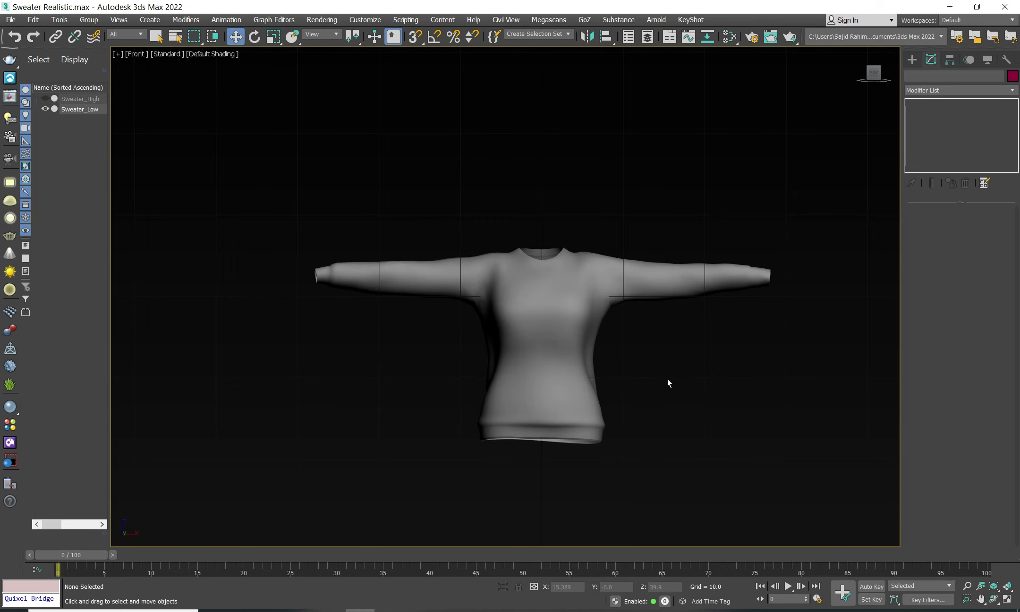
Step: Unhide Sweater_High alongside Sweater_Low and select Sweater_High
click(45, 98)
click(467, 263)
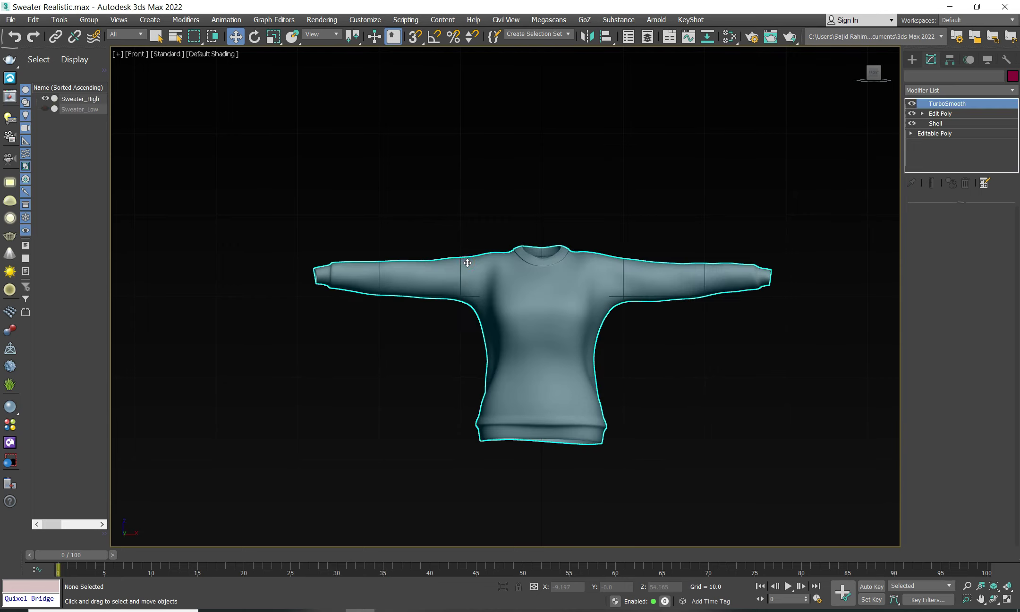
key(F3)
key(F3)
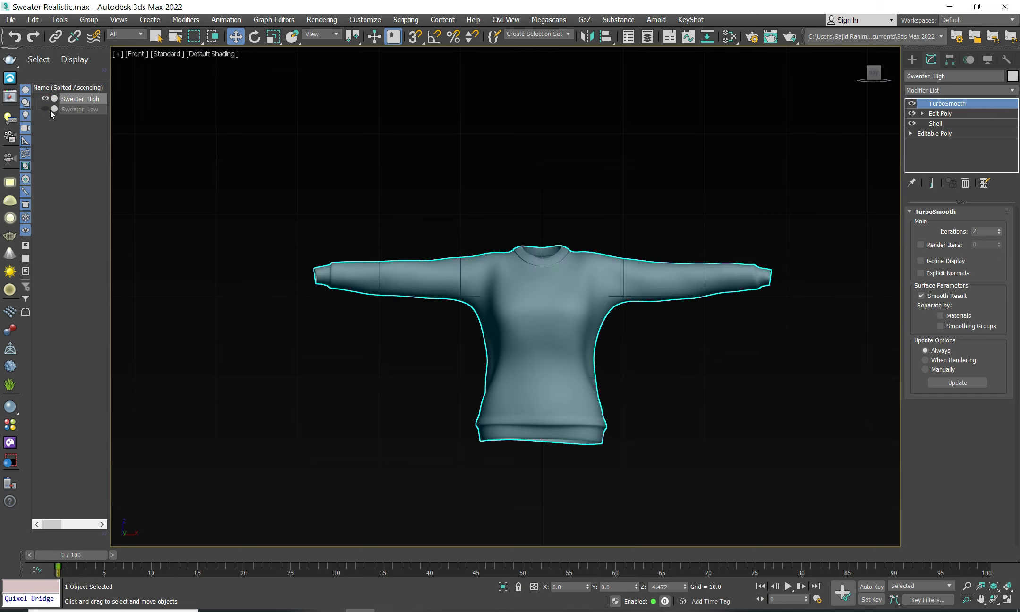
click(45, 108)
click(419, 136)
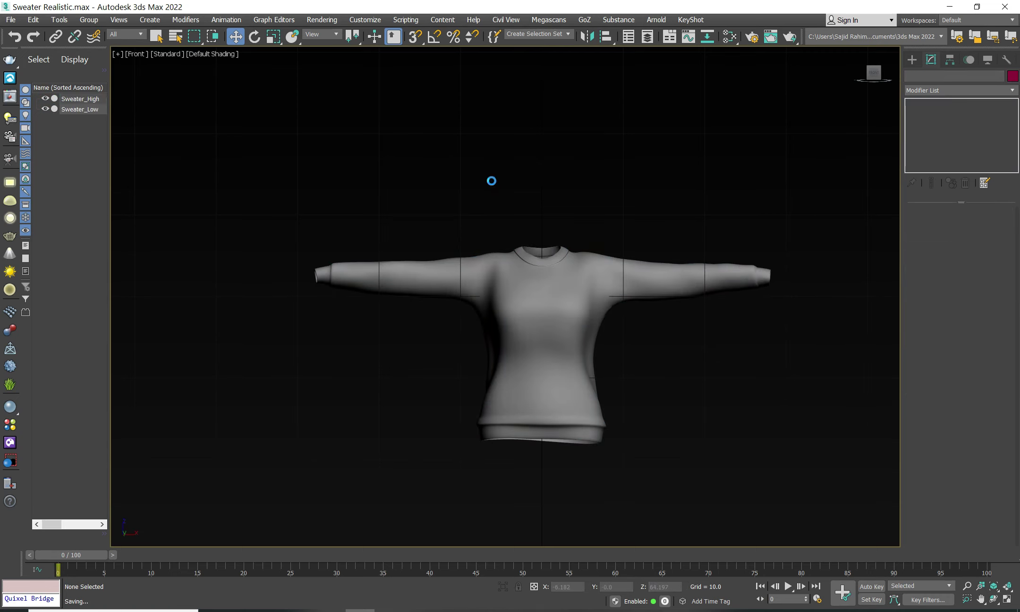
click(59, 99)
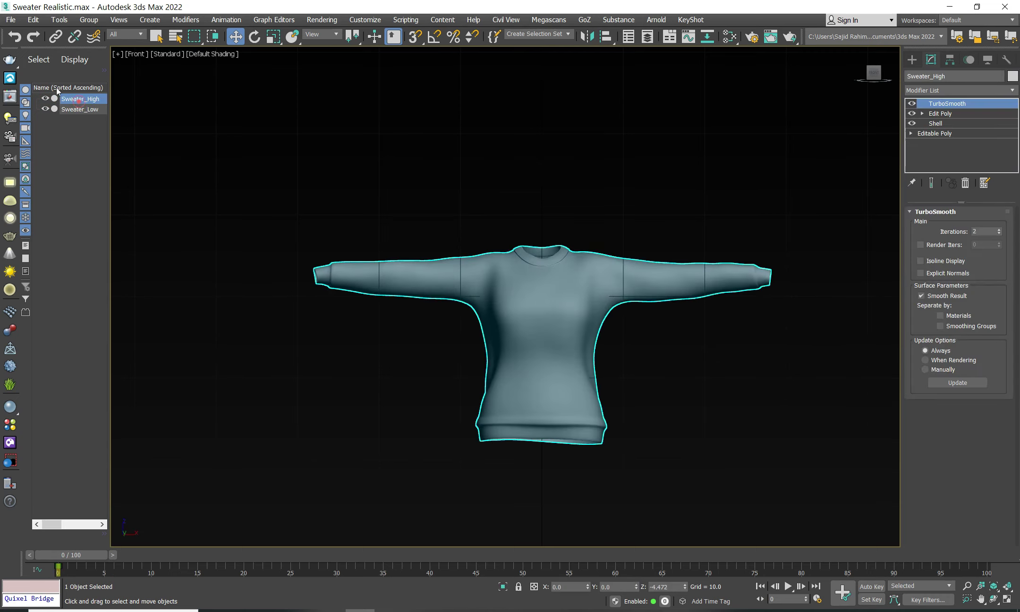
Step: Start Export Selected and browse to the Alien Female Mom 4K project's Outfits folder
click(10, 19)
click(41, 181)
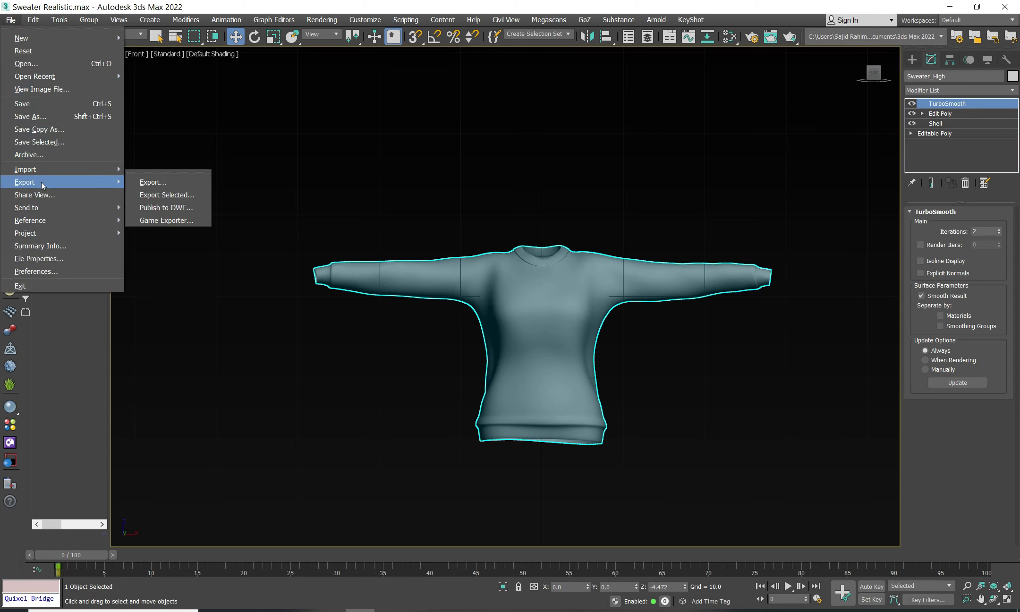
click(167, 195)
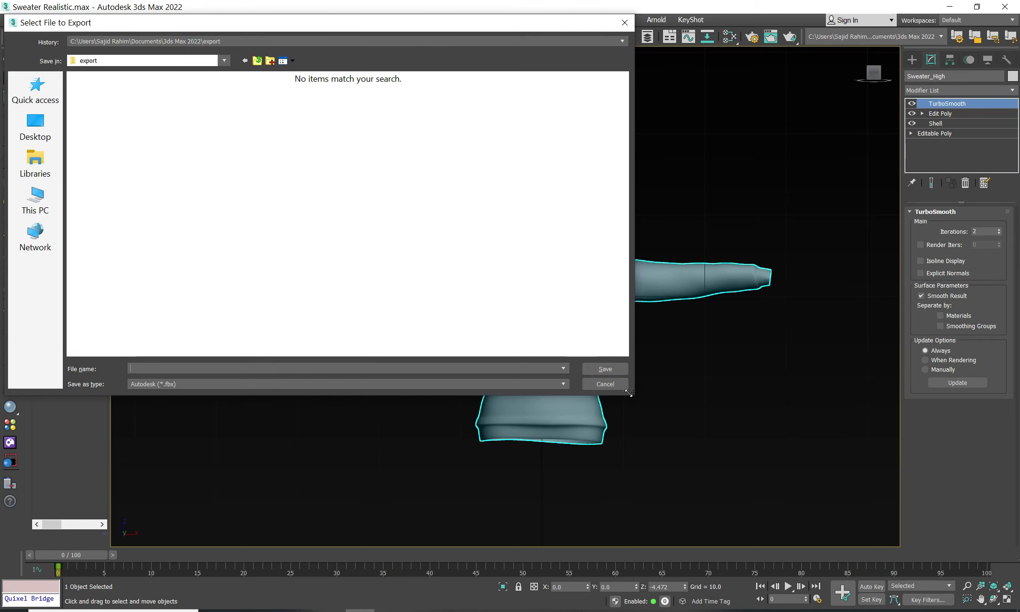
drag(632, 394, 818, 507)
click(55, 208)
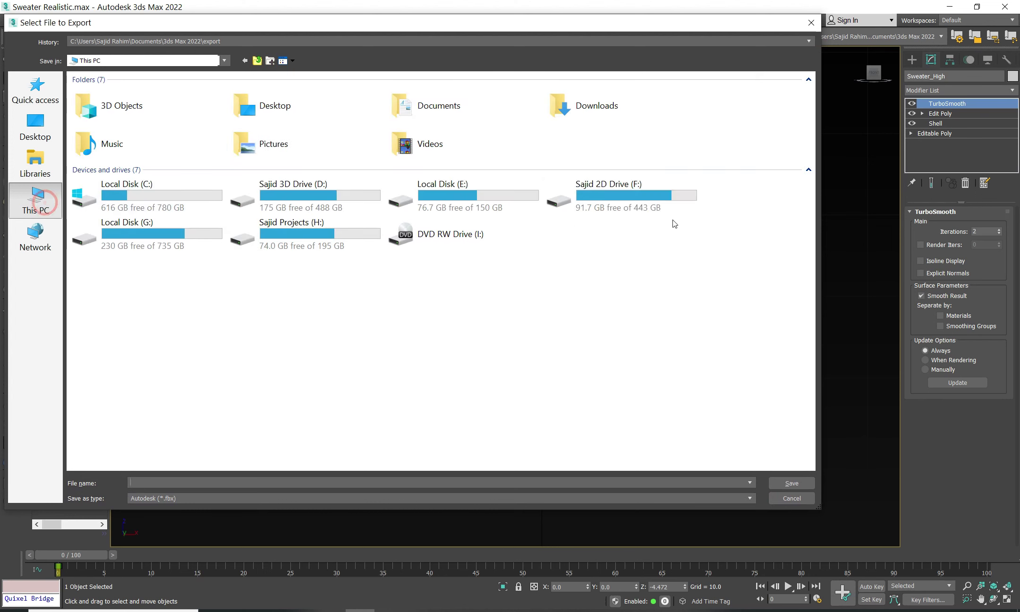
double_click(671, 210)
double_click(122, 92)
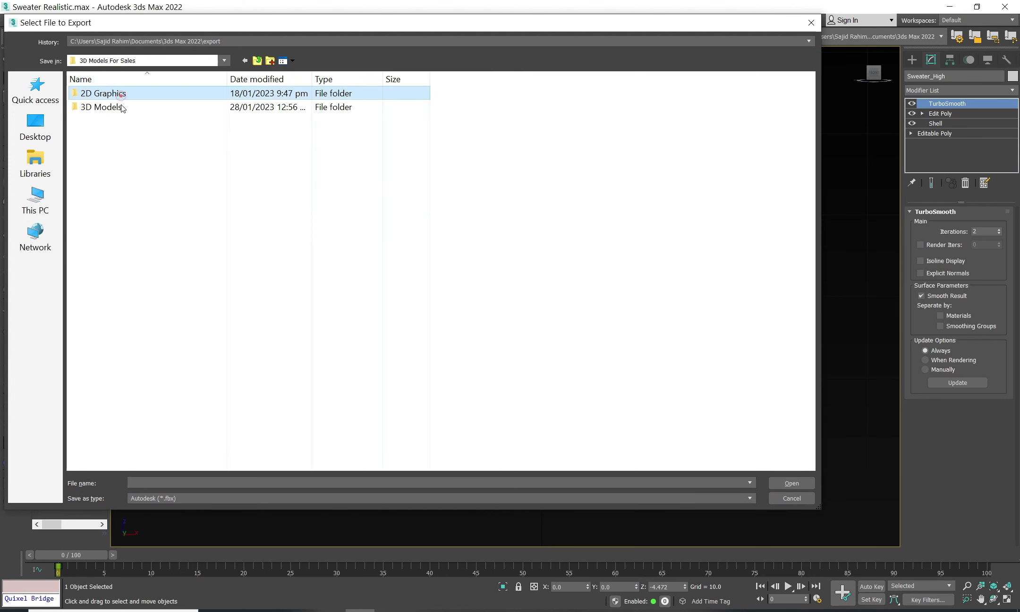
double_click(101, 107)
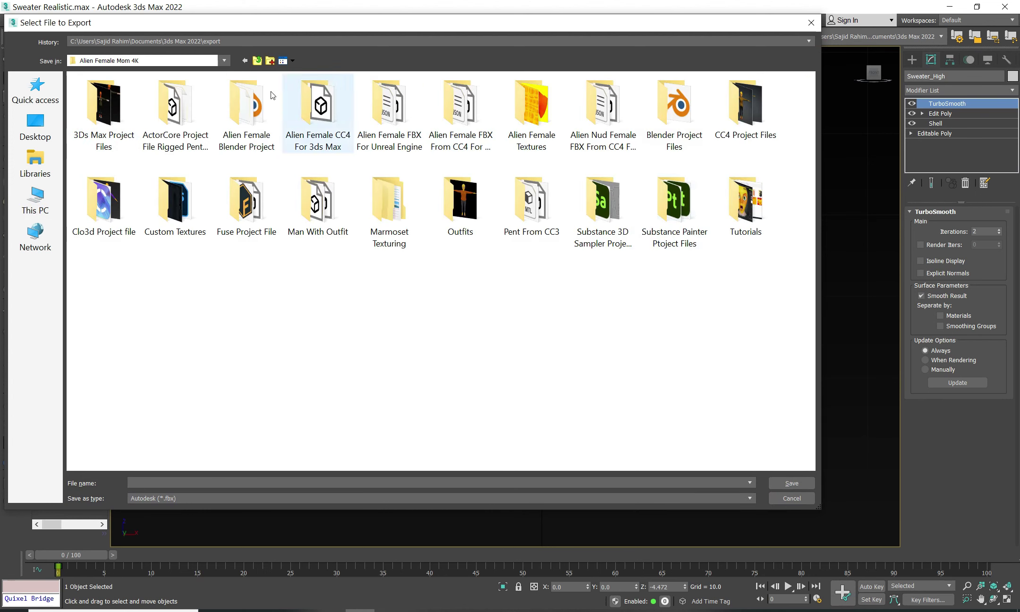
double_click(464, 213)
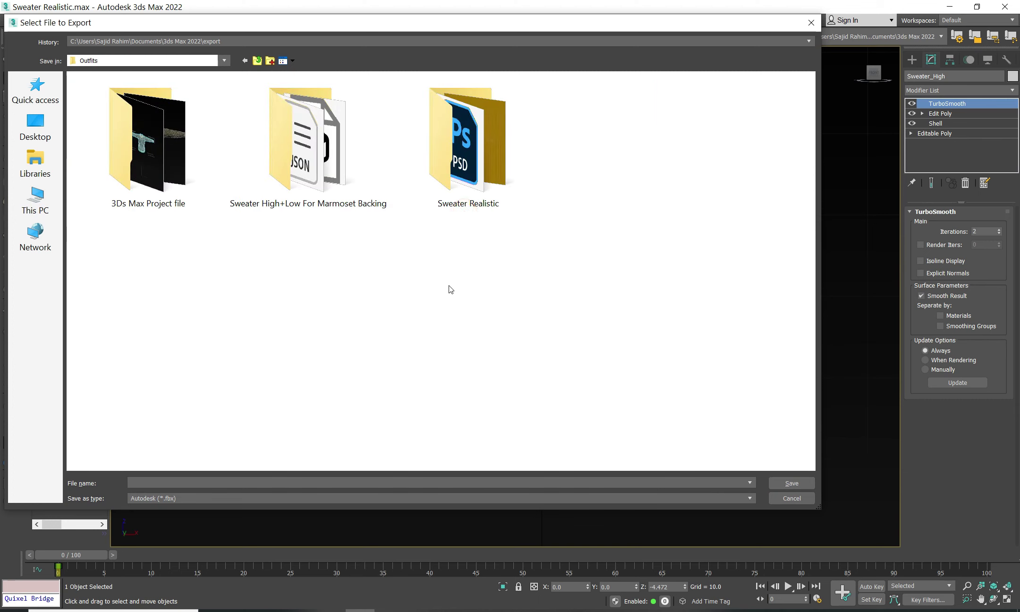
Step: Create and open a new folder named 'Sweater Final For Backing' inside Outfits
right_click(430, 322)
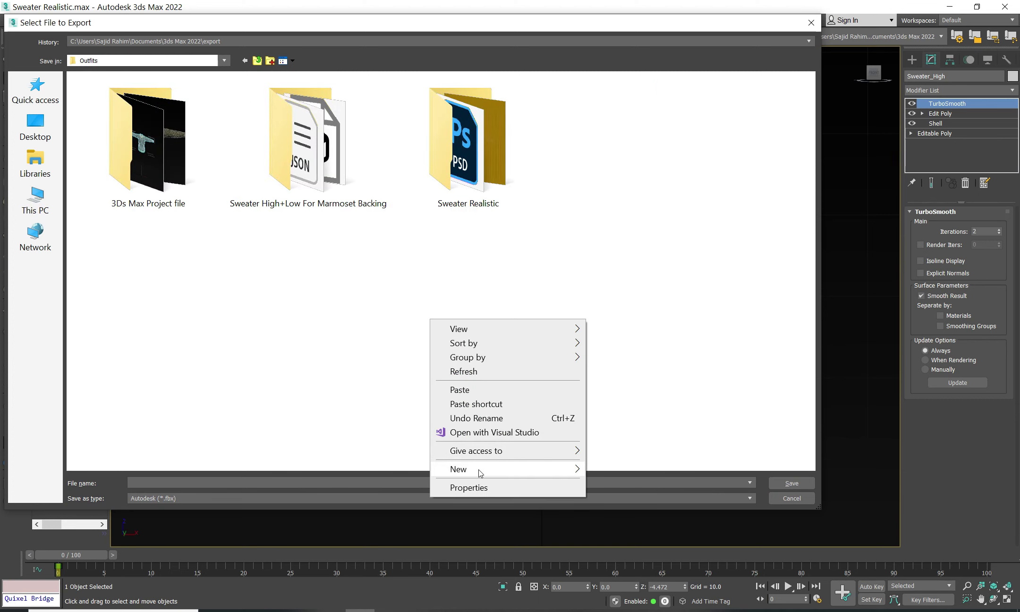
click(611, 469)
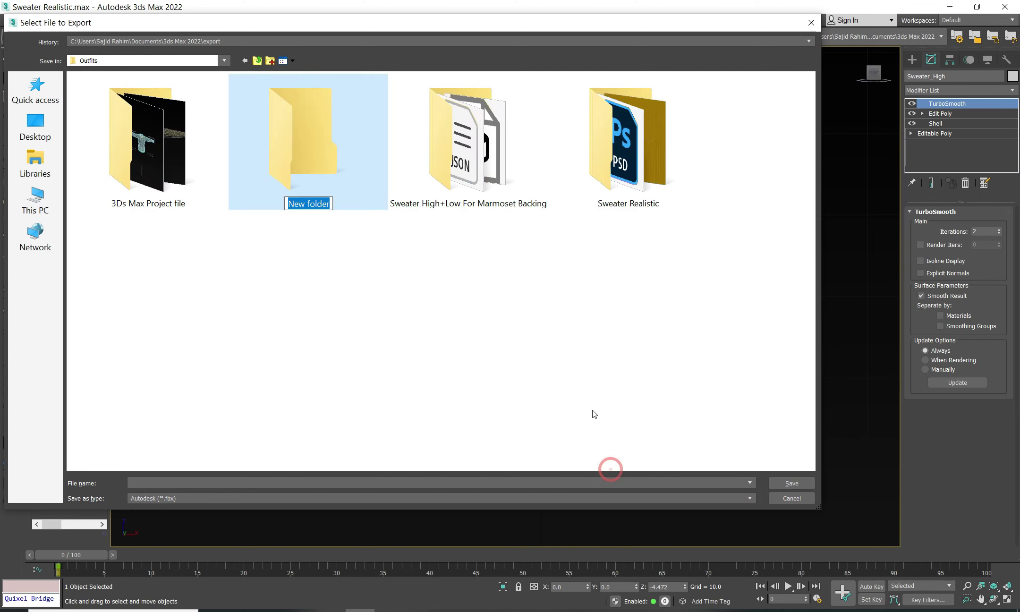
text(Sweater )
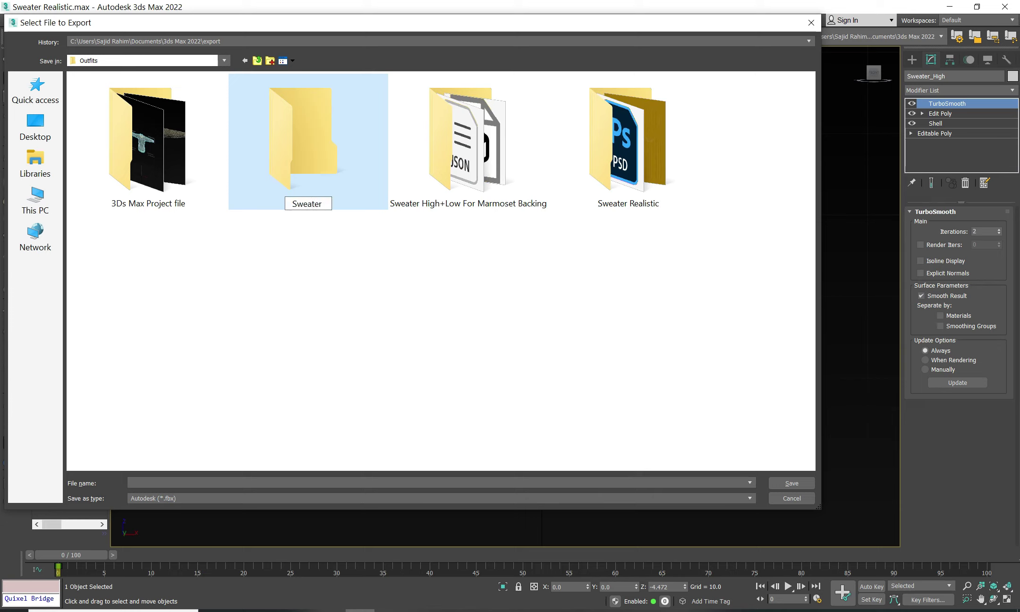
text(Final)
text( For )
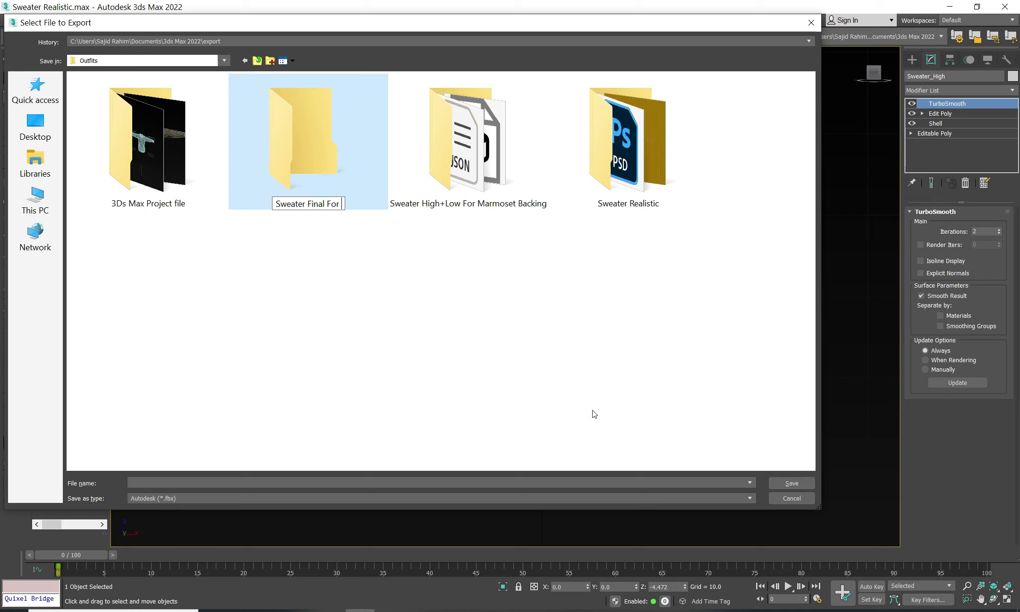
text(Backing)
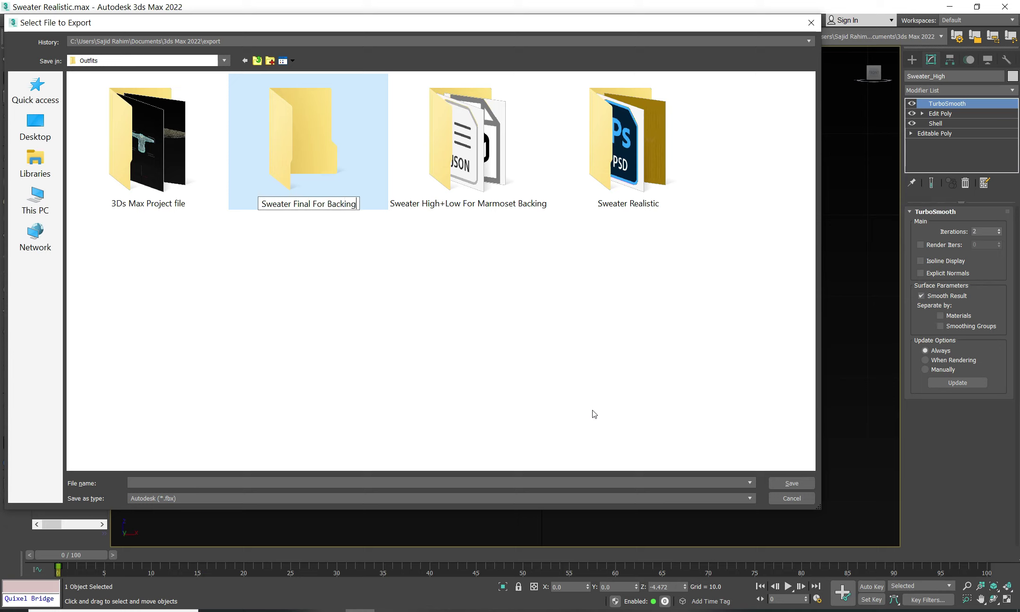
key(Return)
double_click(313, 182)
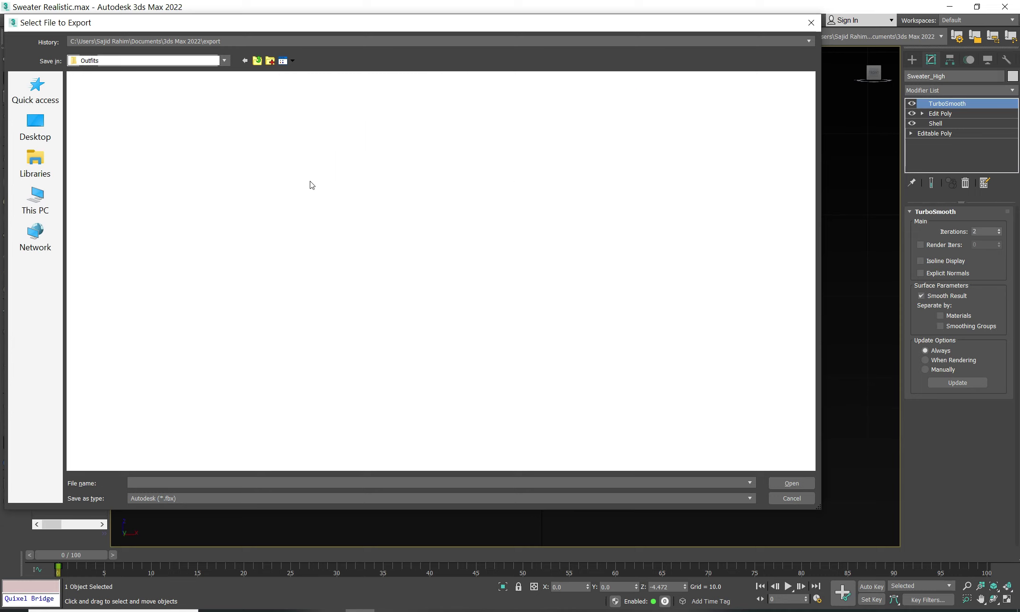
Step: Create and open a subfolder 'FBX Files From 3Ds Max' and begin the Sweater_High file name
click(182, 482)
right_click(221, 284)
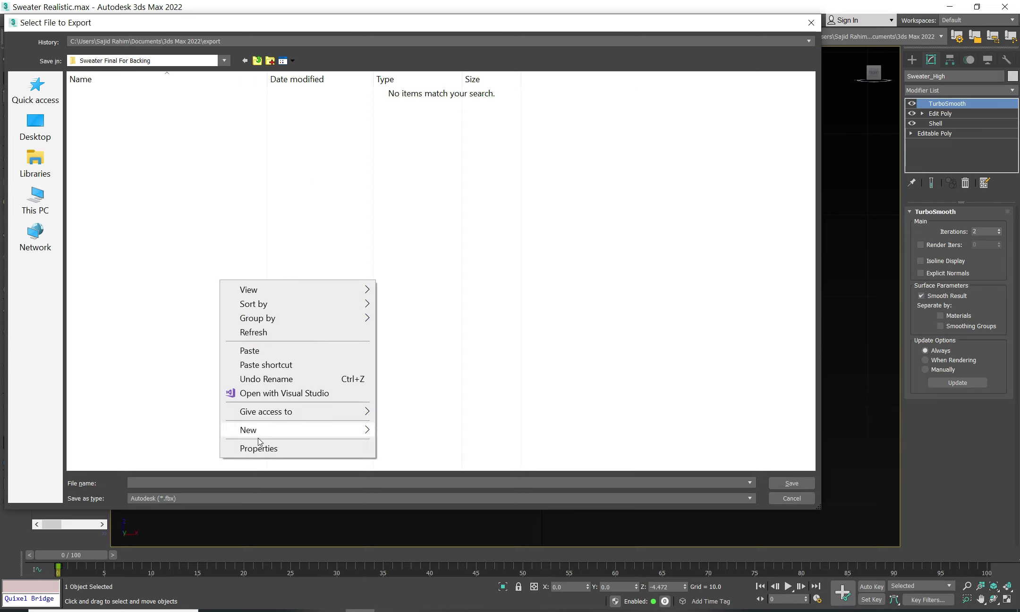
click(419, 430)
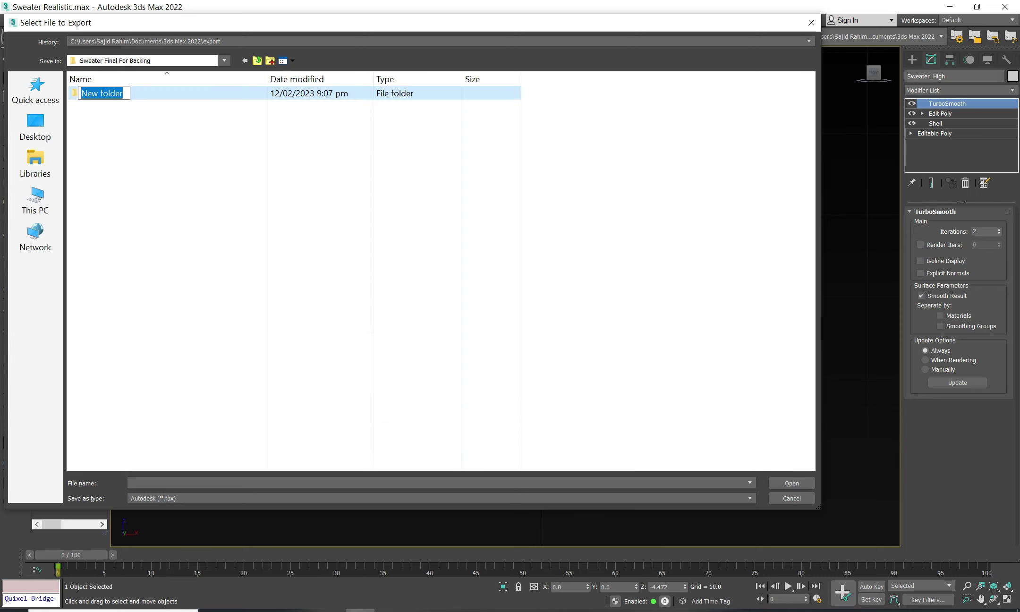
text(FBX Fil)
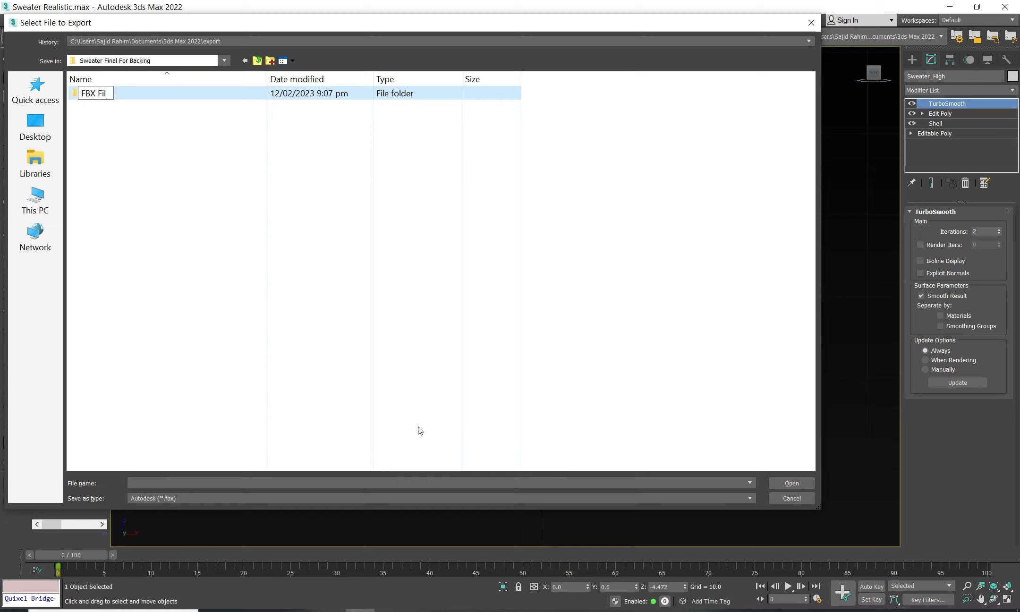
text(esa)
text( From, )
text( Max)
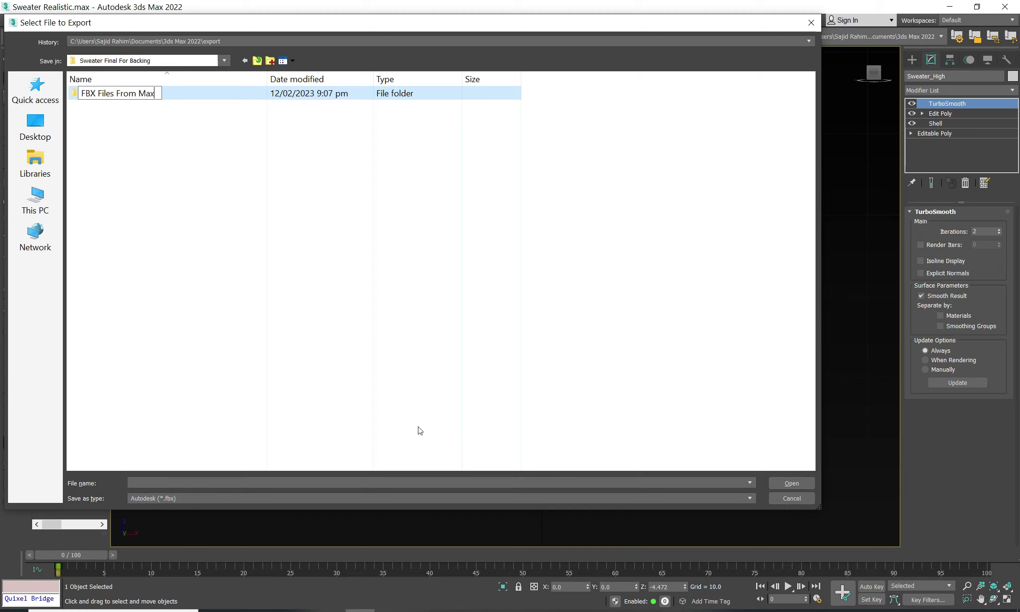
click(139, 93)
text(3Ds)
click(244, 191)
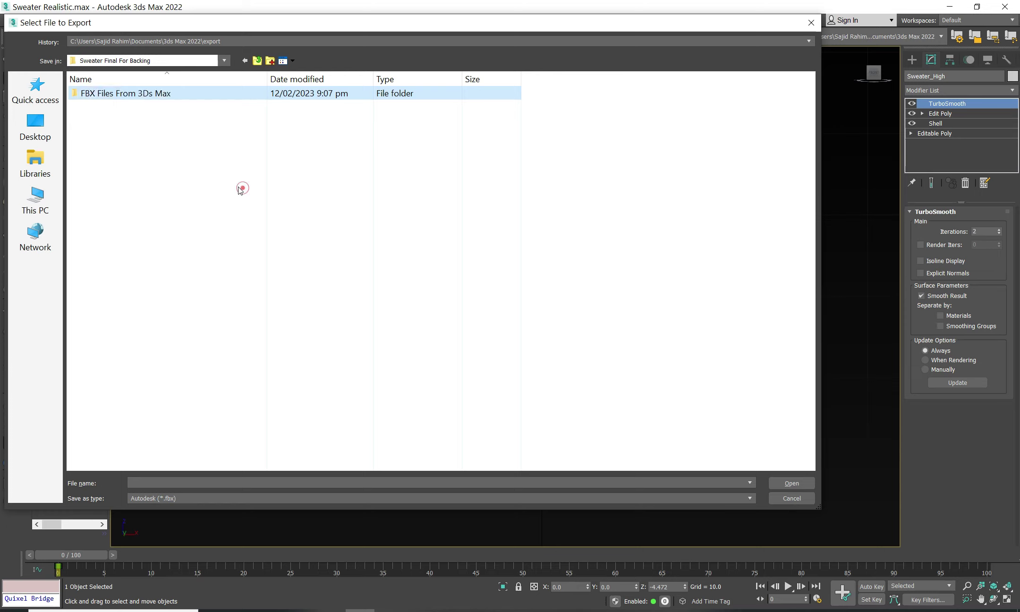
double_click(140, 93)
click(172, 482)
text(Sweater_High)
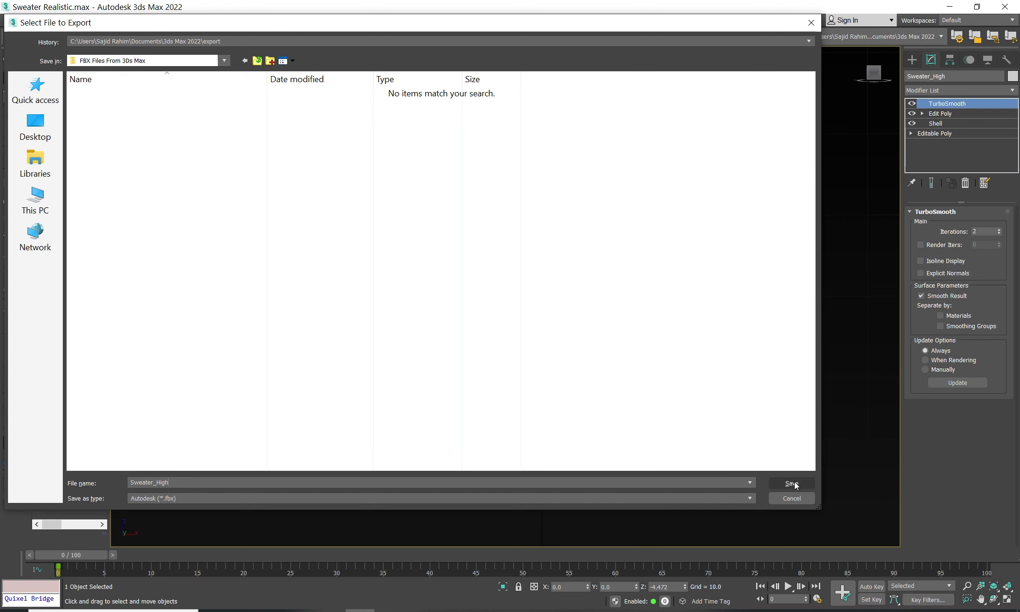
Step: Save Sweater_High.fbx with the current FBX export options, then reselect Sweater_High
click(789, 483)
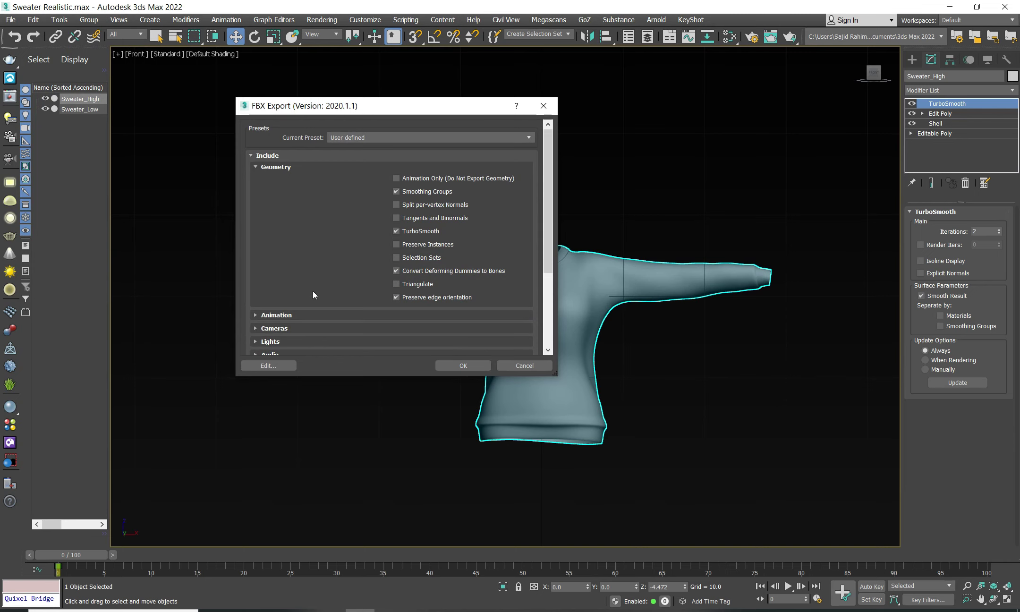
scroll(313, 293, down, 4)
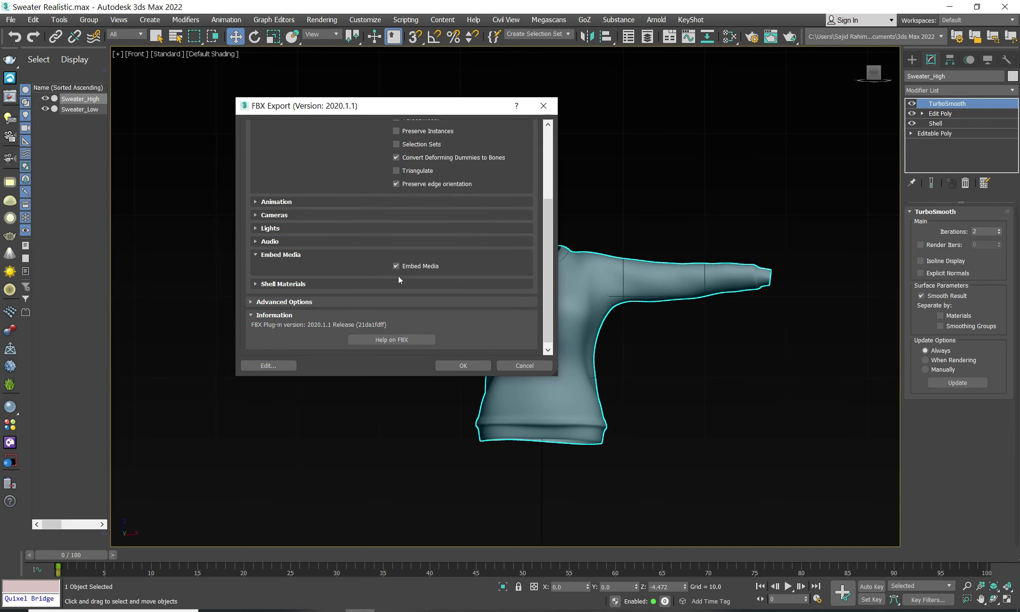
click(461, 367)
click(11, 20)
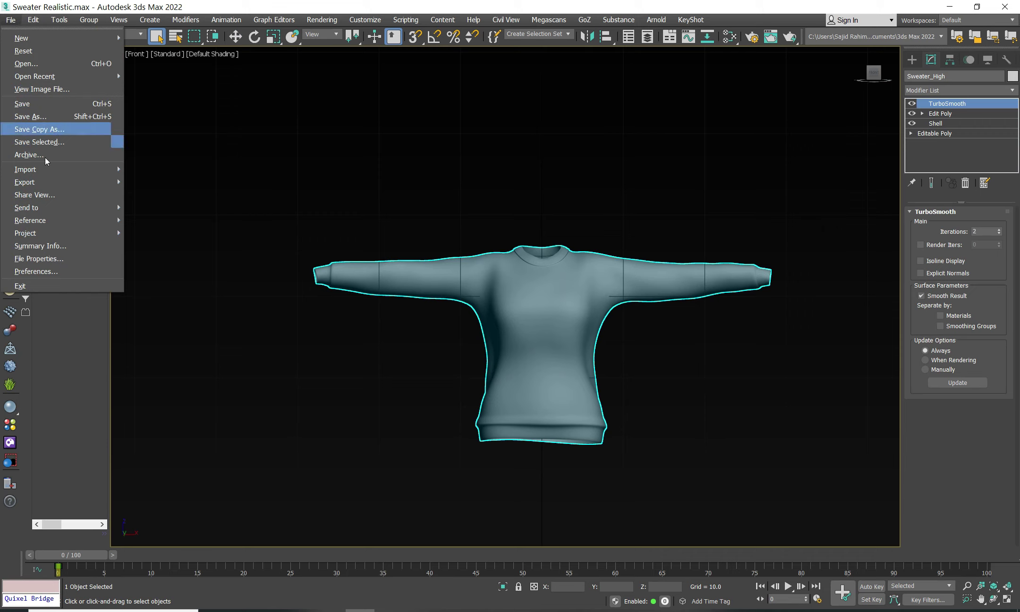
mouse_move(24, 181)
click(223, 216)
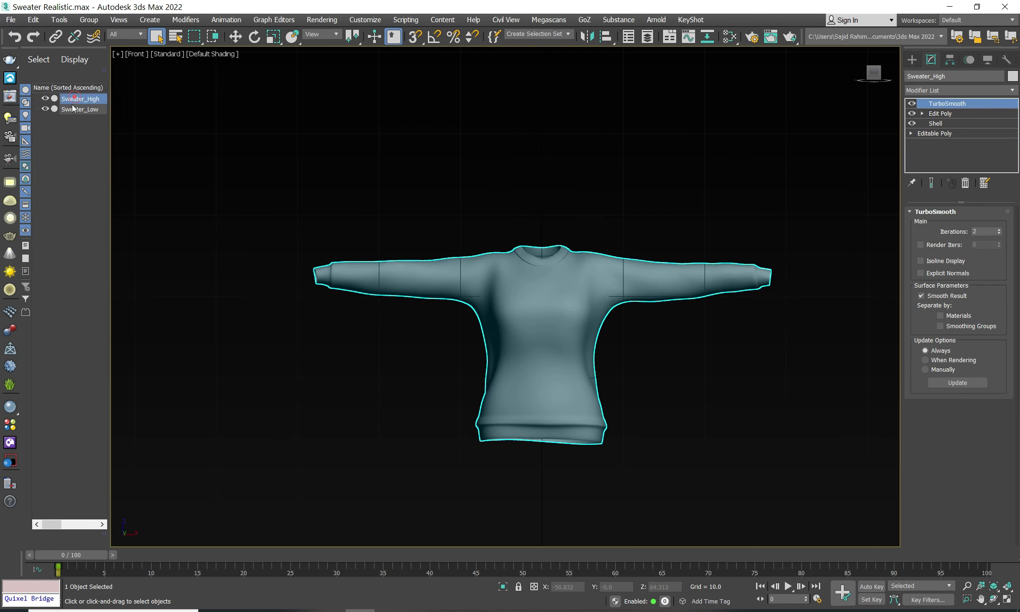
click(95, 136)
click(64, 99)
Step: Re-export Sweater_High, overwriting the existing Sweater_High.fbx with the same FBX options
click(10, 20)
click(48, 179)
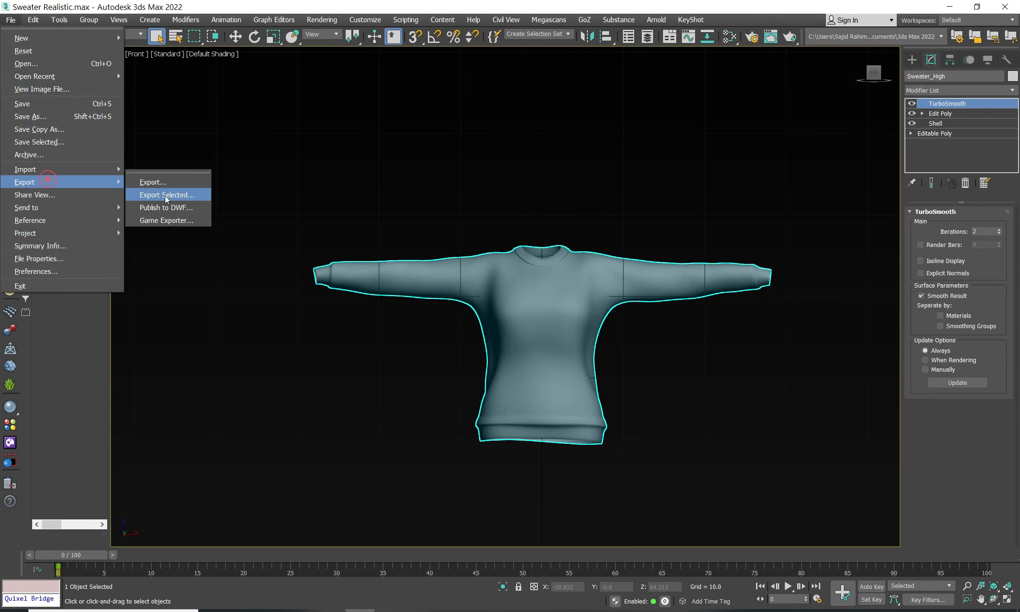
click(165, 195)
double_click(107, 97)
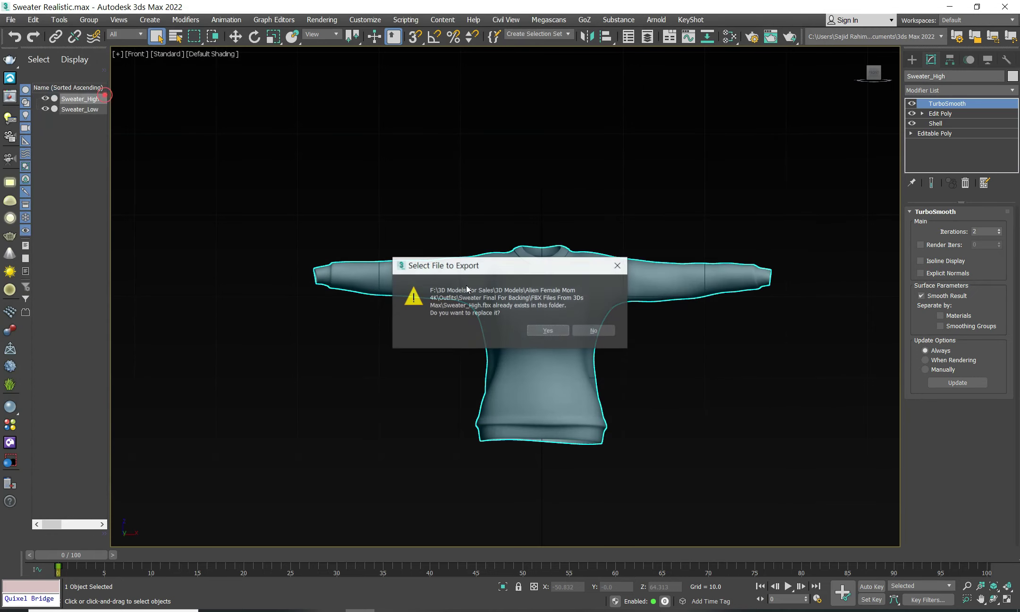
key(Return)
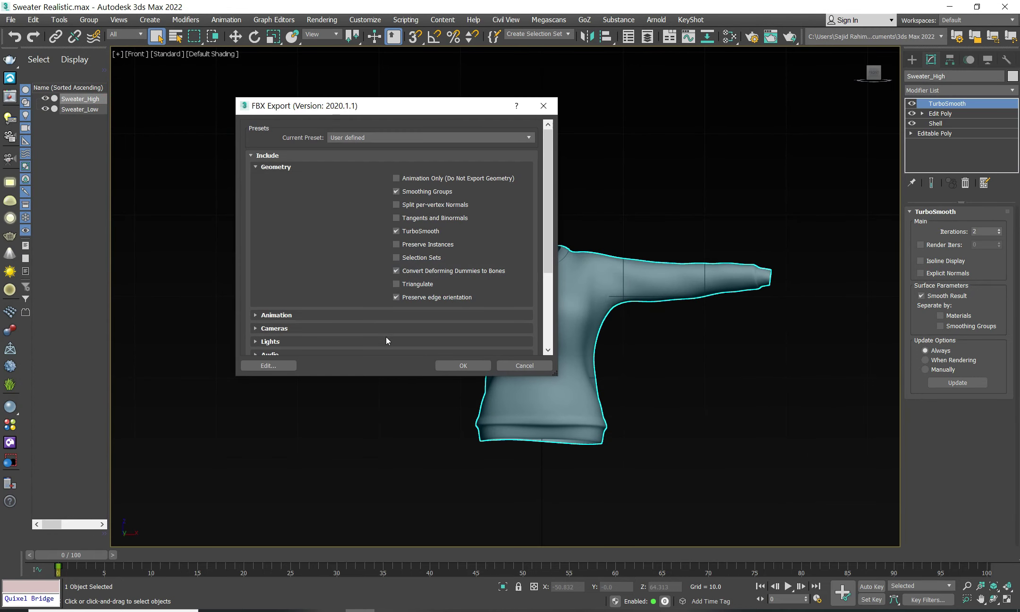
scroll(392, 195, down, 5)
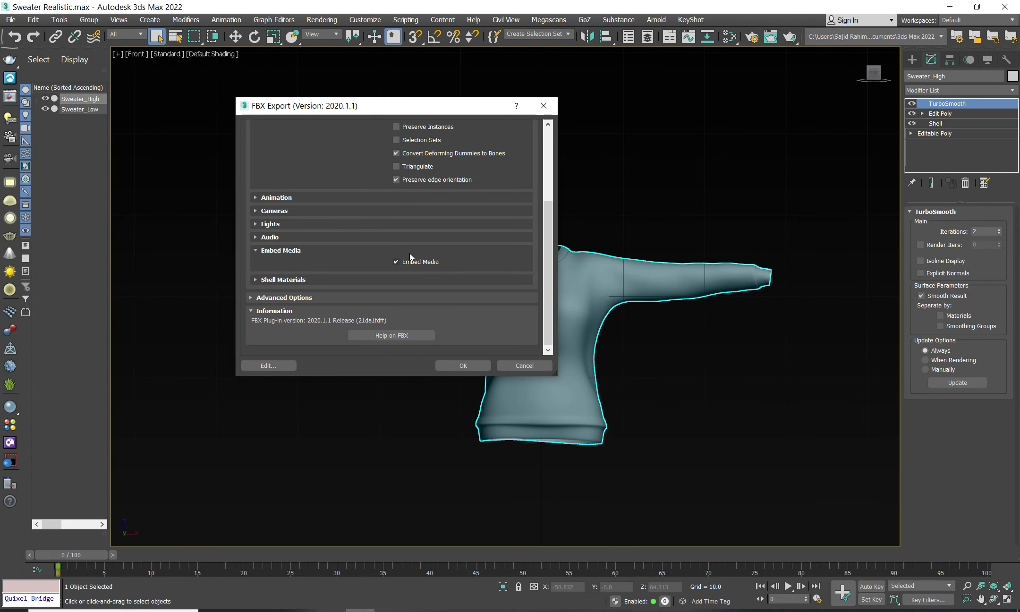
click(462, 365)
Step: Export Sweater_Low as Sweater_Low.fbx to the same folder, then open the Material Editor
click(79, 110)
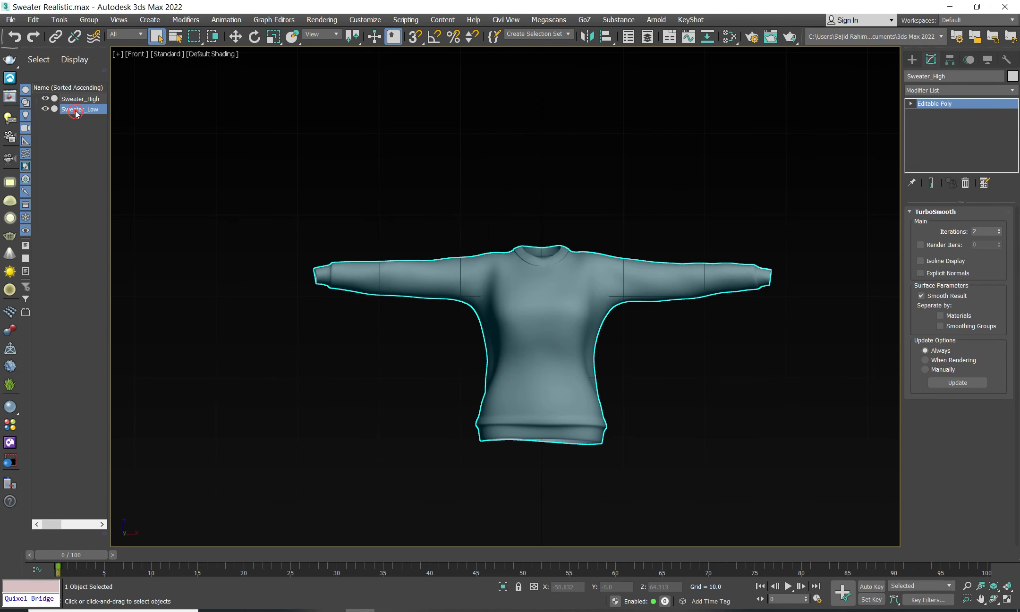
click(21, 20)
mouse_move(24, 182)
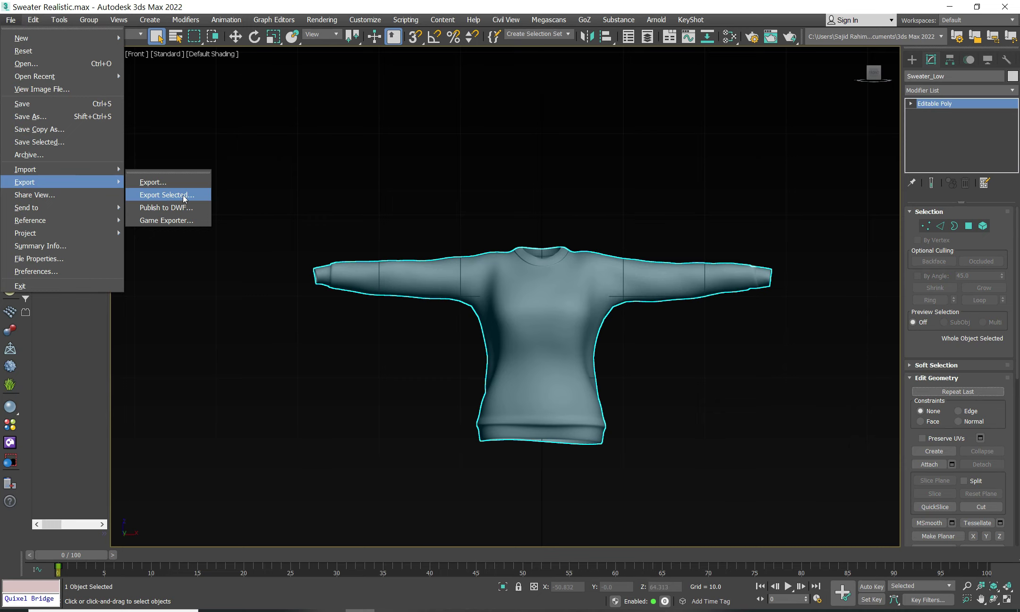
click(183, 199)
click(182, 483)
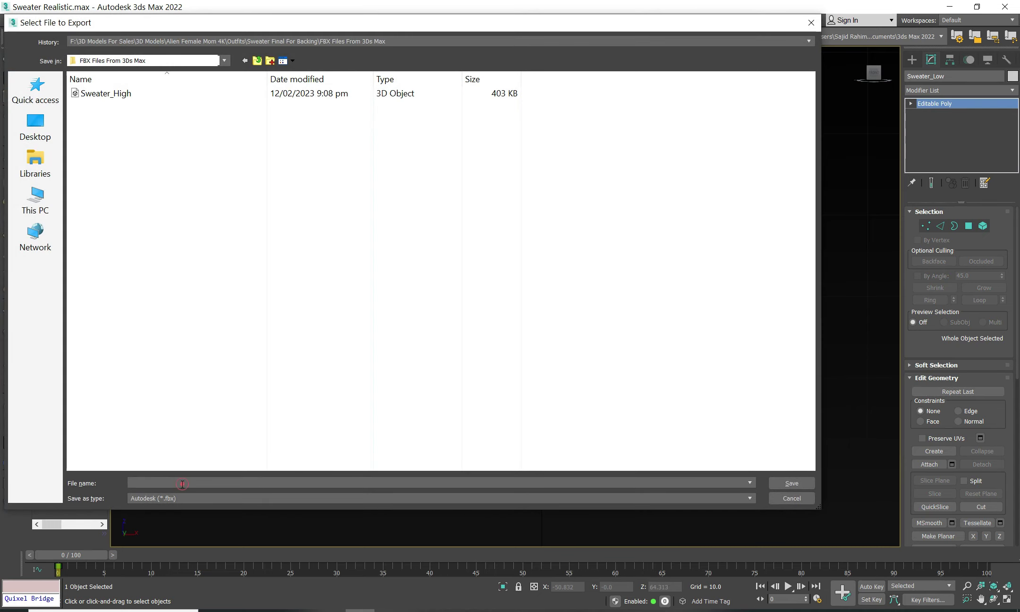
text(Sweate)
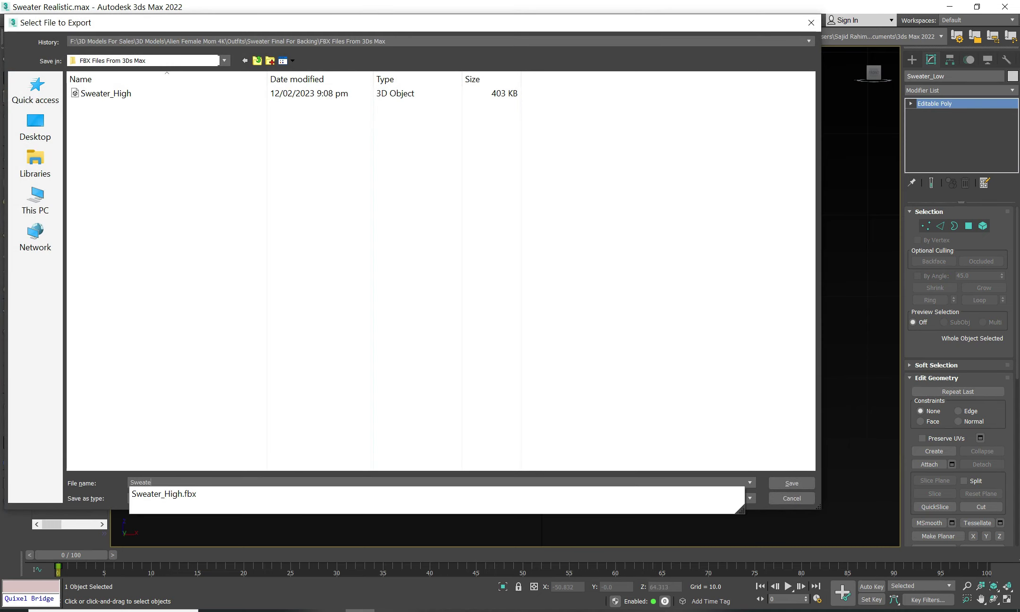
text(r_Low)
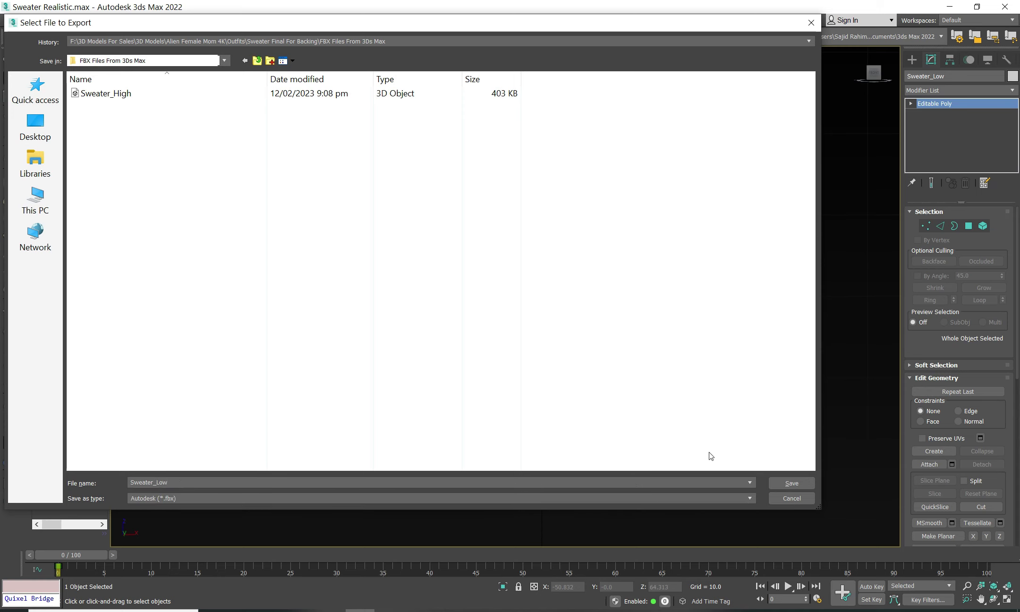
click(804, 486)
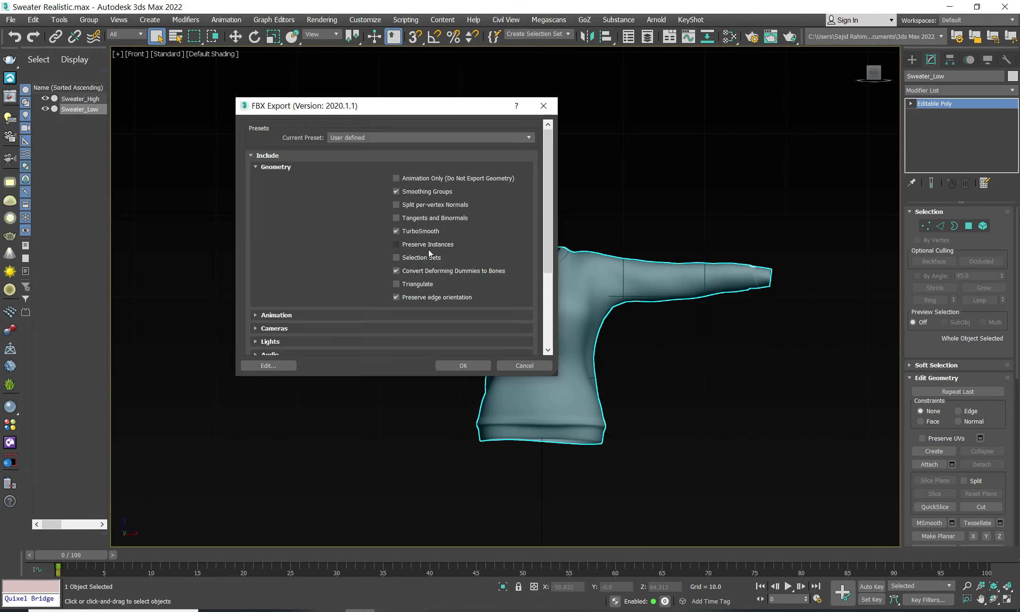
scroll(315, 318, down, 5)
scroll(409, 272, up, 5)
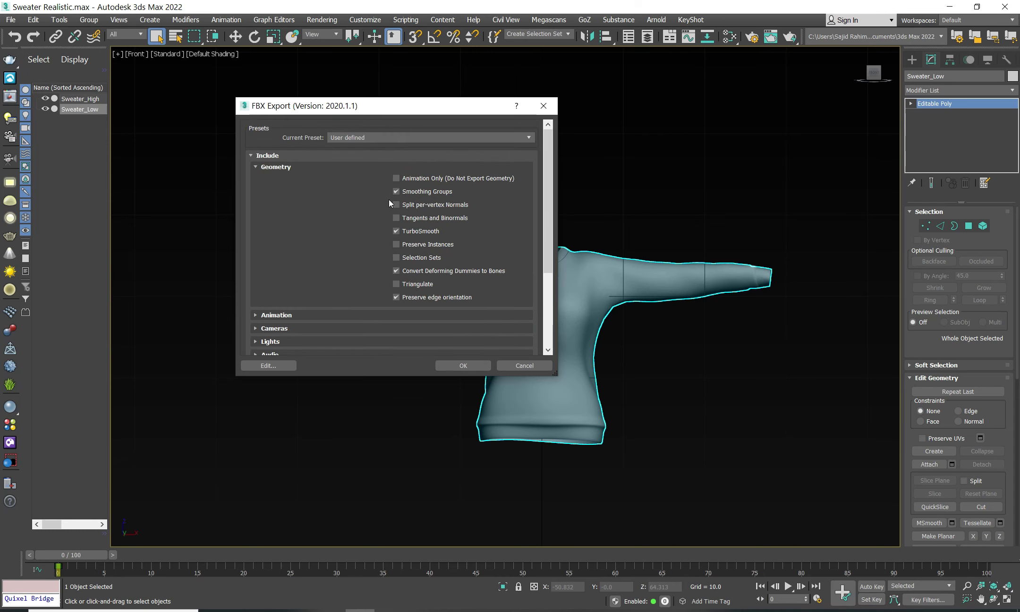
click(462, 366)
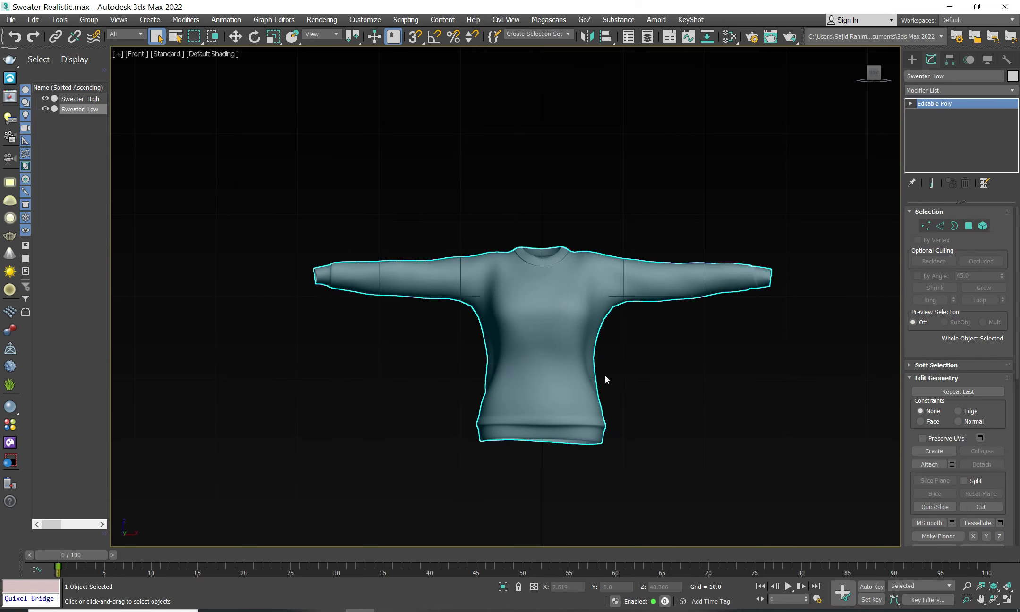
middle_drag(567, 309, 547, 318)
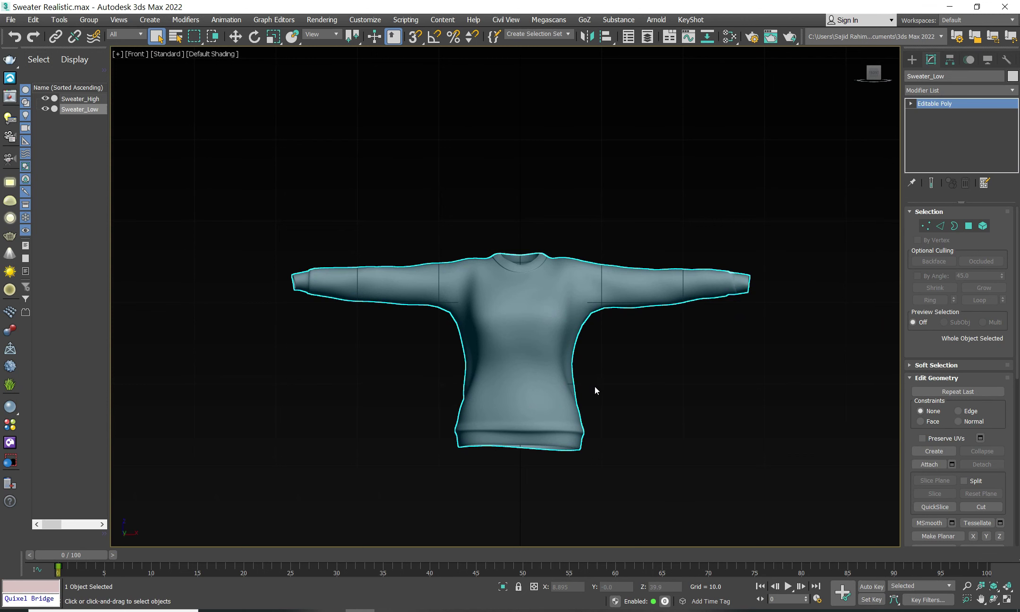
key(m)
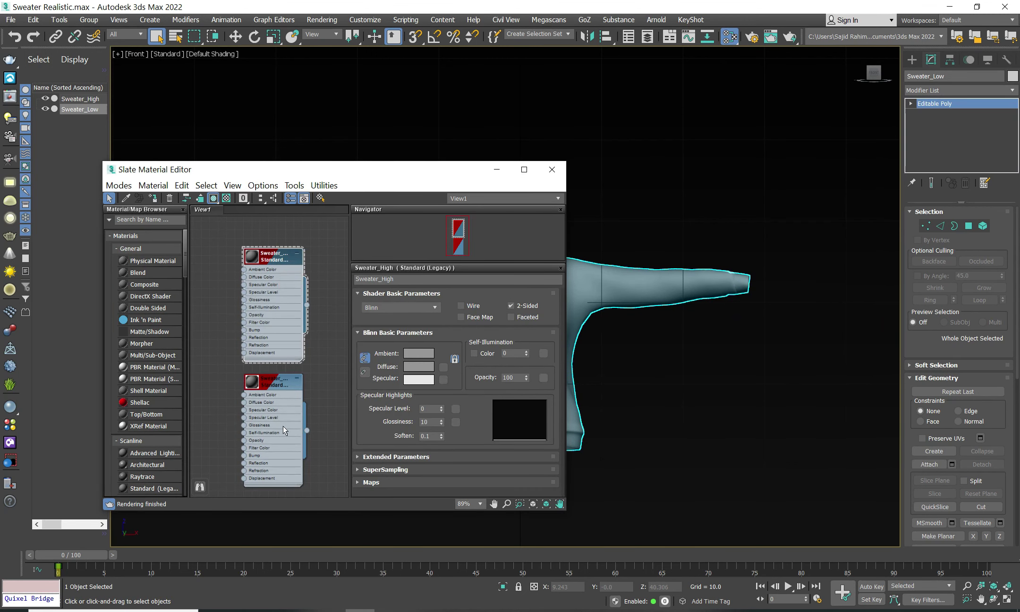
double_click(290, 284)
double_click(284, 430)
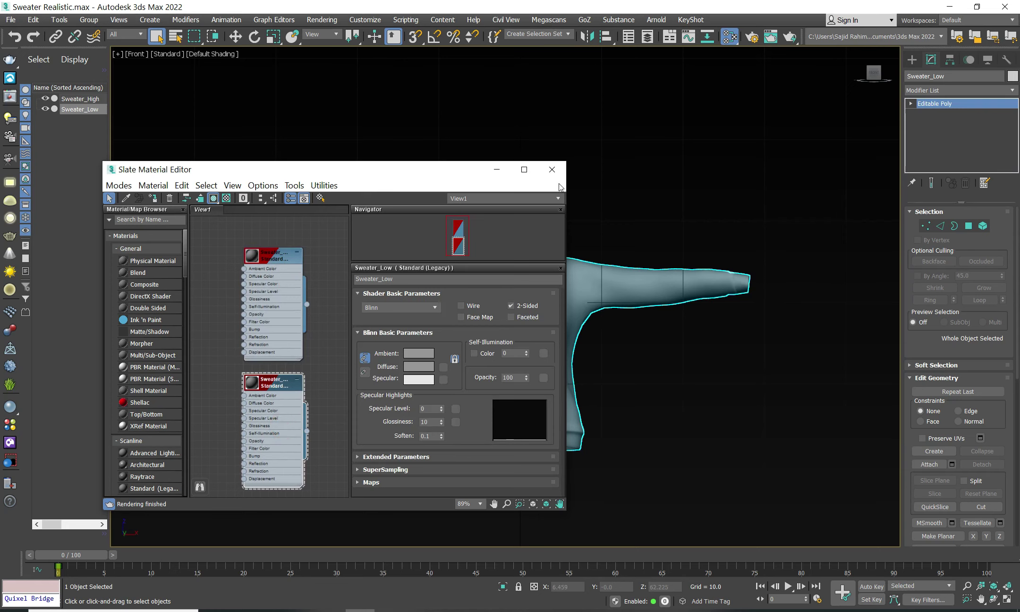
click(553, 169)
click(674, 178)
click(11, 19)
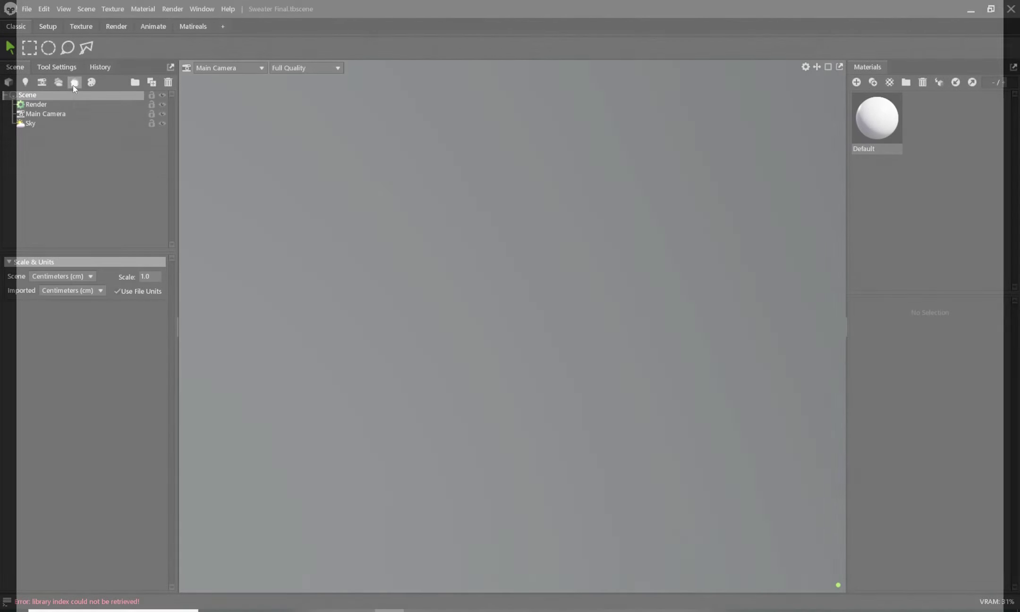
Step: Create Bake Project 1 and load Sweater_High.fbx and Sweater_Low.fbx from FBX Files From 3Ds Max
click(74, 83)
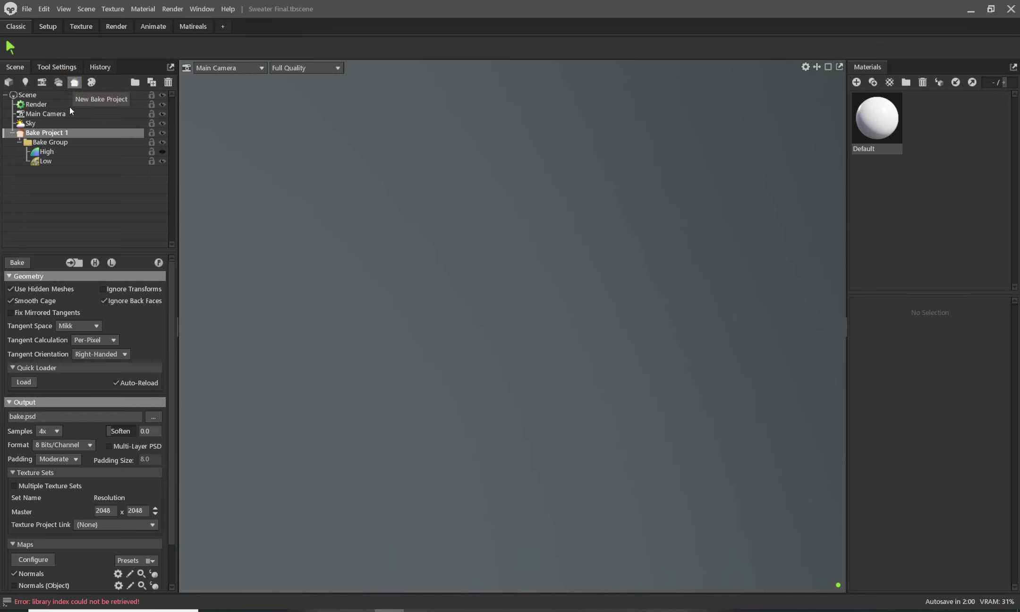
click(29, 385)
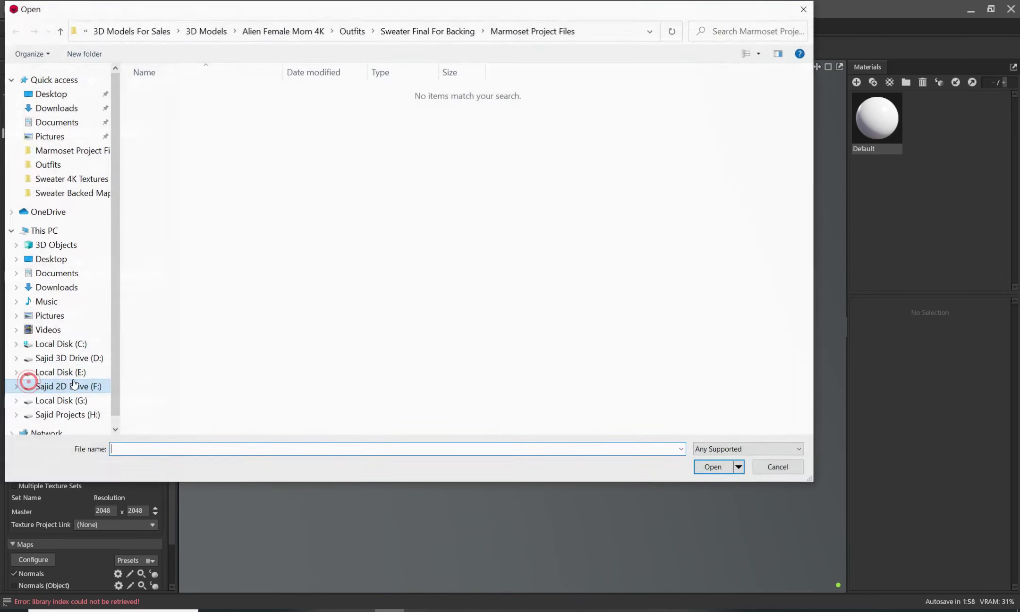
click(600, 30)
text(F:\3D Models For Sales\3D Models\Alien Female Mom 4K\Outfits\Sweater Final For Backing\FBX Files From 3Ds Max)
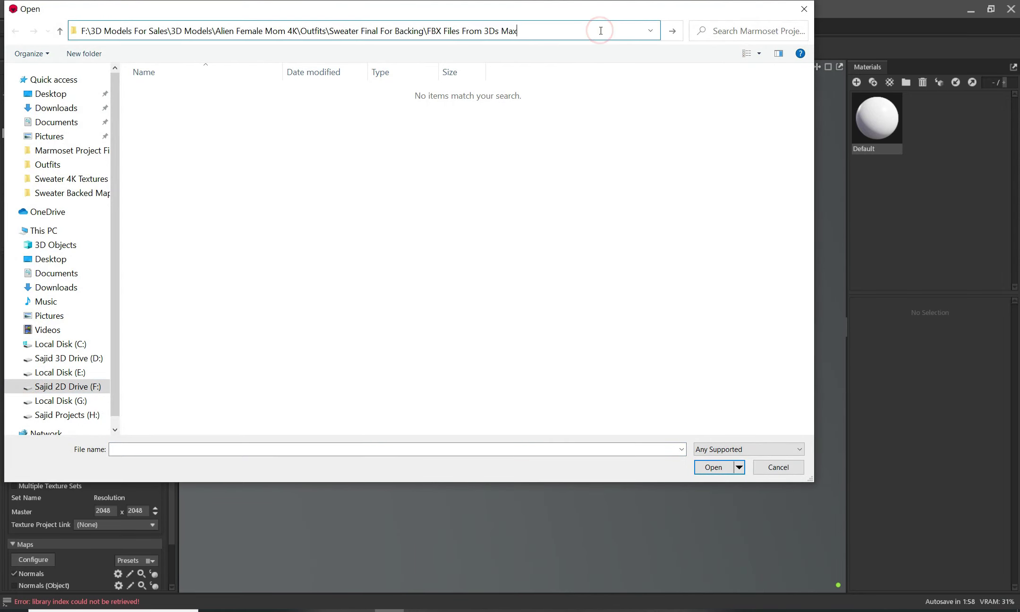
key(Return)
drag(122, 80, 244, 187)
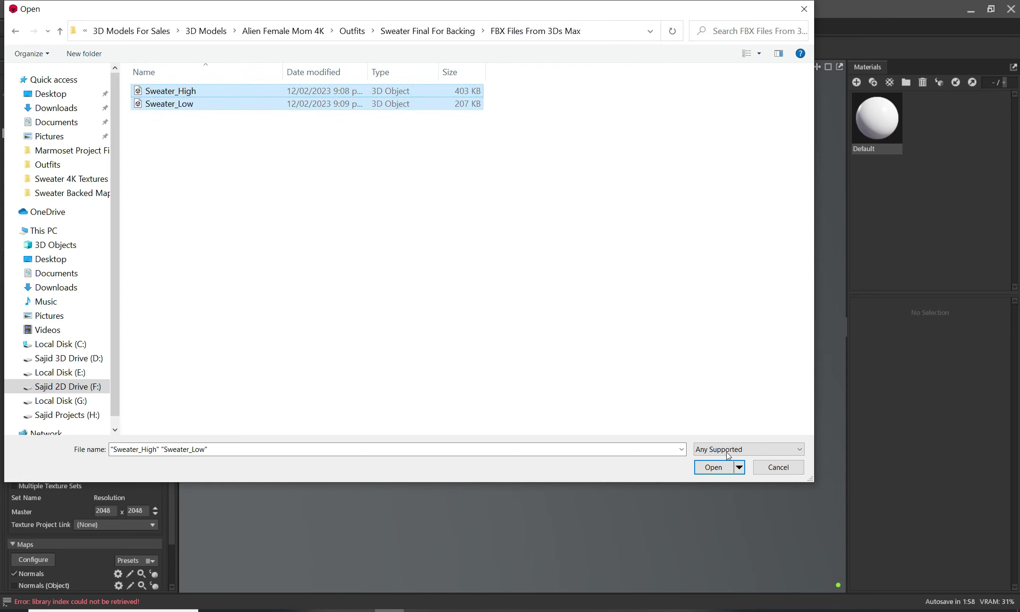
click(715, 467)
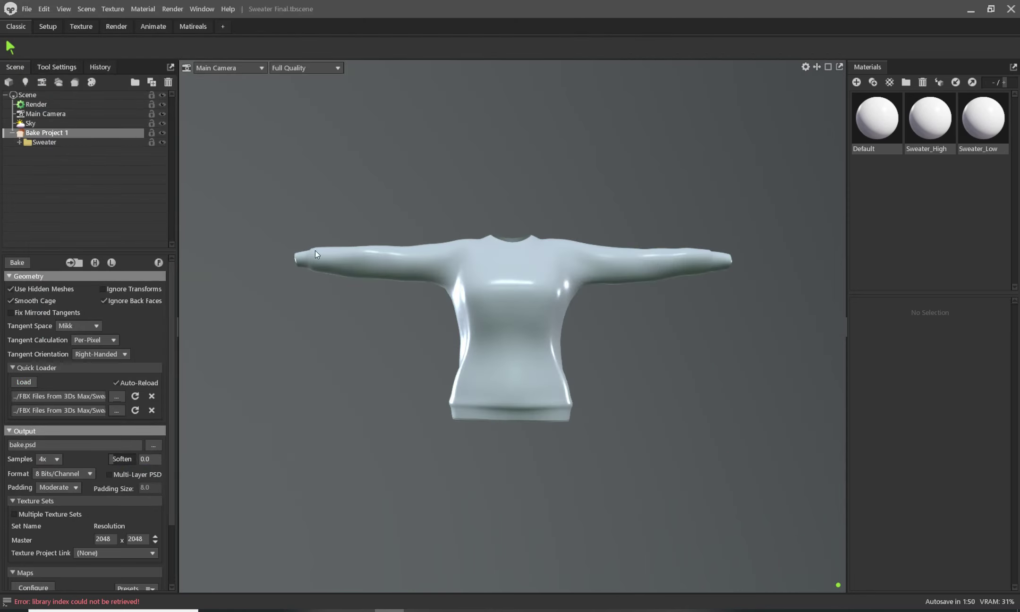
click(19, 142)
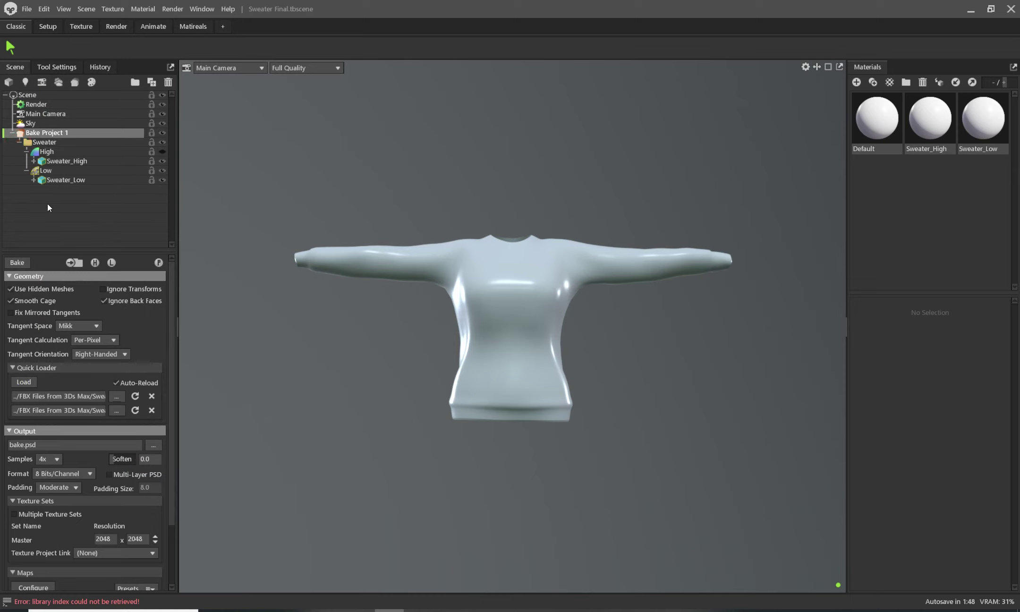
Step: Toggle the high- and low-poly sweater visibility to compare the two meshes
click(95, 262)
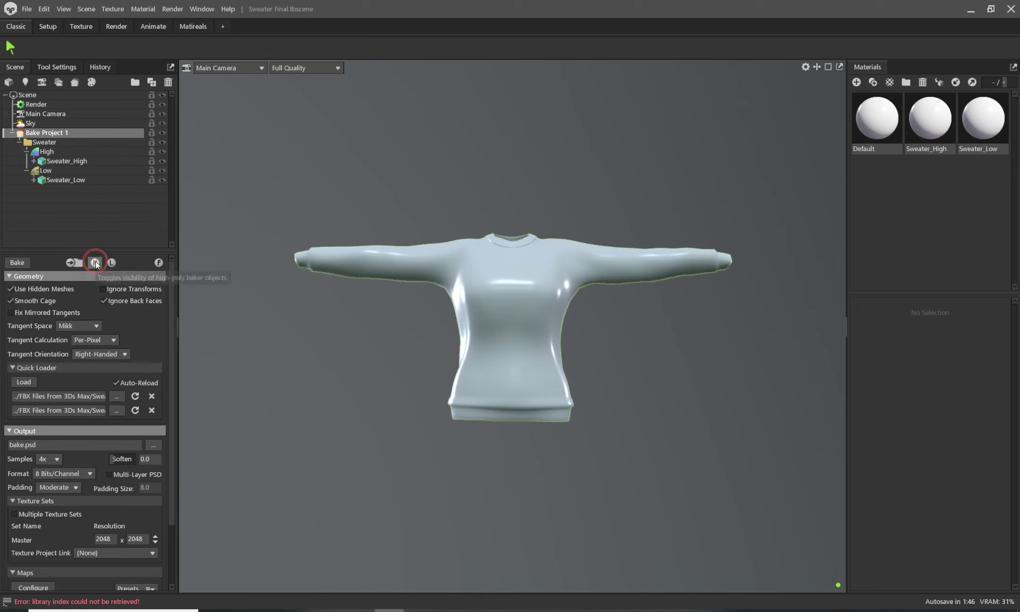
click(111, 263)
click(111, 262)
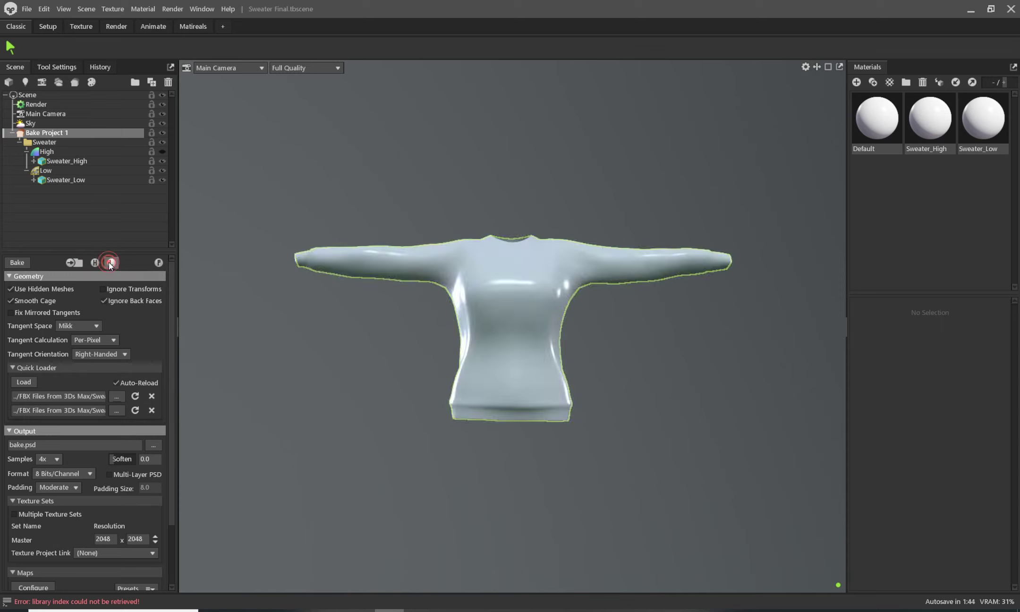
click(97, 262)
click(98, 262)
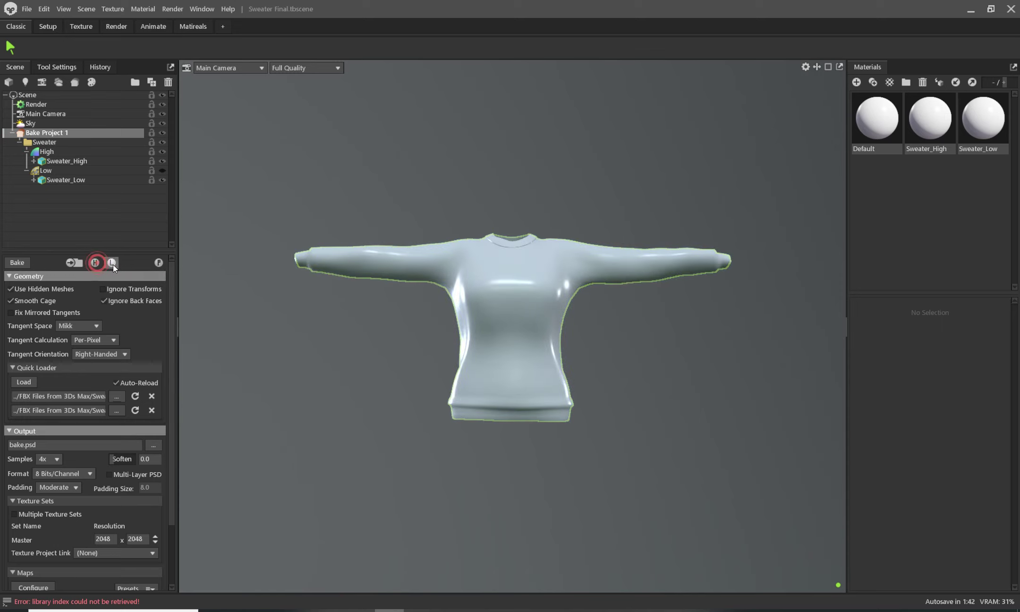
click(111, 263)
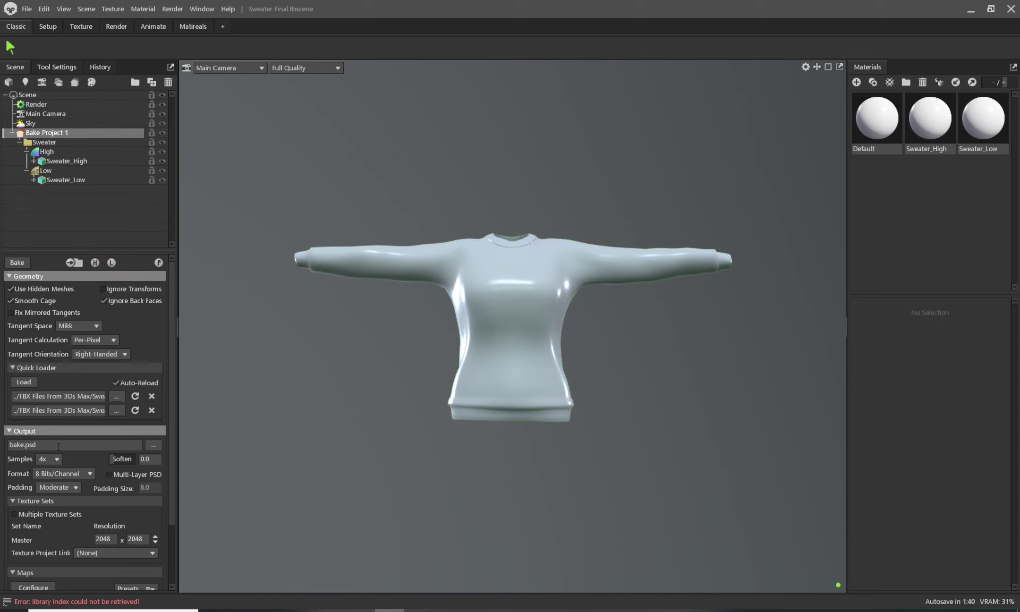
drag(169, 322, 172, 356)
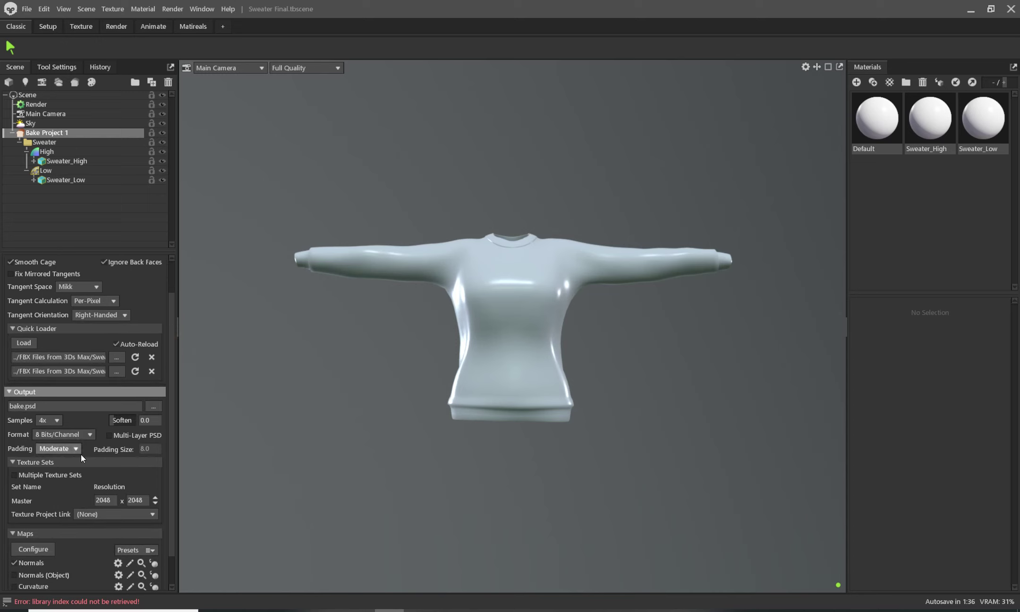
Step: Set the bake samples to 16x
click(53, 420)
click(52, 452)
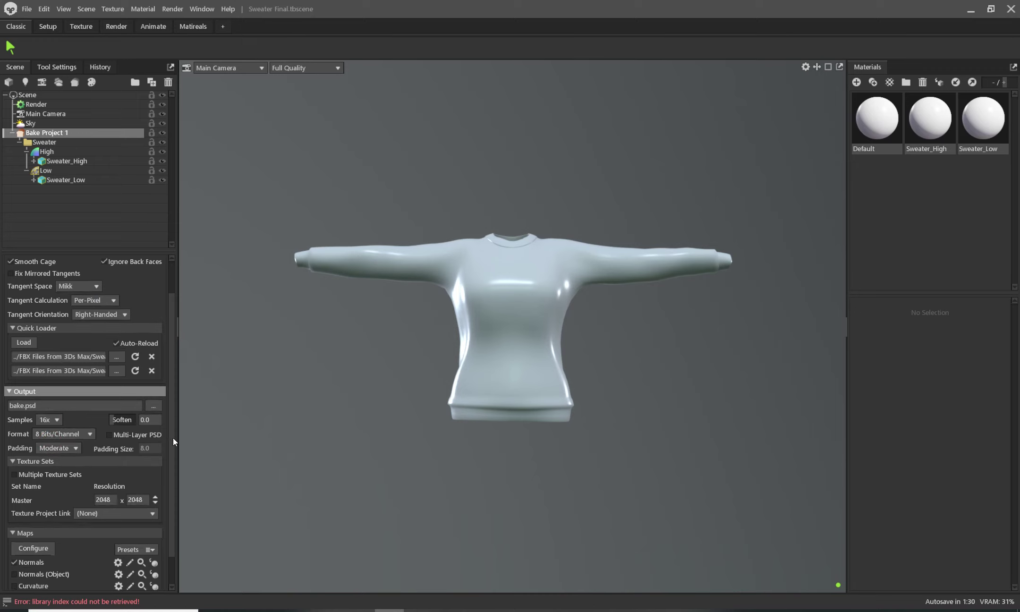
scroll(173, 437, down, 2)
scroll(173, 467, up, 1)
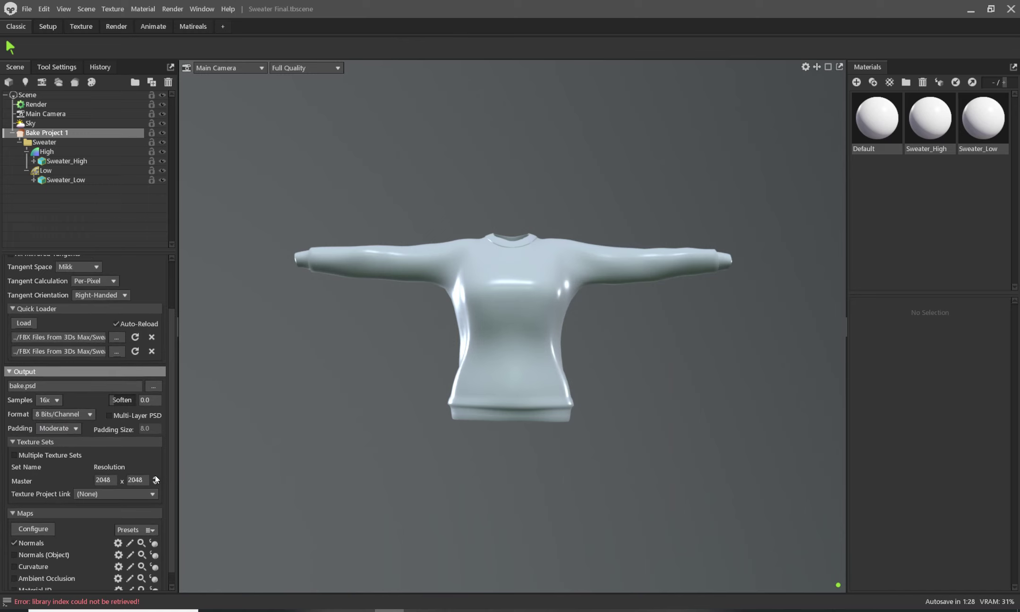
Step: Raise the bake output resolution to 4096 x 4096
click(155, 477)
scroll(171, 445, up, 2)
scroll(171, 414, up, 2)
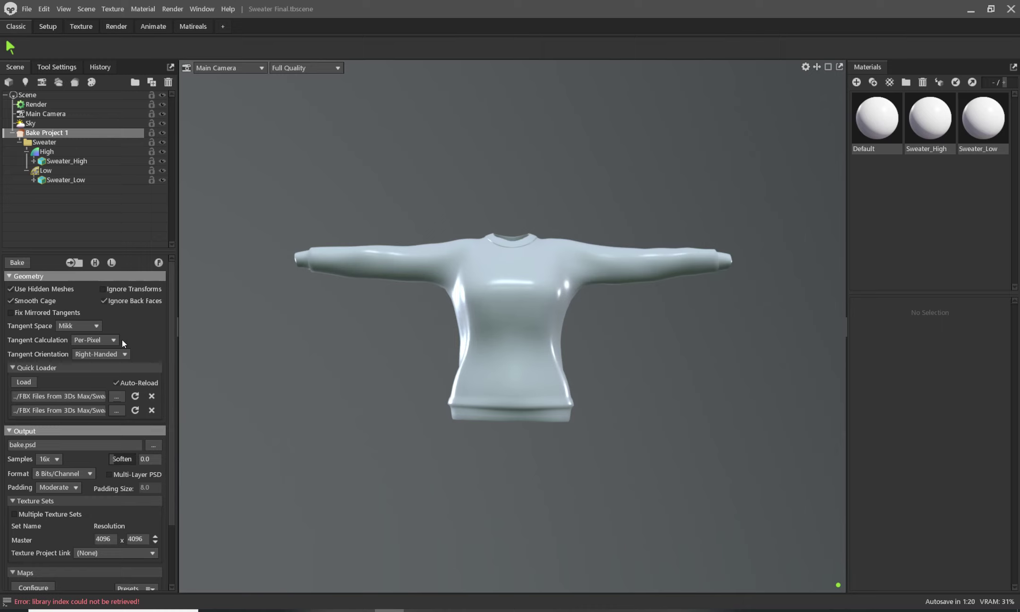
scroll(172, 314, down, 2)
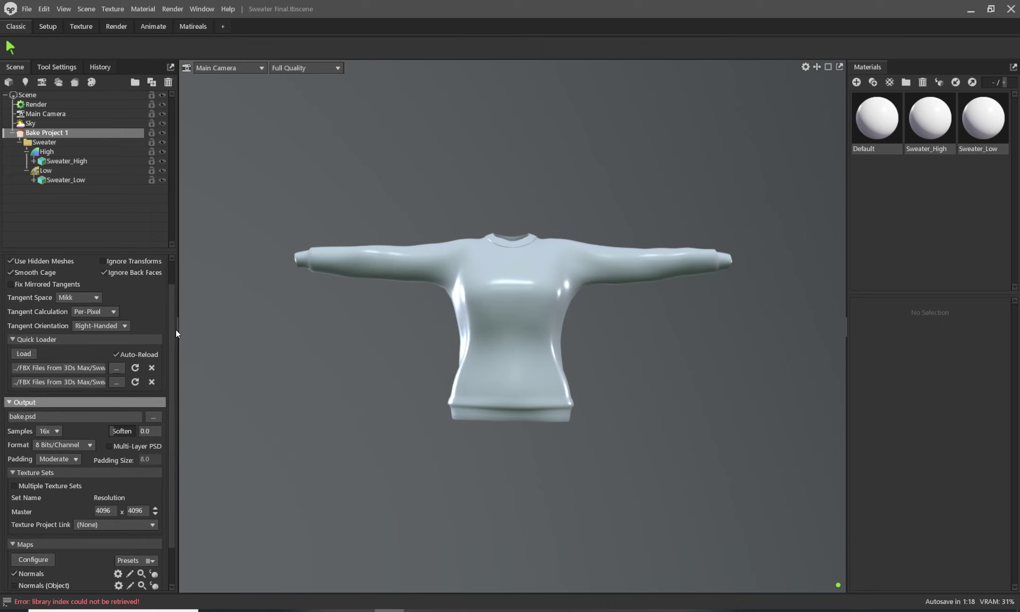
scroll(178, 342, down, 1)
scroll(176, 359, down, 1)
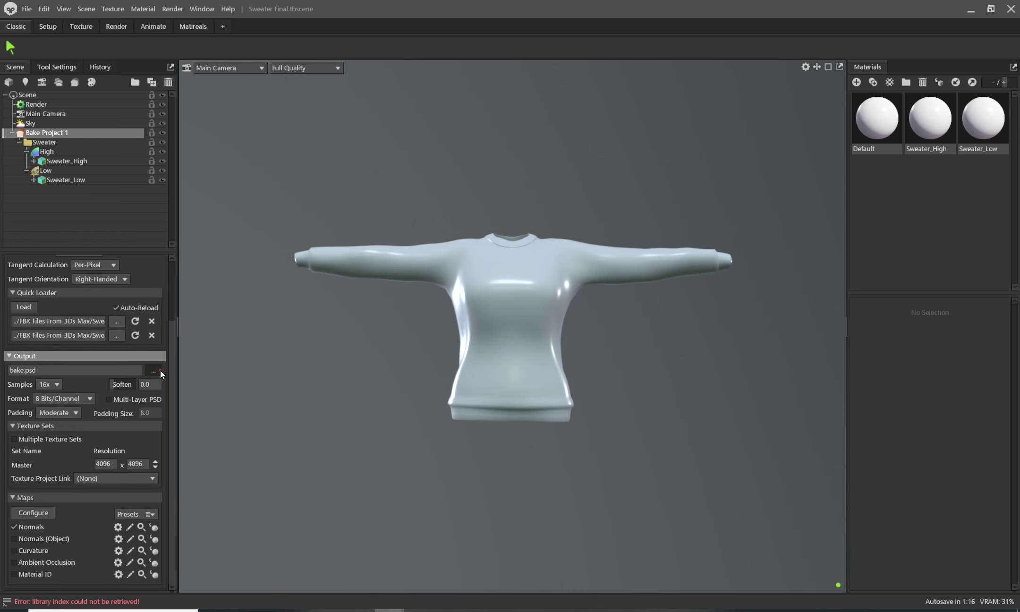
click(161, 370)
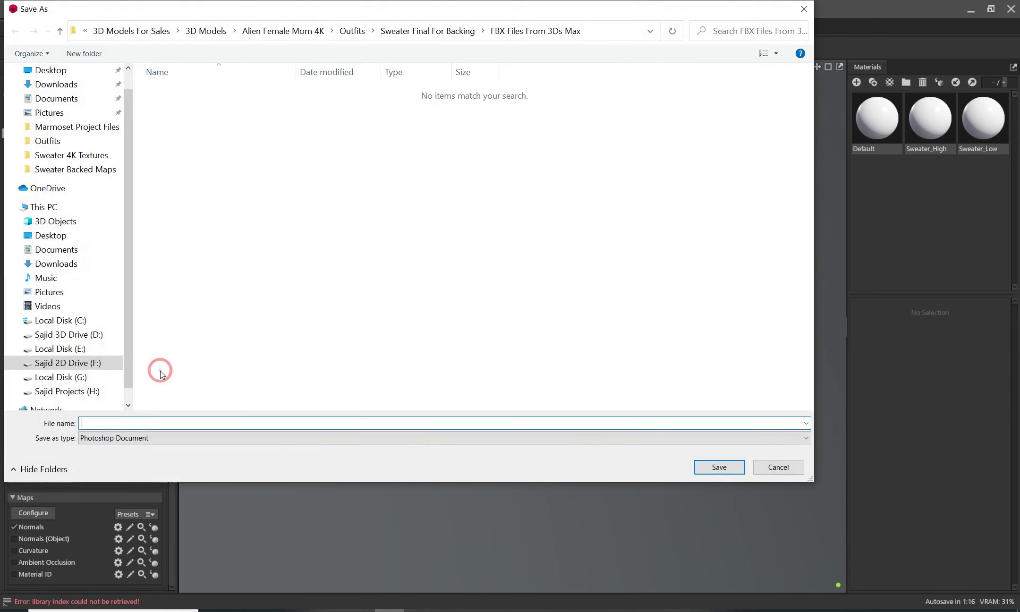
Step: Create and open a new 'Sweater Maps' folder inside Sweater Final For Backing
click(610, 34)
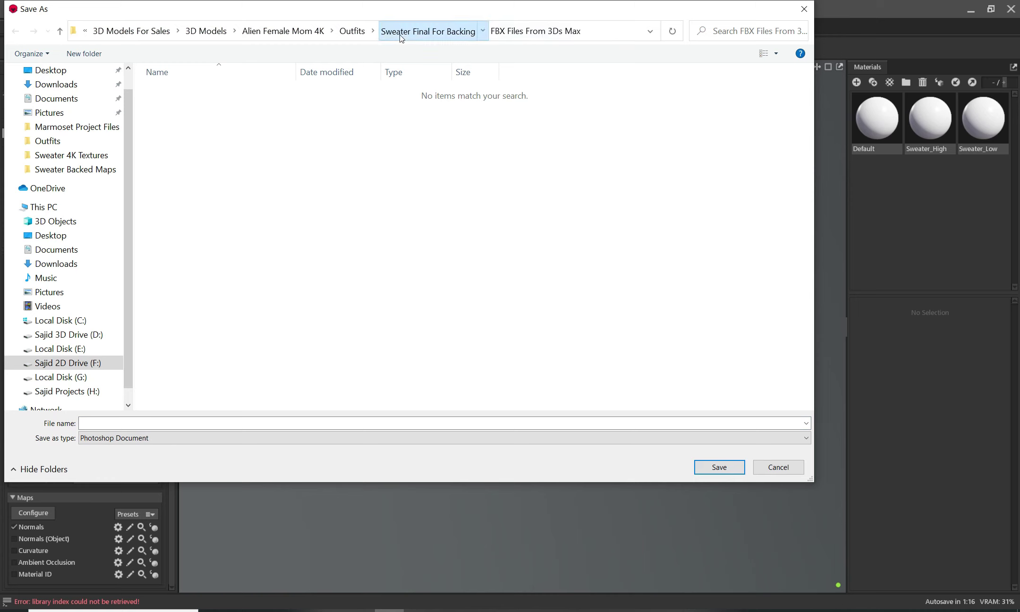
click(415, 31)
click(258, 319)
right_click(276, 270)
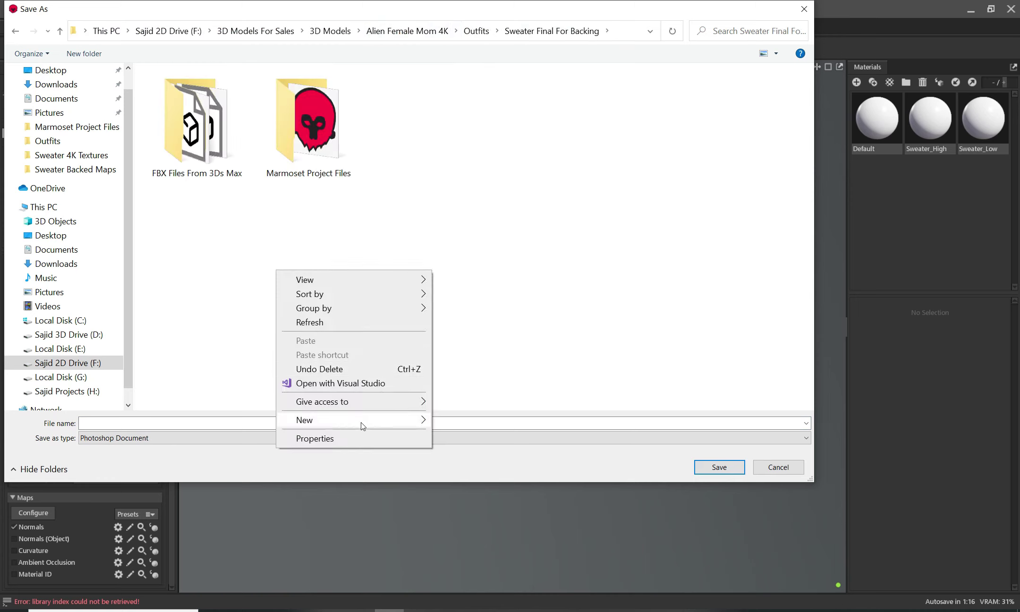
click(360, 422)
click(461, 422)
text(Sw)
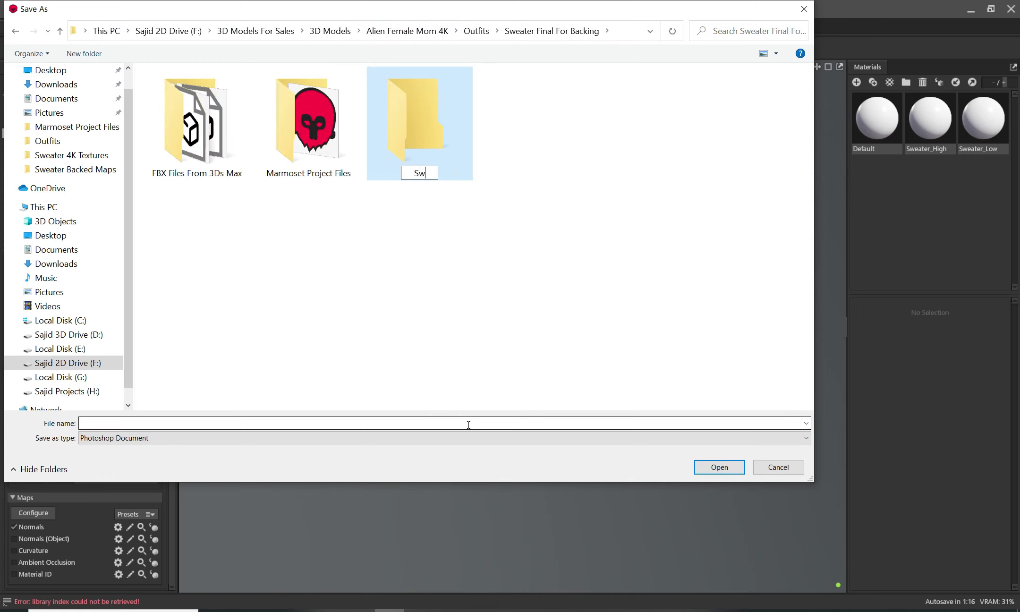
text(eater )
text(M)
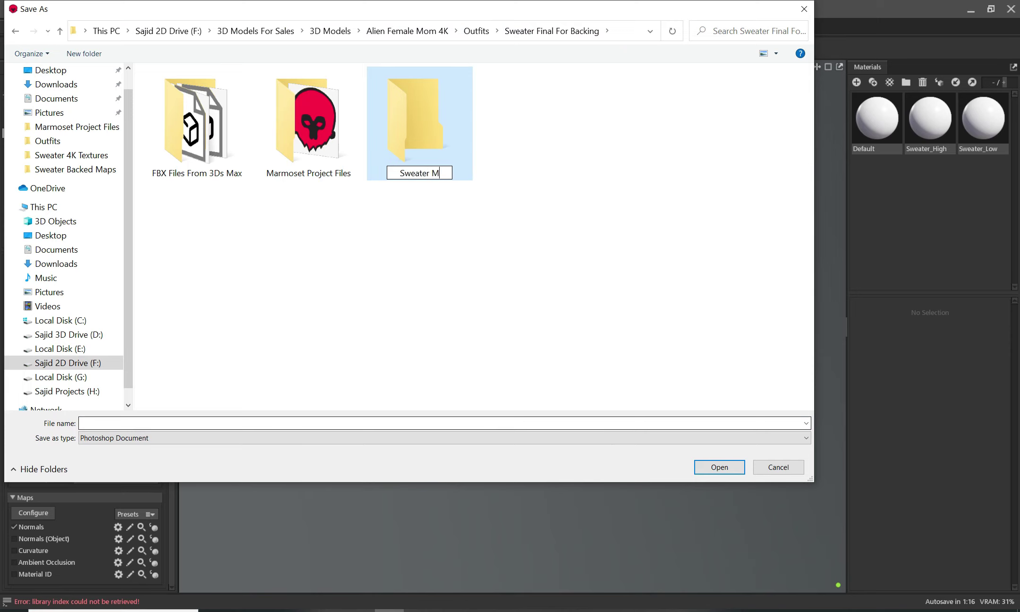
text(aps)
click(535, 276)
double_click(421, 123)
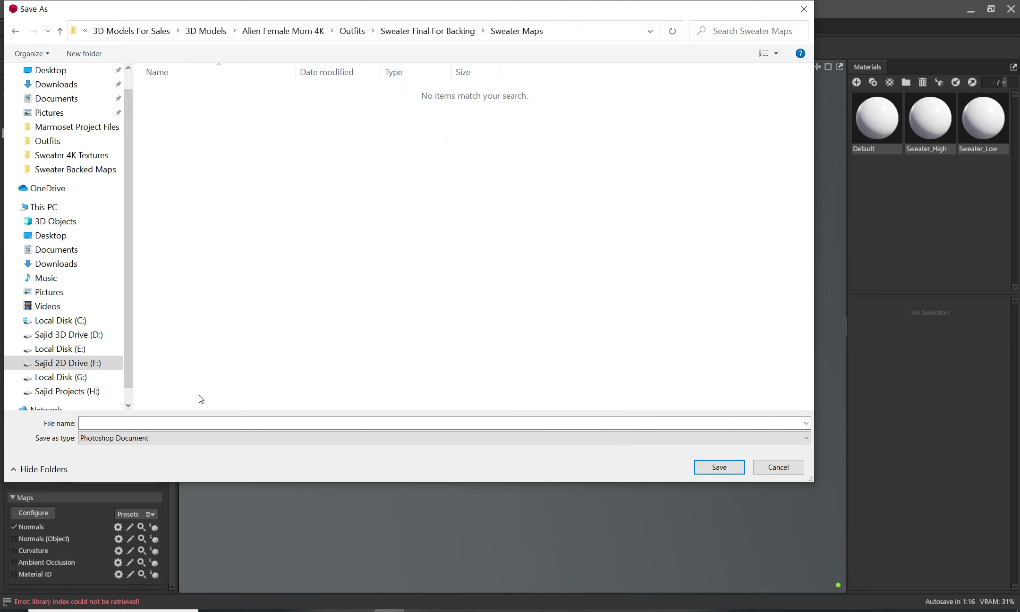
Step: Save the bake output as a JPEG Image named 'Sweater'
click(181, 438)
click(151, 477)
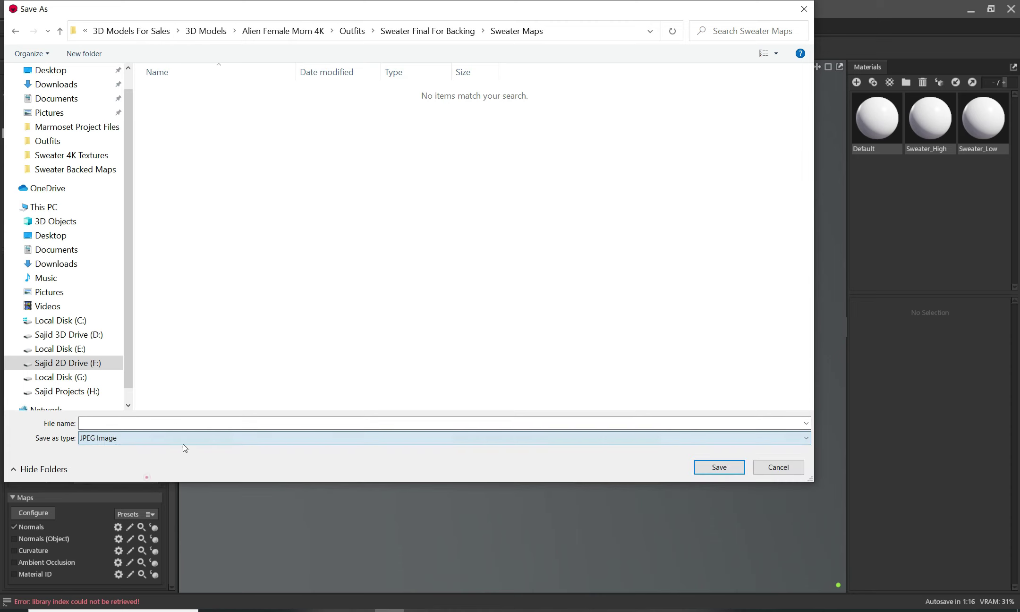
click(109, 422)
text(Sweater)
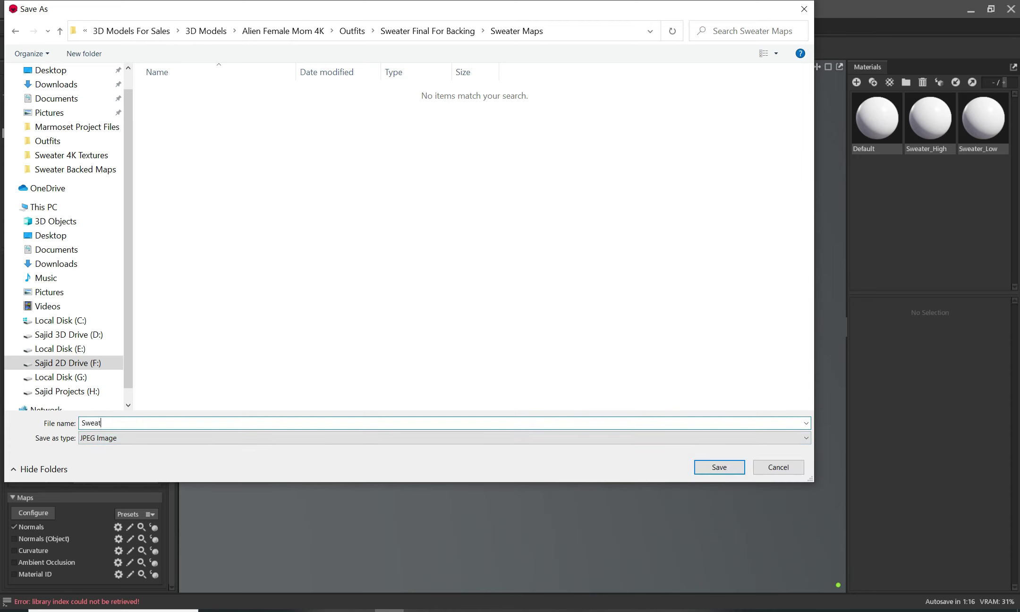
click(722, 468)
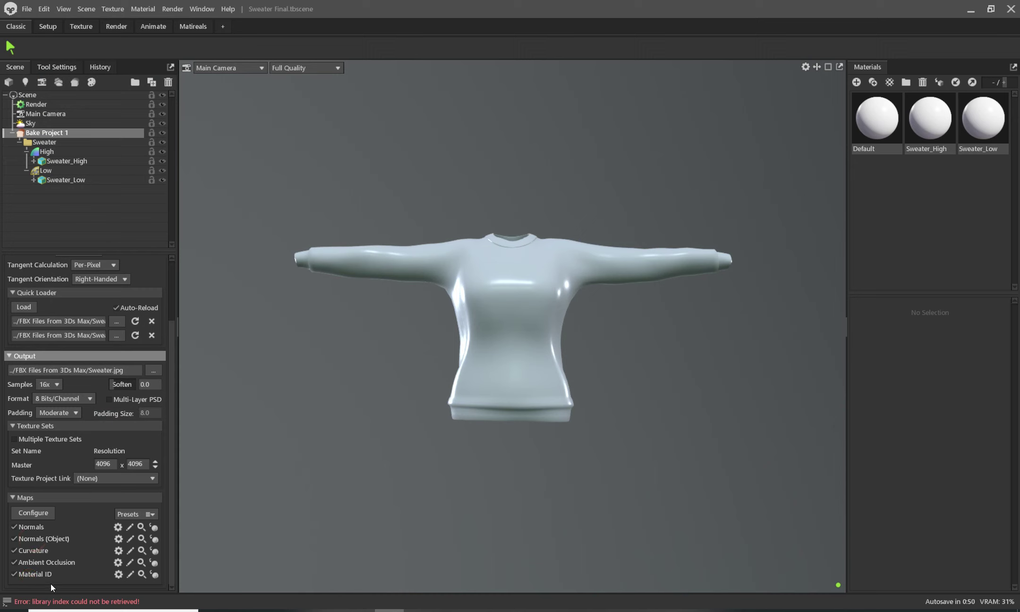
Step: Enable the Albedo, Specular, Roughness, UV Island and Height maps in Configure Maps
click(43, 511)
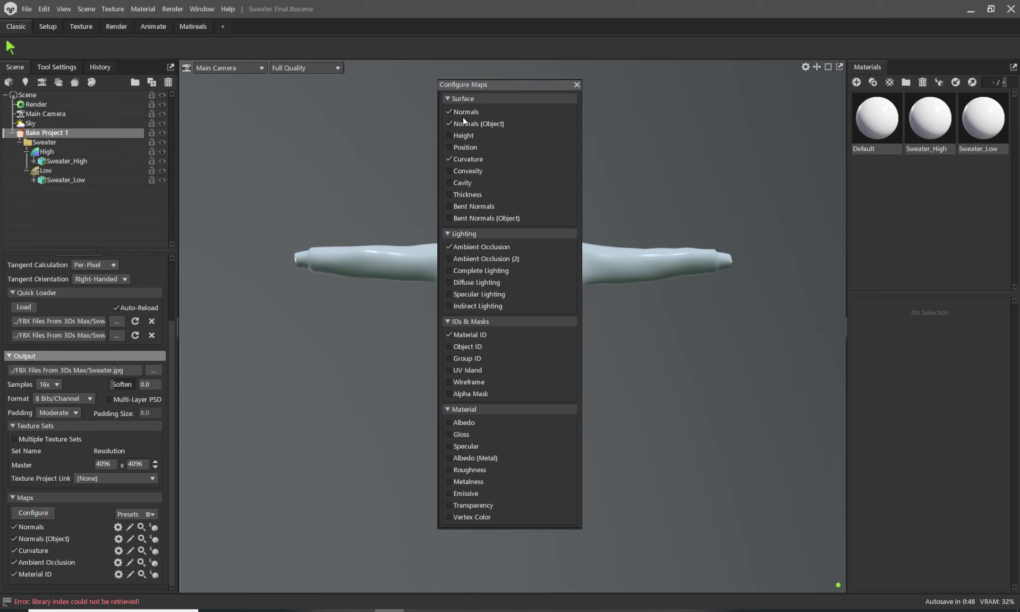
click(463, 427)
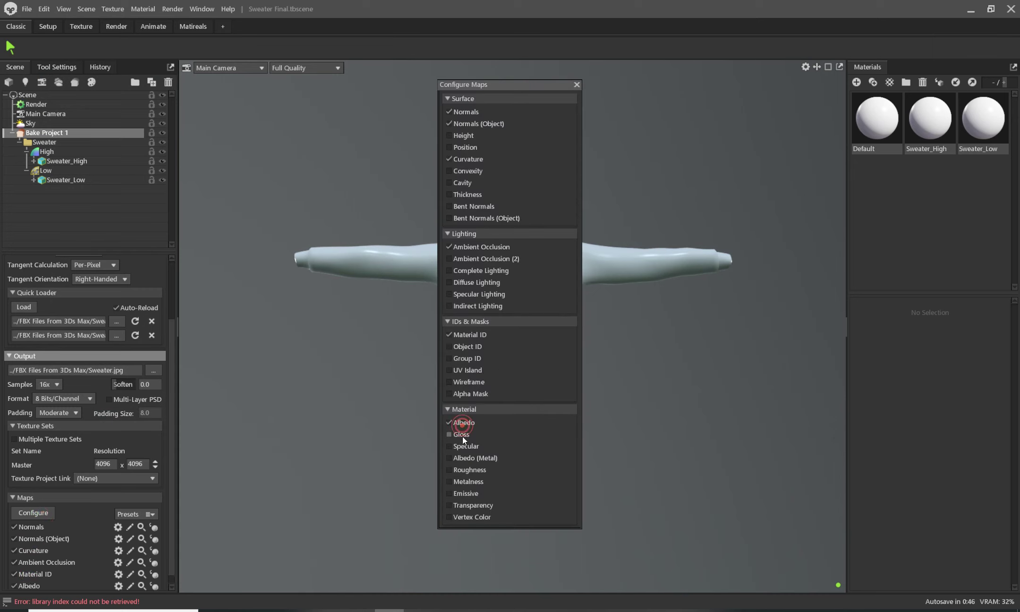
click(462, 446)
click(462, 471)
click(451, 370)
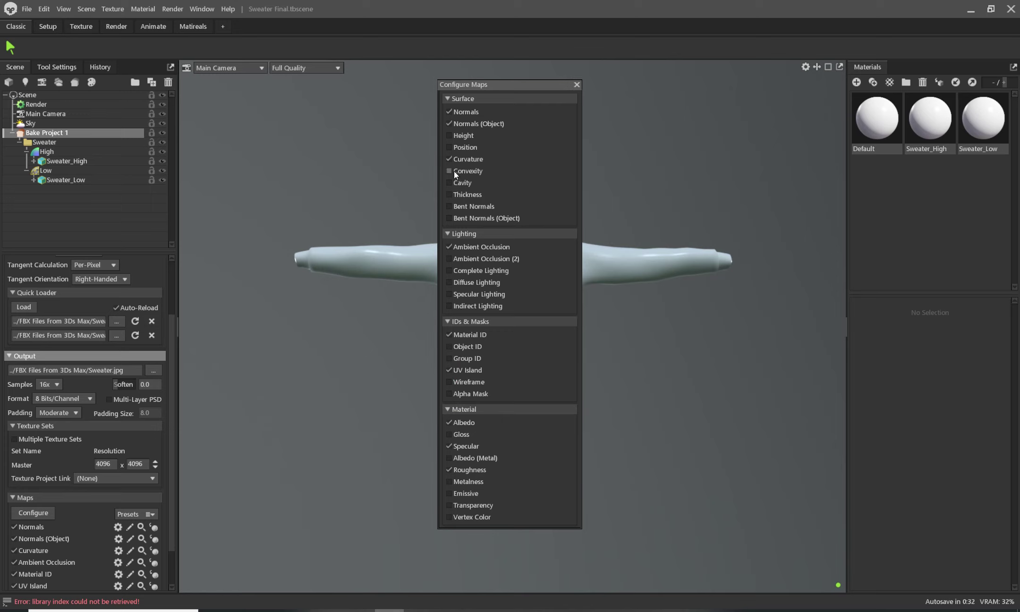
click(450, 136)
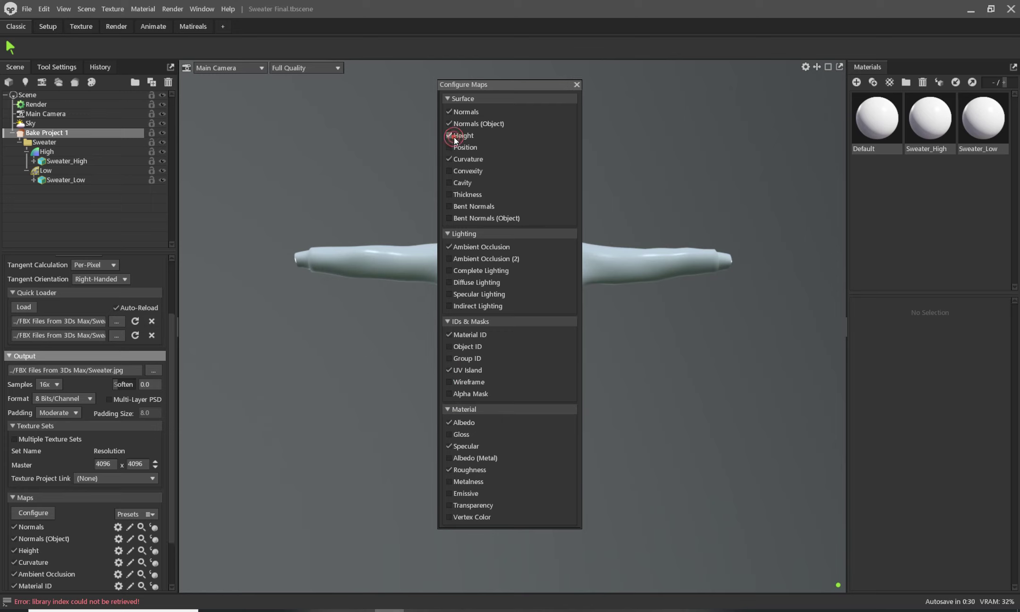
click(576, 85)
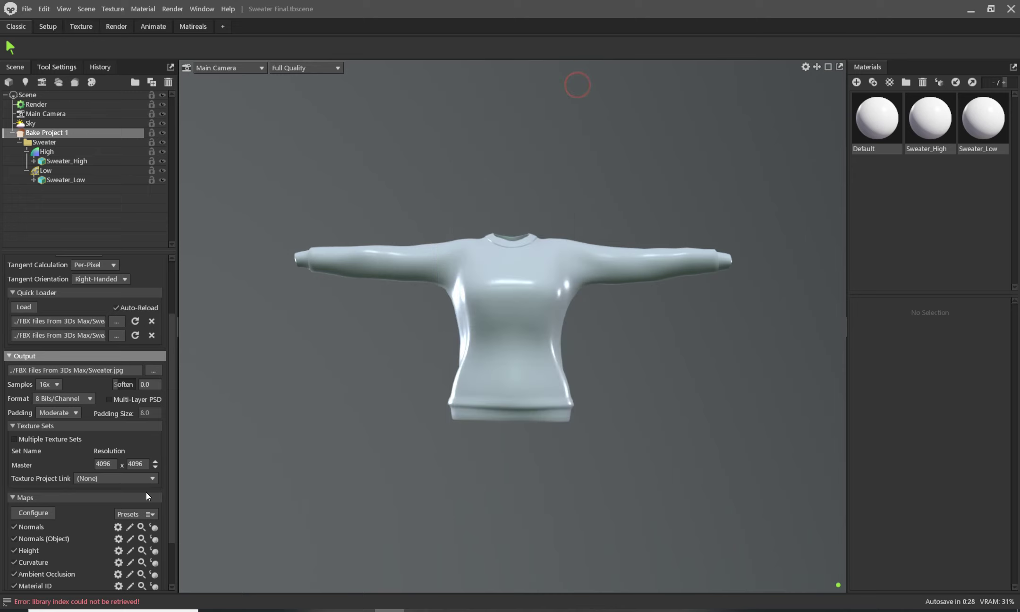
click(173, 406)
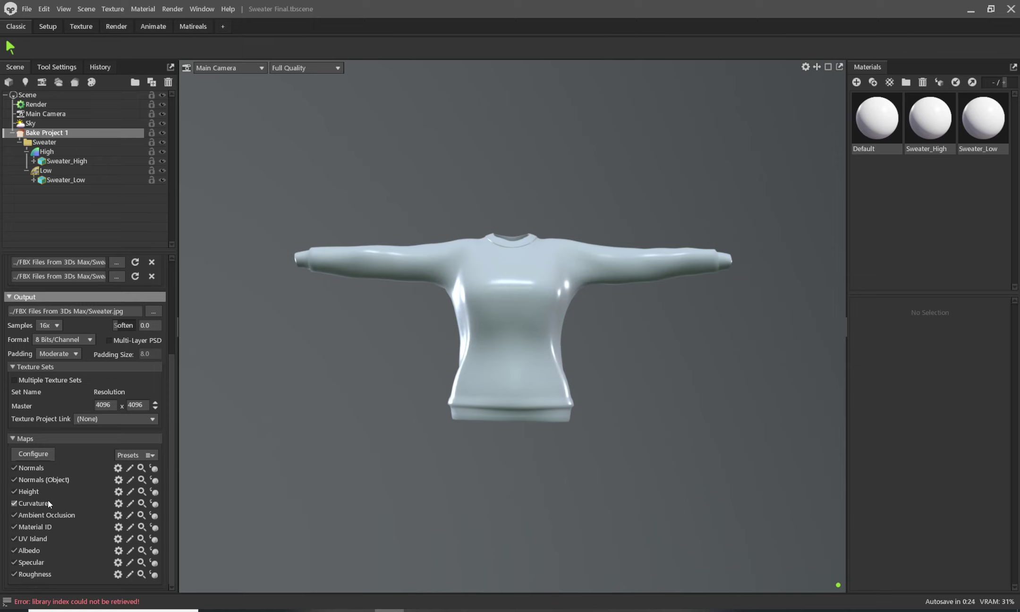
drag(168, 401, 173, 284)
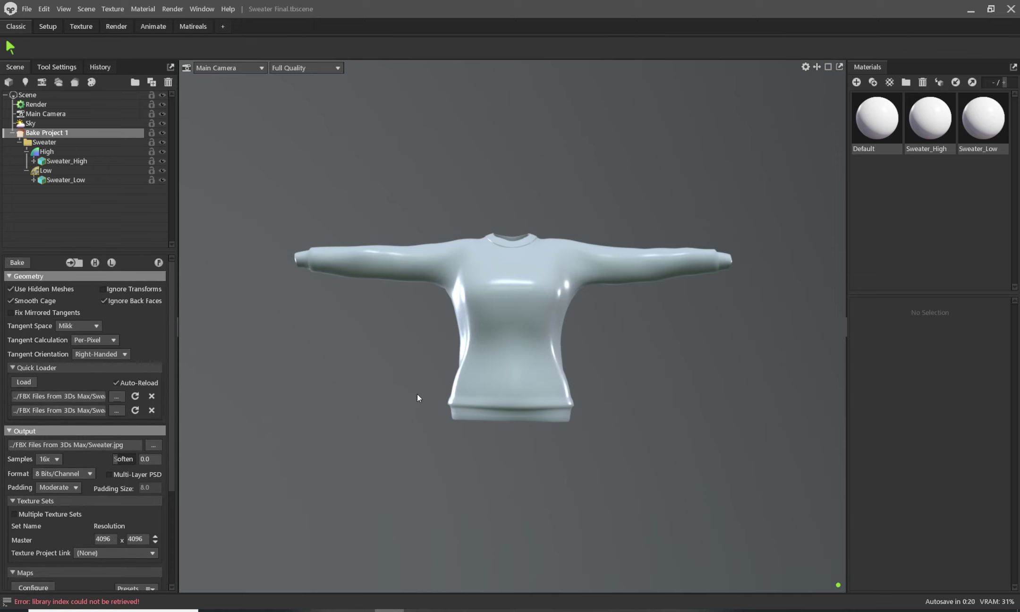
Step: Use Save Scene As to store the scene as 'Sweater Final Backup'
click(43, 7)
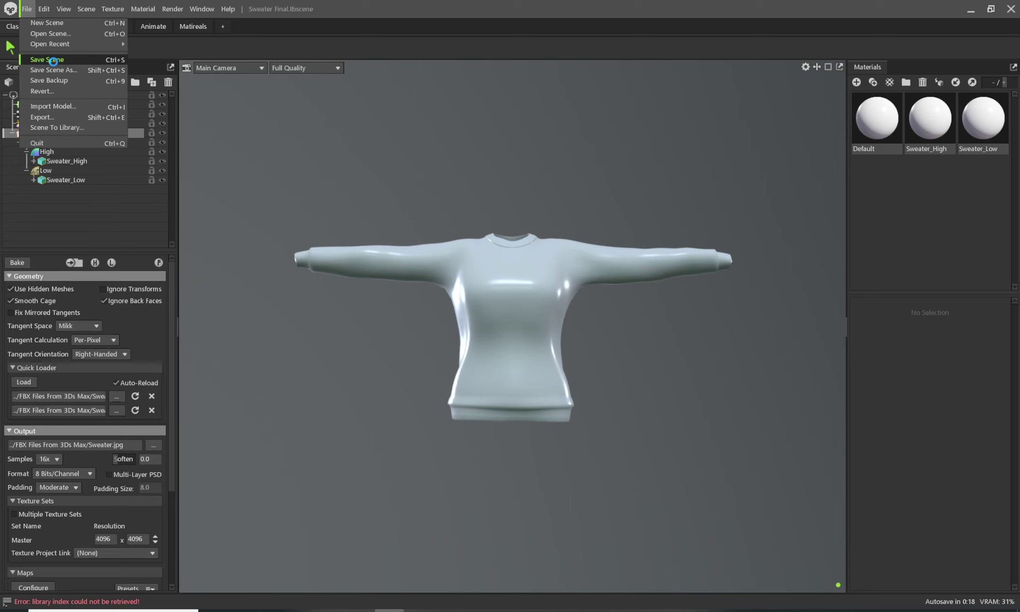
click(54, 63)
click(27, 10)
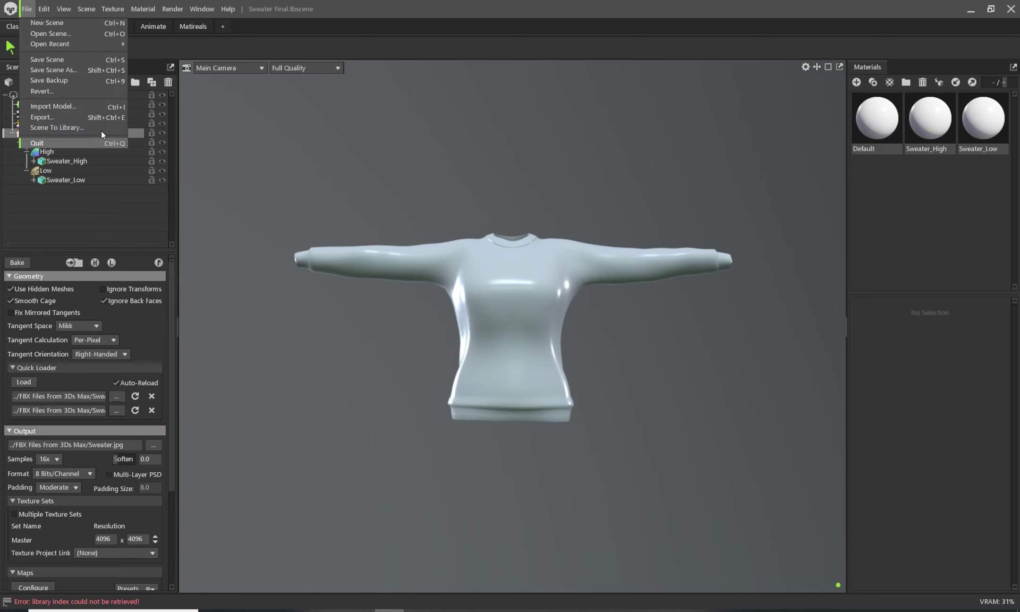
click(90, 69)
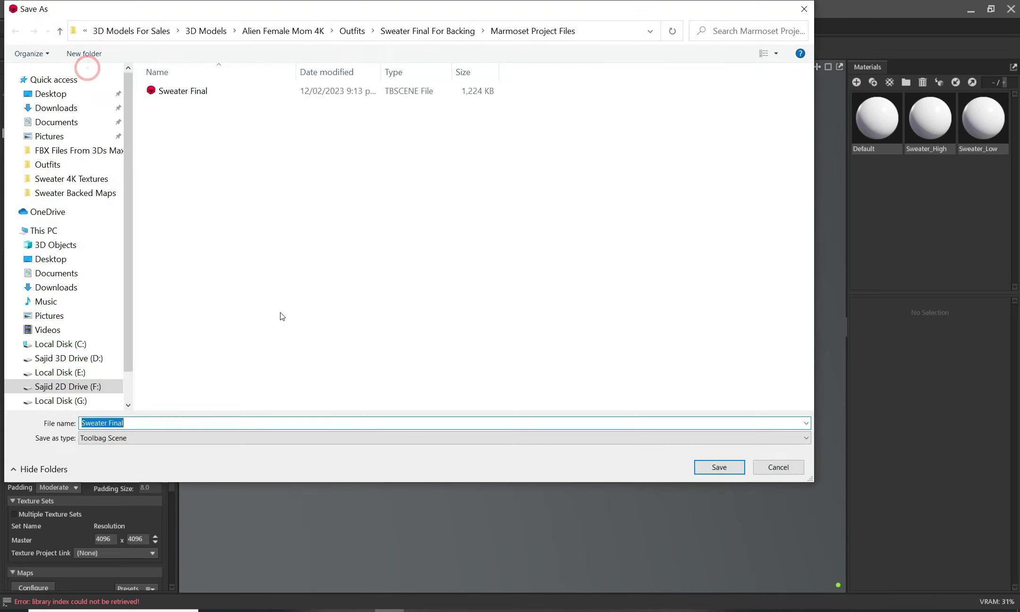
click(172, 424)
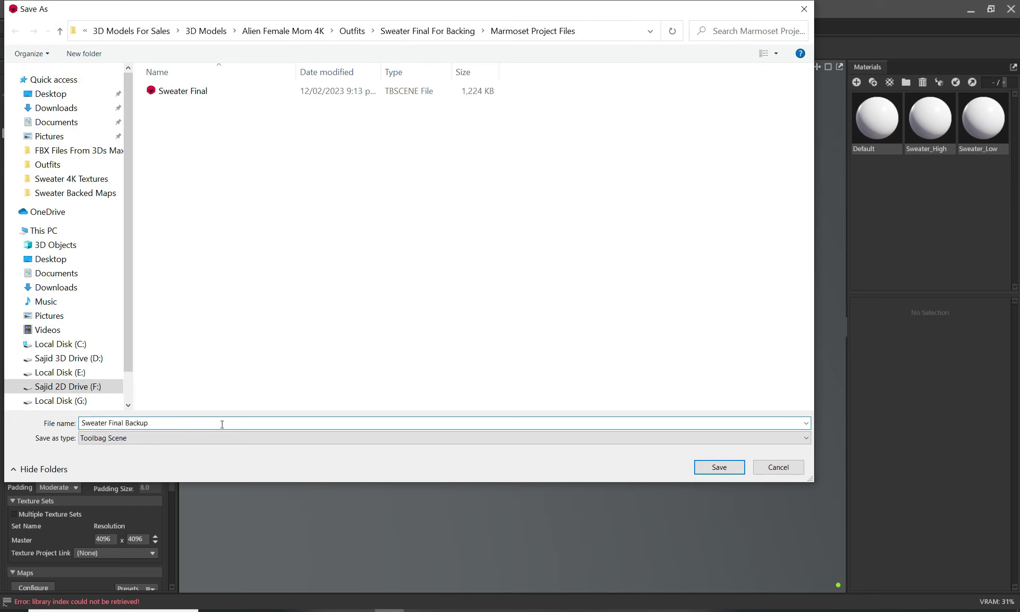
click(726, 469)
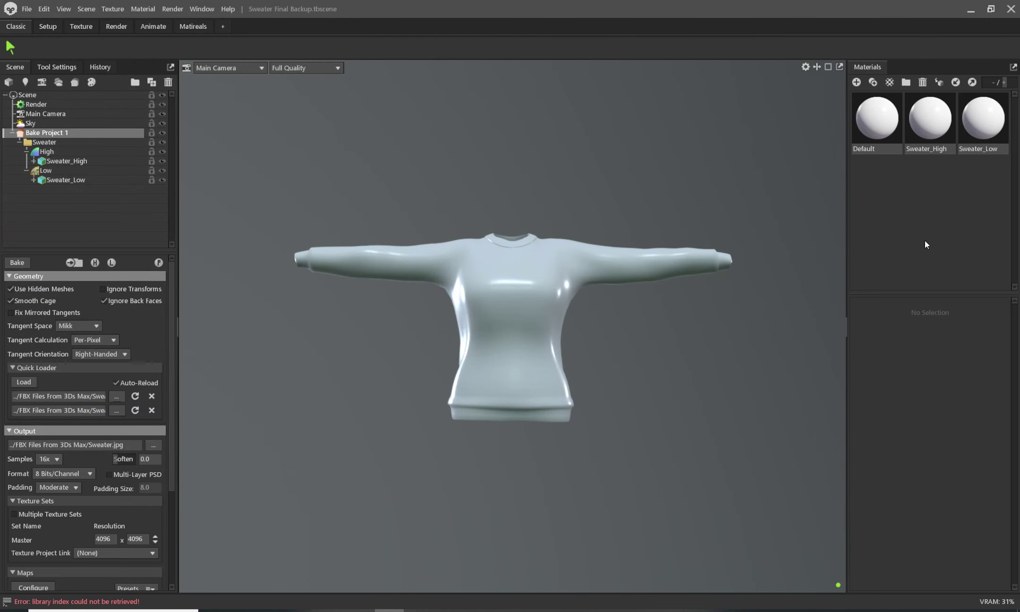
click(929, 118)
click(961, 196)
Step: Switch to the materials workspace and show only the high-poly sweater
click(191, 27)
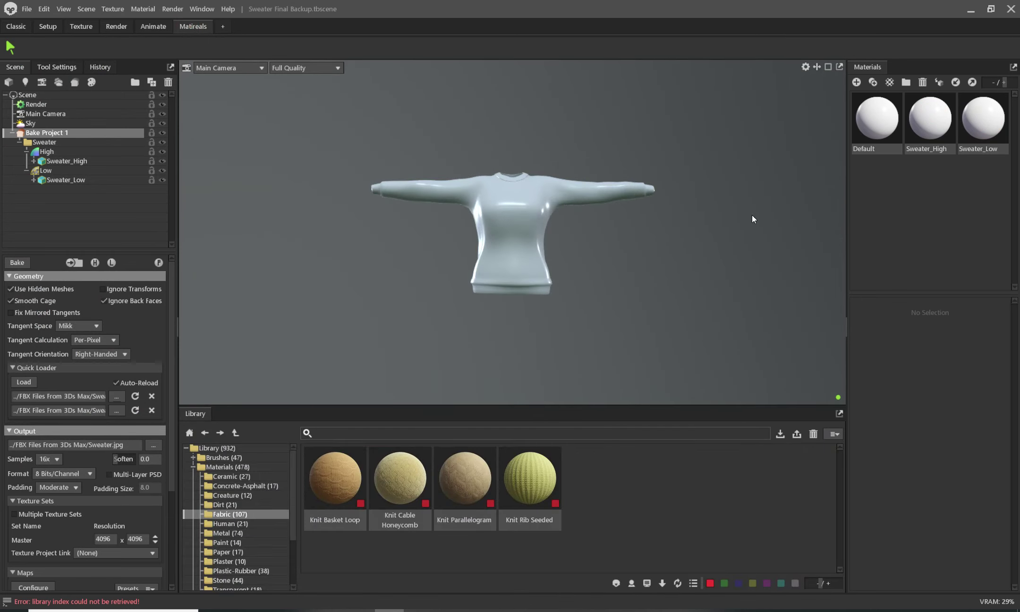
click(95, 262)
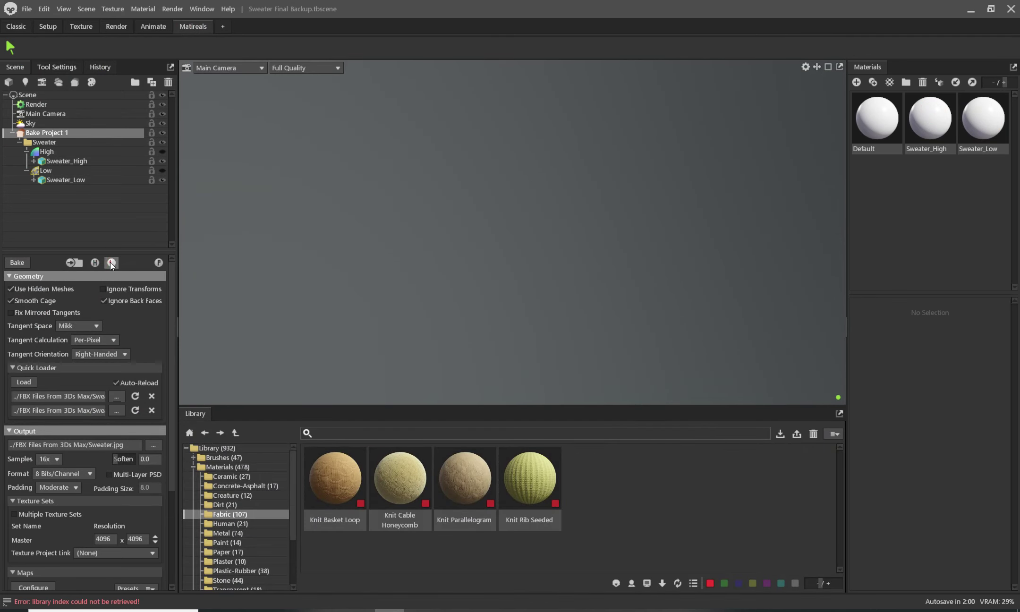
click(111, 262)
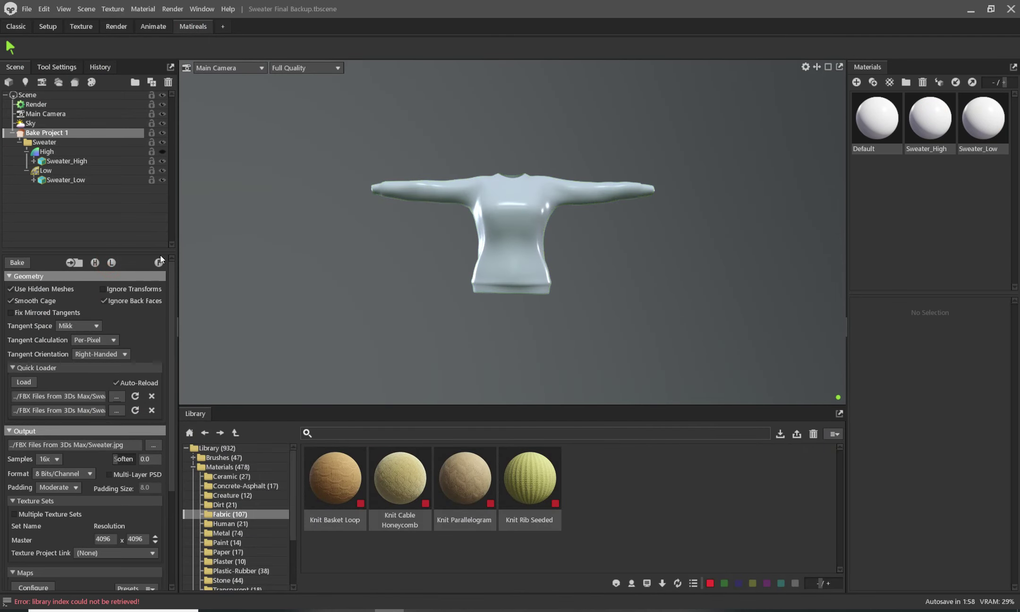
click(111, 263)
Step: Filter the Fabric library to red-tagged knits and add Knit Rib Seeded to the scene materials
click(710, 586)
scroll(554, 502, down, 3)
scroll(567, 517, down, 5)
scroll(567, 517, down, 3)
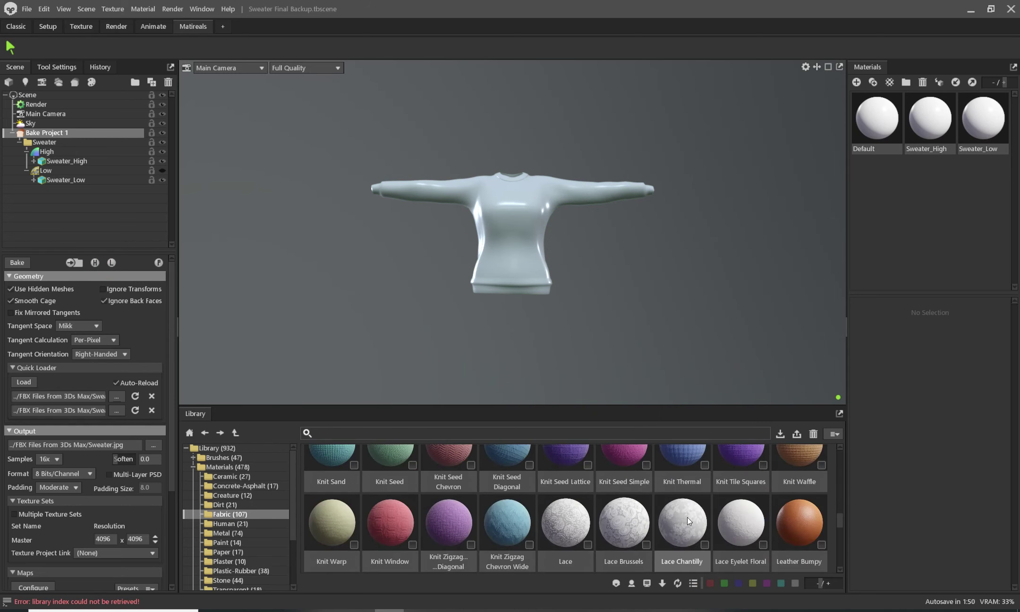
click(715, 585)
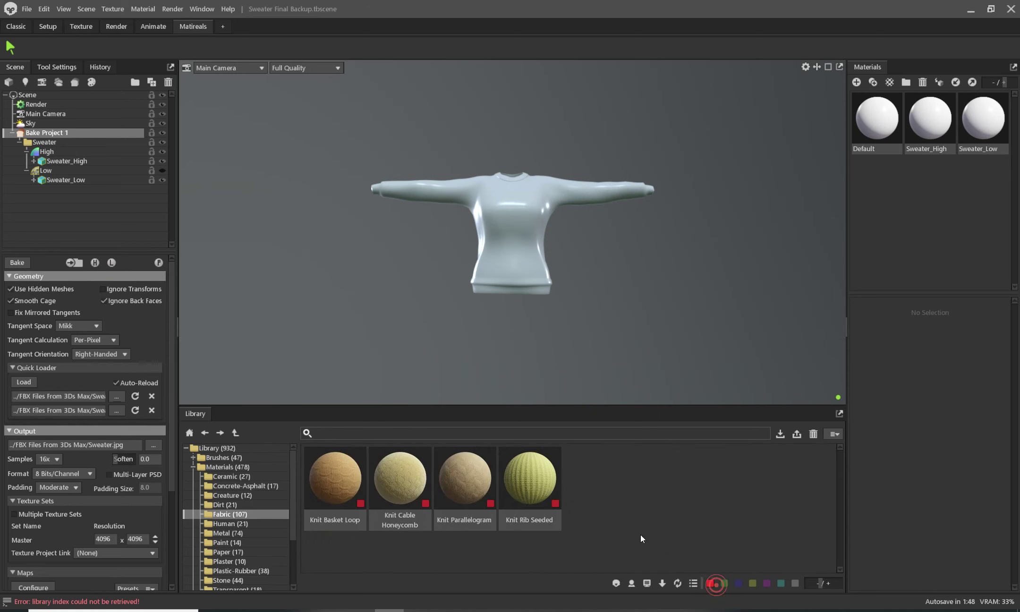
drag(676, 460, 928, 203)
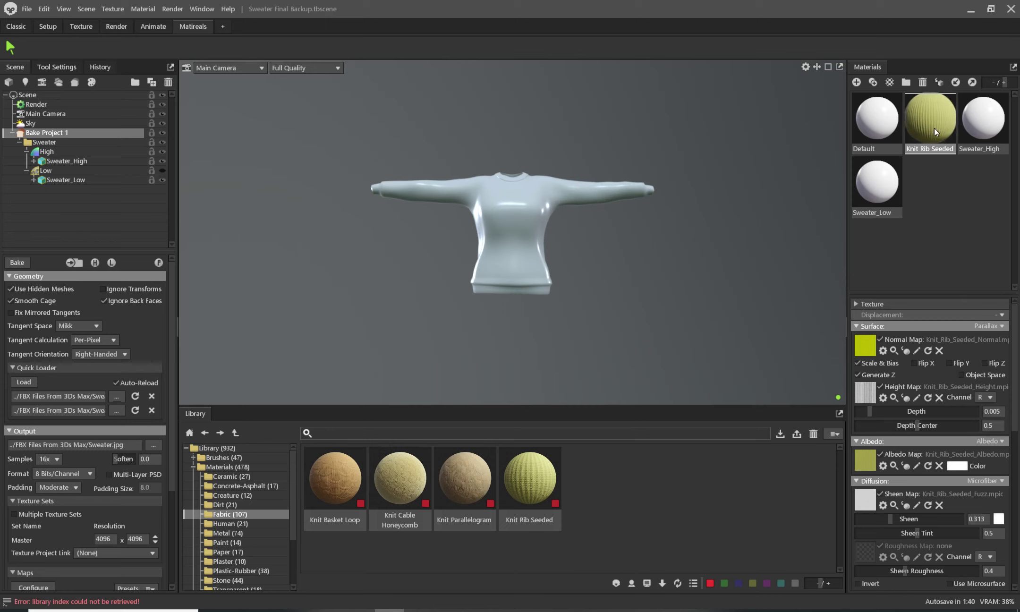
Step: Apply Knit Rib Seeded to the sweater and tint its albedo colour orange (fe942e)
mouse_move(934, 128)
mouse_down()
mouse_move(511, 276)
mouse_move(498, 212)
mouse_up()
scroll(499, 211, up, 5)
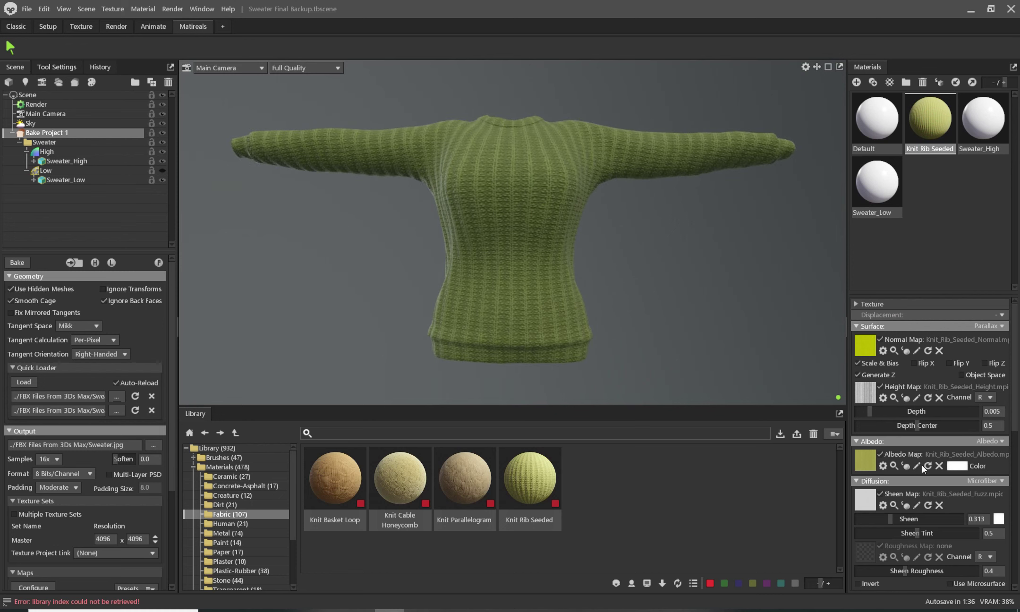
click(957, 470)
mouse_move(478, 246)
mouse_down()
mouse_move(499, 224)
mouse_move(854, 264)
mouse_up()
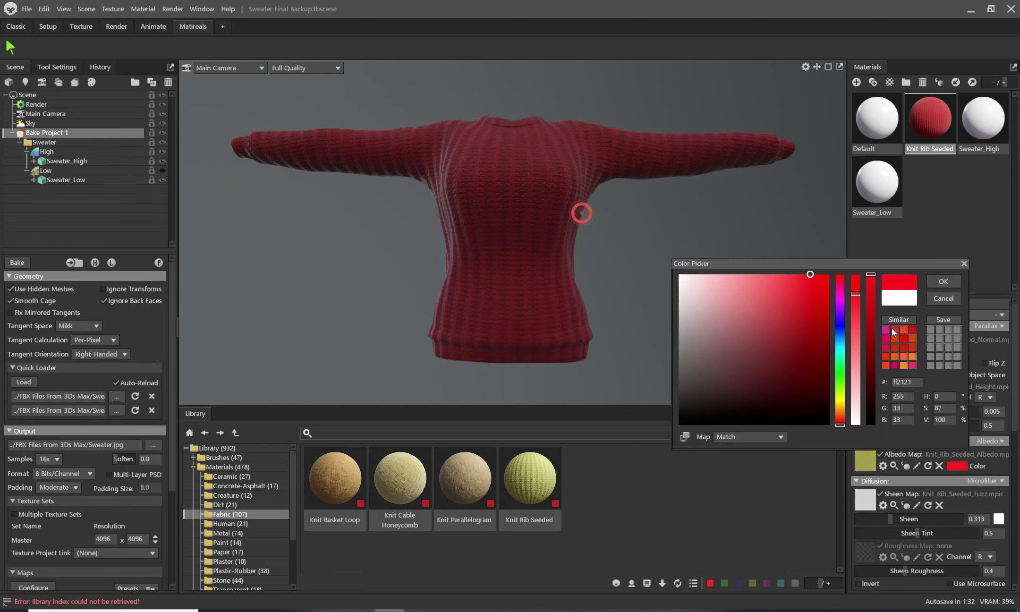
drag(841, 425, 844, 413)
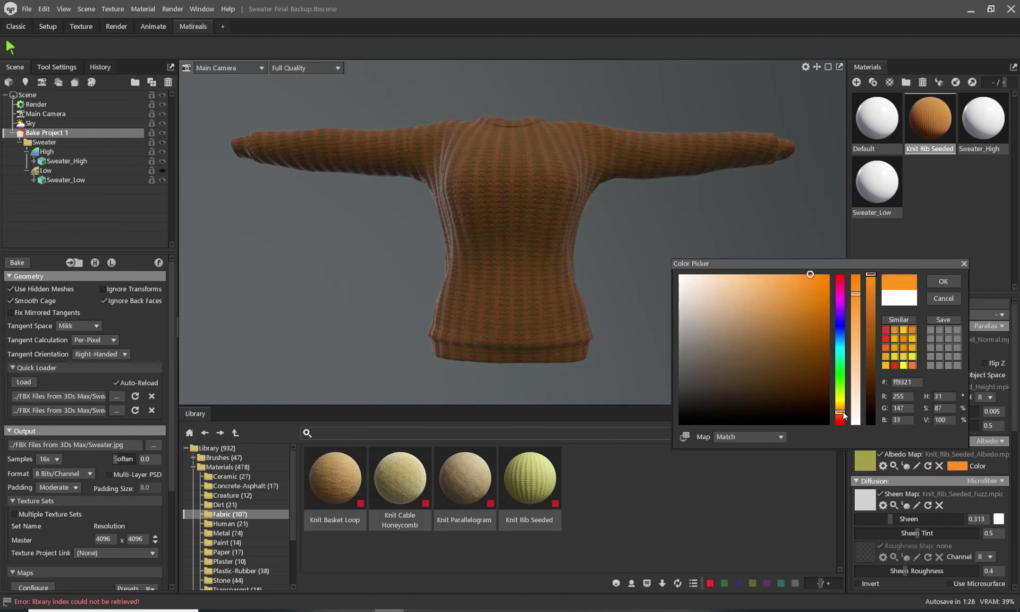
drag(844, 414, 843, 412)
drag(811, 276, 804, 278)
click(940, 281)
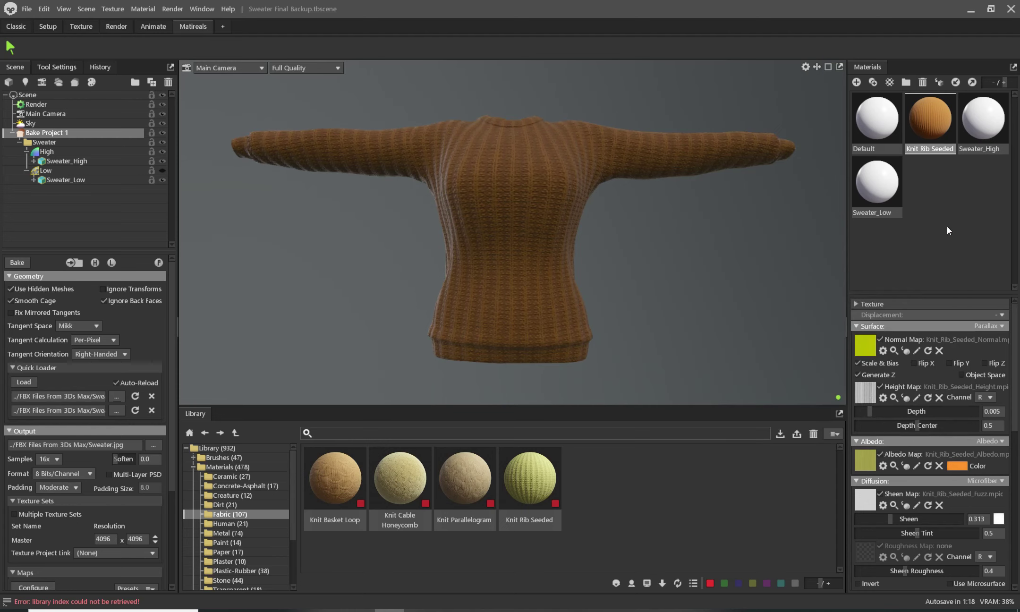
right_click(933, 124)
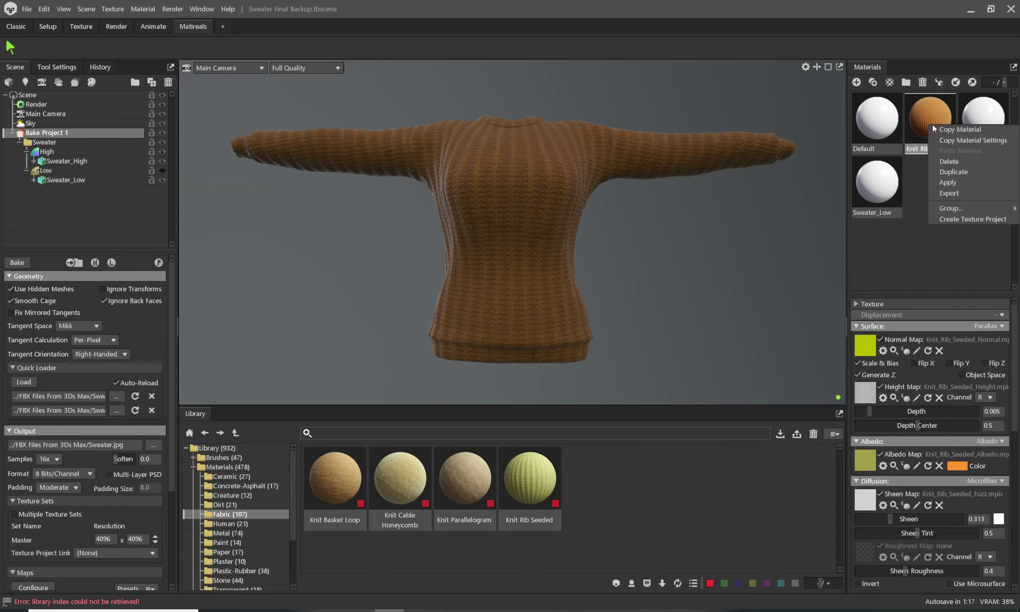
click(951, 142)
Step: Paste the copied Knit Rib Seeded material into Sweater_High
click(992, 117)
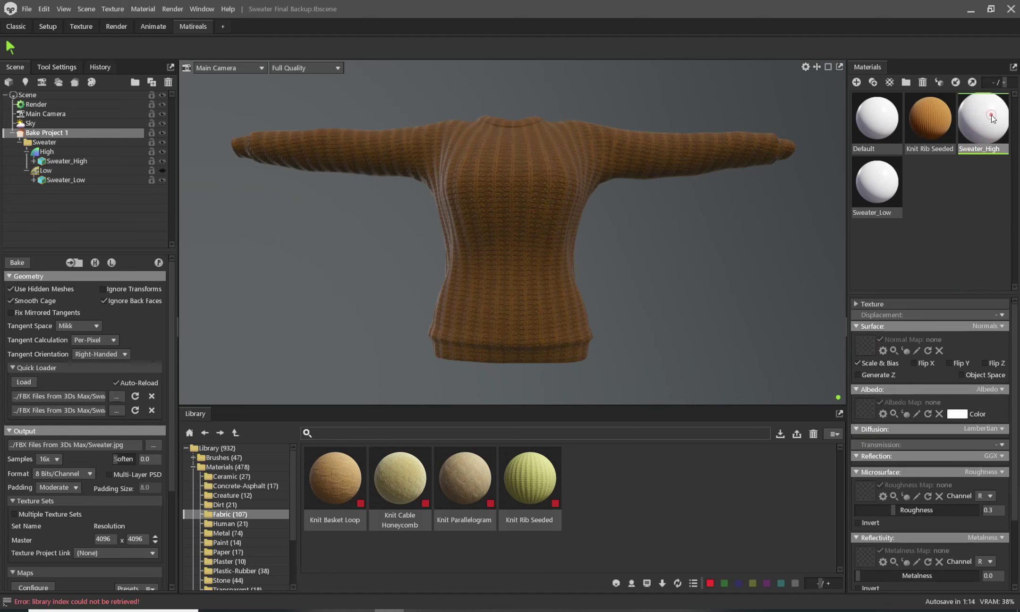
right_click(978, 130)
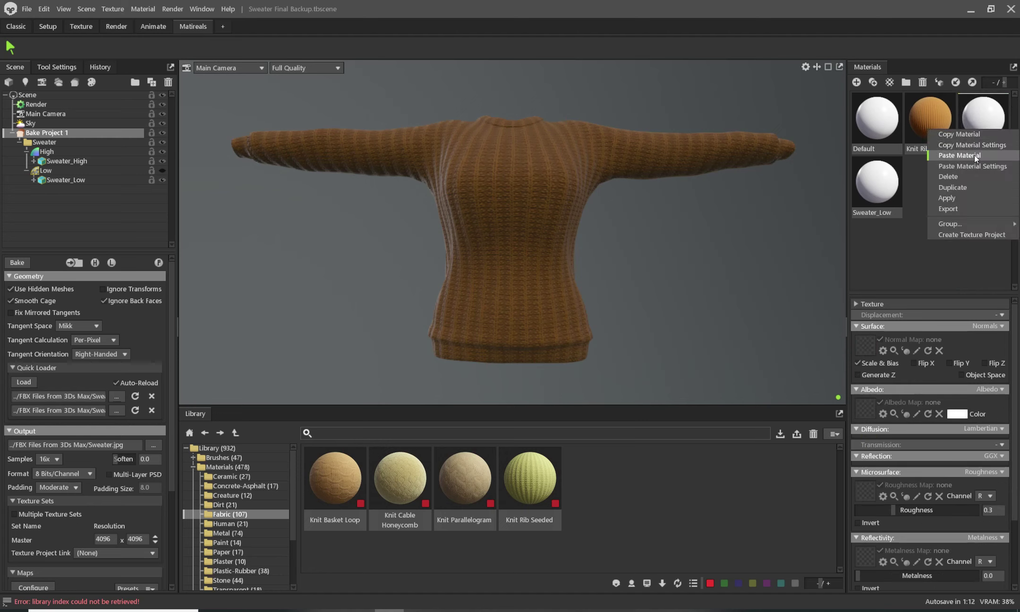
click(972, 166)
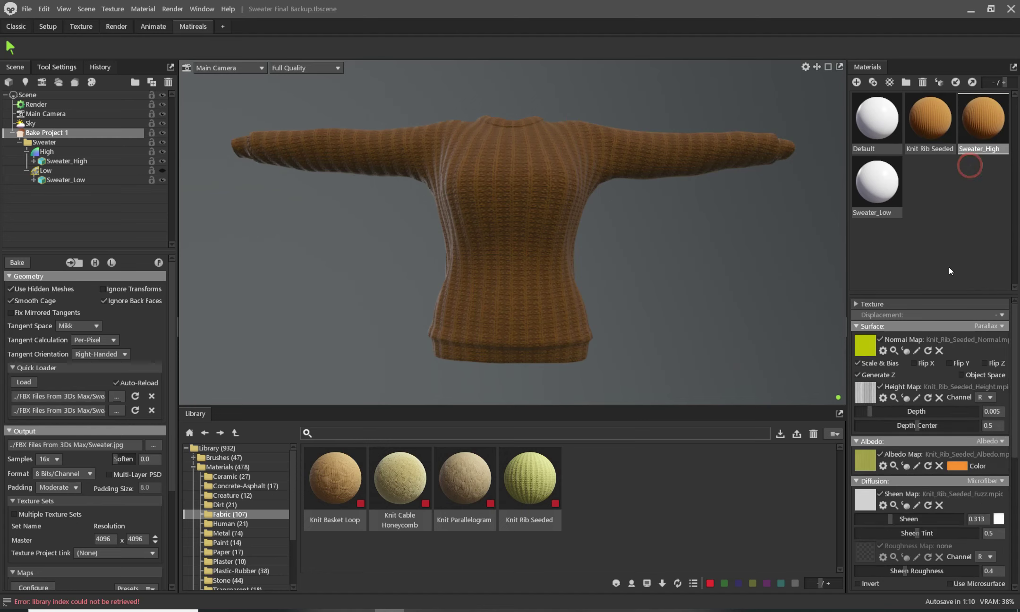
click(950, 212)
Step: Delete Knit Rib Seeded and apply Sweater_High to the sweater
click(937, 134)
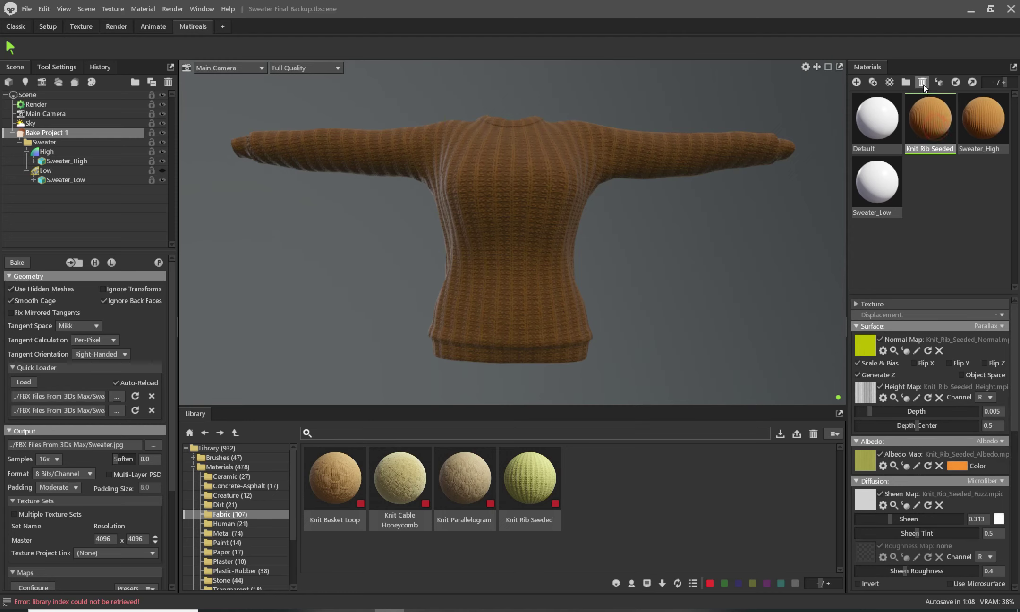
click(922, 82)
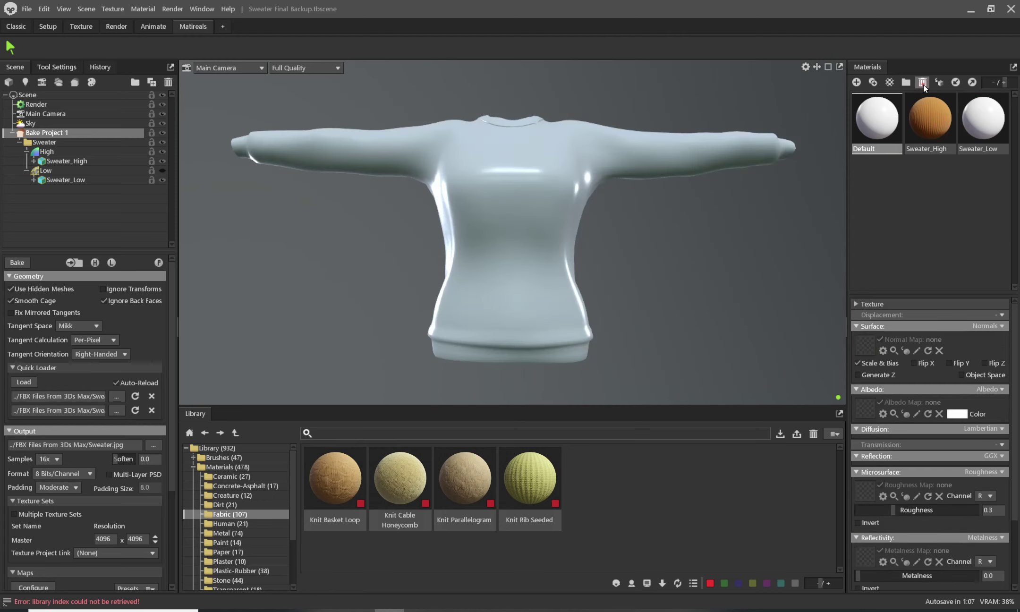
click(945, 220)
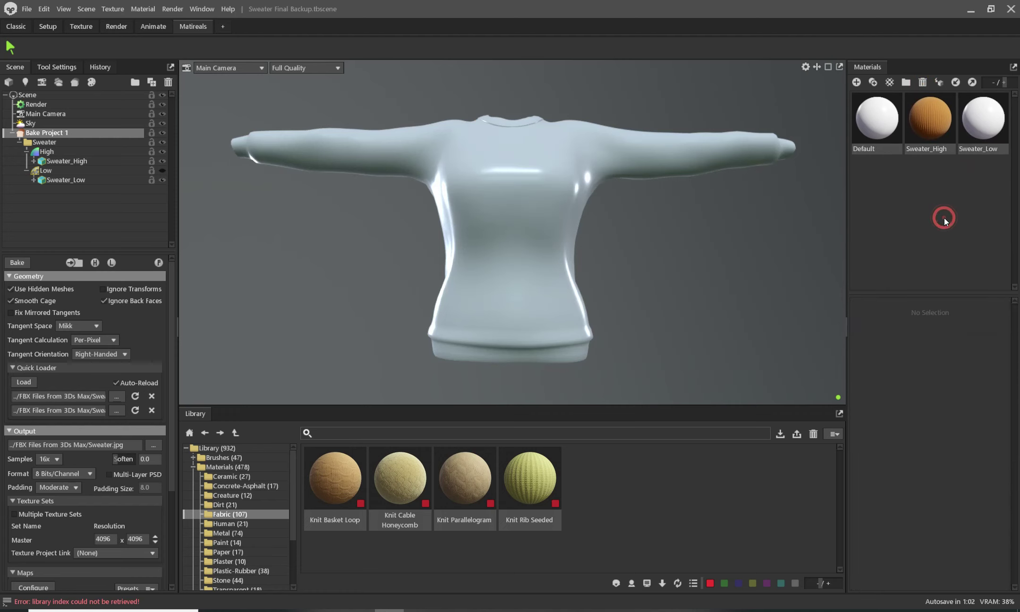
mouse_move(946, 141)
mouse_down()
mouse_move(529, 283)
mouse_move(60, 161)
mouse_up()
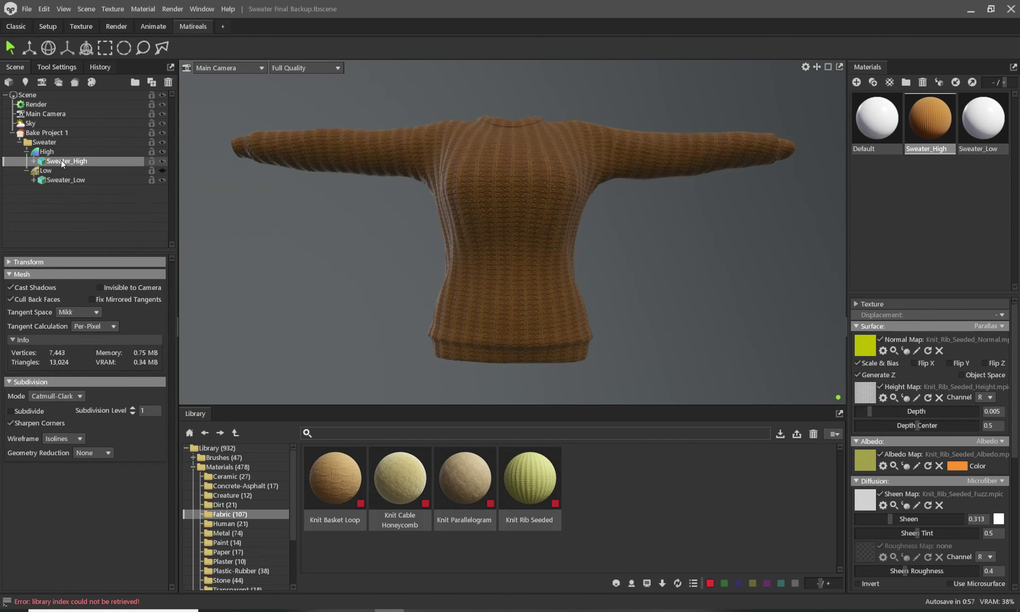
Step: Hide Sweater_Low, keep Sweater_High visible, and select Bake Project 1
click(161, 179)
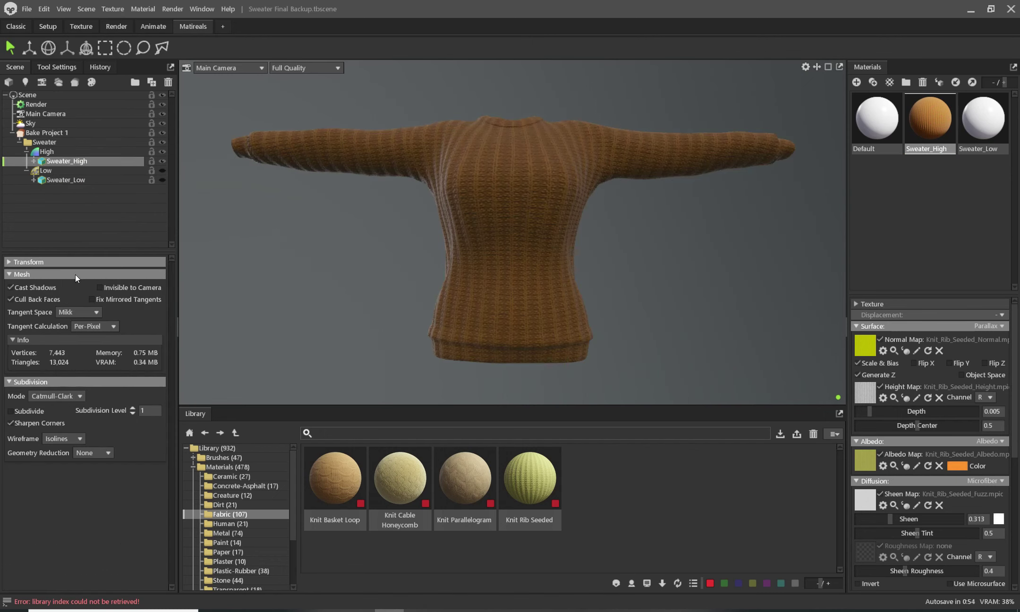
click(36, 262)
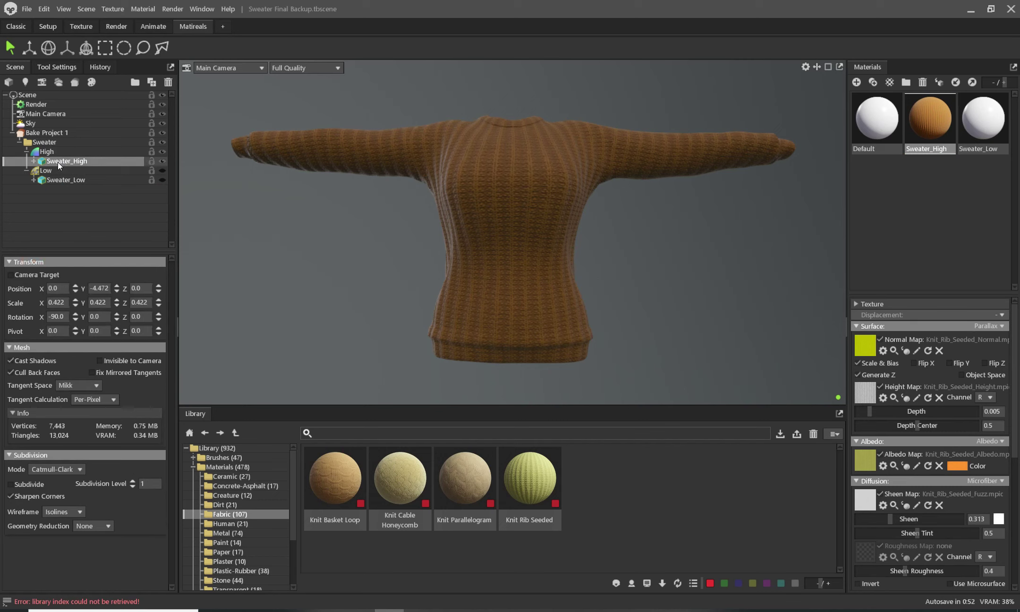
click(163, 161)
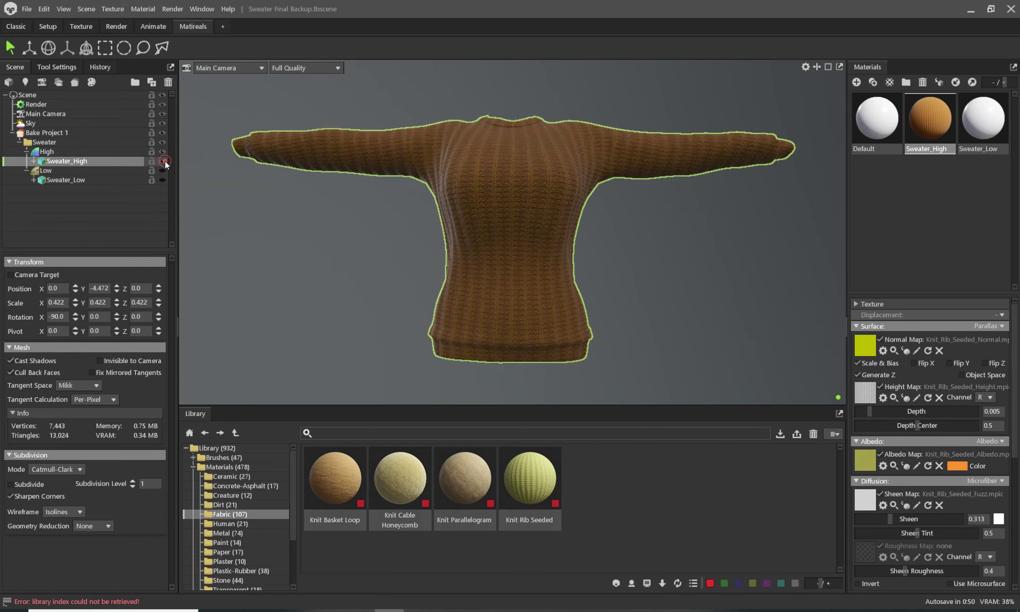
click(163, 171)
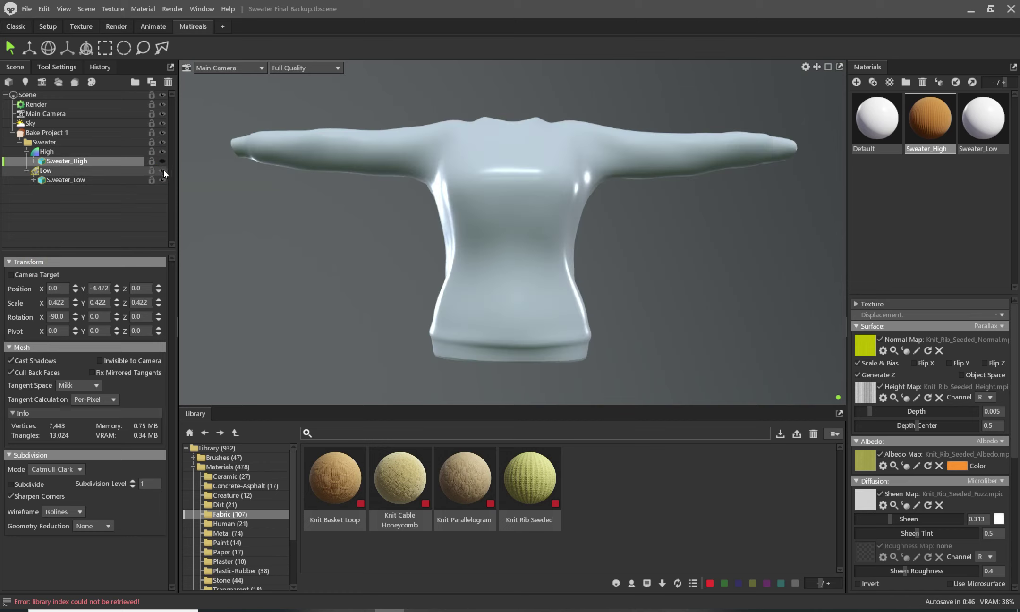
click(162, 180)
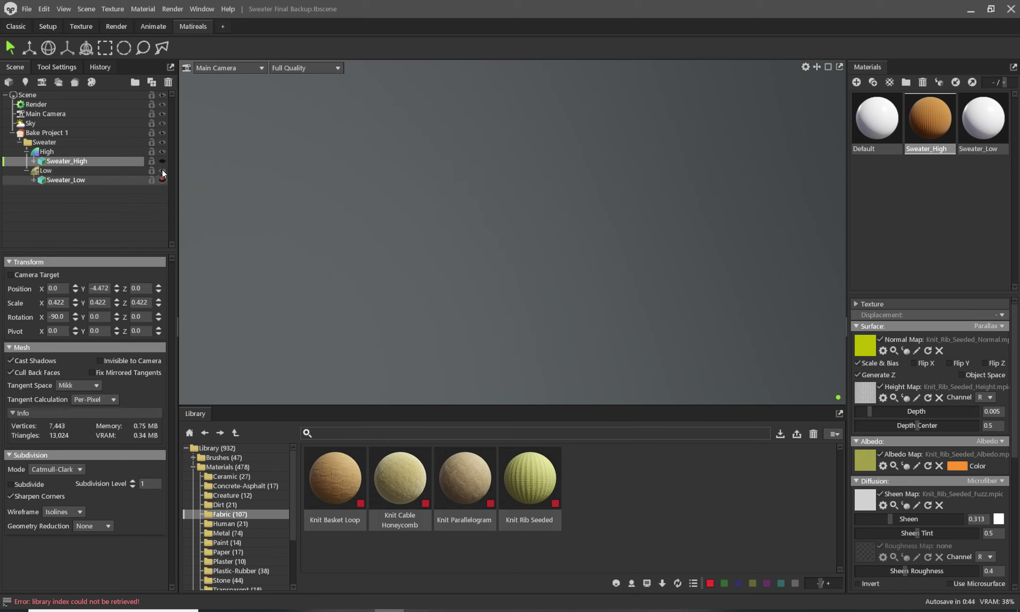
click(162, 161)
scroll(511, 247, down, 3)
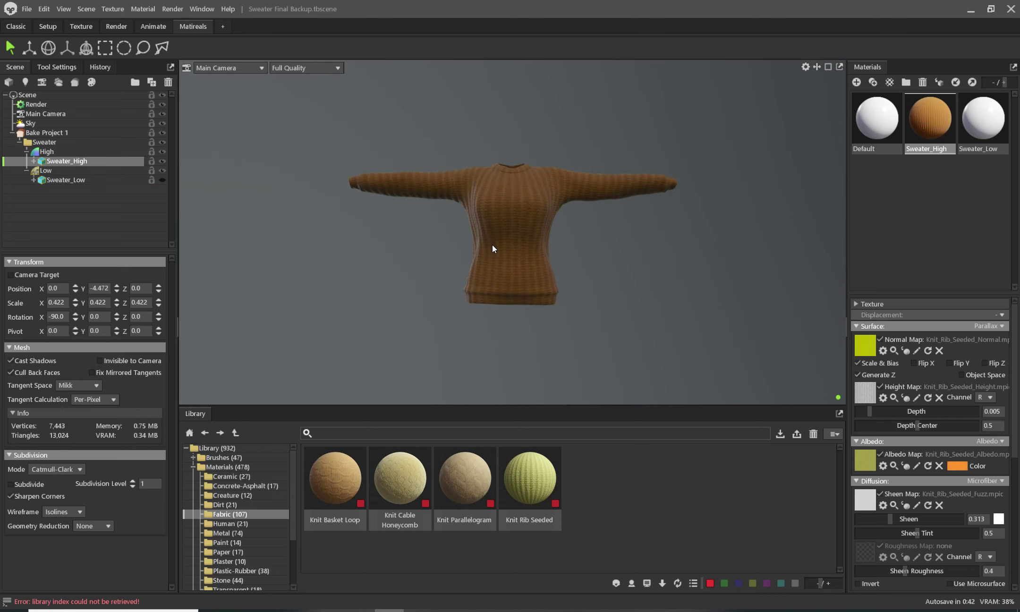
click(46, 134)
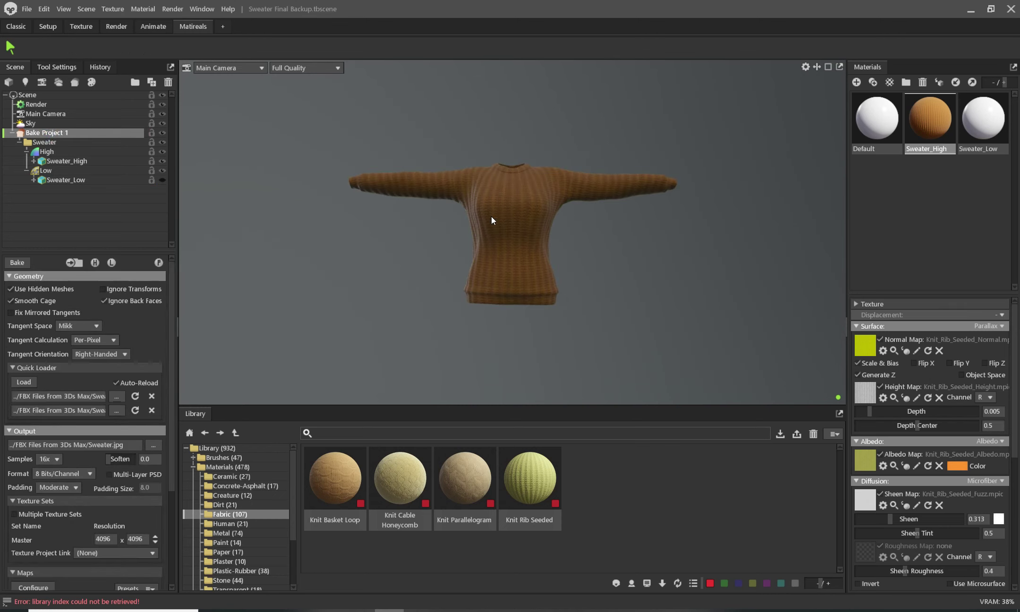
Step: Run the bake preview so Sweater_Low shows the baked knit maps
mouse_move(172, 356)
mouse_down()
mouse_move(173, 427)
mouse_move(170, 327)
mouse_up()
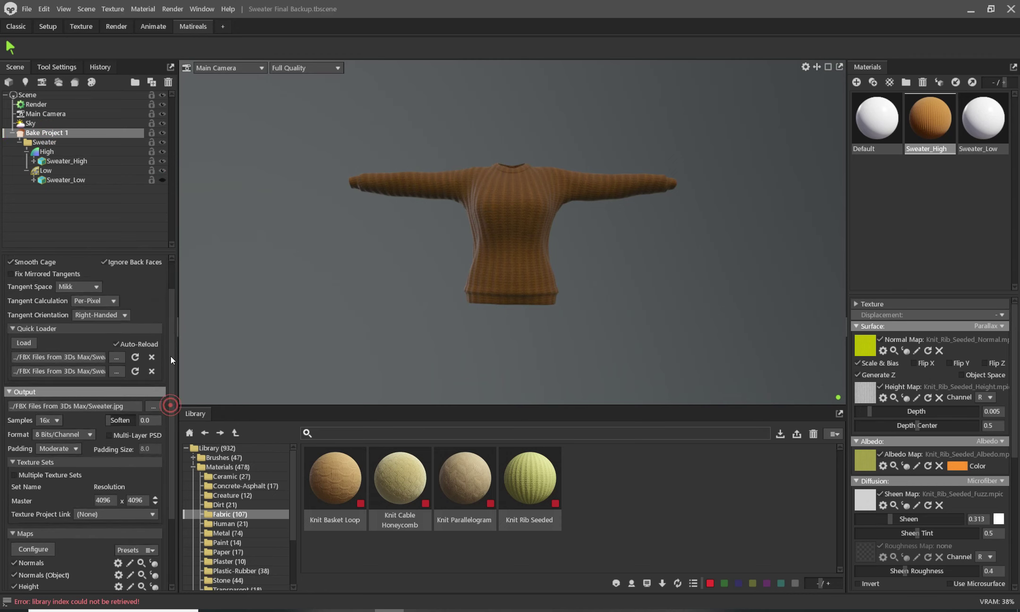
click(158, 263)
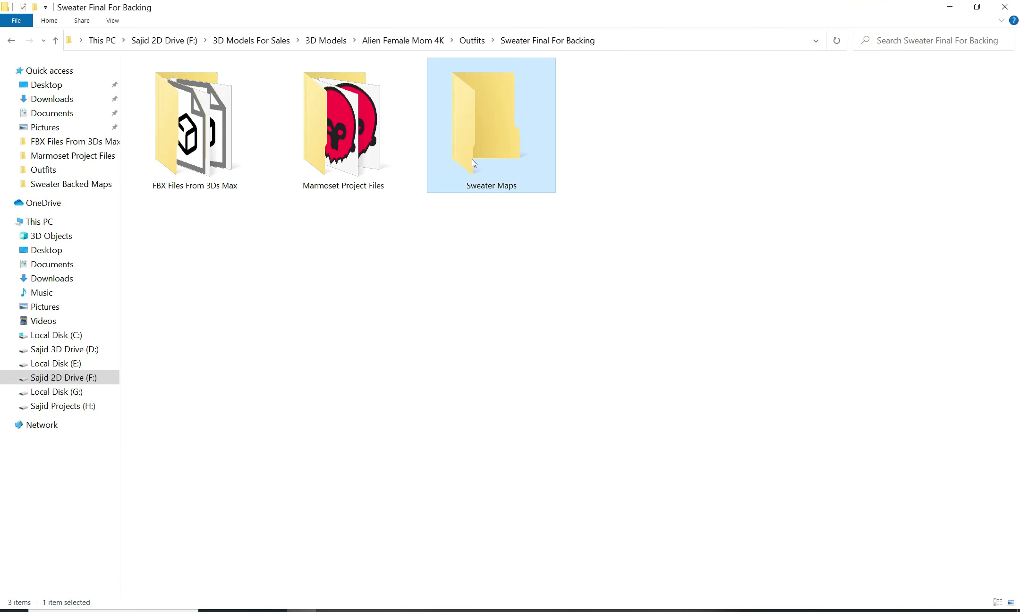
Step: Navigate from Sweater Maps to the FBX Files From 3Ds Max folder
double_click(491, 128)
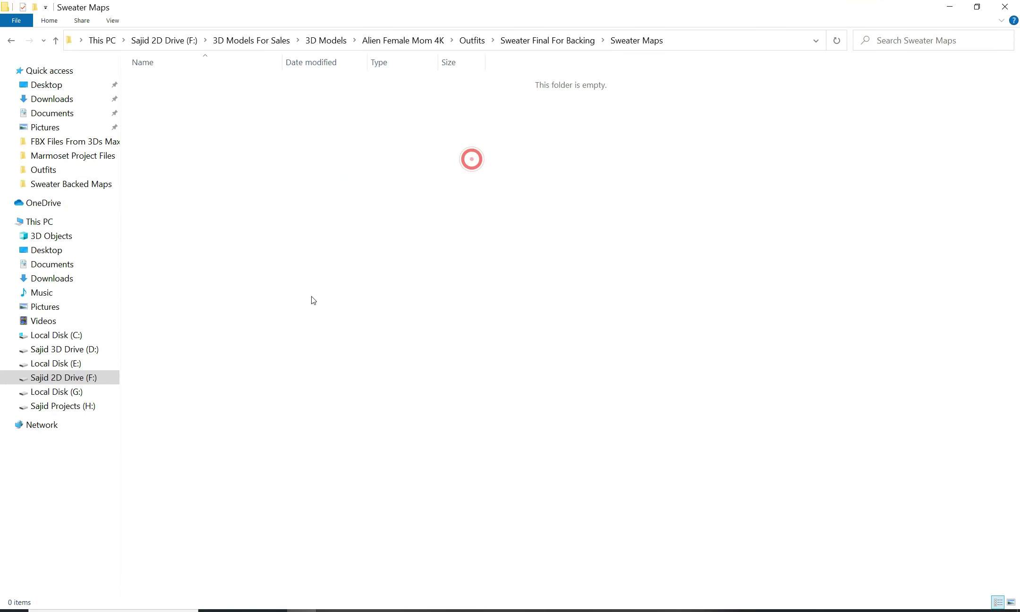
click(297, 224)
click(532, 46)
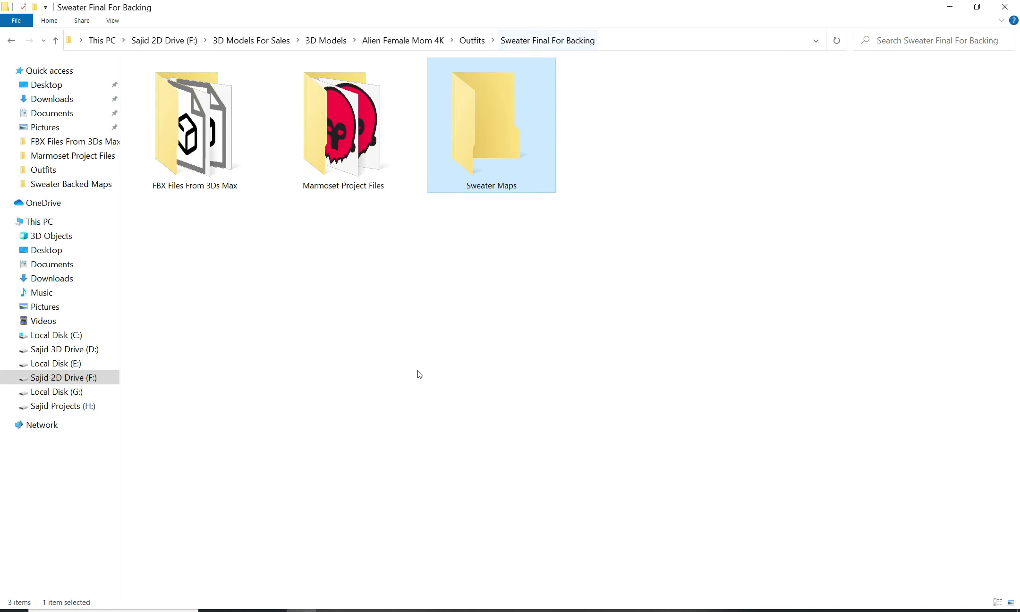
click(417, 372)
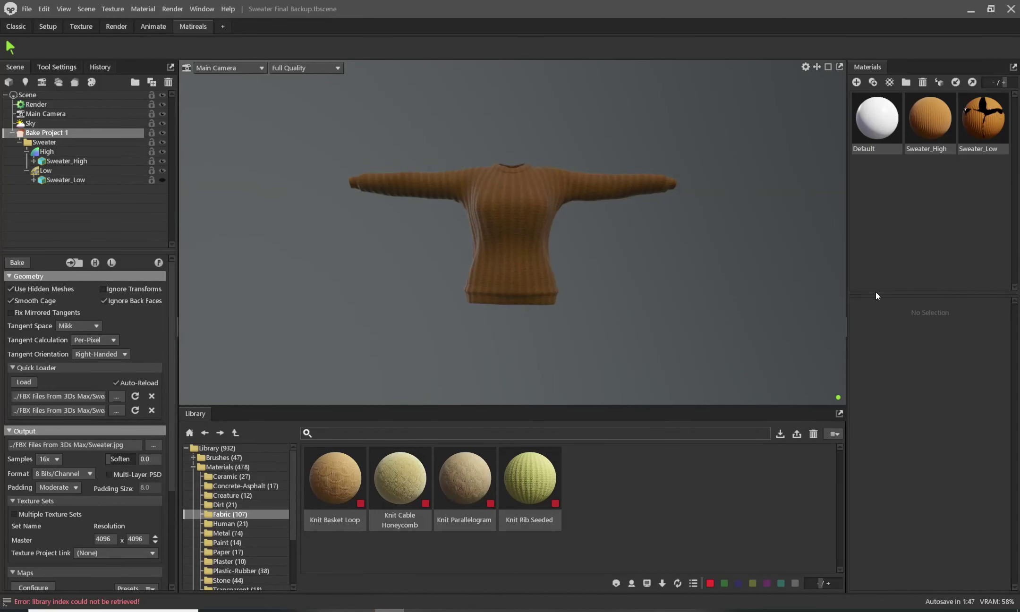
click(154, 445)
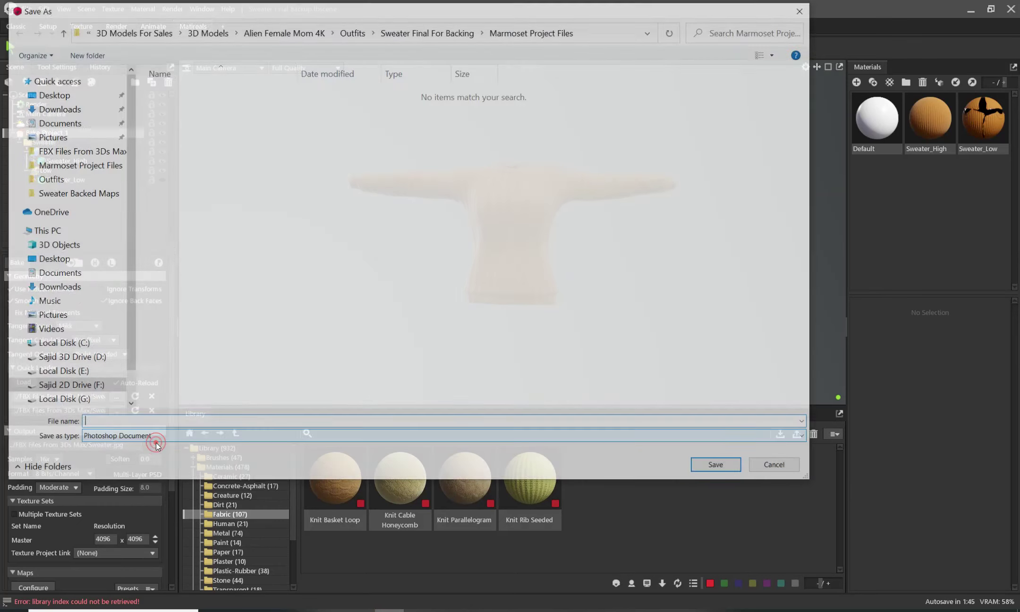
click(413, 33)
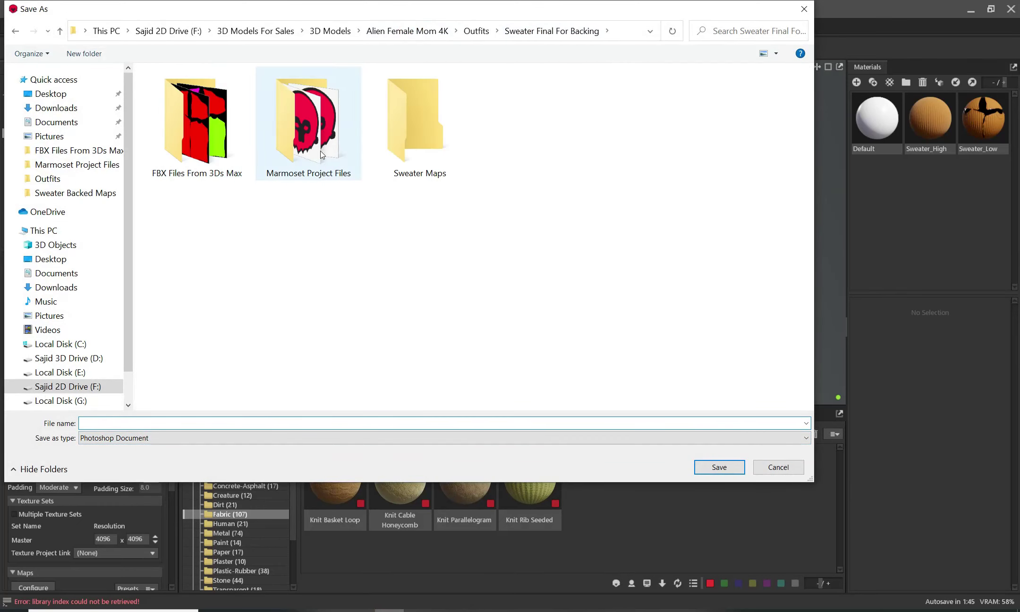
mouse_move(196, 124)
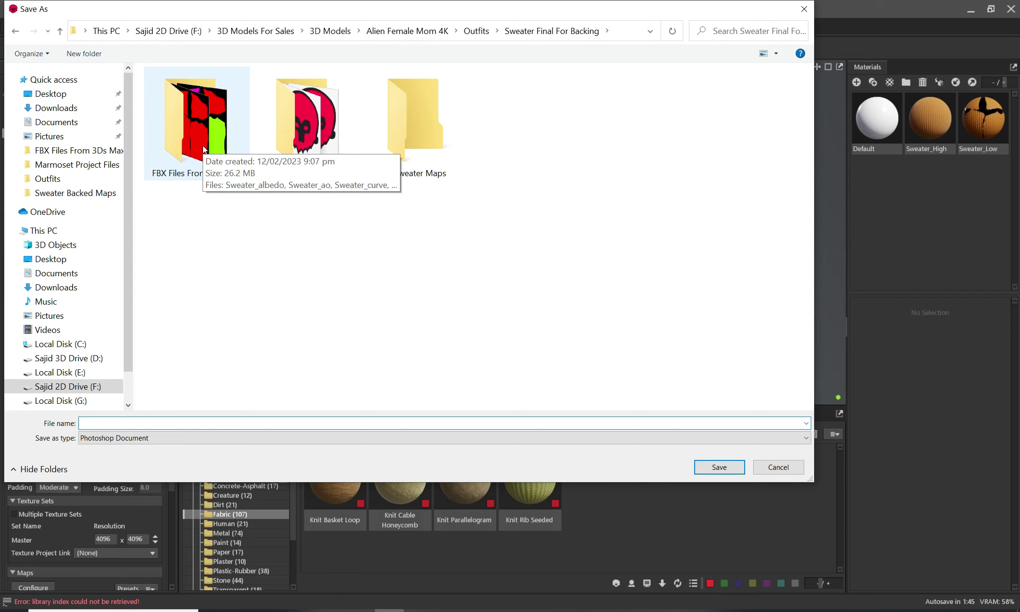
double_click(203, 149)
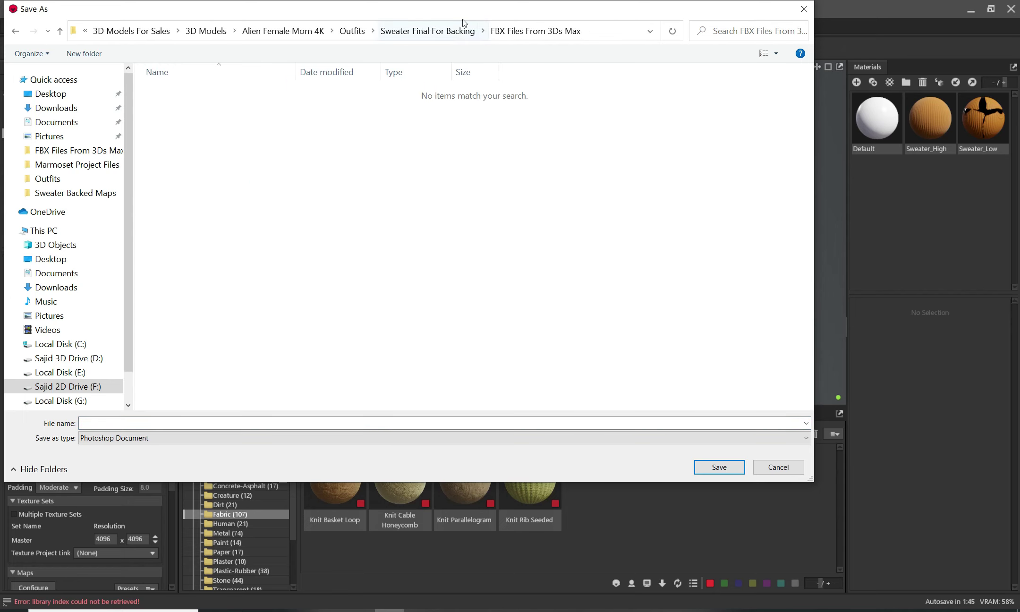
click(454, 31)
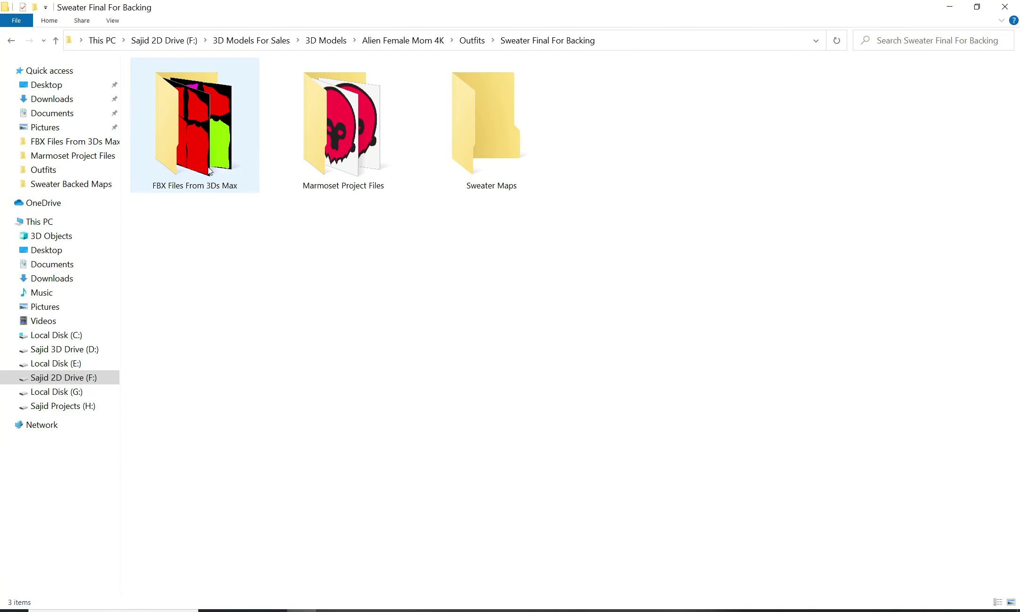
double_click(207, 166)
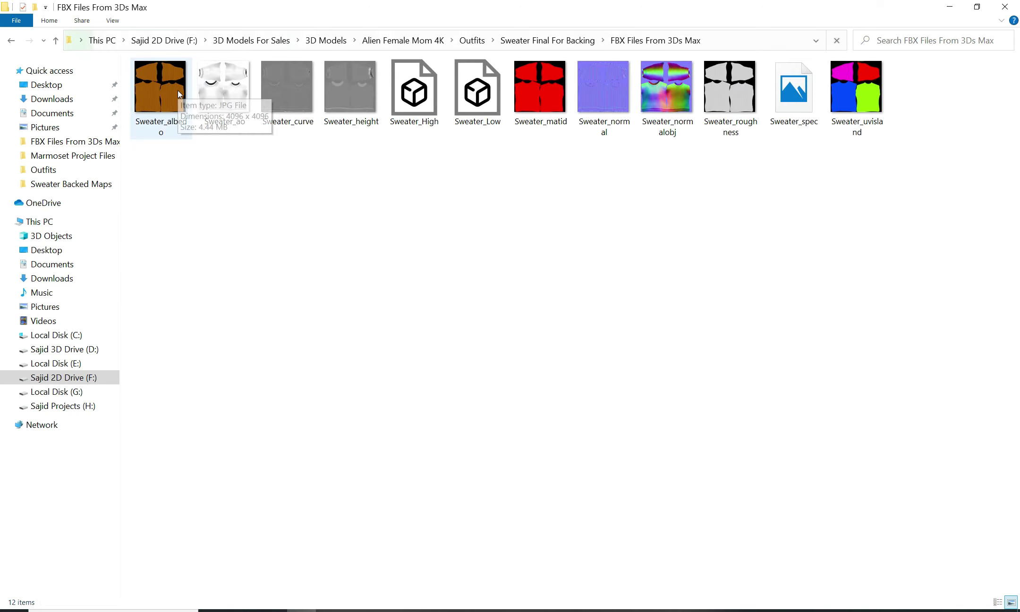
Step: Show the folder as extra large icons and open Sweater_albedo
right_click(233, 219)
click(435, 229)
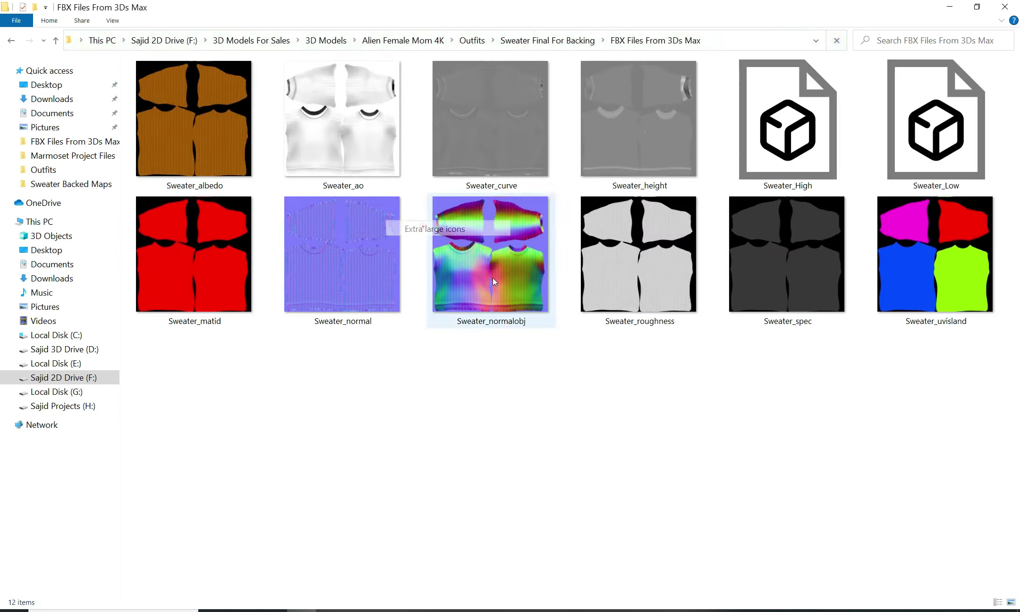
double_click(207, 158)
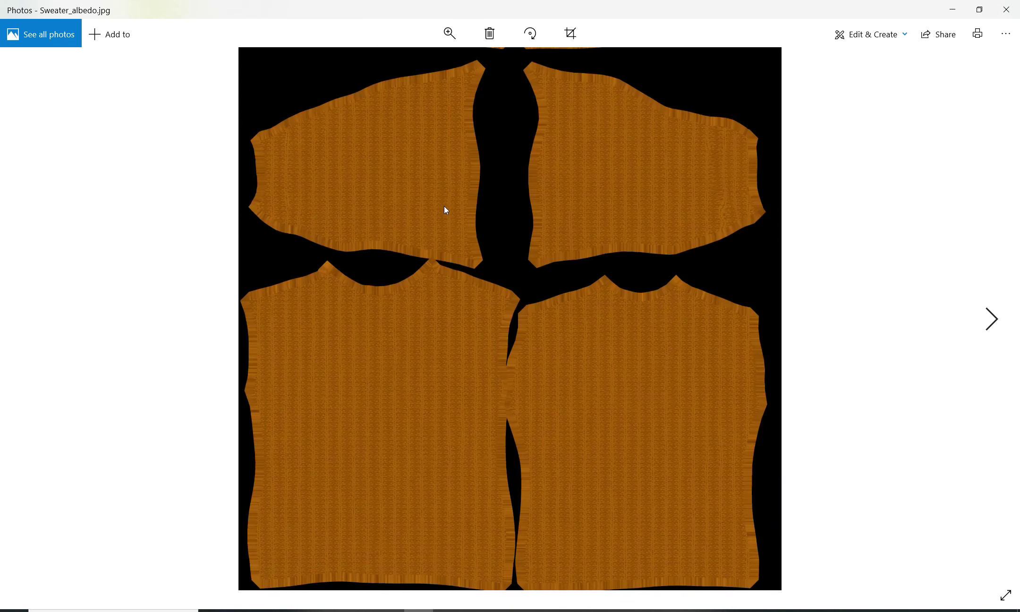
Step: Review the albedo, ao, curve, height and matid maps, then return to the Sweater Final For Backing folder
double_click(444, 205)
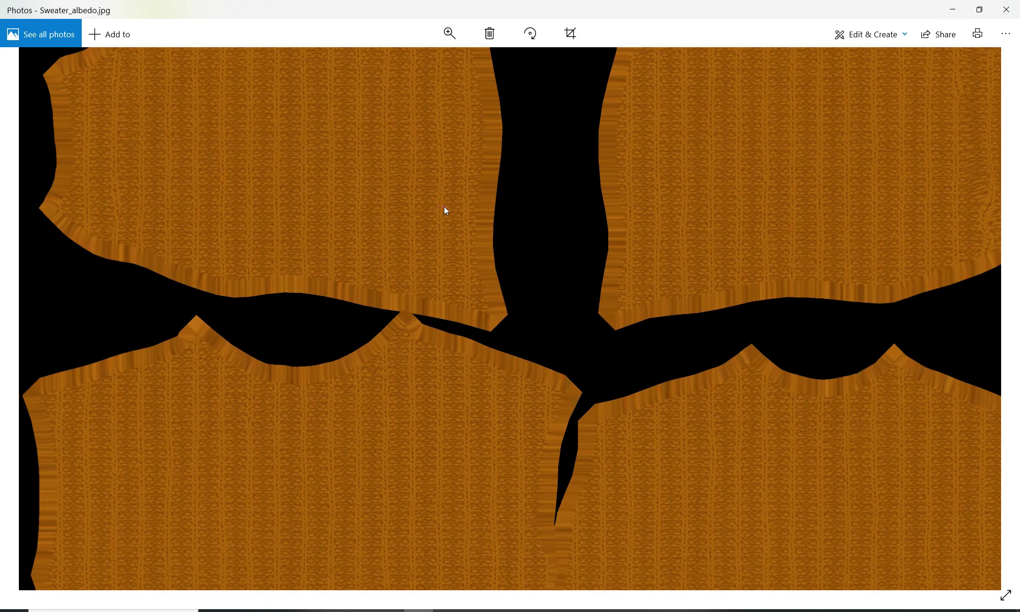
double_click(444, 207)
click(2, 271)
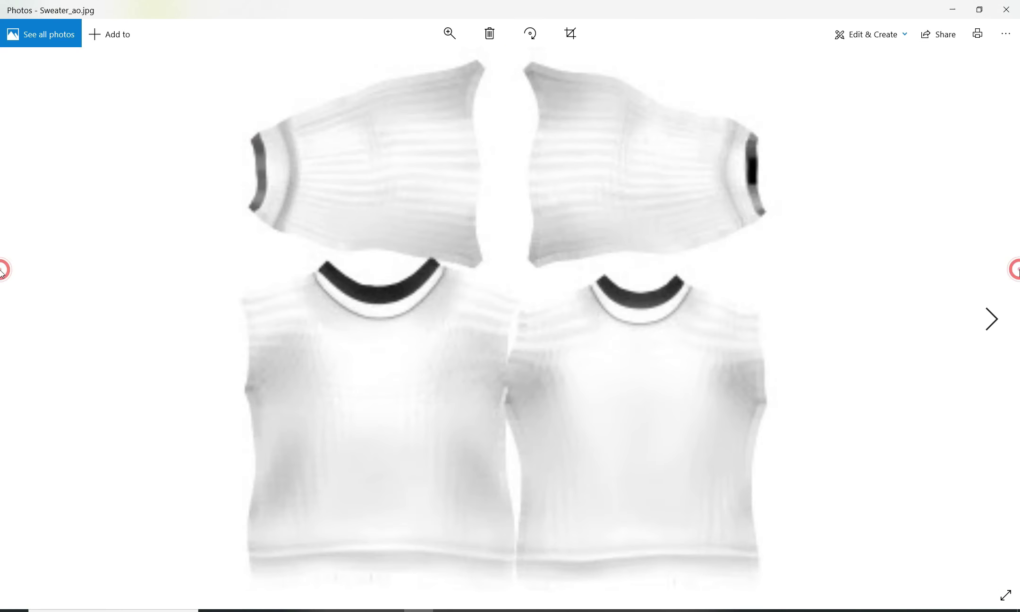
click(2, 273)
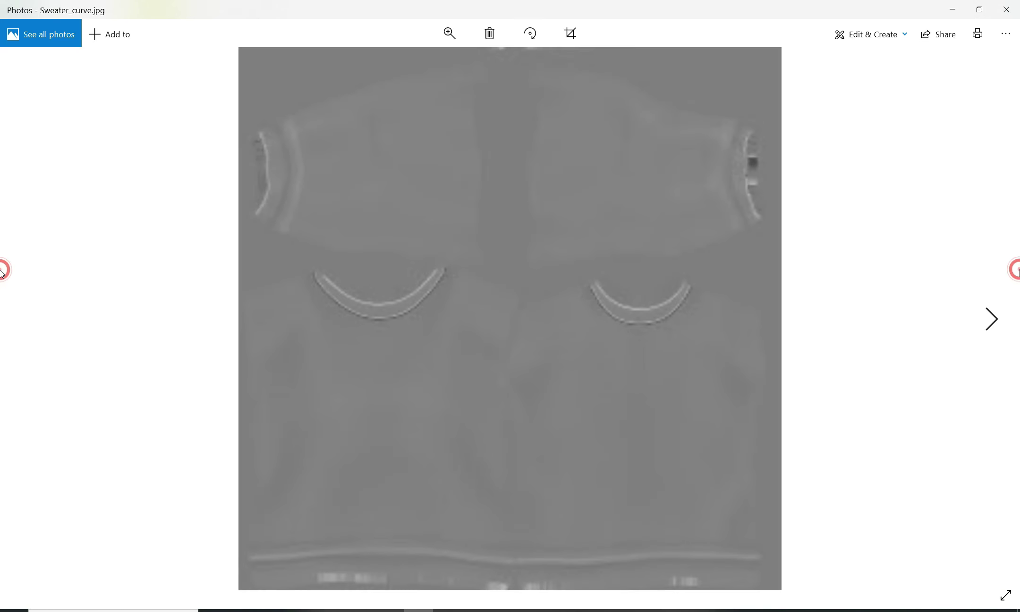
click(2, 273)
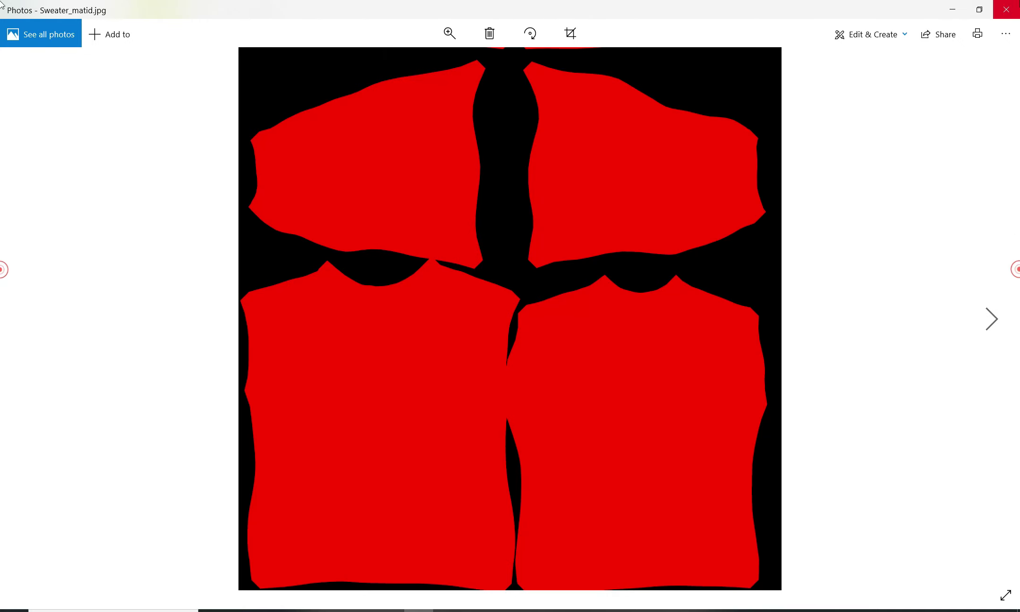
click(1006, 9)
click(548, 41)
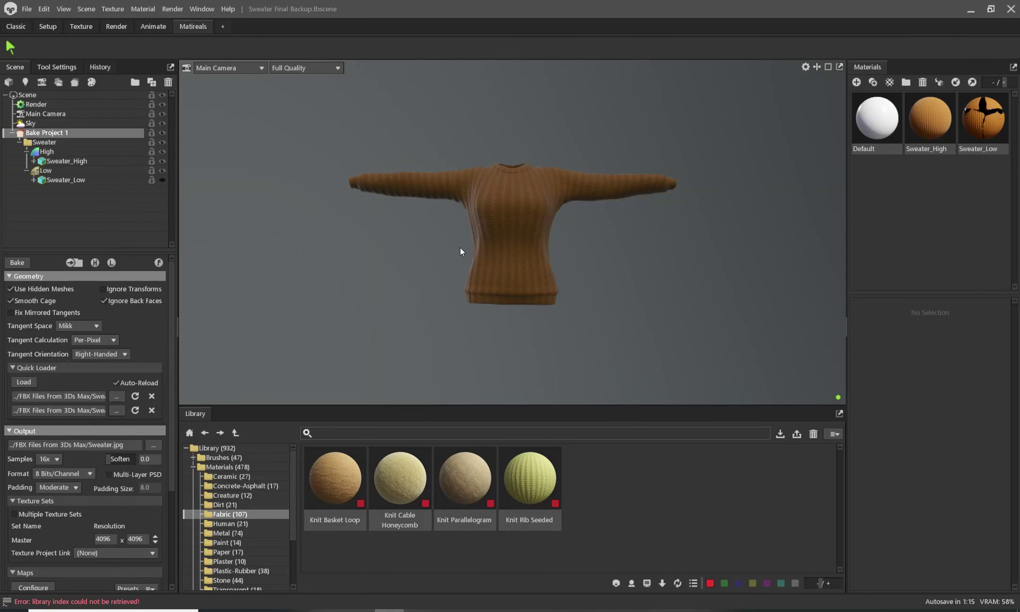
Step: Bake the maps to disk, then orbit and zoom to view a sweater sleeve
click(21, 266)
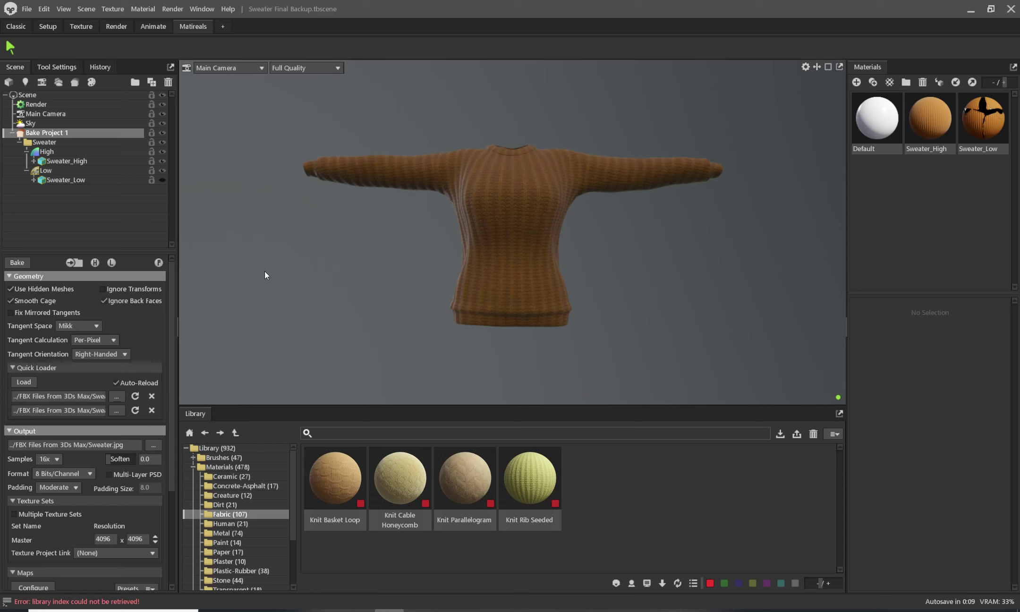
mouse_move(399, 274)
mouse_down()
mouse_move(630, 286)
mouse_move(507, 296)
mouse_up()
scroll(507, 297, up, 3)
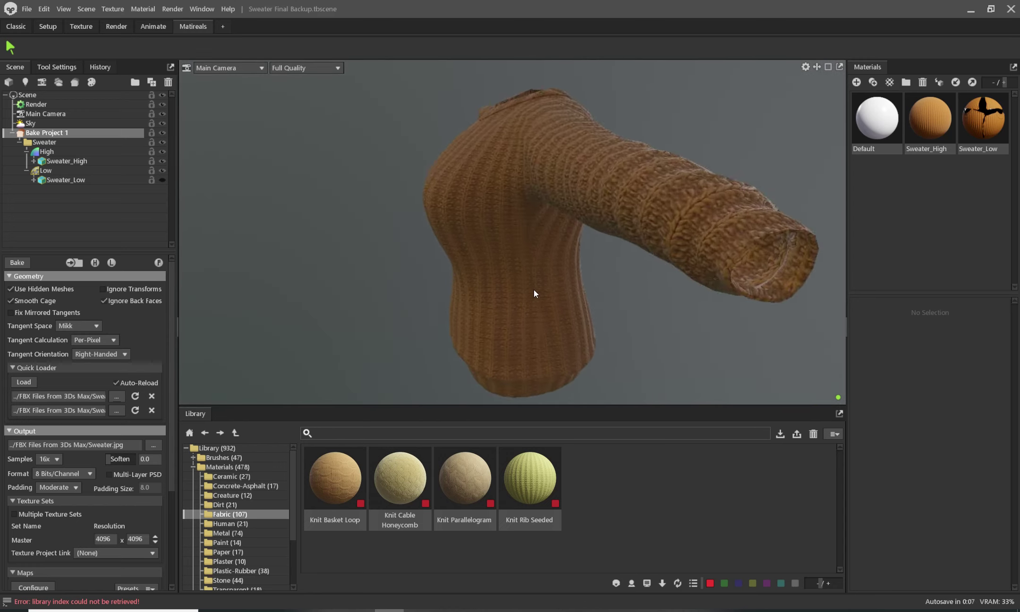
scroll(534, 290, up, 3)
scroll(605, 275, up, 2)
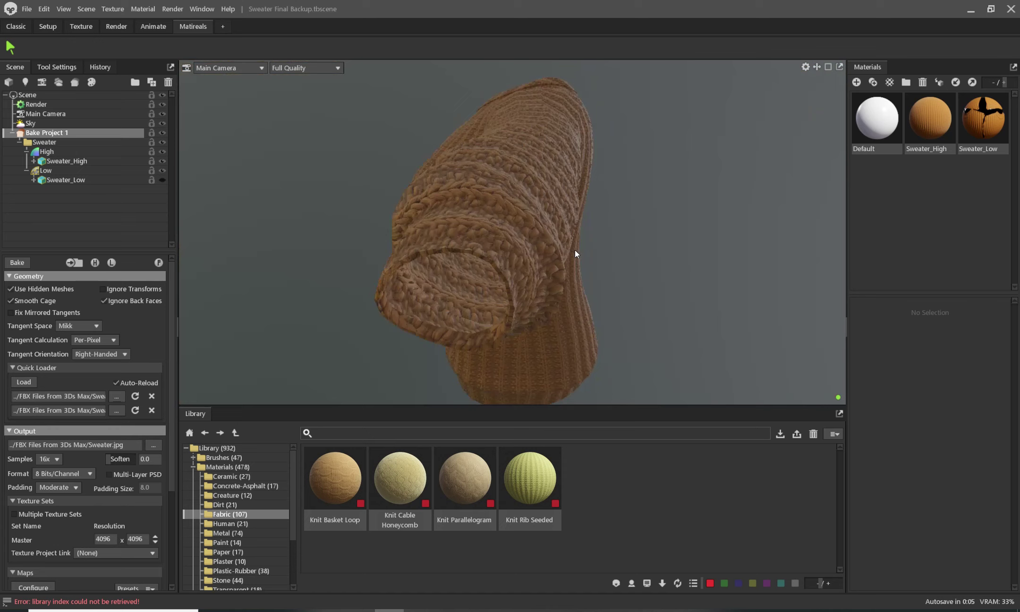
scroll(623, 250, down, 2)
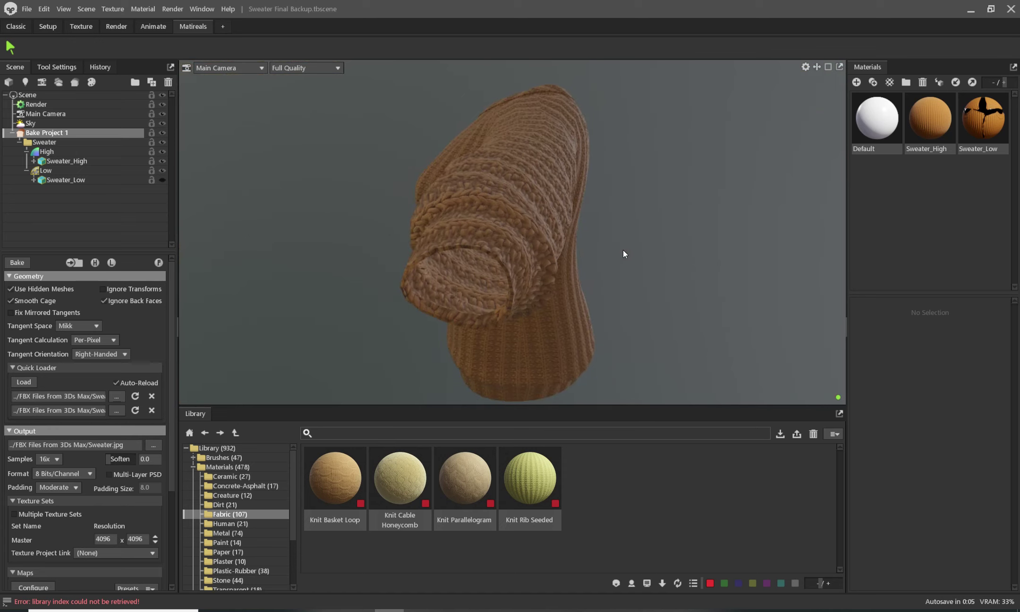
scroll(640, 250, down, 5)
Step: Orbit around the front, torso, chest and neckline to inspect the knit detail
drag(640, 251, 499, 248)
scroll(453, 250, down, 2)
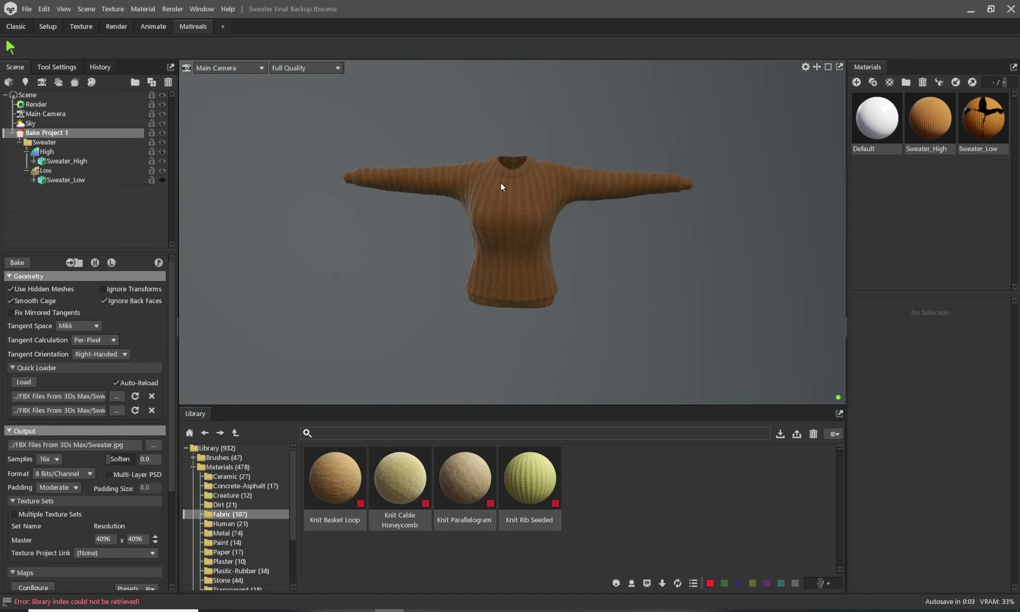
scroll(500, 182, up, 5)
scroll(521, 292, up, 2)
drag(656, 313, 652, 358)
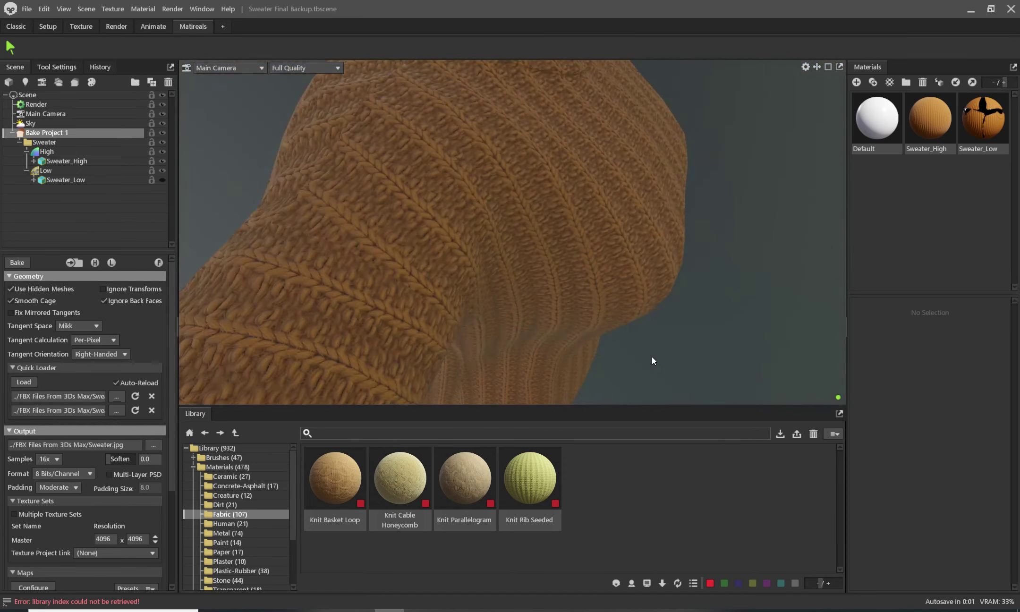
scroll(454, 276, down, 3)
mouse_move(440, 273)
mouse_down()
mouse_move(594, 289)
mouse_move(674, 246)
mouse_move(621, 162)
mouse_move(539, 164)
mouse_up()
scroll(537, 223, up, 3)
scroll(534, 220, up, 2)
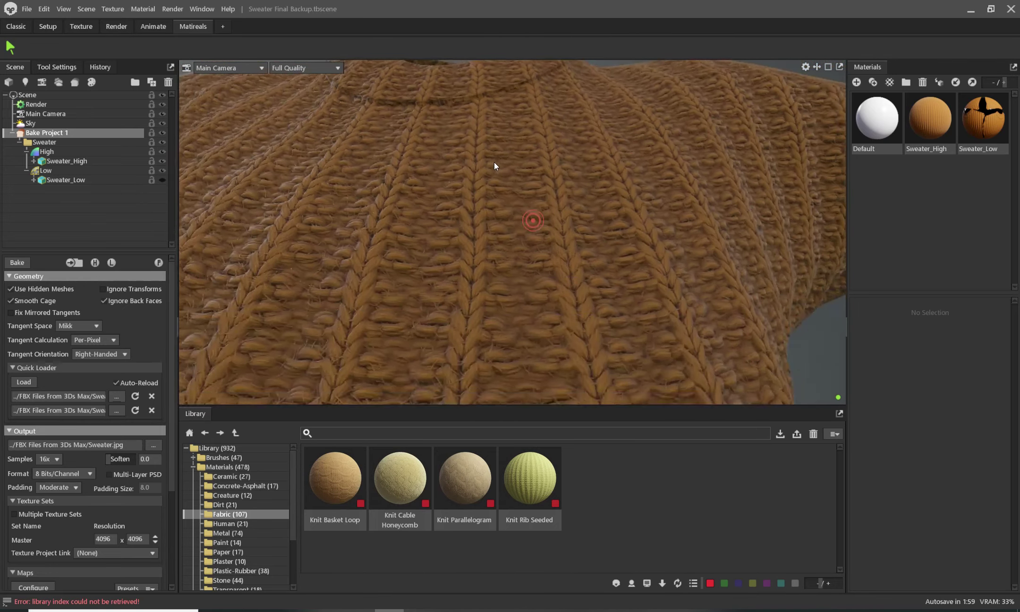
mouse_move(534, 220)
mouse_down()
mouse_move(567, 298)
mouse_move(555, 264)
mouse_move(555, 295)
mouse_move(562, 273)
mouse_move(573, 280)
mouse_move(590, 255)
mouse_up()
Step: Switch Sweater_High's displacement mode to Height and roughly adjust scale and scale centre
click(928, 122)
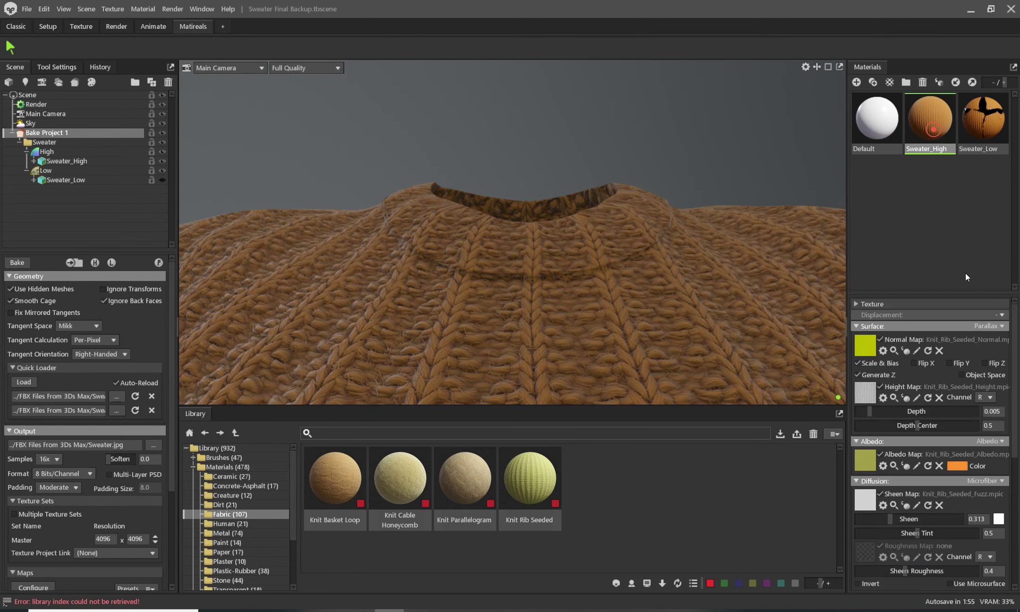
click(1001, 315)
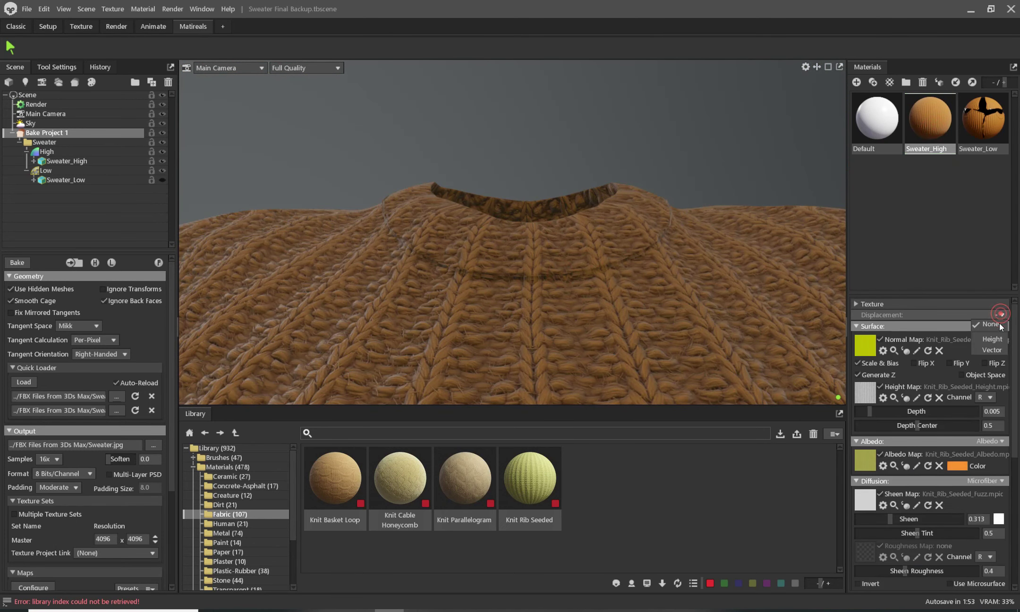
click(994, 341)
mouse_move(1015, 335)
mouse_down()
mouse_move(1015, 434)
mouse_move(1015, 336)
mouse_up()
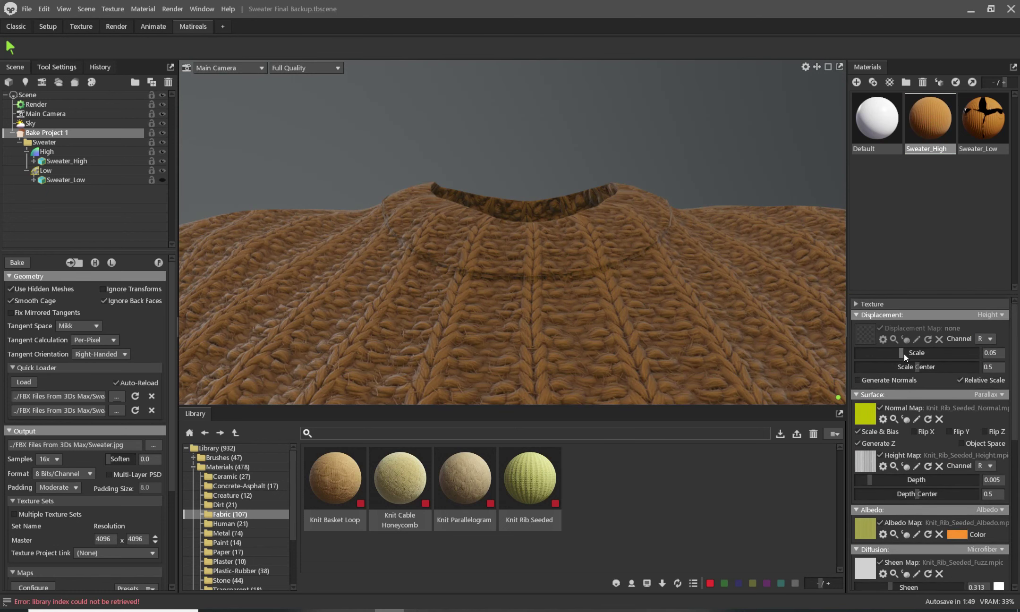
drag(904, 354, 980, 353)
mouse_move(917, 367)
mouse_down()
mouse_move(809, 370)
mouse_move(950, 368)
mouse_up()
Step: Set the displacement scale to 0.005 and the scale centre to 0.5
click(995, 353)
text(0.005)
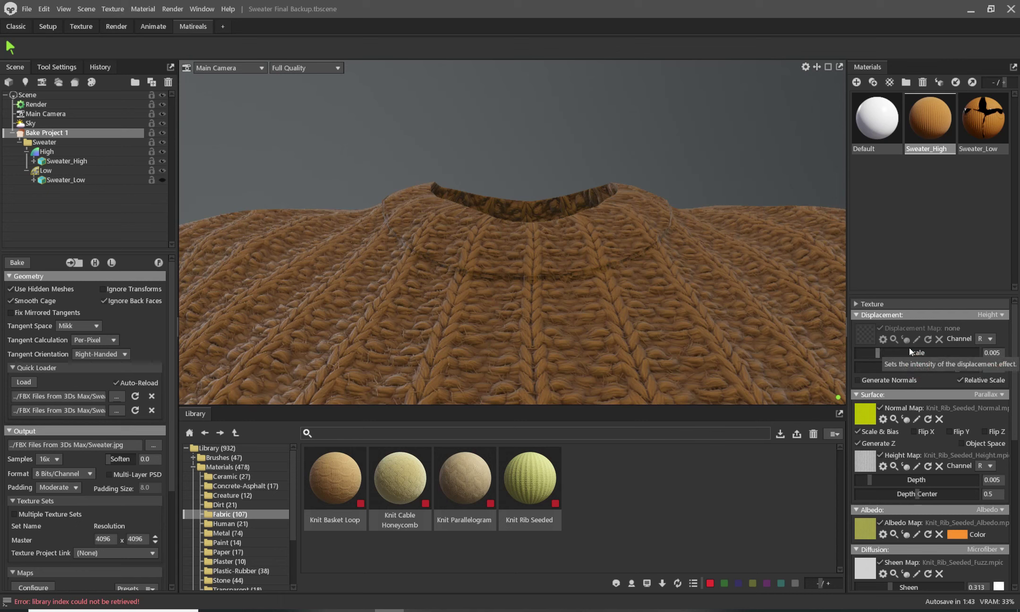
key(Return)
text(0)
key(Return)
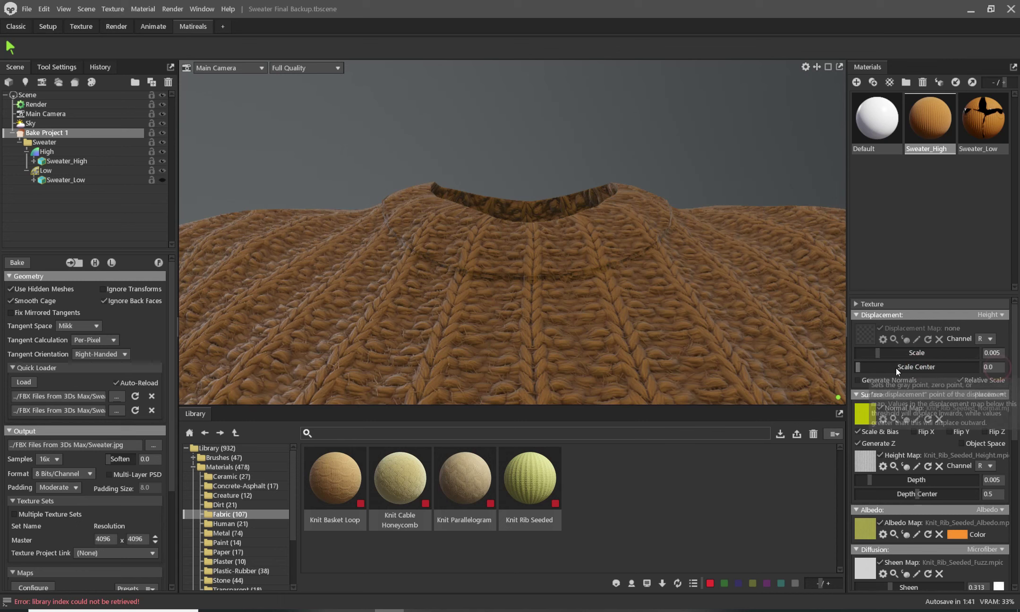
click(909, 368)
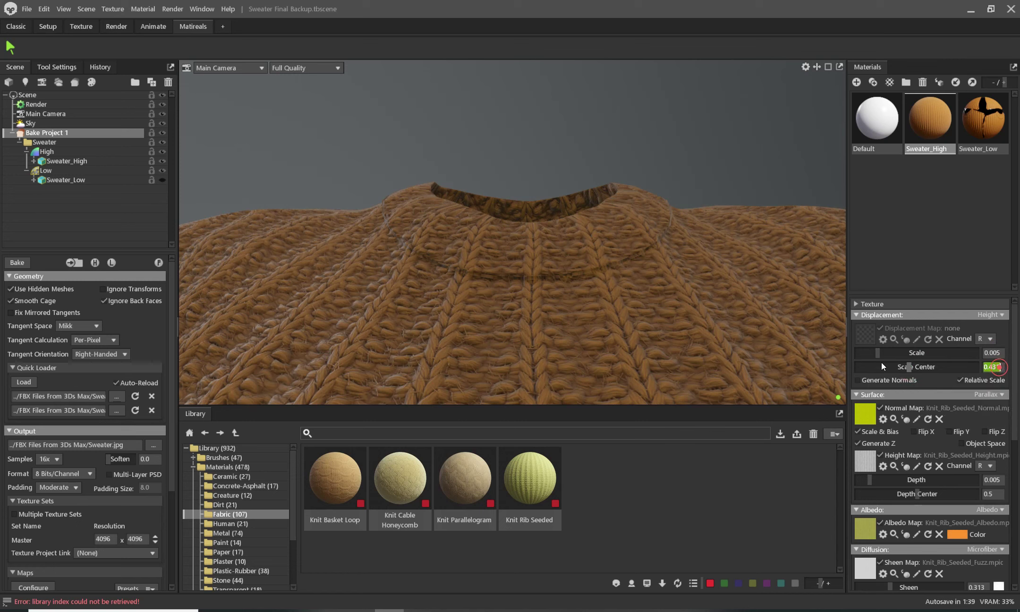
text(.5)
key(Return)
mouse_move(1014, 401)
mouse_down()
mouse_move(1019, 574)
mouse_move(1018, 435)
mouse_up()
Step: Set displacement to None, trying then undoing depth changes to keep 0.005 and 0.5
click(1003, 317)
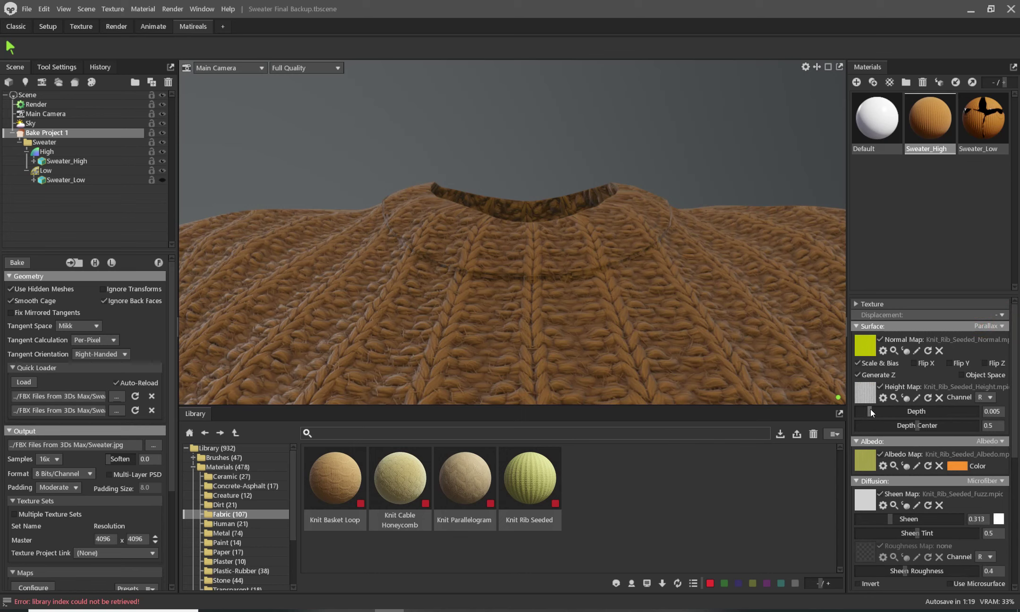
drag(871, 411, 932, 410)
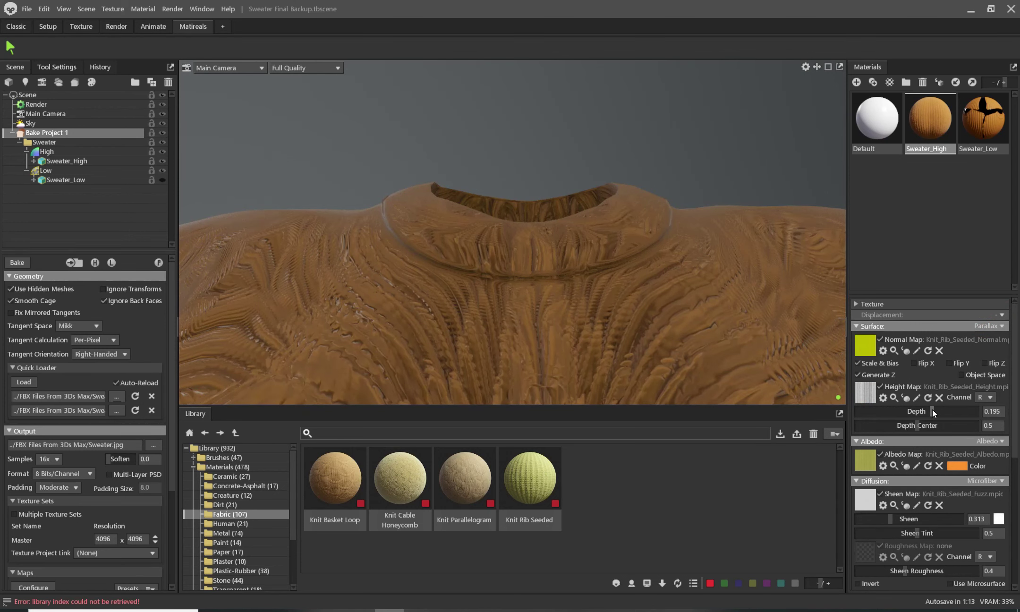
key(ctrl+z)
mouse_move(917, 426)
mouse_down()
mouse_move(994, 428)
mouse_move(822, 429)
mouse_up()
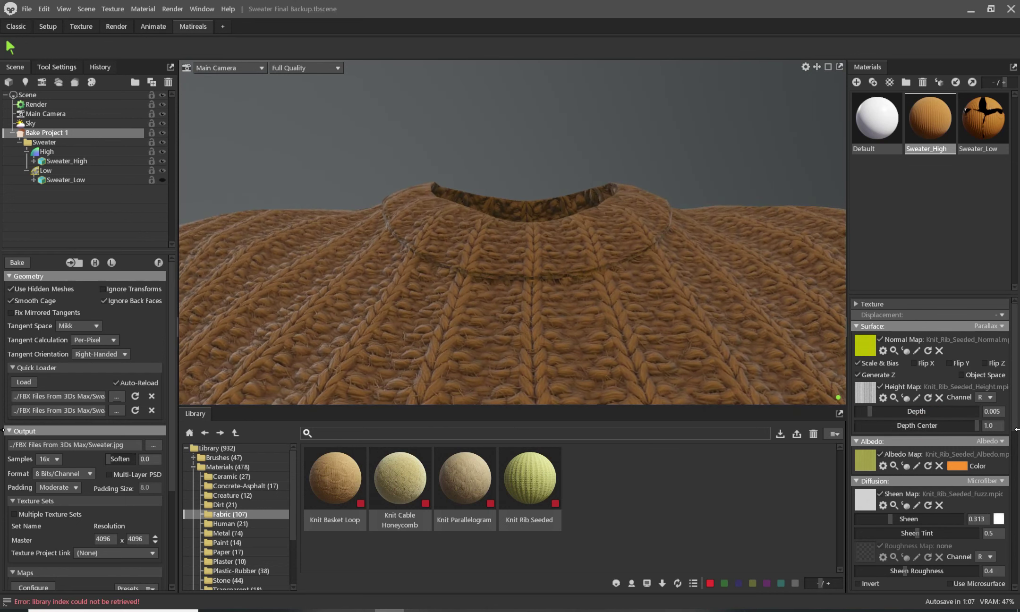
key(ctrl+z)
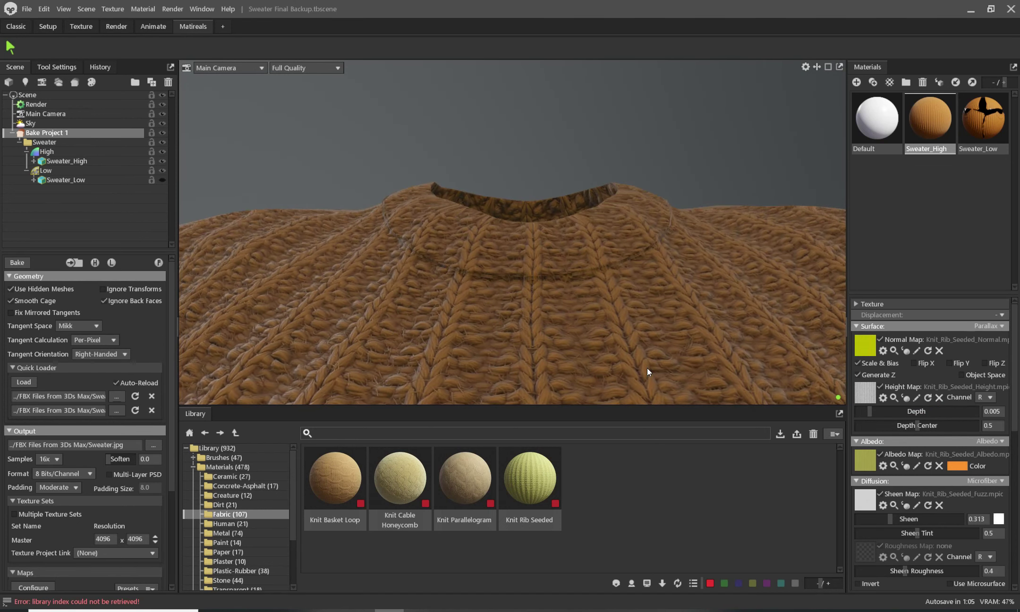
mouse_move(596, 286)
mouse_down()
mouse_move(583, 335)
mouse_move(454, 338)
mouse_move(615, 337)
mouse_up()
Step: Hide the high-poly mesh and drag the Sweater_High material onto the viewport sweater
scroll(628, 331, down, 5)
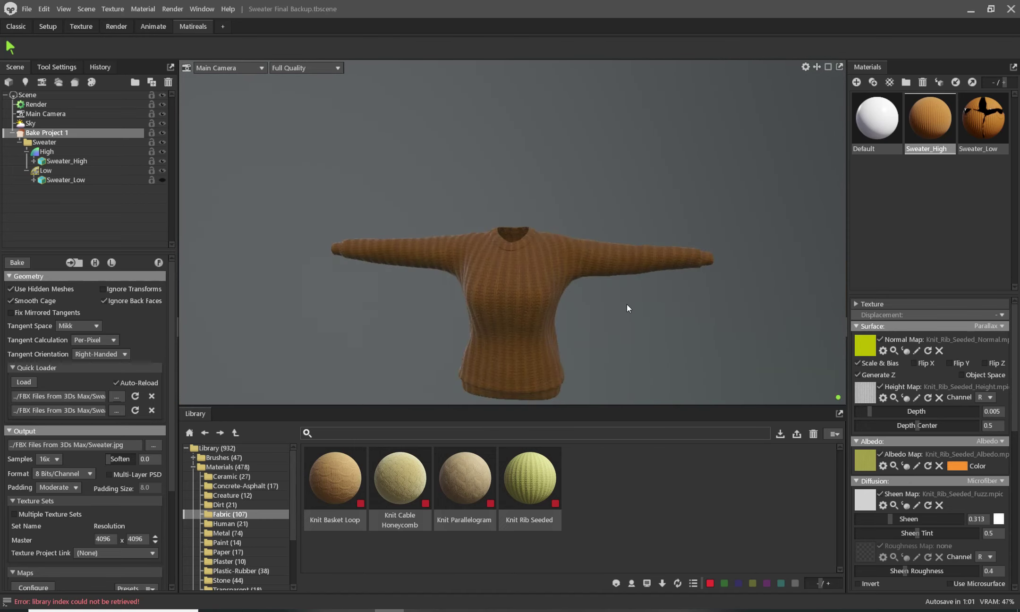
click(642, 338)
click(662, 300)
scroll(649, 303, up, 3)
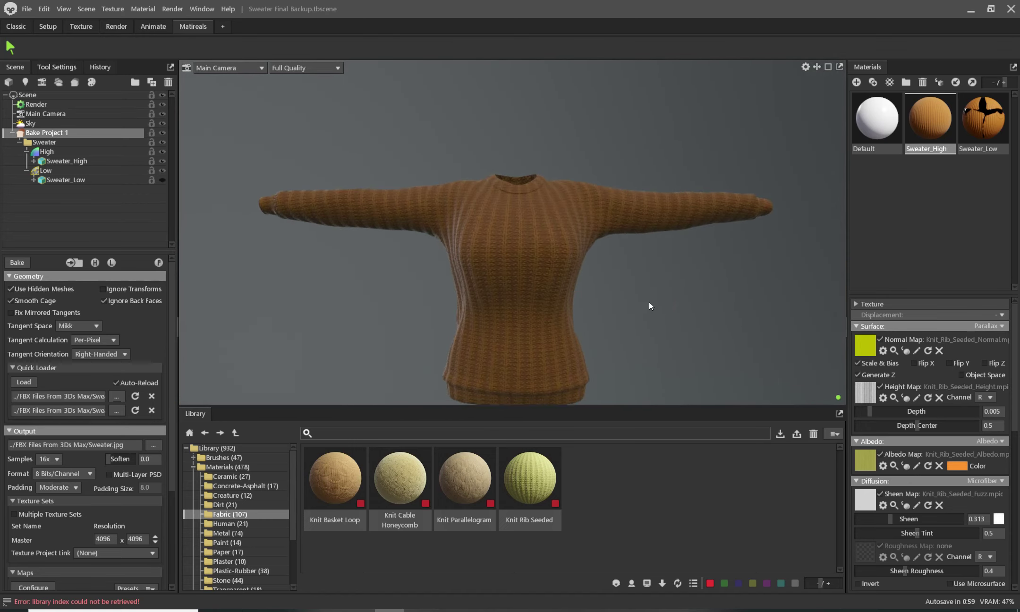
scroll(642, 293, up, 2)
drag(640, 290, 714, 325)
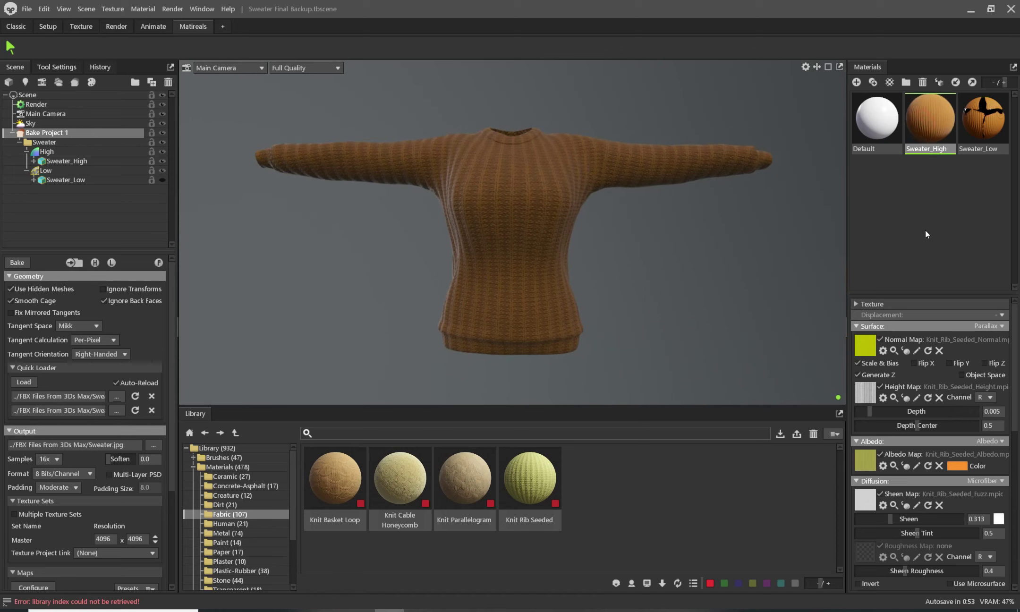
scroll(1016, 383, down, 3)
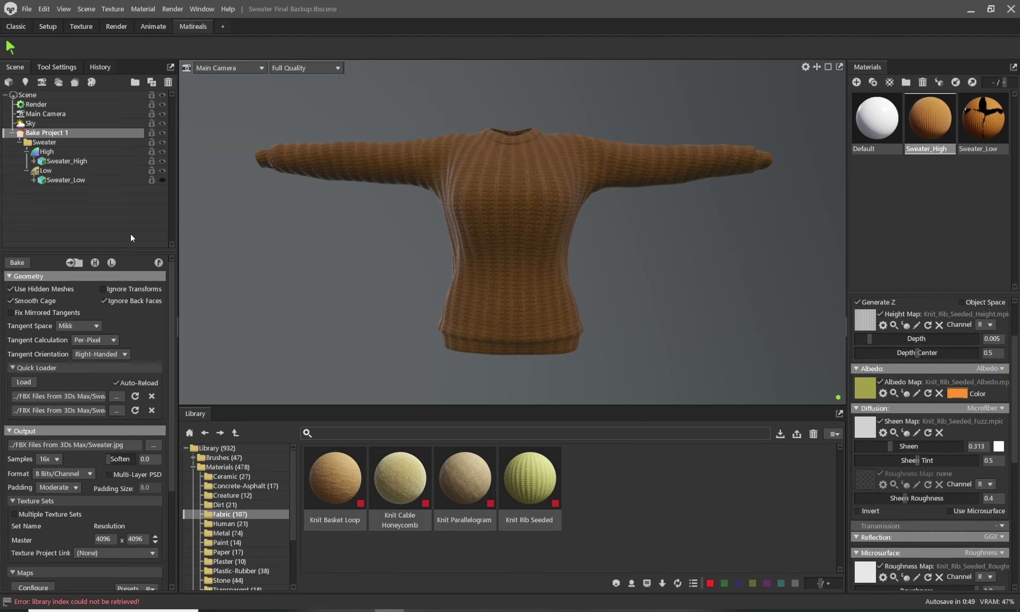
click(95, 264)
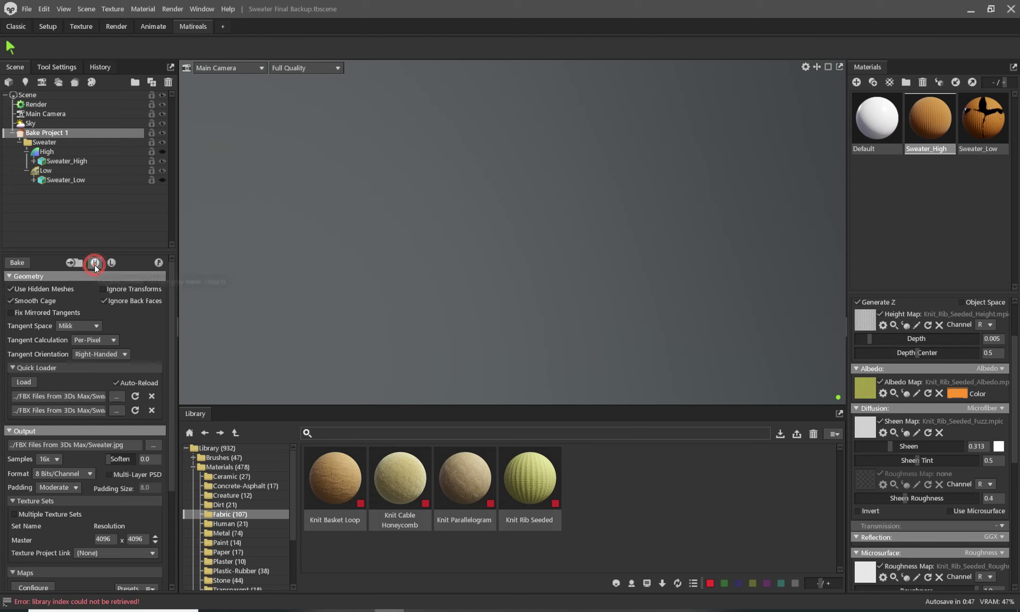
drag(938, 115, 941, 162)
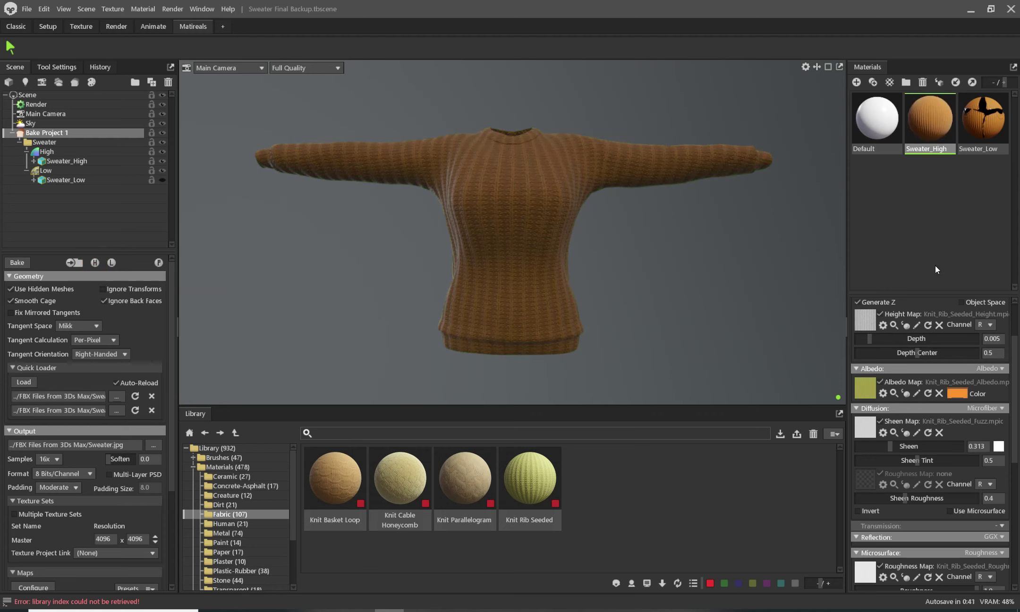
Step: Raise the Sweater_High texture tiling from 2.0 to 5
scroll(1014, 413, up, 3)
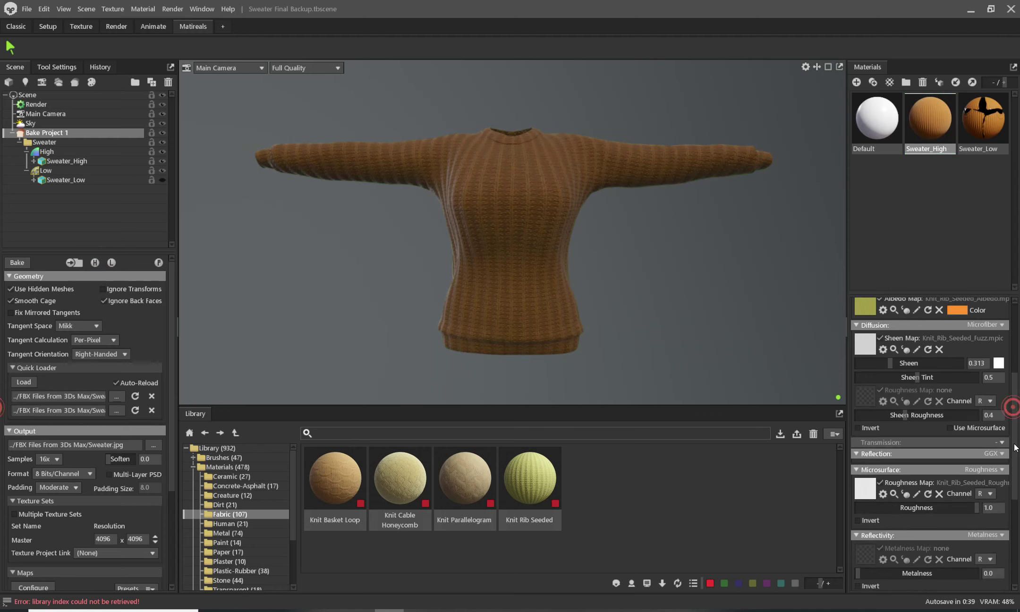
scroll(909, 333, up, 2)
click(876, 307)
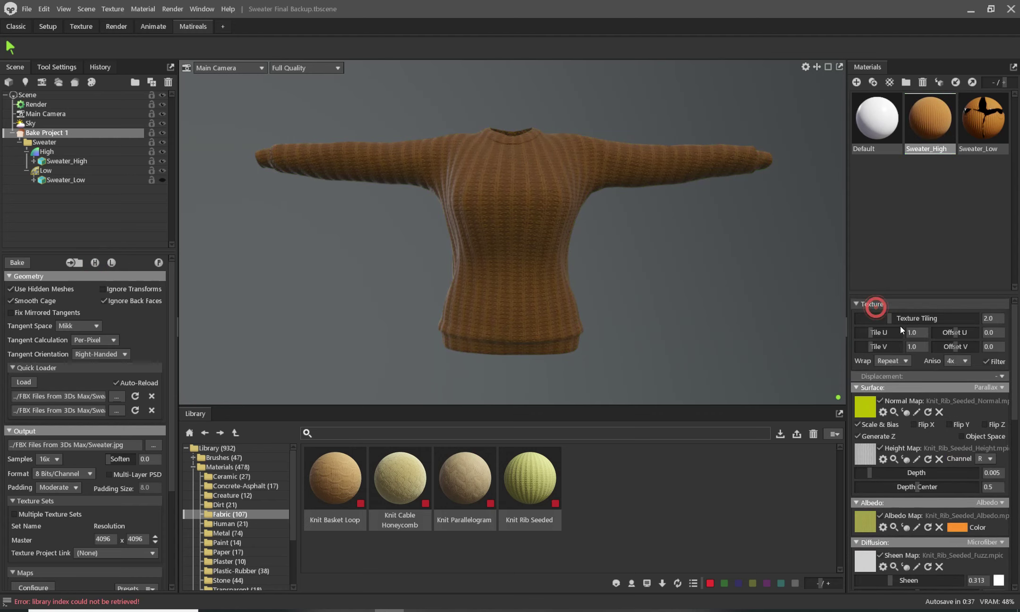
drag(892, 317, 899, 317)
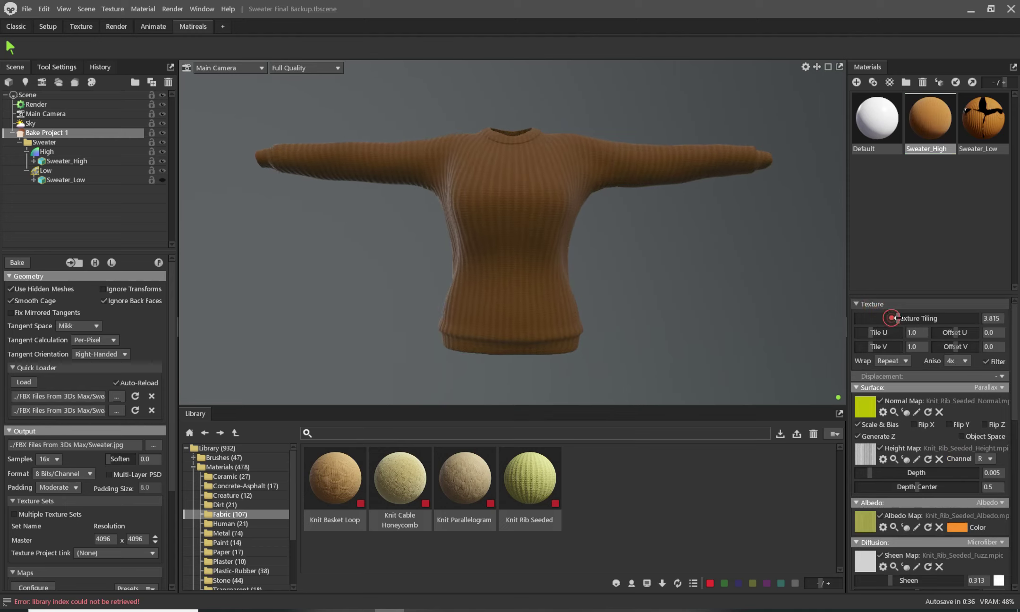
click(1000, 320)
text(5)
key(Return)
scroll(520, 276, up, 3)
scroll(523, 286, up, 5)
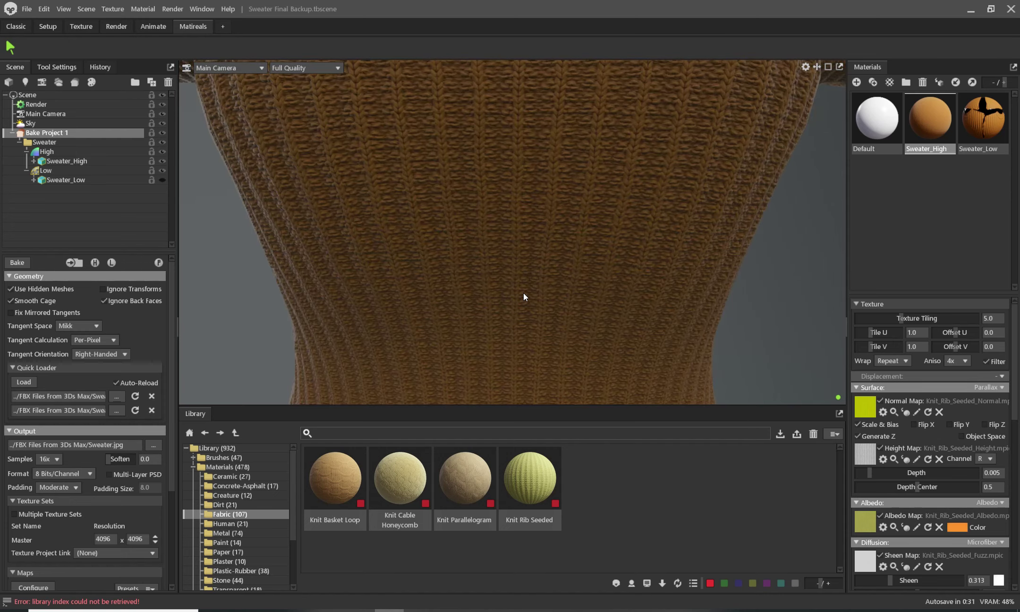
scroll(522, 214, down, 5)
scroll(521, 214, down, 3)
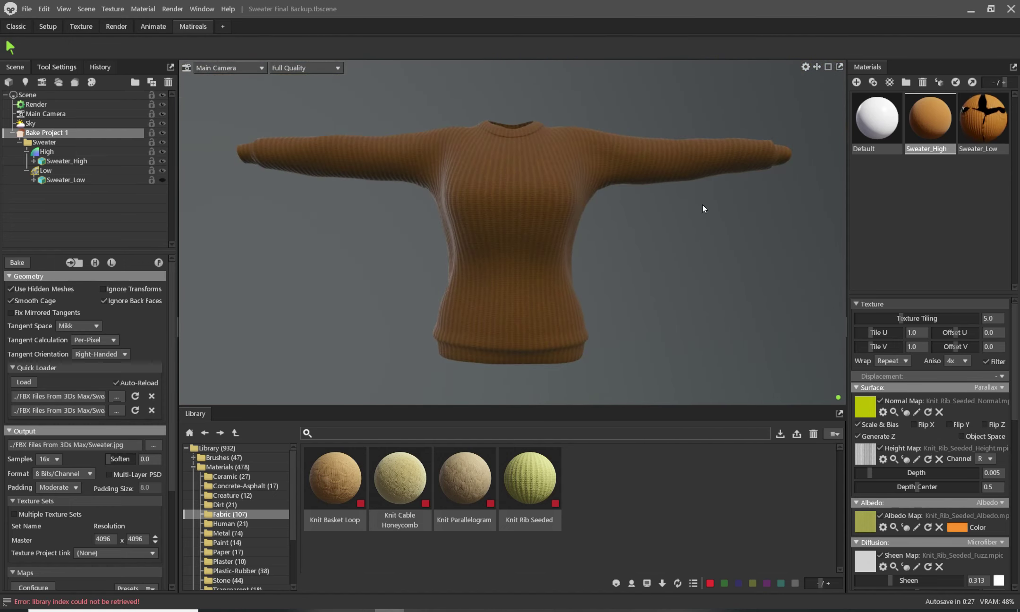
Step: Open the skew painter for the low-poly cage and orbit around the sweater
click(66, 161)
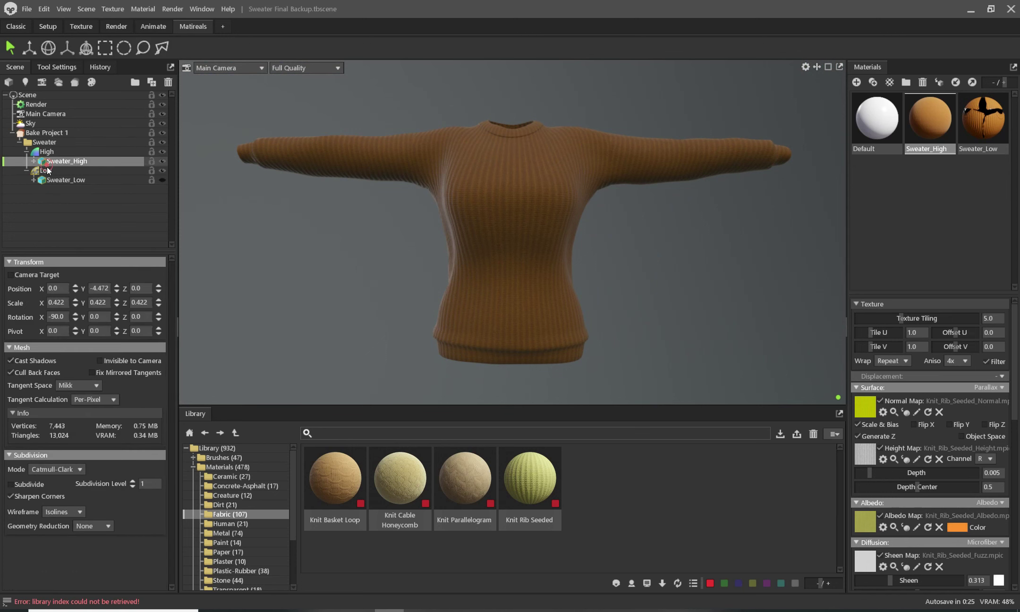
click(21, 392)
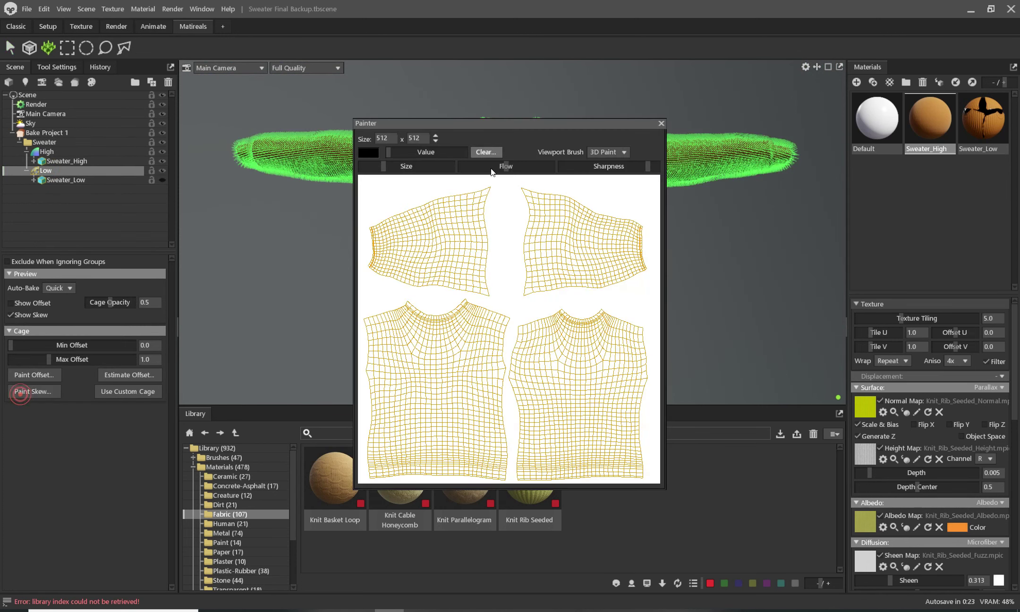
drag(613, 121, 885, 301)
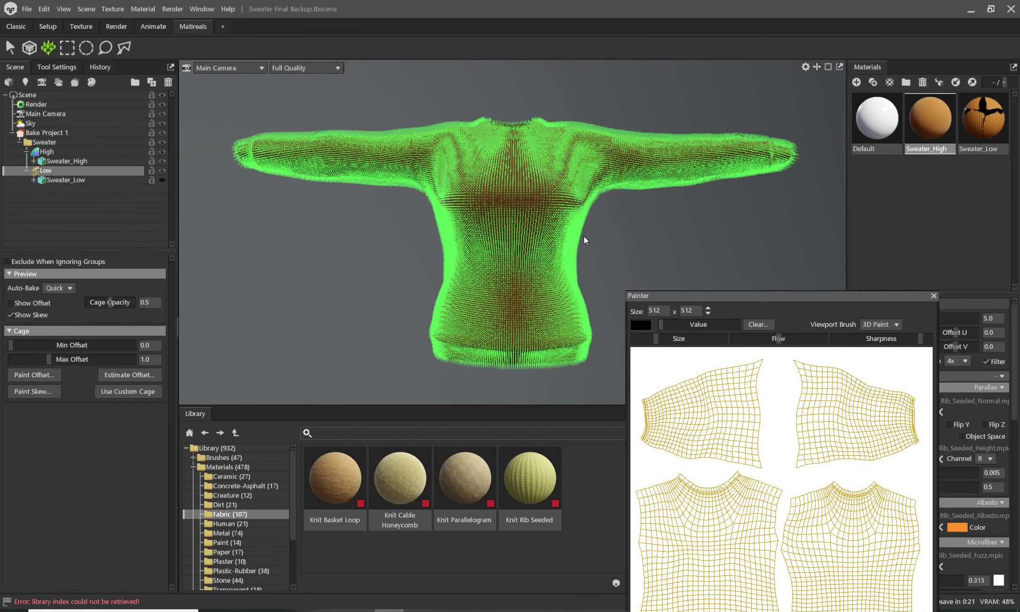
mouse_move(573, 259)
mouse_down()
mouse_move(493, 245)
mouse_move(483, 187)
mouse_move(434, 185)
mouse_move(511, 220)
mouse_up()
mouse_move(511, 220)
mouse_down()
mouse_move(366, 220)
mouse_move(560, 238)
mouse_move(670, 199)
mouse_move(576, 194)
mouse_move(481, 151)
mouse_up()
mouse_move(405, 151)
mouse_down()
mouse_move(292, 165)
mouse_move(455, 171)
mouse_move(417, 142)
mouse_move(510, 274)
mouse_move(487, 181)
mouse_move(563, 93)
mouse_move(659, 274)
mouse_move(559, 94)
mouse_move(529, 292)
mouse_move(560, 205)
mouse_move(763, 286)
mouse_move(574, 297)
mouse_move(522, 269)
mouse_move(509, 308)
mouse_move(495, 305)
mouse_move(528, 307)
mouse_up()
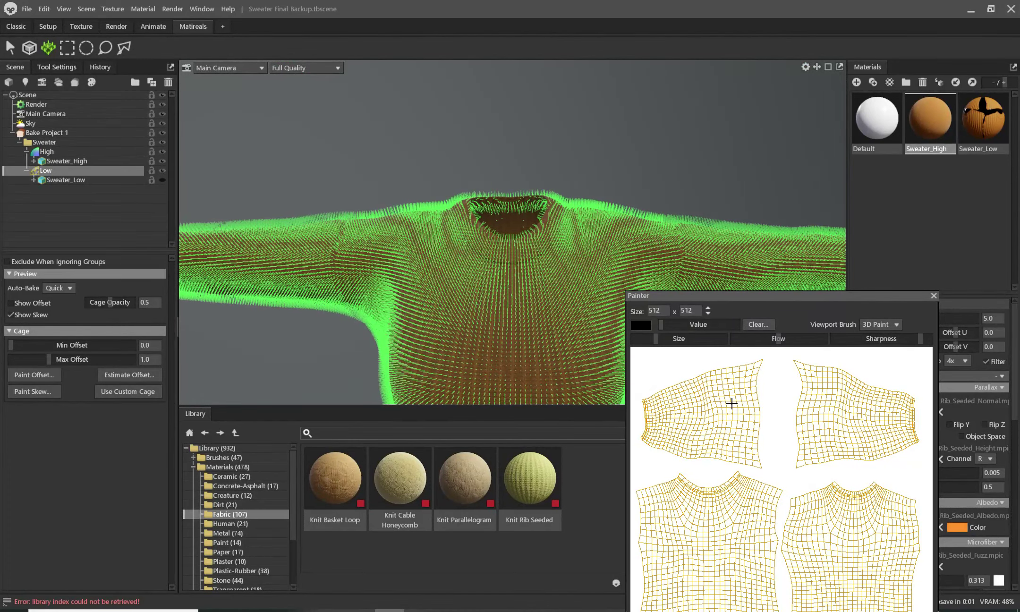
mouse_move(472, 274)
mouse_down()
mouse_move(679, 264)
mouse_move(647, 256)
mouse_move(449, 280)
mouse_move(517, 271)
mouse_move(463, 235)
mouse_move(519, 226)
mouse_up()
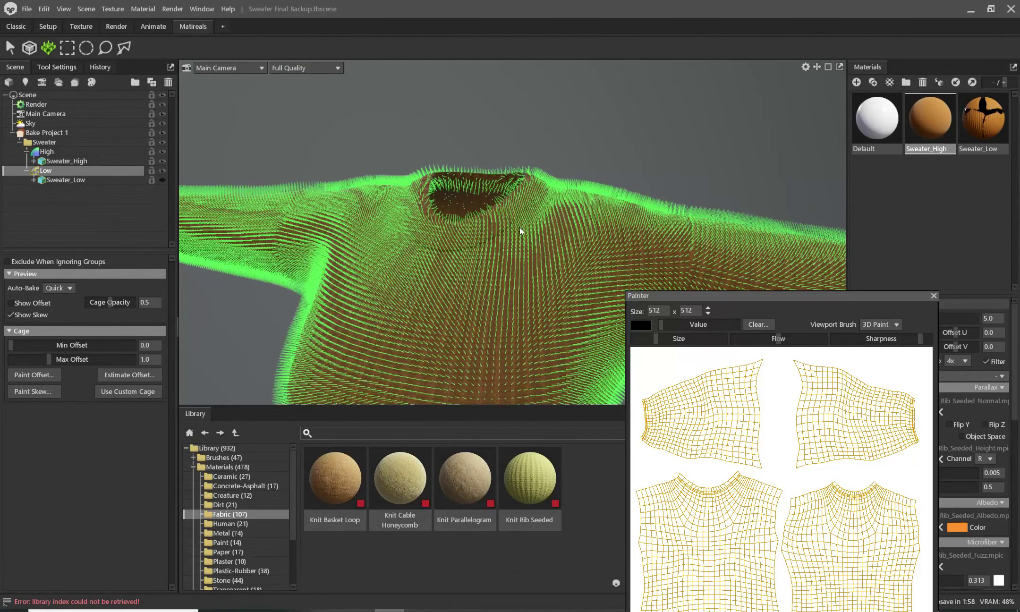
scroll(517, 224, up, 3)
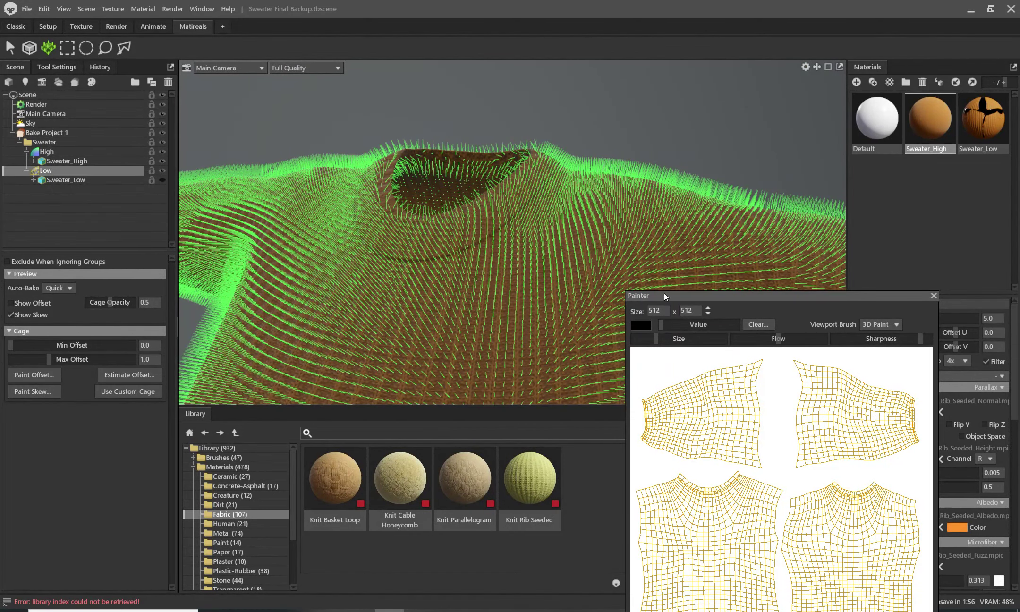
Step: Set the brush to 3D Paint, undo a trial collar stroke, and close the painter
click(868, 326)
click(888, 347)
mouse_move(569, 204)
mouse_down()
mouse_move(496, 220)
mouse_move(558, 173)
mouse_move(386, 275)
mouse_up()
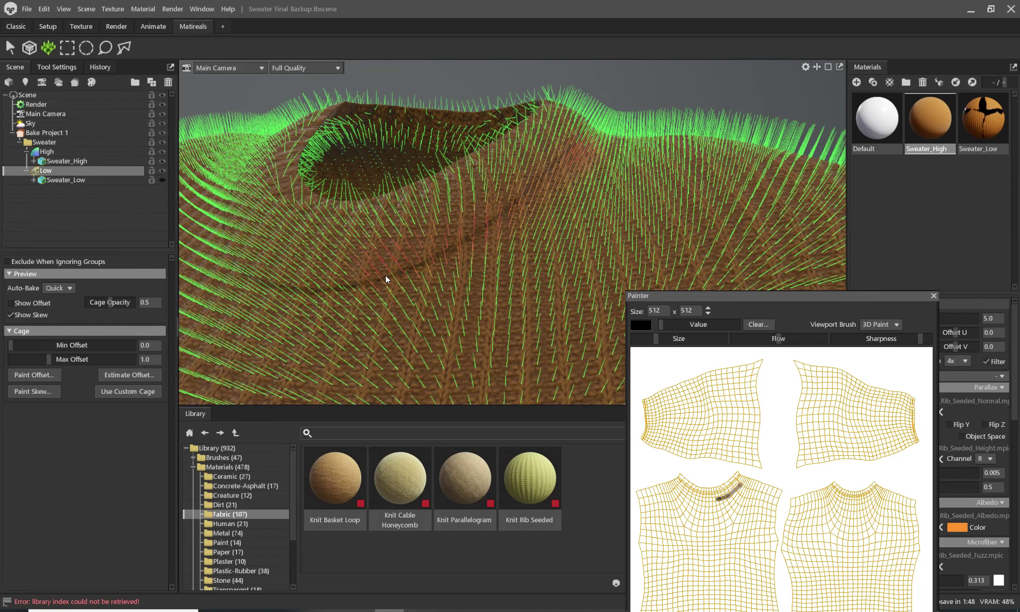
drag(566, 152, 688, 96)
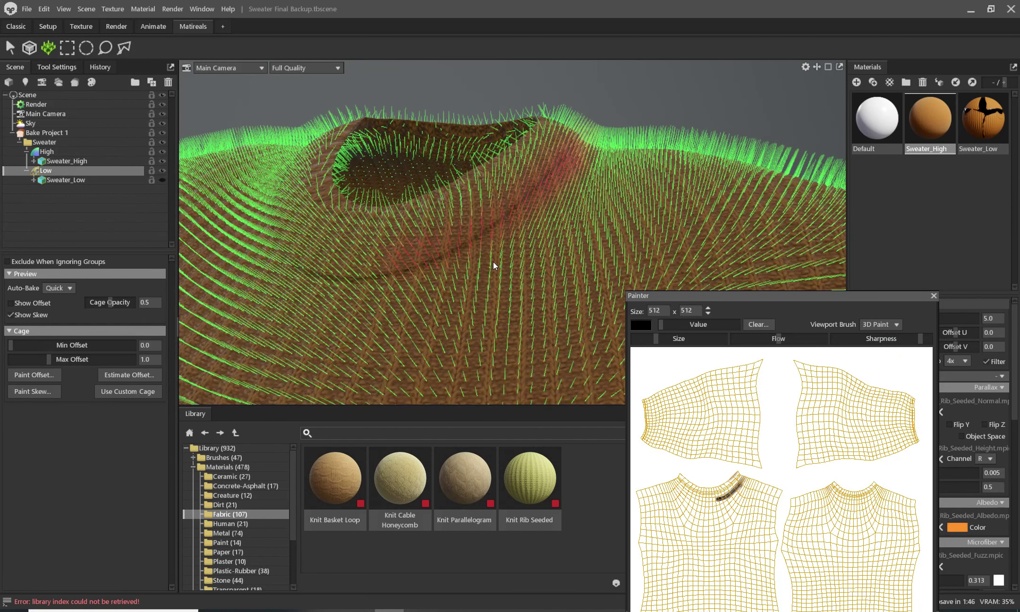
key(ctrl+z)
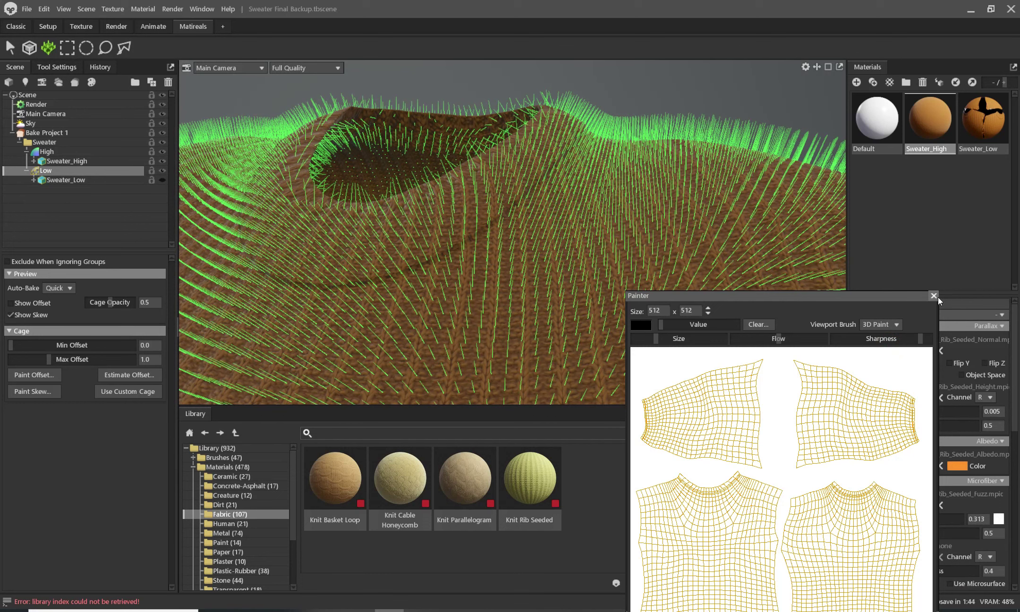
click(935, 296)
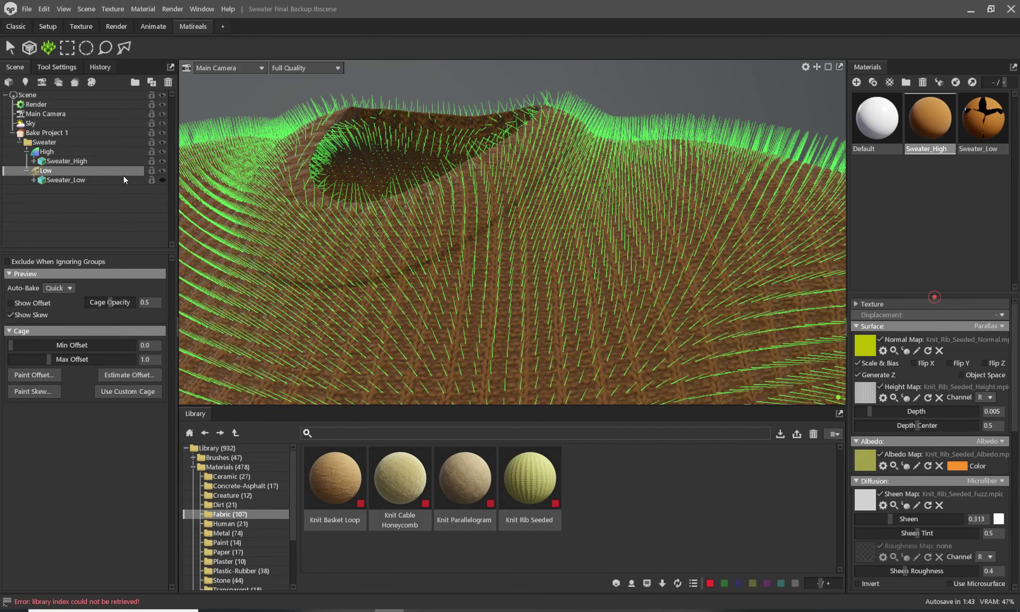
Step: Select Bake Project 1 and bake the sweater's texture maps
click(51, 179)
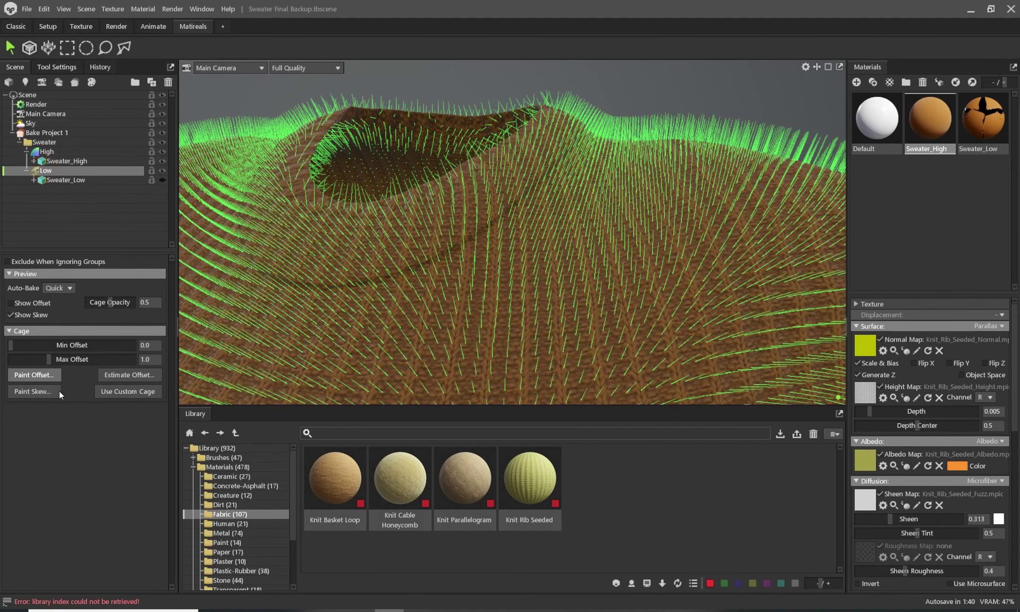
click(77, 162)
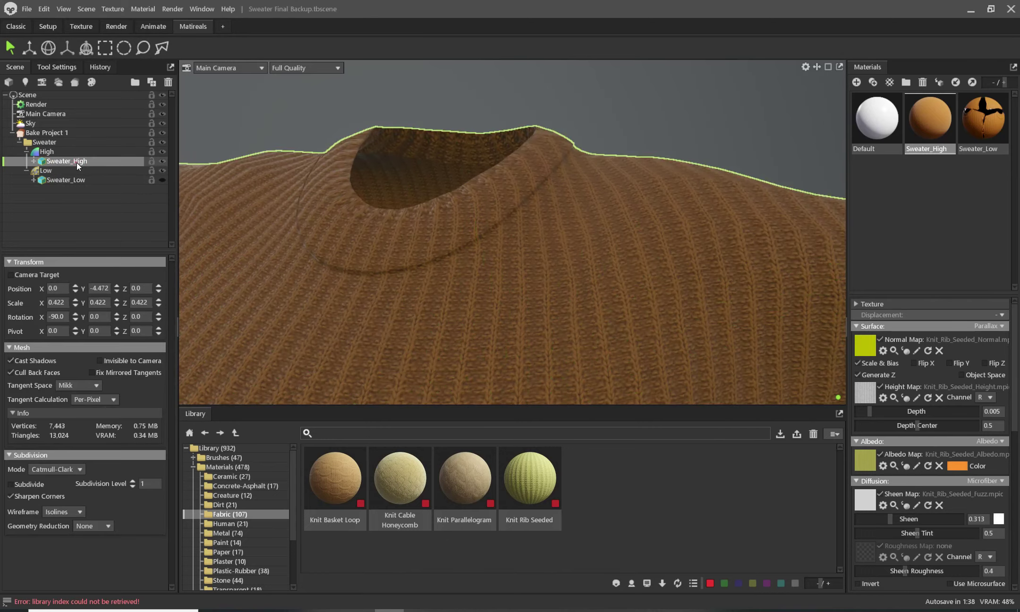
scroll(526, 138, down, 5)
drag(560, 144, 648, 269)
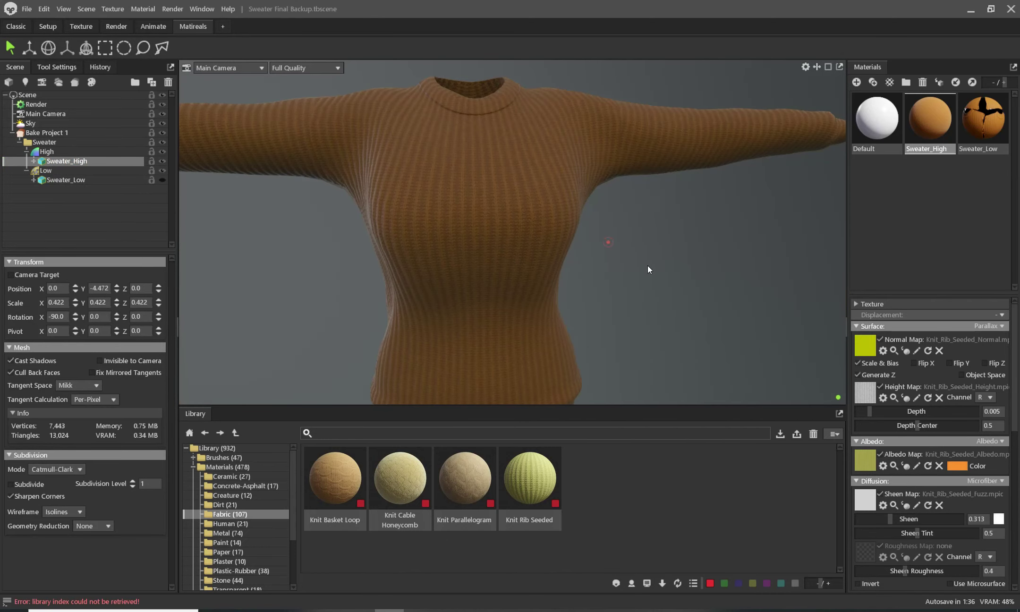
scroll(647, 265, down, 3)
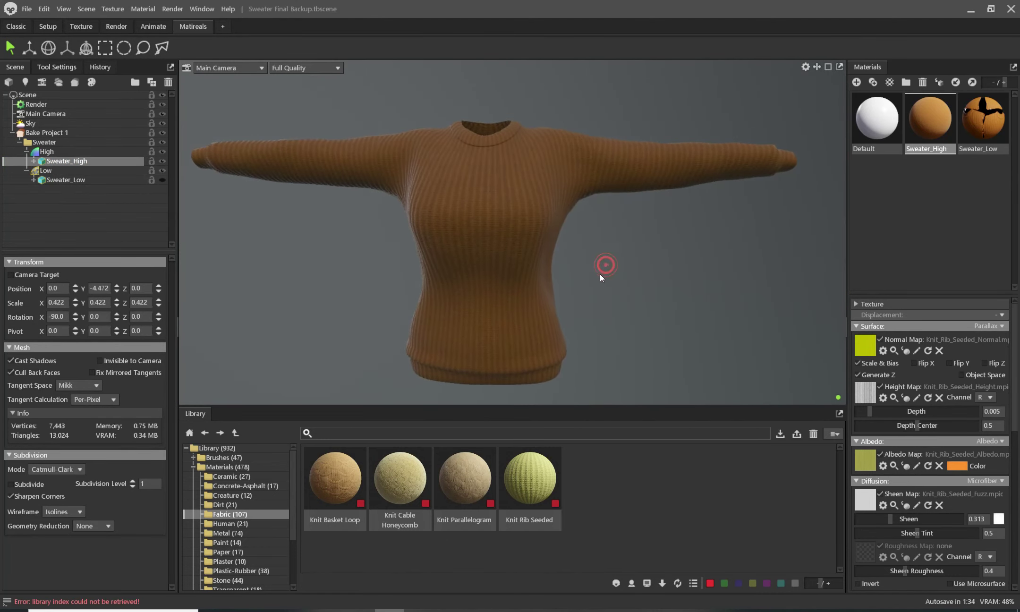
drag(601, 274, 616, 272)
click(64, 130)
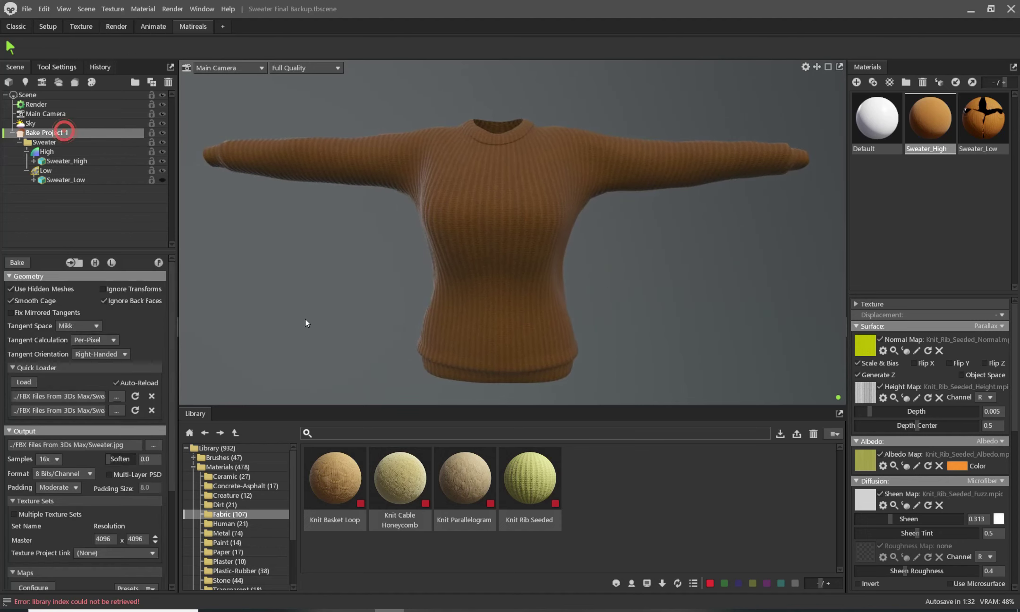
click(22, 262)
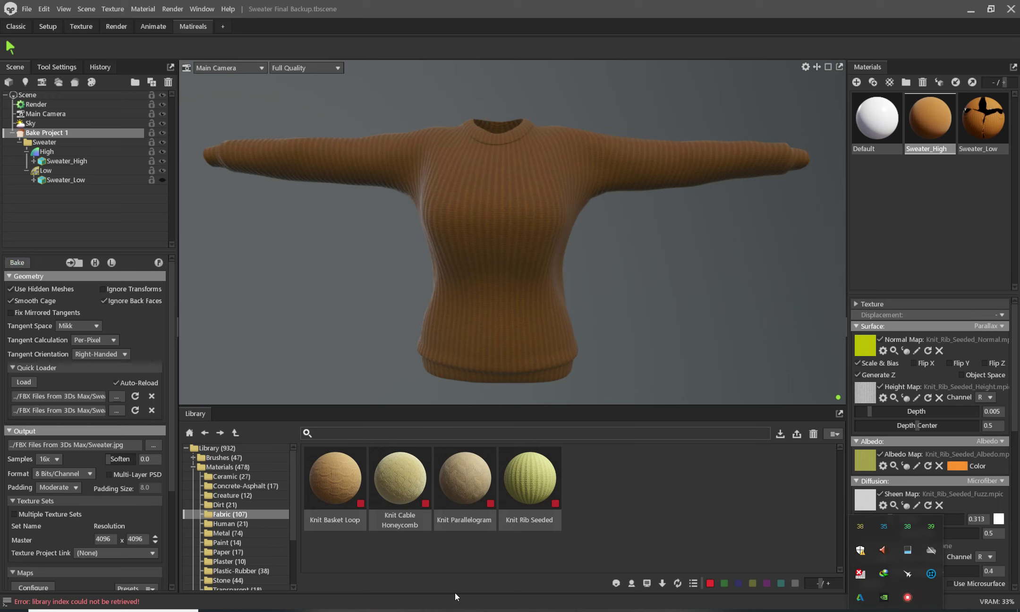
mouse_move(389, 608)
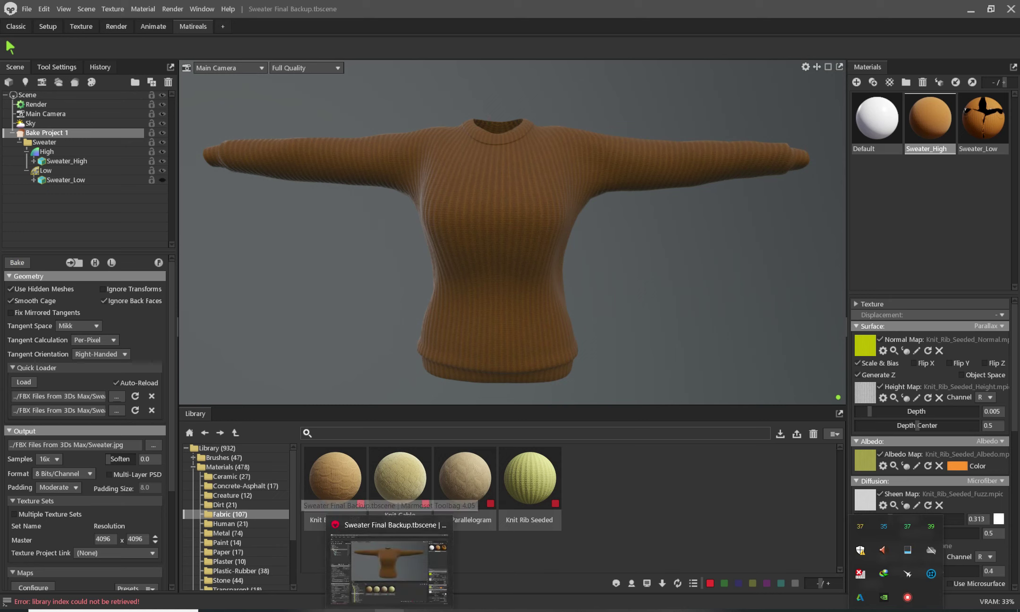
Step: Open Sweater_albedo from the FBX Files From 3Ds Max folder
click(303, 608)
click(214, 161)
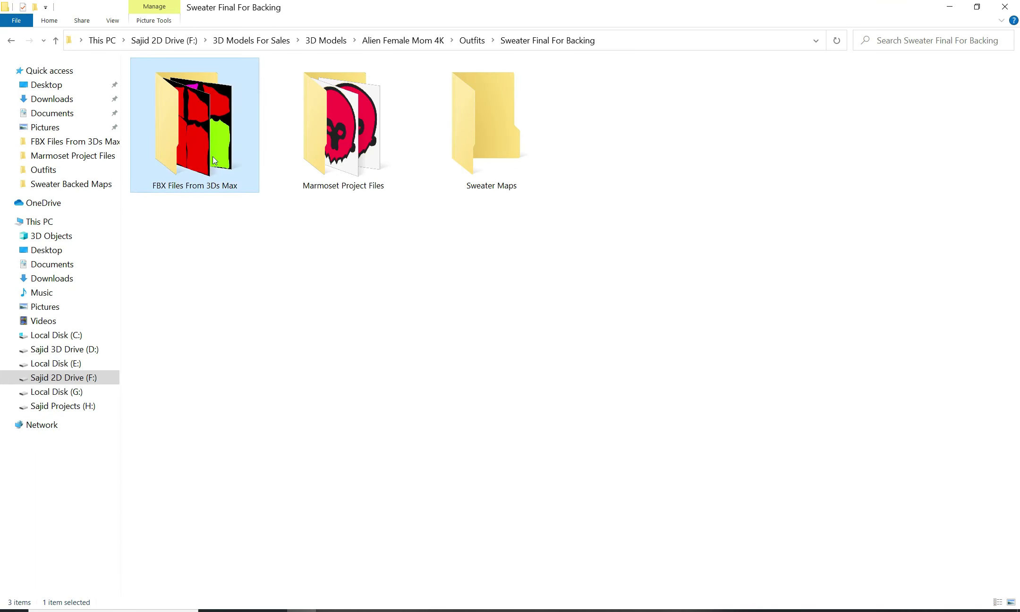
double_click(214, 160)
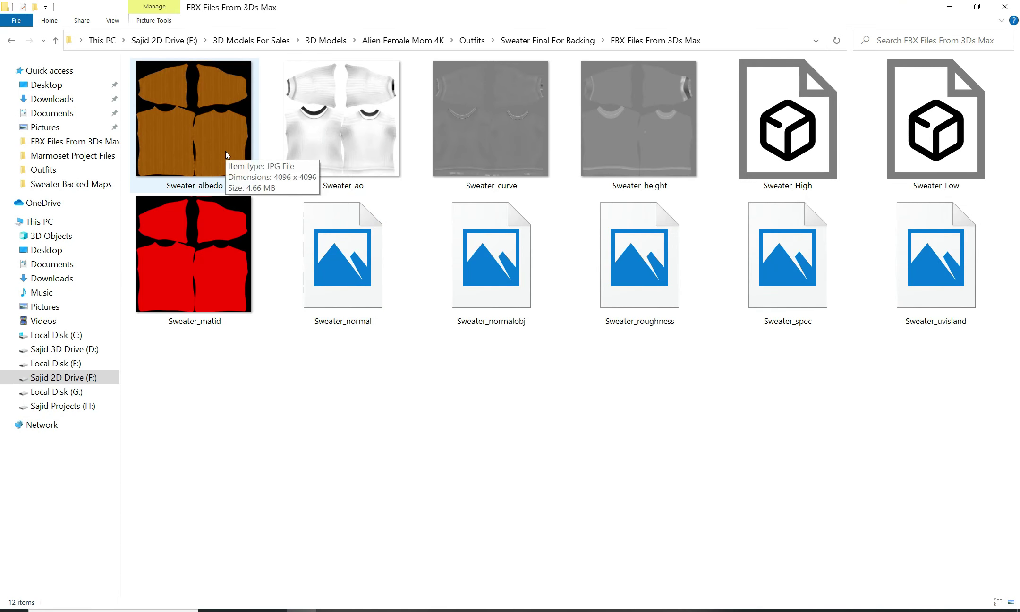
double_click(225, 154)
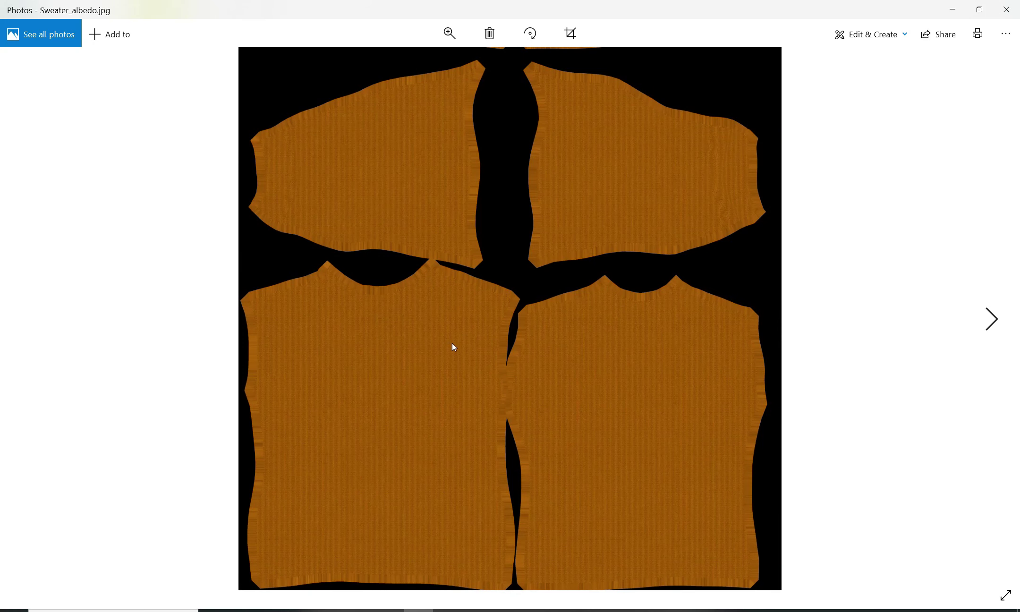
Step: Zoom and pan across the Sweater_albedo texture, then close it
double_click(386, 150)
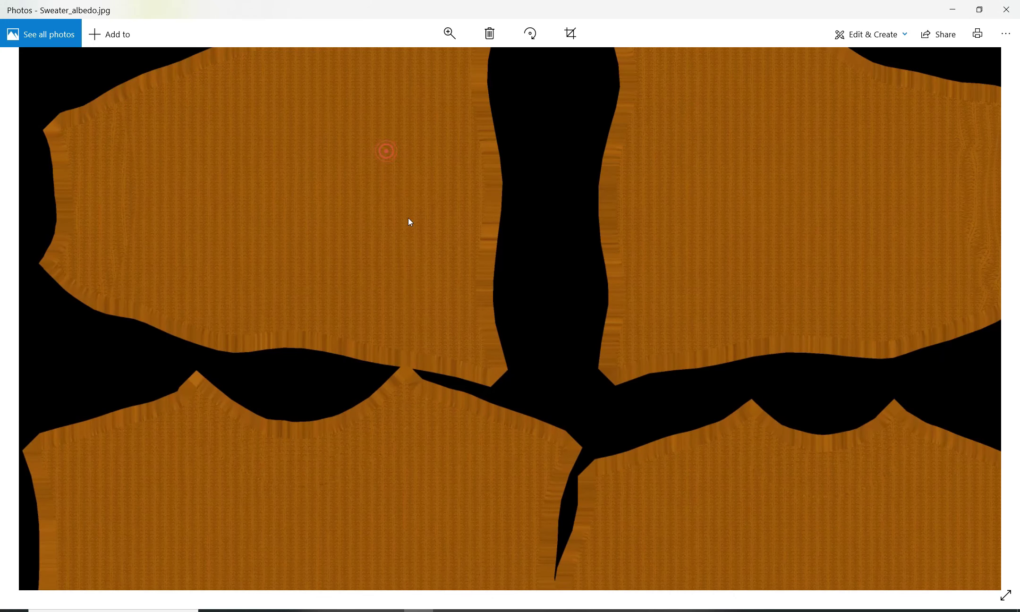
click(449, 33)
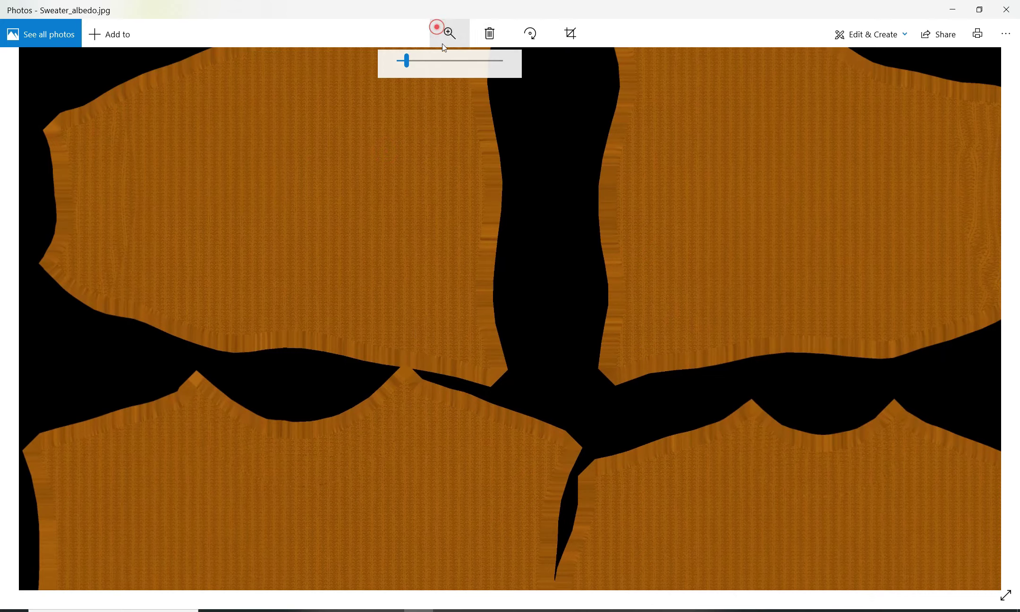
drag(435, 62, 469, 60)
drag(264, 179, 658, 197)
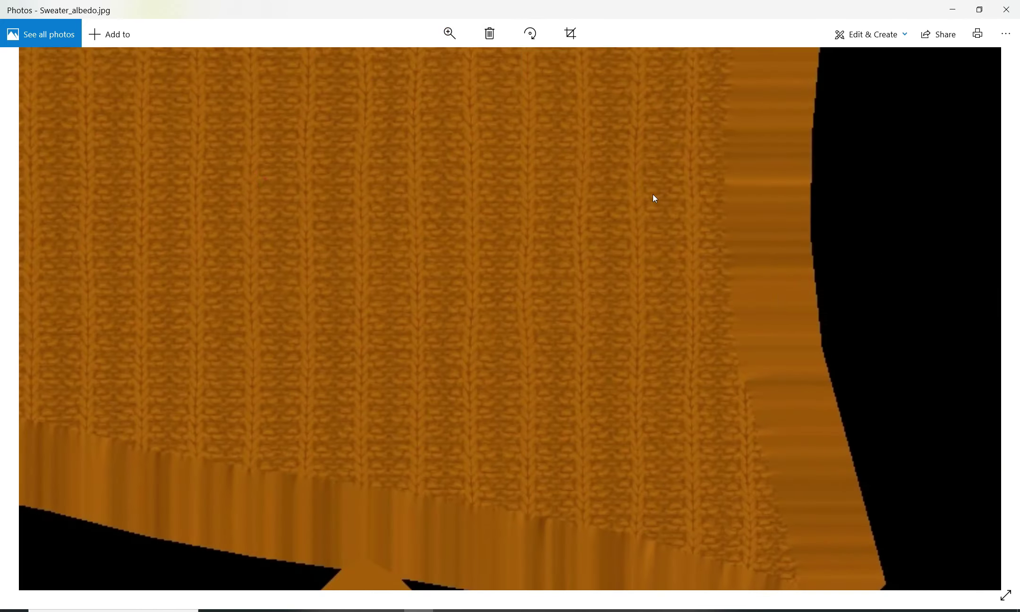
double_click(653, 194)
key(Escape)
Step: Open Sweater_normal, zoom in along the neckline, then close Photos
click(395, 291)
double_click(395, 289)
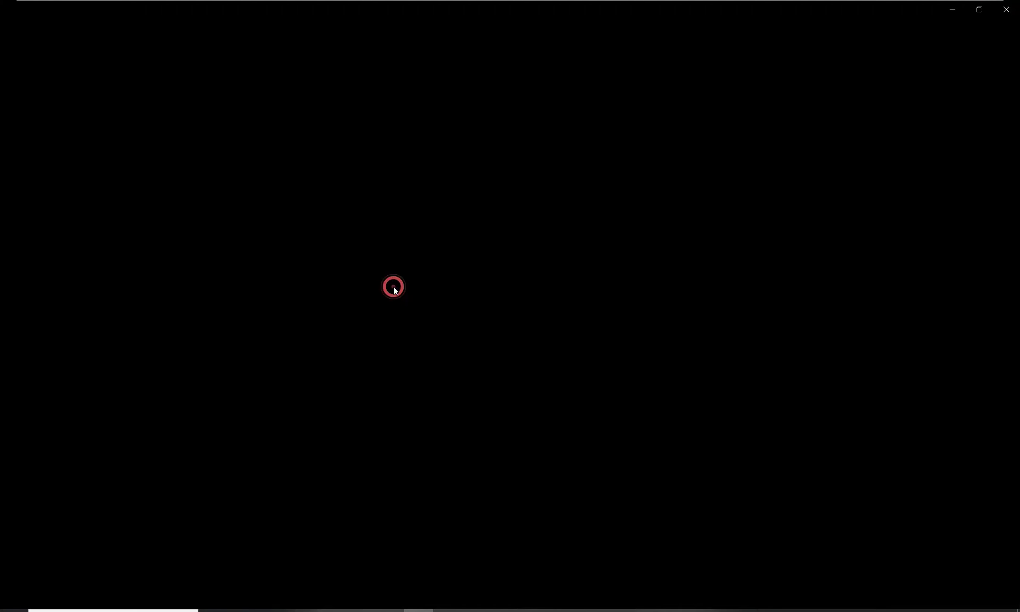
double_click(408, 204)
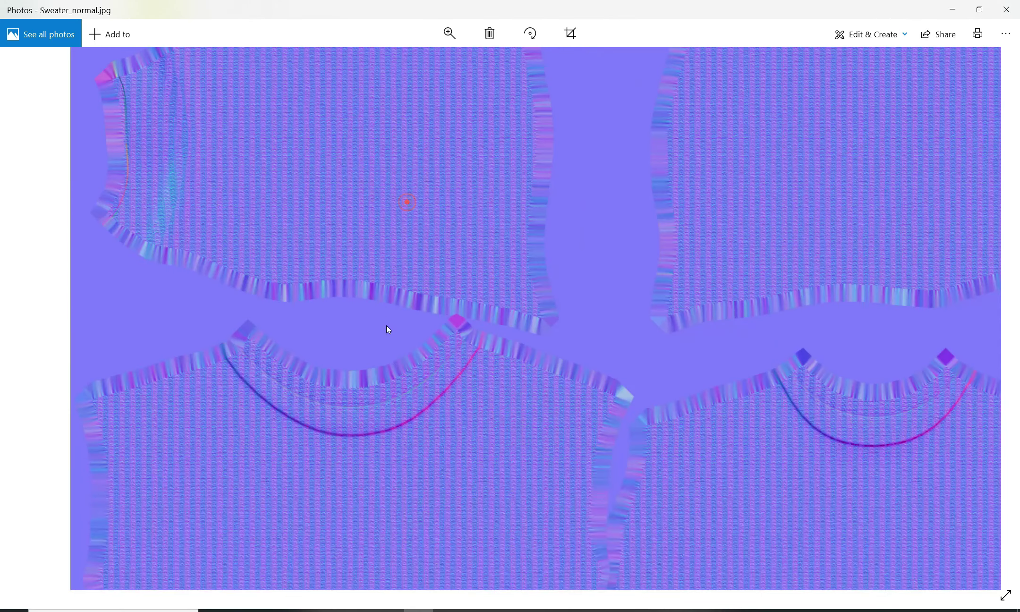
ctrl+scroll(405, 429, up, 2)
ctrl+scroll(366, 400, up, 2)
ctrl+scroll(542, 403, up, 2)
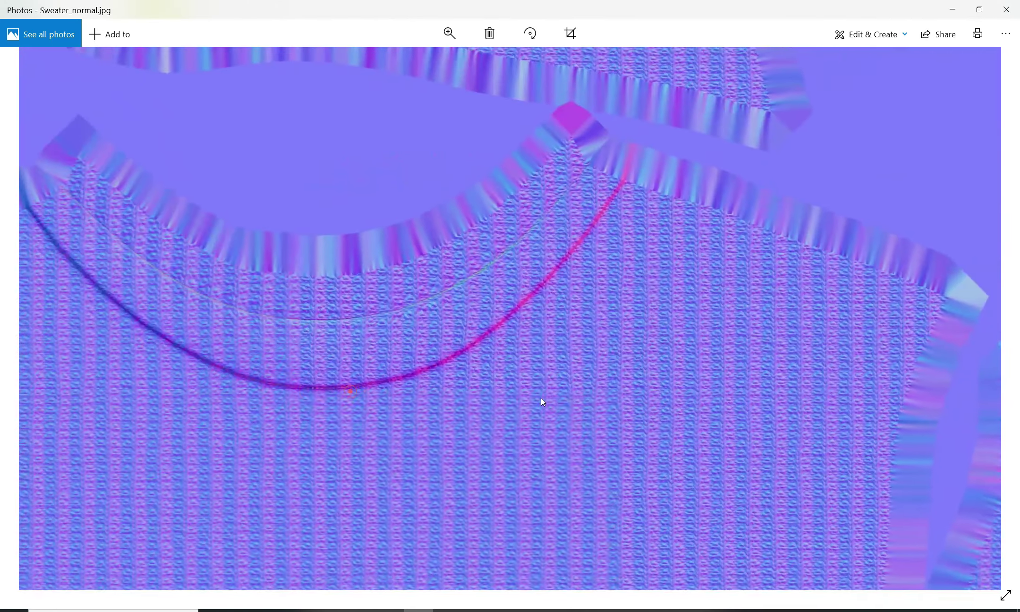
click(762, 181)
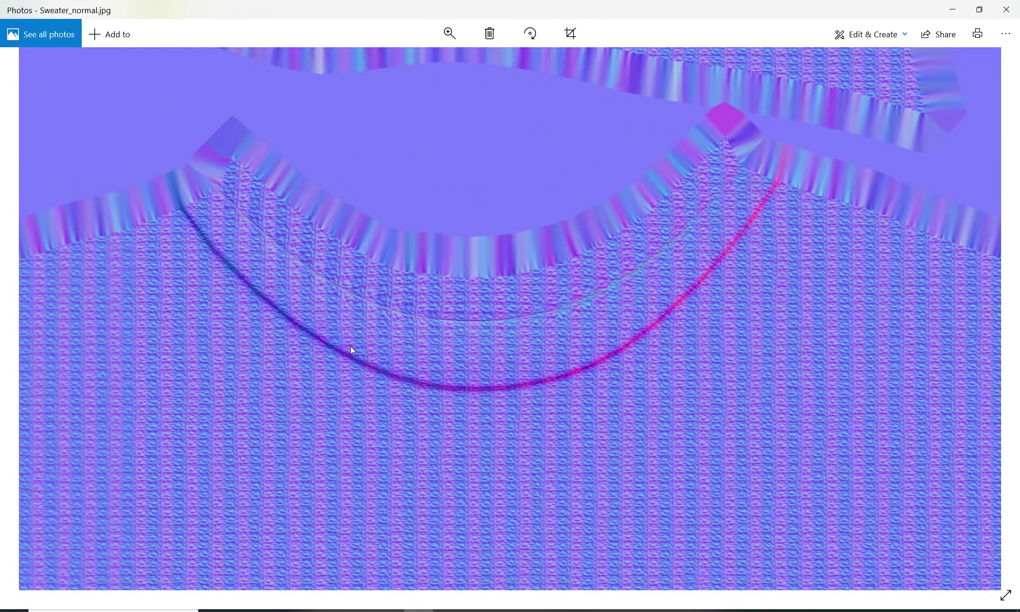
double_click(630, 393)
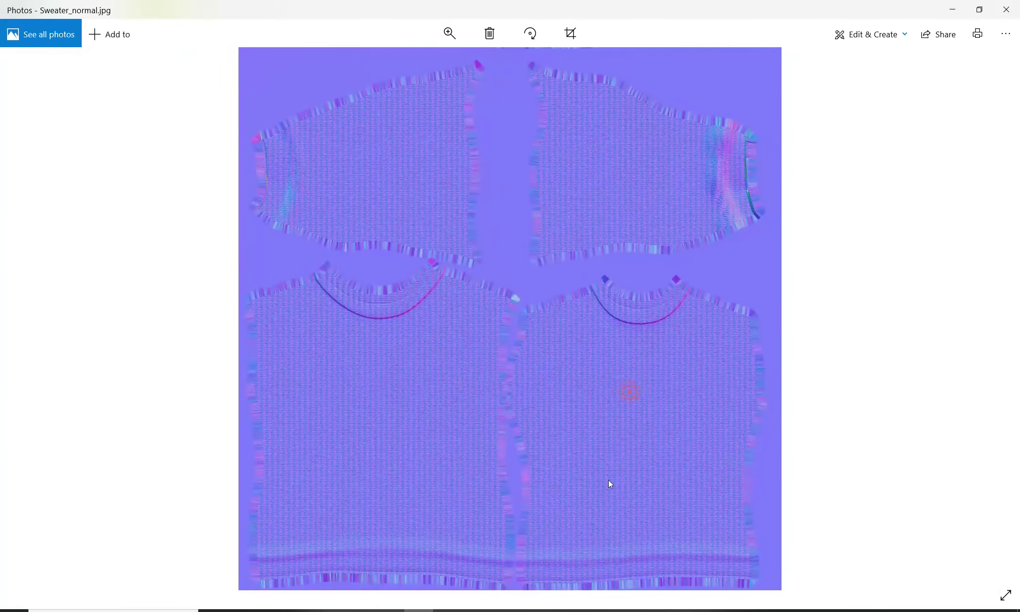
ctrl+scroll(474, 576, up, 2)
ctrl+scroll(468, 526, up, 1)
ctrl+scroll(501, 414, up, 2)
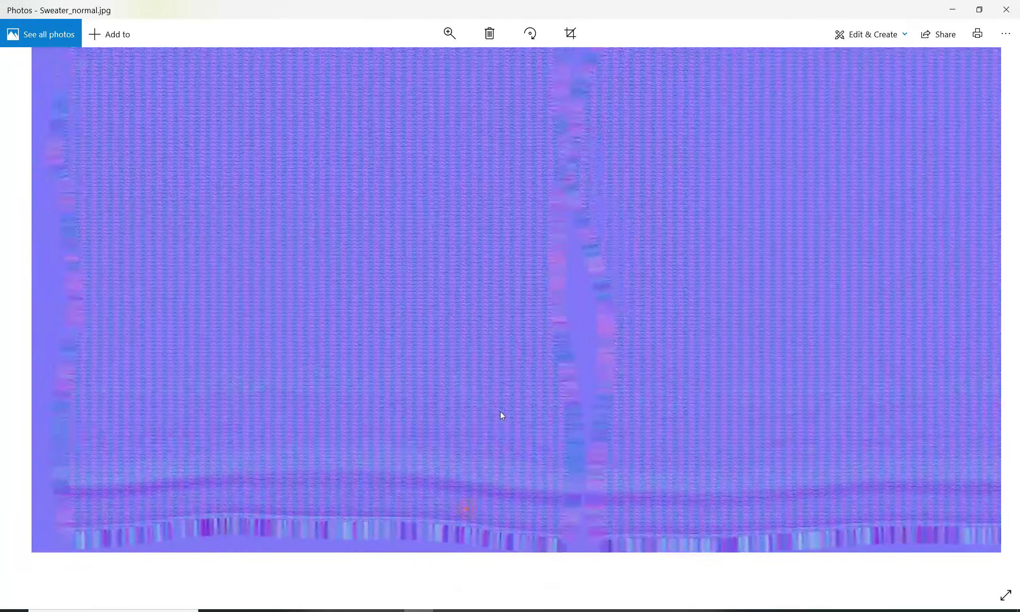
ctrl+scroll(426, 484, up, 2)
ctrl+scroll(647, 339, down, 2)
ctrl+scroll(749, 337, down, 1)
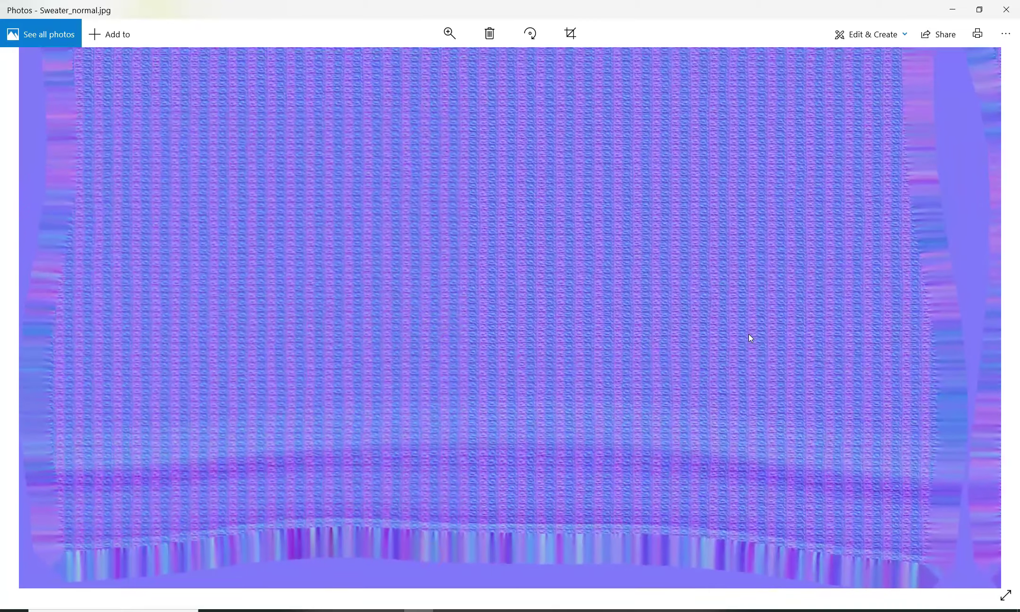
double_click(749, 335)
click(1006, 9)
Step: Go up to Sweater Final For Backing and orbit the sweater in Marmoset Toolbag
click(529, 406)
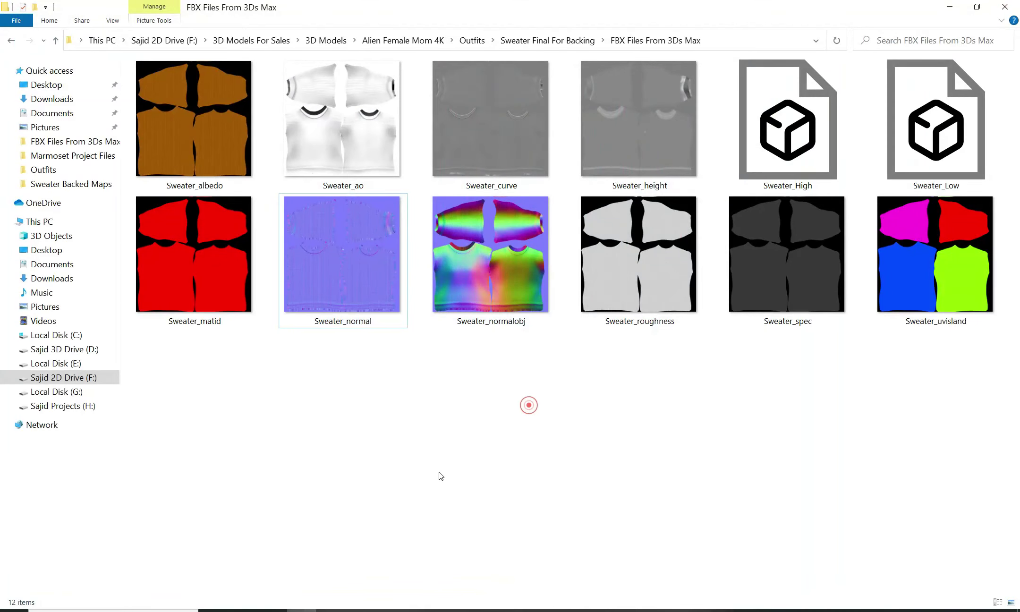
click(550, 42)
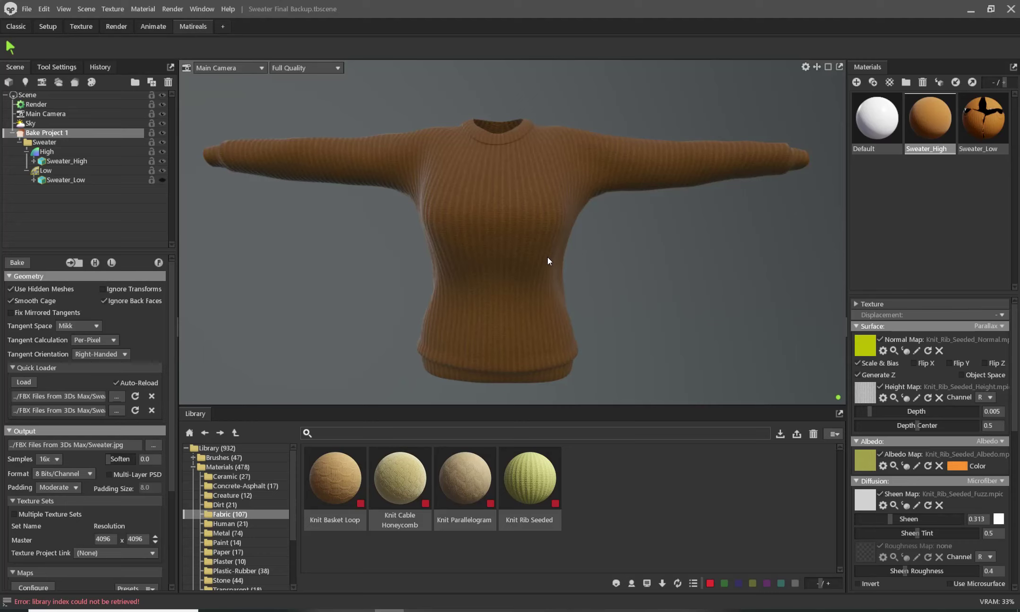
mouse_move(547, 261)
mouse_down()
mouse_move(648, 299)
mouse_move(628, 307)
mouse_move(650, 303)
mouse_move(627, 301)
mouse_up()
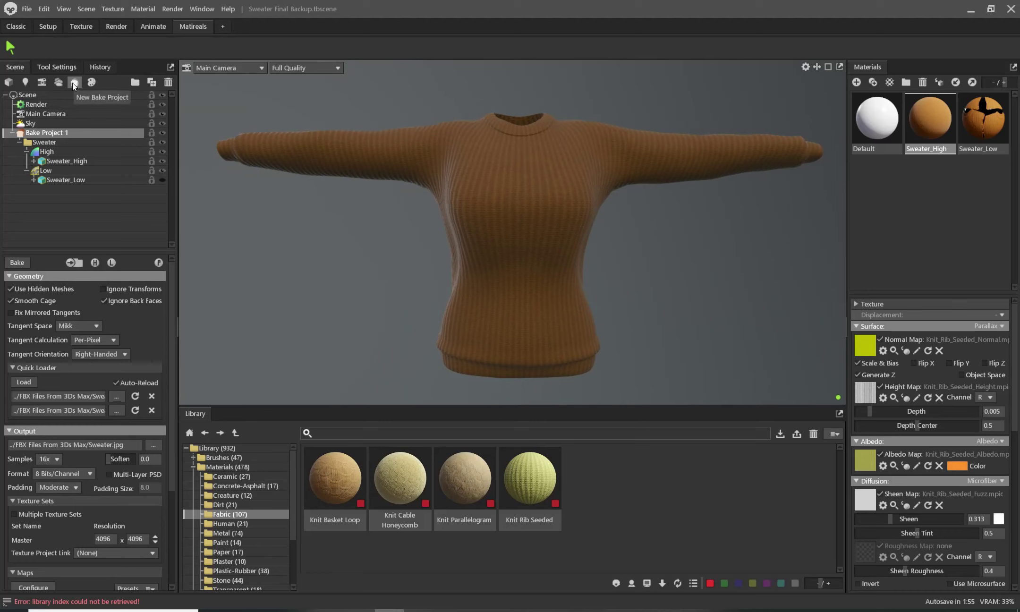
Step: Create a new texture project, link Sweater_Low to it, and hide both sweater groups
click(91, 82)
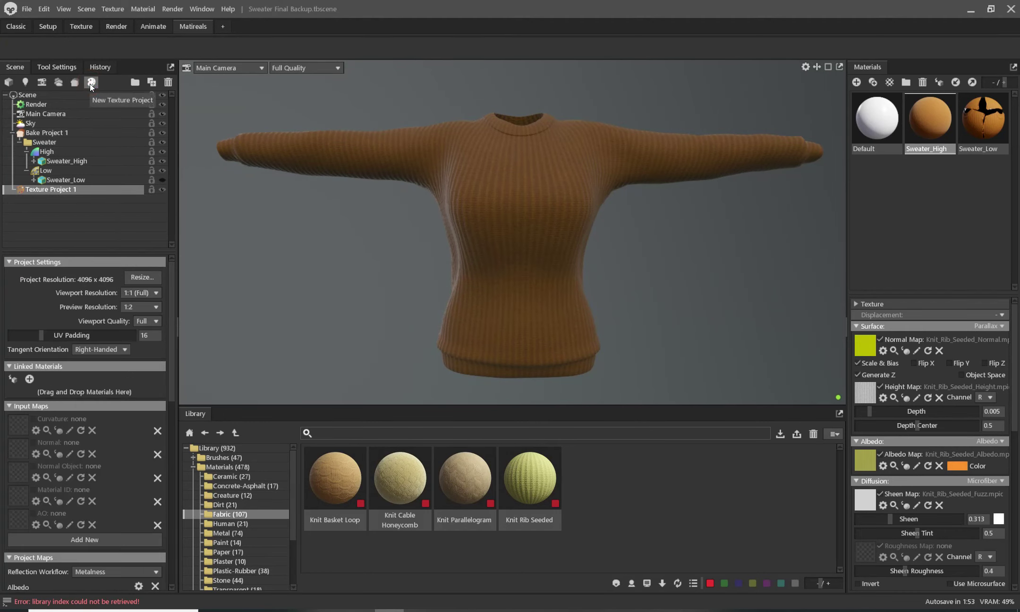
drag(984, 120, 13, 379)
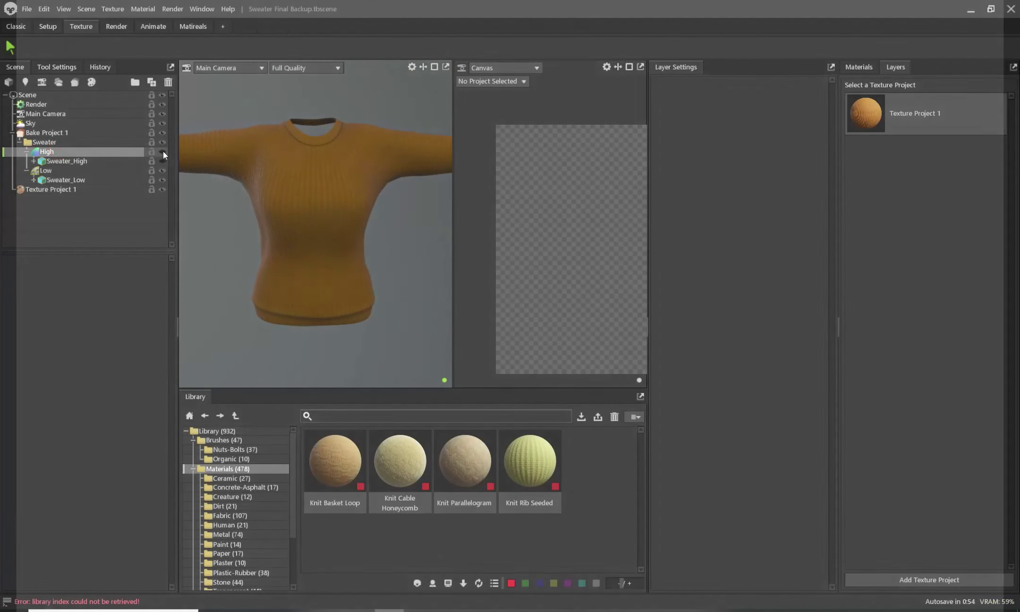
click(163, 152)
click(163, 171)
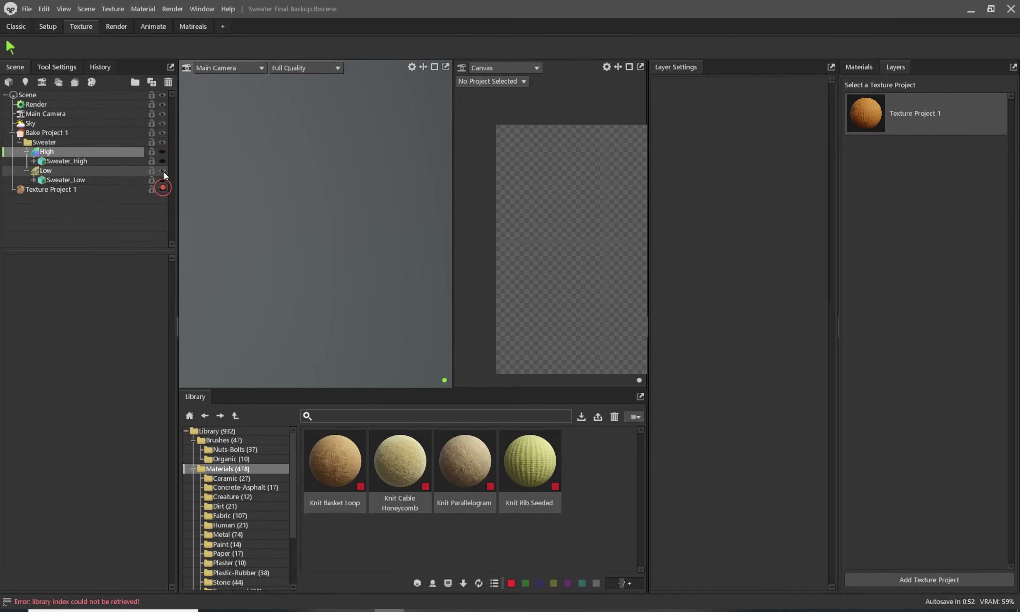
Step: Inspect the Sweater_High mesh, keep the high-poly group hidden, and make the low-poly sweater visible
click(57, 161)
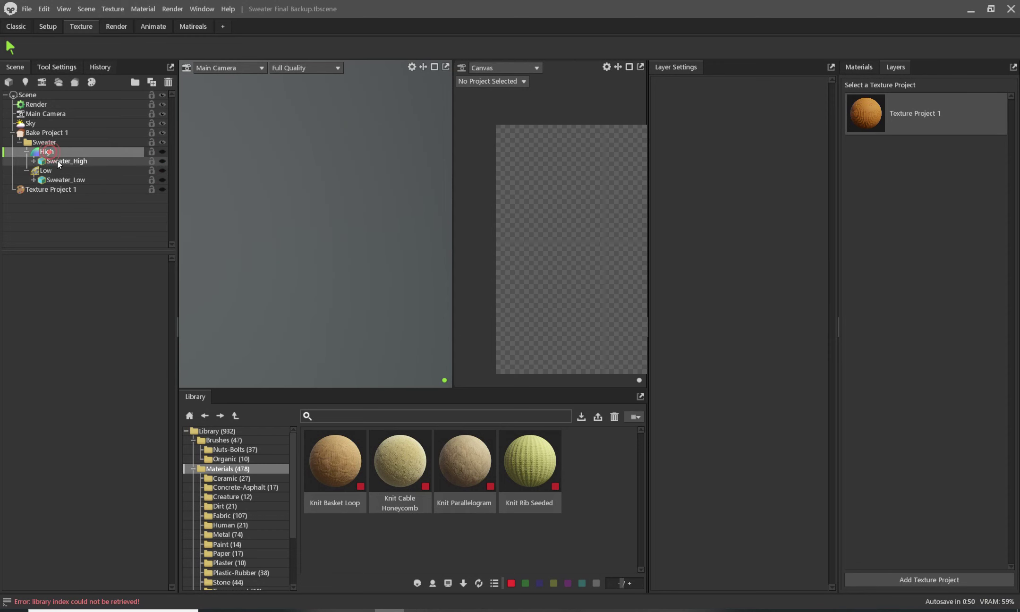
click(58, 161)
click(163, 152)
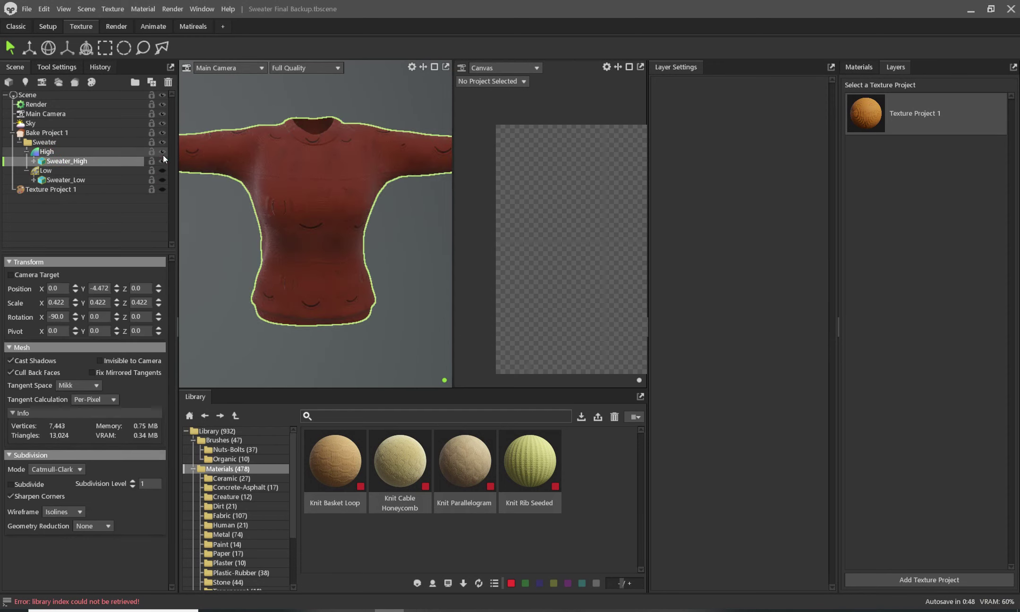
click(164, 161)
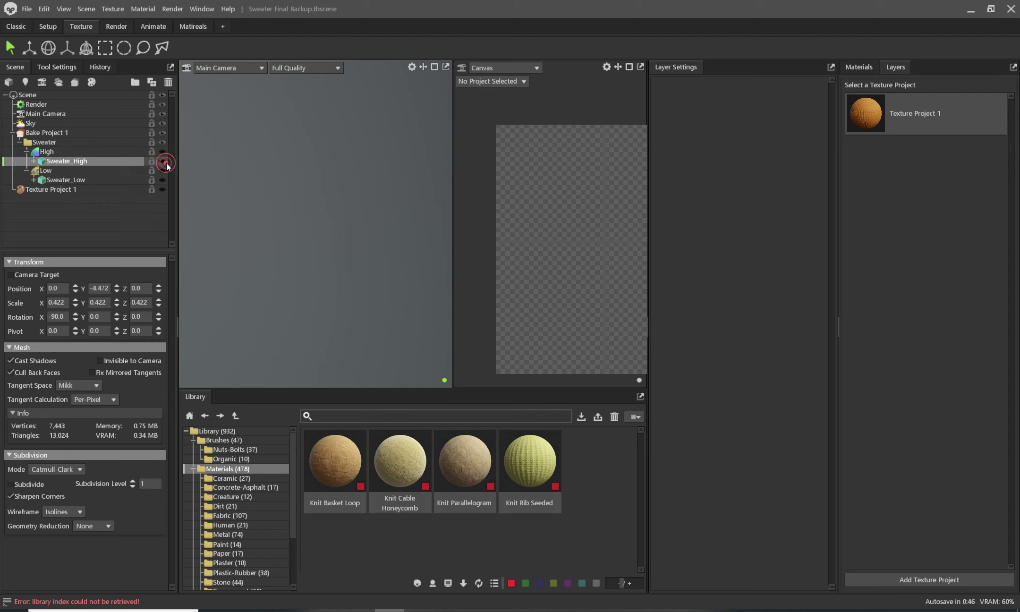
click(72, 171)
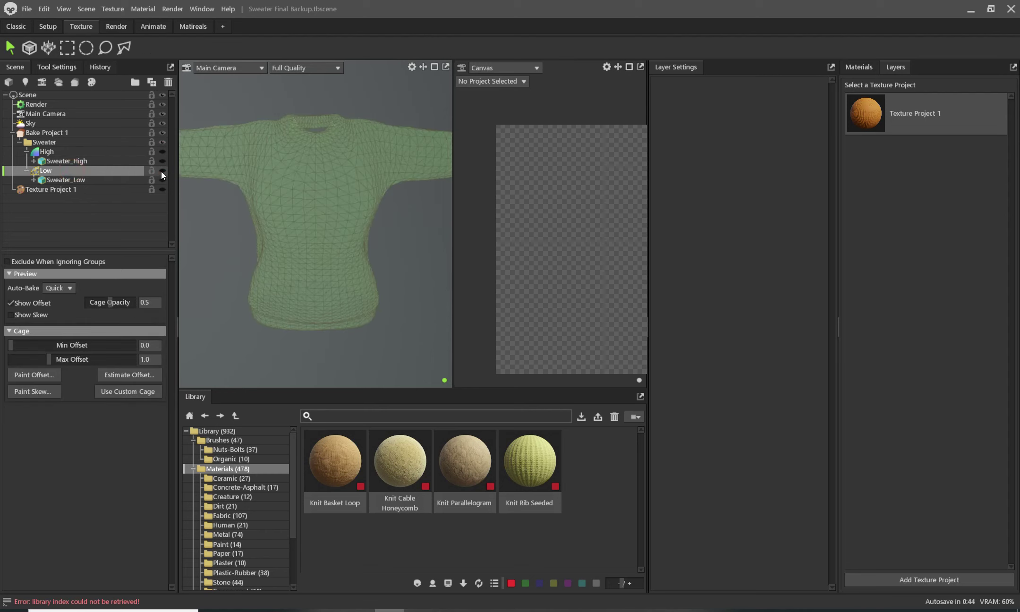
click(162, 176)
Step: Select the Sweater_Low mesh and show its Sweater_Low material settings
click(60, 182)
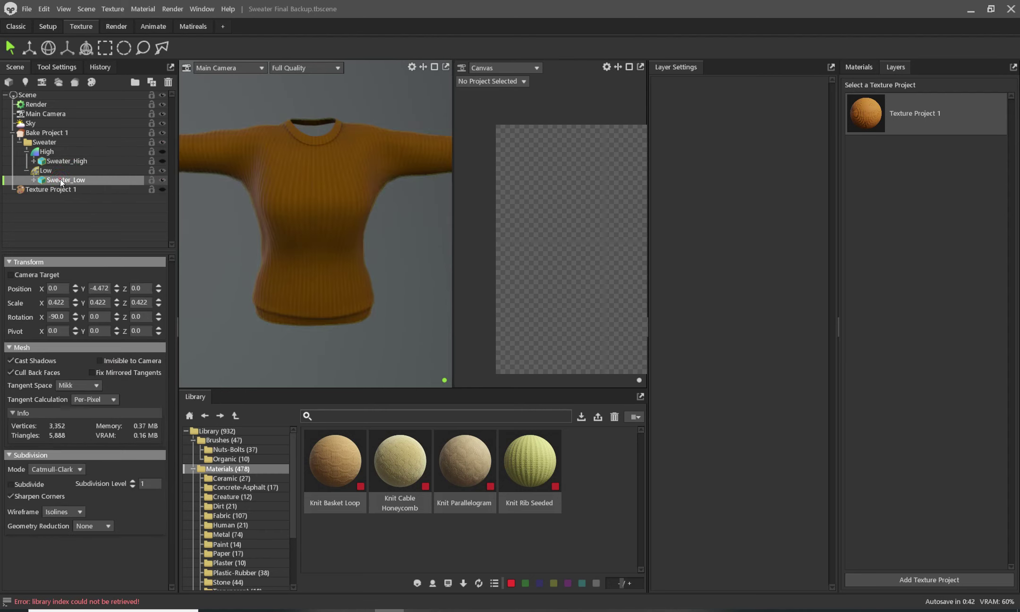
click(858, 70)
click(975, 150)
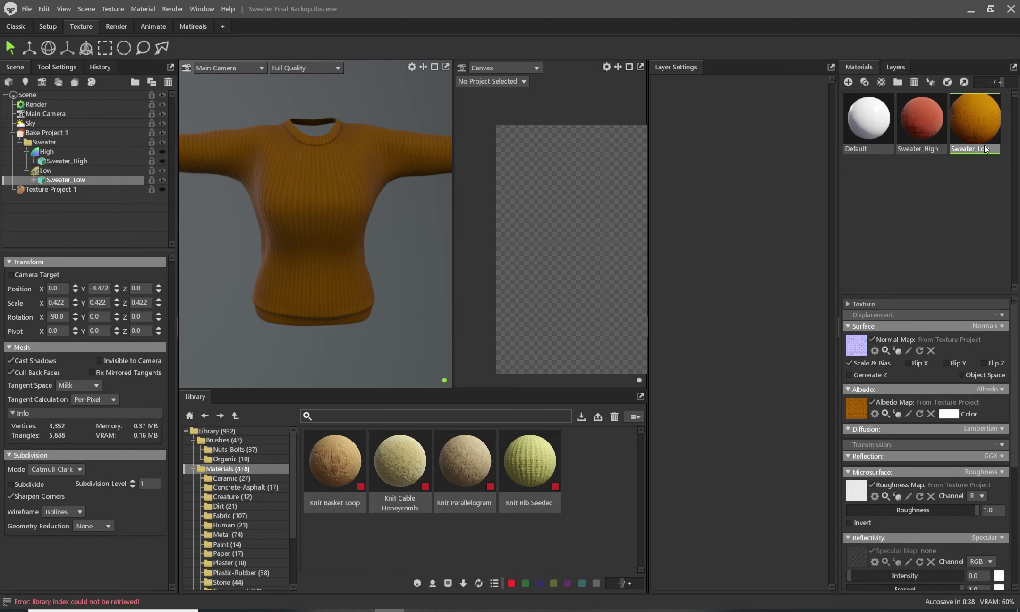
Step: Link only Sweater_Low to Texture Project 1, unlinking Sweater_High, and show the project's layer stack
drag(981, 126, 68, 189)
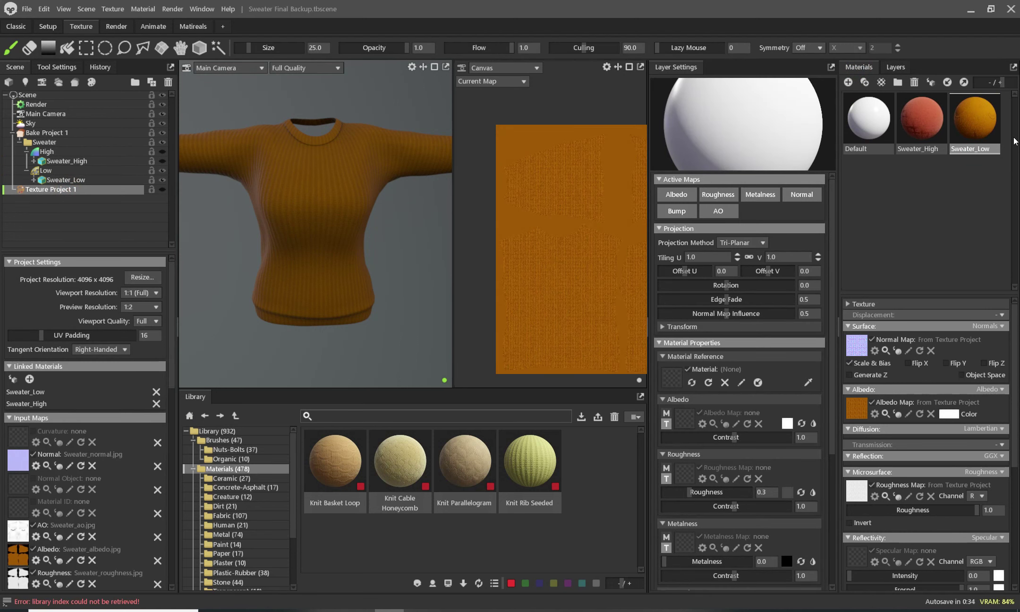
mouse_move(975, 121)
mouse_down()
mouse_move(991, 174)
mouse_move(913, 216)
mouse_up()
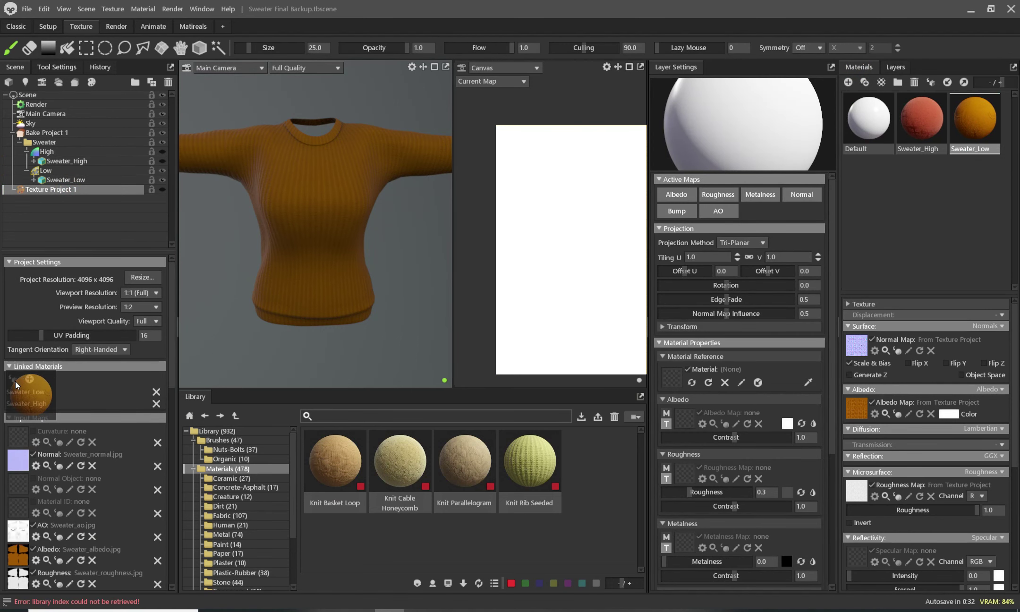
click(156, 392)
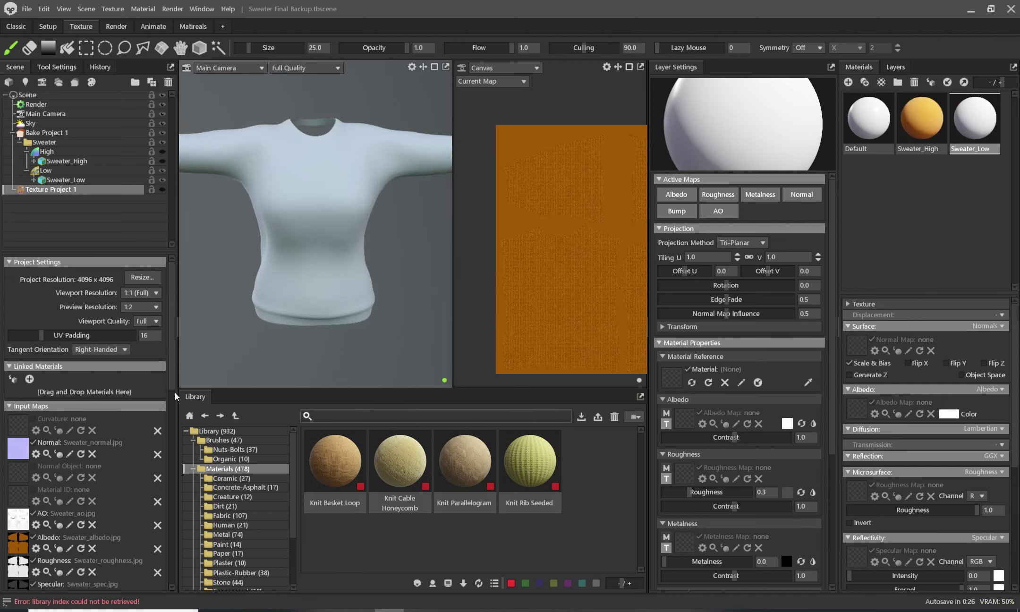
key(ctrl+z)
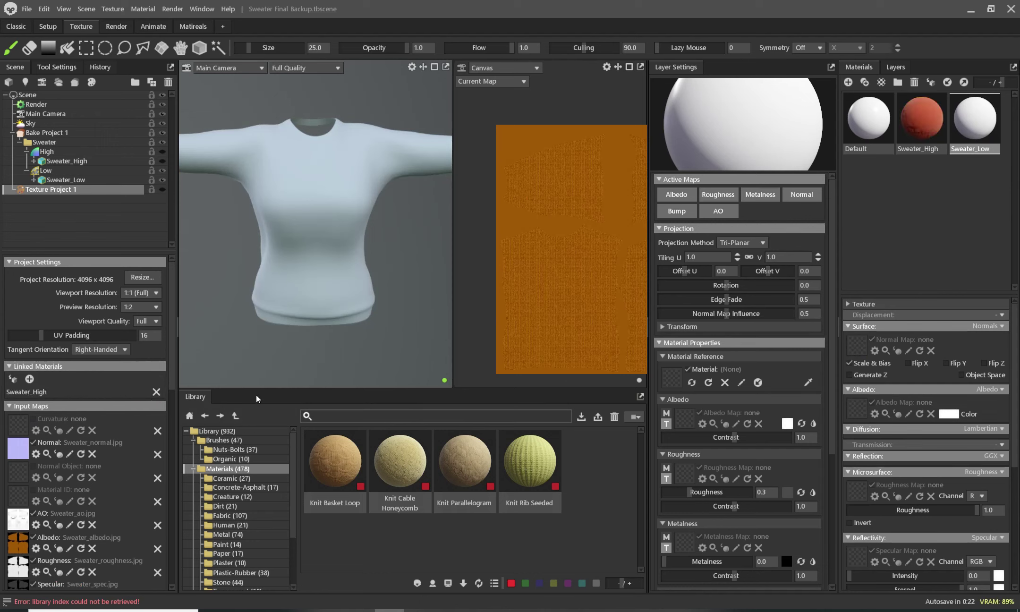
key(ctrl+z)
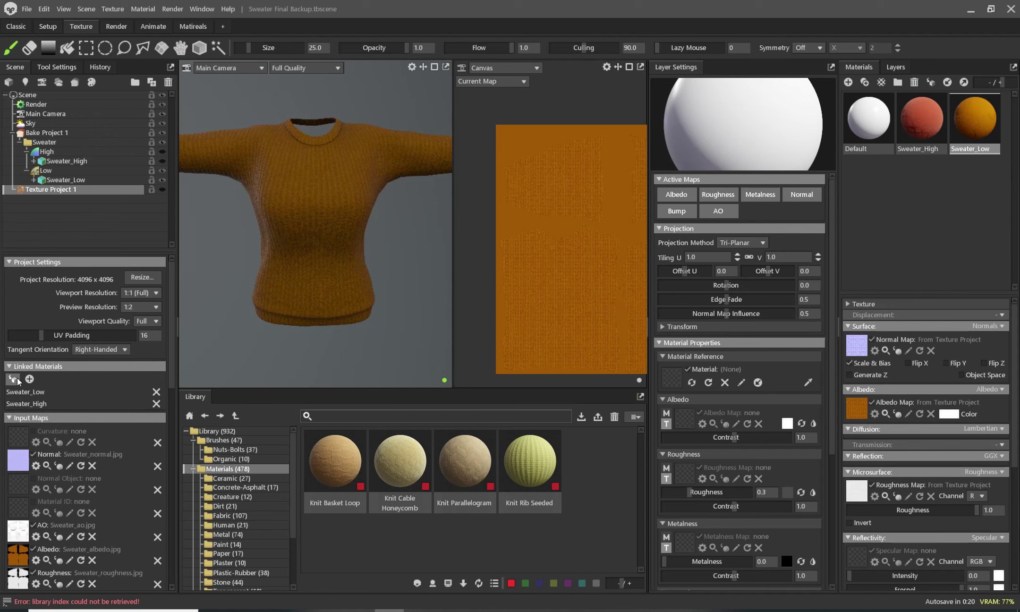
click(157, 404)
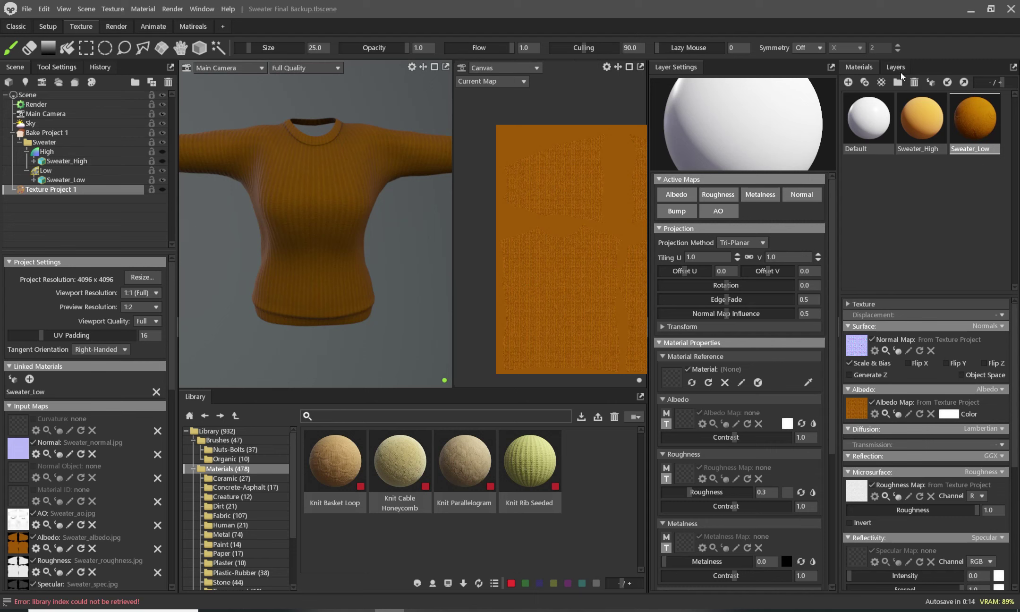
click(896, 66)
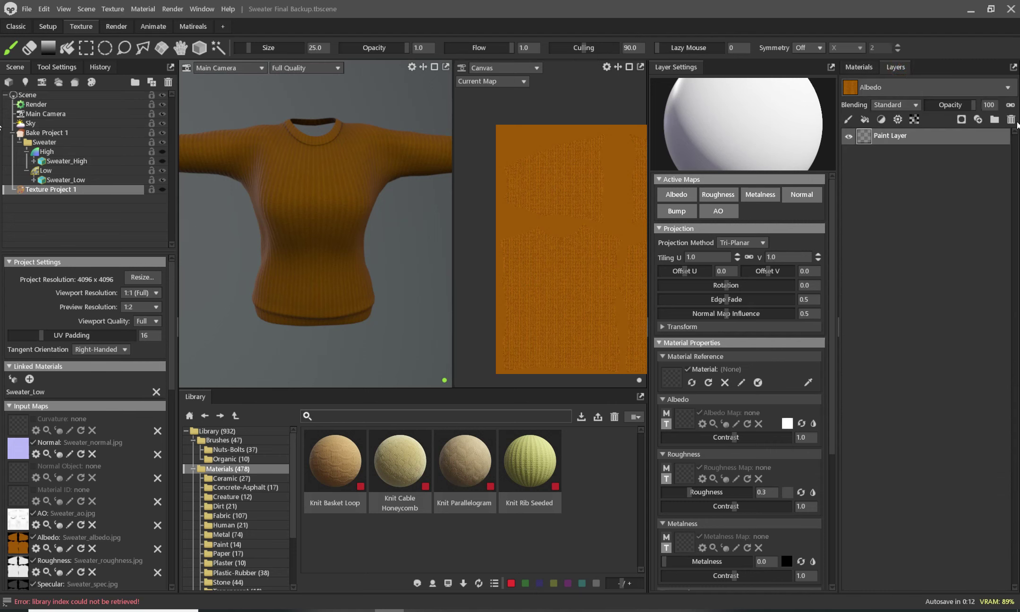
click(848, 120)
mouse_move(357, 166)
mouse_down()
mouse_move(298, 203)
mouse_move(286, 275)
mouse_up()
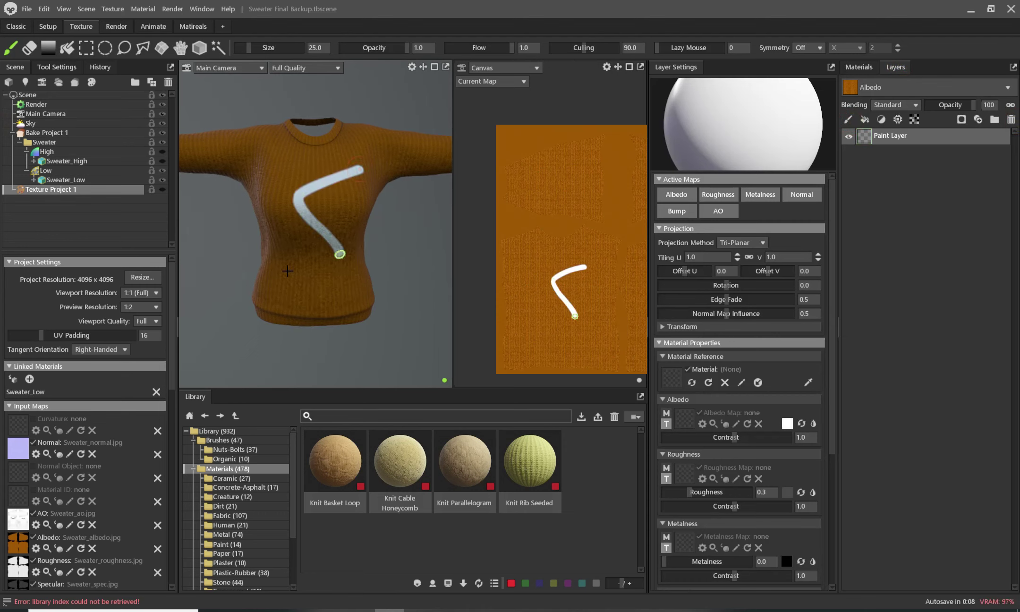
key(ctrl+z)
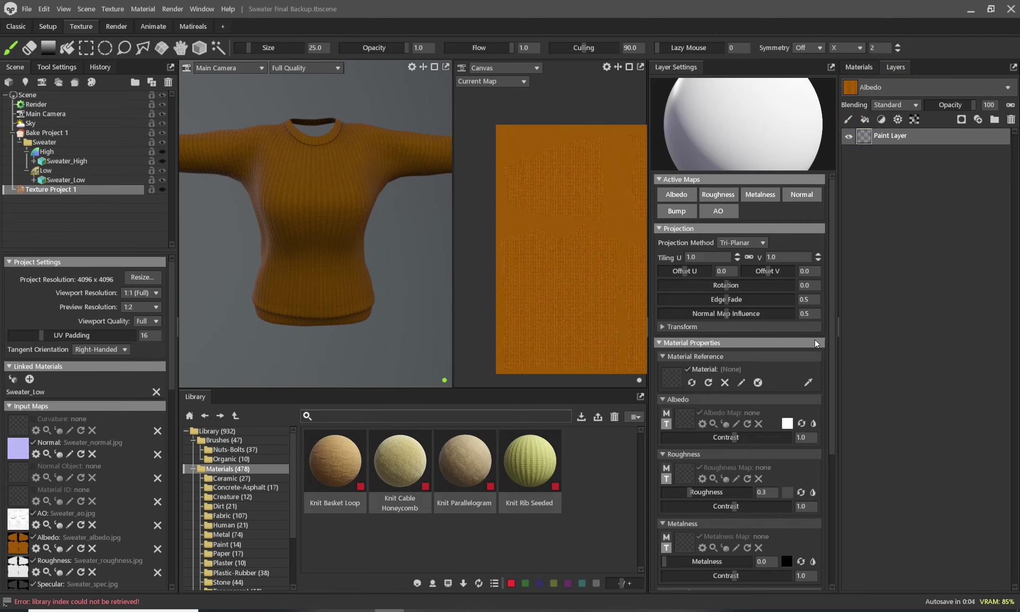
Step: Assign the Knit Rib Seeded library material to the Paint Layer's Material slot
click(520, 470)
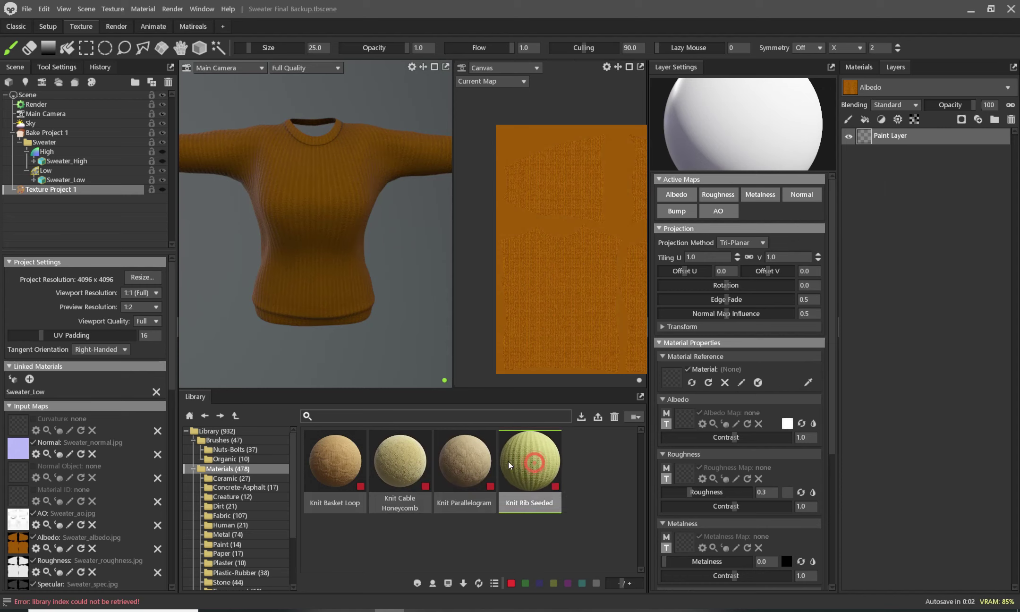
mouse_move(530, 466)
mouse_down()
mouse_move(679, 393)
mouse_move(674, 377)
mouse_up()
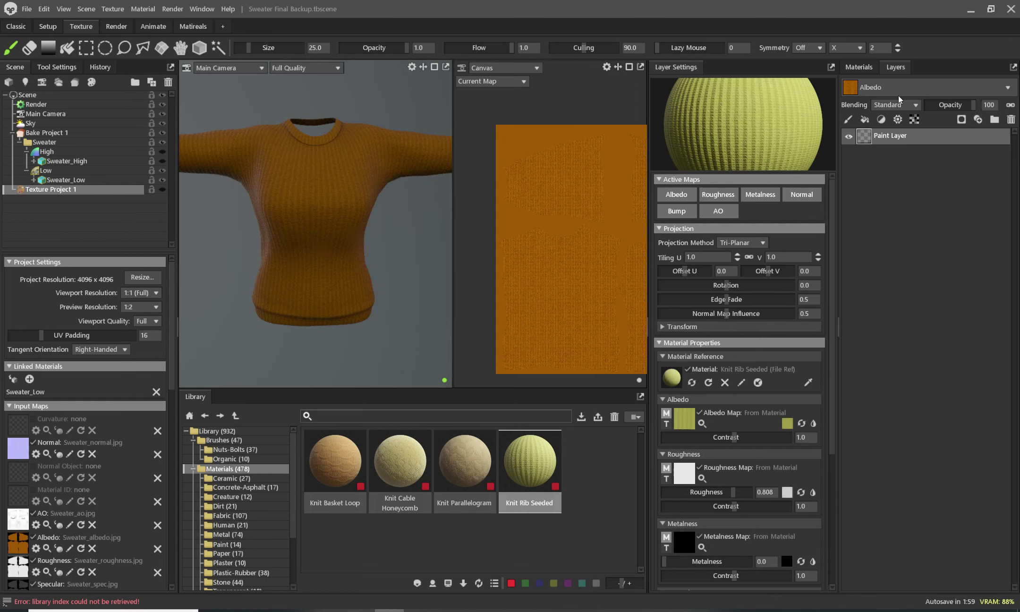
click(859, 67)
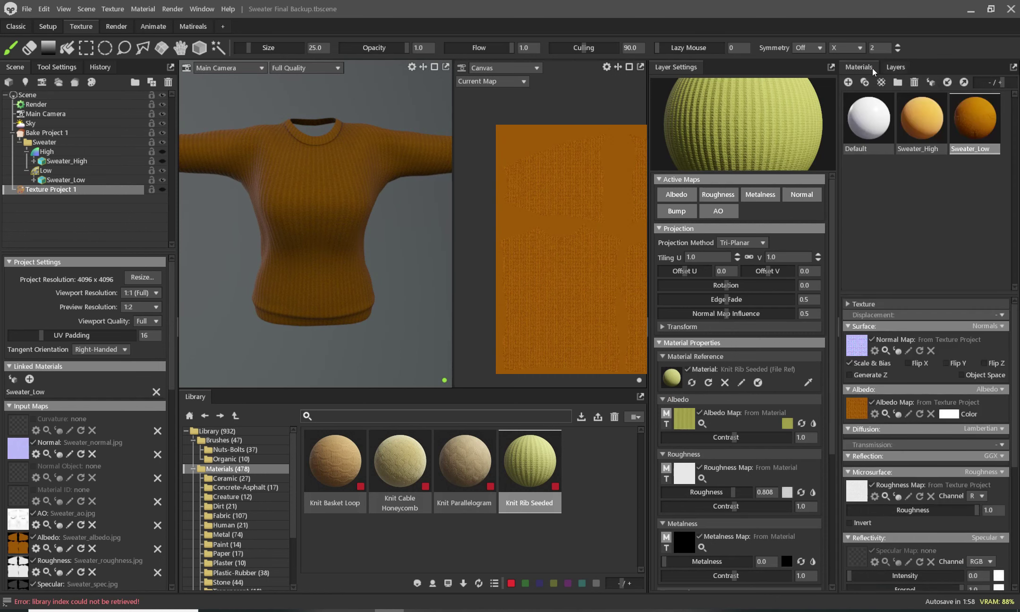
click(930, 121)
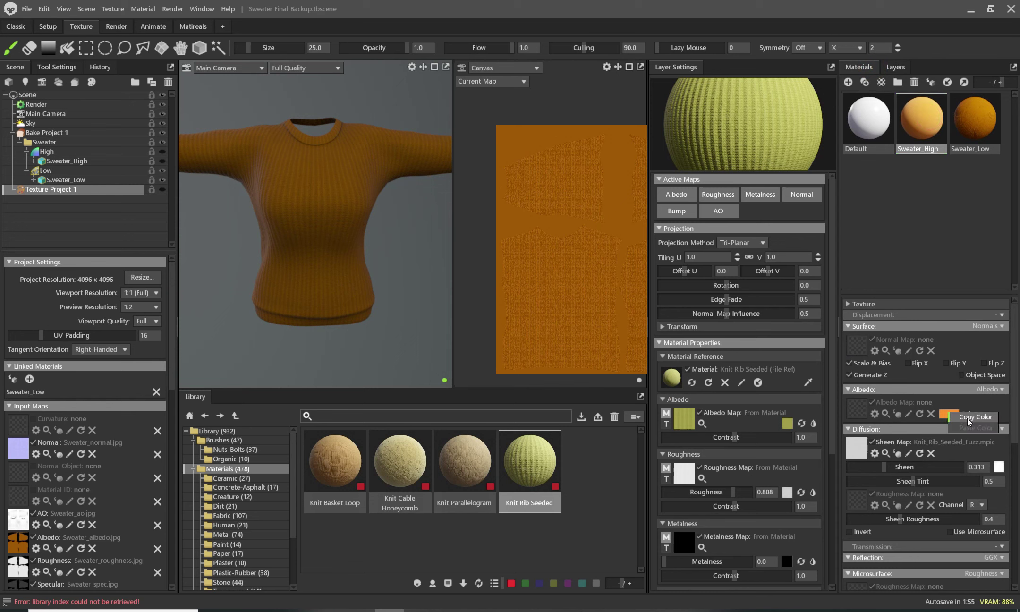
Step: Copy Sweater_High's orange albedo colour and return to the texture project's layers
right_click(787, 426)
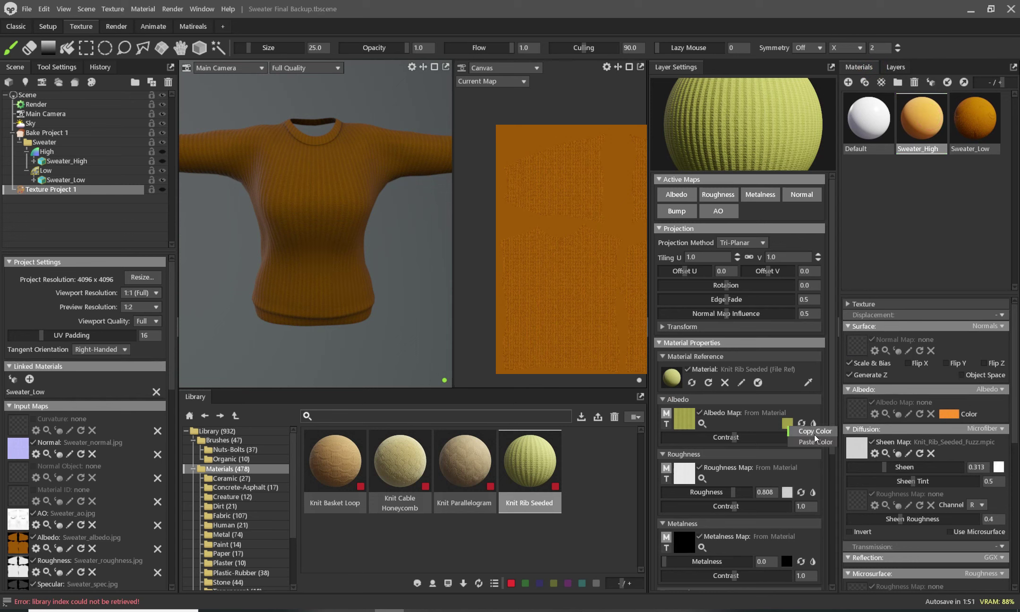
click(815, 438)
right_click(787, 423)
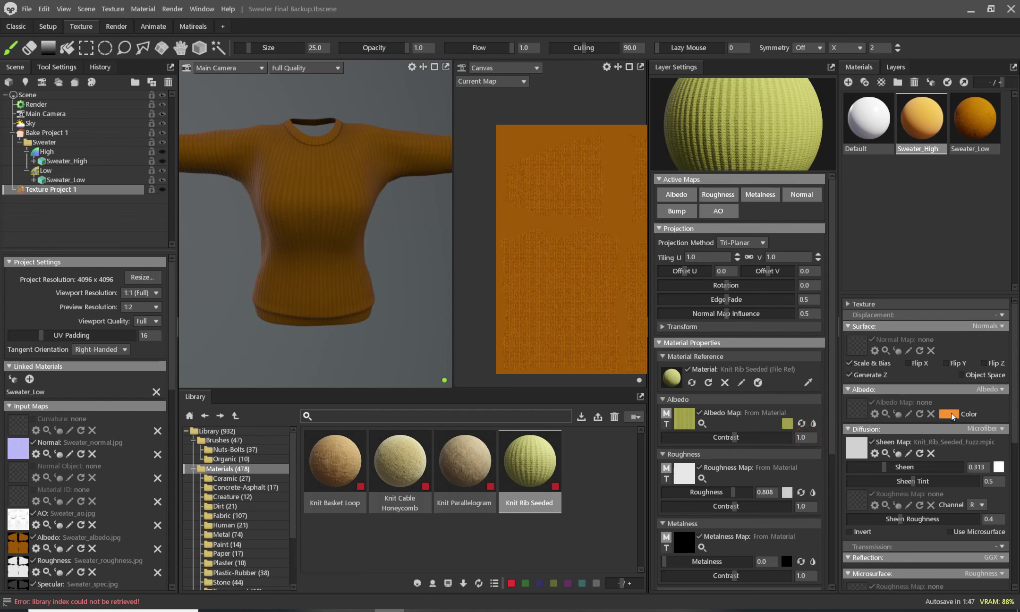
click(976, 419)
right_click(788, 423)
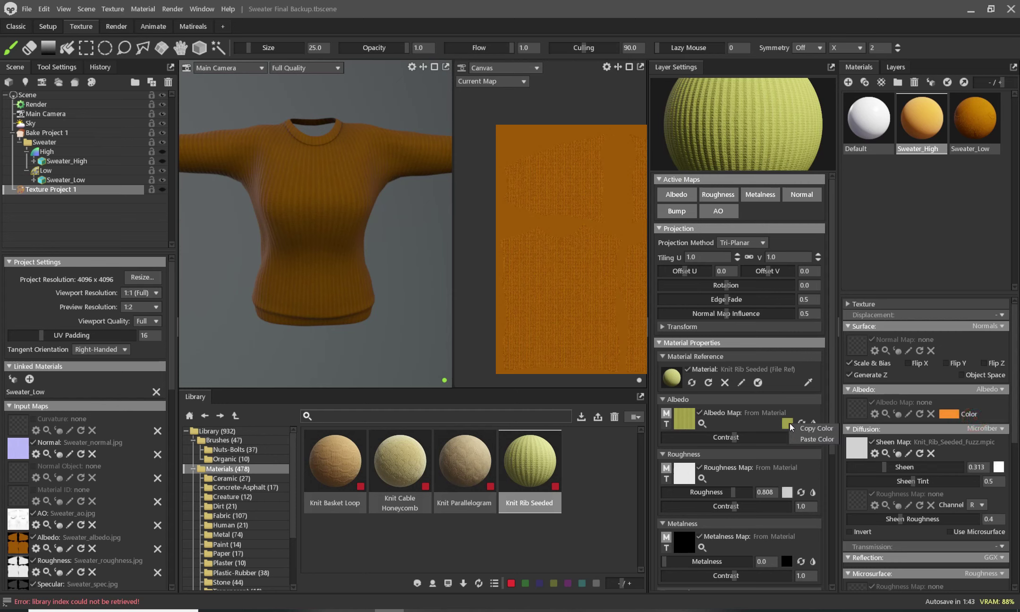
click(867, 72)
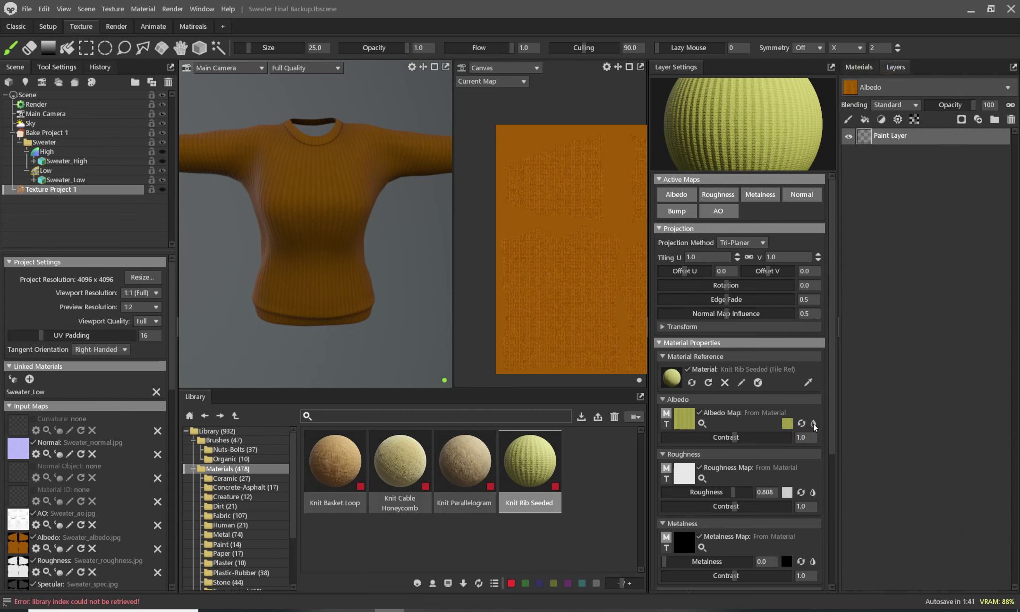
Step: Paste the copied orange into the Paint Layer's albedo tint, test-paint a stroke, then undo it
click(789, 423)
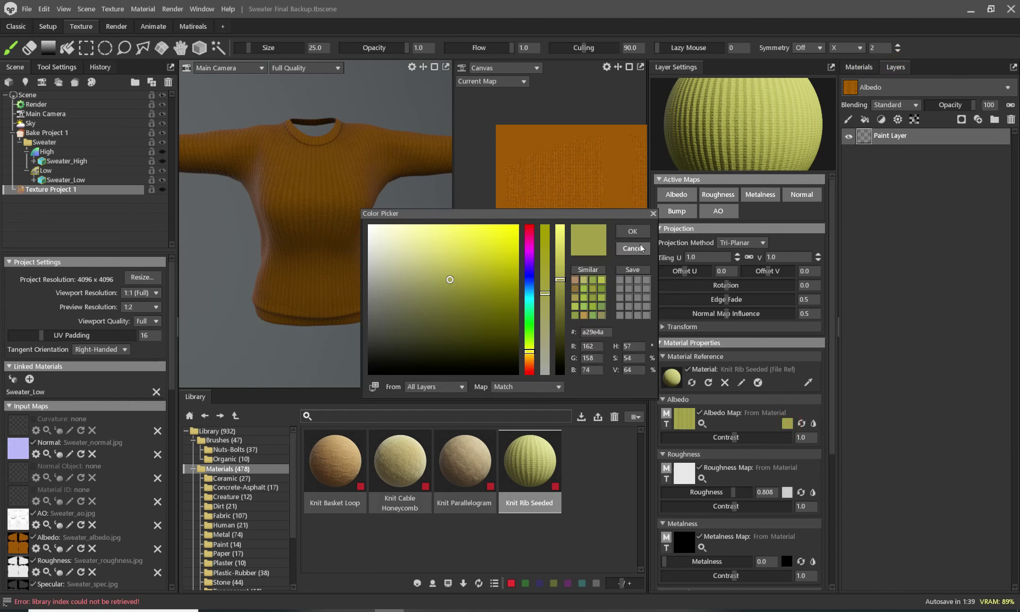
click(639, 247)
right_click(788, 424)
click(805, 437)
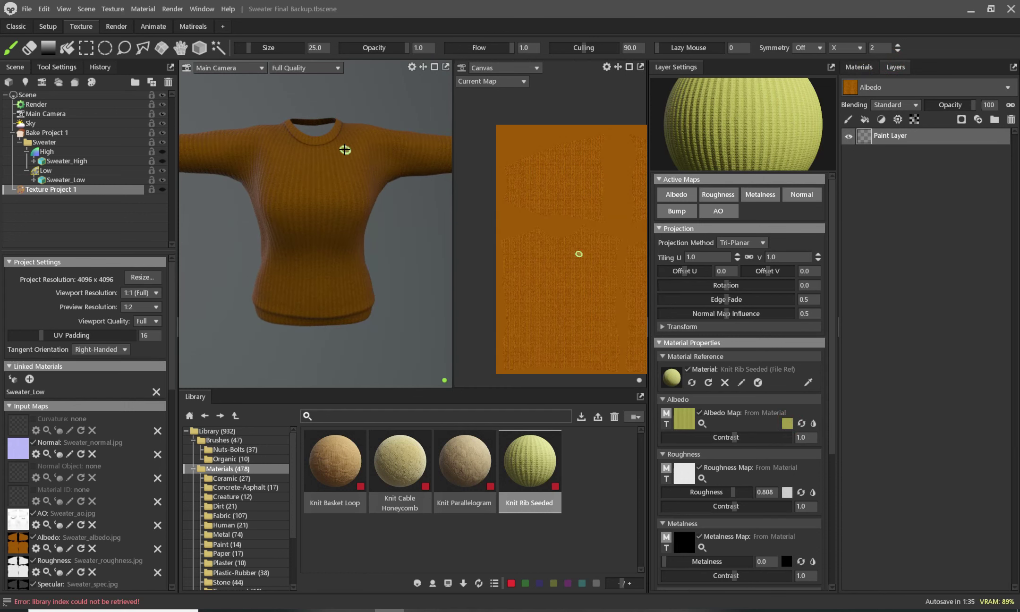
mouse_move(345, 150)
mouse_down()
mouse_move(339, 272)
mouse_move(319, 291)
mouse_up()
key(ctrl+z)
Step: Compare Sweater_High's fe942e albedo colour, then open the Paint Layer's a29e4a albedo tint picker
scroll(543, 278, down, 2)
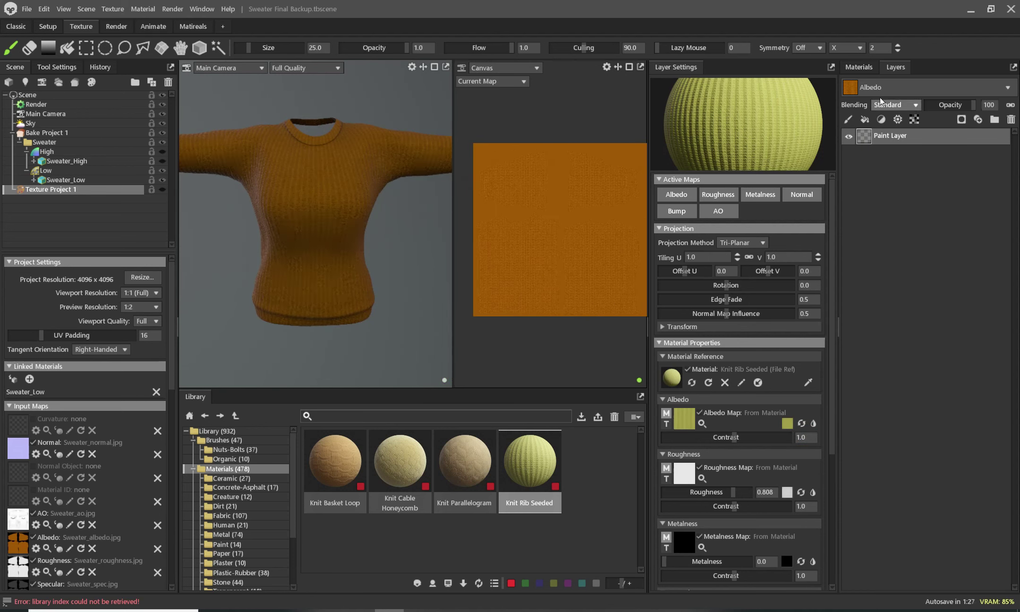
click(859, 67)
click(947, 414)
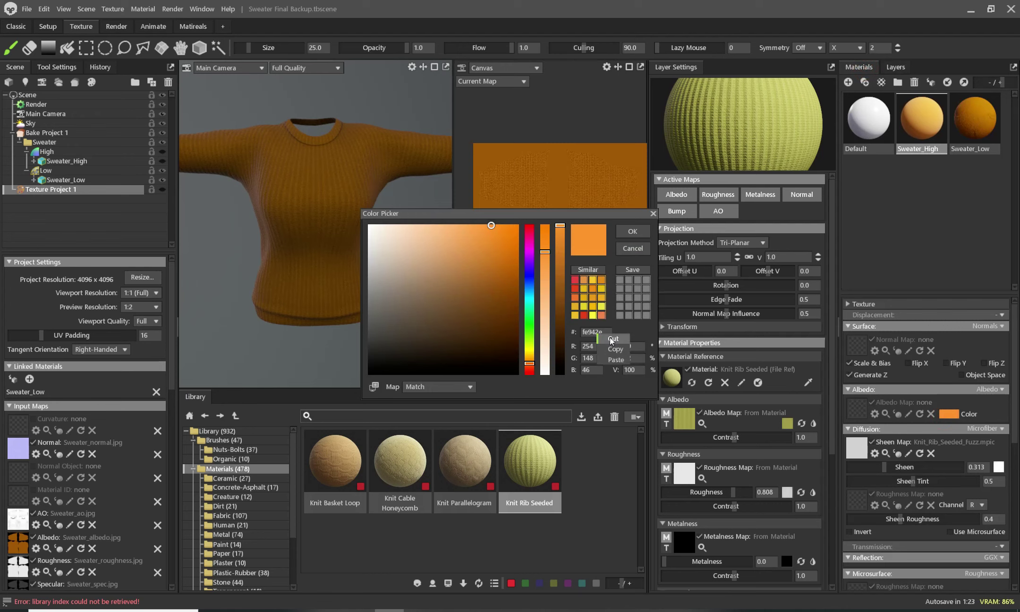
click(653, 215)
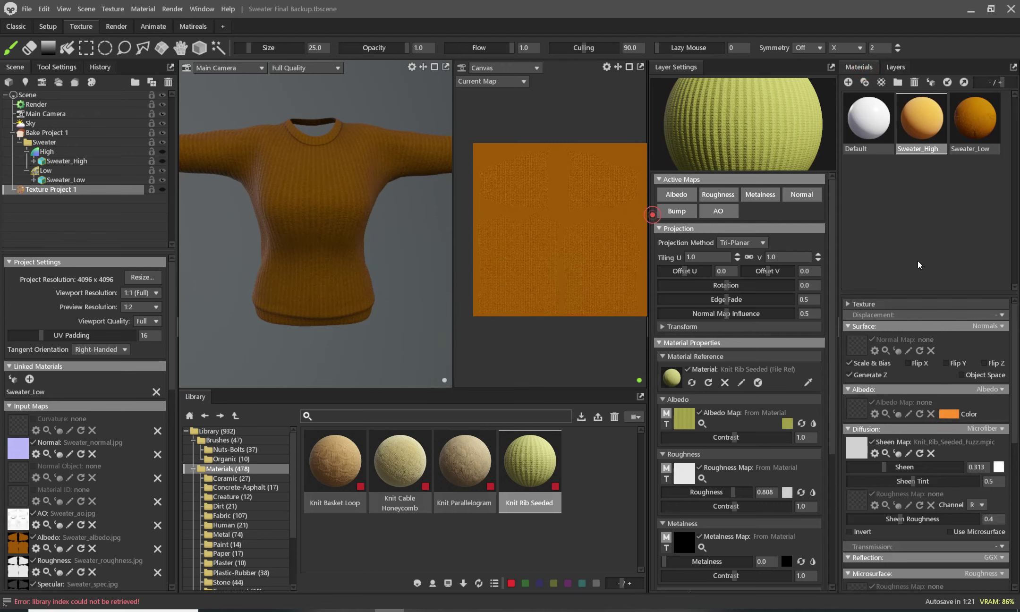
click(891, 67)
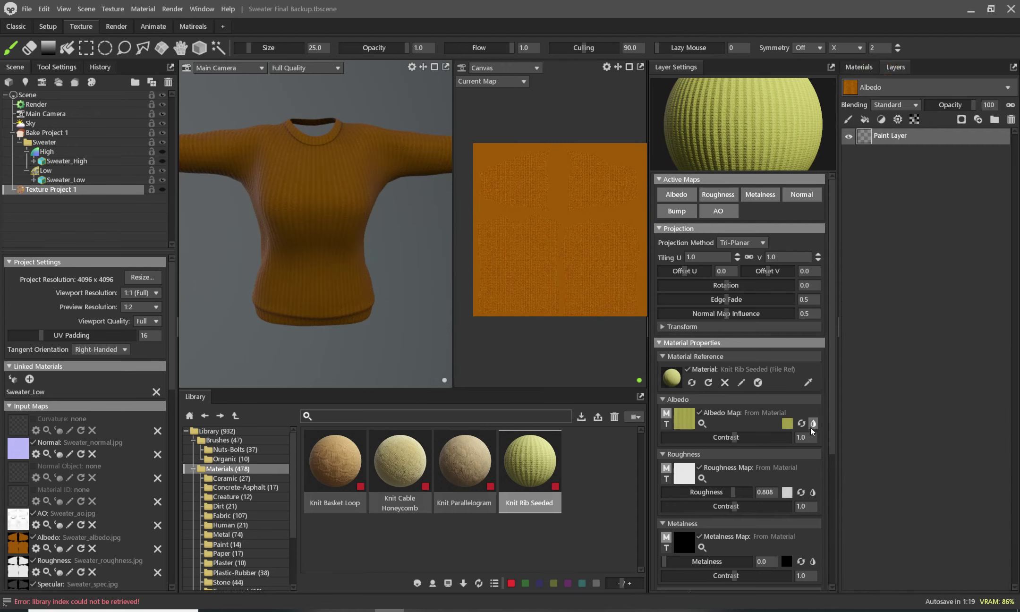
click(788, 423)
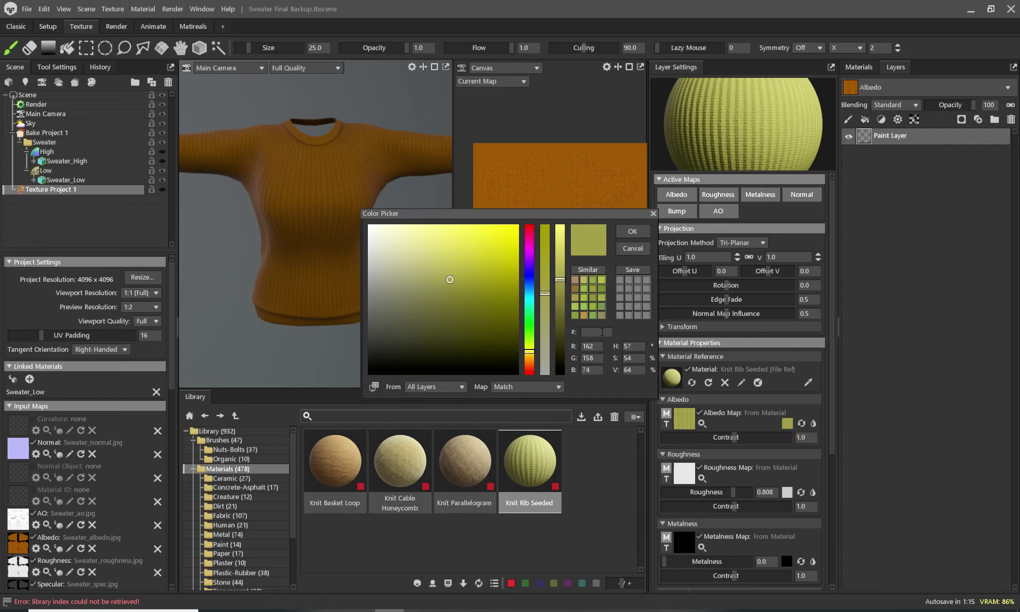
Step: Set the Knit Rib Seeded albedo to the sweater texture's sampled orange (a15905)
click(633, 249)
click(787, 424)
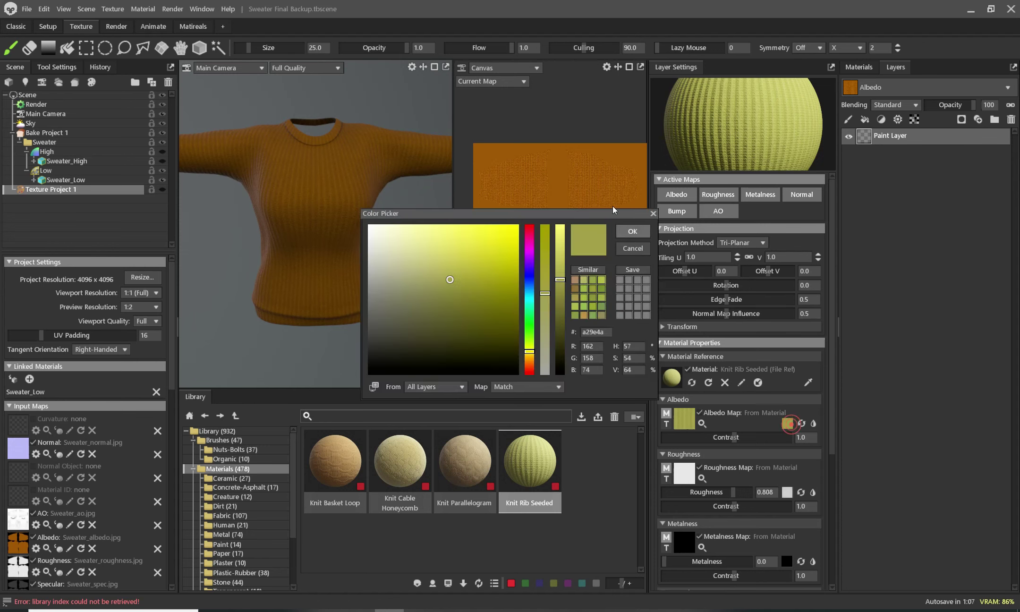
click(562, 177)
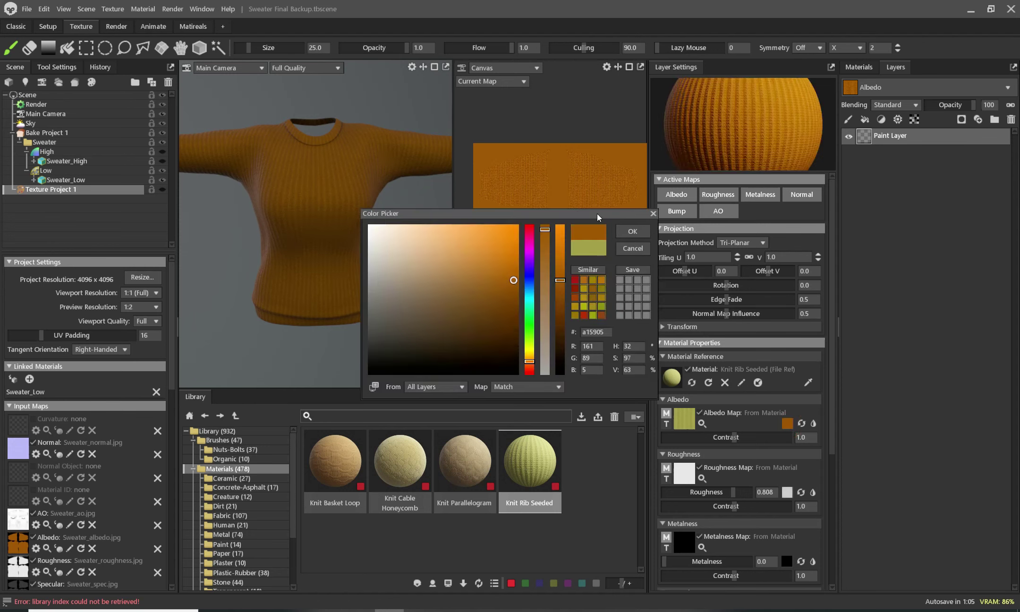
click(635, 233)
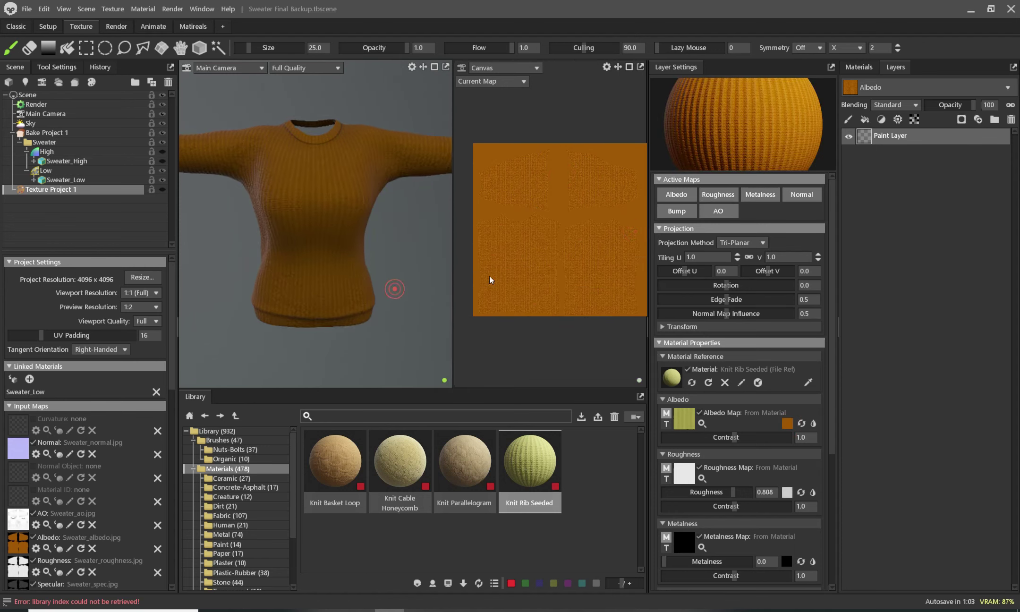
Step: Inspect the texture canvas maximized, then return to the side-by-side 3D and canvas views
scroll(524, 242, up, 3)
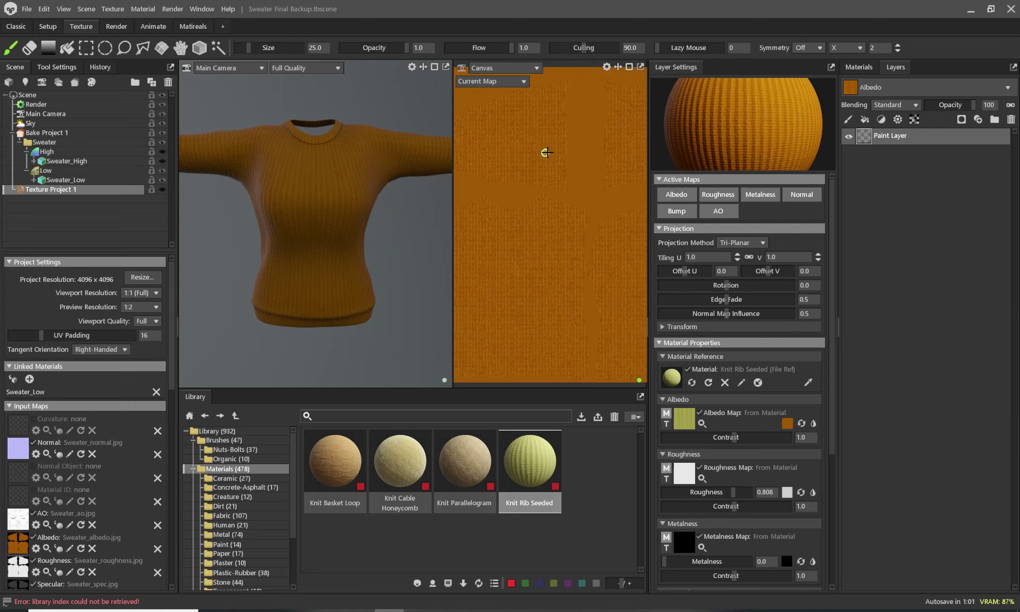
double_click(523, 147)
scroll(359, 151, up, 3)
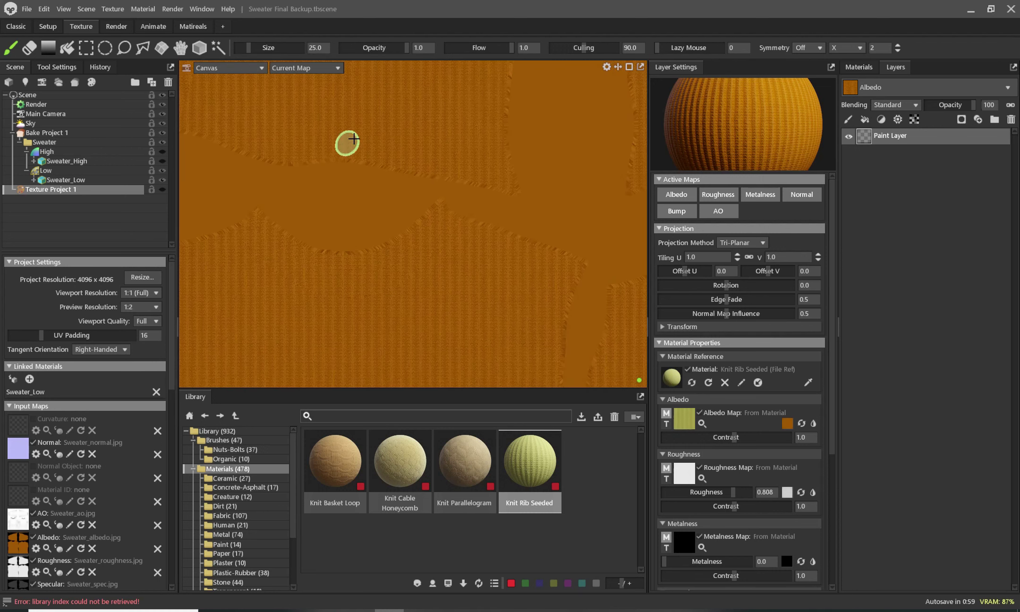
scroll(425, 203, down, 1)
scroll(298, 227, up, 1)
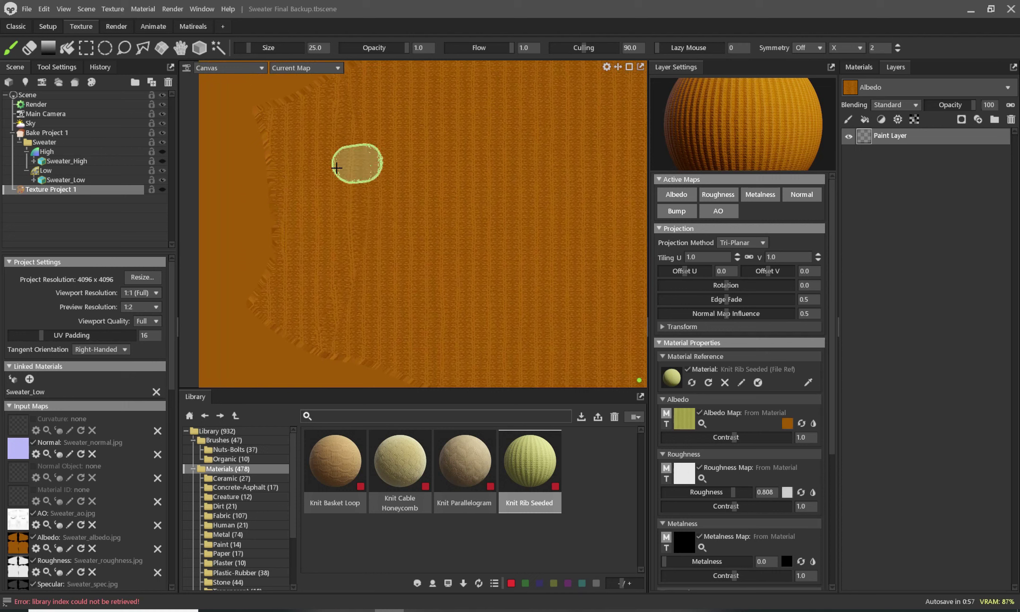
scroll(357, 207, down, 2)
scroll(425, 251, down, 2)
scroll(460, 114, up, 1)
scroll(421, 296, up, 1)
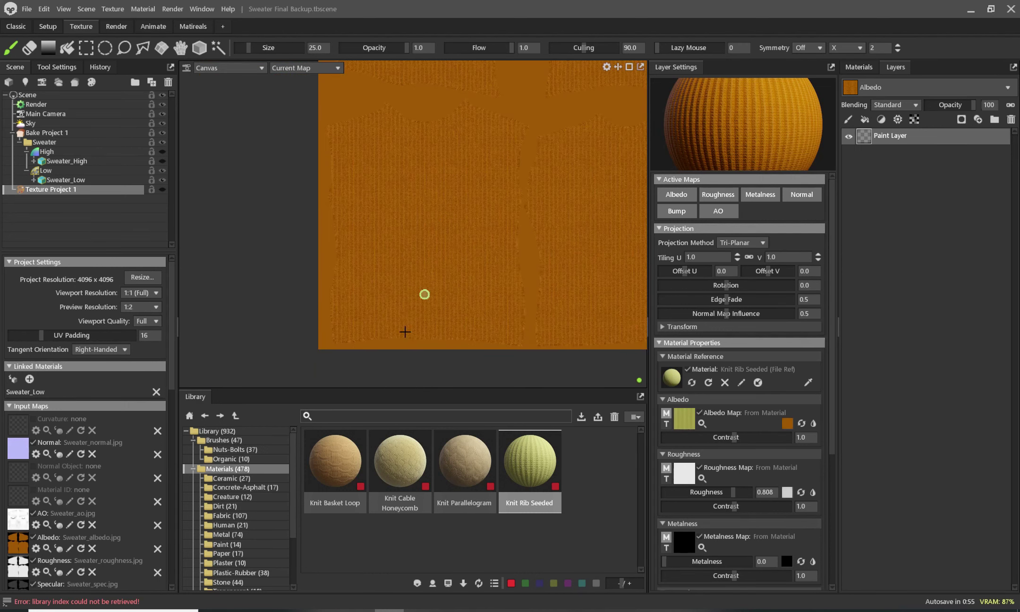
scroll(448, 341, up, 1)
scroll(473, 342, up, 2)
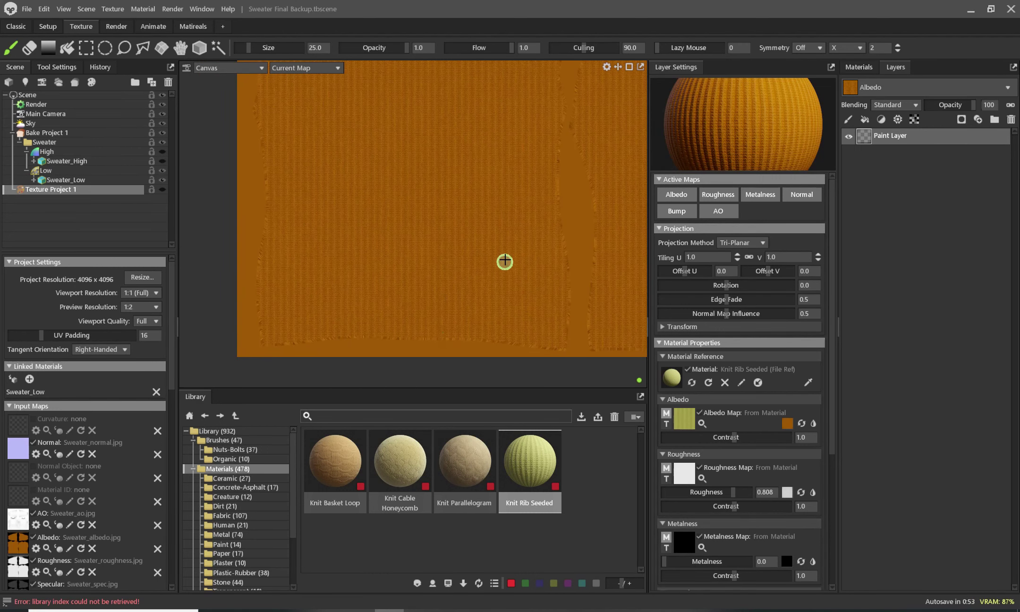
key(Tab)
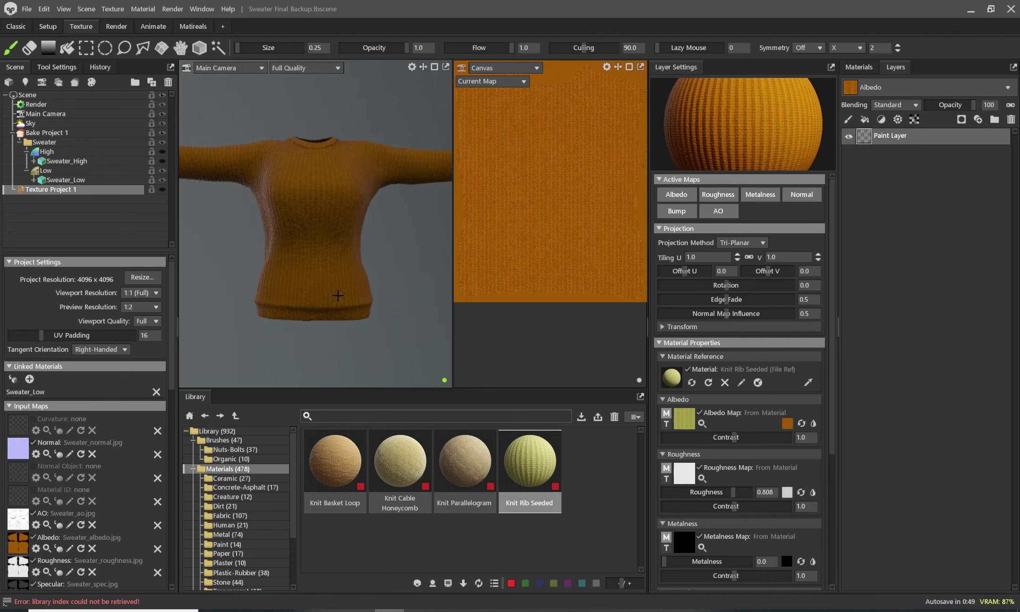
Step: Set the brush size to 32 and zoom the 3D view onto the sweater's hem
right_drag(337, 295, 338, 282)
scroll(336, 283, up, 1)
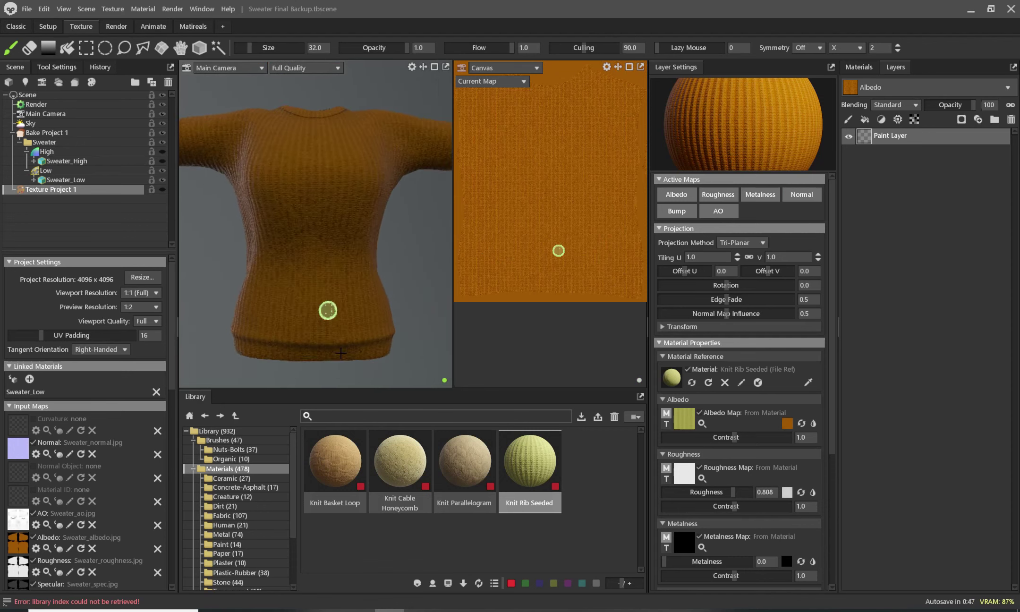
scroll(338, 283, up, 1)
scroll(331, 279, up, 2)
scroll(322, 277, up, 1)
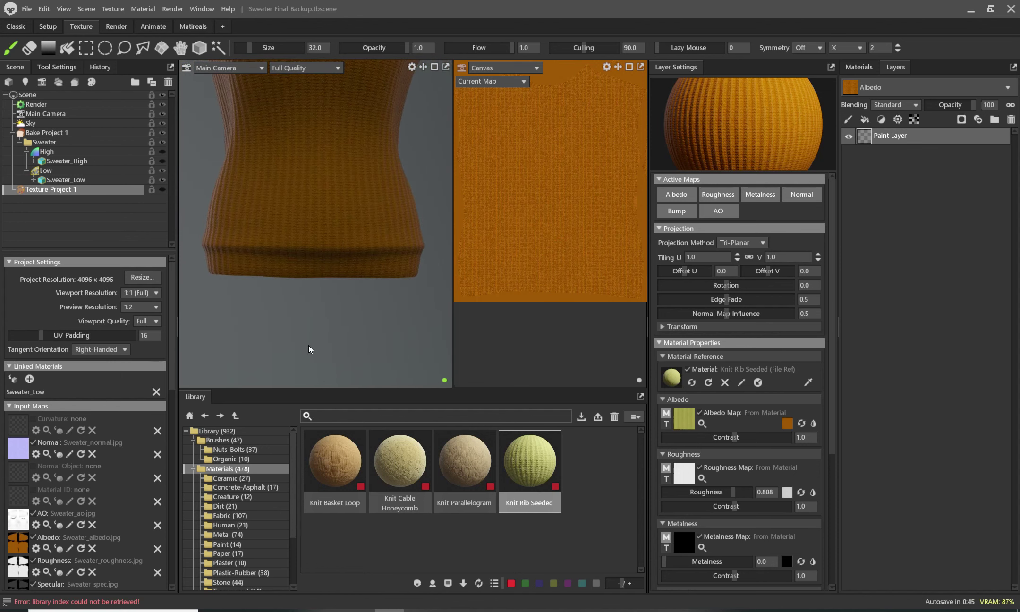
Step: With the UV Island selection tool, try a strip along the hem's bottom edge, then clear it
click(163, 47)
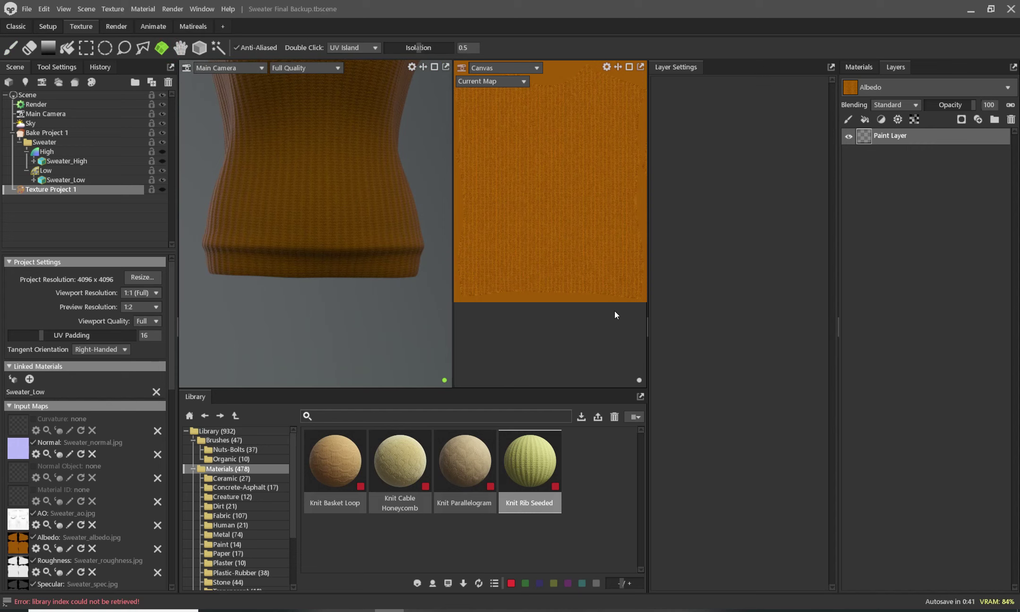
scroll(567, 335, down, 2)
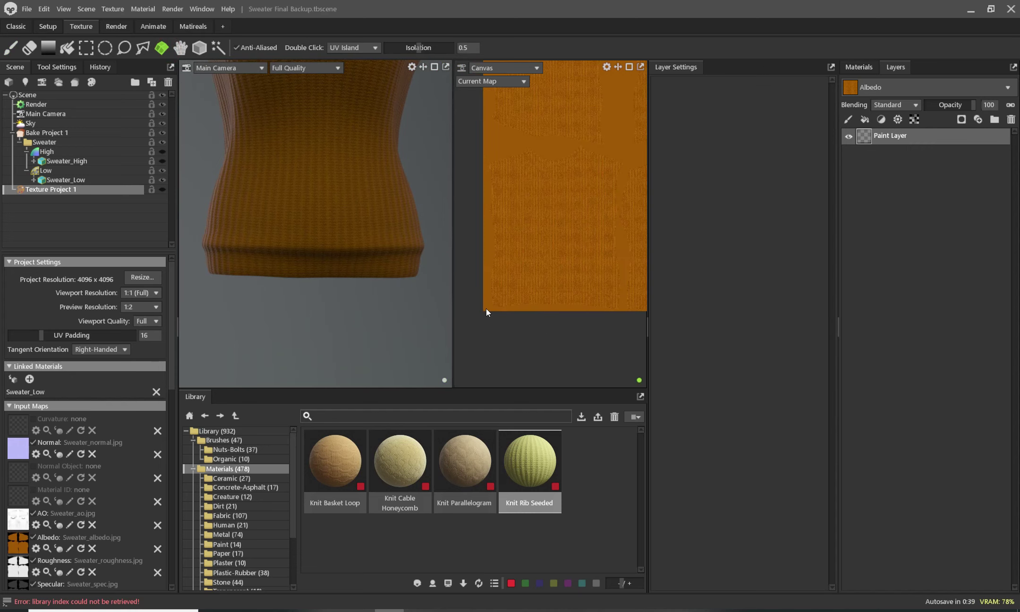
drag(557, 291, 608, 301)
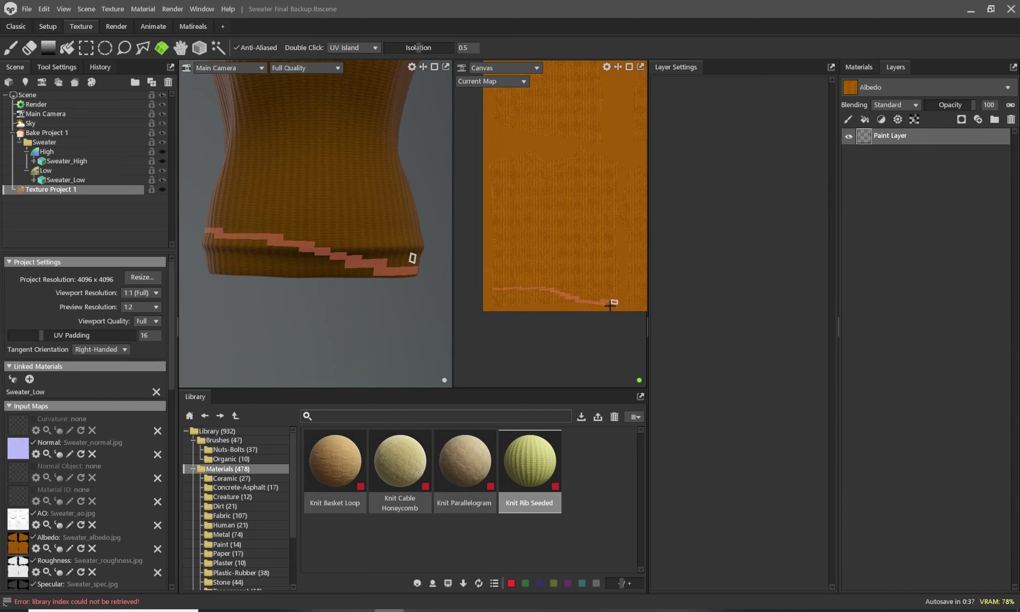
scroll(614, 301, up, 1)
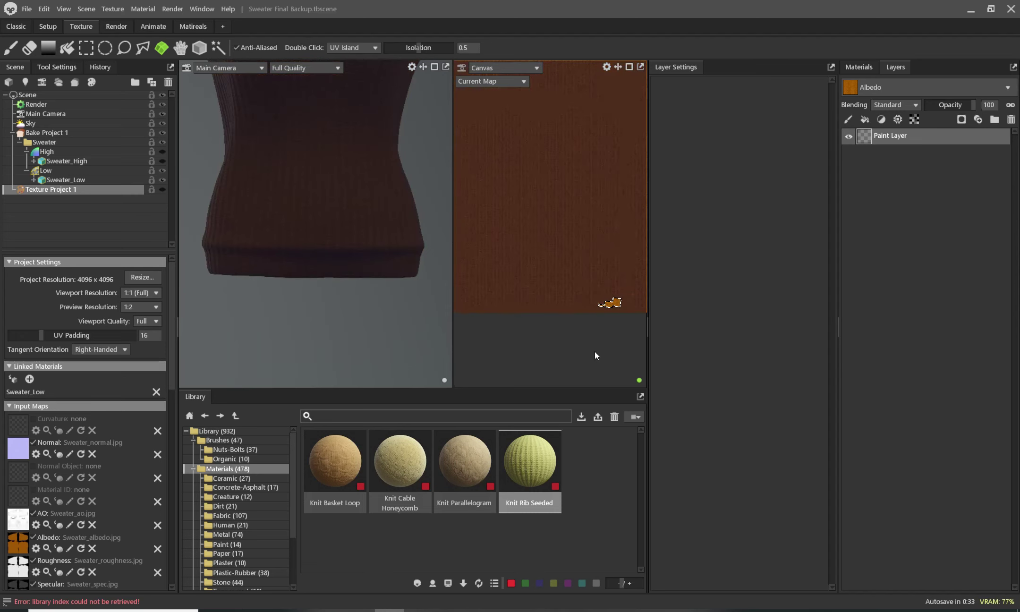
key(ctrl+d)
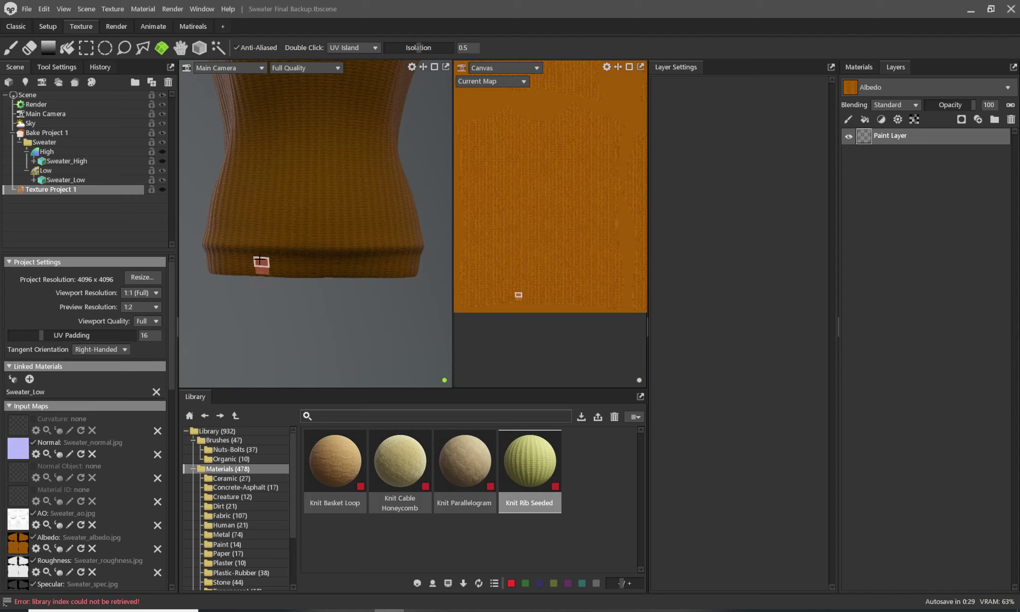
Step: Paint a selection across the whole hem band, orbiting to reach its left end
drag(259, 255, 258, 261)
scroll(259, 271, up, 2)
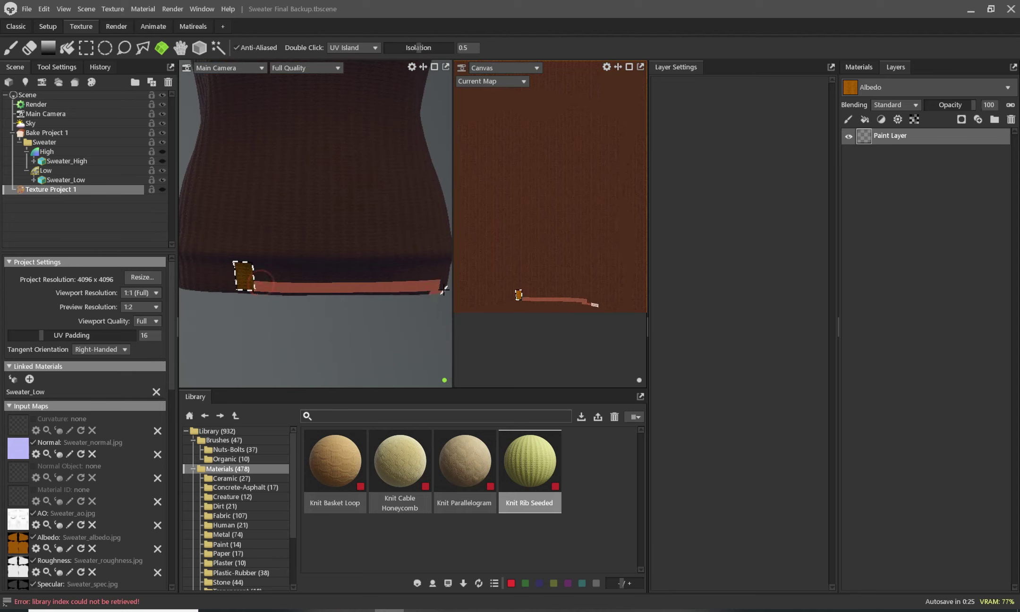
drag(293, 279, 444, 281)
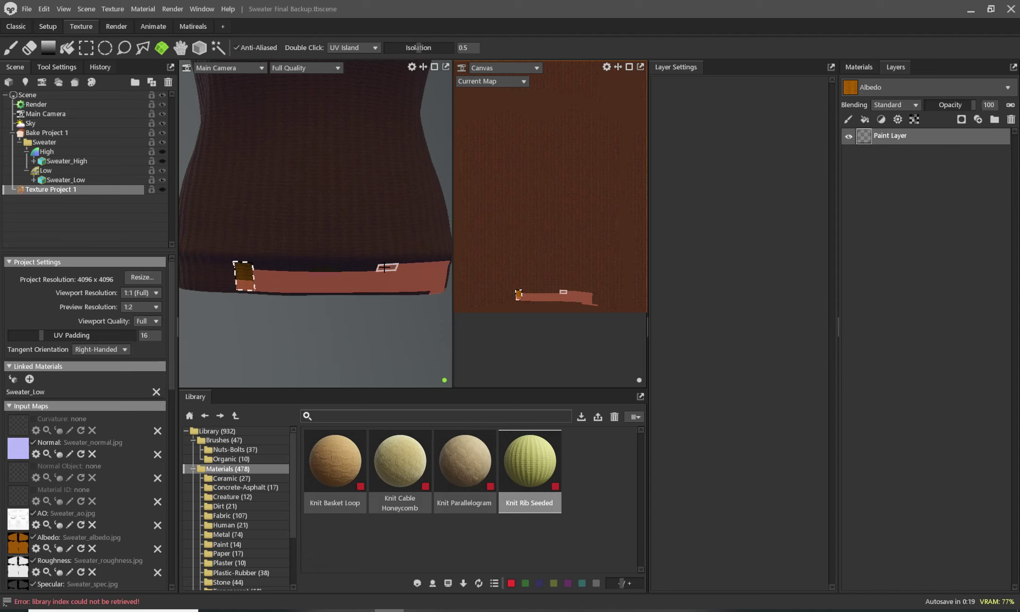
drag(325, 269, 179, 270)
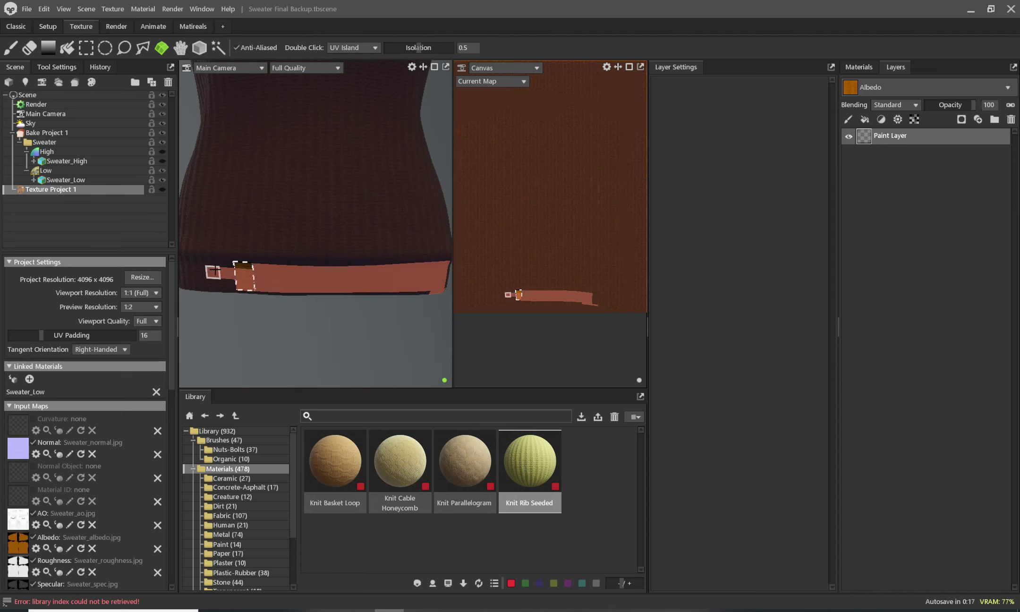
mouse_move(264, 326)
alt+mouse_down()
mouse_move(440, 330)
mouse_move(389, 318)
alt+mouse_up()
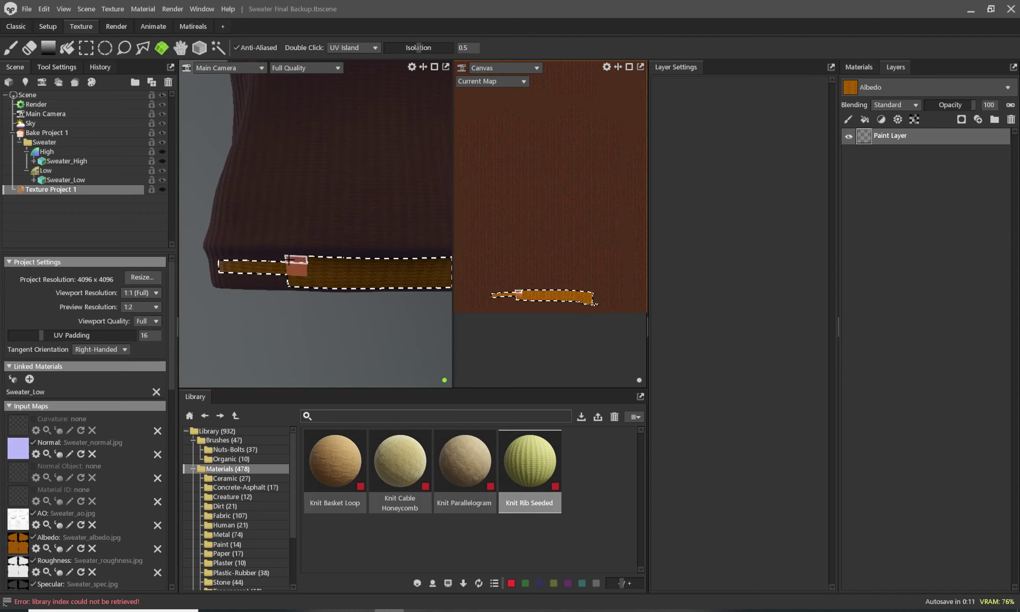
drag(293, 267, 209, 267)
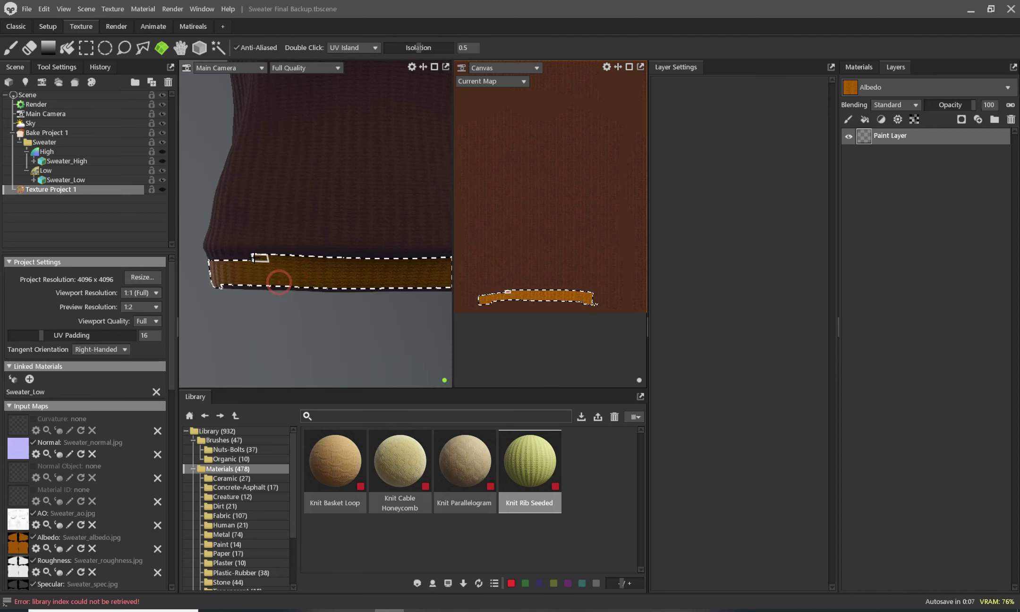
drag(271, 268, 213, 258)
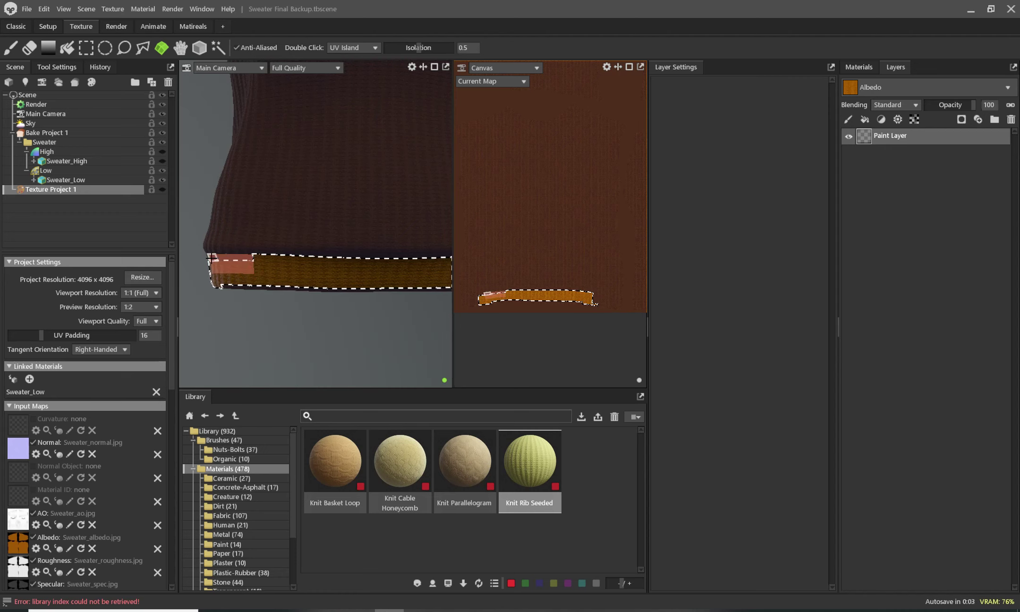
drag(213, 257, 215, 259)
Step: Zoom into the UV canvas, fill the gaps in the hem strip selection, and pan to check
scroll(558, 328, up, 2)
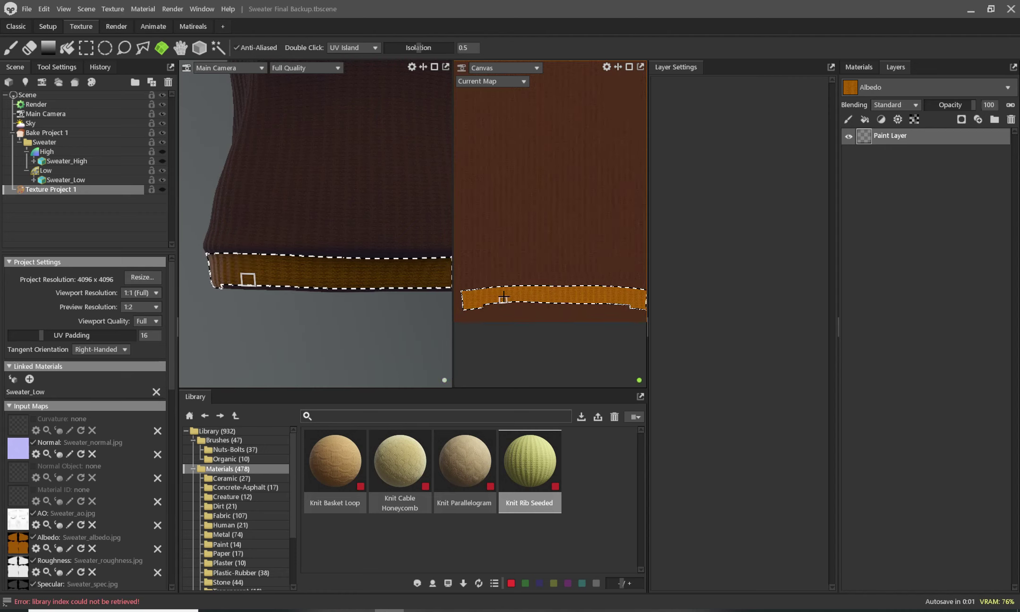
scroll(529, 330, up, 2)
scroll(505, 331, up, 2)
scroll(500, 331, up, 2)
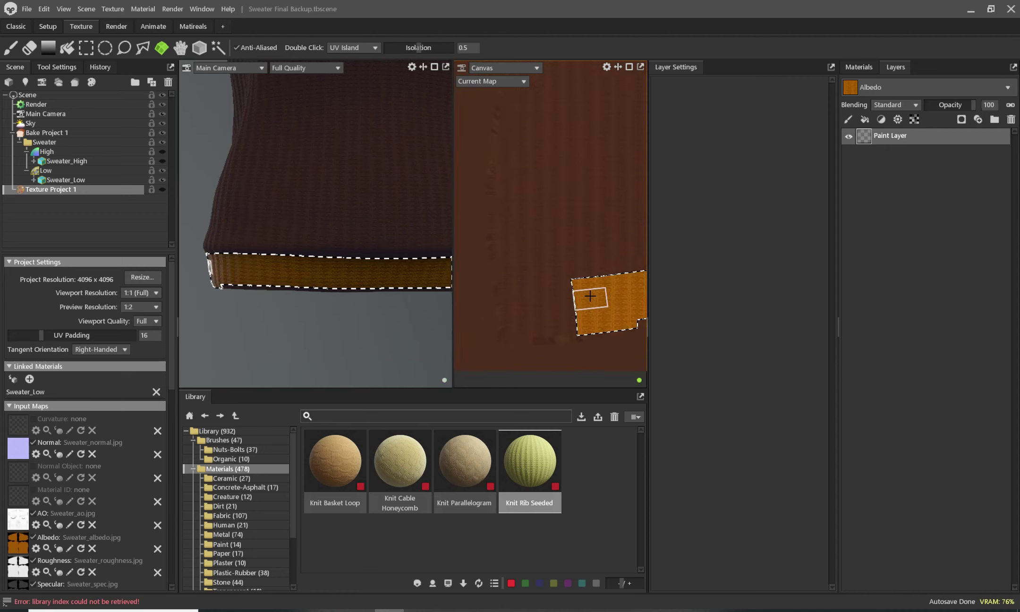
scroll(597, 293, up, 1)
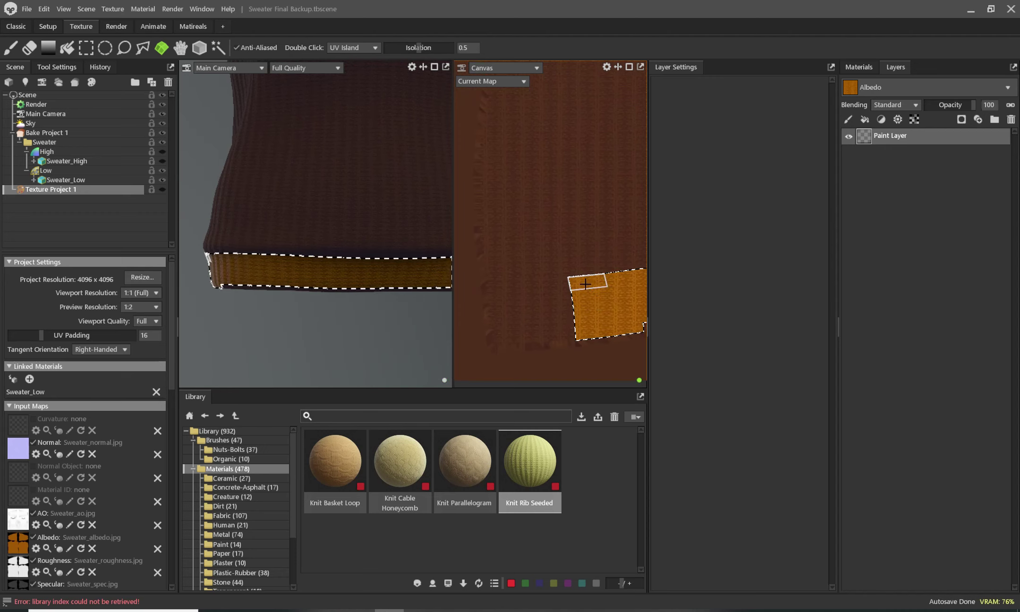
mouse_move(585, 283)
mouse_down()
mouse_move(522, 292)
mouse_move(555, 305)
mouse_up()
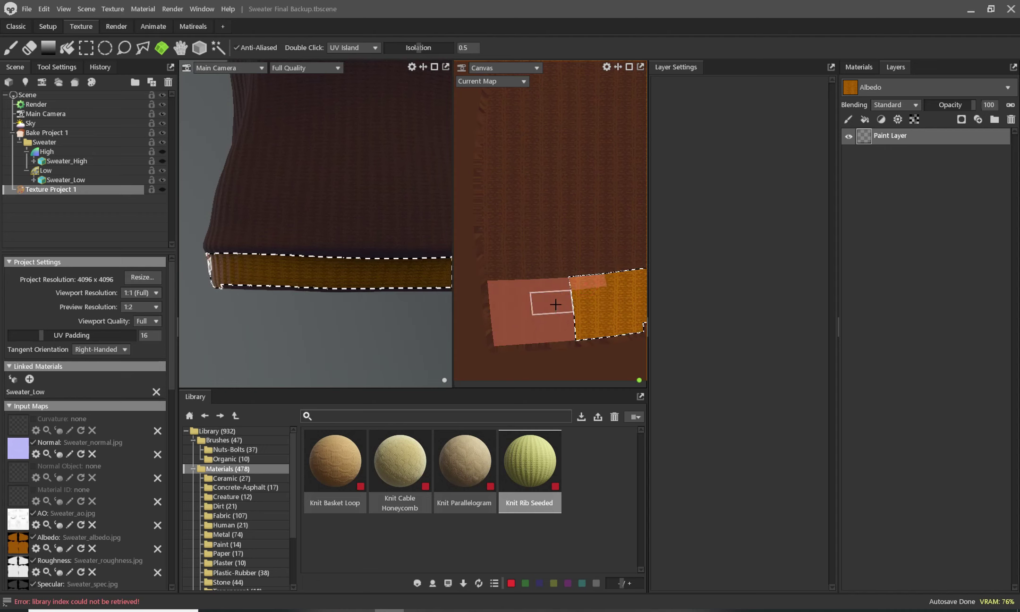
scroll(567, 304, down, 2)
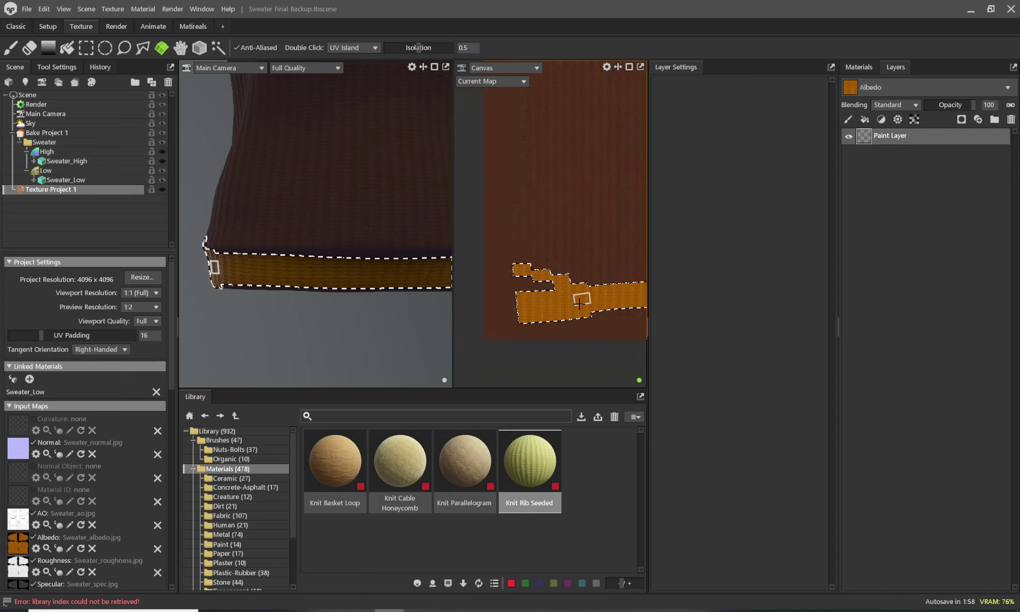
scroll(588, 324, up, 1)
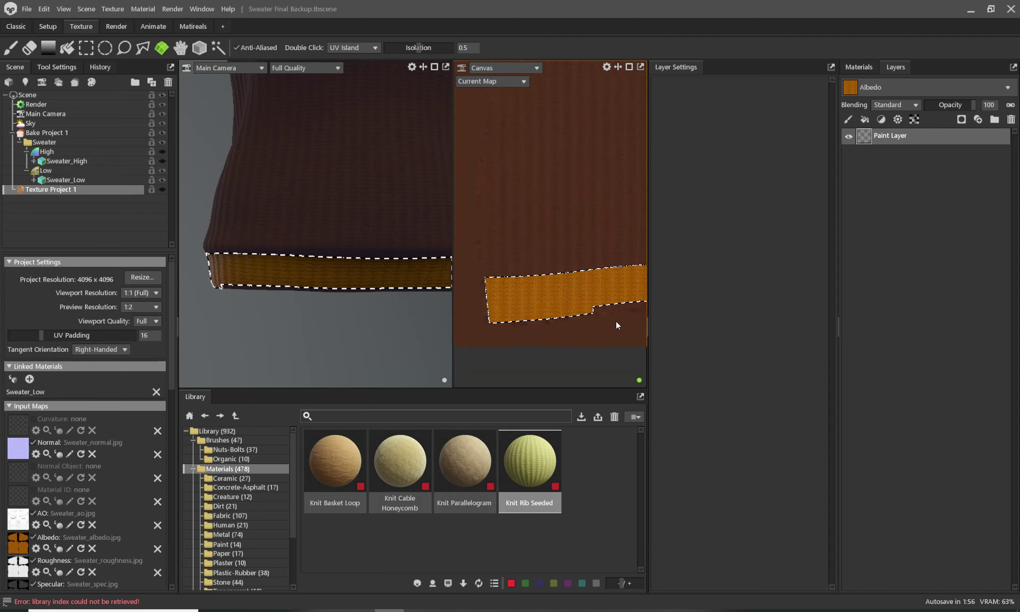
middle_drag(617, 321, 540, 321)
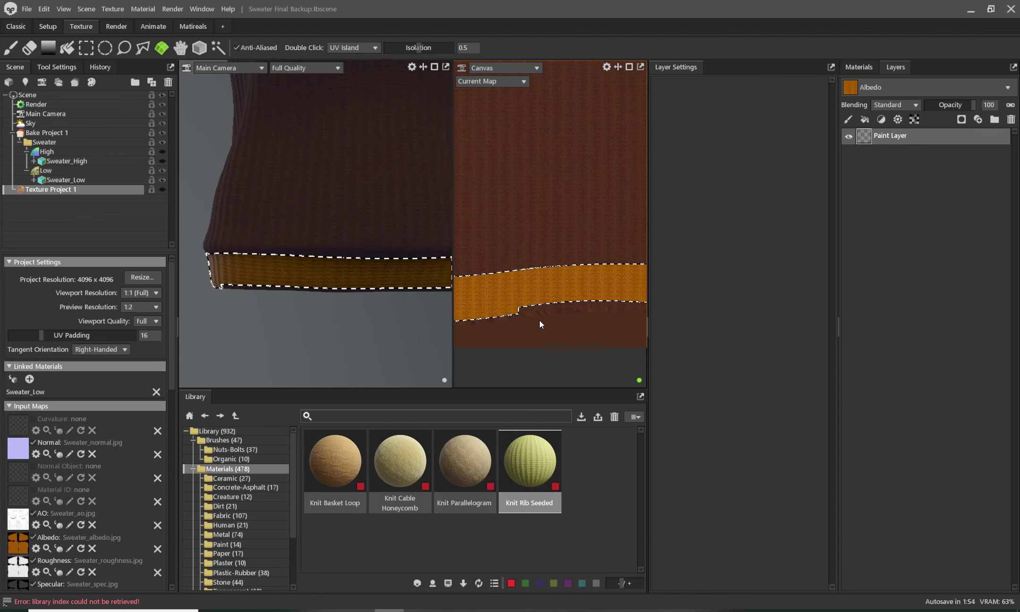
key(ctrl+1)
mouse_move(463, 342)
middle_down()
mouse_move(474, 275)
mouse_move(463, 210)
middle_up()
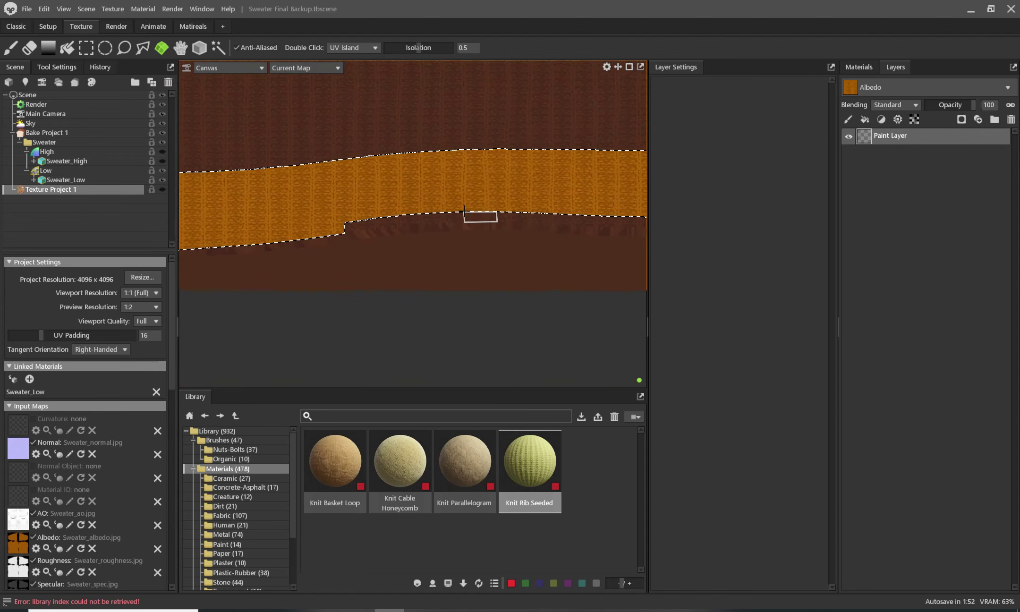
Step: Extend the selection along the first strip's lower edge to its right end
drag(344, 220, 638, 218)
scroll(543, 268, down, 2)
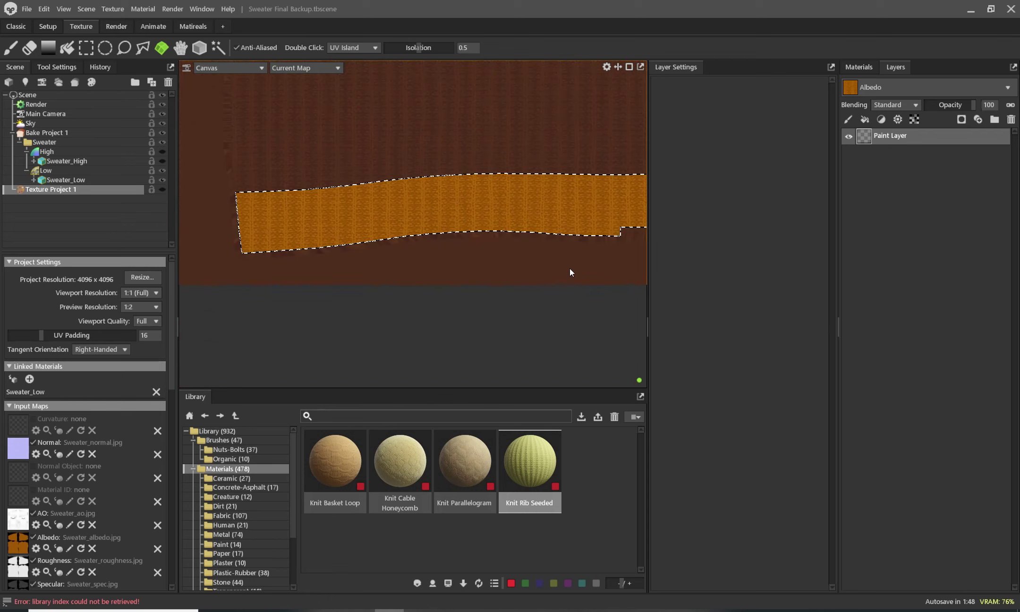
middle_drag(570, 273, 499, 296)
drag(351, 255, 551, 255)
middle_drag(570, 294, 362, 300)
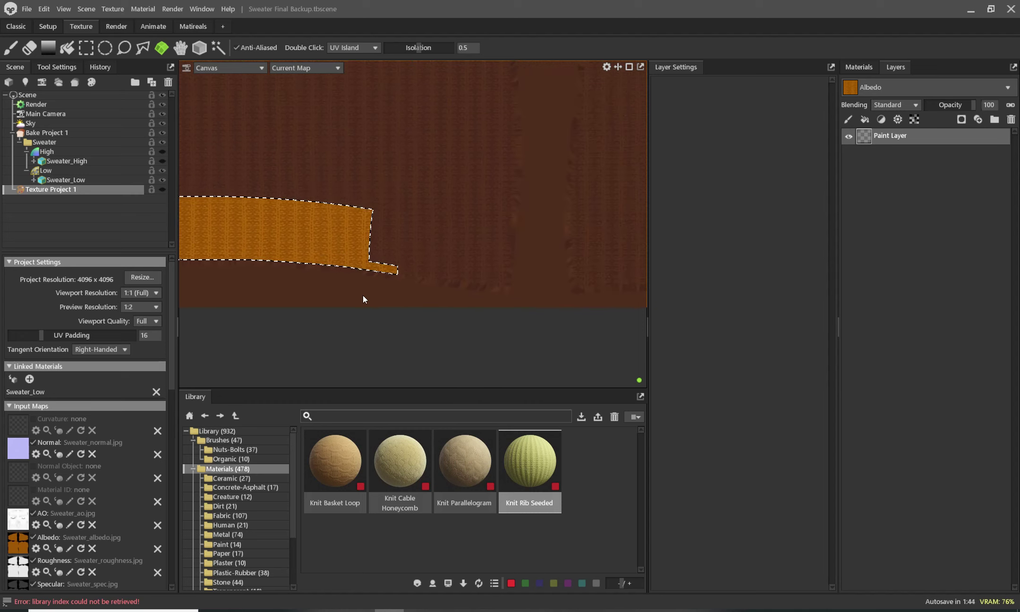
mouse_move(389, 262)
mouse_down()
mouse_move(387, 228)
mouse_move(497, 240)
mouse_move(483, 266)
mouse_move(412, 273)
mouse_move(448, 282)
mouse_move(486, 275)
mouse_move(454, 227)
mouse_move(504, 239)
mouse_up()
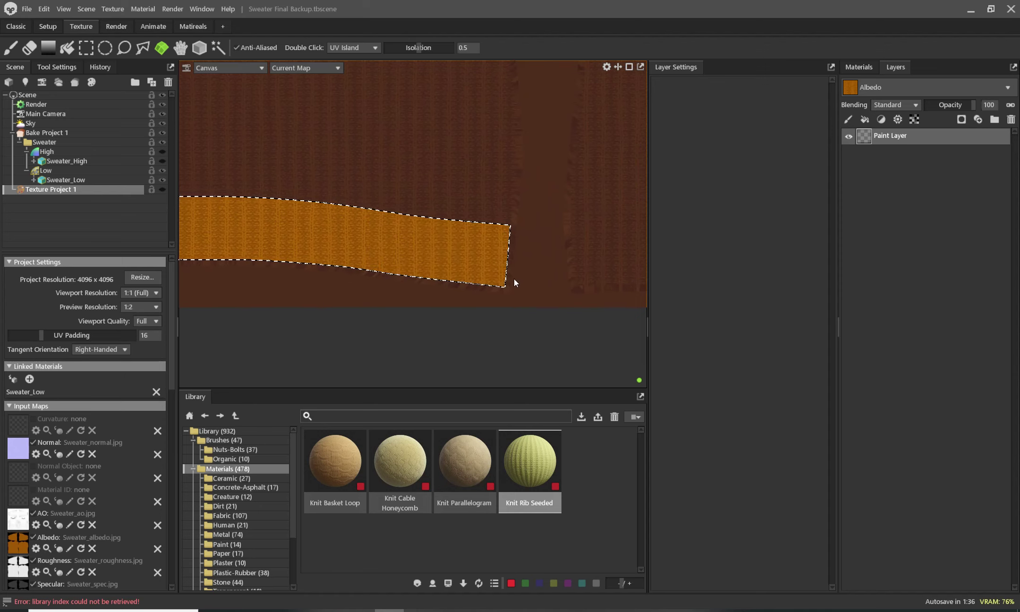
Step: Select the second bottom strip, including its stepped section
scroll(526, 243, down, 2)
scroll(491, 262, up, 1)
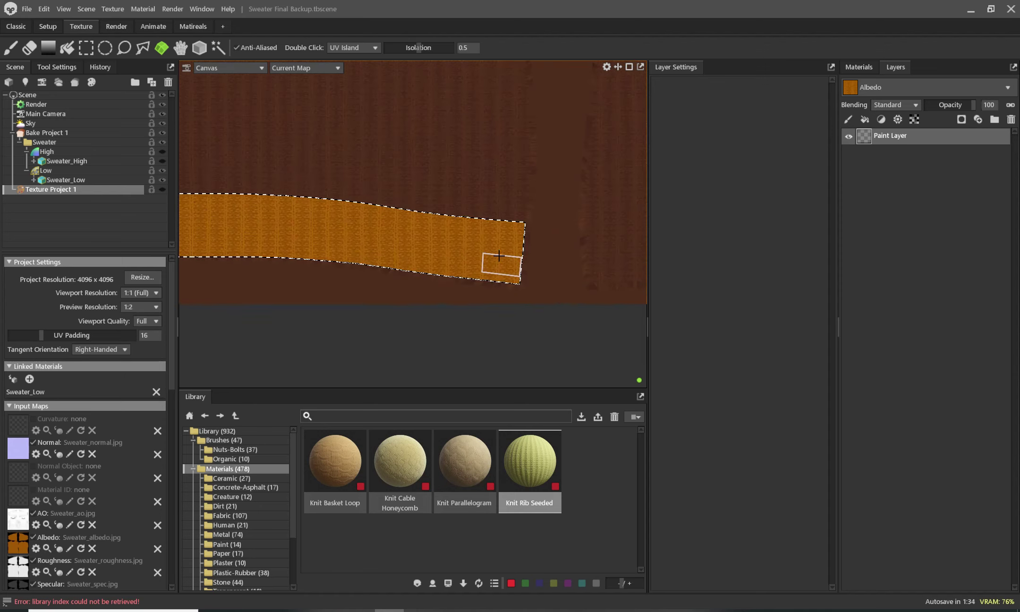
scroll(501, 269, up, 1)
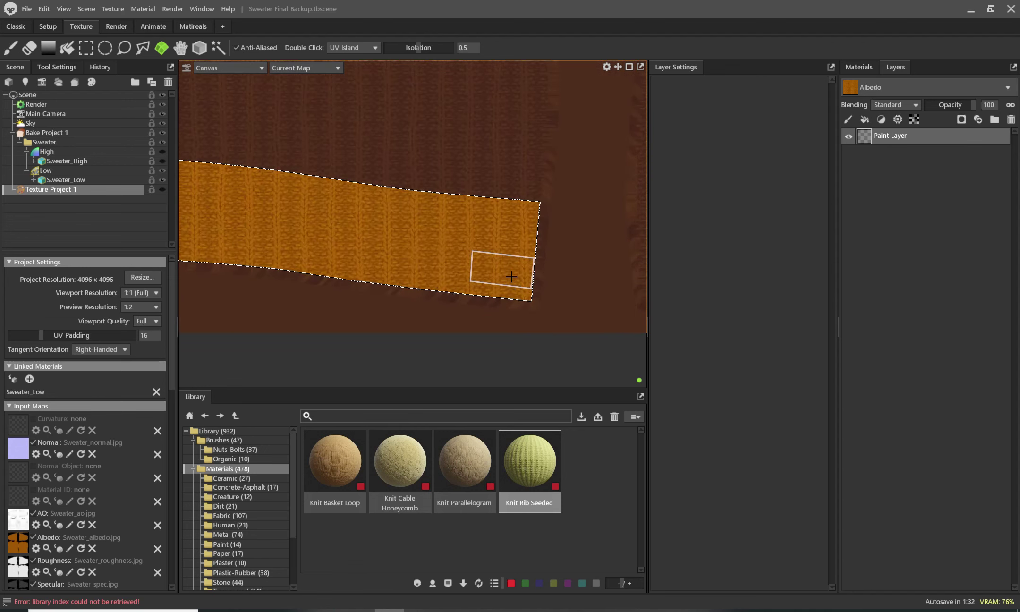
scroll(518, 236, down, 1)
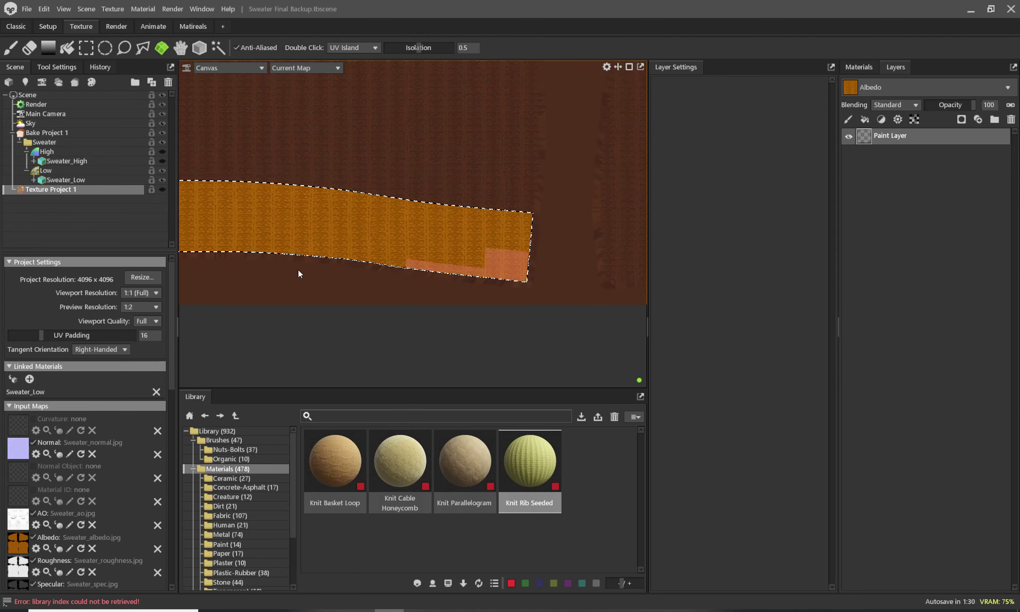
scroll(580, 276, down, 1)
middle_drag(580, 276, 336, 274)
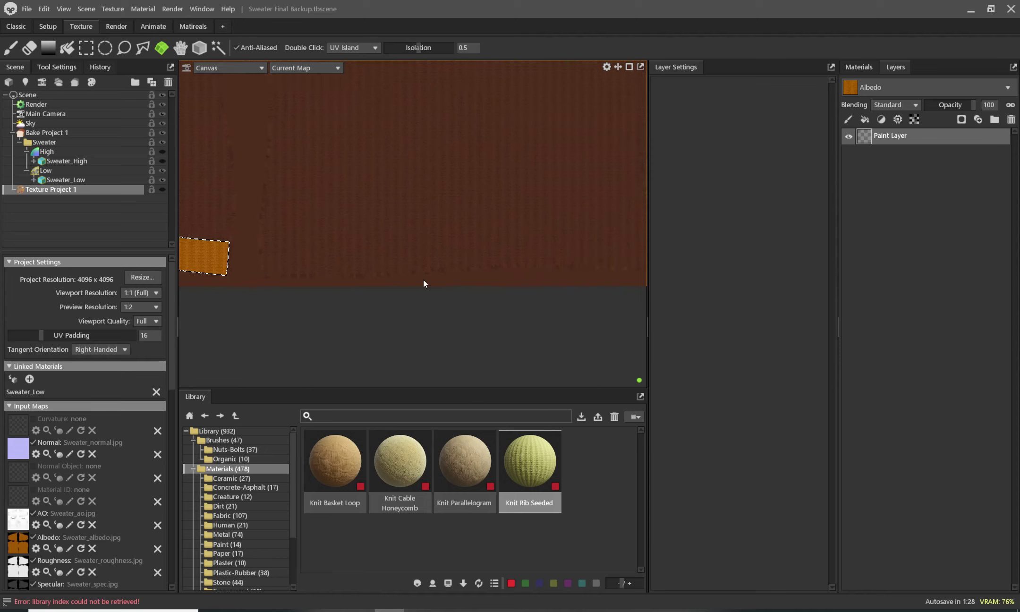
scroll(280, 272, up, 2)
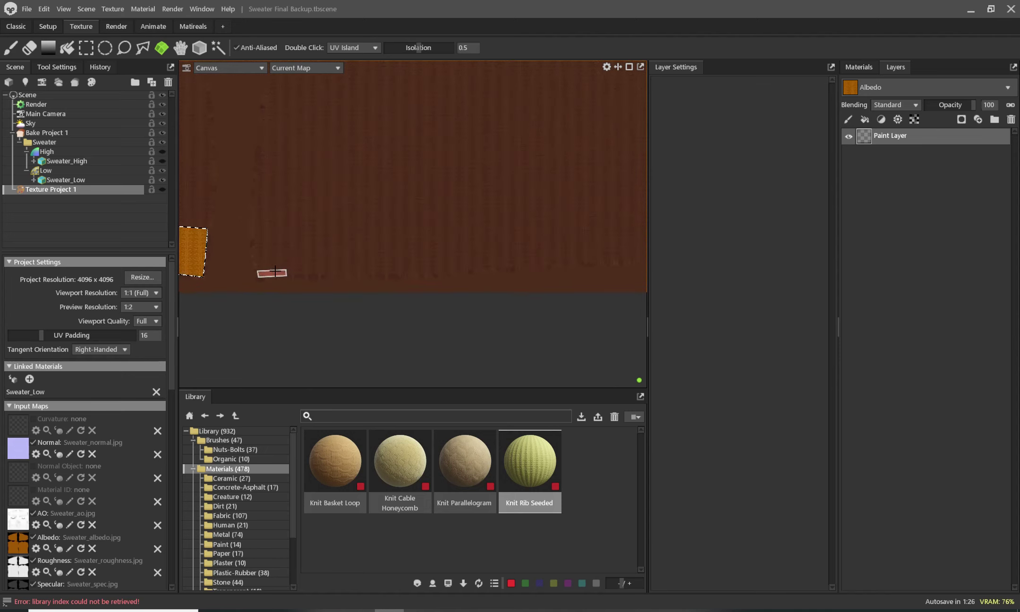
drag(275, 271, 272, 248)
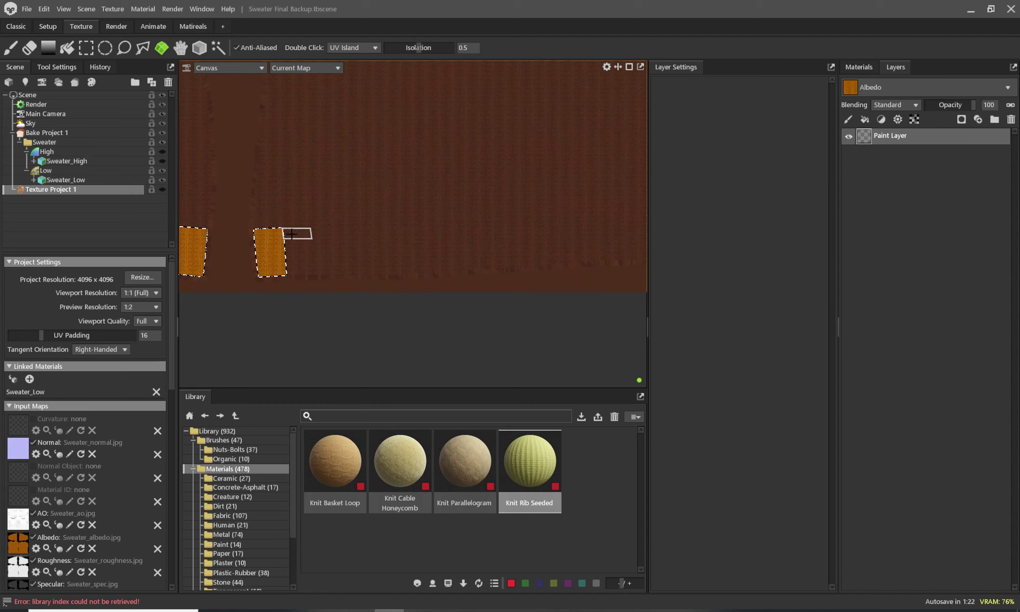
drag(292, 233, 298, 271)
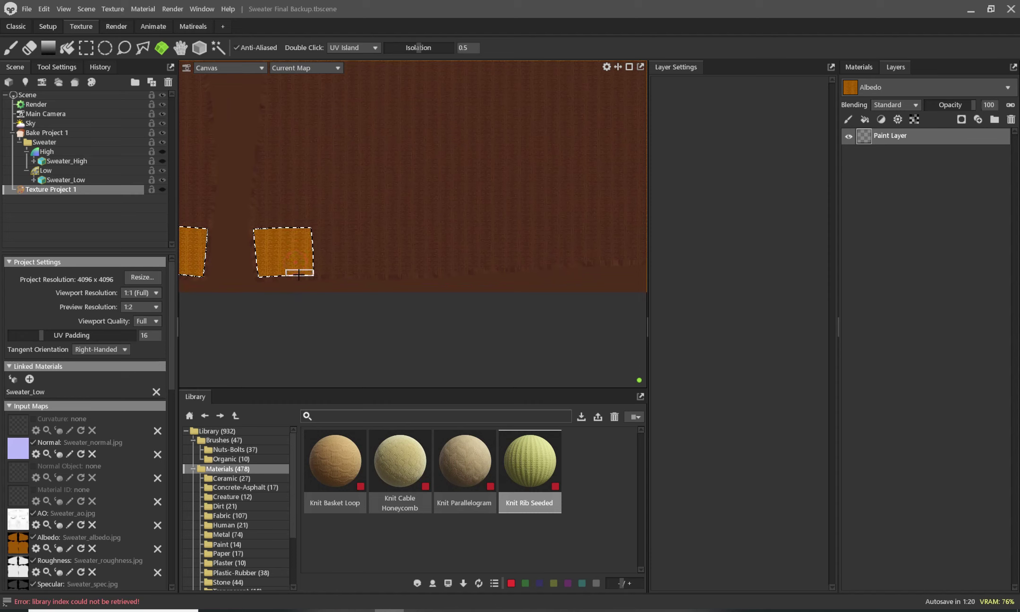
mouse_move(325, 271)
mouse_down()
mouse_move(325, 243)
mouse_move(355, 270)
mouse_move(506, 256)
mouse_move(342, 268)
mouse_move(379, 272)
mouse_up()
mouse_move(632, 275)
mouse_down()
mouse_move(626, 252)
mouse_move(413, 270)
mouse_move(374, 246)
mouse_move(387, 236)
mouse_move(605, 231)
mouse_move(521, 241)
mouse_up()
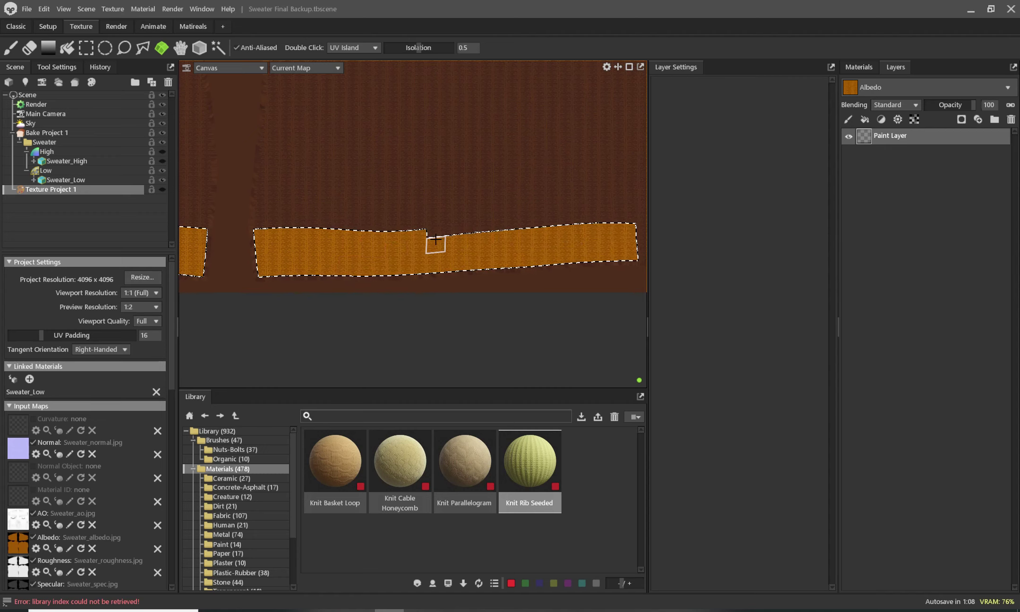
mouse_move(435, 242)
mouse_down()
mouse_move(437, 231)
mouse_move(596, 221)
mouse_move(518, 223)
mouse_move(607, 230)
mouse_move(629, 218)
mouse_up()
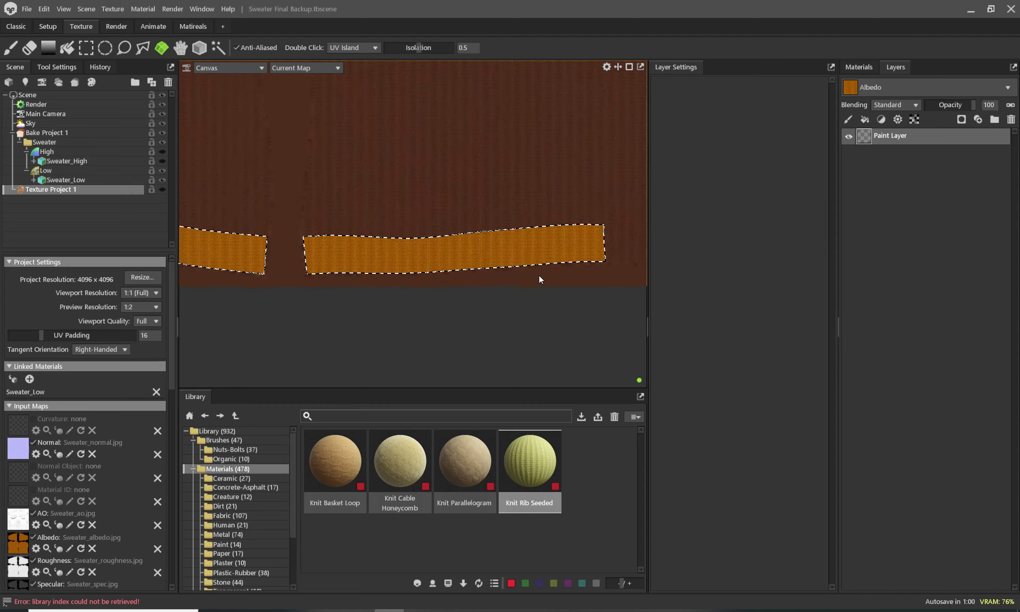
Step: Remove the strip's unwanted right portion, select the strip as one island, and centre both strips
scroll(578, 264, up, 2)
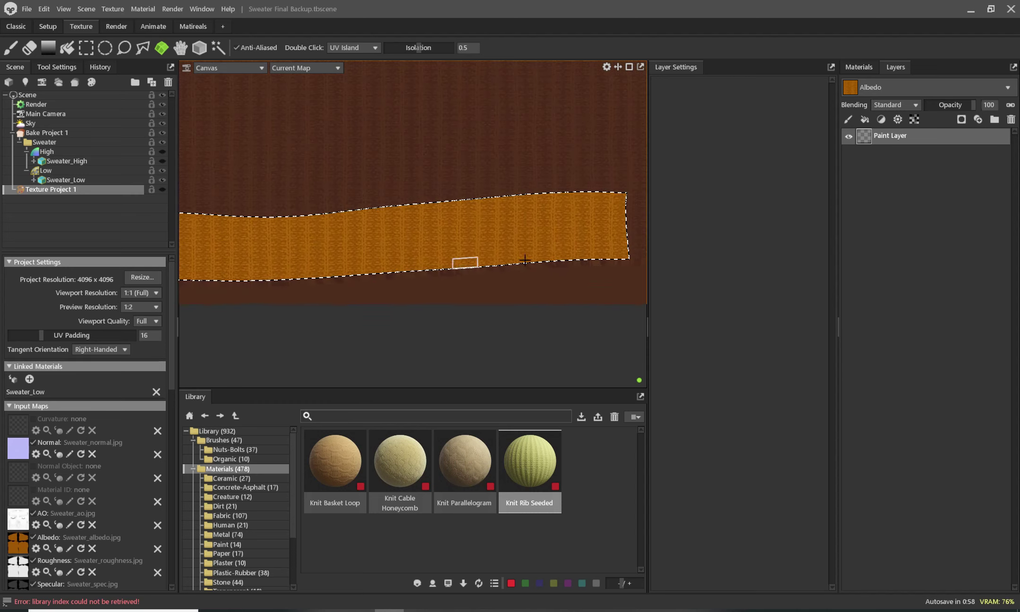
ctrl+drag(588, 276, 347, 279)
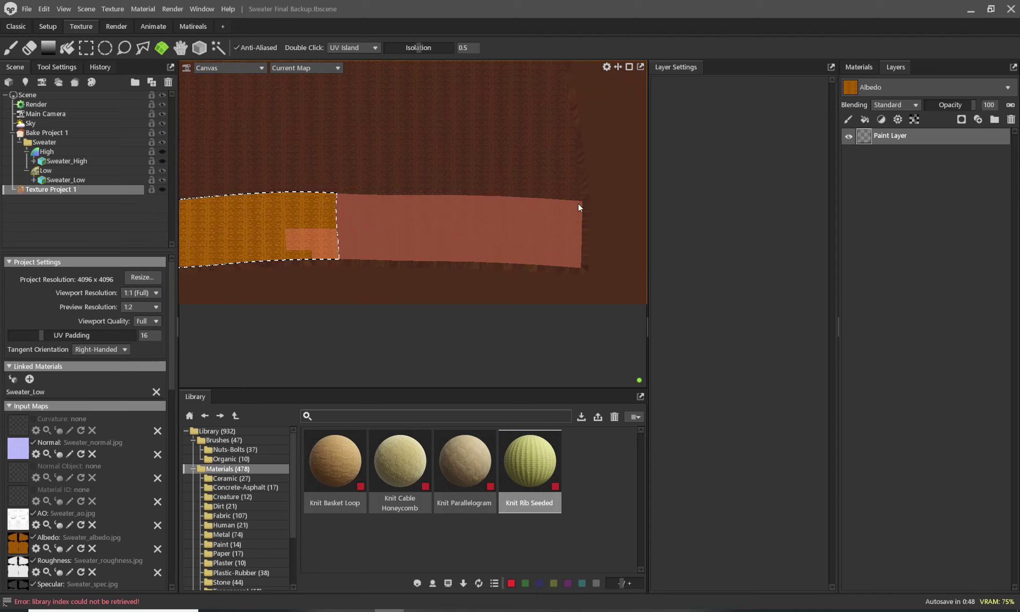
double_click(578, 203)
scroll(331, 265, down, 5)
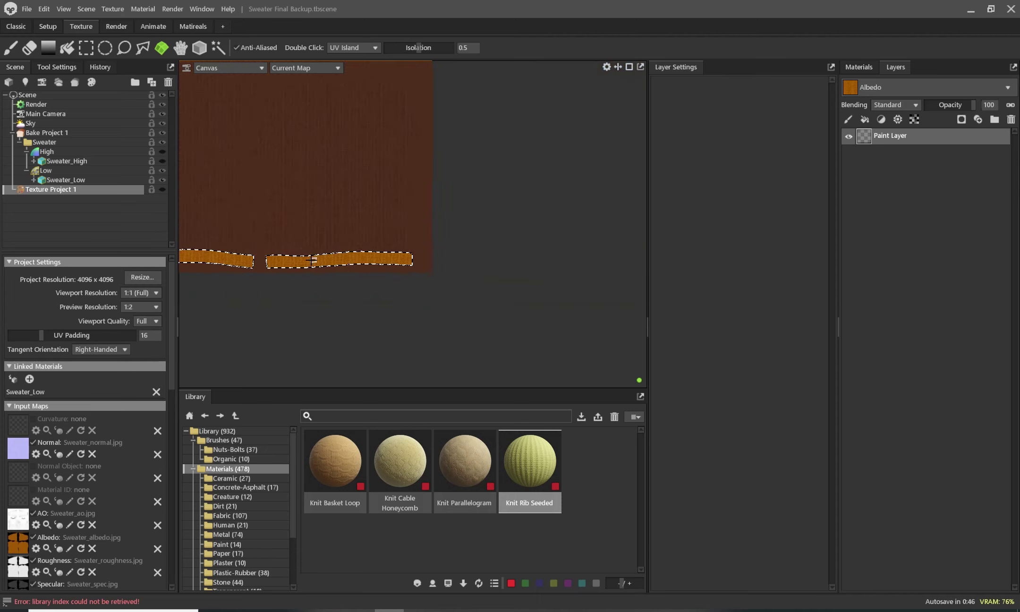
middle_drag(311, 261, 460, 304)
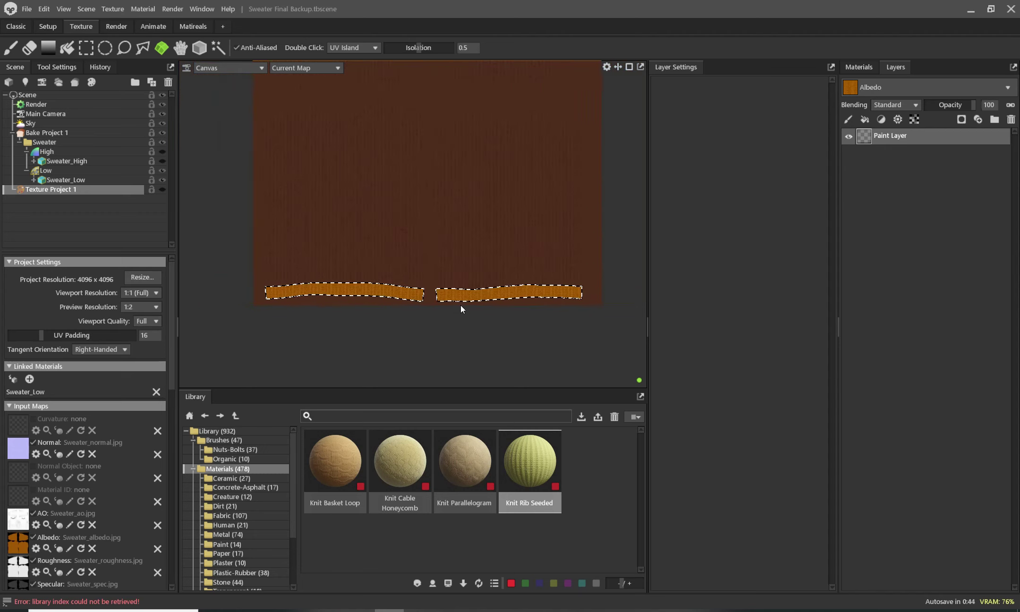
scroll(461, 305, up, 1)
scroll(491, 306, up, 2)
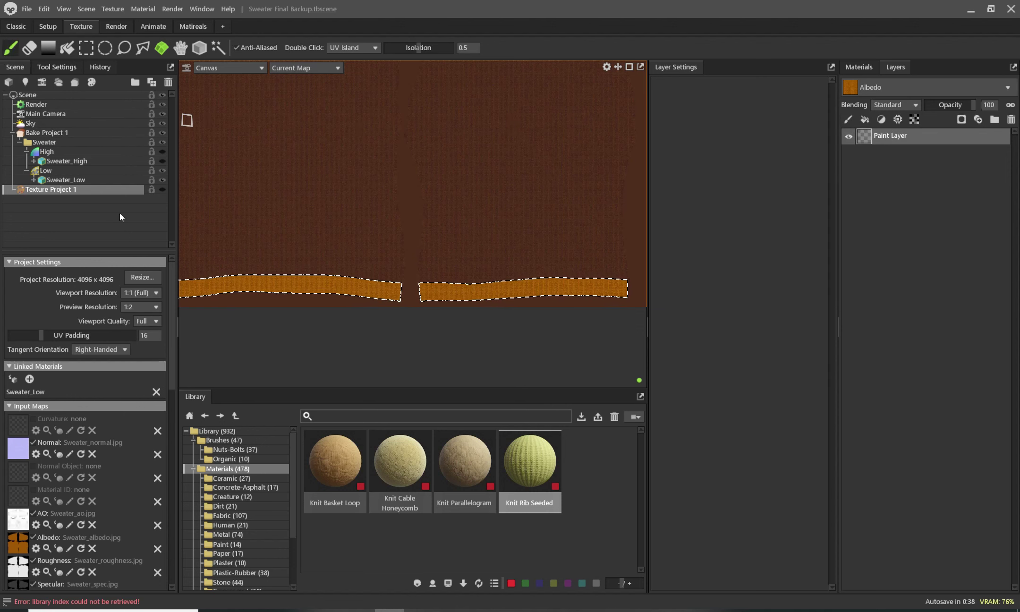
Step: Set the paint brush material to Tiling 10, UV projection, and rotation 0
key(b)
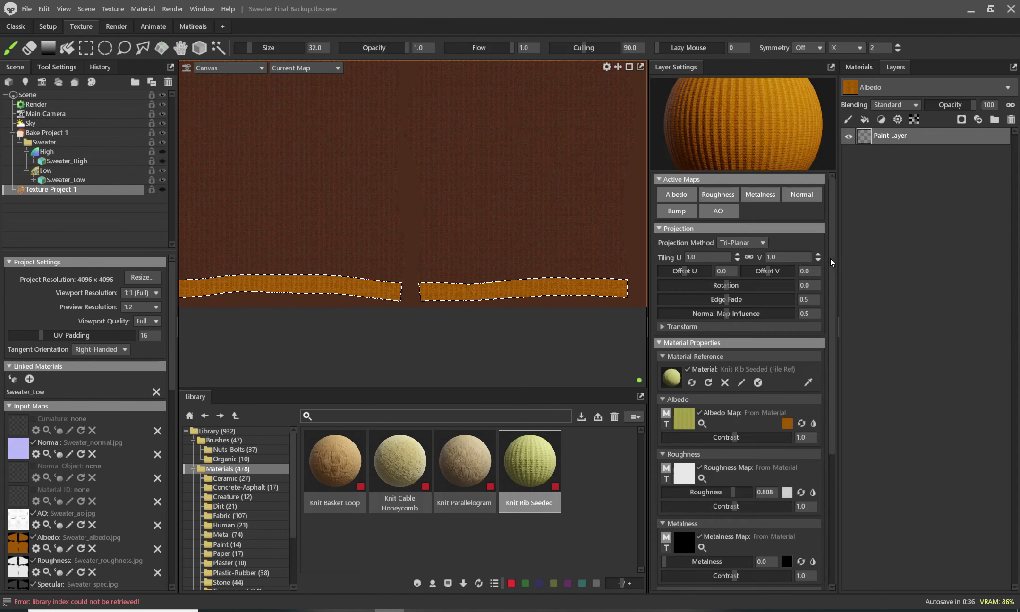
text(10)
key(Return)
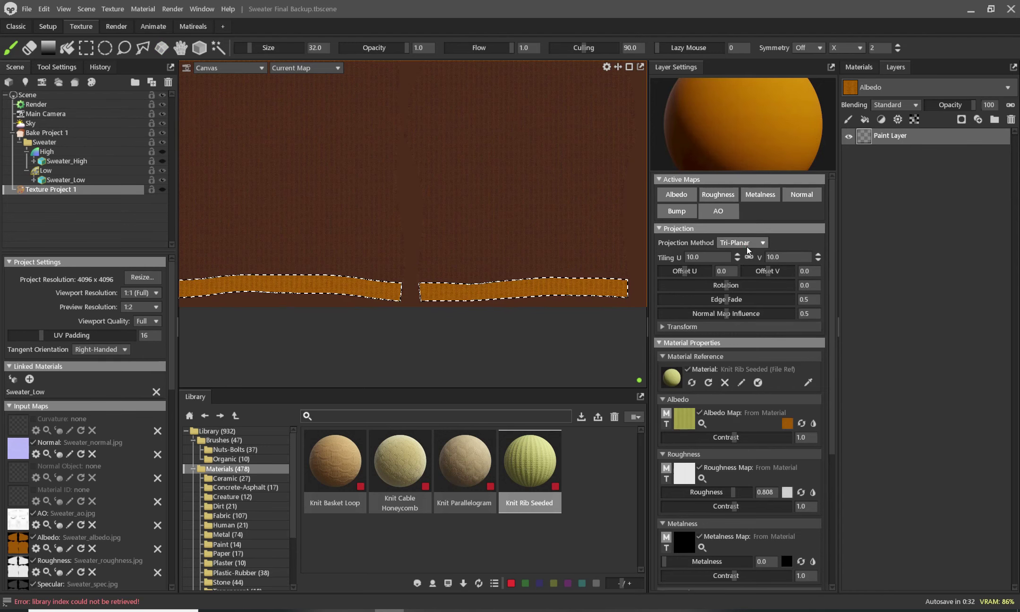
click(747, 246)
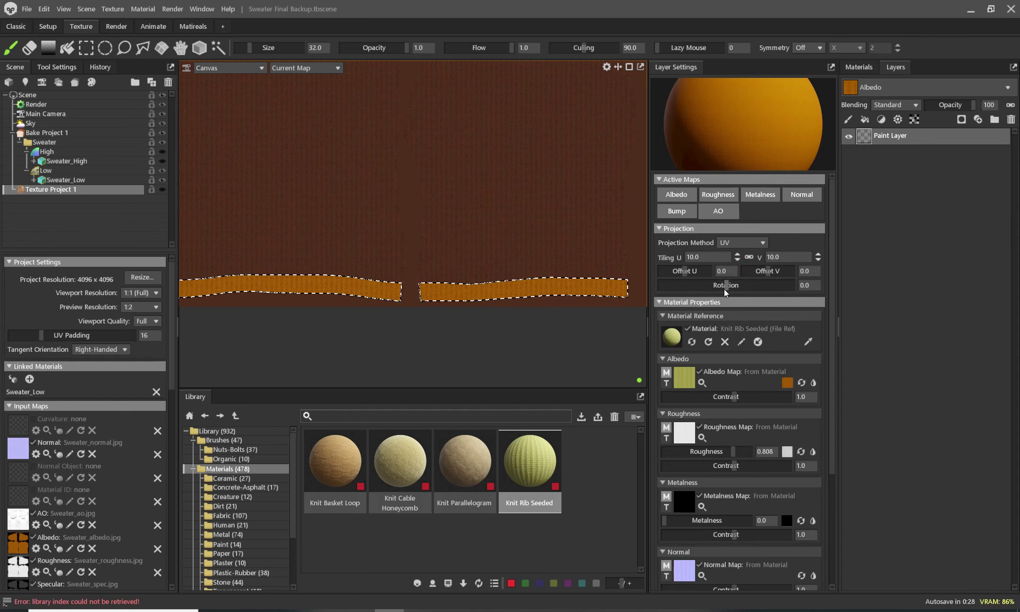
drag(738, 286, 690, 285)
double_click(778, 289)
Step: Paint the knit along both strips, then try a Fill and undo it
scroll(426, 290, up, 3)
scroll(415, 277, up, 3)
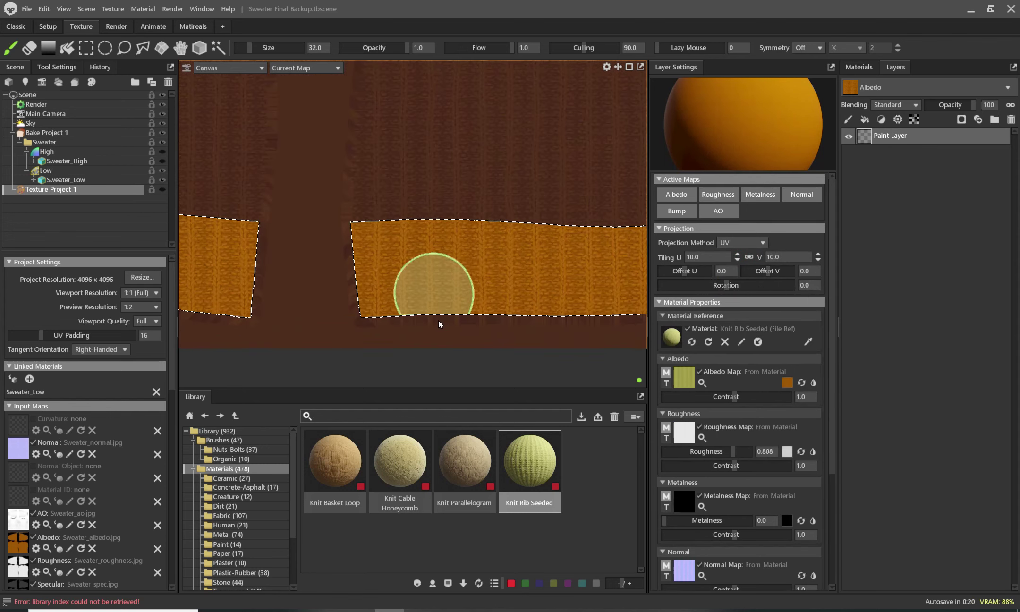
drag(408, 220, 373, 256)
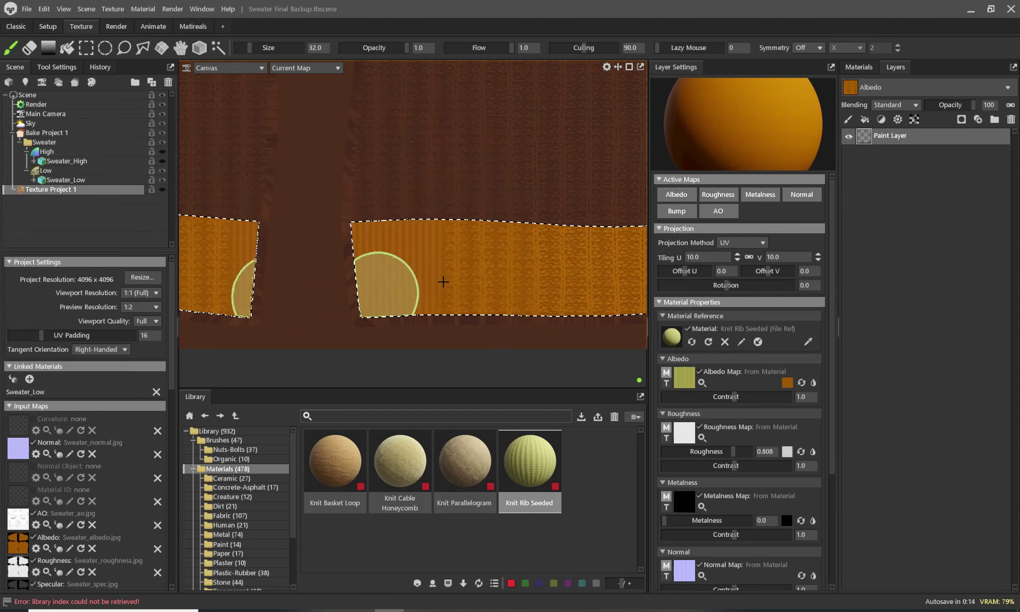
drag(394, 297, 469, 272)
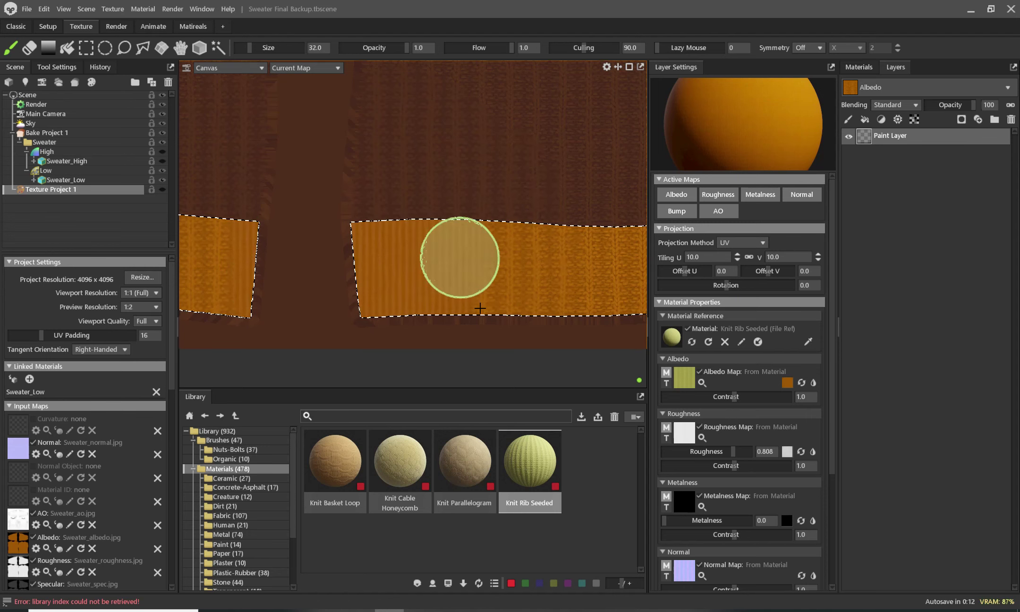
click(71, 48)
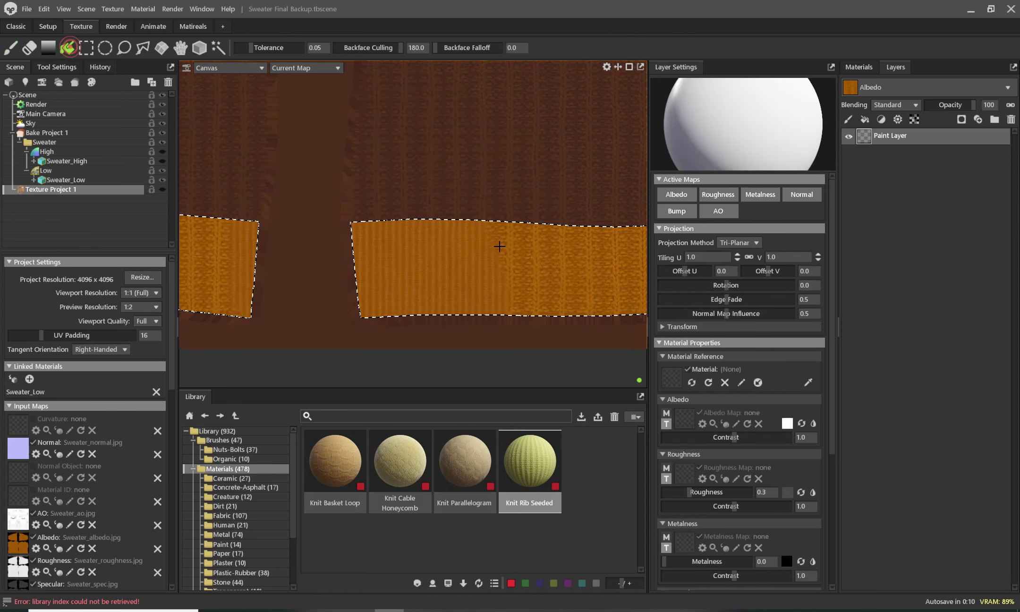
click(533, 260)
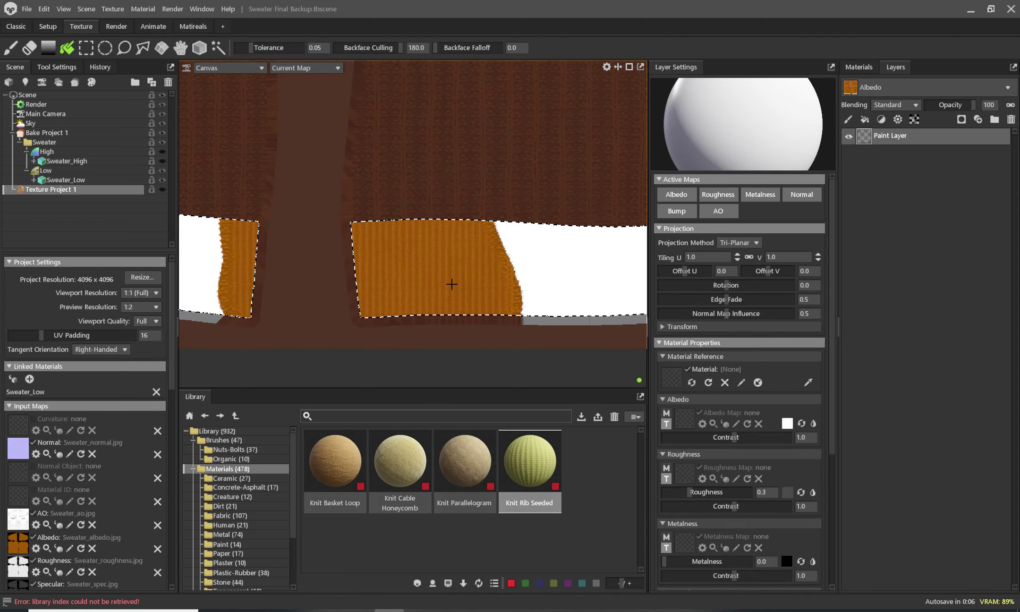
key(ctrl+z)
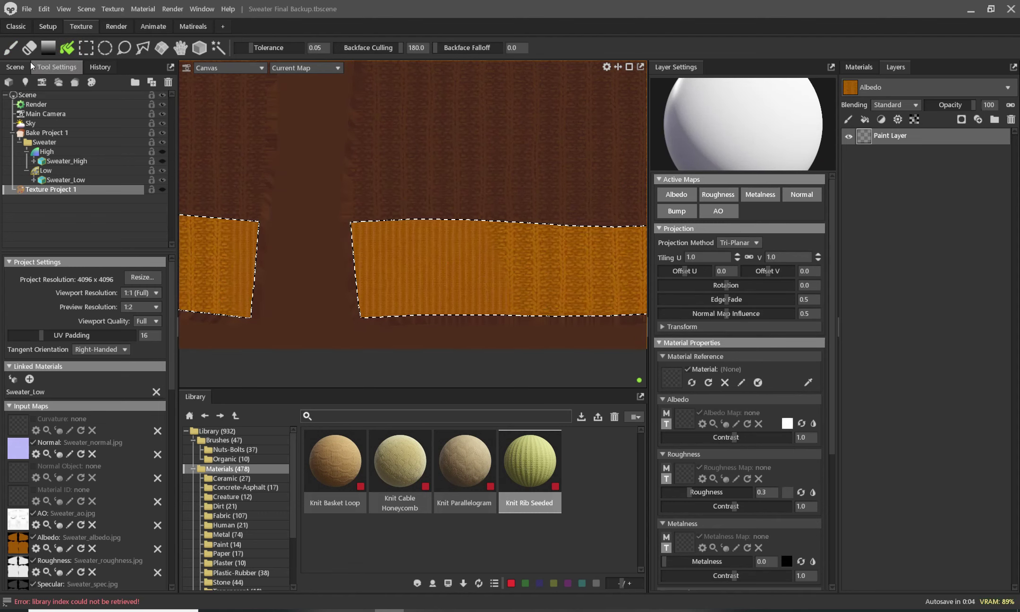
click(10, 47)
Step: At brush size 80, stroke the ribbed knit along the masked hem strip and restore split view
scroll(565, 267, down, 3)
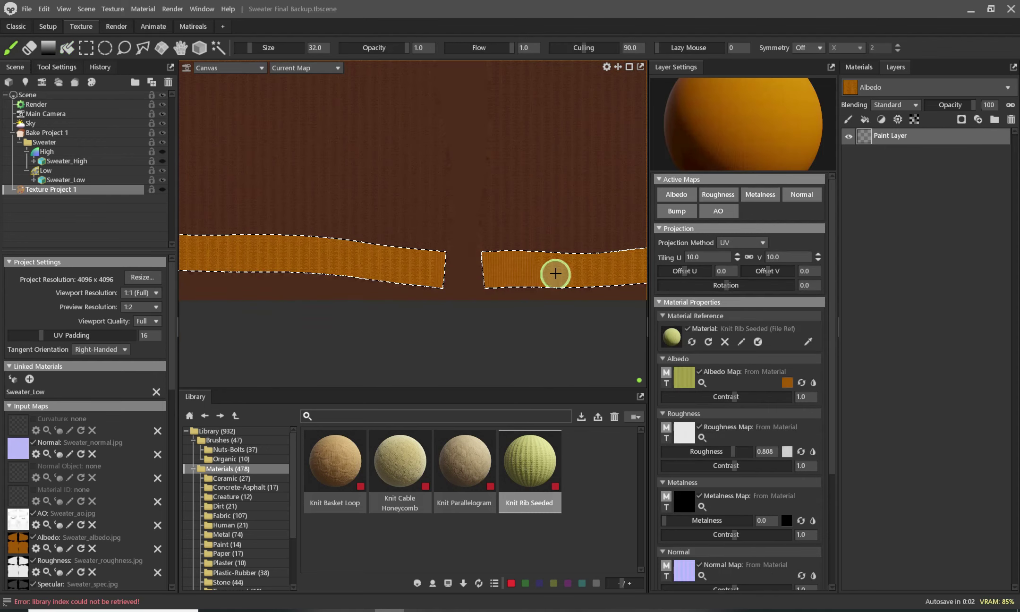
scroll(553, 273, down, 2)
middle_drag(564, 276, 407, 289)
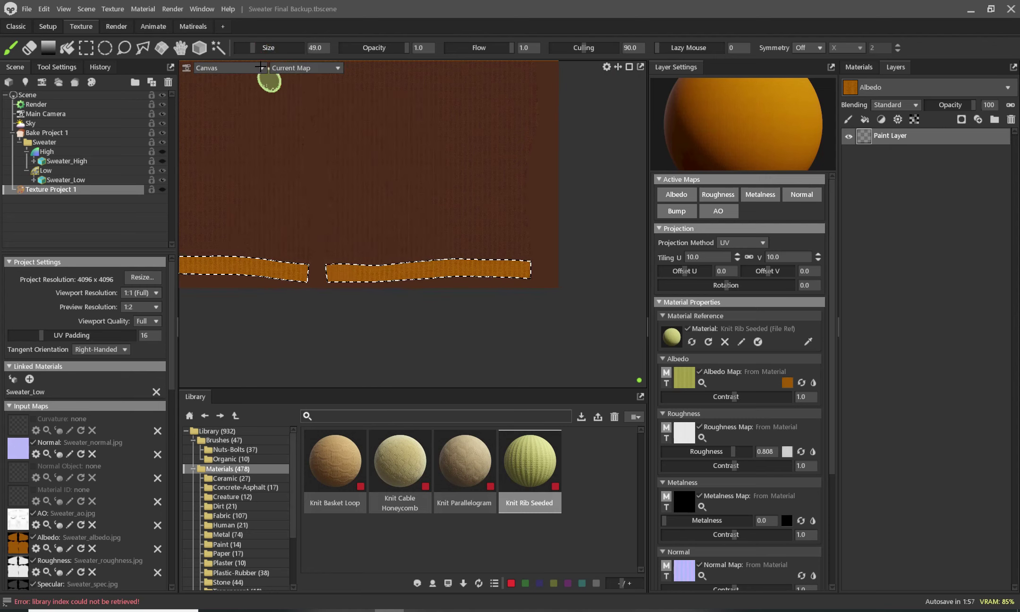
drag(255, 49, 262, 49)
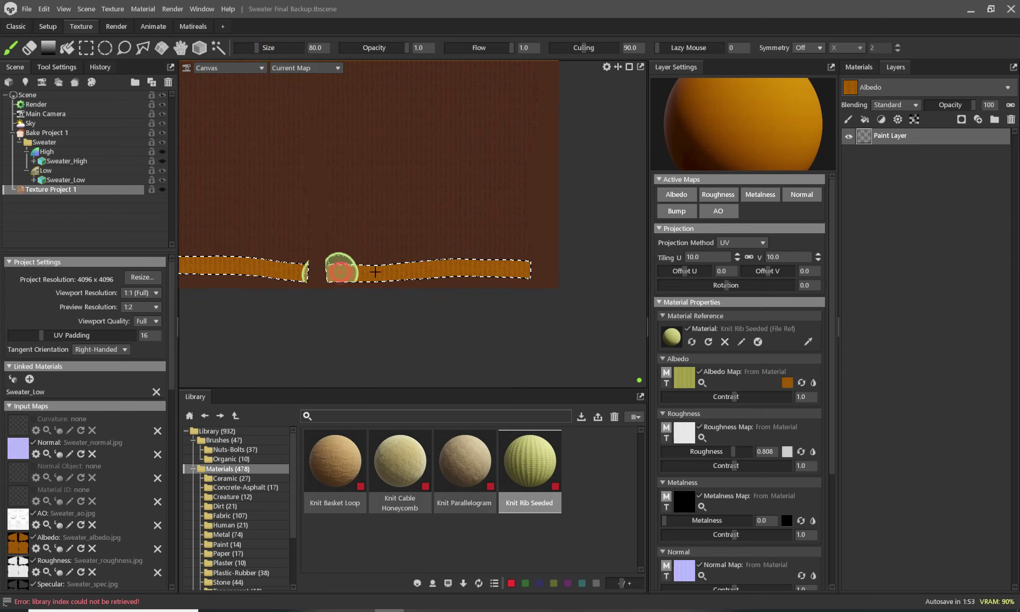
drag(375, 272, 578, 278)
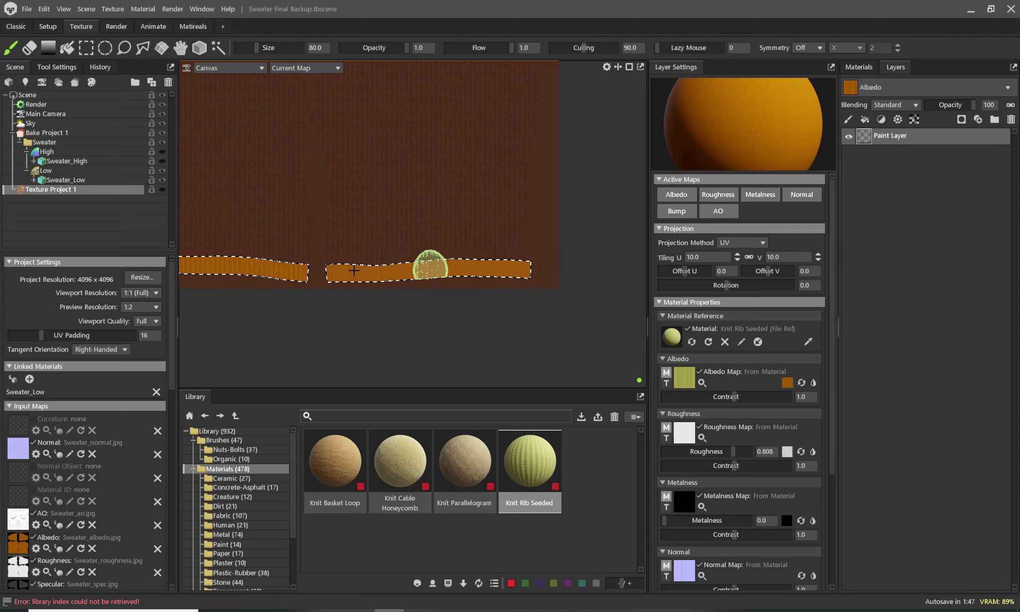
middle_drag(267, 273, 556, 274)
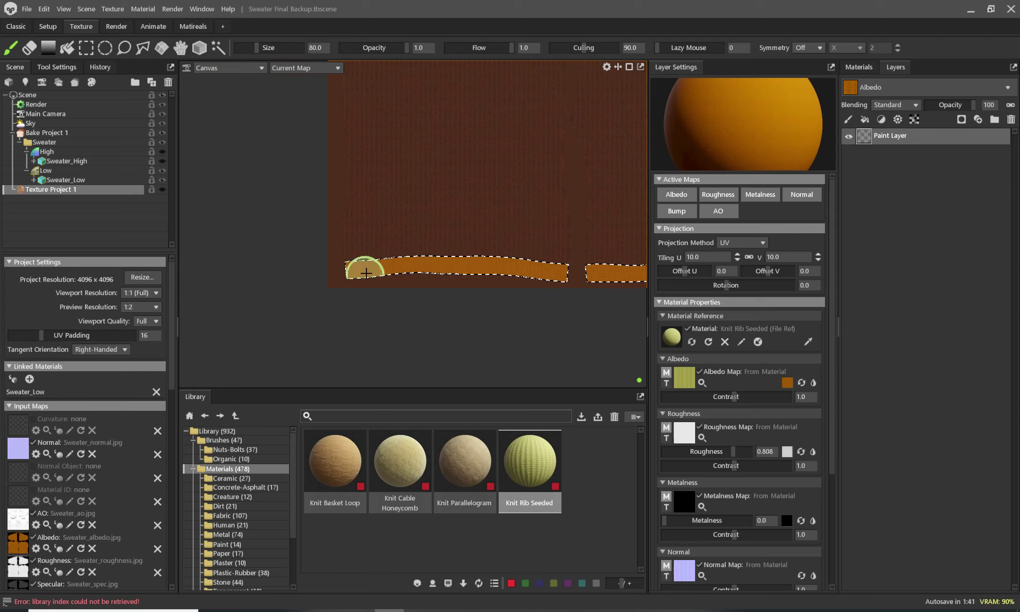
drag(394, 264, 587, 289)
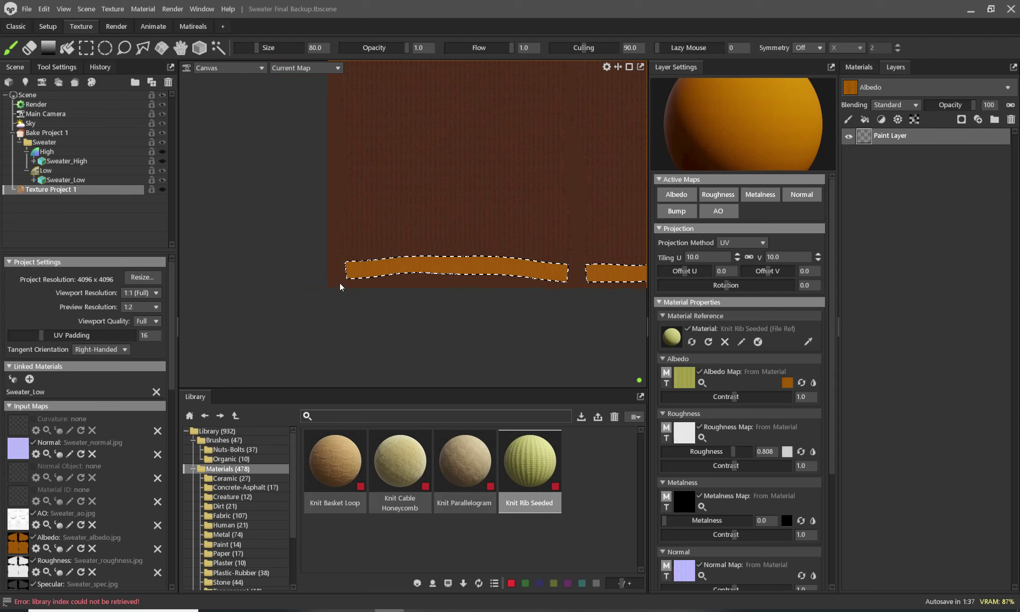
scroll(340, 282, up, 3)
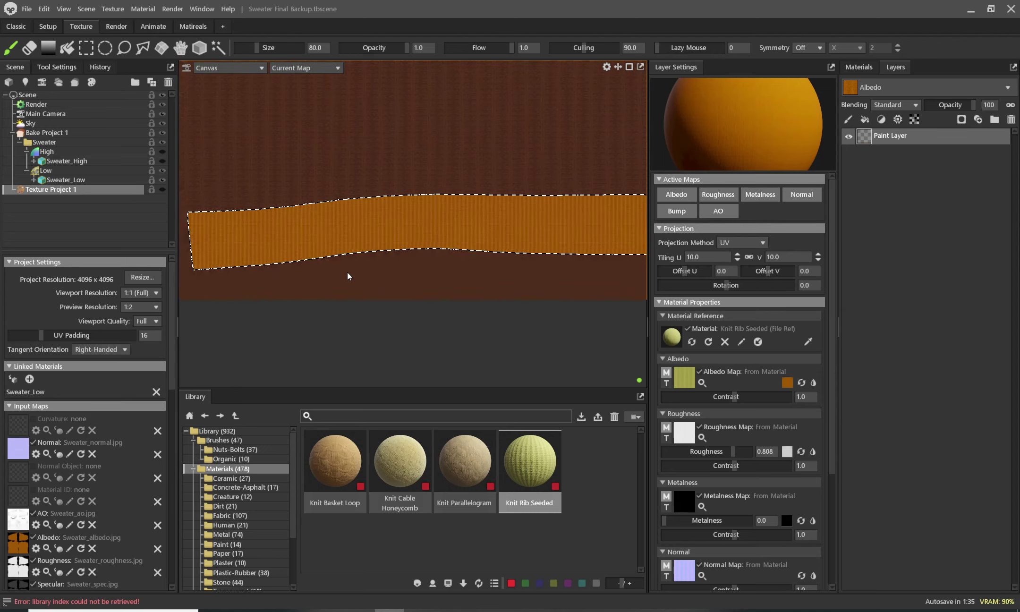
key(Tab)
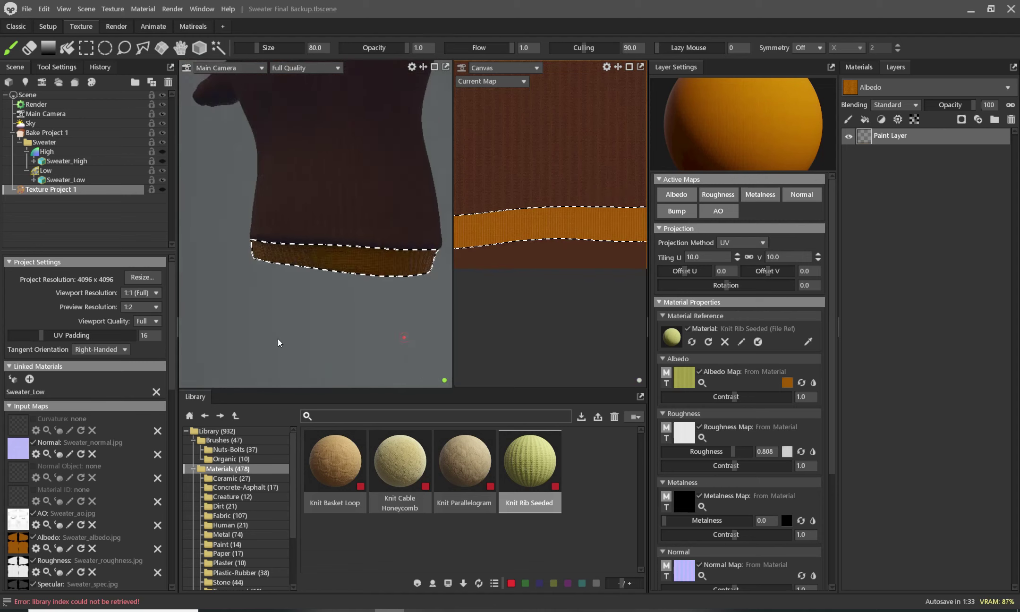
Step: Orbit and zoom the 3D view to inspect the knit on the hem band and front
mouse_move(278, 342)
middle_down()
mouse_move(188, 284)
mouse_move(392, 318)
mouse_move(377, 257)
mouse_move(355, 307)
mouse_move(407, 386)
mouse_move(392, 340)
middle_up()
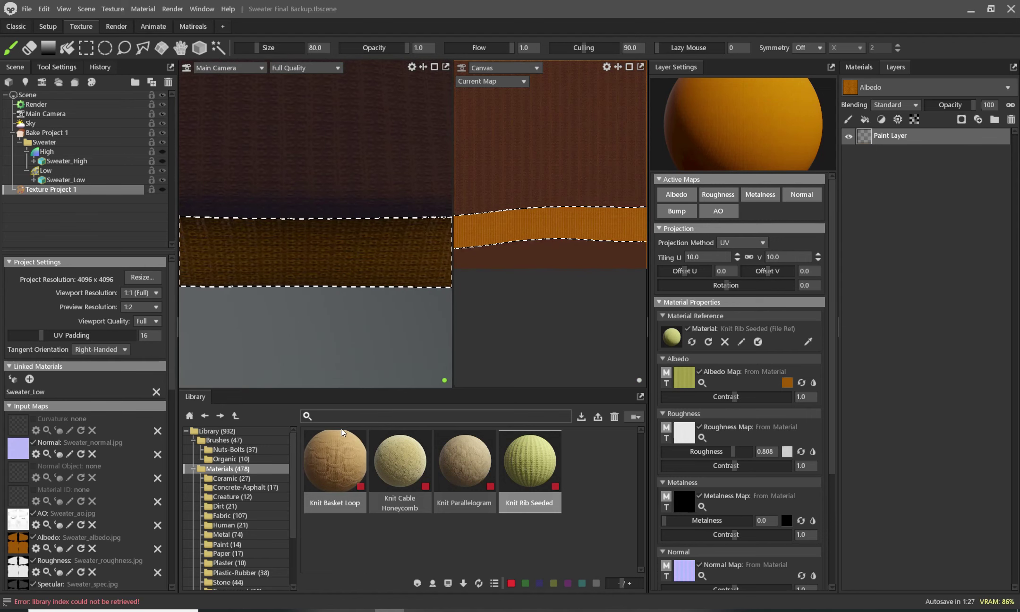
scroll(310, 339, up, 1)
scroll(310, 339, up, 1)
scroll(312, 358, up, 2)
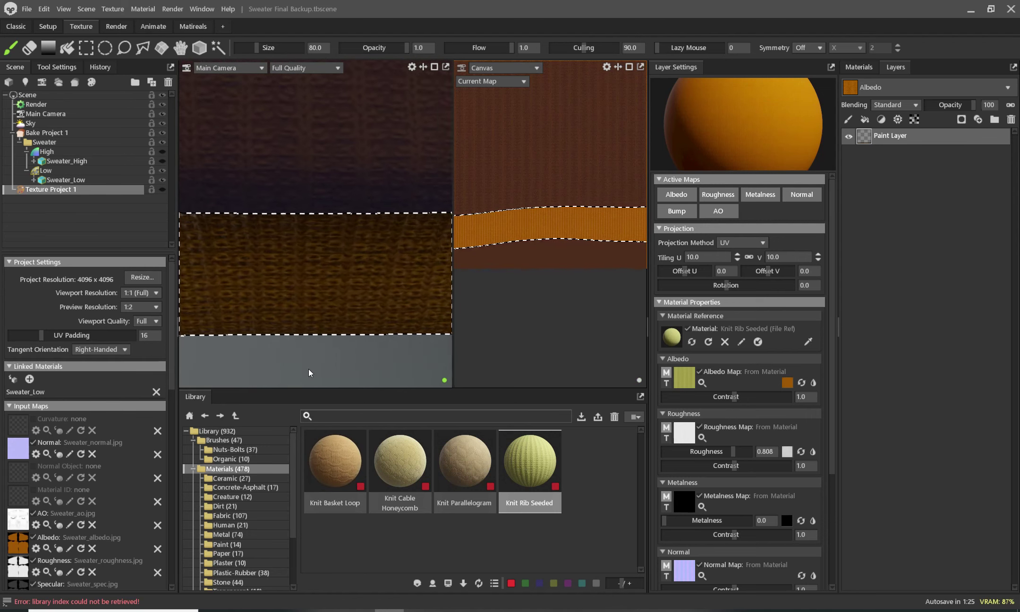
scroll(308, 369, down, 2)
scroll(306, 366, down, 2)
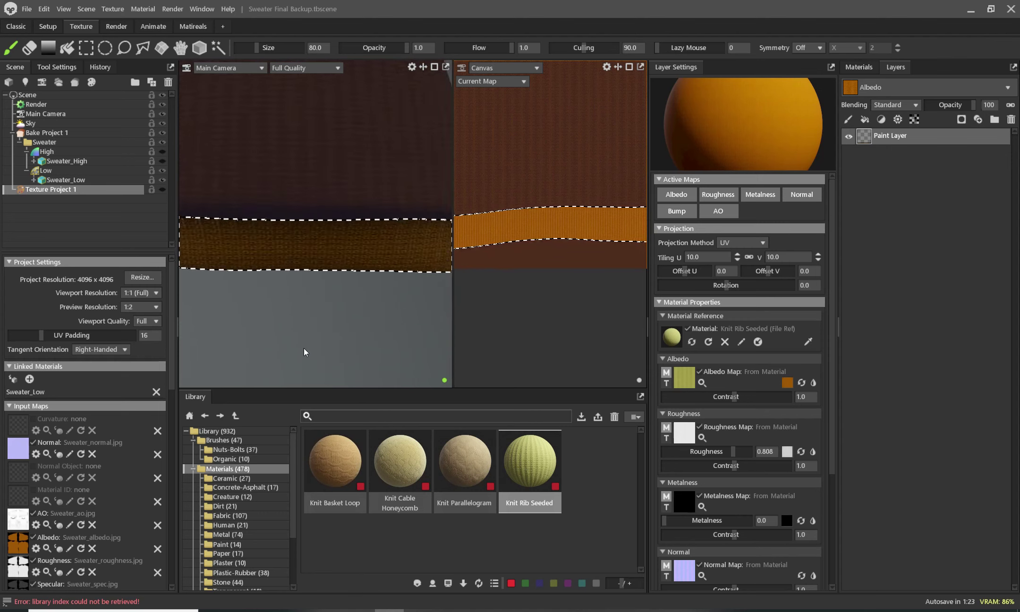
scroll(307, 354, down, 2)
scroll(312, 331, down, 2)
scroll(312, 318, down, 2)
scroll(302, 316, down, 2)
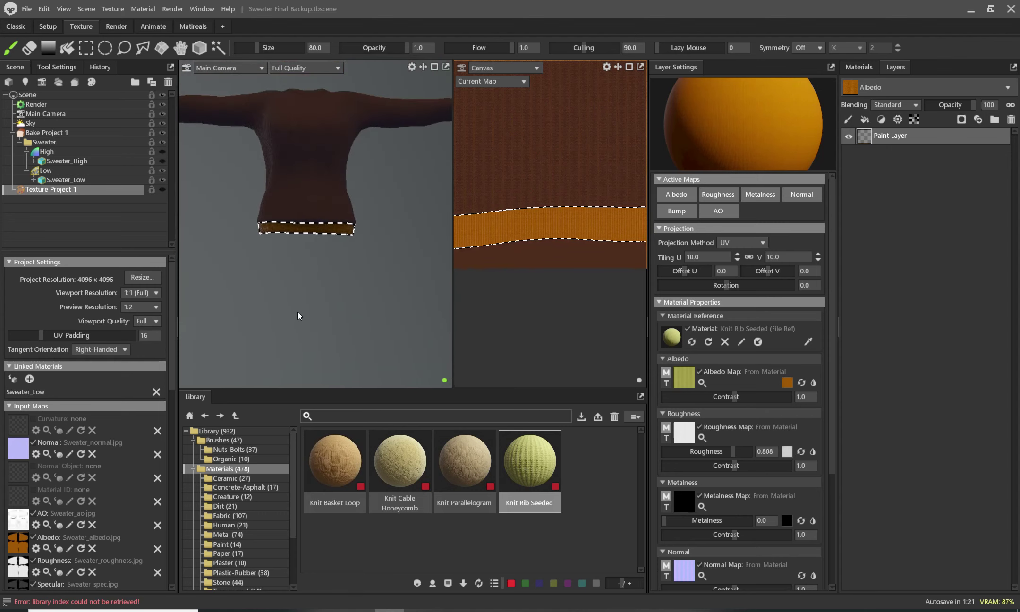
middle_drag(297, 311, 348, 315)
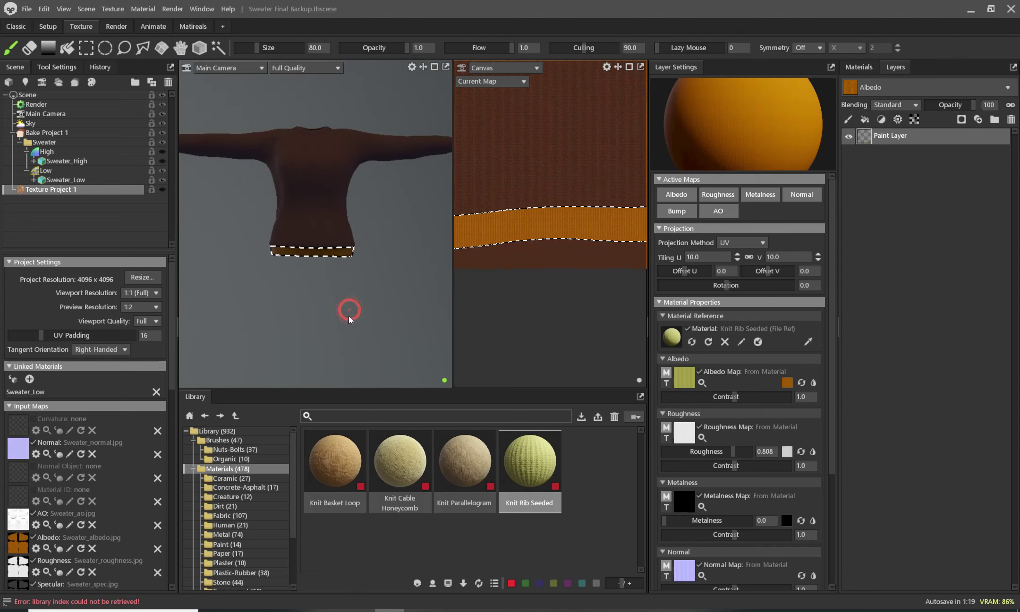
Step: Select the whole sweater mesh with Mesh Select to check it, then clear the selection
key(m)
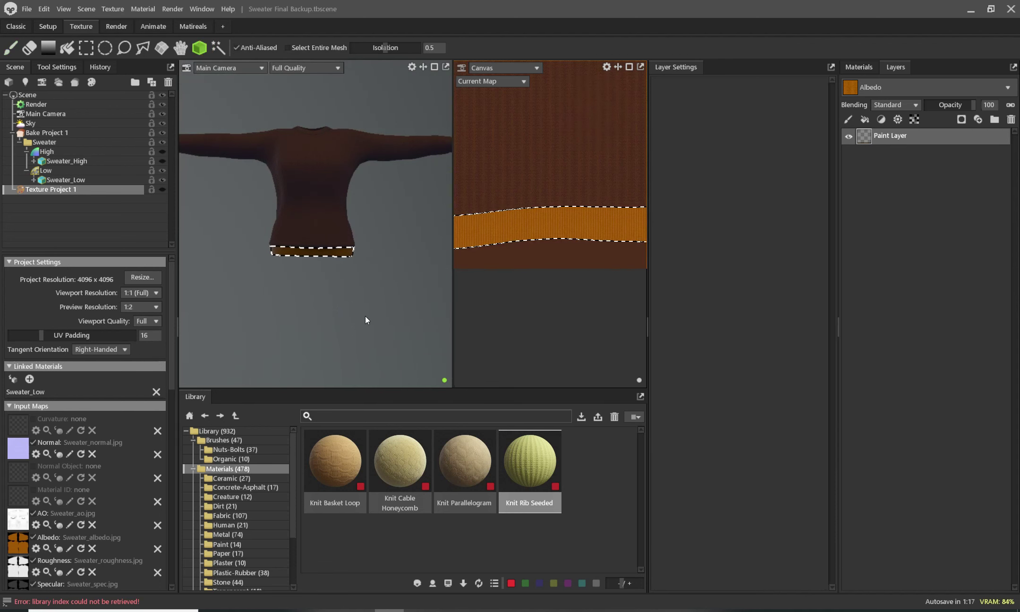
click(365, 316)
scroll(354, 330, up, 3)
scroll(343, 334, up, 5)
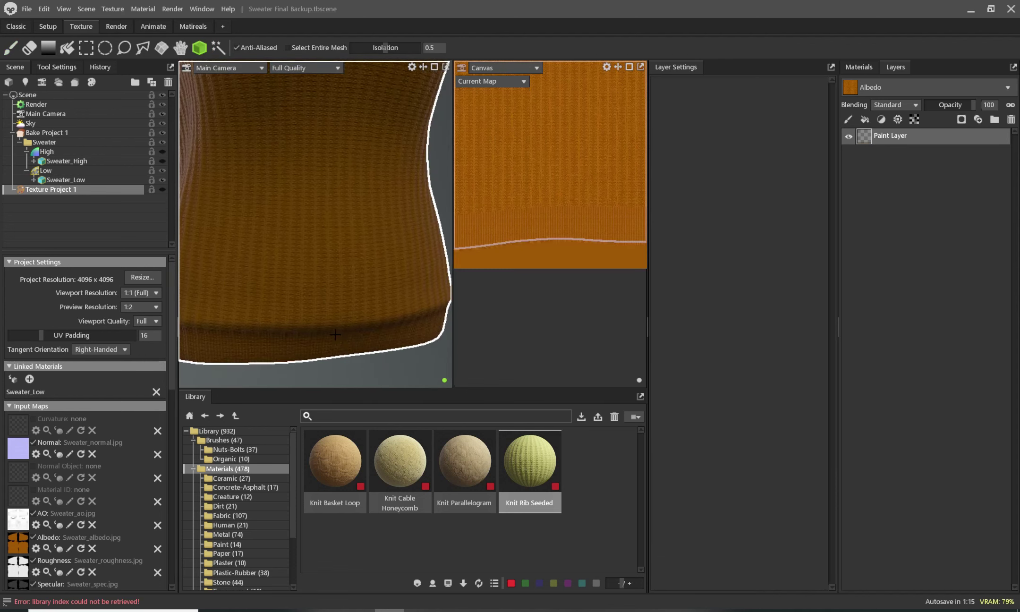
scroll(333, 330, up, 3)
scroll(332, 245, up, 3)
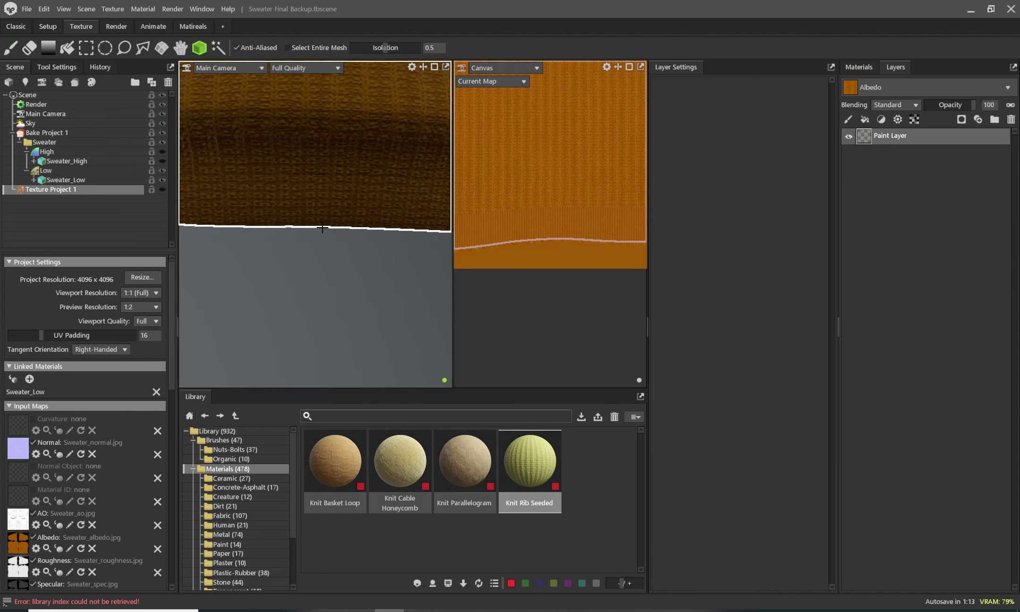
scroll(350, 302, down, 5)
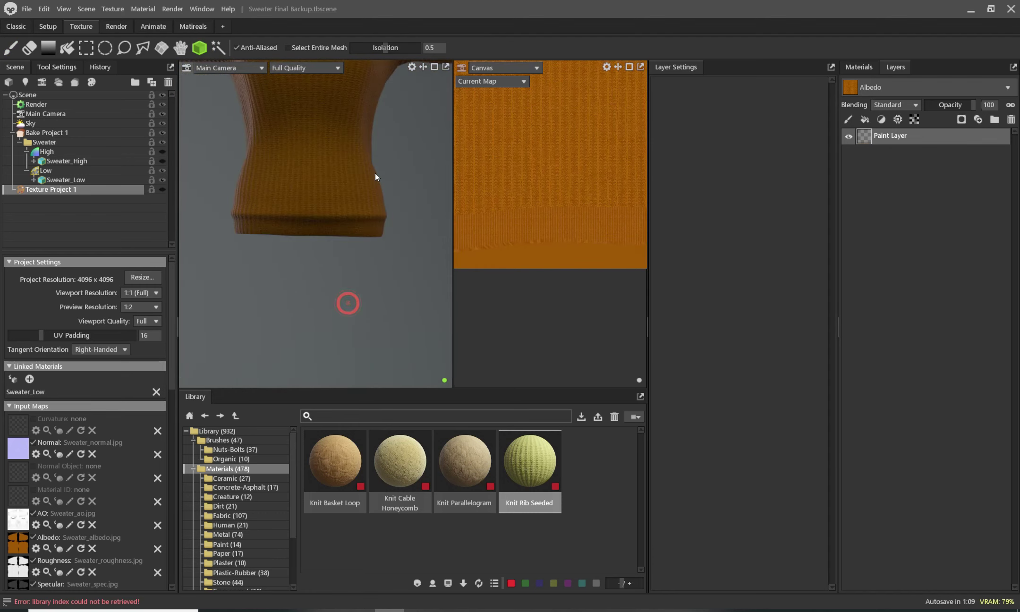
scroll(376, 172, down, 5)
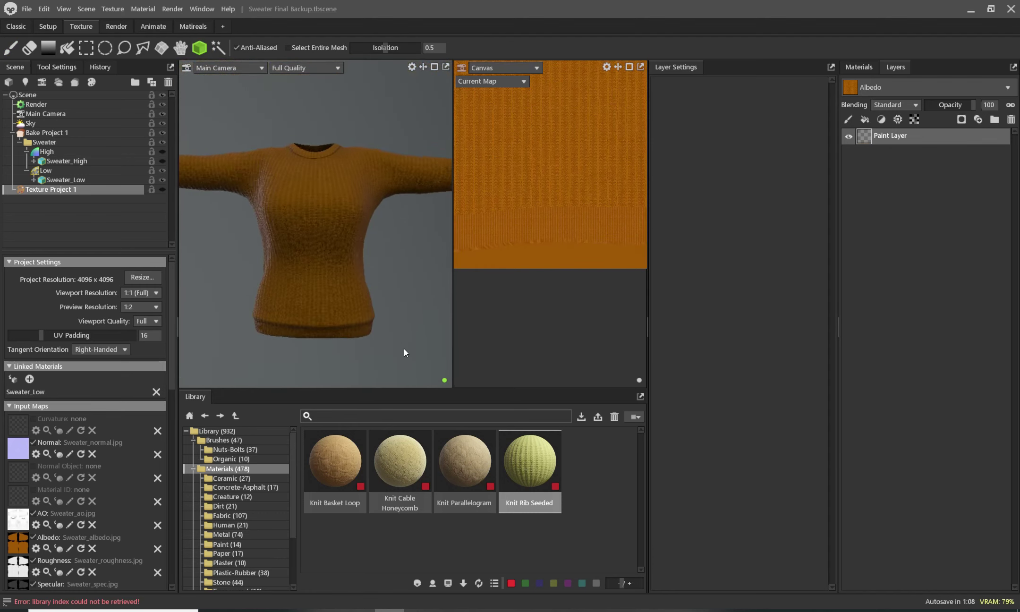
click(410, 314)
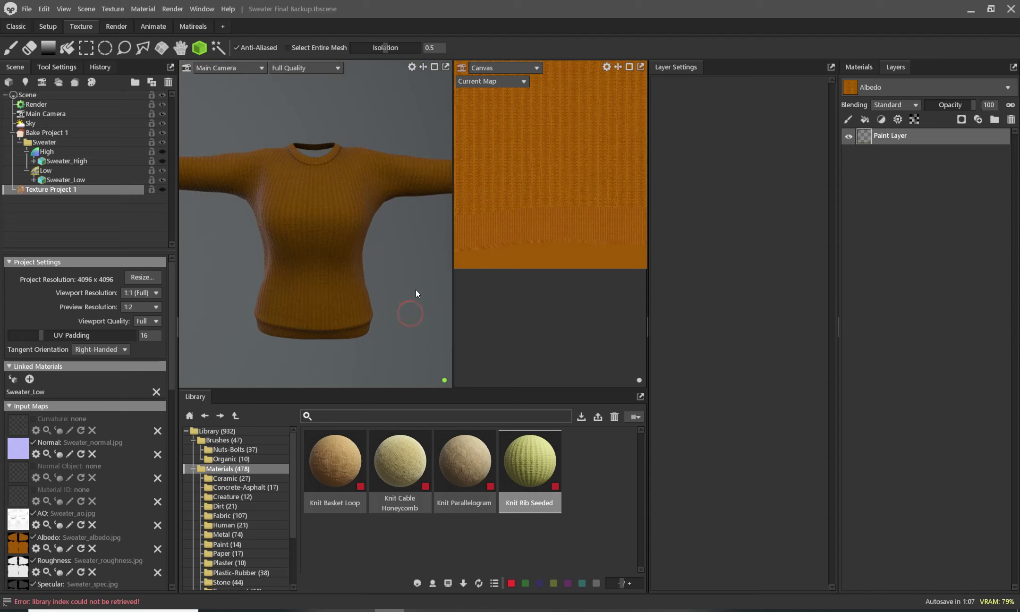
Step: Frame the sweater's neck opening and switch selection to UV Island mode
double_click(311, 142)
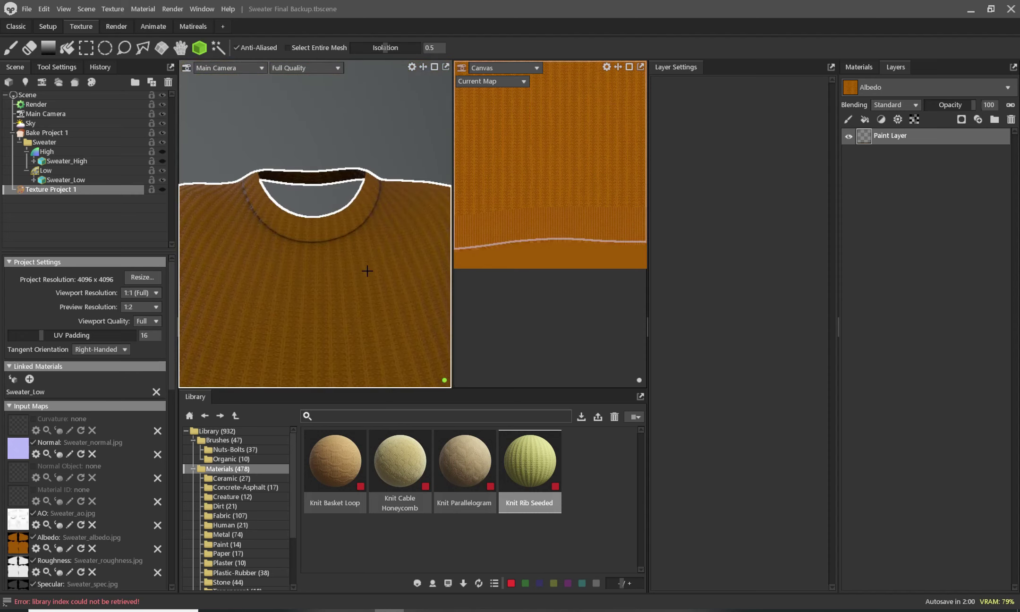
scroll(345, 179, up, 2)
scroll(348, 205, up, 2)
scroll(348, 213, up, 1)
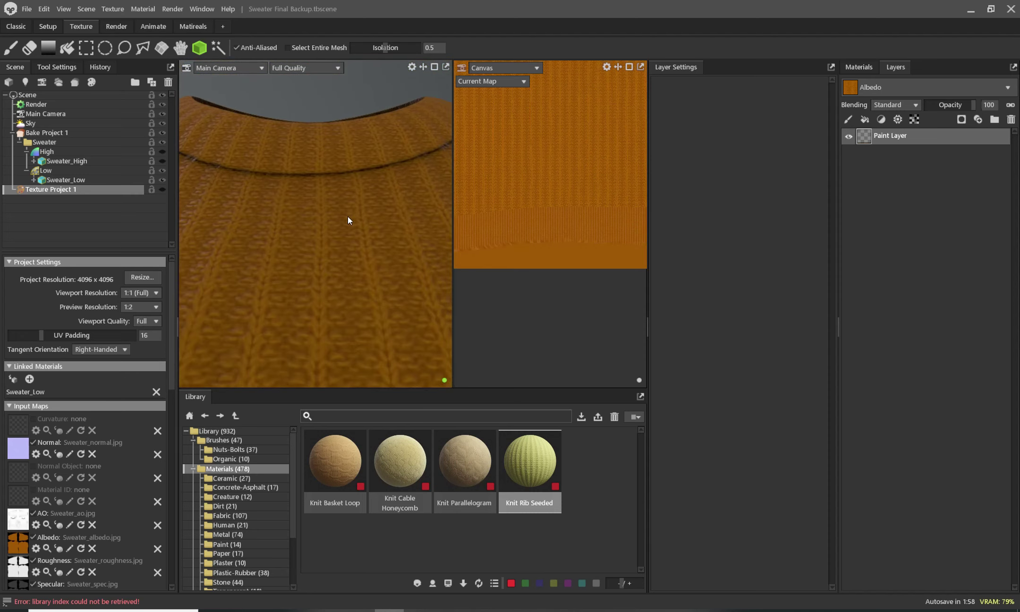
scroll(348, 215, down, 2)
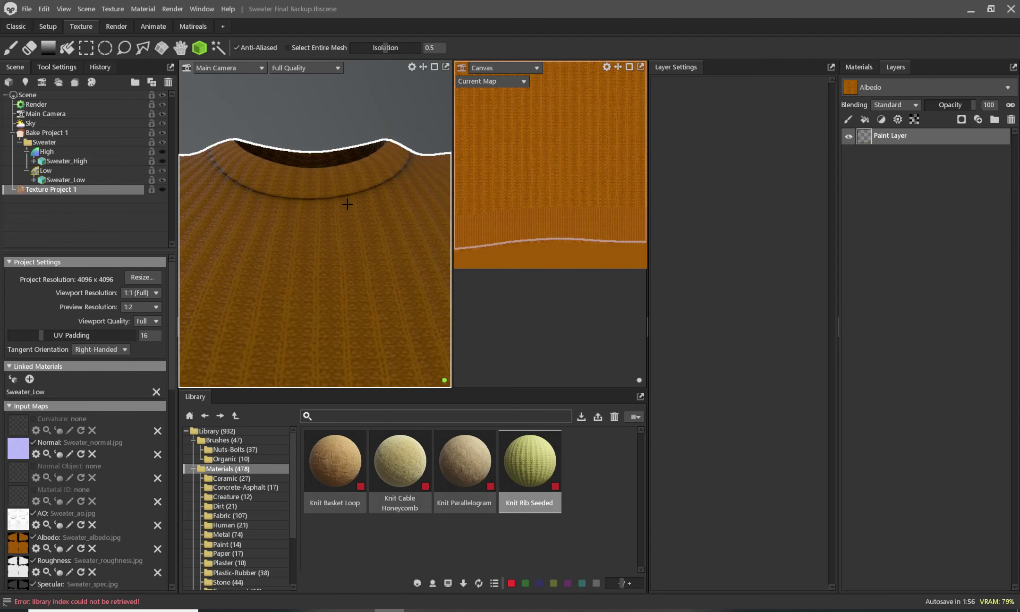
alt+drag(347, 204, 348, 246)
scroll(525, 184, down, 1)
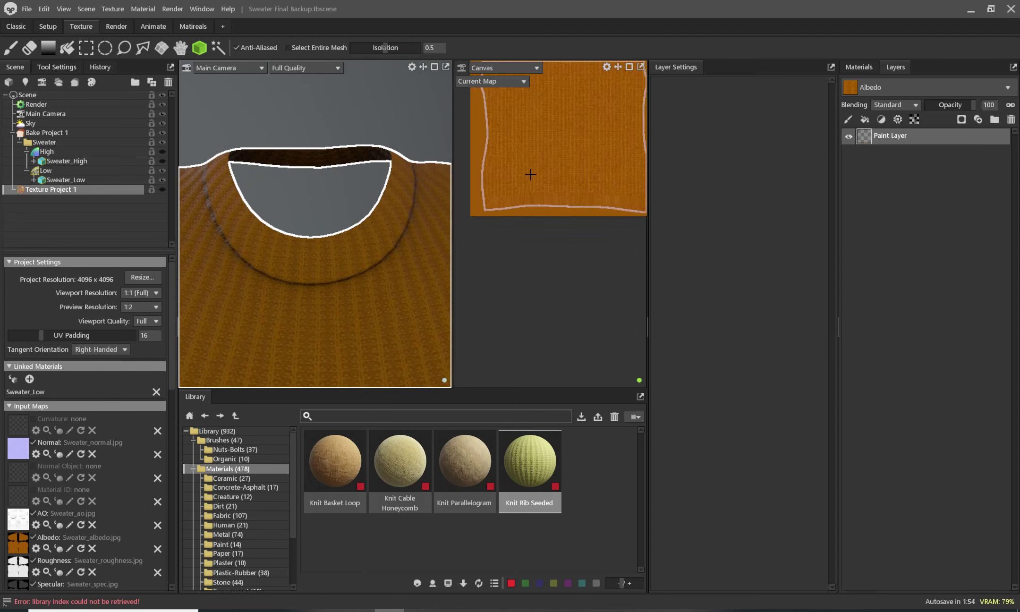
scroll(533, 245, down, 2)
scroll(544, 293, up, 4)
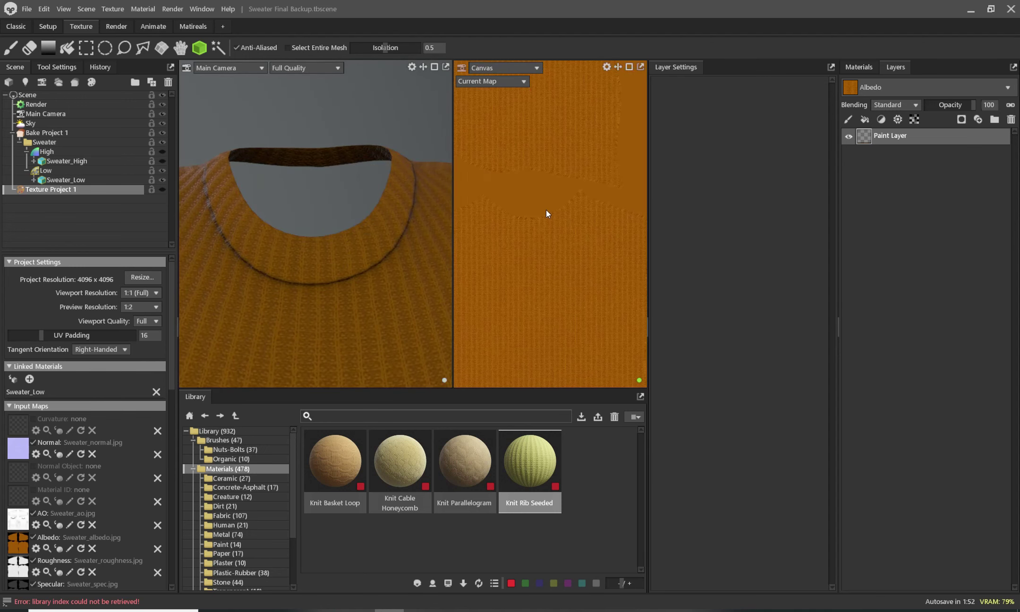
click(511, 229)
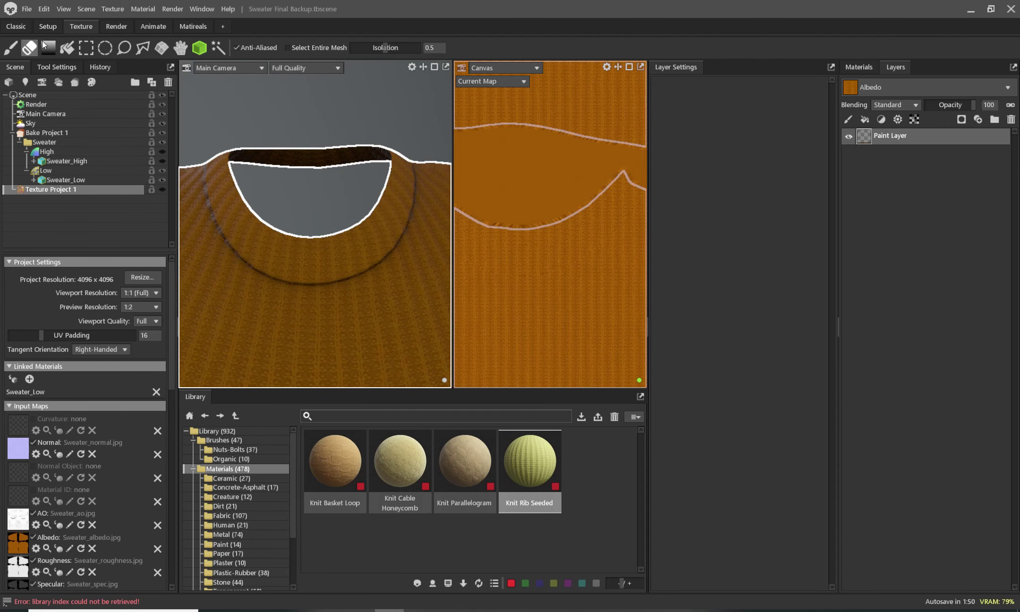
click(162, 48)
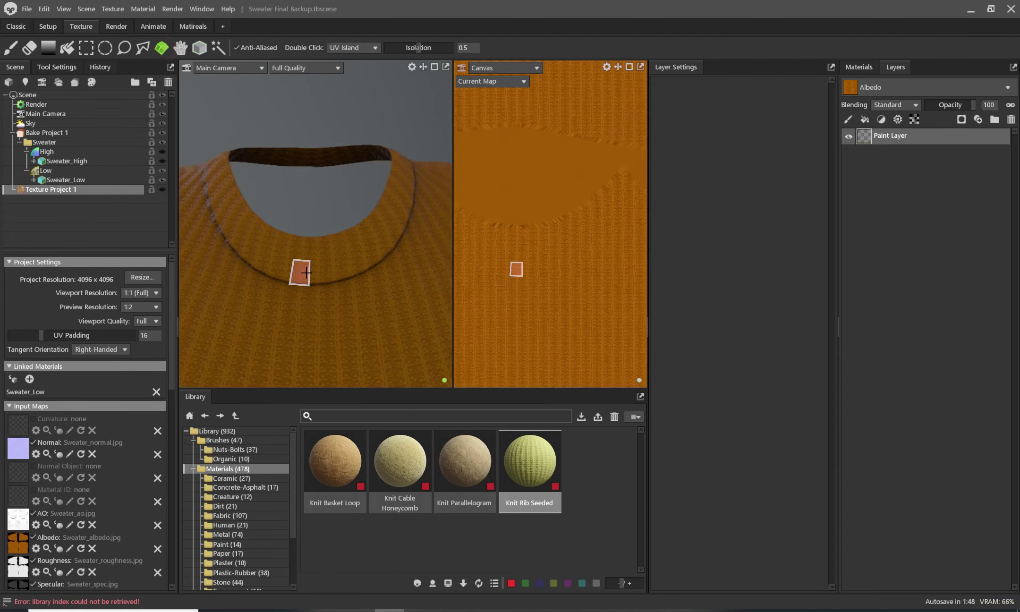
Step: Select the neckline UV island and orbit around the collar to inspect it
mouse_move(306, 273)
mouse_down()
mouse_move(353, 263)
mouse_move(297, 272)
mouse_up()
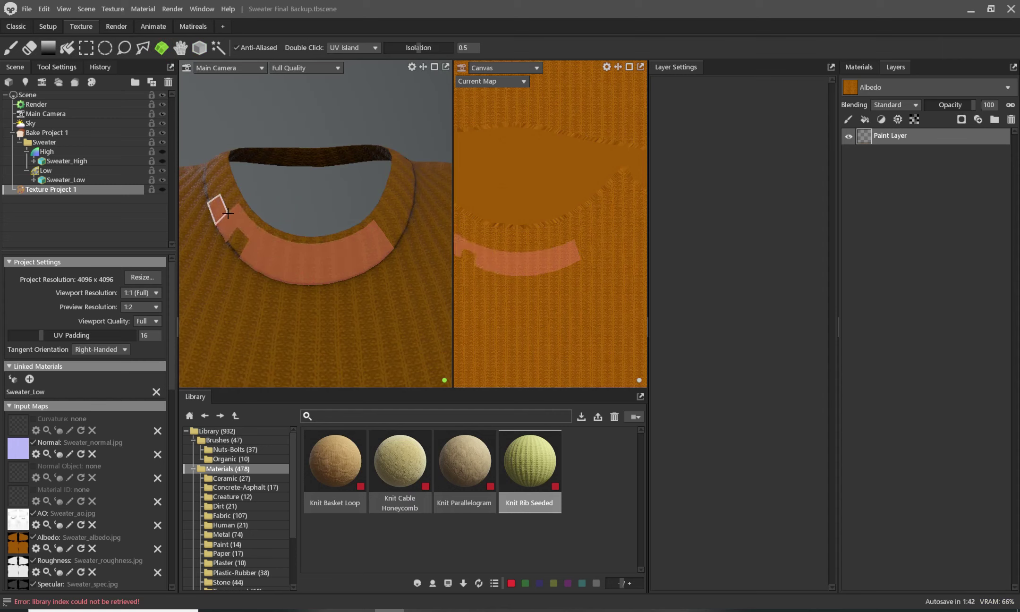
double_click(398, 209)
scroll(283, 288, up, 2)
scroll(301, 293, up, 5)
scroll(350, 224, down, 3)
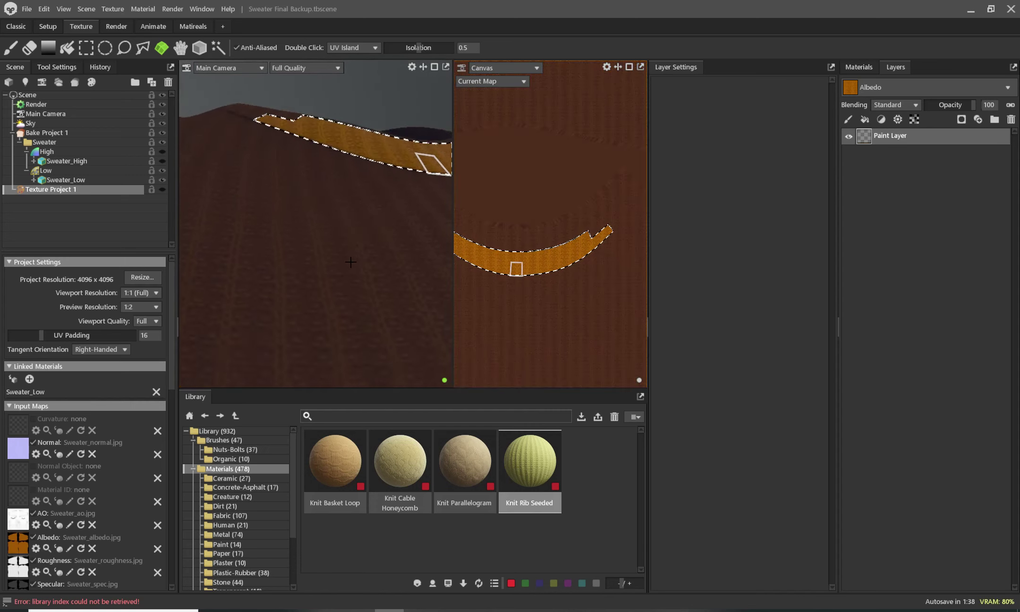
mouse_move(352, 171)
alt+mouse_down()
mouse_move(384, 270)
mouse_move(412, 164)
mouse_move(348, 175)
mouse_move(314, 269)
mouse_move(323, 268)
mouse_move(351, 227)
mouse_move(310, 196)
alt+mouse_up()
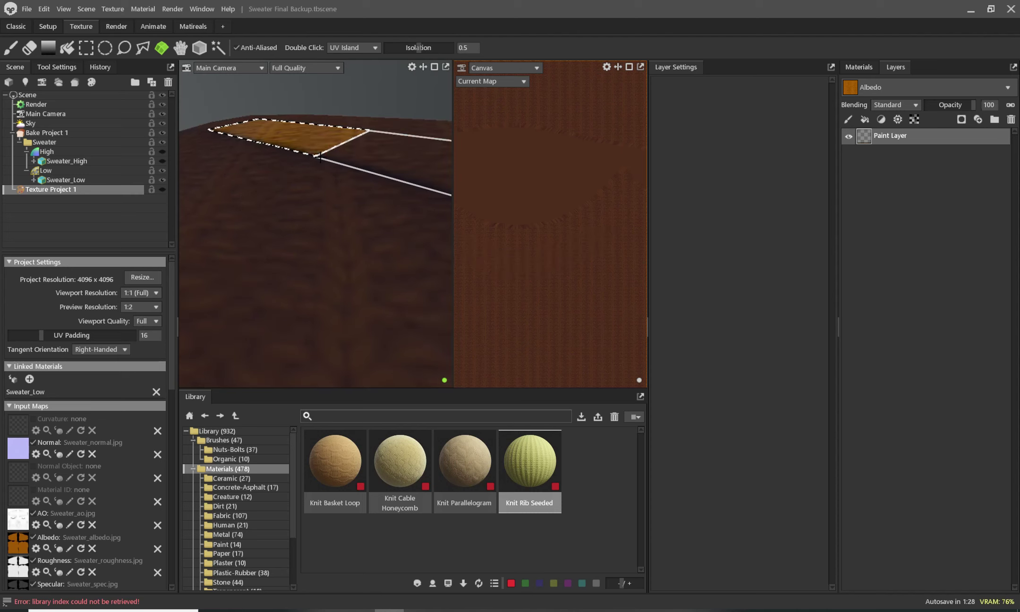
alt+drag(372, 200, 355, 218)
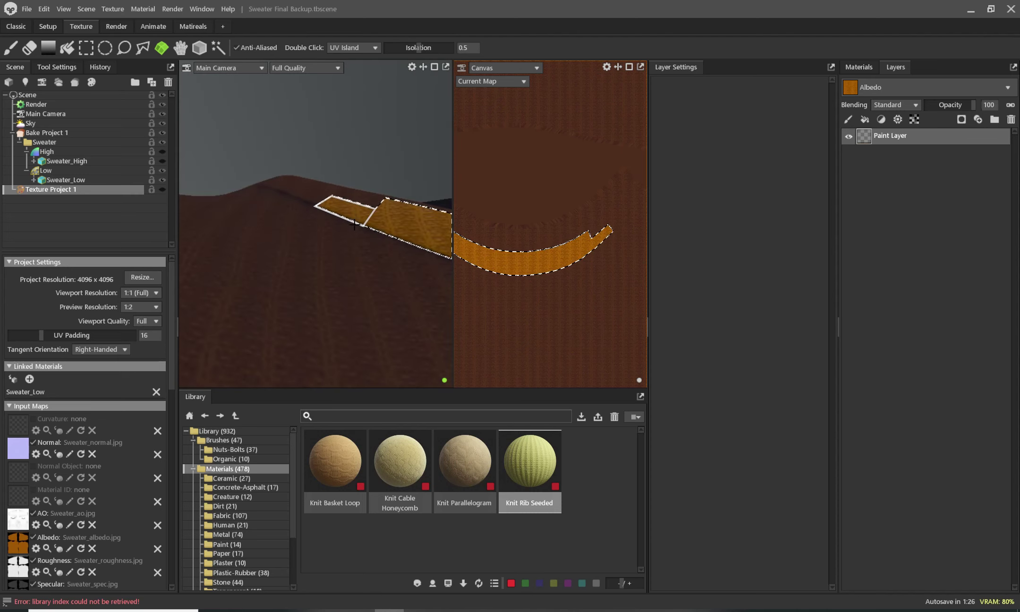
Step: Add the small collar island, reframe the sweater, and paint knit along the collar band
key(u)
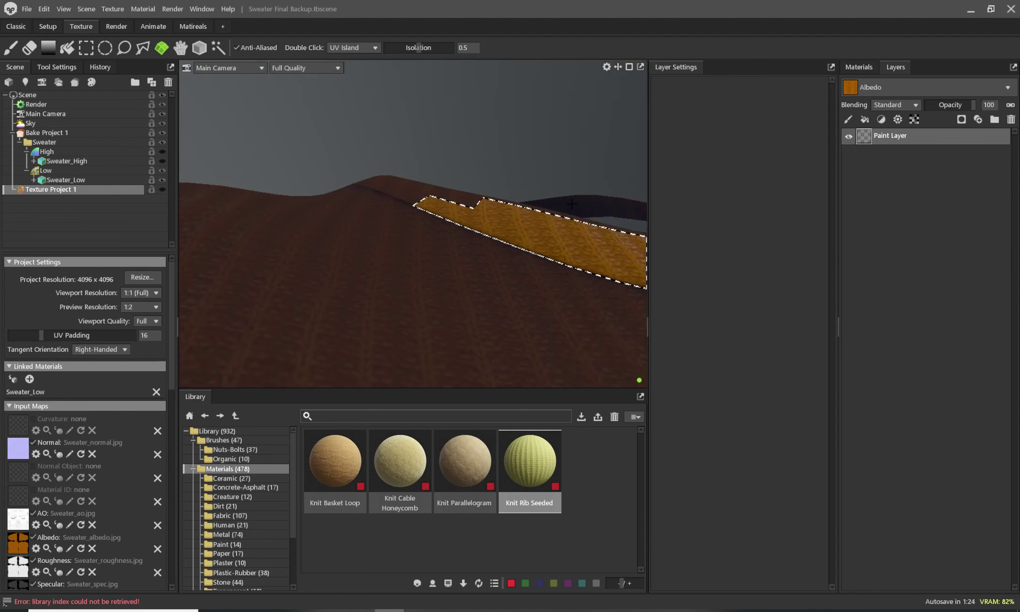
shift+double_click(458, 219)
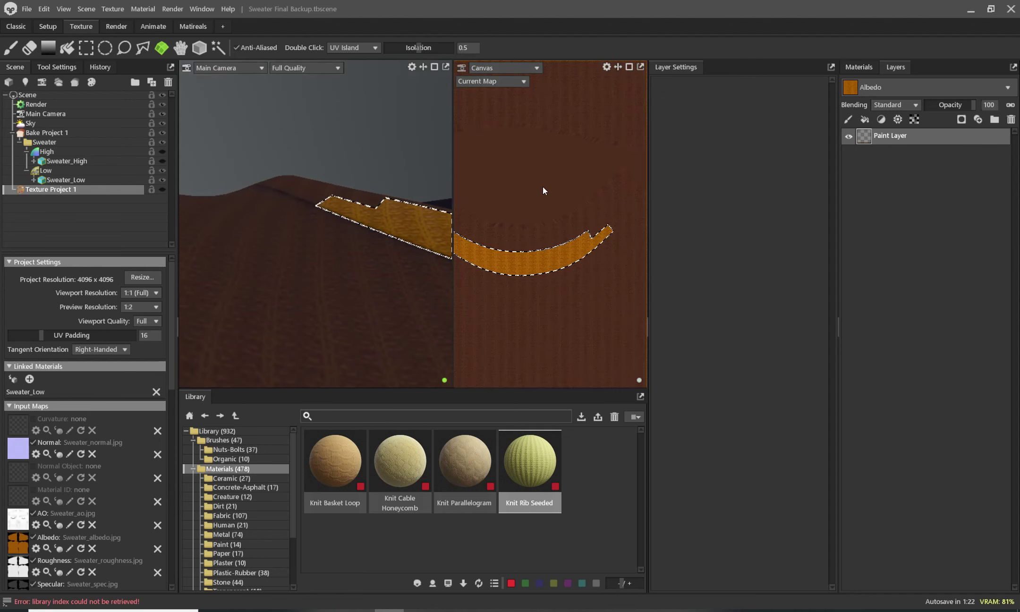
scroll(542, 186, down, 2)
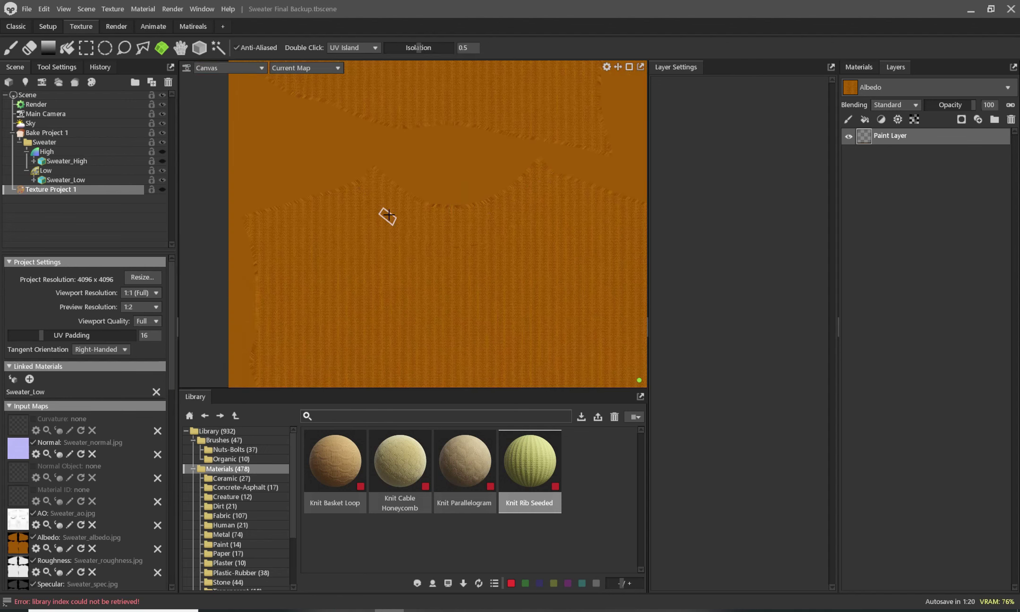
key(Tab)
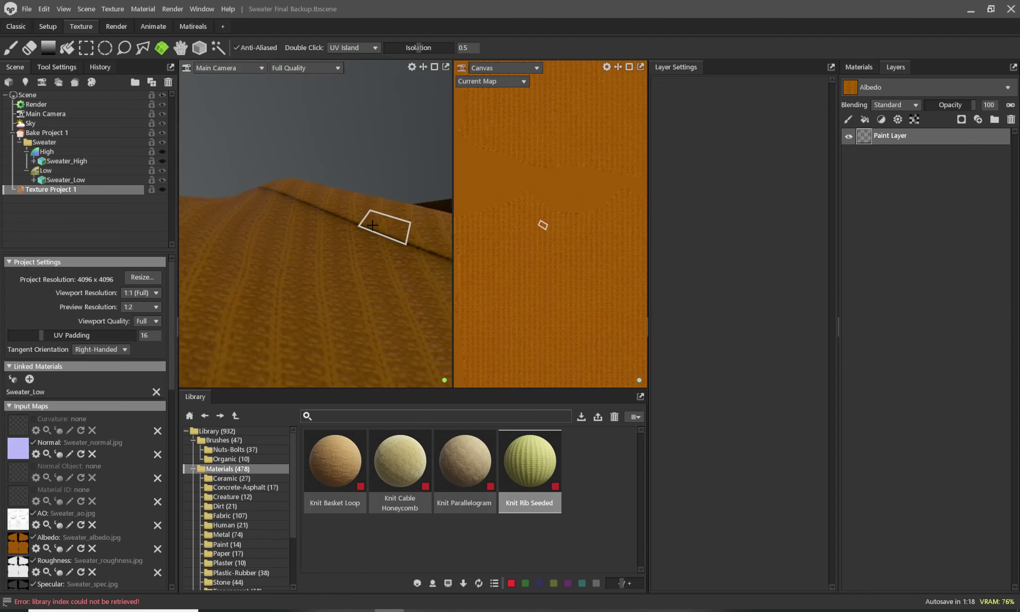
key(f)
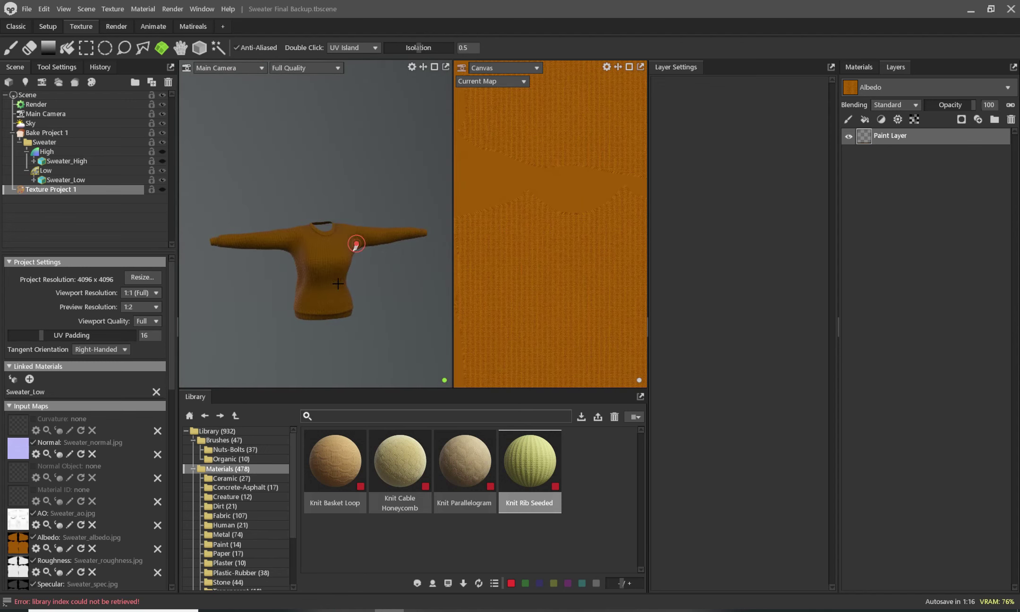
double_click(331, 213)
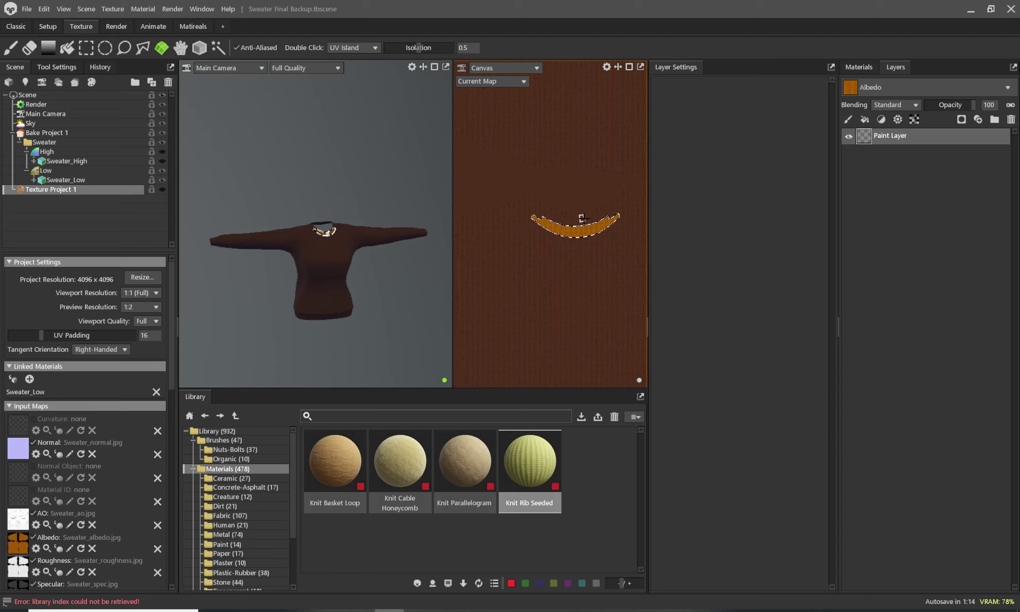
scroll(581, 217, up, 3)
scroll(580, 213, up, 1)
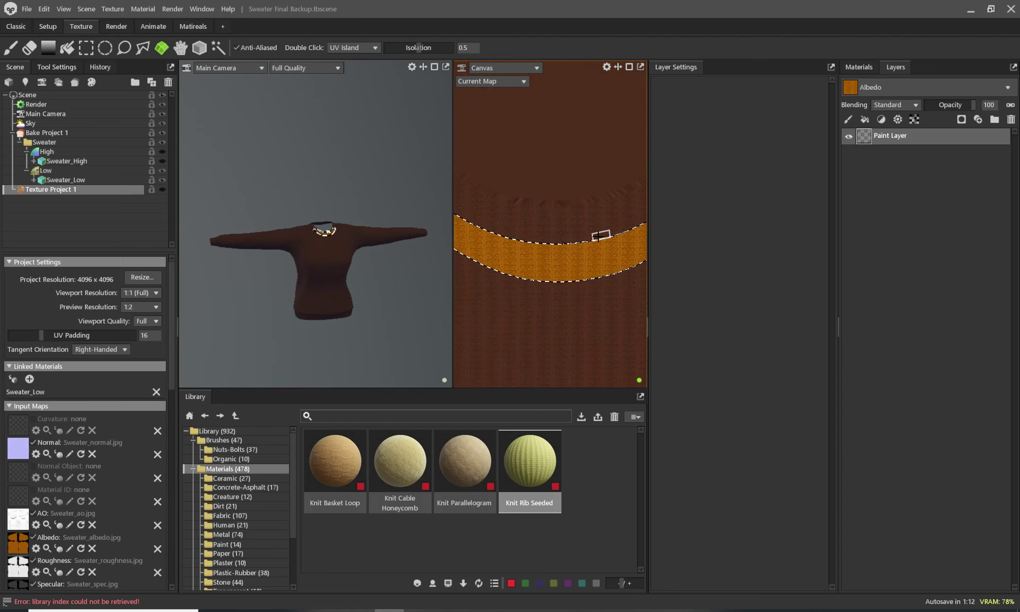
drag(598, 237, 541, 240)
Step: On the full-size canvas, paint the orange knit along the collar band with the square brush
key(ctrl+space)
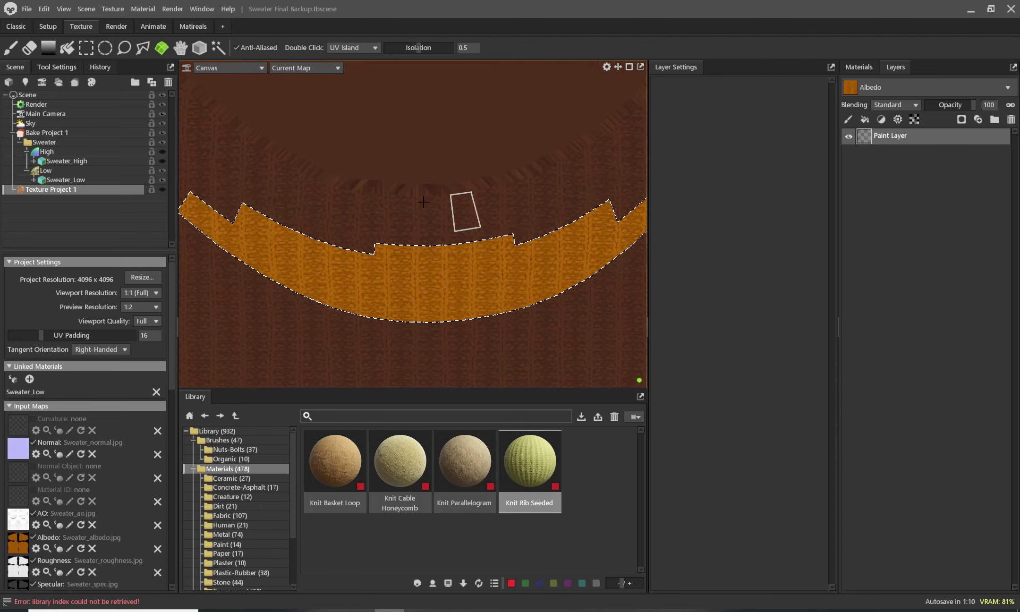
scroll(325, 234, down, 3)
scroll(294, 226, up, 1)
scroll(294, 226, up, 1)
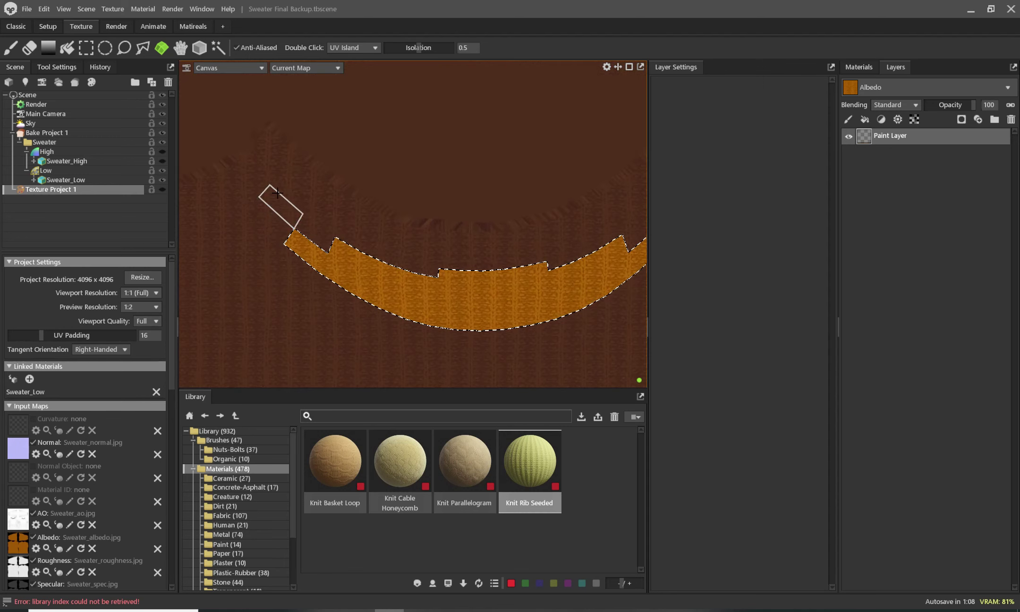
scroll(281, 203, up, 1)
mouse_move(273, 233)
mouse_down()
mouse_move(272, 147)
mouse_move(413, 274)
mouse_move(402, 235)
mouse_move(356, 249)
mouse_move(595, 240)
mouse_move(451, 246)
mouse_move(610, 250)
mouse_move(569, 277)
mouse_move(571, 287)
mouse_up()
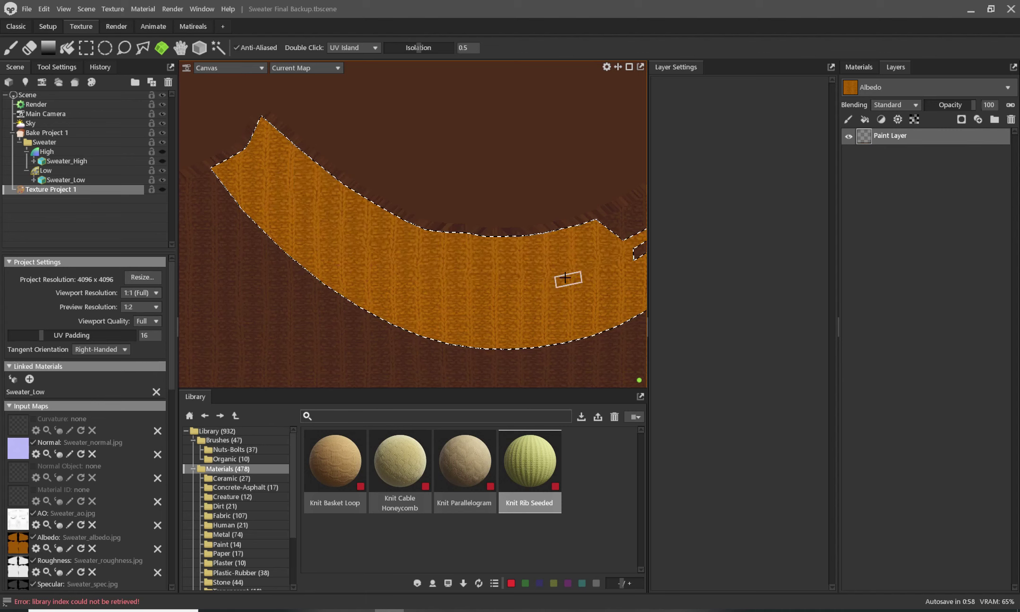
mouse_move(569, 246)
middle_down()
mouse_move(319, 262)
mouse_move(389, 233)
middle_up()
click(390, 234)
mouse_move(389, 234)
mouse_down()
mouse_move(364, 228)
mouse_move(478, 148)
mouse_move(512, 164)
mouse_move(373, 271)
mouse_move(449, 227)
mouse_move(378, 270)
mouse_move(458, 238)
mouse_move(519, 171)
mouse_up()
Step: Touch up the collar band's right tip and lower edge, then restore the 3D/canvas split view
scroll(374, 256, down, 3)
scroll(374, 256, down, 2)
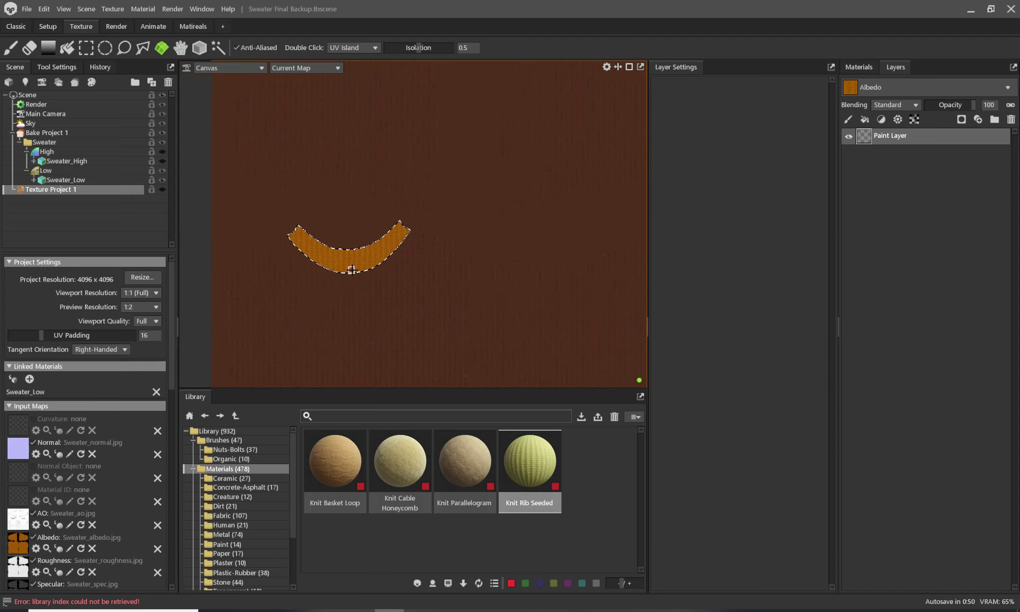
scroll(331, 263, up, 2)
scroll(312, 261, up, 3)
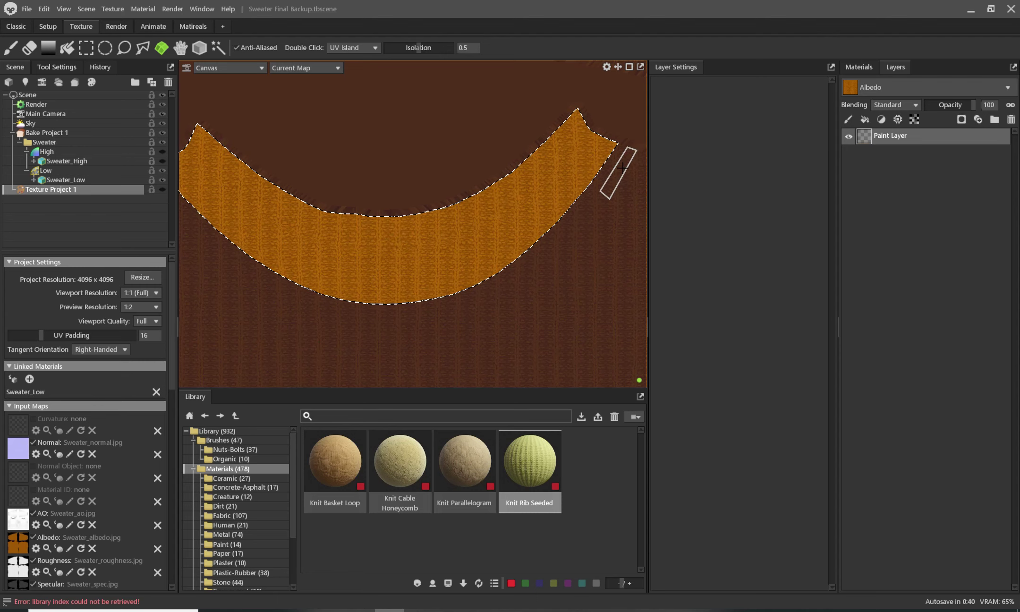
drag(622, 168, 582, 187)
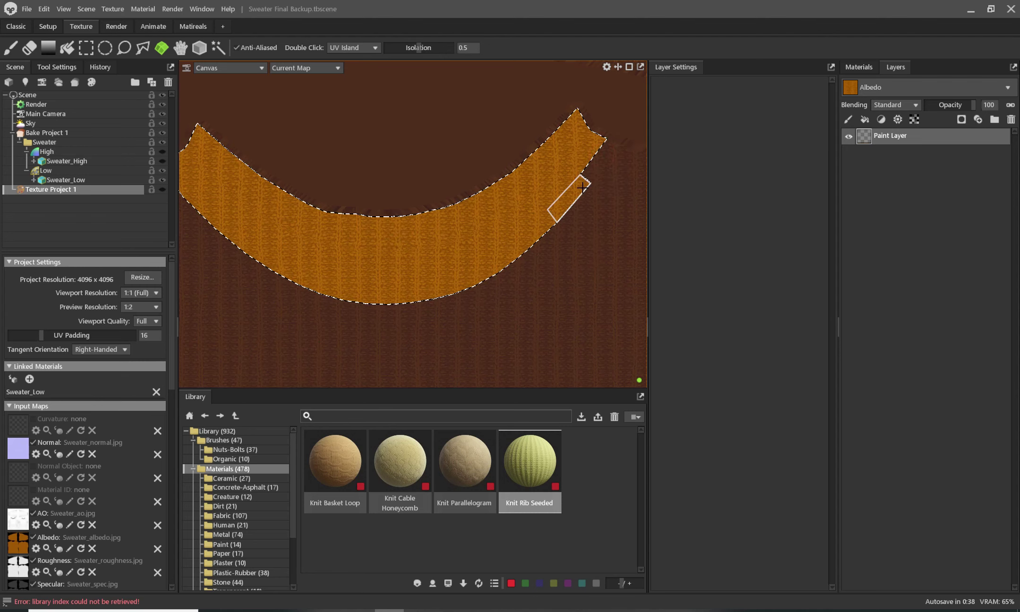
drag(543, 217, 502, 255)
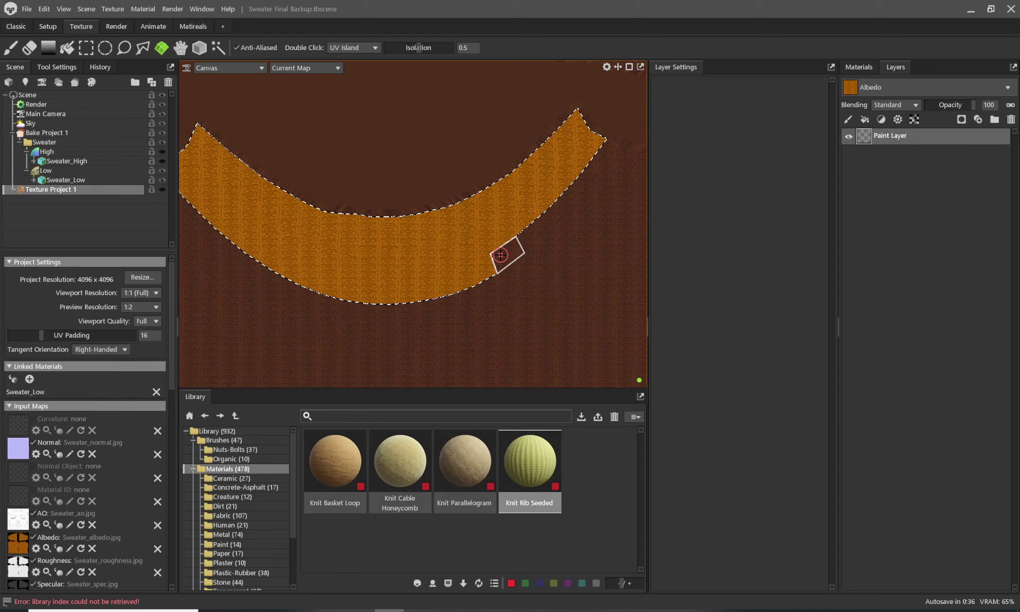
key(Tab)
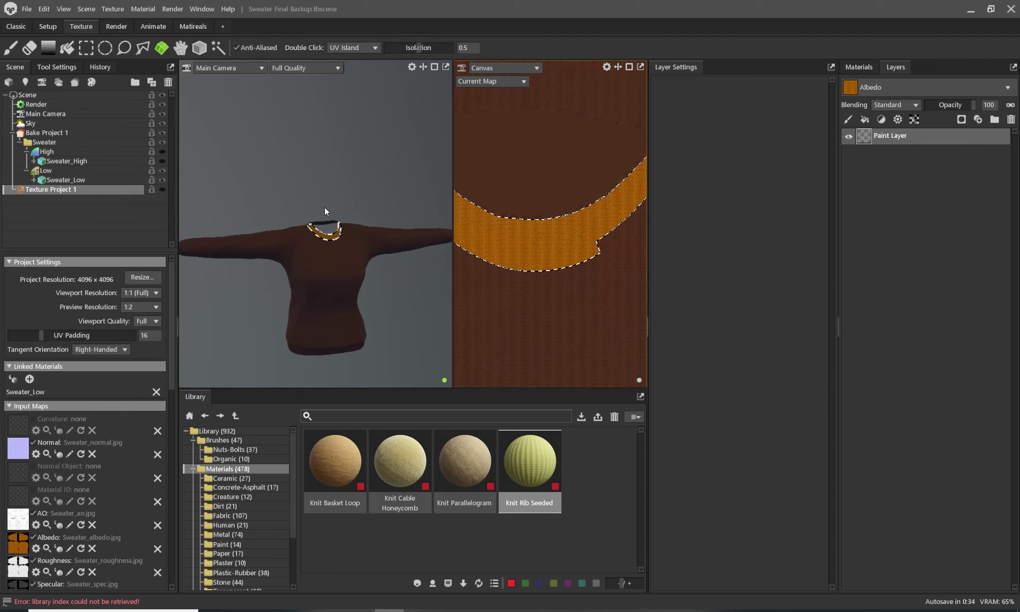
Step: Zoom the 3D view onto the collar and reselect the collar UV island
scroll(325, 207, up, 5)
scroll(383, 342, up, 1)
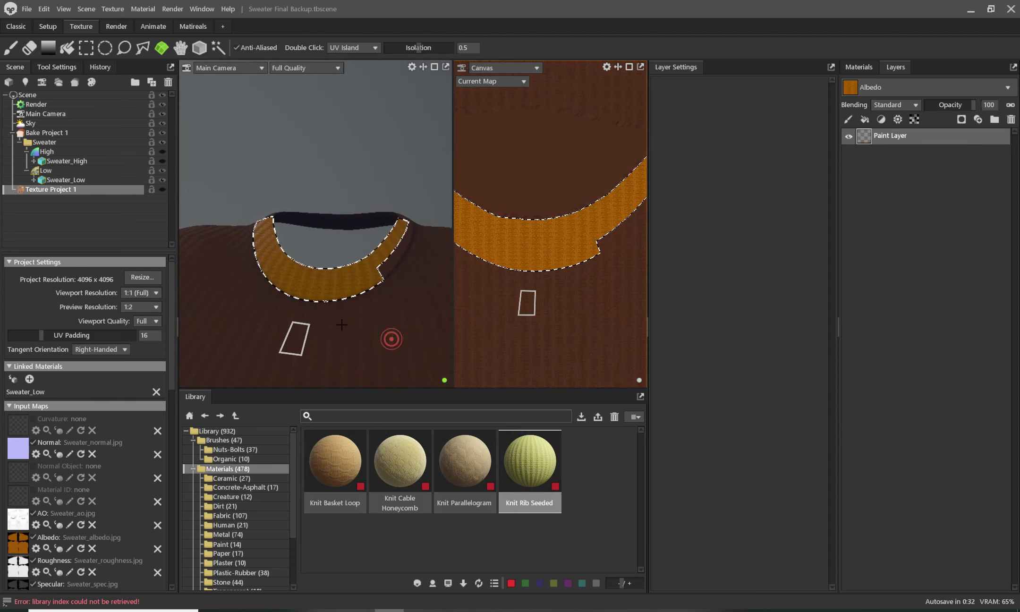
scroll(373, 345, up, 3)
scroll(344, 348, up, 2)
scroll(339, 348, down, 1)
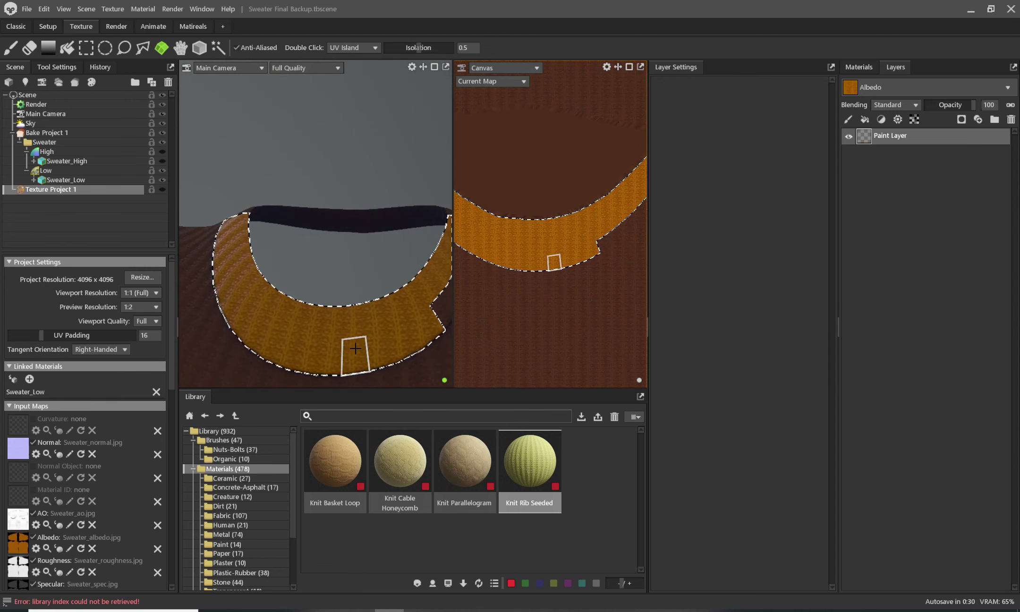
shift+double_click(624, 223)
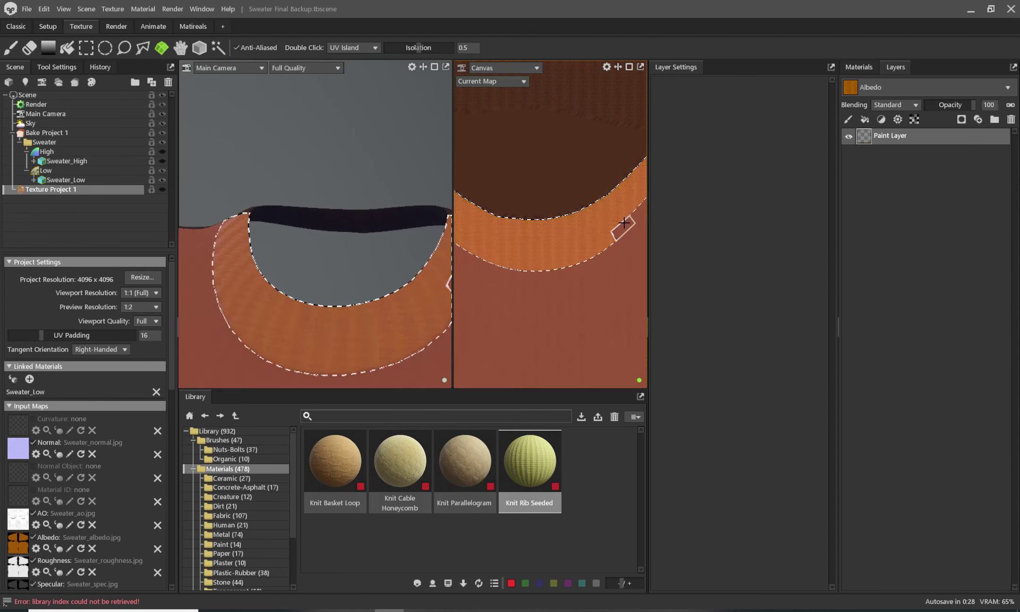
double_click(610, 243)
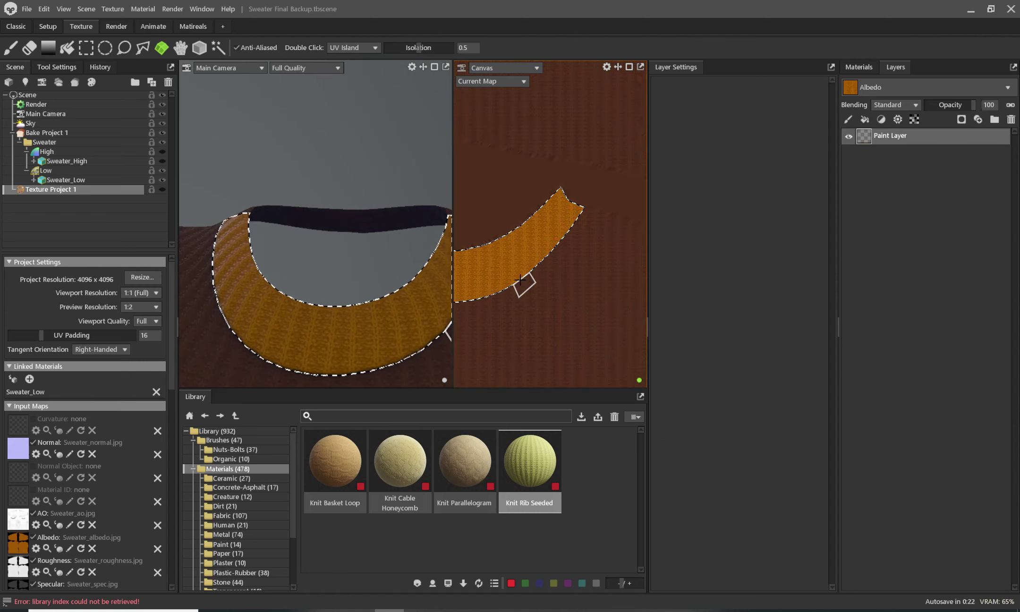
Step: Orbit to the neck side, paint a knit stroke on the collar, and undo the stray stroke
scroll(581, 225, down, 2)
scroll(585, 231, down, 2)
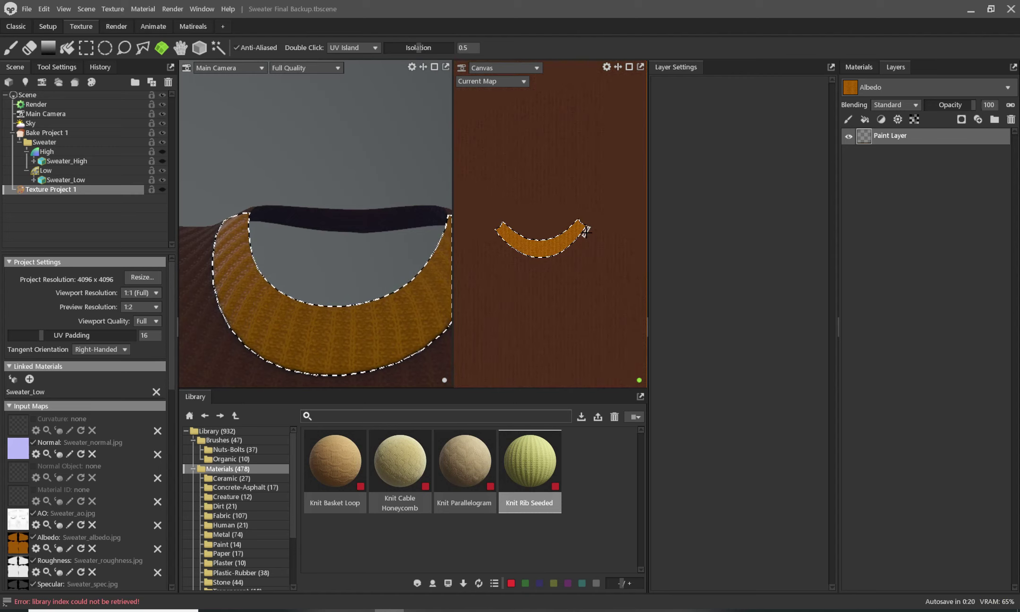
scroll(566, 266, down, 2)
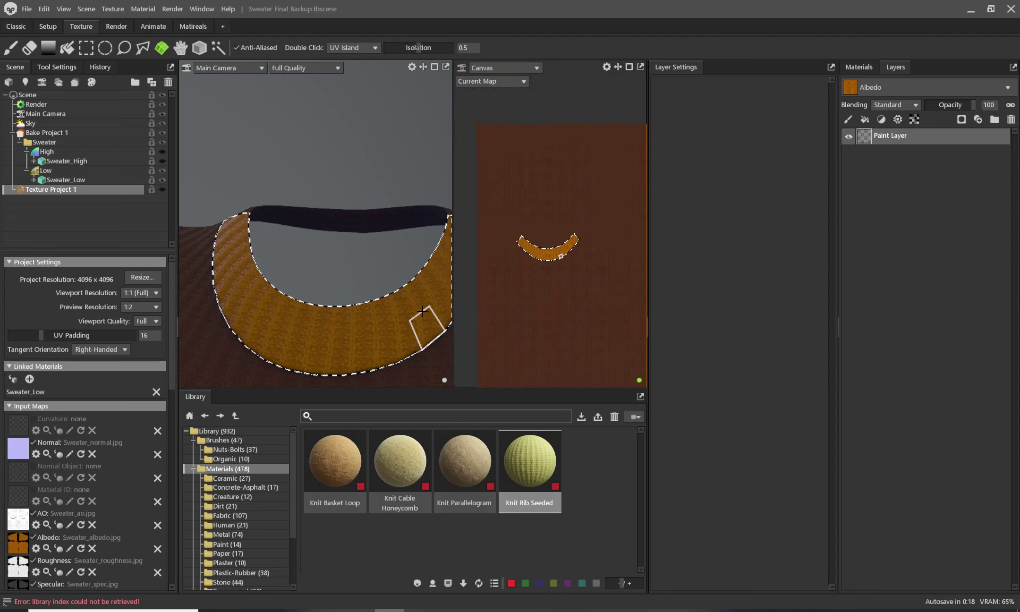
scroll(363, 236, down, 3)
mouse_move(364, 237)
alt+mouse_down()
mouse_move(334, 295)
mouse_move(283, 252)
mouse_move(277, 230)
mouse_move(247, 229)
mouse_move(255, 267)
alt+mouse_up()
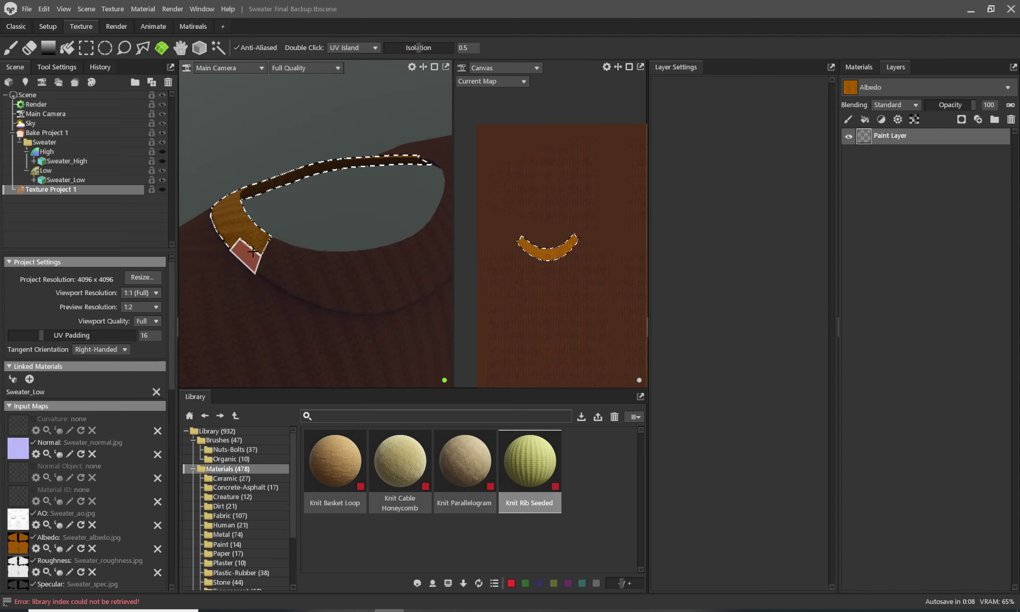
scroll(610, 273, down, 2)
mouse_move(609, 273)
middle_down()
mouse_move(468, 274)
mouse_move(533, 275)
middle_up()
scroll(594, 262, up, 3)
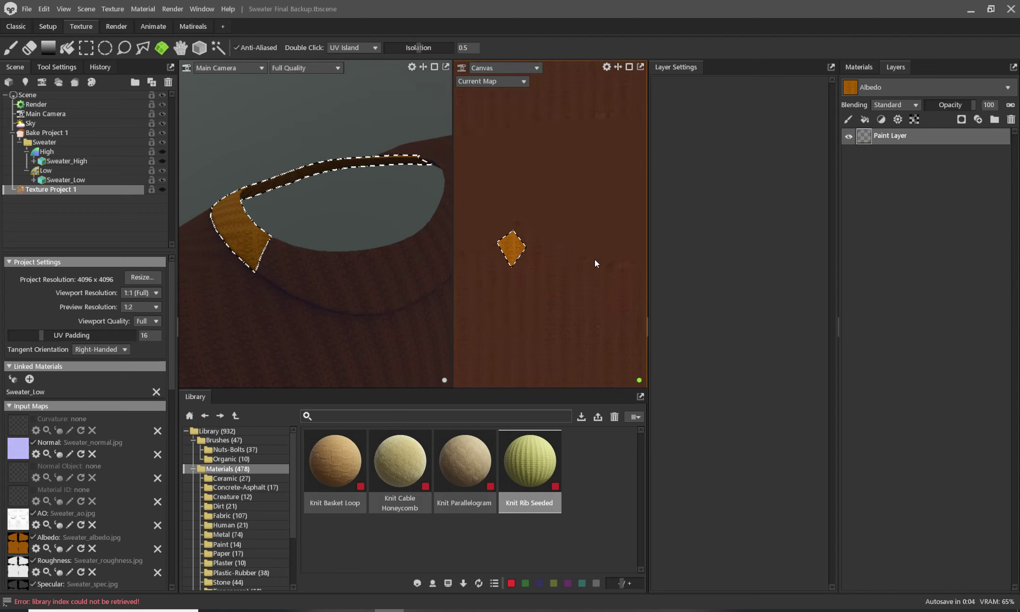
drag(630, 325, 574, 321)
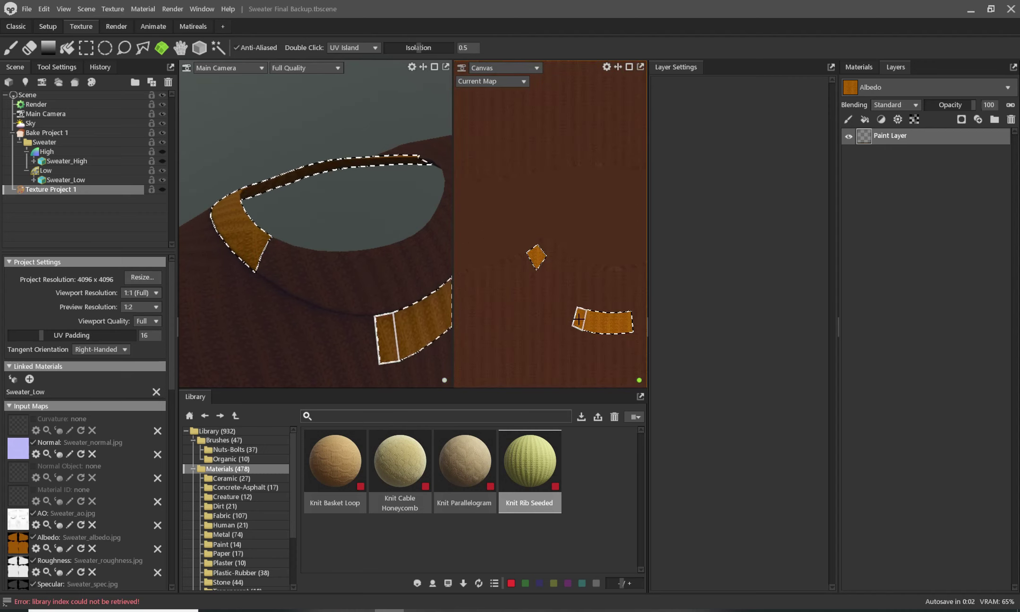
key(ctrl+z)
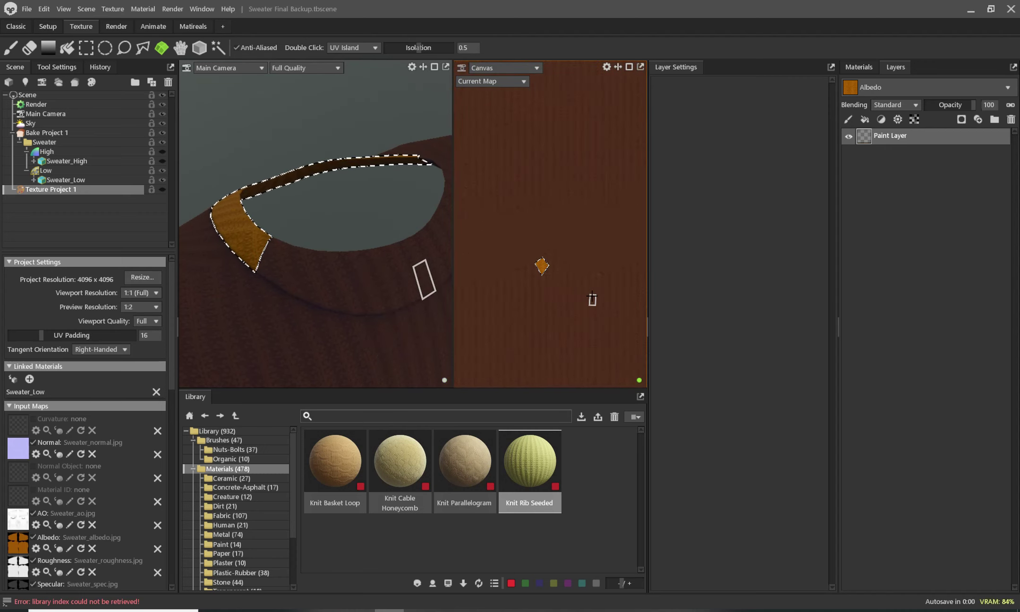
Step: Paint knit over the collar patch and fill the unpainted gap at its right end
mouse_move(589, 298)
middle_down()
mouse_move(512, 282)
mouse_move(541, 312)
middle_up()
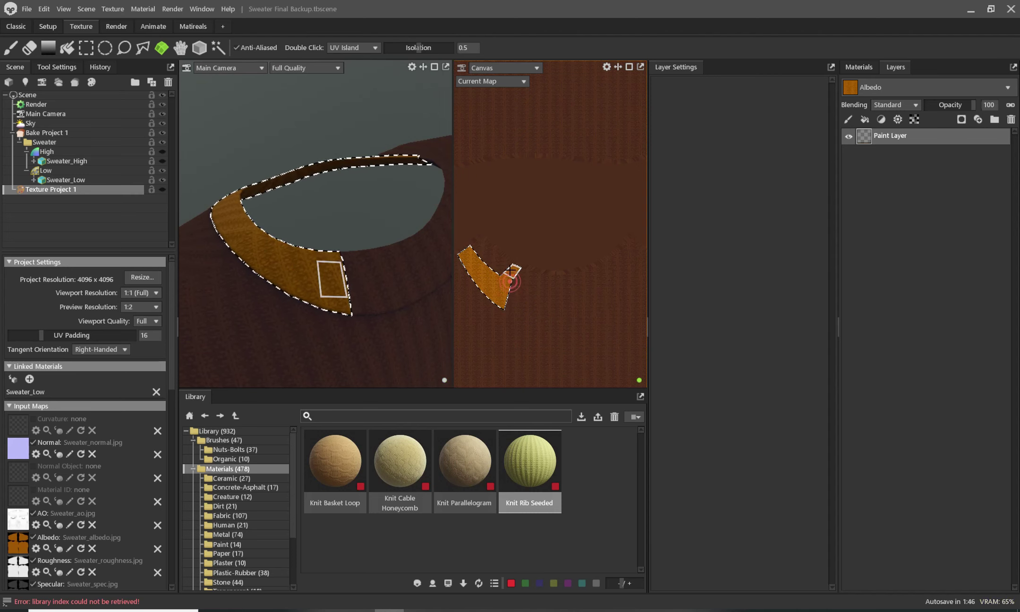
mouse_move(512, 271)
mouse_down()
mouse_move(496, 272)
mouse_move(507, 301)
mouse_move(601, 264)
mouse_move(548, 290)
mouse_move(620, 273)
mouse_move(573, 289)
mouse_up()
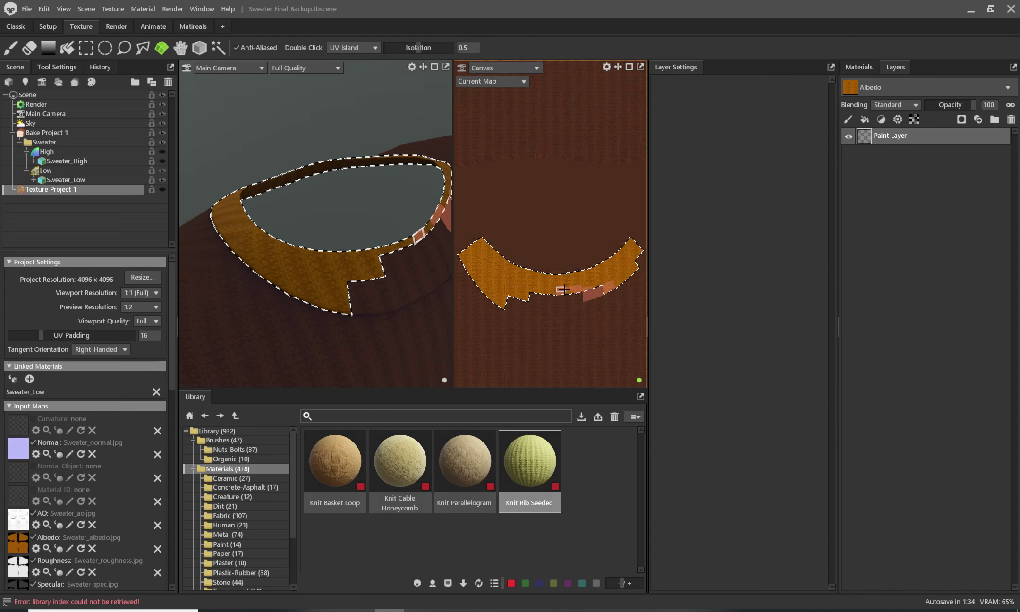
scroll(573, 289, up, 2)
middle_drag(573, 289, 583, 264)
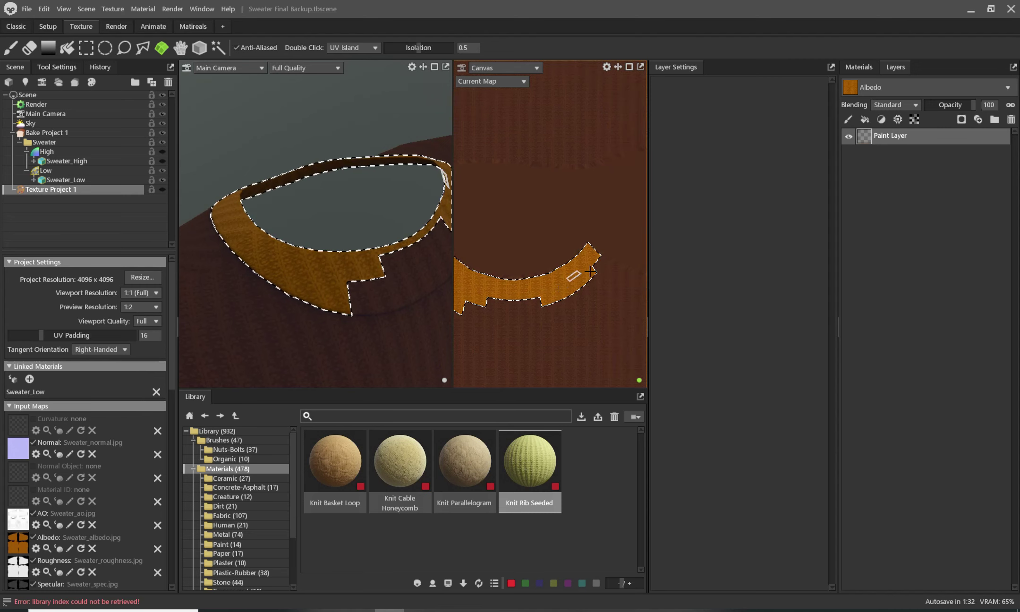
drag(582, 265, 586, 264)
scroll(598, 240, down, 2)
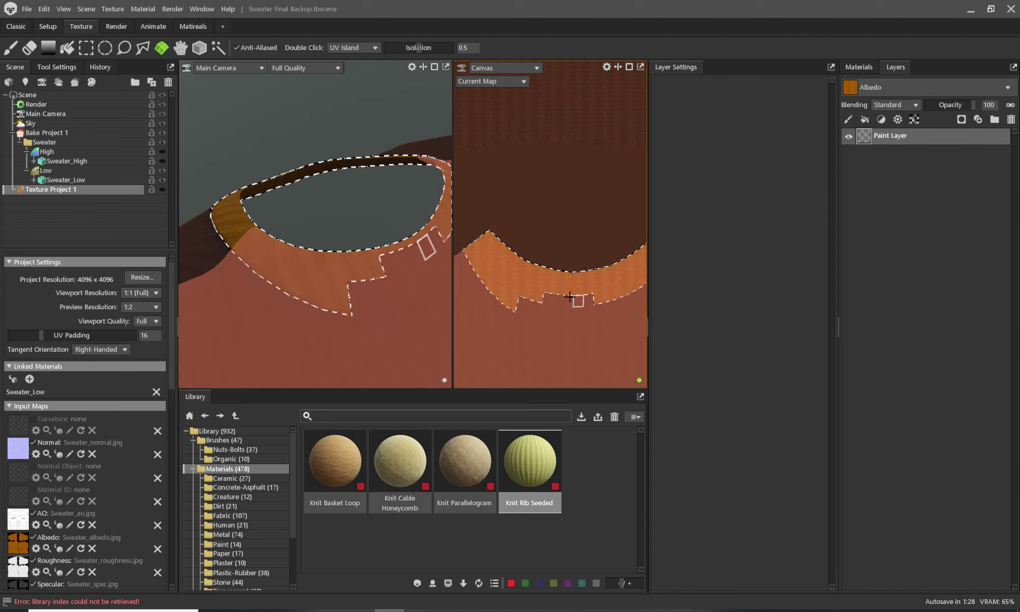
Step: Reselect the collar island and cover its notch and dark lower-right area with knit
double_click(577, 296)
double_click(611, 293)
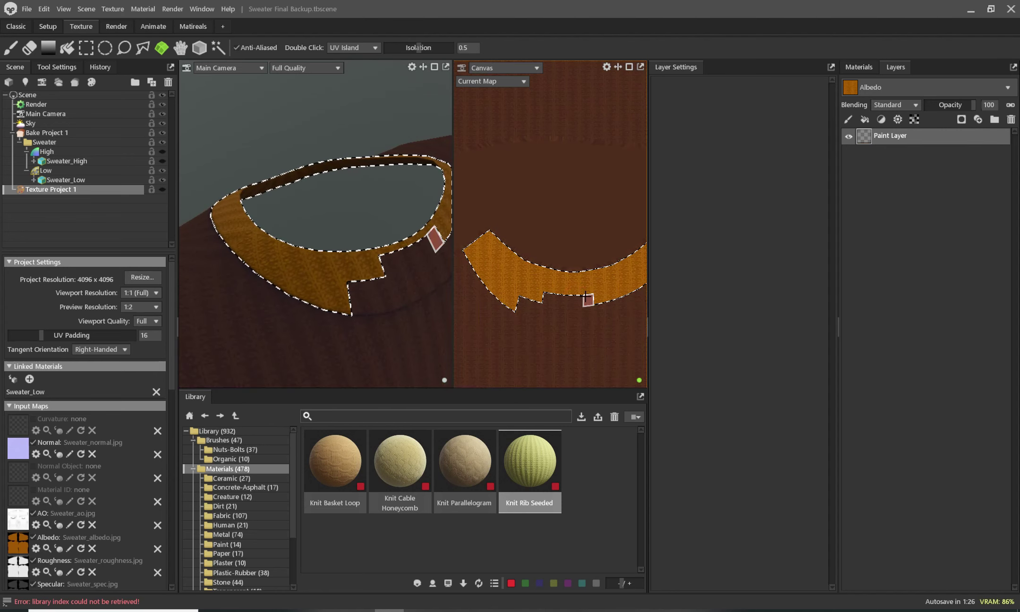
mouse_move(575, 299)
mouse_down()
mouse_move(540, 300)
mouse_move(567, 301)
mouse_move(564, 368)
mouse_up()
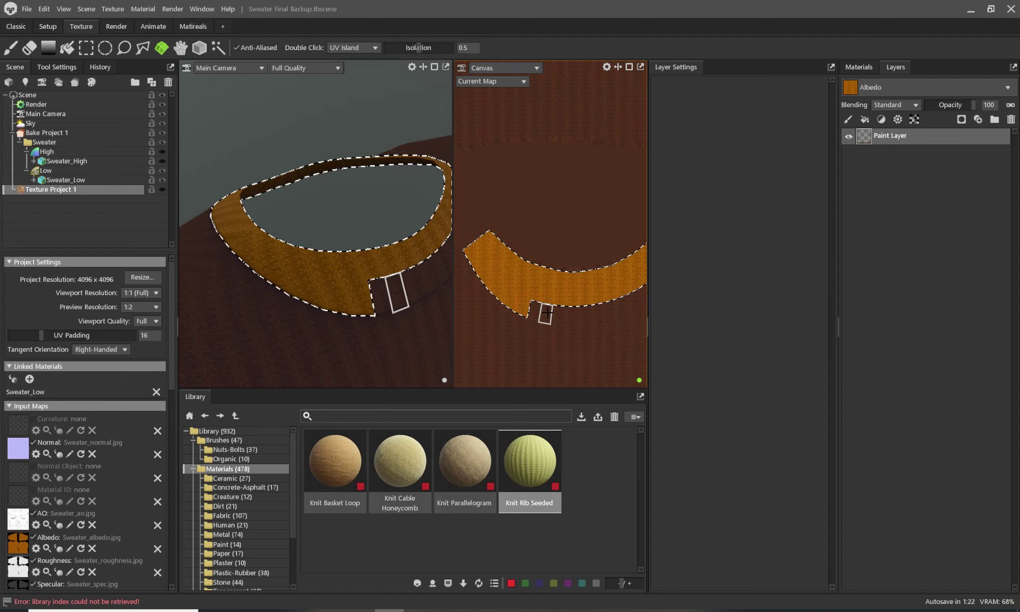
scroll(543, 321, down, 1)
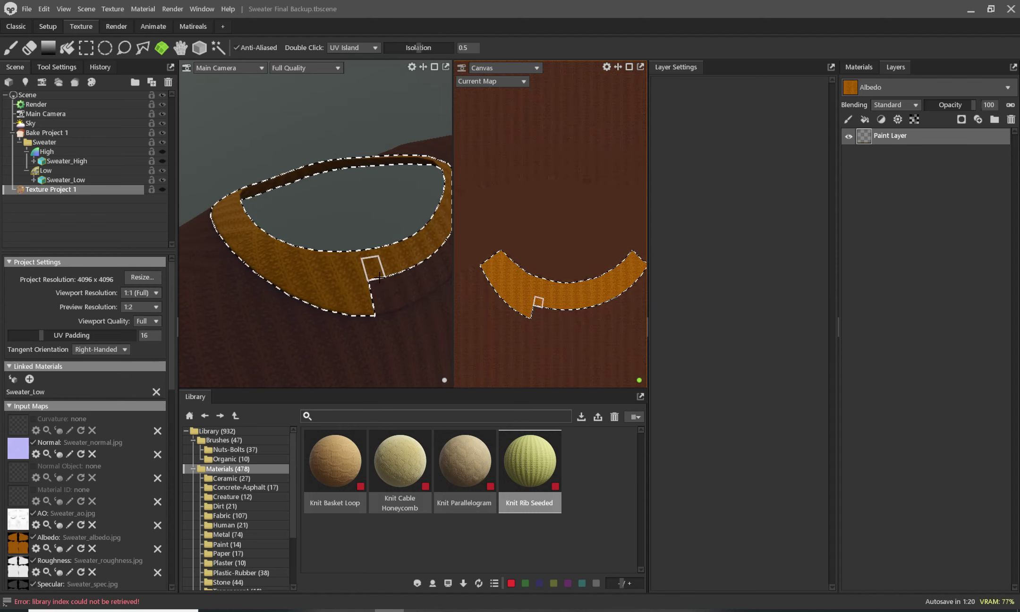
mouse_move(381, 291)
mouse_down()
mouse_move(420, 286)
mouse_move(330, 291)
mouse_move(347, 271)
mouse_move(314, 276)
mouse_move(310, 233)
mouse_up()
Step: Isolate the collar island again, undo an extra stroke, and orbit down onto the collar
double_click(311, 232)
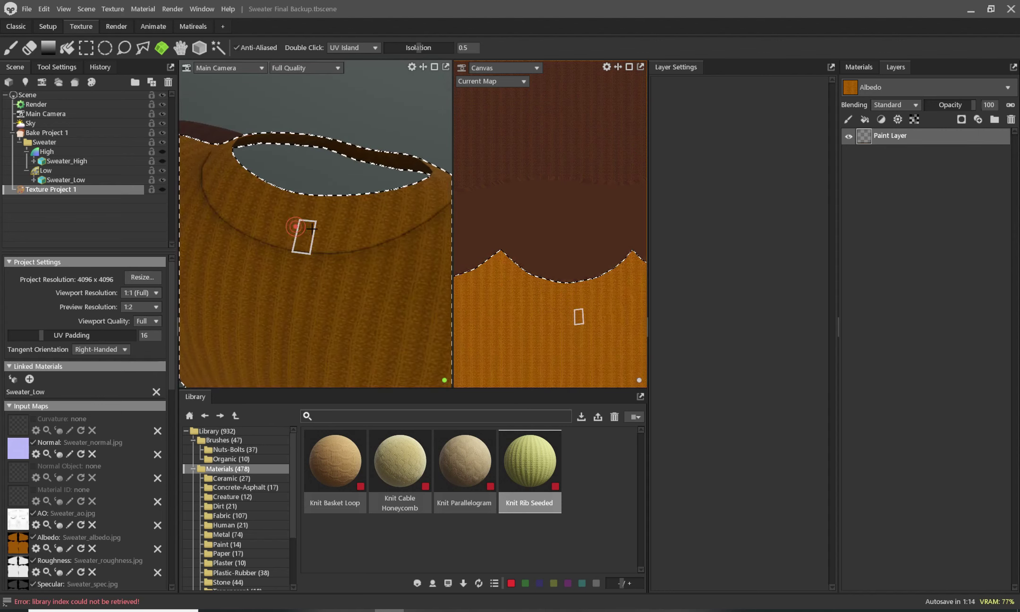
double_click(312, 231)
drag(284, 232, 342, 229)
key(ctrl+z)
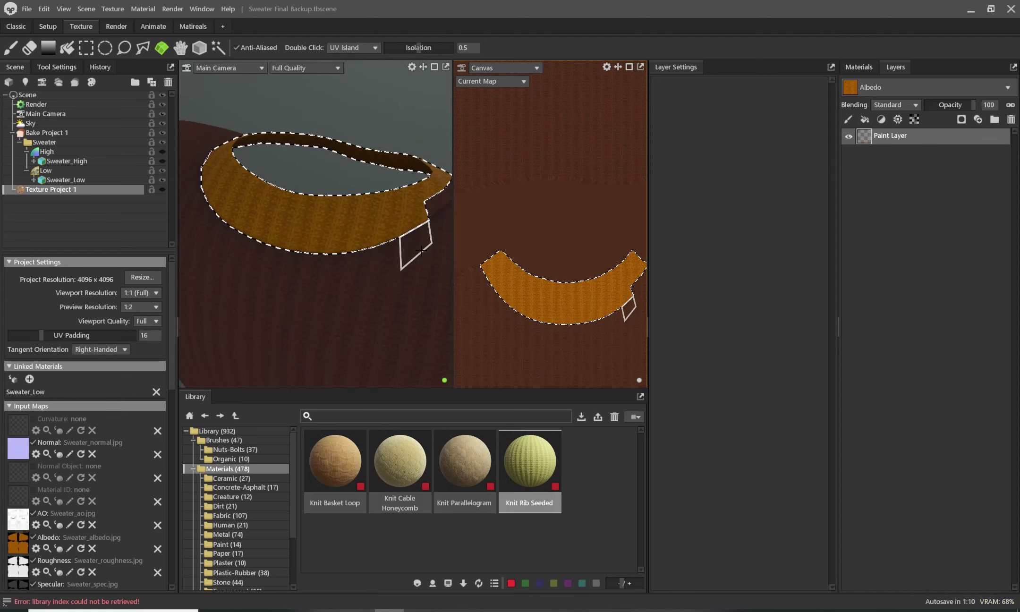
mouse_move(417, 275)
middle_down()
mouse_move(296, 314)
mouse_move(348, 285)
mouse_move(216, 258)
mouse_move(234, 241)
mouse_move(228, 234)
mouse_move(325, 275)
mouse_move(324, 258)
mouse_move(188, 230)
middle_up()
scroll(321, 244, up, 3)
scroll(337, 257, up, 1)
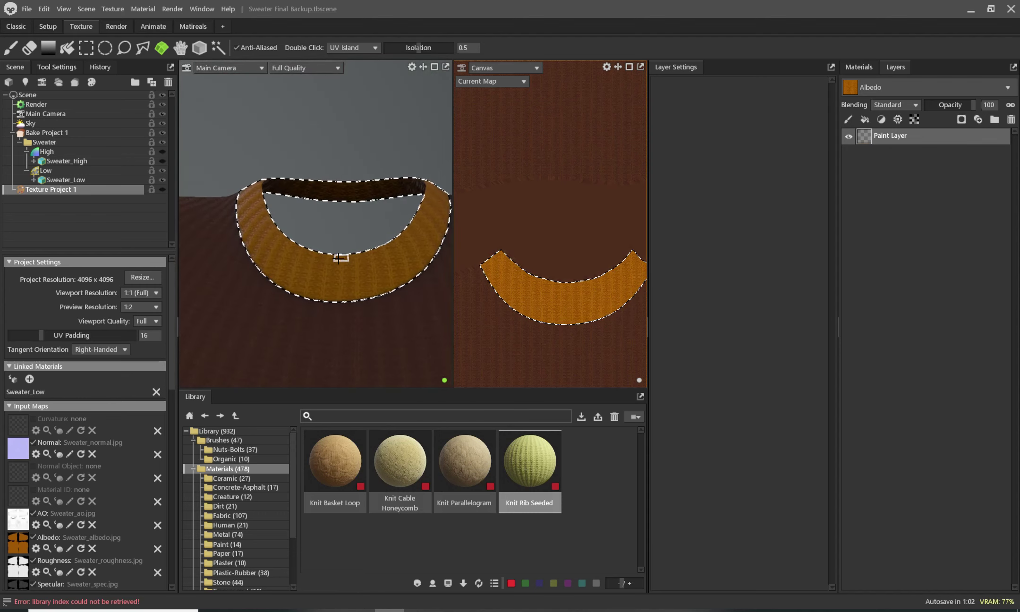
Step: Select the Paint Brush with the Knit Rib Seeded material
click(78, 23)
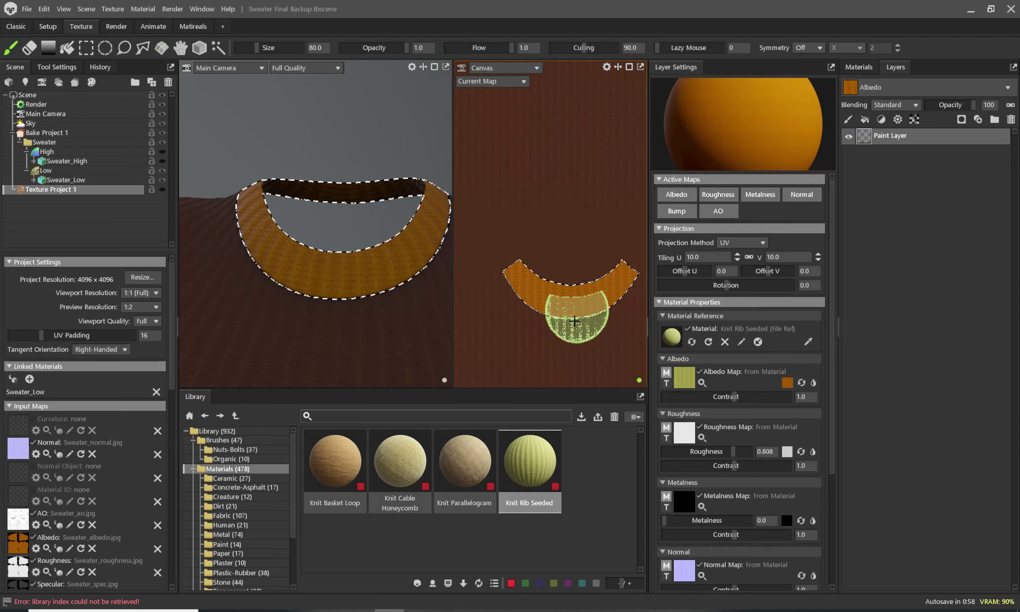
scroll(562, 301, down, 3)
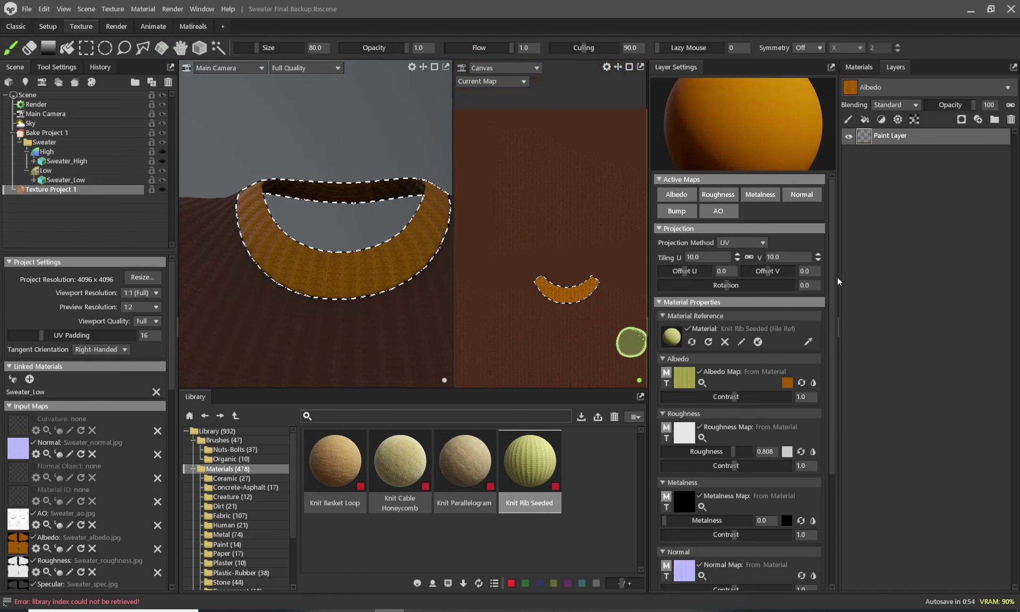
scroll(348, 283, up, 3)
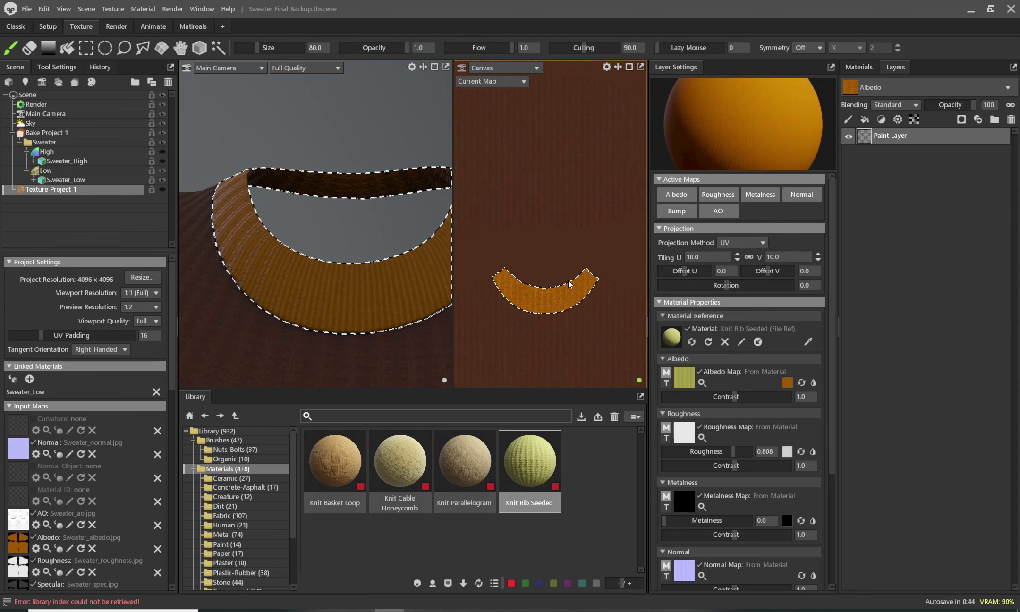
scroll(569, 284, up, 1)
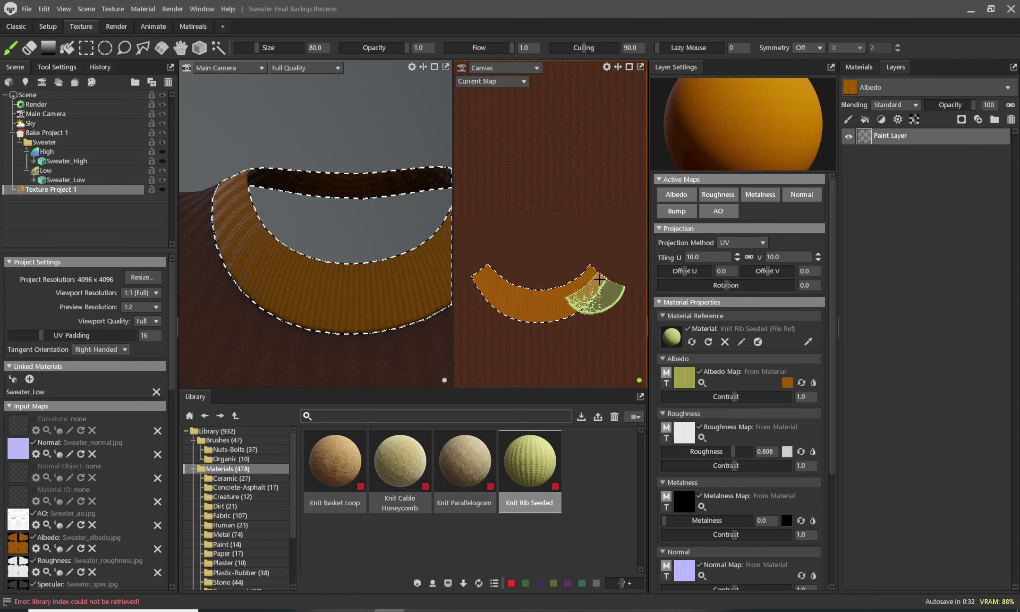
scroll(324, 246, down, 5)
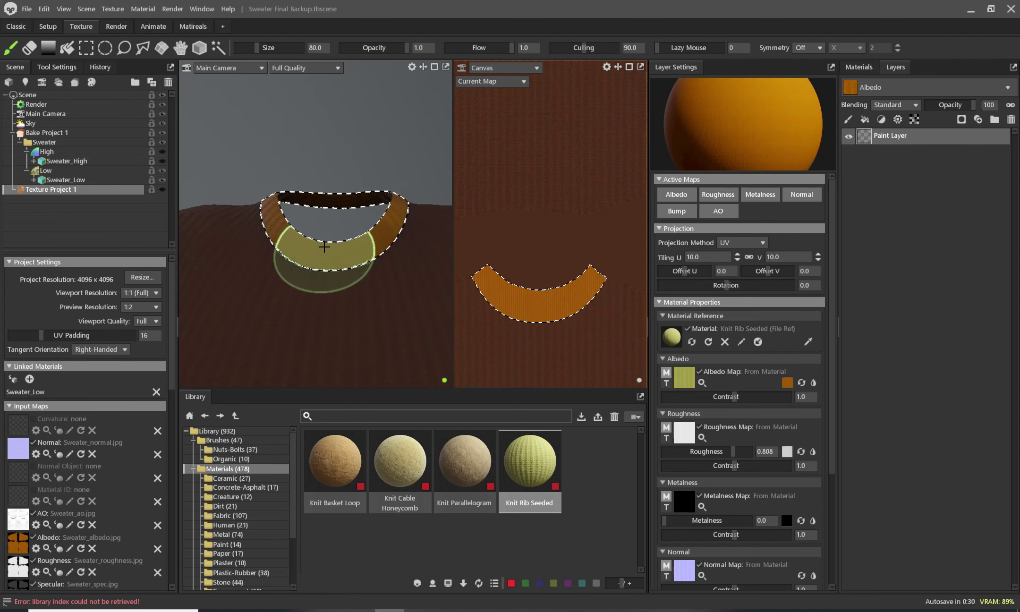
Step: Maximize the Main Camera viewport and orbit around the collar to inspect it
key(ctrl+space)
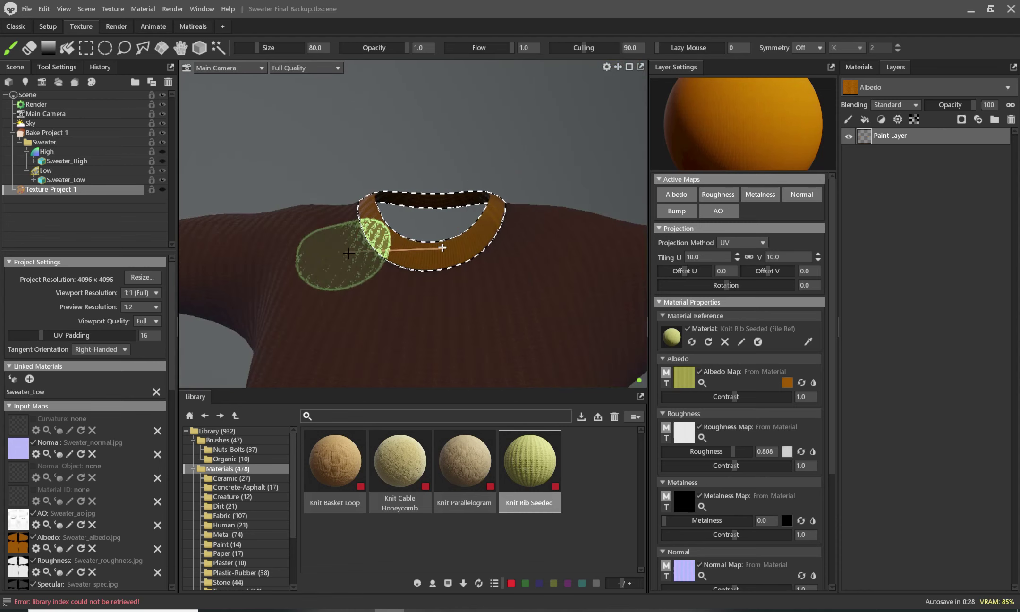
mouse_move(427, 239)
middle_down()
mouse_move(225, 305)
mouse_move(439, 237)
middle_up()
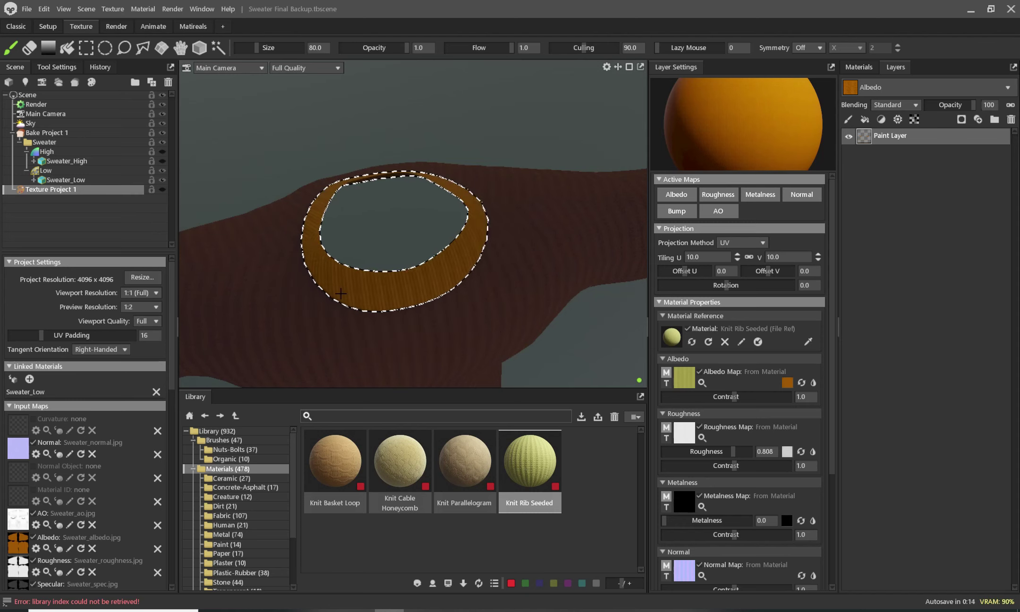
scroll(400, 276, up, 2)
scroll(478, 285, up, 2)
scroll(589, 357, up, 3)
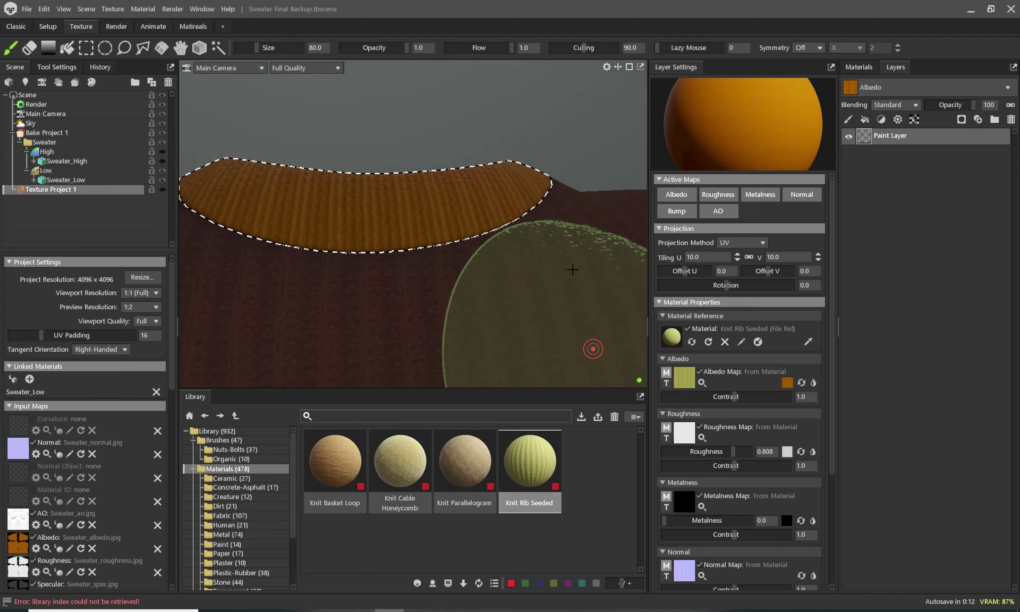
mouse_move(564, 273)
middle_down()
mouse_move(433, 277)
mouse_move(440, 302)
middle_up()
scroll(440, 314, down, 3)
scroll(515, 296, down, 3)
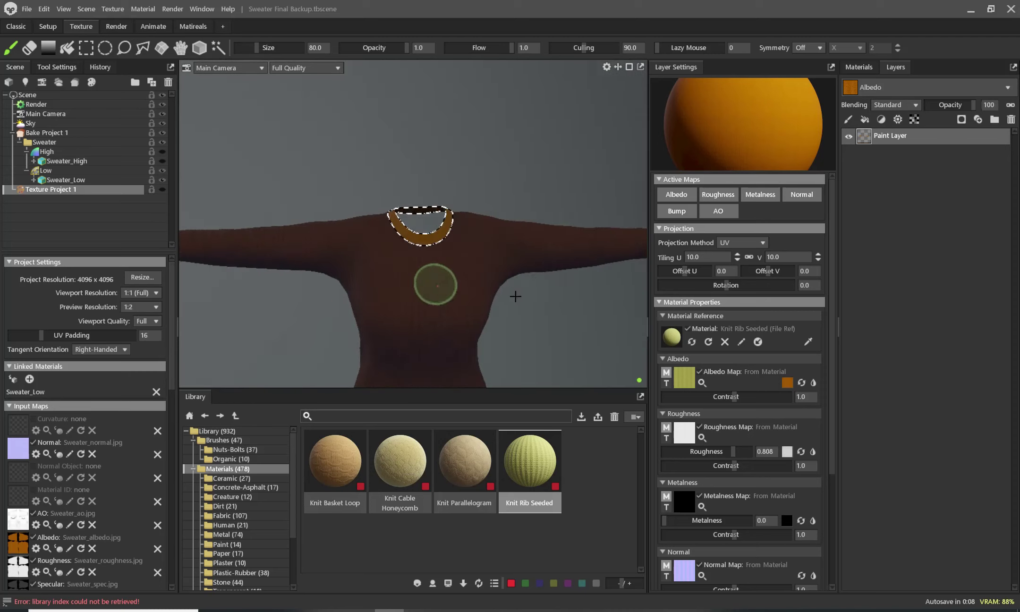
scroll(425, 232, up, 3)
scroll(394, 211, down, 3)
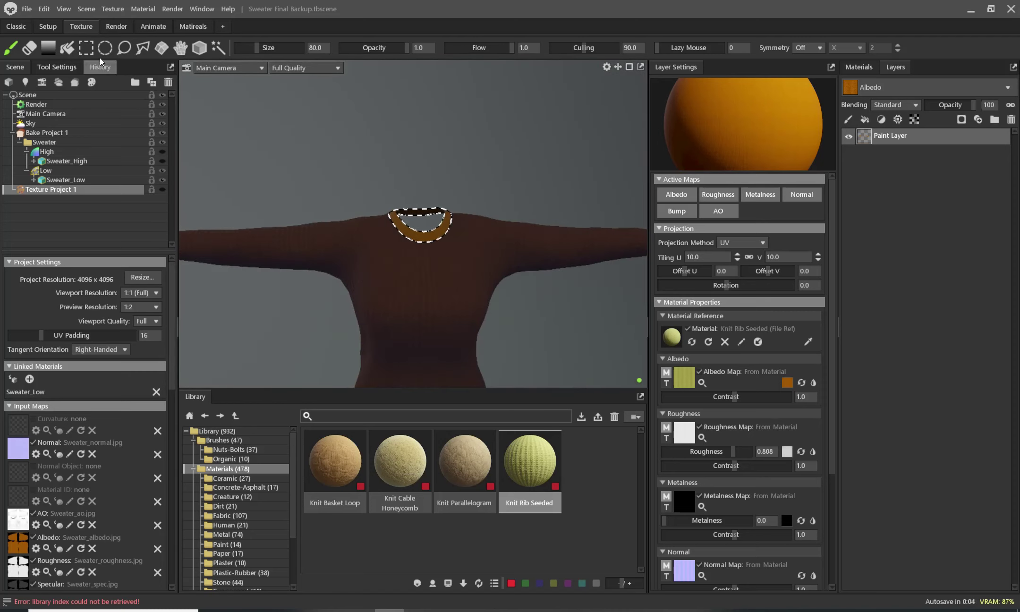
Step: Select the entire sweater mesh, then deselect it and view the whole sweater including the hem
click(199, 48)
click(562, 325)
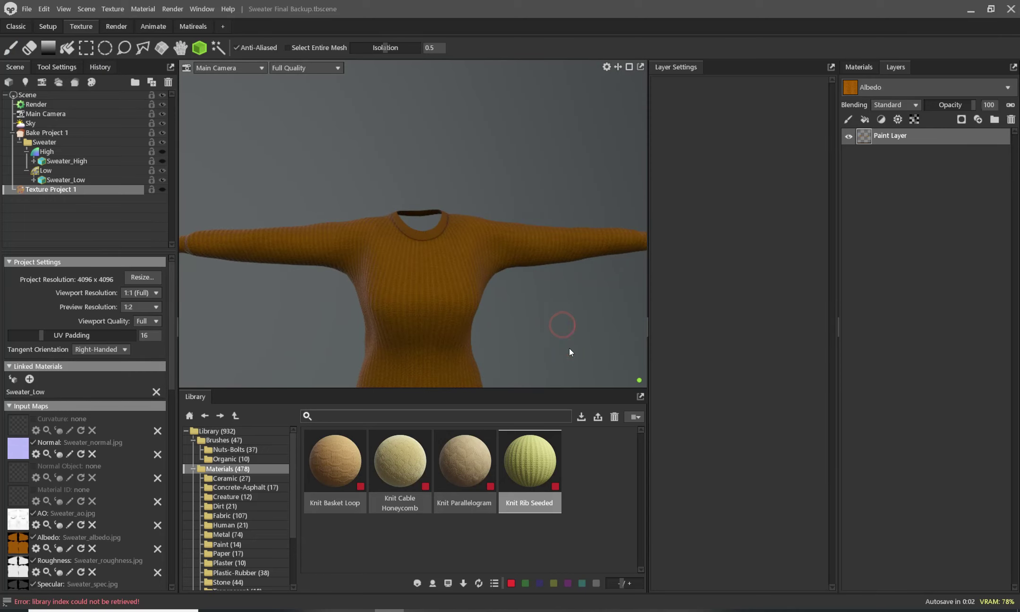
click(444, 229)
scroll(446, 348, up, 5)
scroll(453, 349, up, 1)
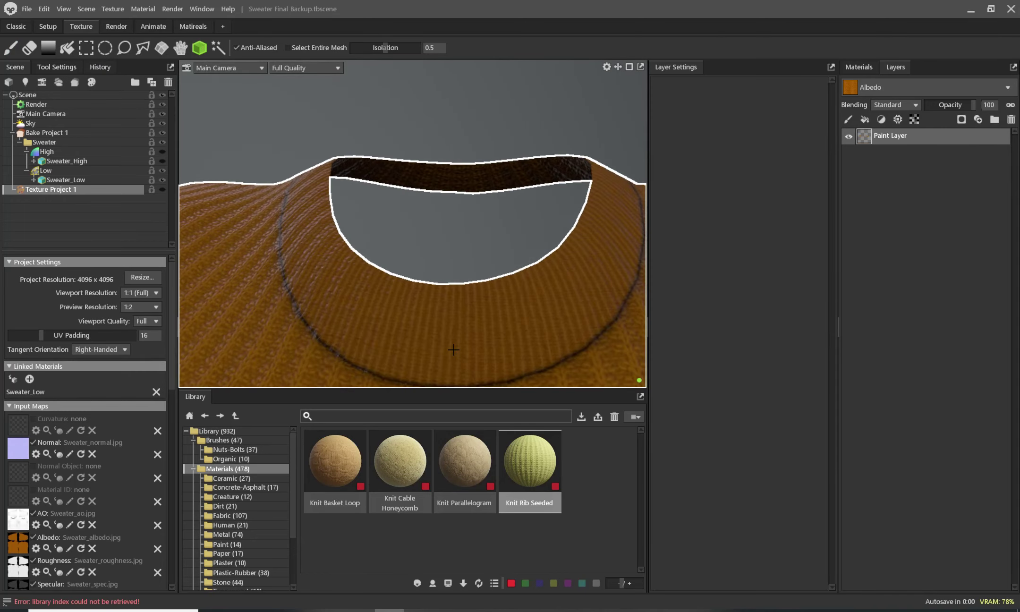
scroll(454, 350, down, 5)
click(519, 354)
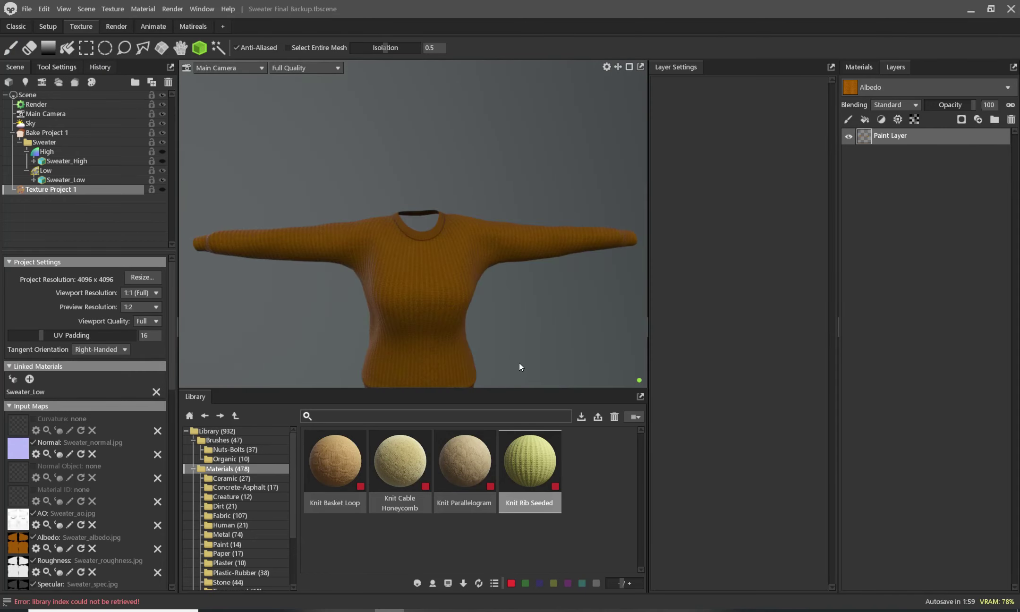
alt+drag(519, 363, 487, 287)
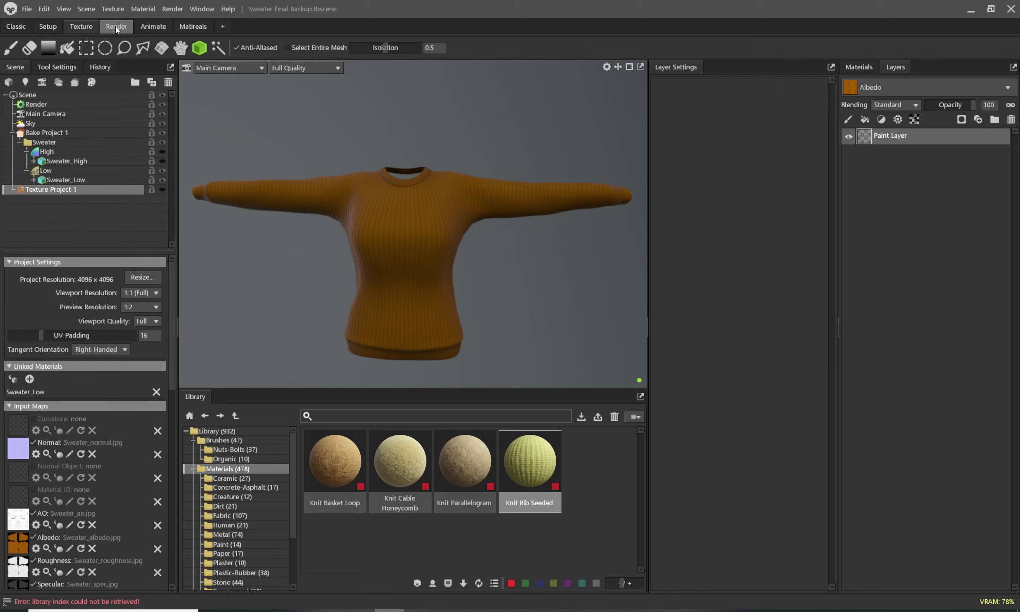
Step: Switch to the four-viewport layout and UV island selection mode, viewing the sweater from above
click(79, 27)
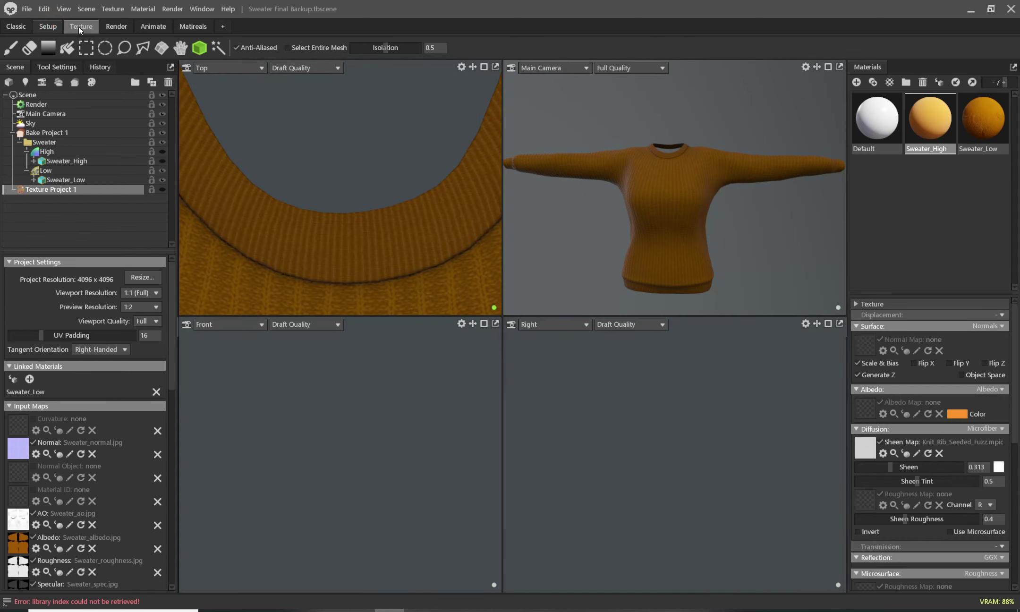
scroll(326, 247, down, 3)
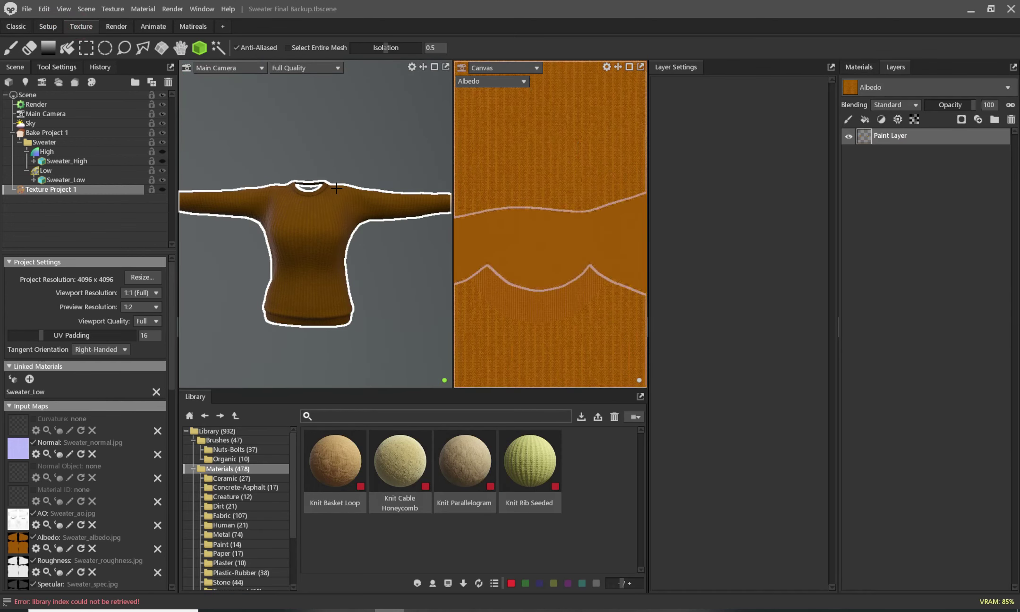
scroll(534, 204, down, 2)
scroll(535, 203, down, 3)
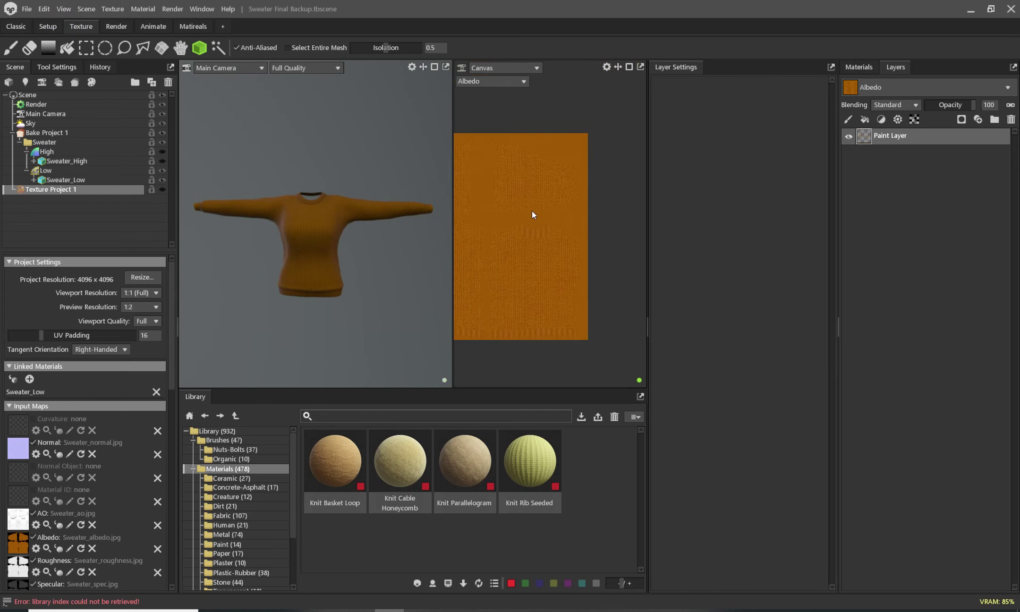
scroll(531, 214, down, 2)
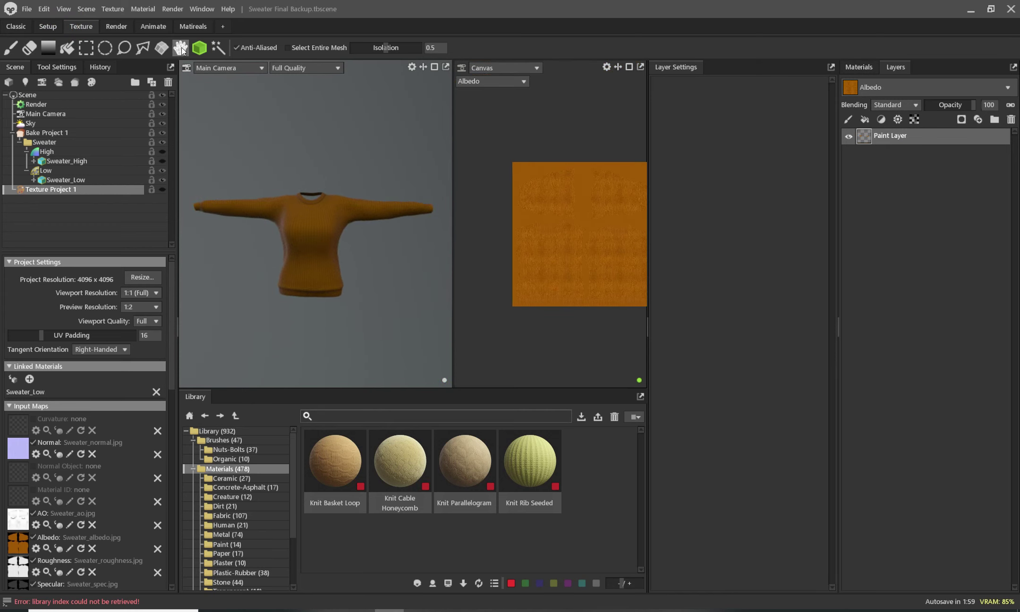
click(161, 48)
alt+drag(388, 271, 389, 263)
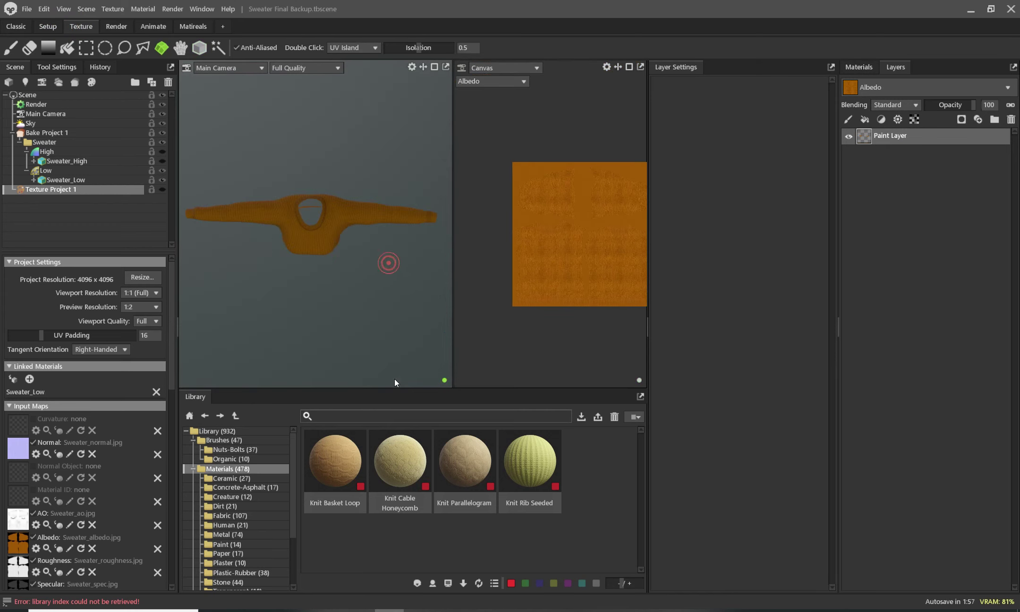
Step: Save the scene as Sweater Final, replacing the existing file
click(27, 9)
click(50, 60)
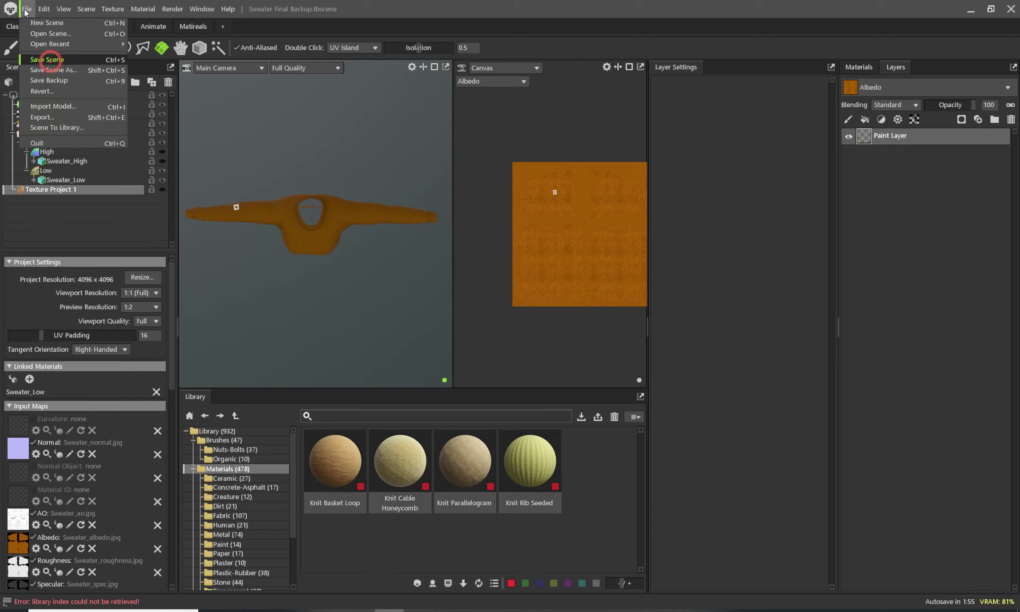
click(53, 70)
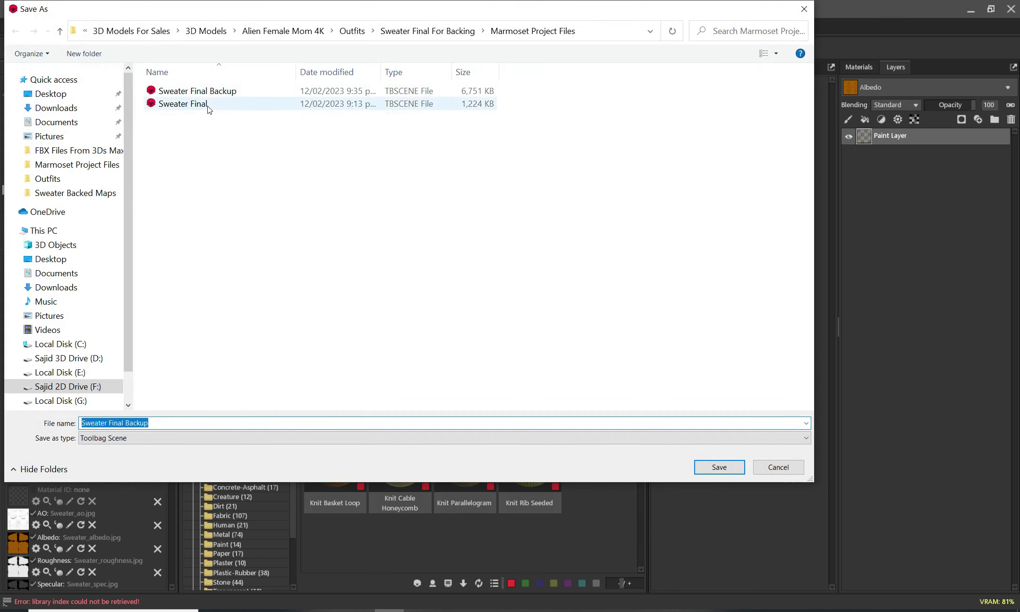
double_click(208, 108)
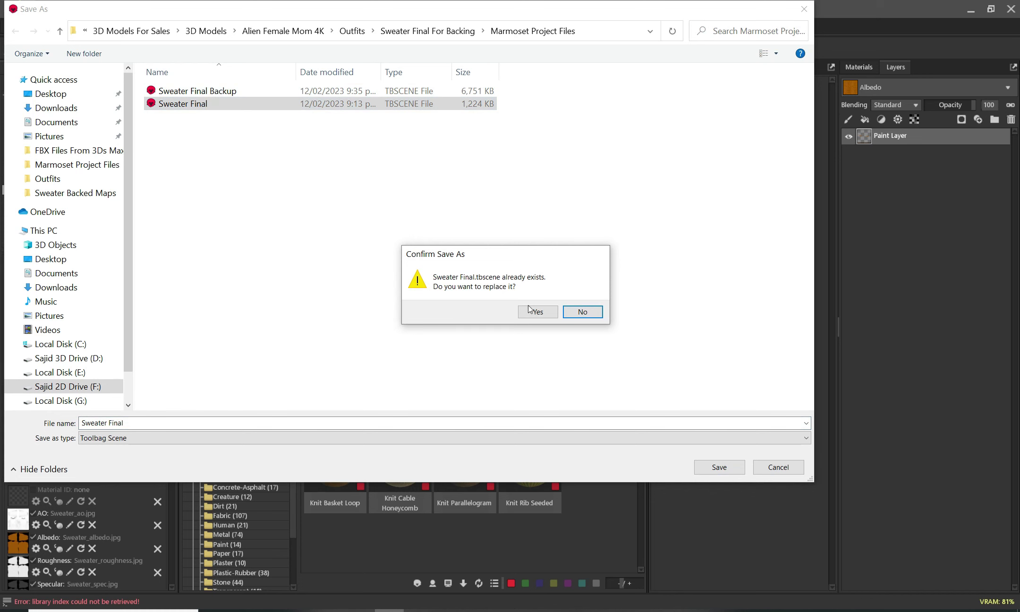
click(531, 313)
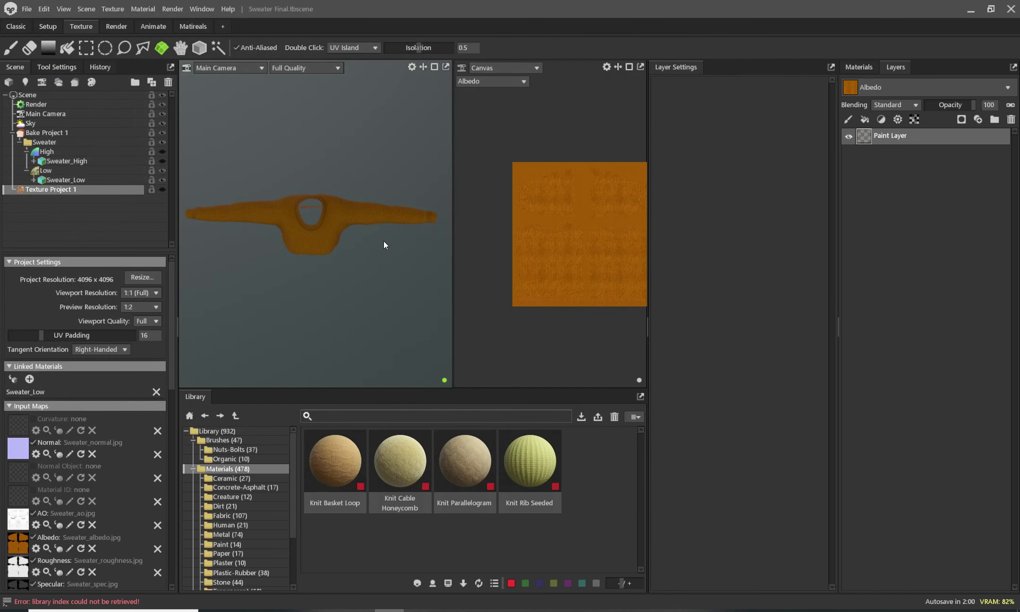
Step: Rotate the view to the sleeve cuff and select the whole sleeve UV island
scroll(570, 196, up, 2)
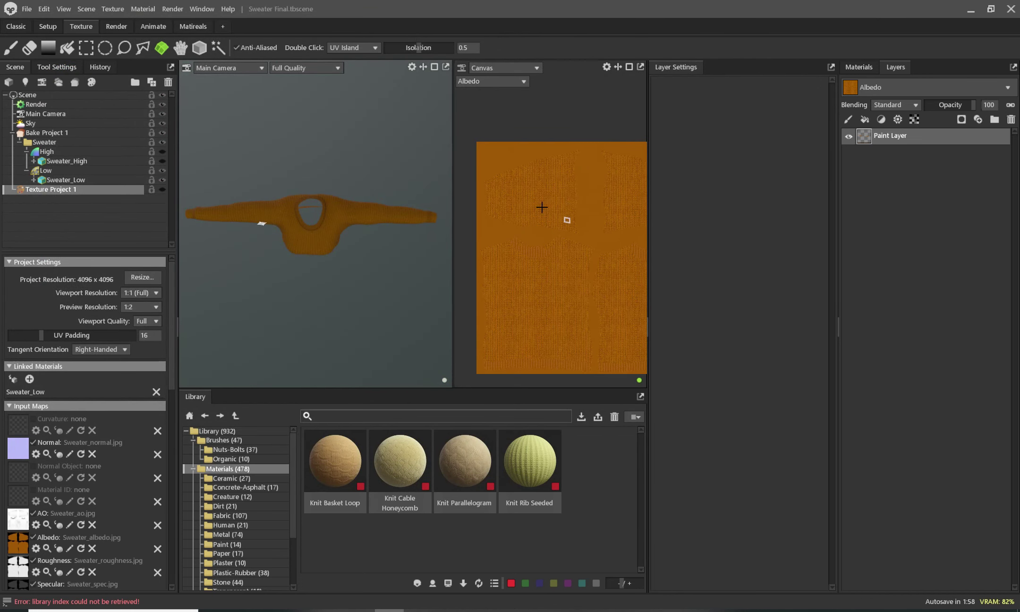
scroll(508, 206, up, 3)
middle_drag(483, 207, 544, 212)
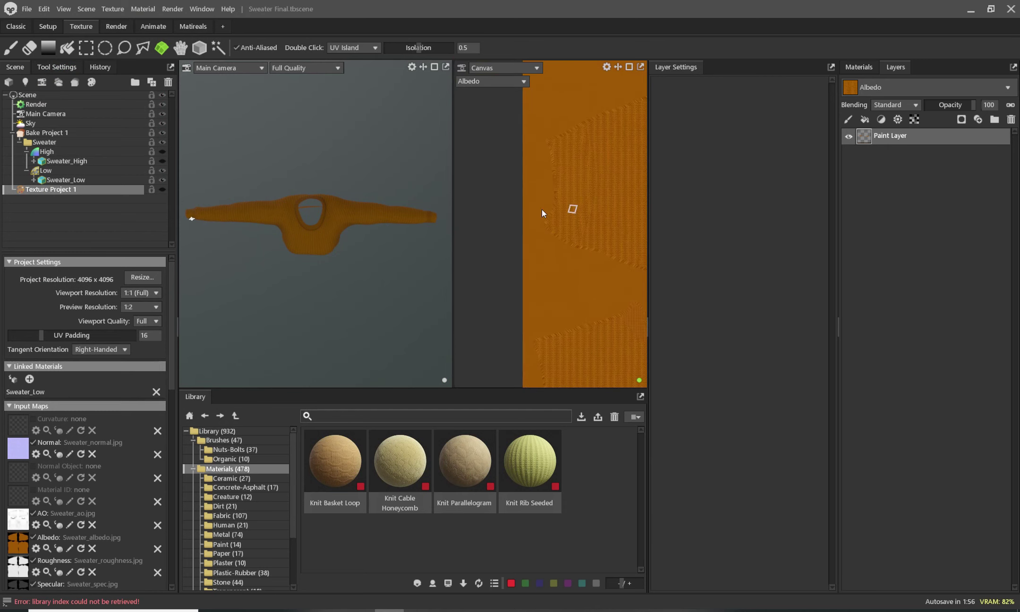
scroll(280, 207, up, 2)
scroll(255, 216, up, 2)
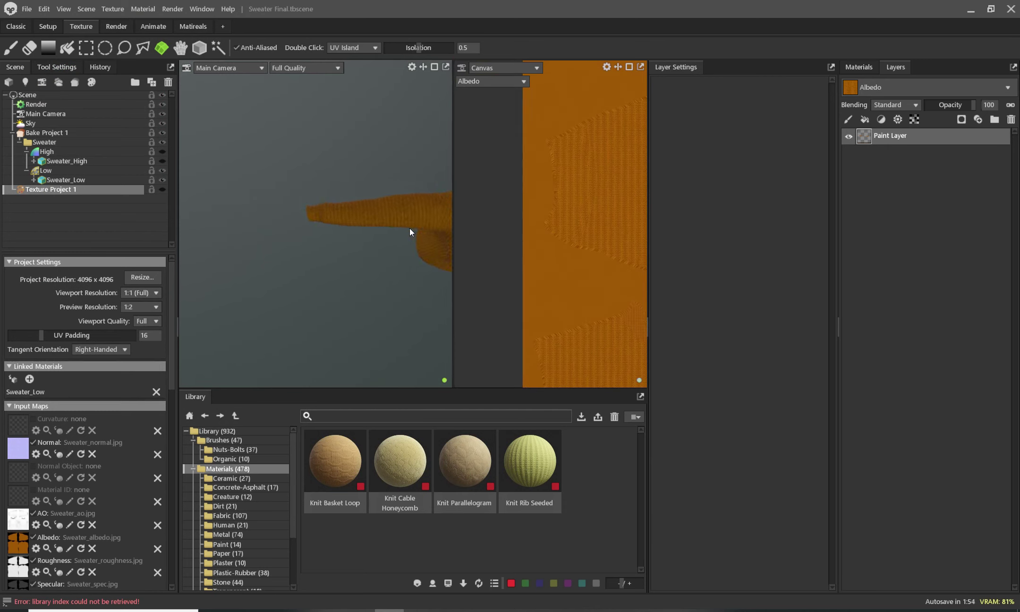
scroll(329, 288, up, 3)
alt+drag(334, 197, 337, 273)
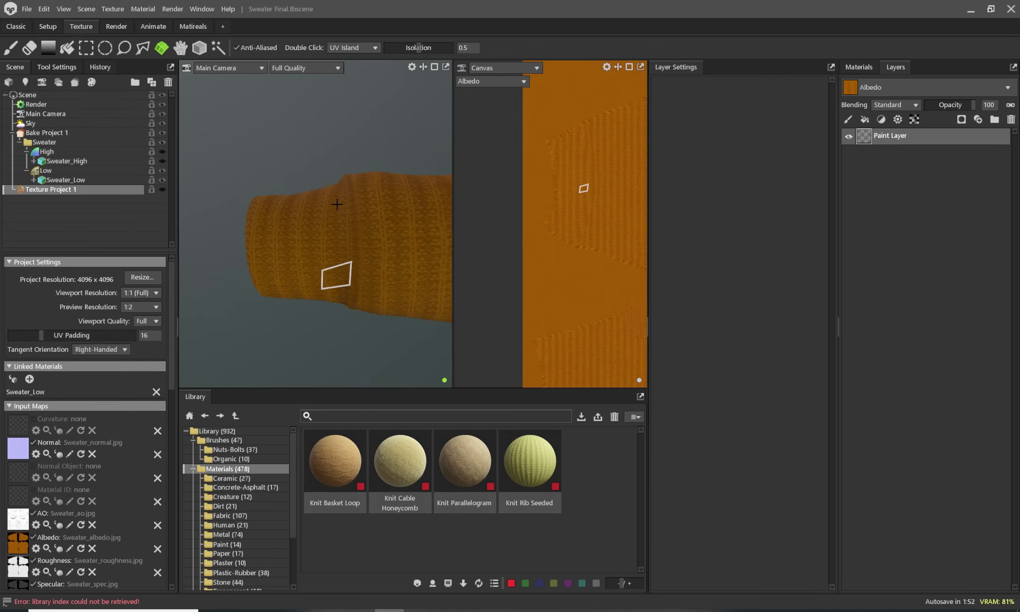
double_click(270, 199)
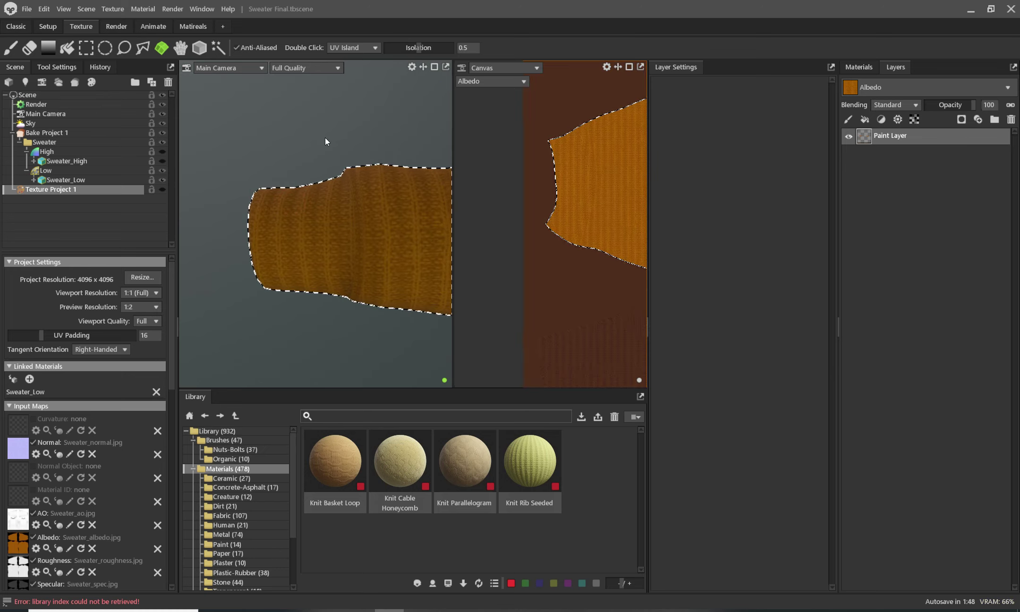
Step: Narrow the selection to one polygon strip, add polygons along the sleeve edge, and frame the sleeve
click(274, 200)
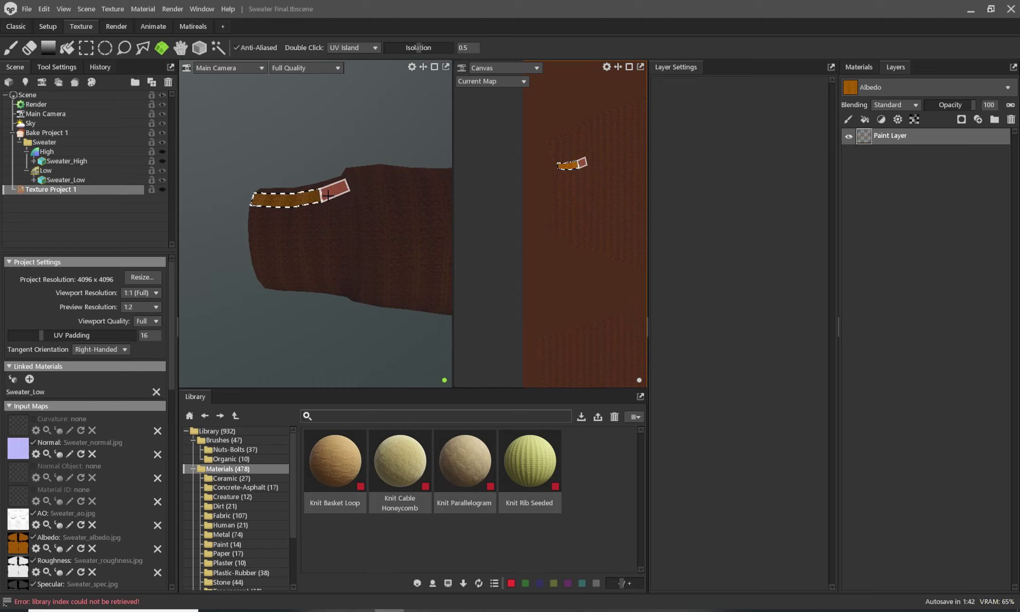
click(328, 195)
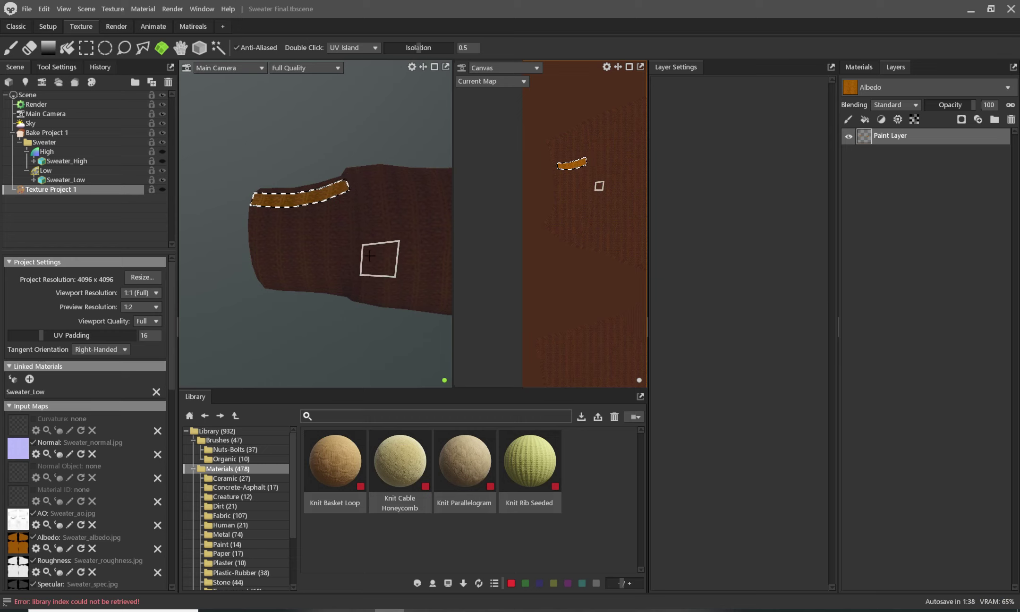
mouse_move(365, 236)
mouse_down()
mouse_move(370, 132)
mouse_move(318, 190)
mouse_up()
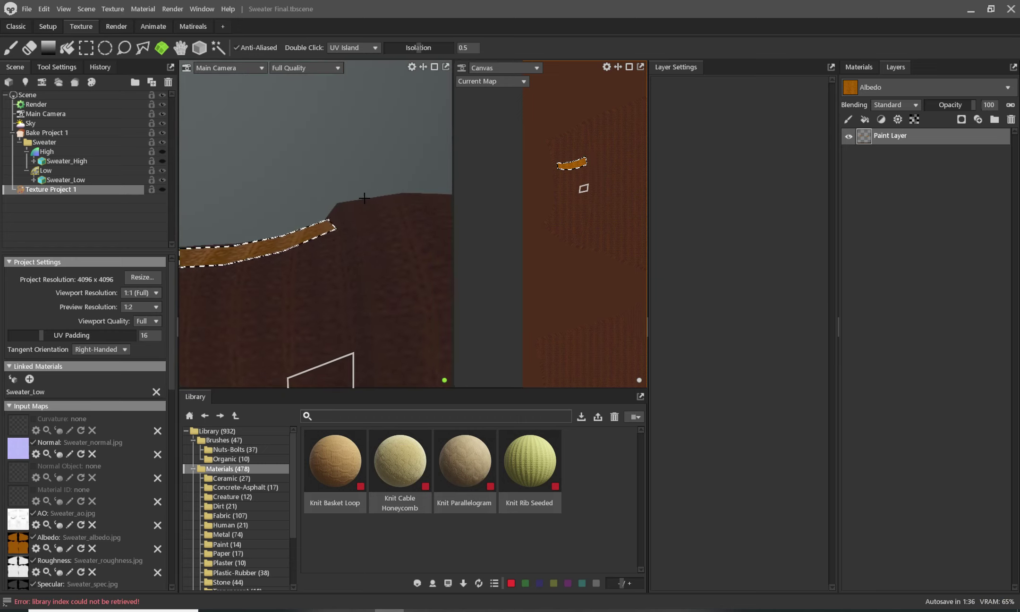
click(333, 178)
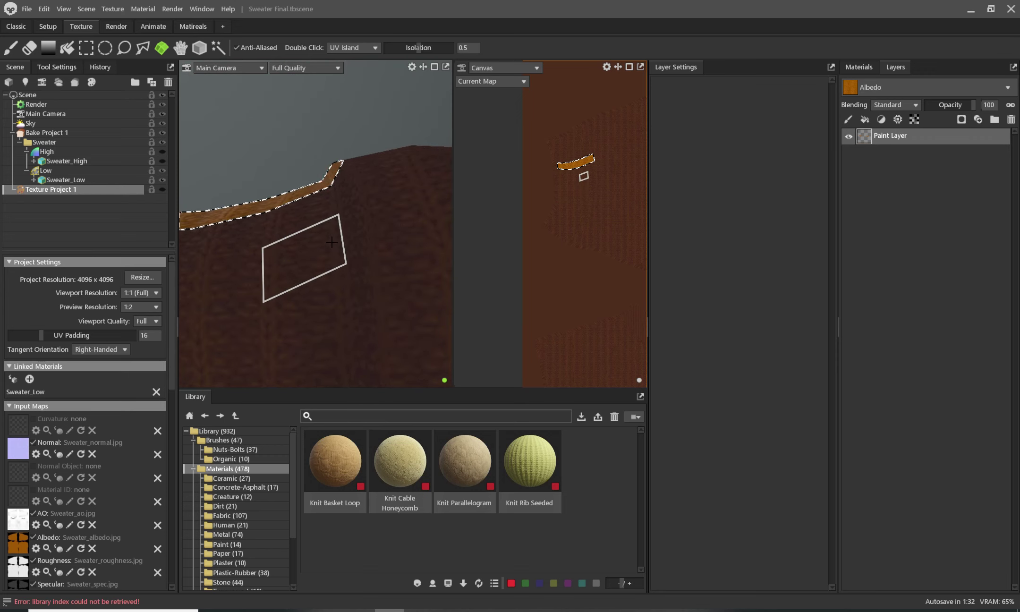
key(f)
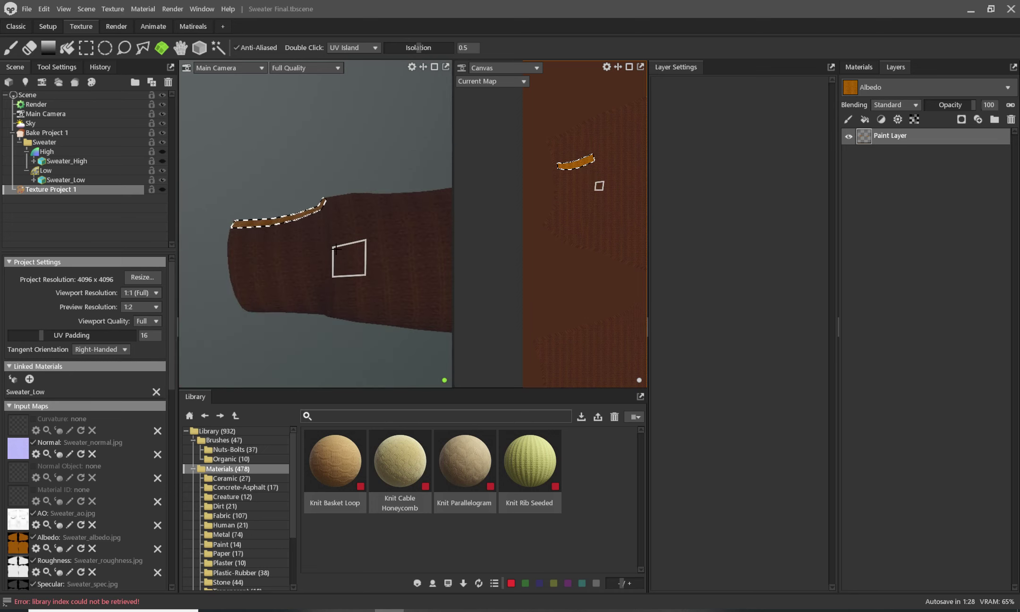
scroll(319, 203, up, 5)
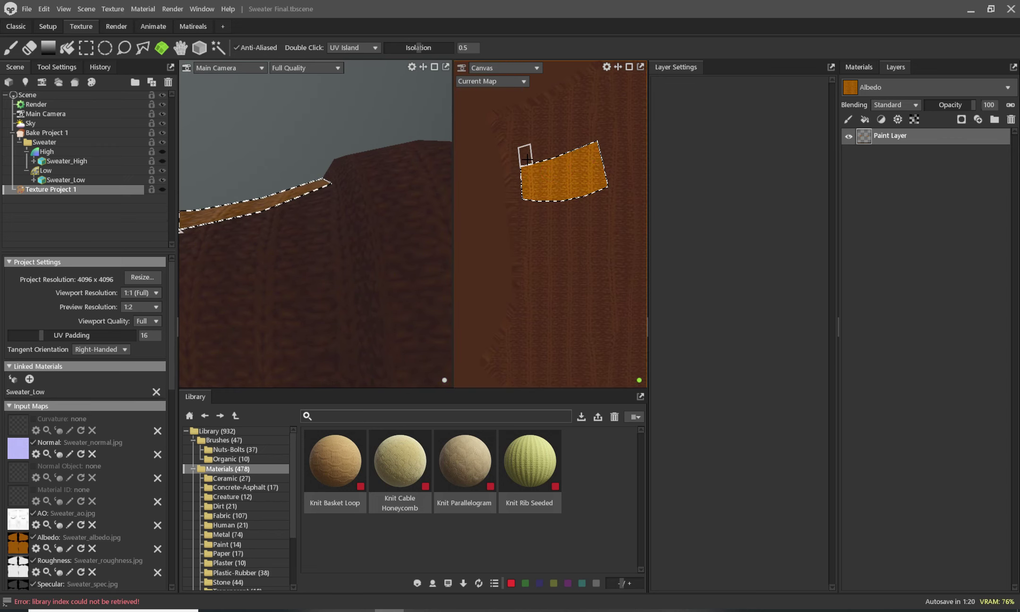
Step: Mark the cuff area on the canvas beside the orange island and bring the cuff into view
drag(527, 159, 526, 155)
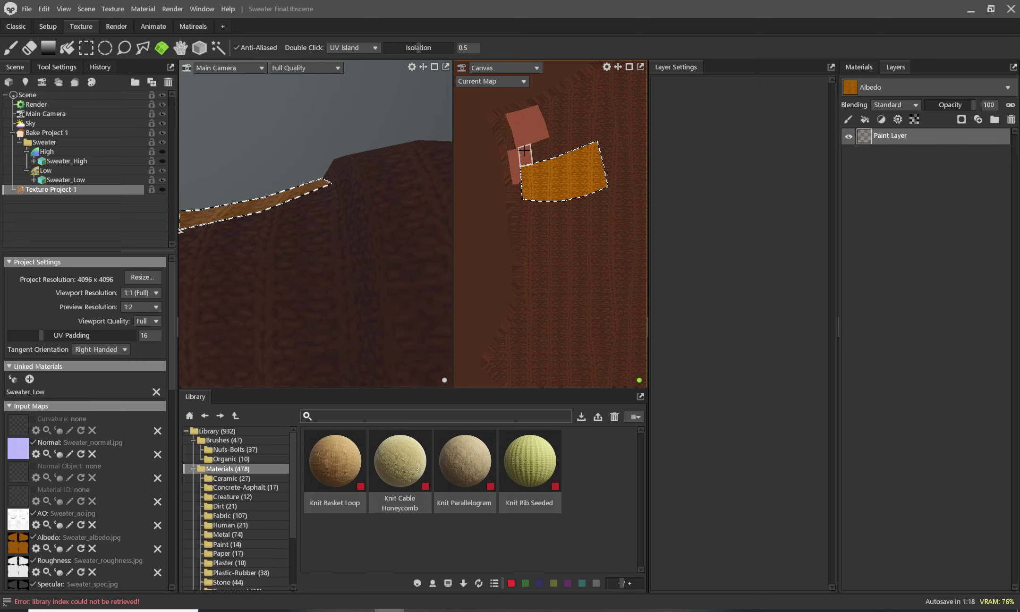
drag(516, 151, 503, 123)
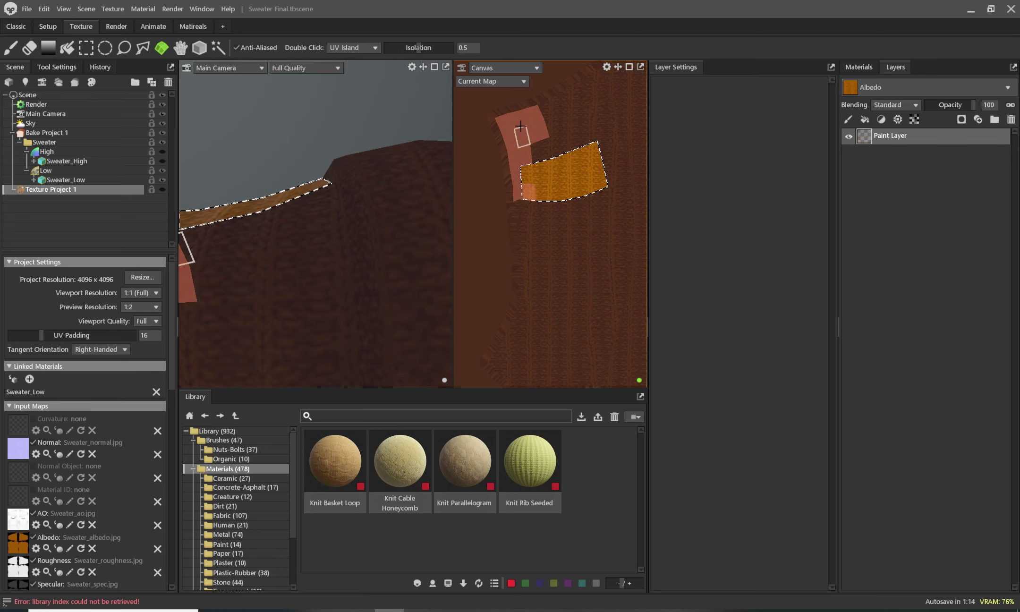
mouse_move(520, 126)
mouse_down()
mouse_move(539, 155)
mouse_move(547, 105)
mouse_move(558, 143)
mouse_move(566, 92)
mouse_move(576, 132)
mouse_move(538, 150)
mouse_up()
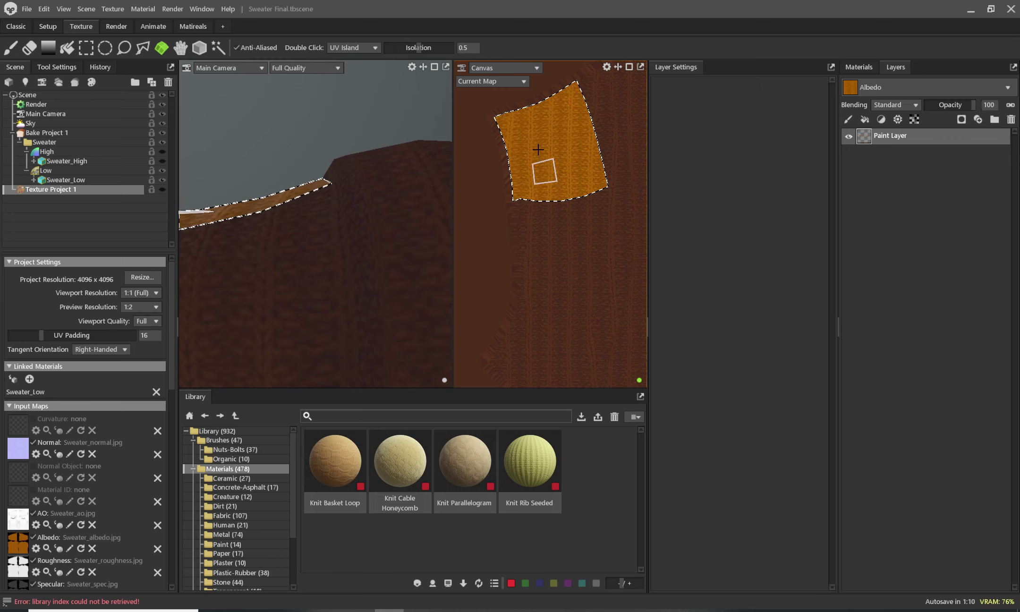
scroll(545, 160, down, 3)
scroll(554, 195, up, 3)
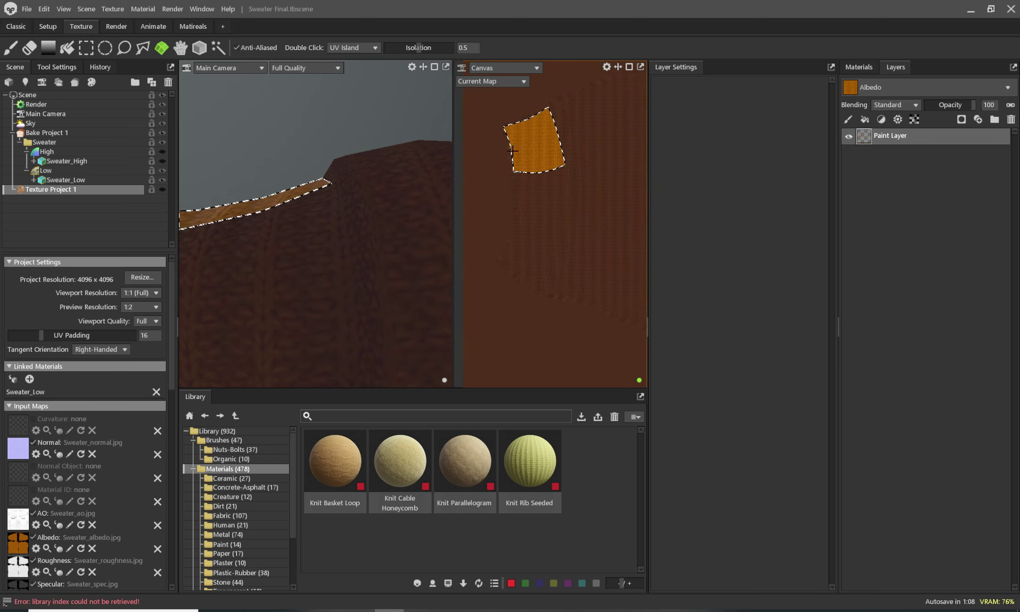
scroll(364, 291, down, 5)
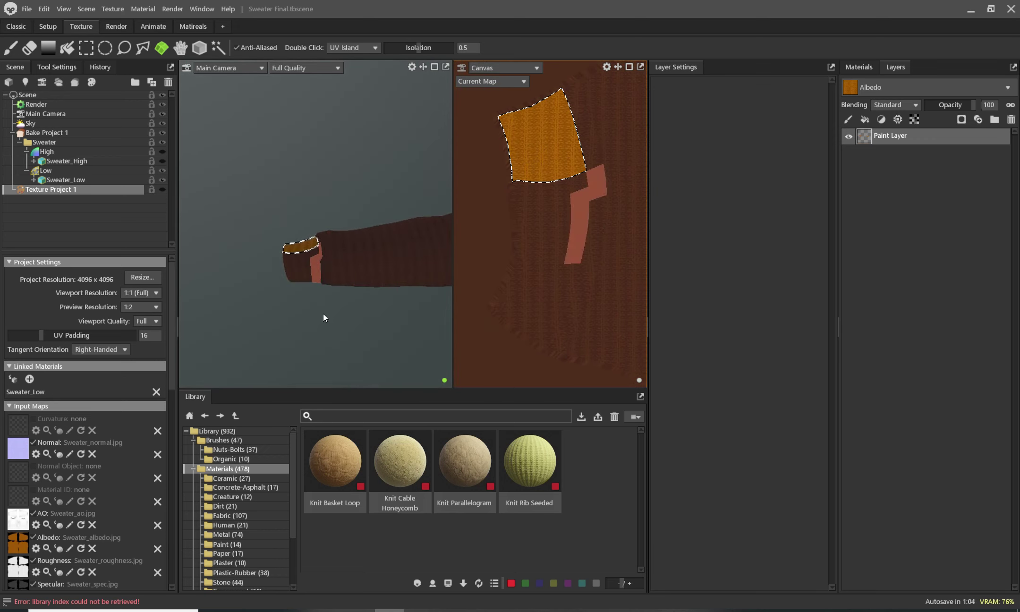
scroll(322, 307, up, 4)
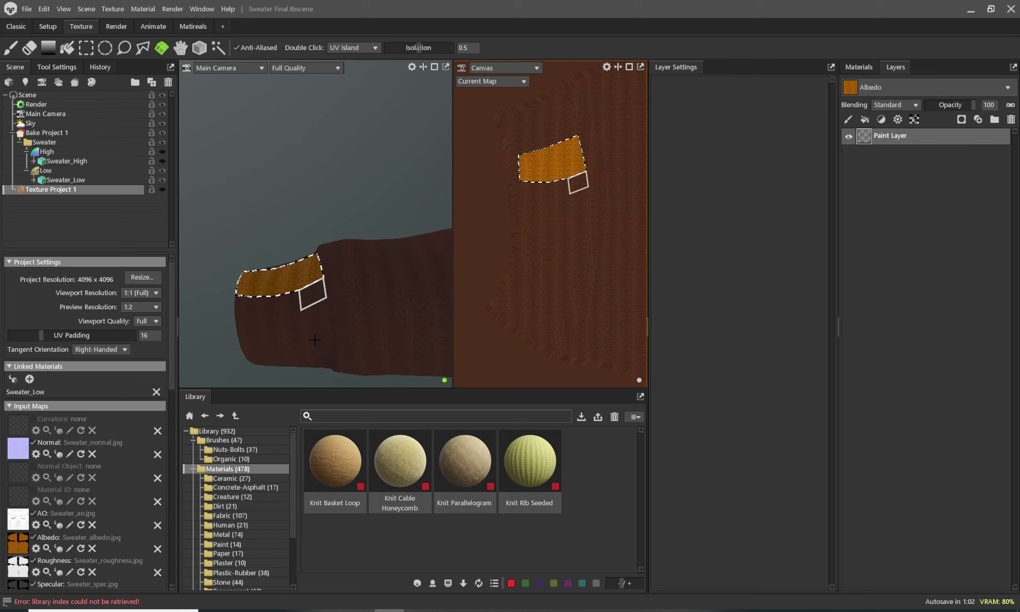
middle_drag(314, 340, 327, 309)
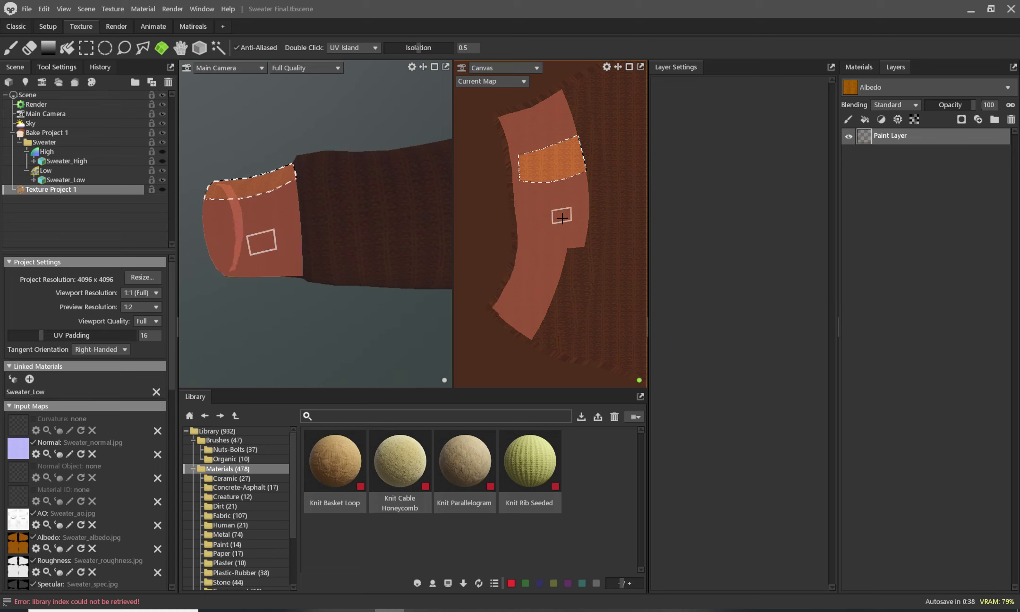
Step: Fill the sleeve cuff island with orange knit and orbit to see it on the sweater
click(567, 252)
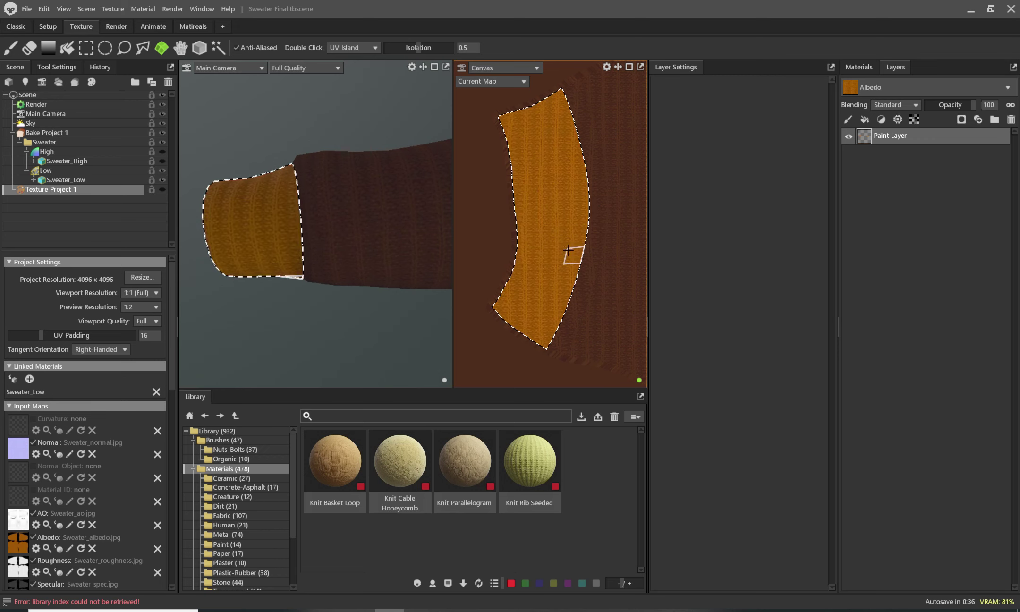
mouse_move(353, 235)
alt+mouse_down()
mouse_move(309, 122)
mouse_move(372, 230)
alt+mouse_up()
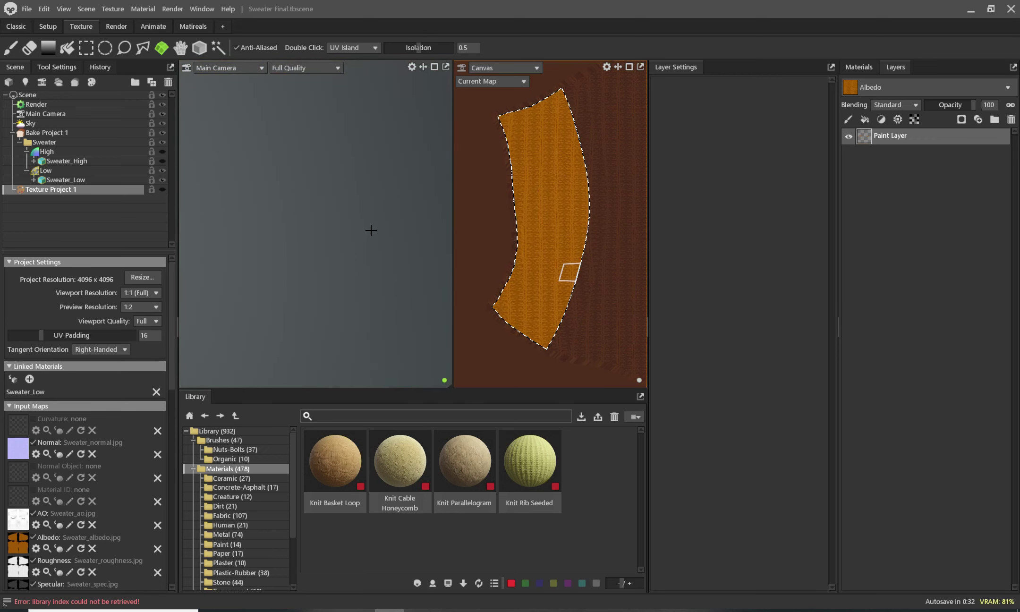
scroll(367, 142, up, 5)
mouse_move(367, 142)
alt+mouse_down()
mouse_move(371, 194)
mouse_move(355, 218)
mouse_move(343, 152)
mouse_move(378, 213)
alt+mouse_up()
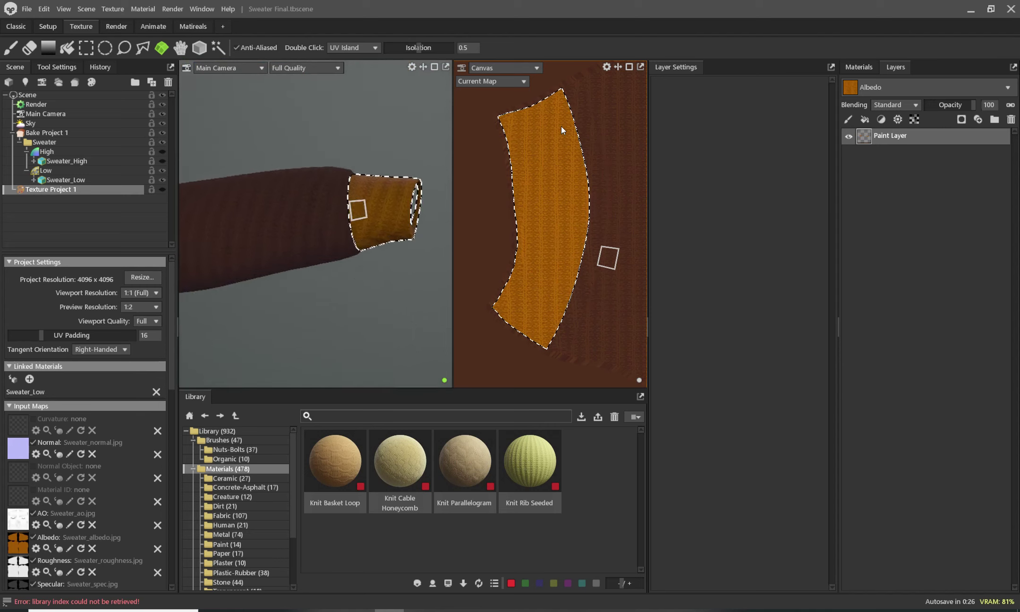
scroll(358, 247, down, 3)
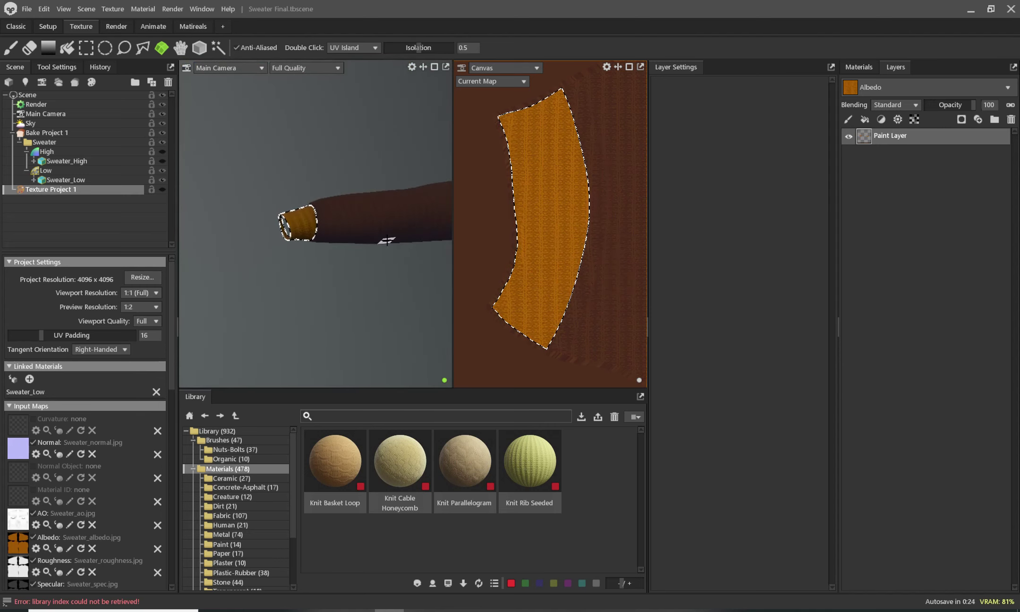
alt+drag(428, 219, 356, 210)
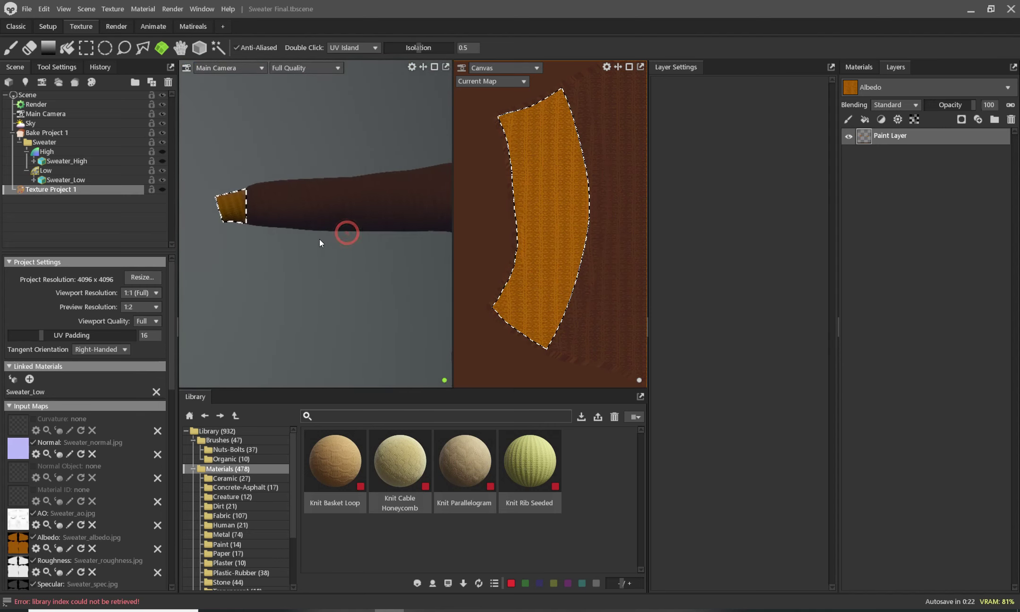
Step: Zoom and rotate the 3D view to look along the sleeve and inspect the cuff
scroll(319, 239, down, 3)
scroll(574, 179, up, 3)
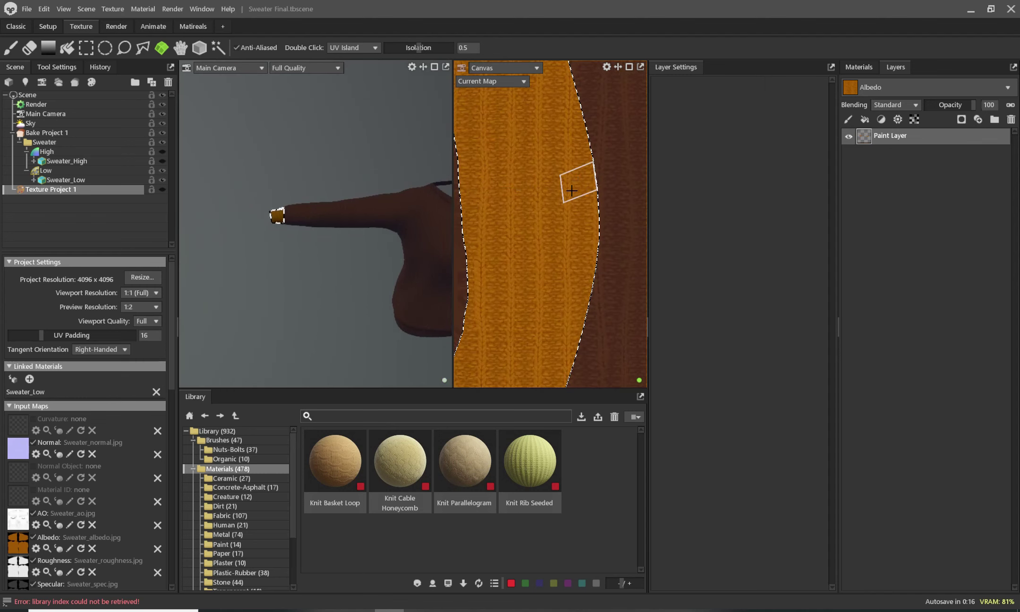
scroll(296, 213, up, 2)
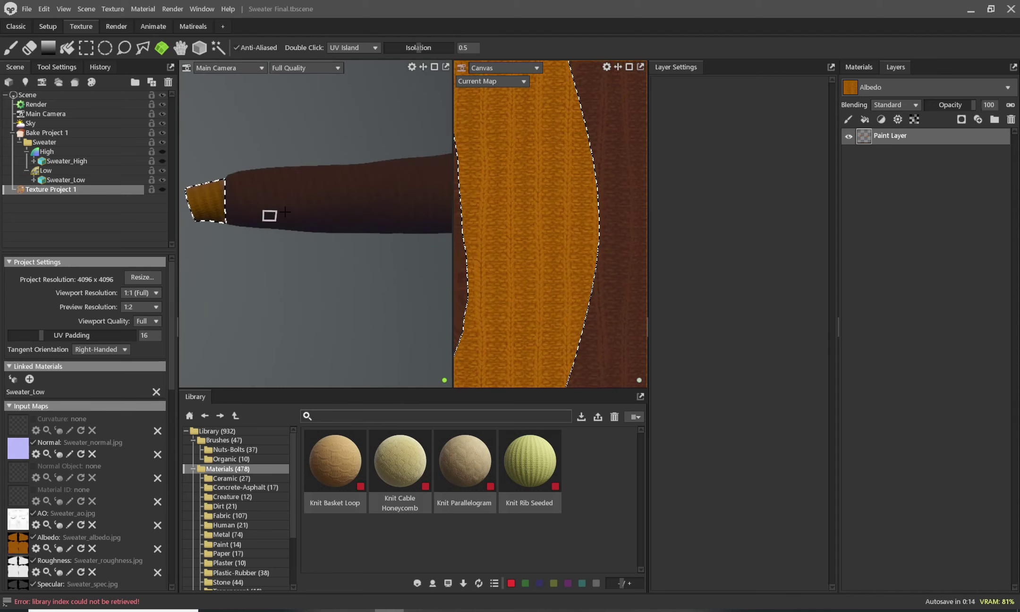
scroll(293, 154, up, 2)
scroll(293, 154, up, 4)
scroll(307, 277, down, 3)
scroll(355, 176, up, 1)
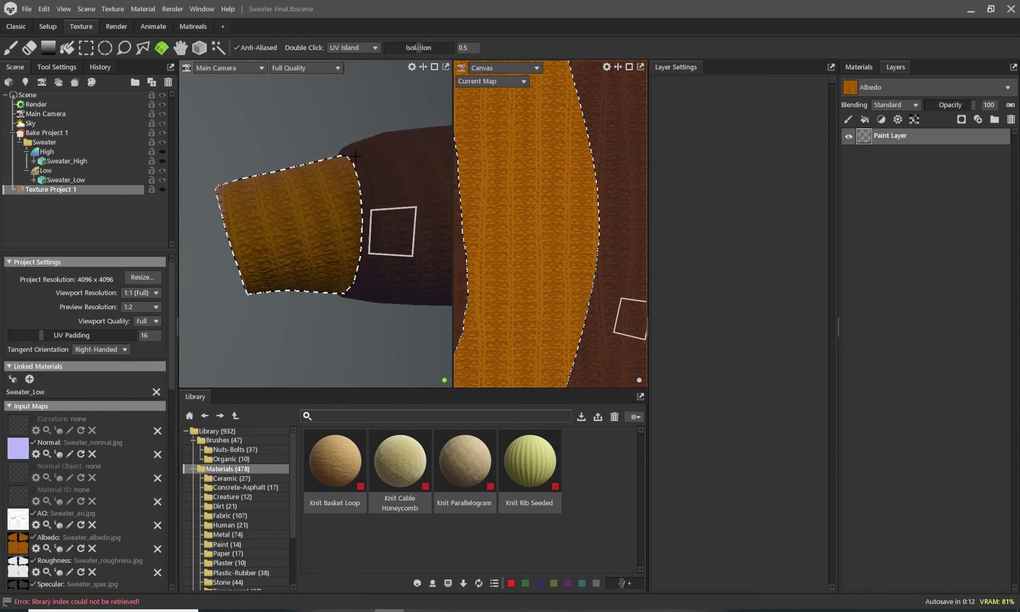
scroll(355, 177, down, 1)
scroll(387, 254, down, 2)
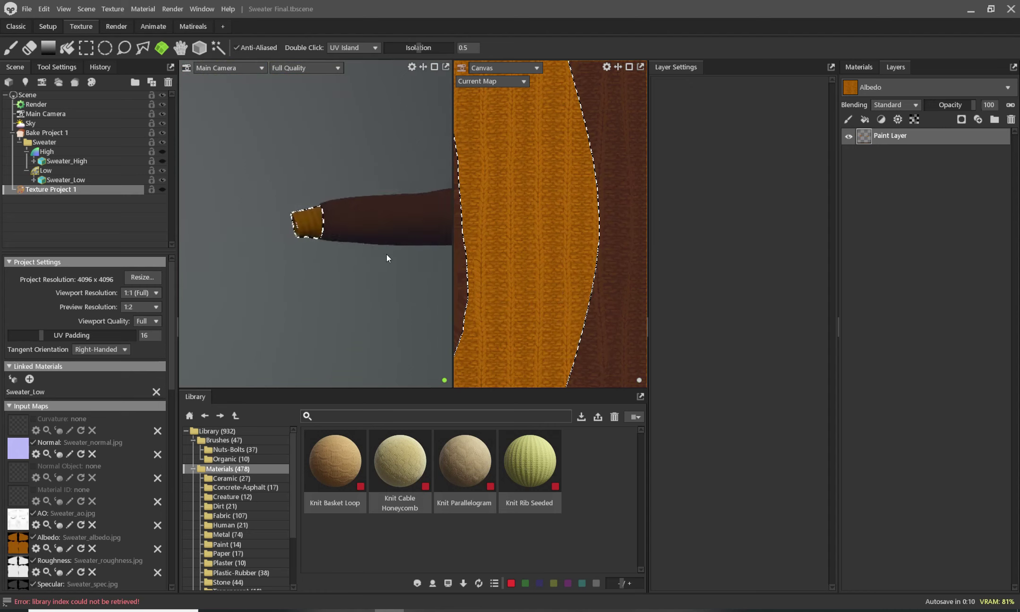
scroll(216, 216, down, 2)
scroll(322, 225, down, 1)
scroll(376, 242, up, 1)
scroll(364, 274, up, 2)
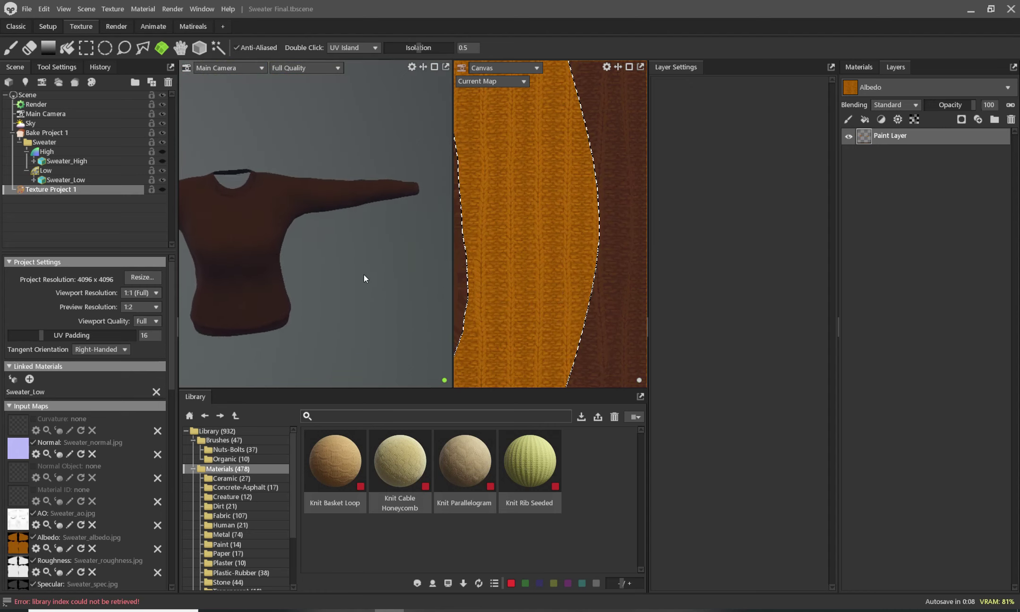
scroll(361, 241, up, 1)
scroll(359, 243, up, 3)
mouse_move(329, 331)
alt+mouse_down()
mouse_move(292, 251)
mouse_move(337, 244)
mouse_move(346, 337)
mouse_move(290, 148)
mouse_move(314, 227)
mouse_move(353, 164)
mouse_move(360, 218)
mouse_move(423, 197)
alt+mouse_up()
scroll(560, 111, down, 3)
scroll(547, 182, down, 3)
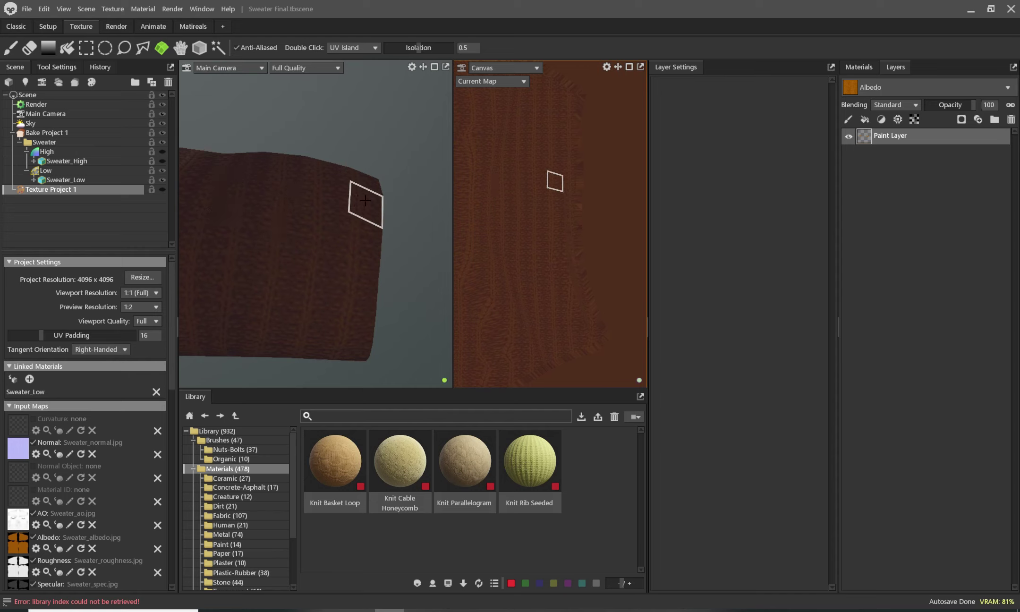
Step: Mark a band along the sleeve's top edge, then undo the stray patch and salmon strokes
scroll(522, 122, down, 5)
mouse_move(366, 211)
mouse_down()
mouse_move(220, 169)
mouse_move(189, 175)
mouse_up()
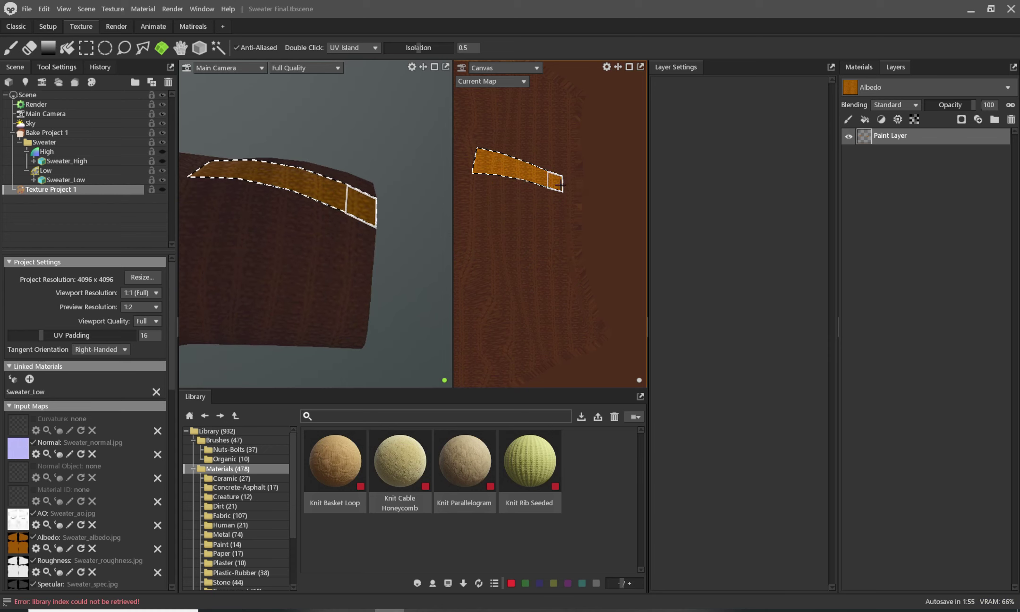
drag(565, 174, 577, 191)
scroll(563, 175, up, 5)
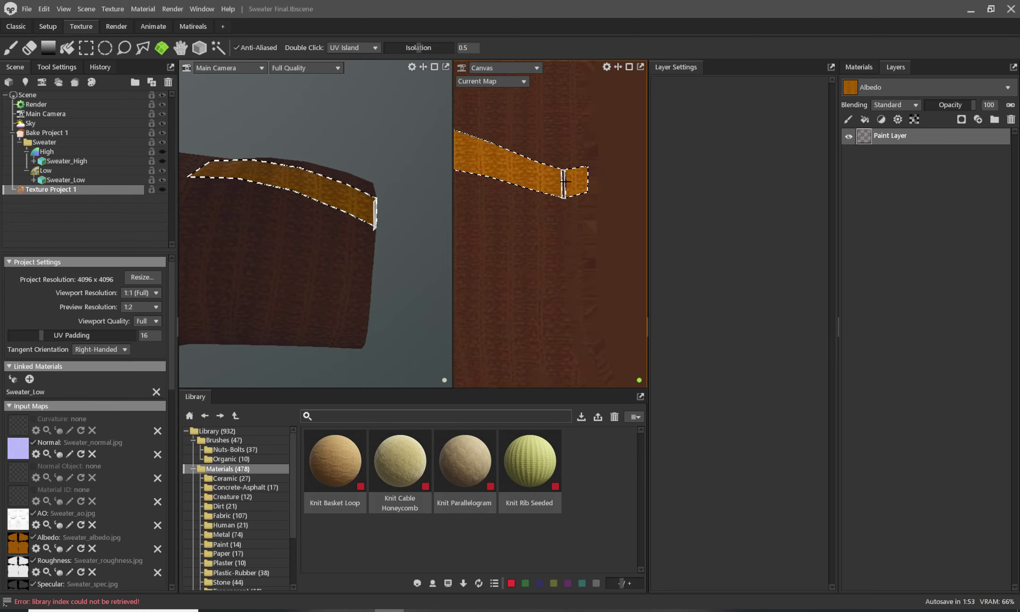
scroll(563, 174, down, 2)
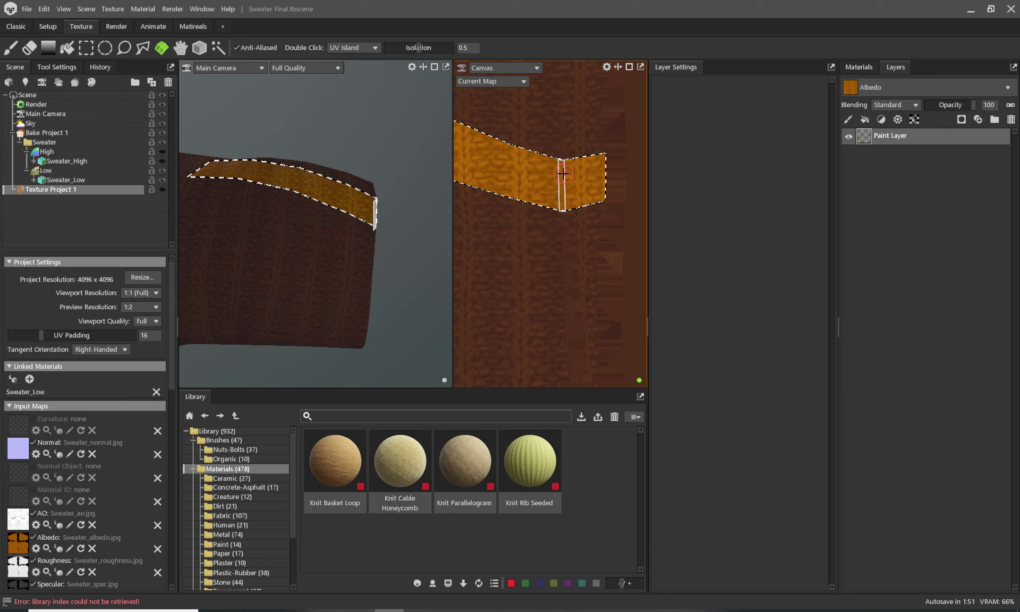
key(ctrl+z)
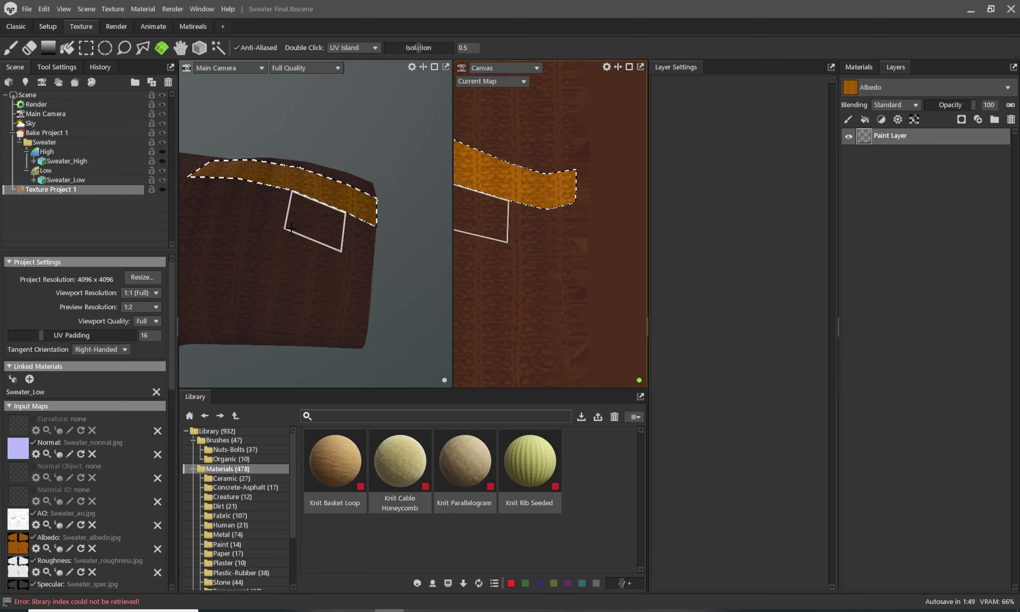
mouse_move(293, 231)
alt+mouse_down()
mouse_move(307, 236)
mouse_move(310, 108)
mouse_move(299, 140)
mouse_move(206, 45)
mouse_move(313, 227)
alt+mouse_up()
scroll(315, 236, up, 3)
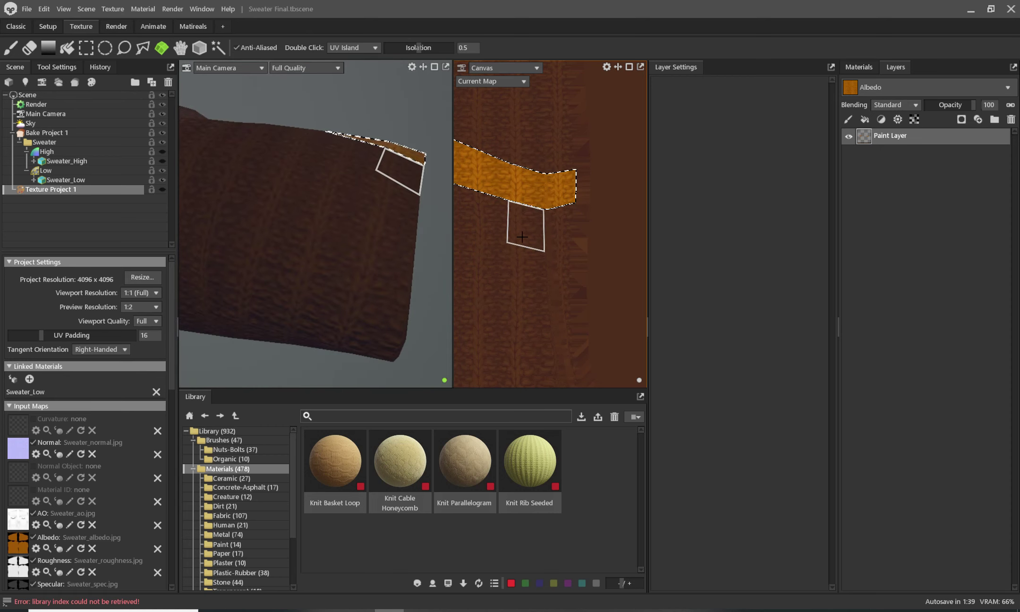
scroll(505, 246, down, 2)
scroll(574, 273, down, 2)
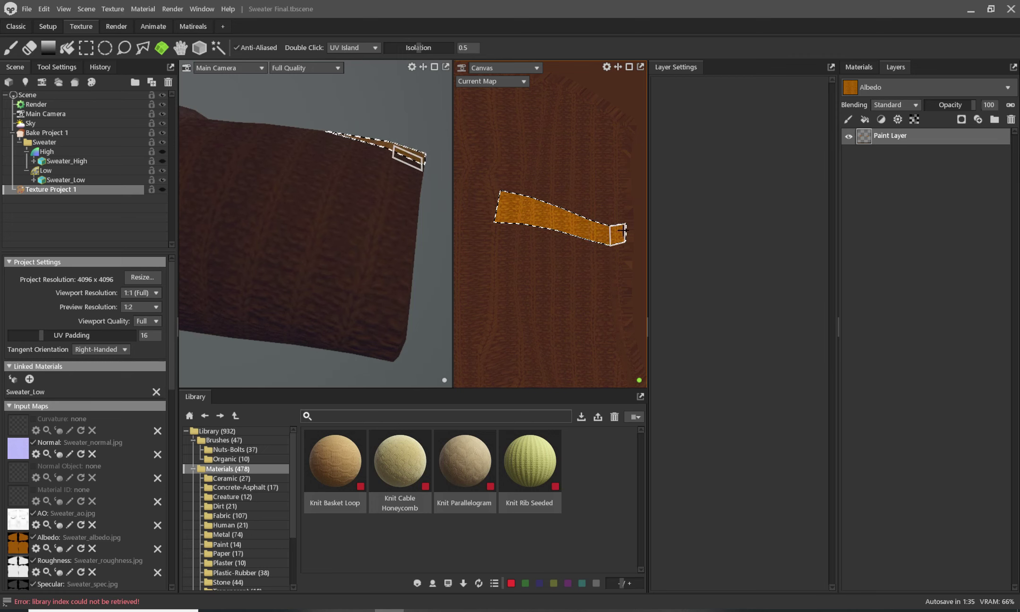
mouse_move(614, 218)
mouse_down()
mouse_move(610, 125)
mouse_move(615, 216)
mouse_move(587, 107)
mouse_move(598, 220)
mouse_move(610, 221)
mouse_move(569, 100)
mouse_move(540, 108)
mouse_move(531, 193)
mouse_move(587, 174)
mouse_up()
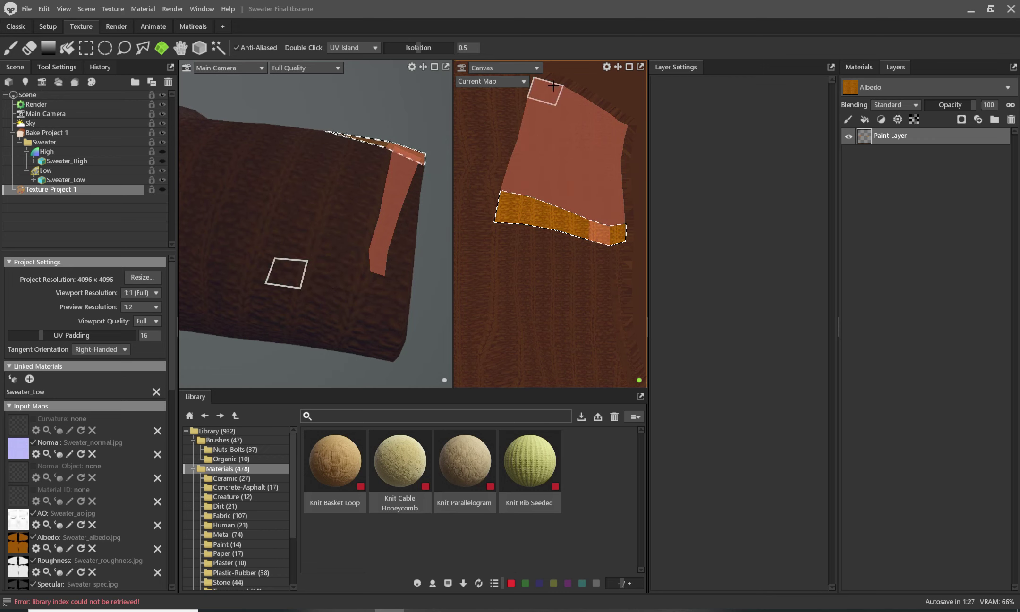
key(ctrl+z)
key(ctrl+z)
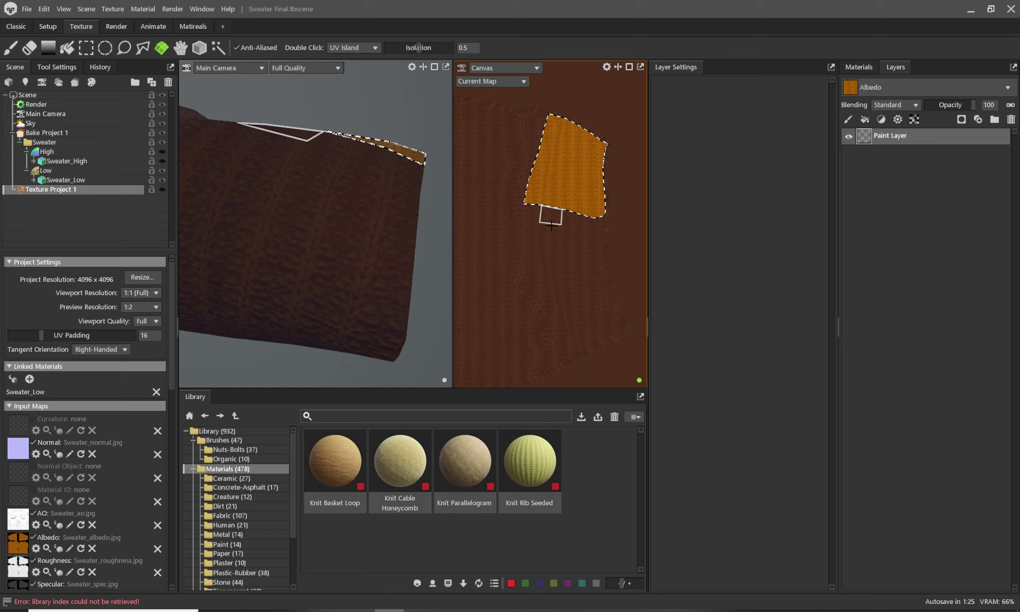
Step: Double-click to select the whole sleeve UV island, undoing the extra stroke over it
scroll(584, 235, down, 5)
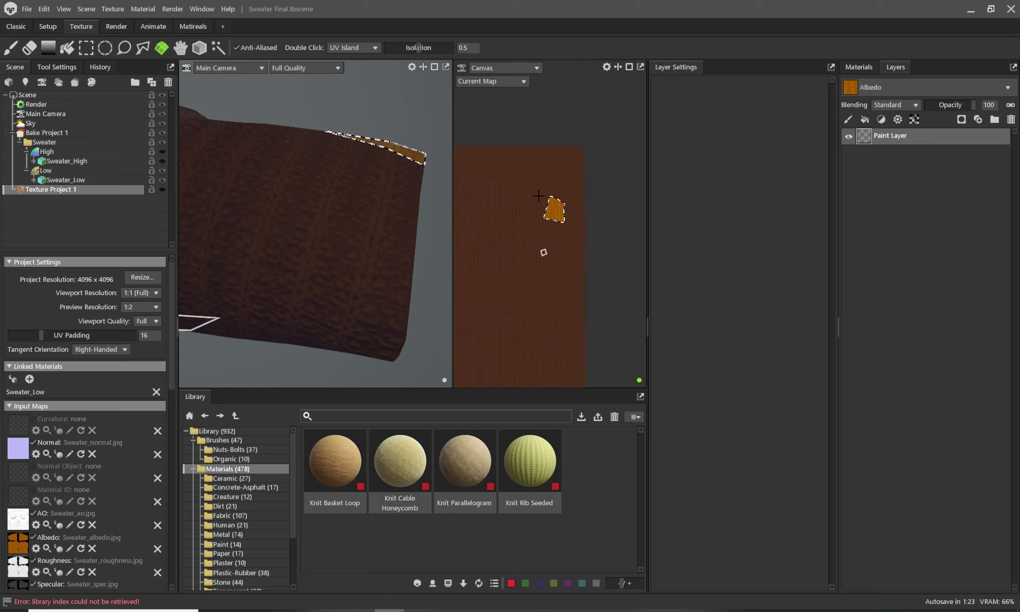
scroll(539, 196, up, 5)
mouse_move(538, 194)
mouse_down()
mouse_move(579, 264)
mouse_move(588, 224)
mouse_up()
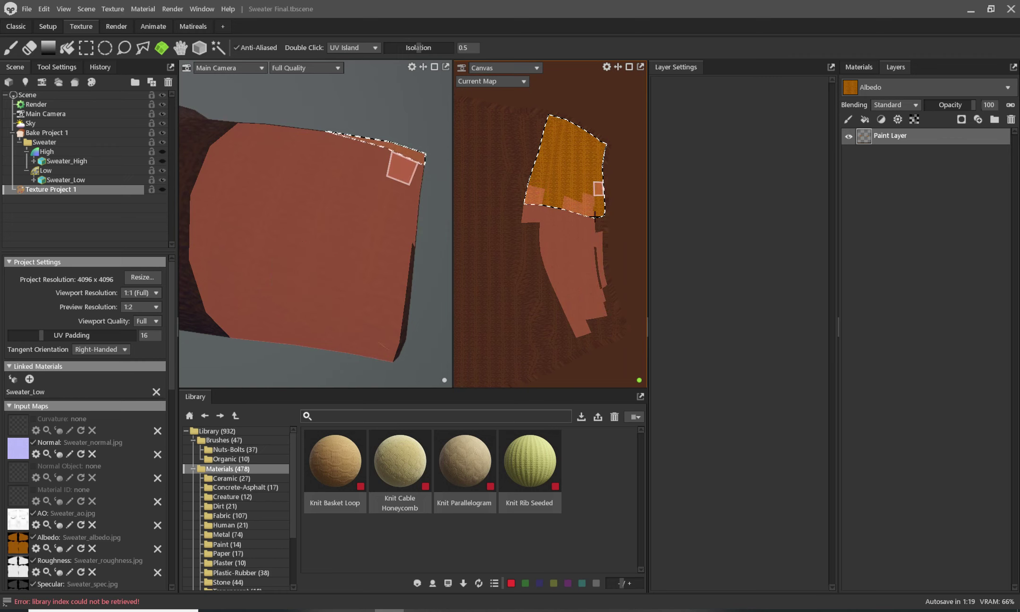
drag(605, 326, 589, 190)
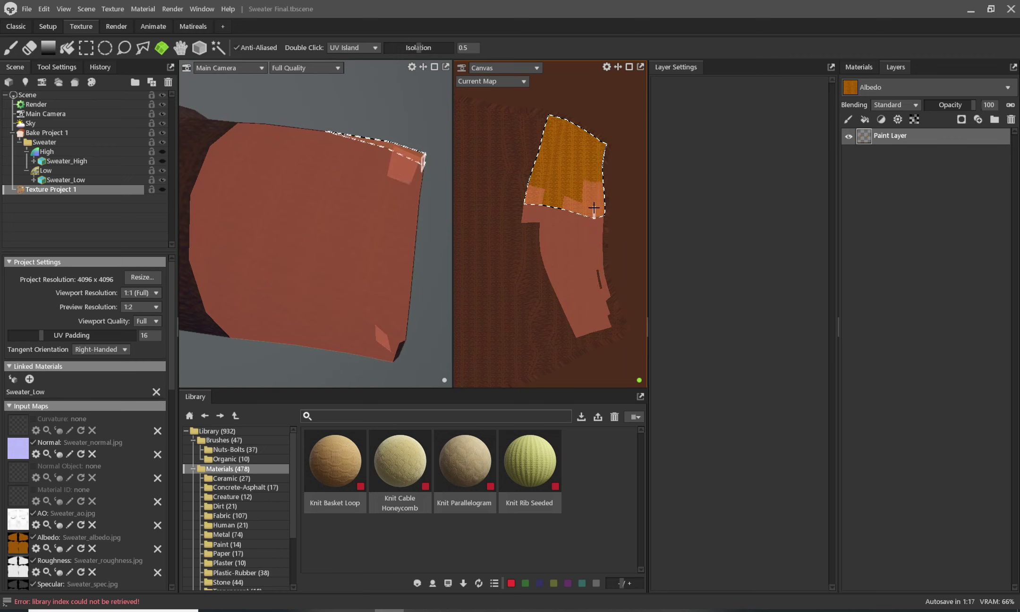
mouse_move(607, 309)
mouse_down()
mouse_move(620, 314)
mouse_move(588, 345)
mouse_up()
double_click(598, 345)
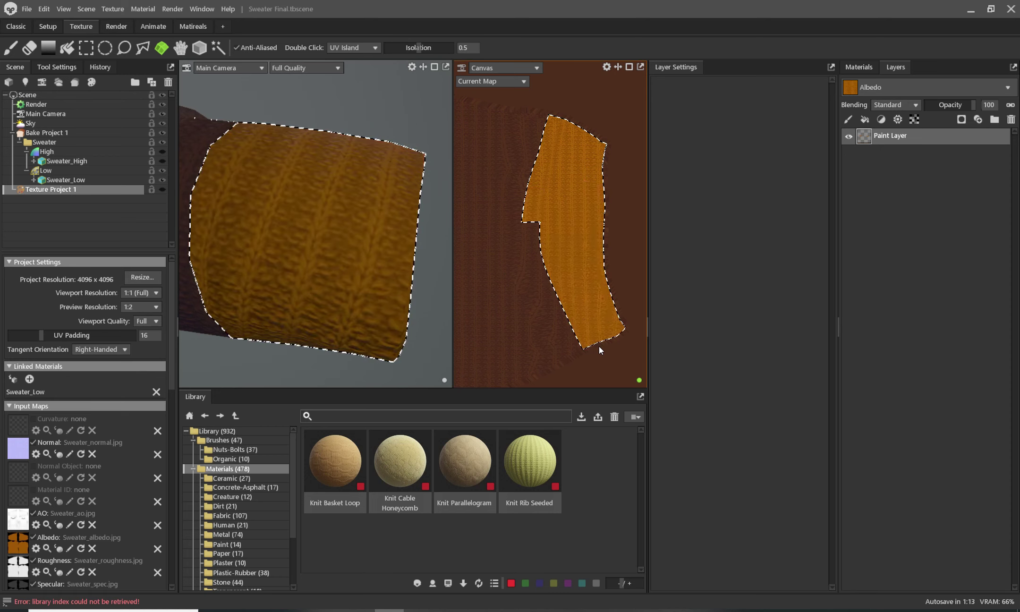
mouse_move(541, 230)
mouse_down()
mouse_move(540, 259)
mouse_move(589, 356)
mouse_up()
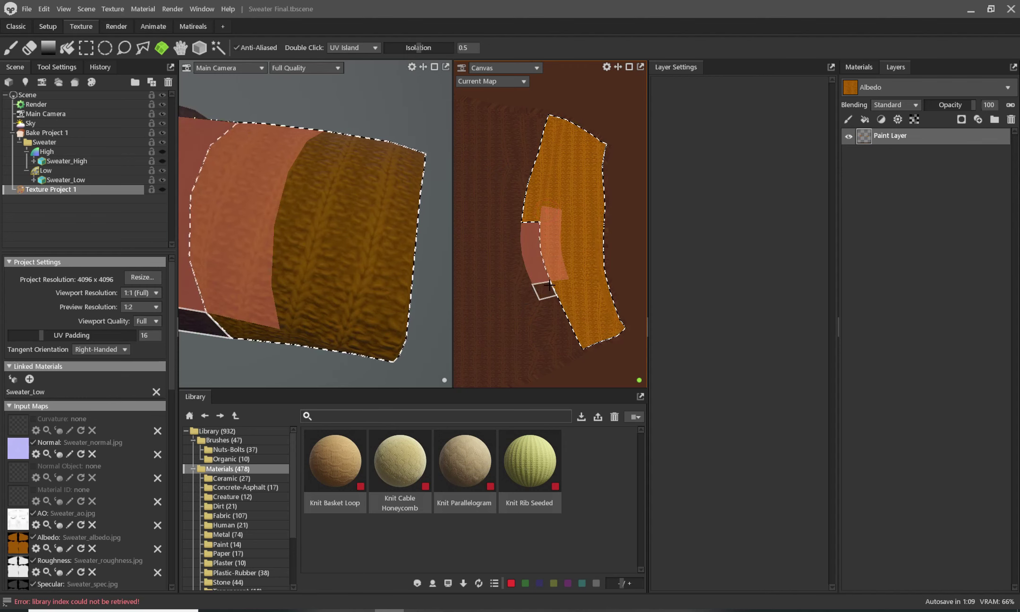
key(ctrl+z)
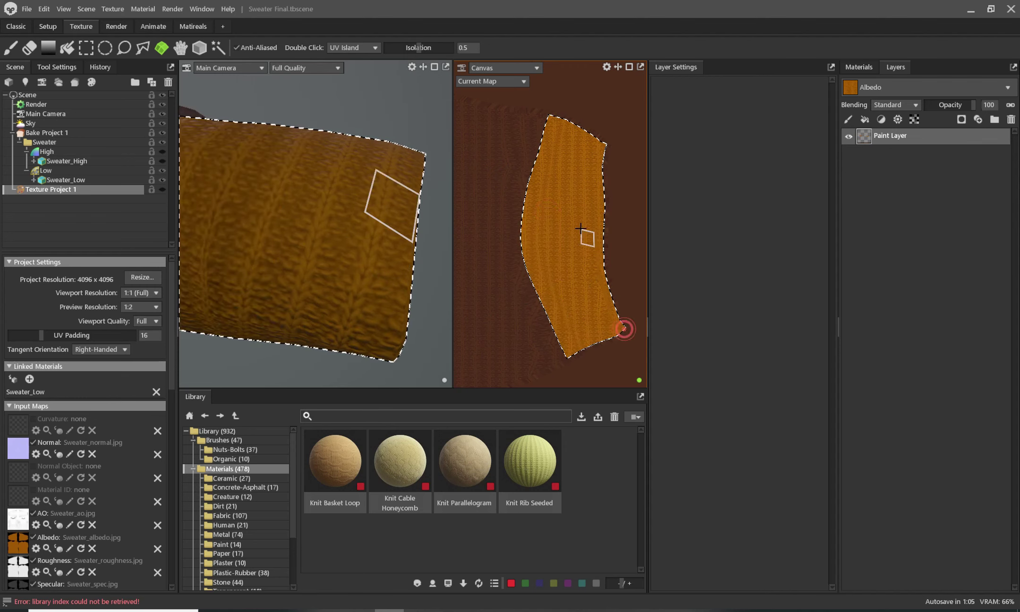
scroll(392, 244, down, 3)
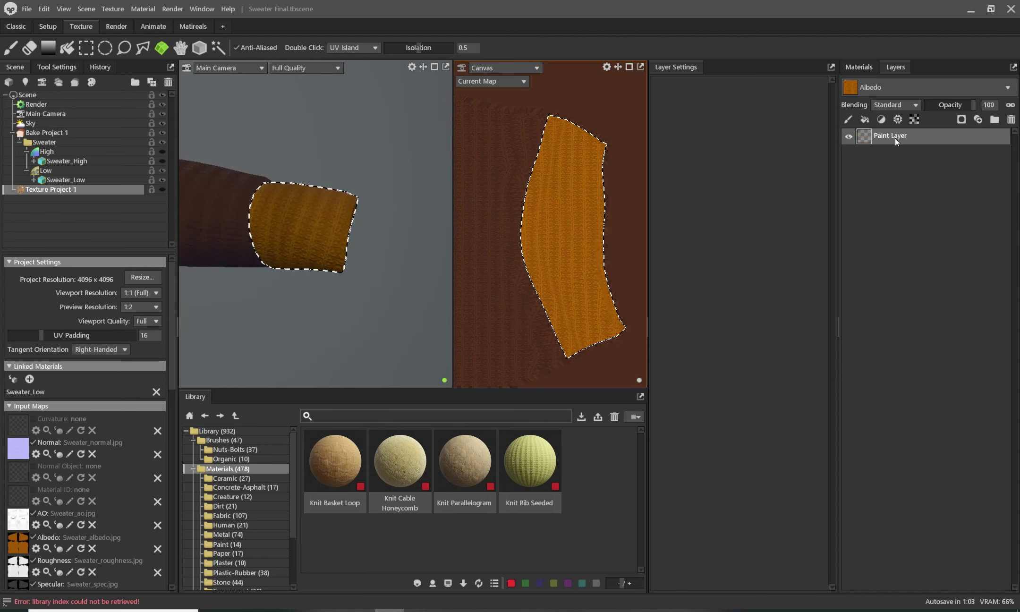
Step: Switch to the Paint Brush and set the Knit Rib Seeded projection rotation to 90°
click(10, 48)
click(10, 49)
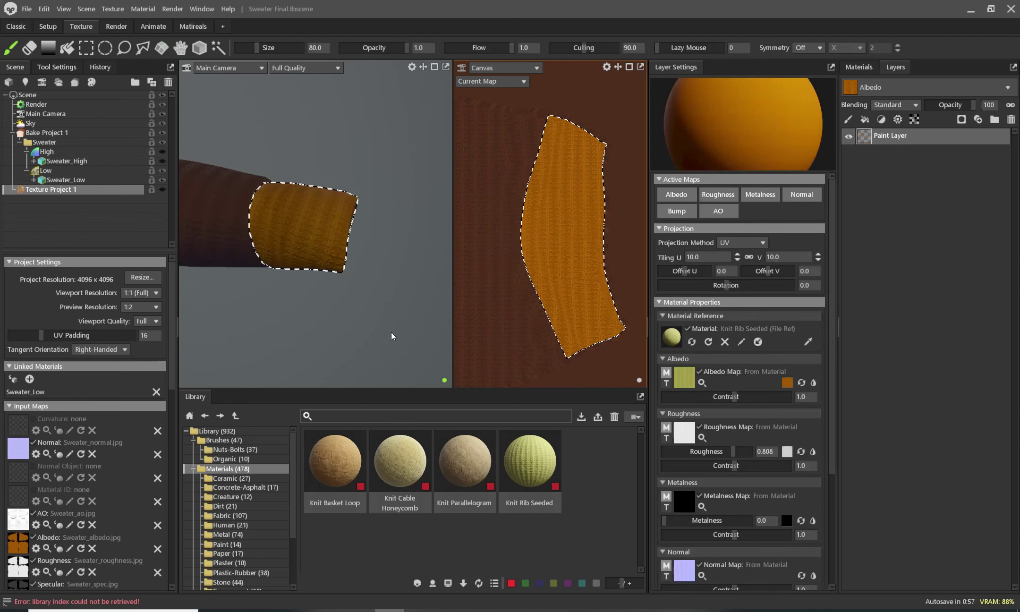
scroll(296, 212, up, 1)
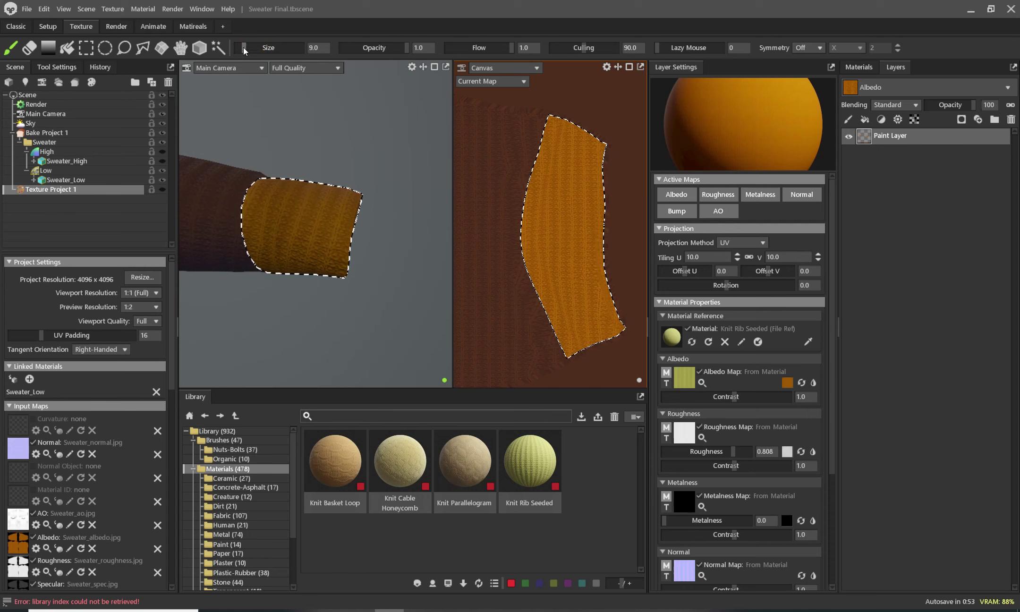
scroll(285, 216, up, 3)
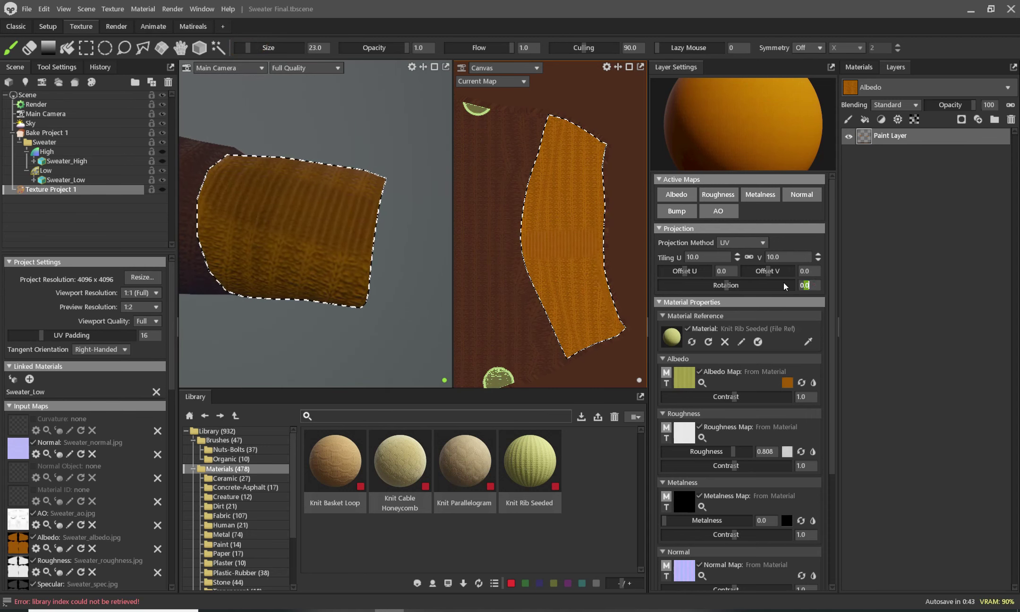
text(90)
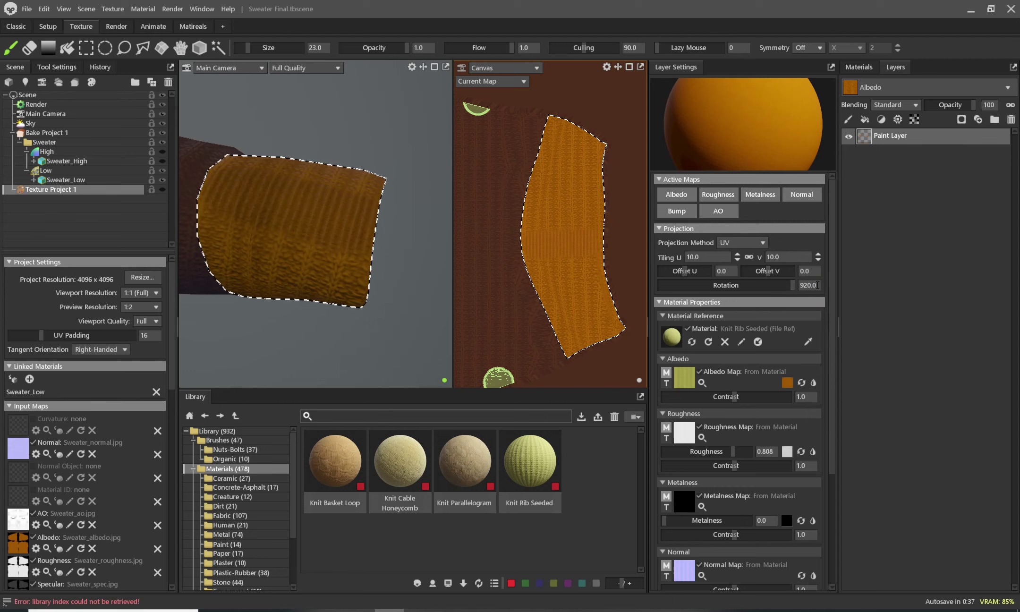
text(90)
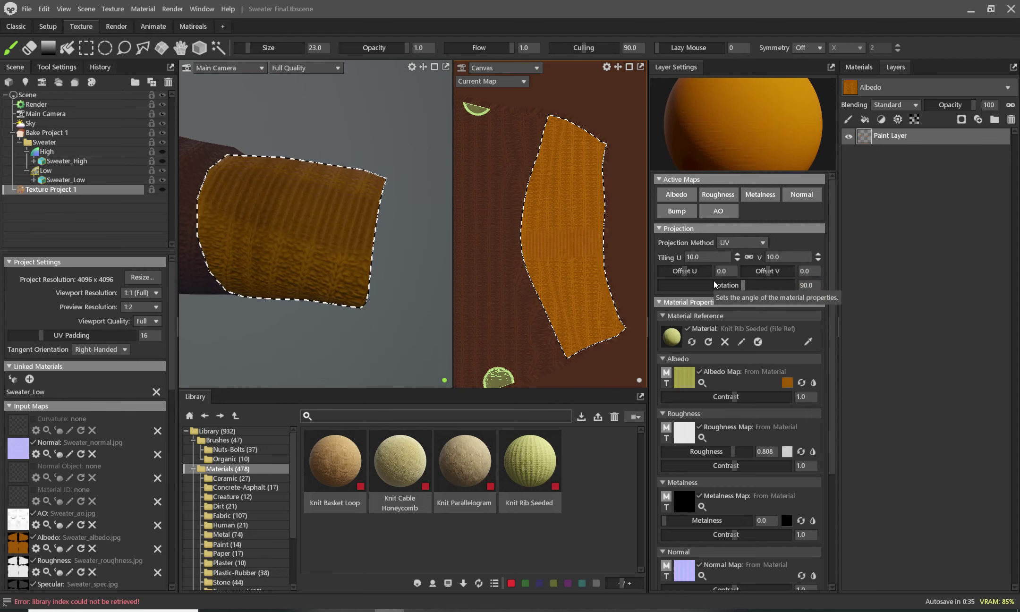
key(Return)
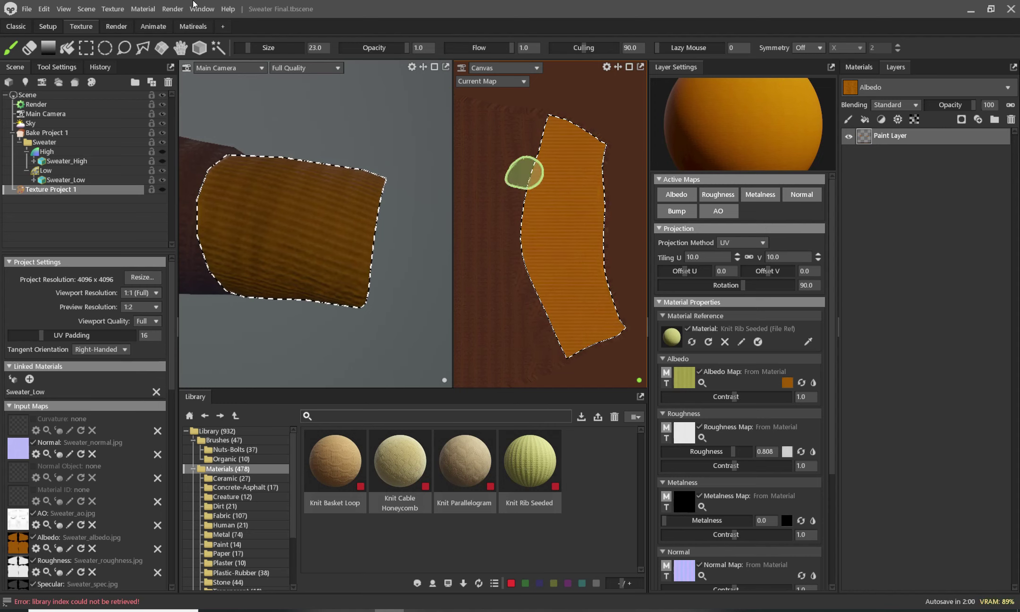
Step: Enlarge the brush to size 61 and paint knit material over the sleeve island and cuff
drag(249, 50, 254, 48)
drag(597, 296, 574, 313)
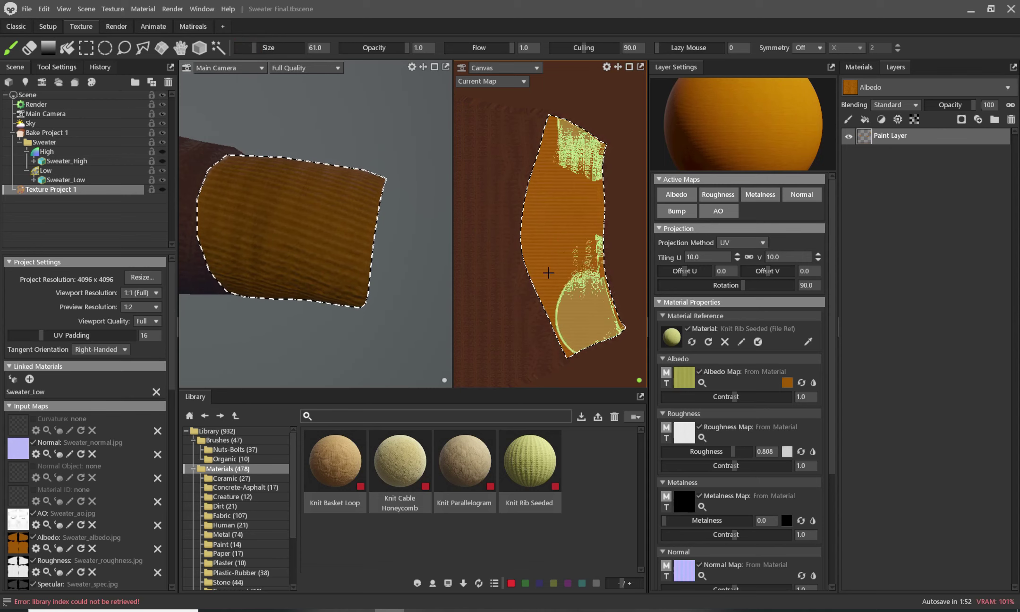
scroll(352, 221, down, 5)
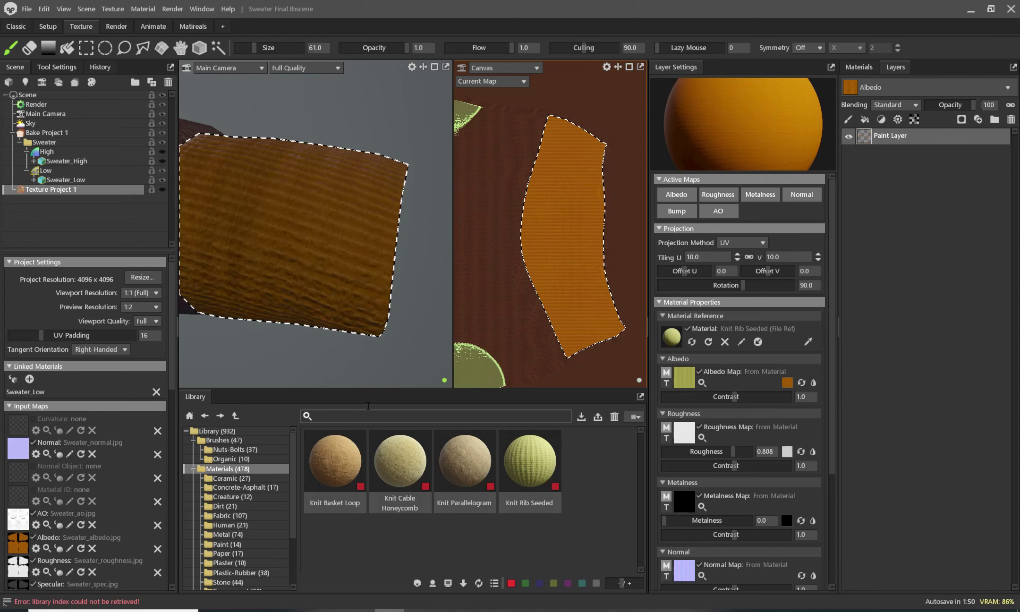
middle_drag(376, 289, 329, 186)
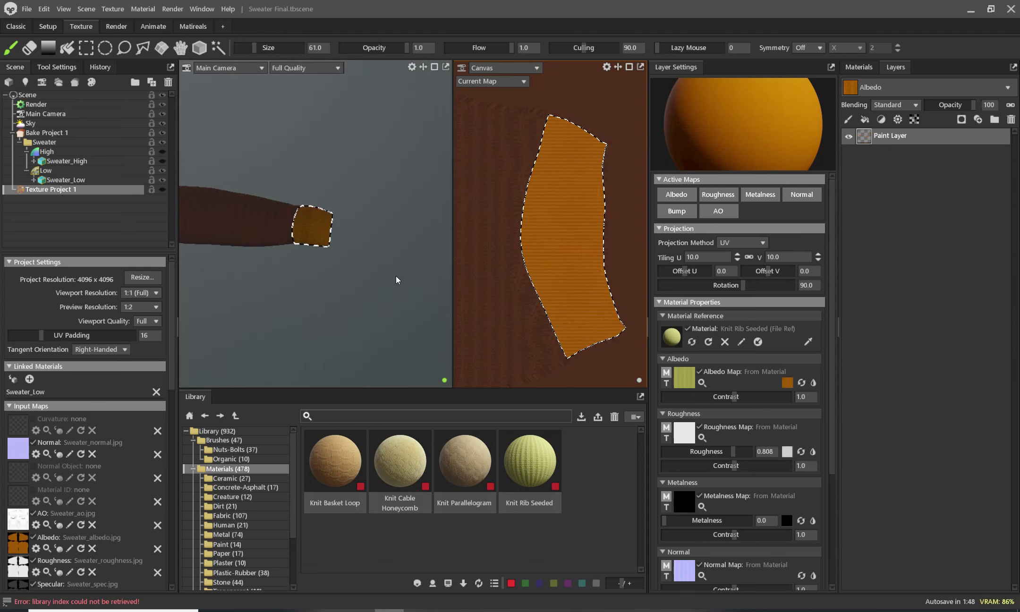
scroll(330, 186, up, 5)
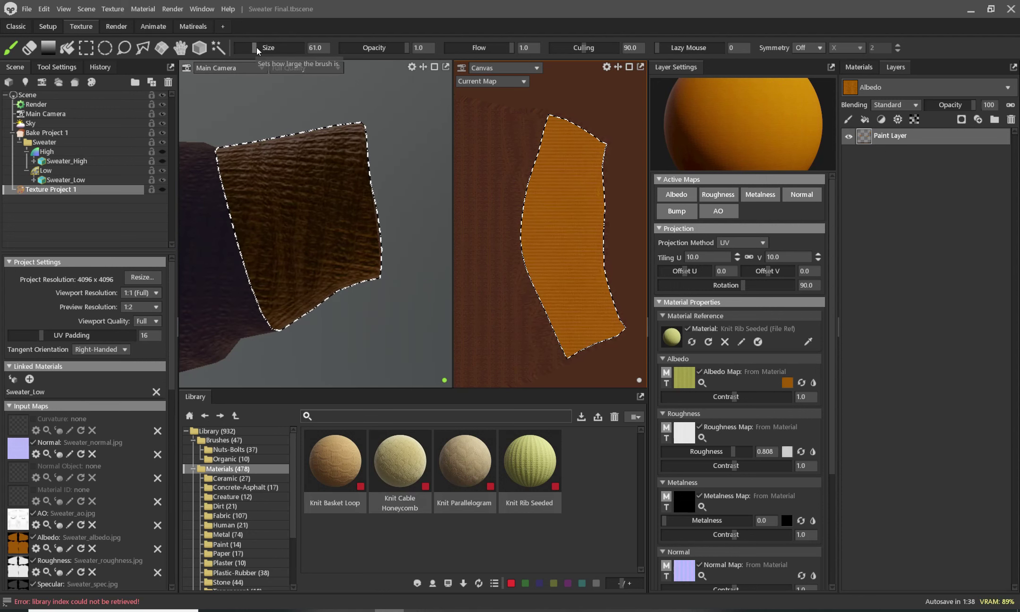
mouse_move(330, 235)
middle_down()
mouse_move(331, 182)
mouse_move(409, 284)
mouse_move(353, 228)
middle_up()
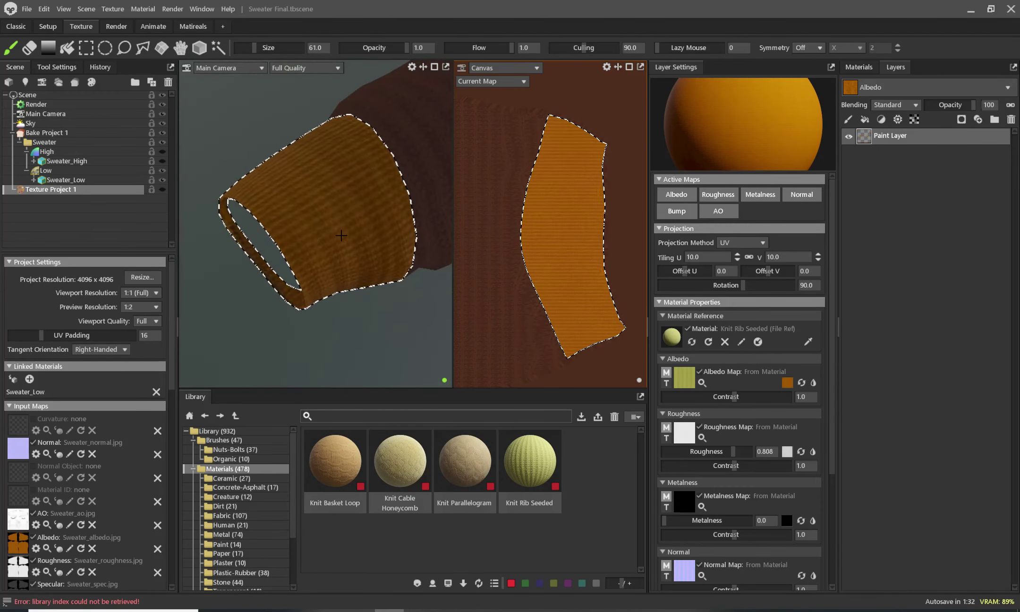
scroll(333, 208, up, 5)
scroll(338, 232, down, 5)
mouse_move(338, 232)
middle_down()
mouse_move(387, 262)
mouse_move(491, 142)
mouse_move(414, 211)
middle_up()
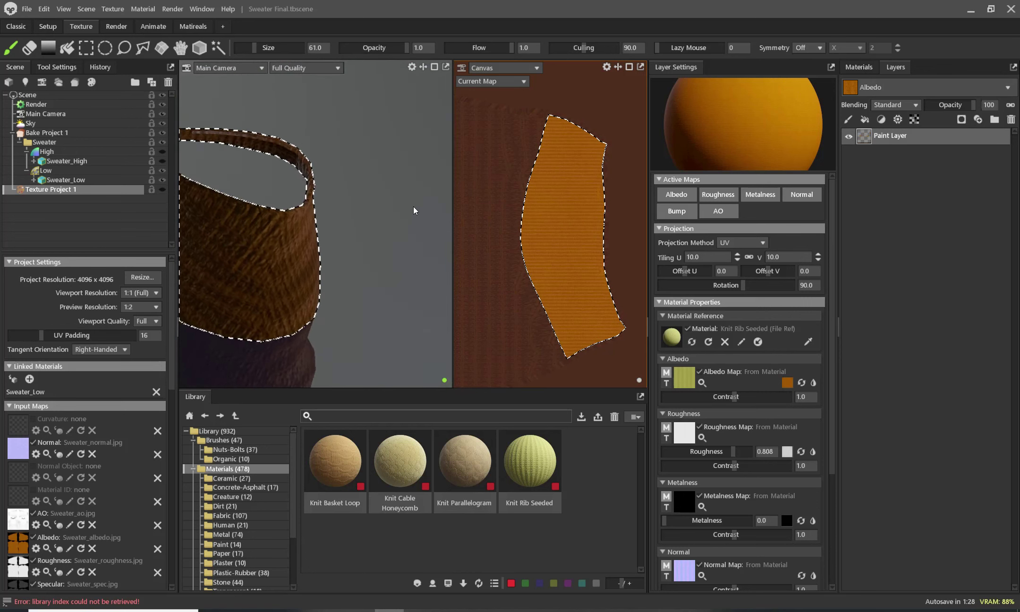
mouse_move(414, 212)
mouse_down()
mouse_move(351, 214)
mouse_move(378, 214)
mouse_up()
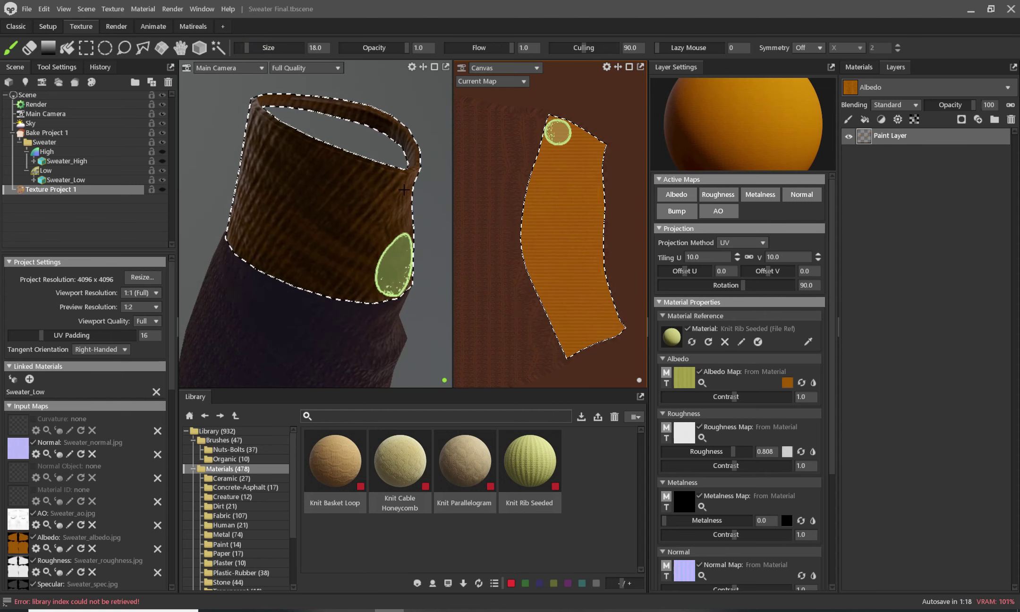
Step: Centre the sleeve island, paint knit along its top, then orbit back to a full view
scroll(405, 220, up, 5)
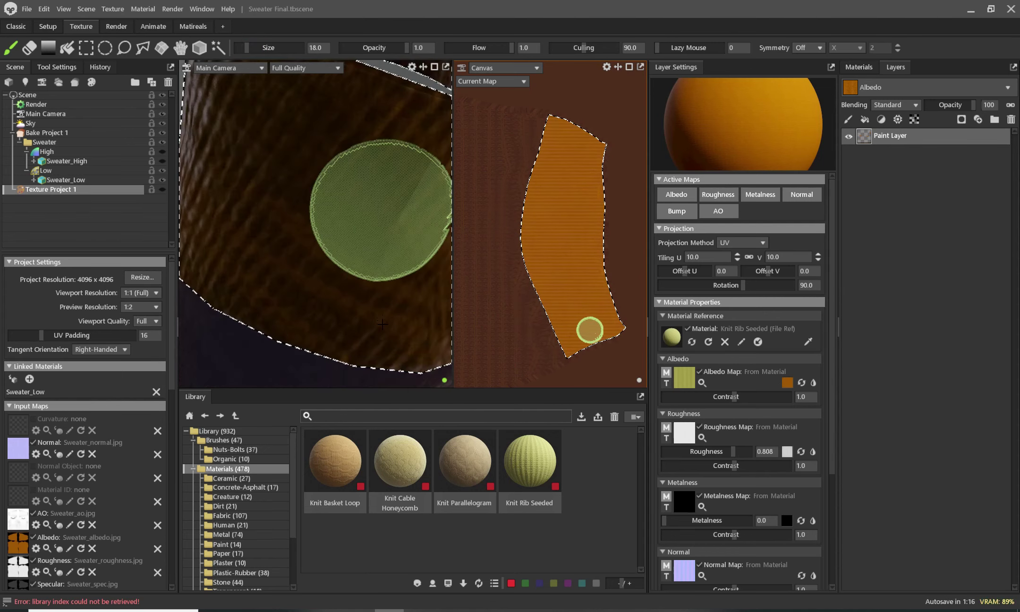
scroll(383, 133, down, 5)
middle_drag(403, 267, 342, 335)
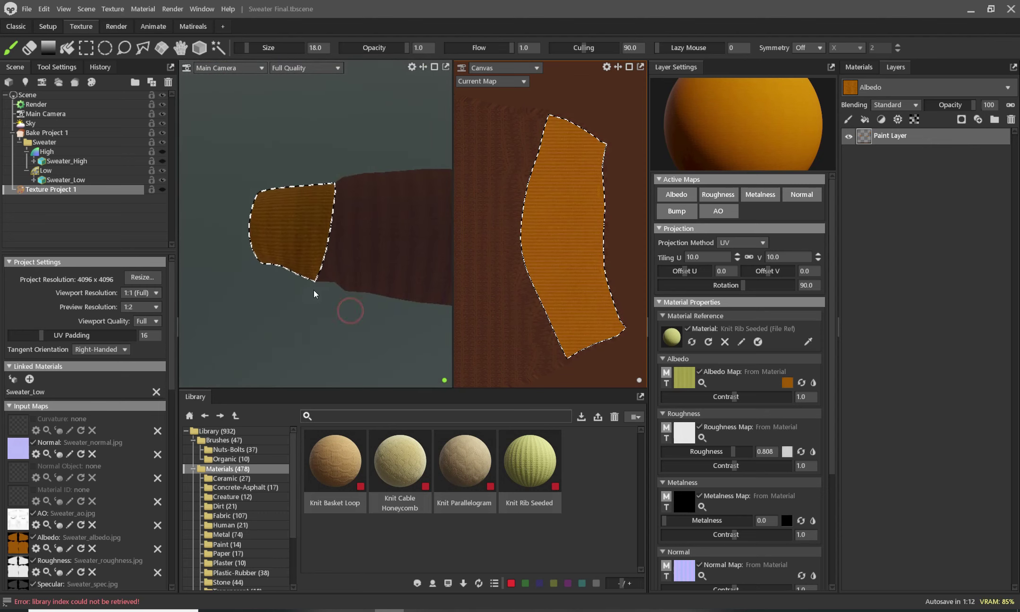
scroll(291, 215, up, 3)
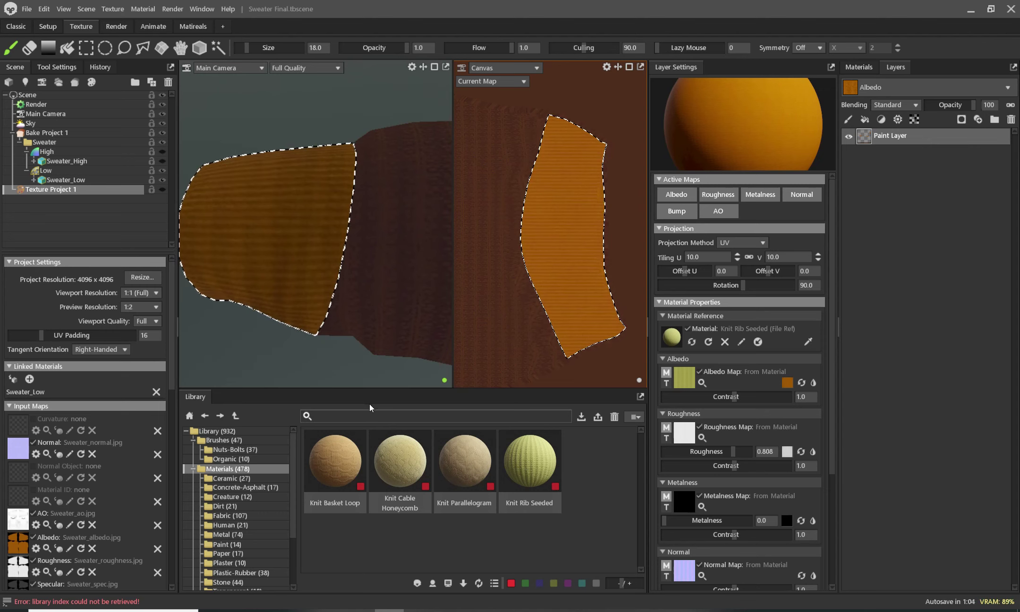
scroll(392, 142, down, 5)
middle_drag(392, 142, 323, 260)
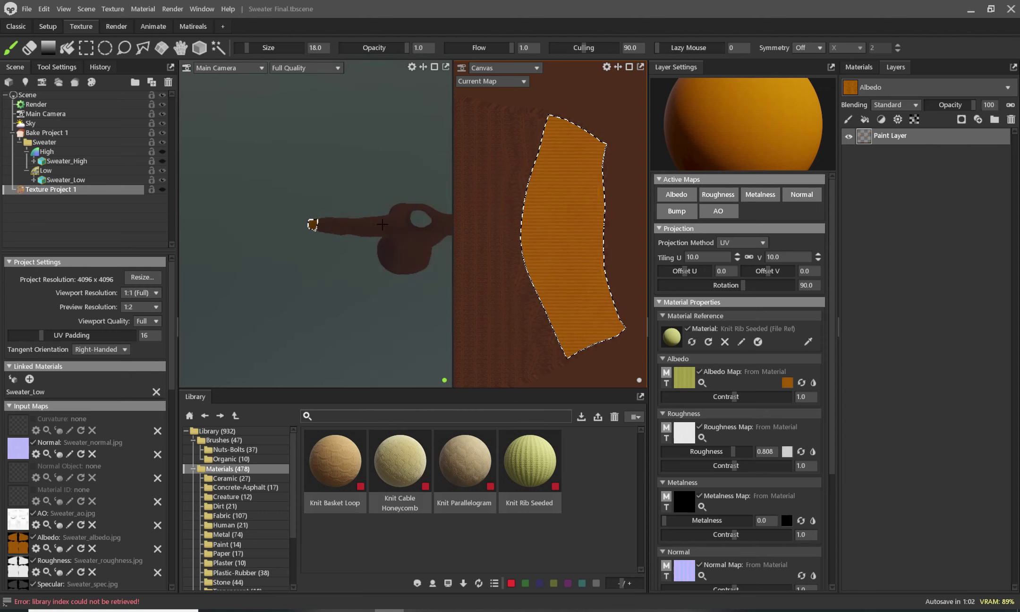
scroll(340, 302, up, 5)
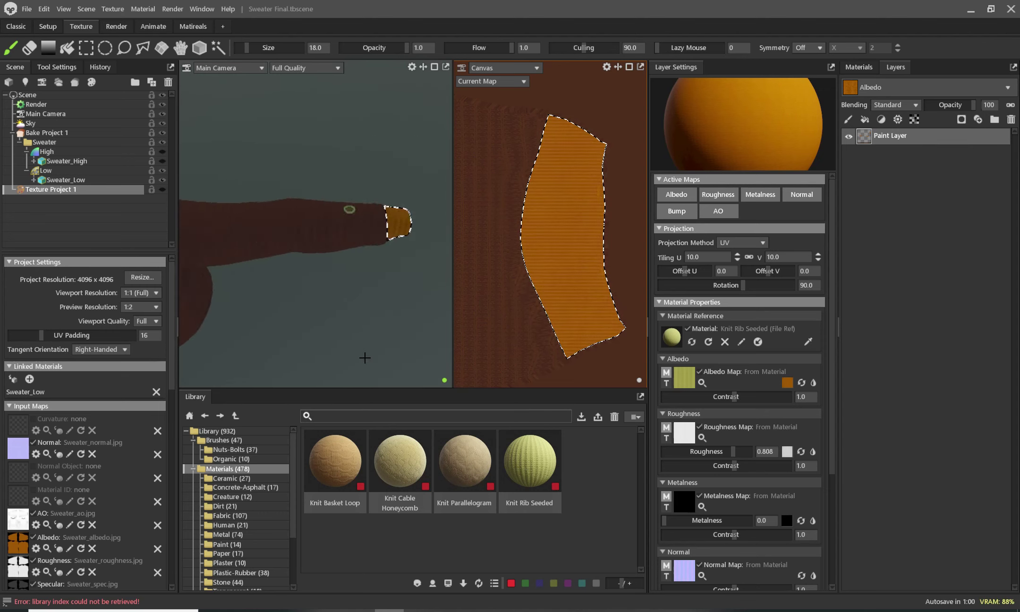
scroll(565, 278, down, 3)
scroll(516, 294, down, 2)
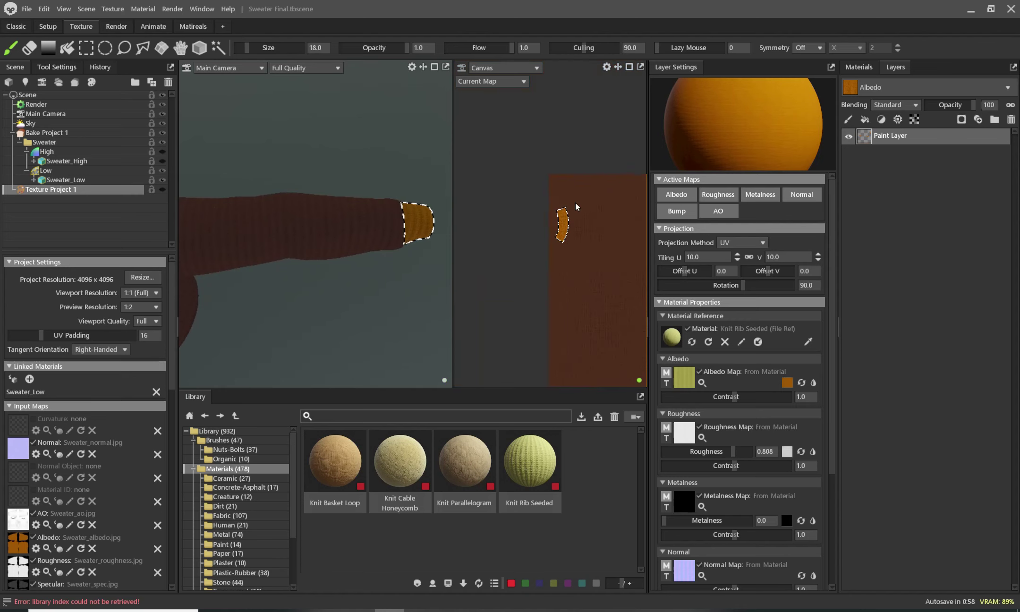
scroll(577, 207, up, 5)
scroll(401, 240, up, 5)
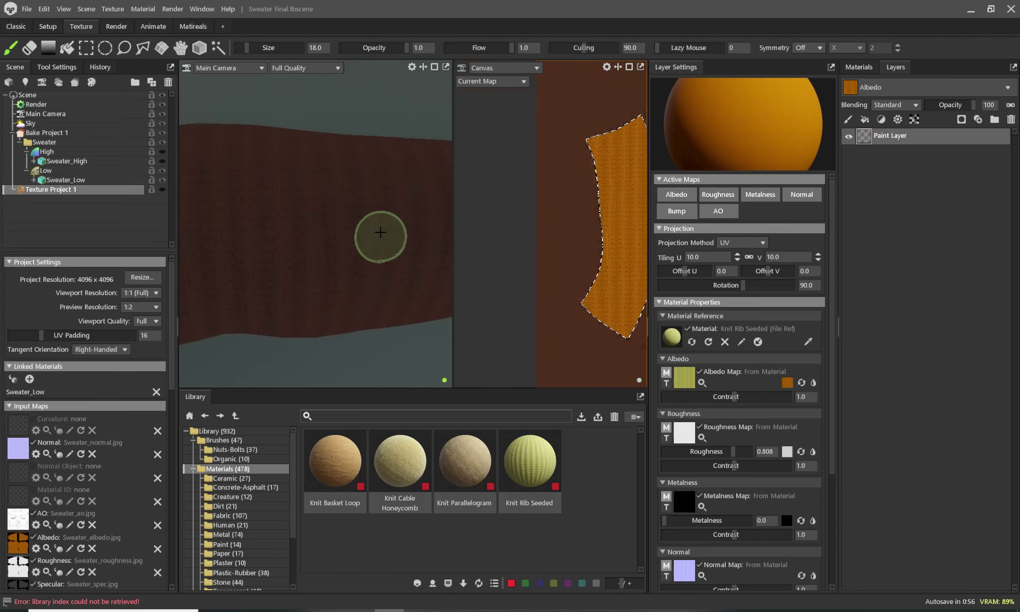
middle_drag(376, 234, 273, 228)
middle_drag(623, 229, 541, 221)
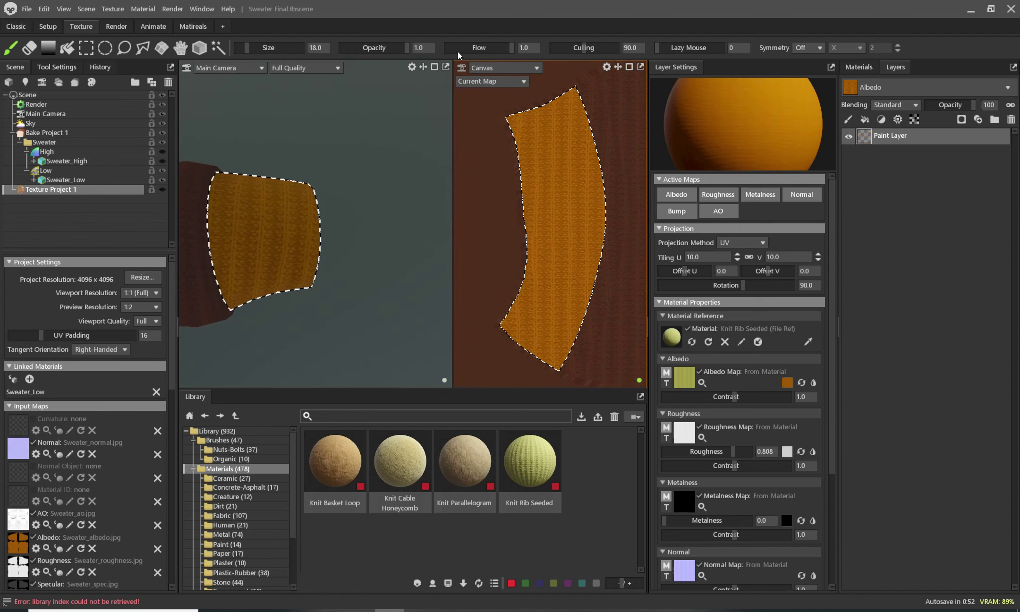
drag(583, 130, 567, 104)
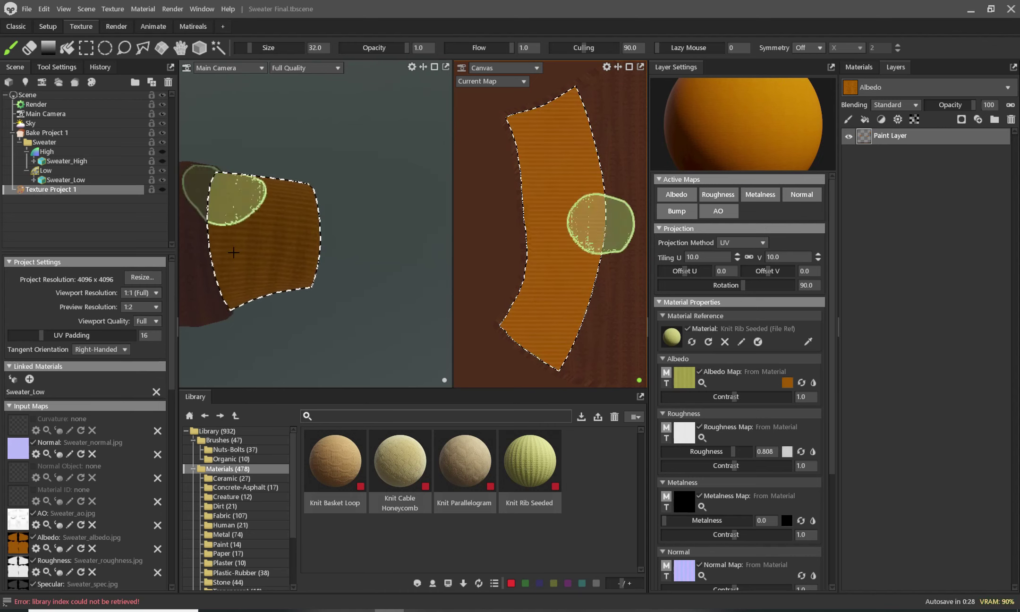
mouse_move(233, 252)
middle_down()
mouse_move(383, 280)
mouse_move(353, 173)
mouse_move(351, 235)
mouse_move(205, 141)
middle_up()
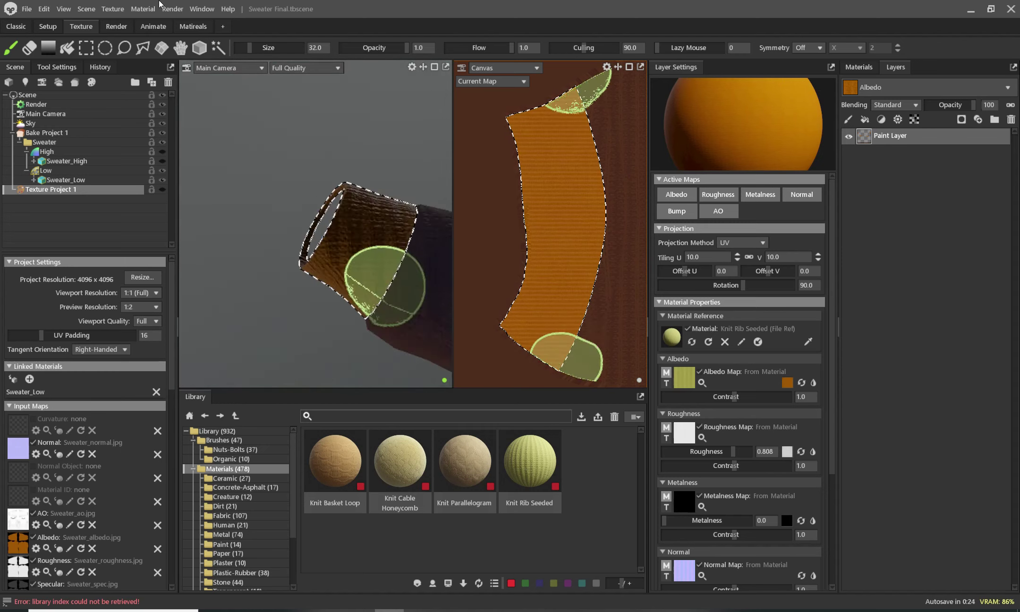
mouse_move(337, 298)
middle_down()
mouse_move(309, 287)
mouse_move(303, 361)
mouse_move(348, 235)
mouse_move(325, 256)
mouse_move(346, 312)
middle_up()
scroll(302, 360, down, 5)
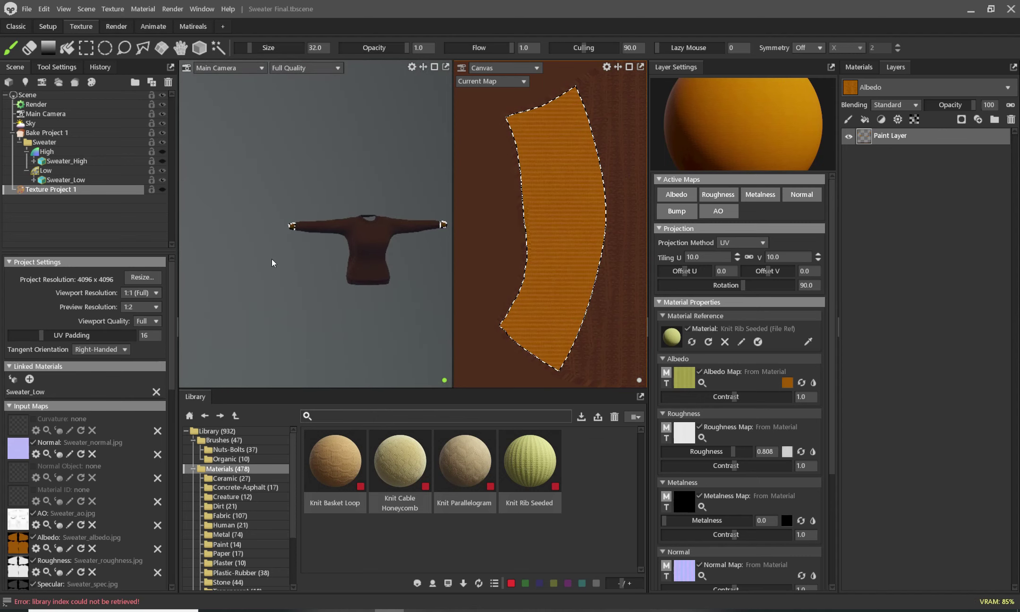
Step: Mesh-fill the whole sweater with orange knit and switch to the single large viewport
click(199, 48)
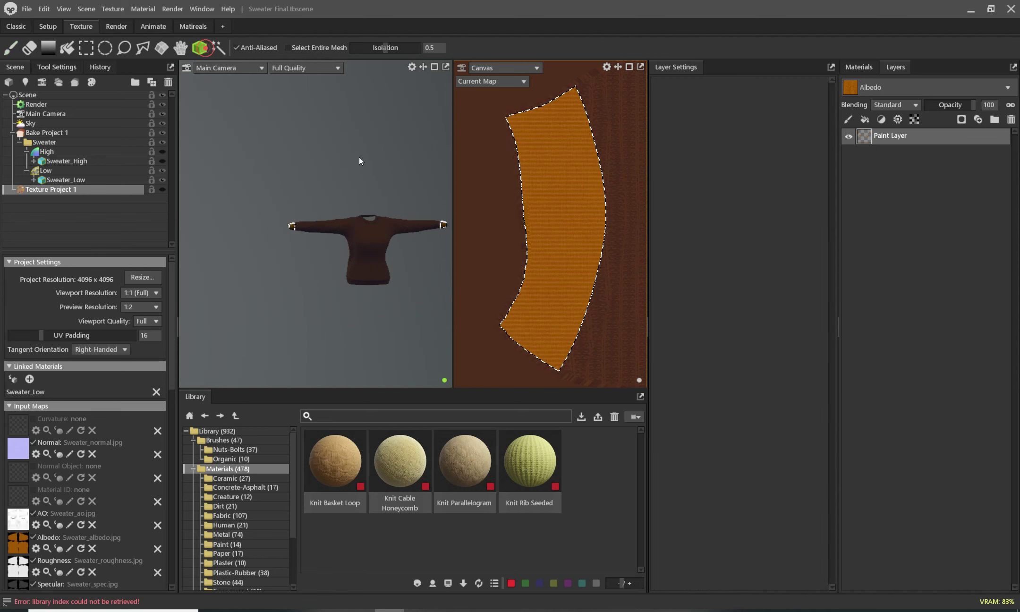
click(359, 166)
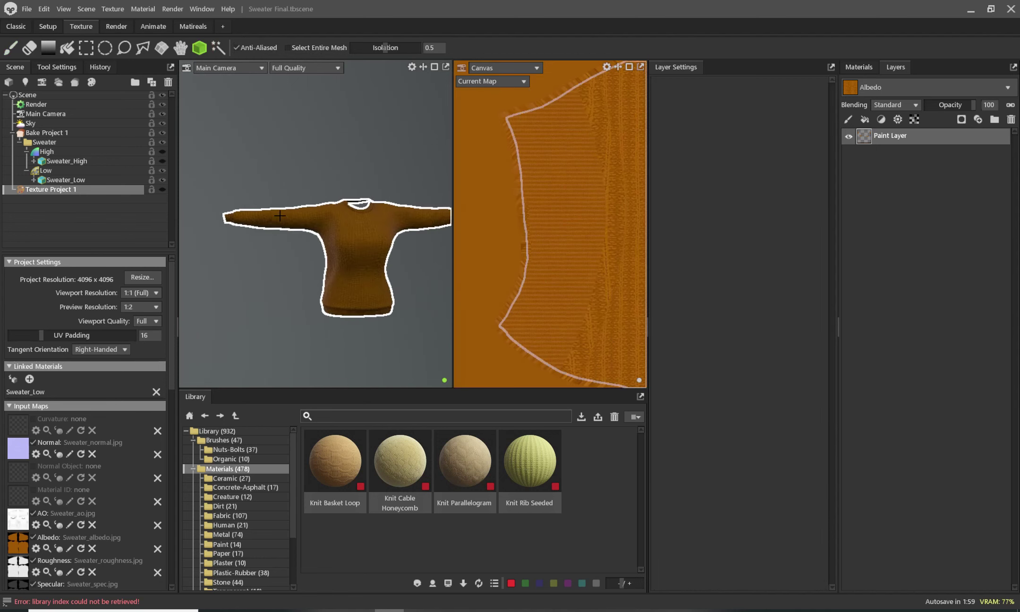
click(16, 27)
scroll(625, 358, up, 3)
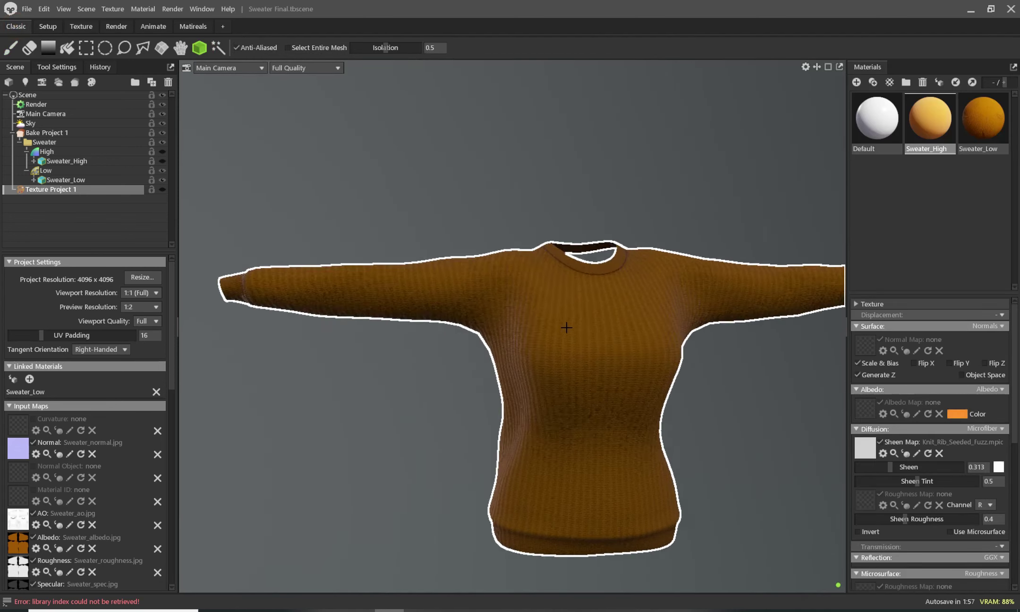
middle_drag(549, 308, 424, 285)
scroll(458, 339, up, 5)
scroll(457, 339, down, 5)
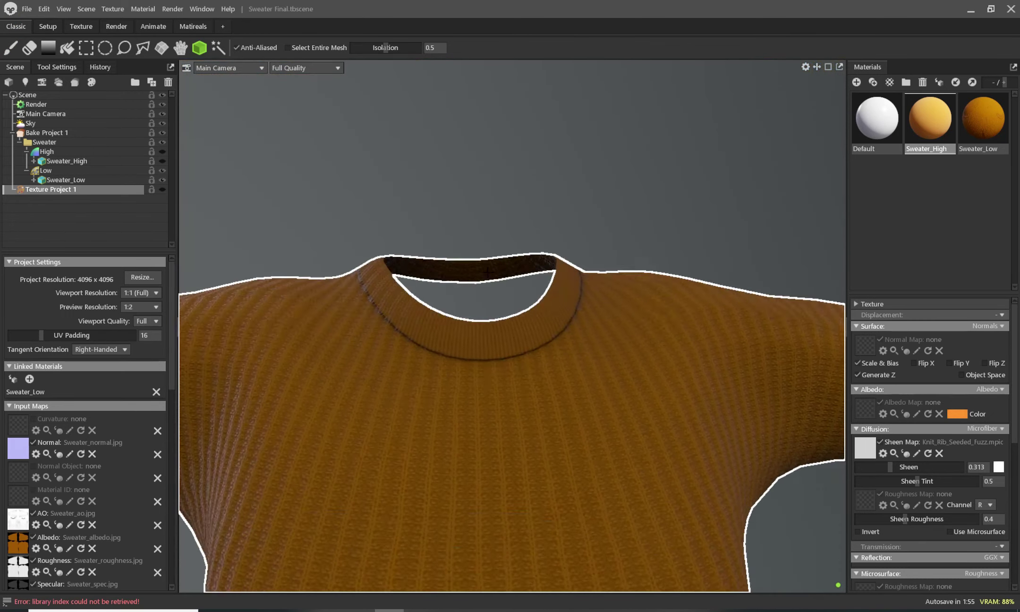
Step: Orbit and zoom around the neckline and whole sweater to inspect the knit
mouse_move(520, 265)
middle_down()
mouse_move(529, 302)
mouse_move(405, 312)
mouse_move(519, 296)
mouse_move(412, 255)
mouse_move(503, 267)
mouse_move(478, 312)
mouse_move(353, 357)
mouse_move(714, 335)
mouse_move(514, 306)
mouse_move(674, 359)
mouse_move(735, 326)
mouse_move(615, 307)
mouse_move(547, 343)
mouse_move(547, 332)
mouse_move(626, 283)
mouse_move(668, 298)
mouse_move(489, 362)
mouse_move(467, 393)
mouse_move(462, 375)
mouse_move(726, 374)
mouse_move(548, 430)
mouse_move(533, 382)
mouse_move(683, 394)
mouse_move(626, 404)
middle_up()
scroll(529, 302, up, 2)
scroll(472, 385, up, 3)
scroll(726, 375, down, 5)
scroll(547, 430, up, 5)
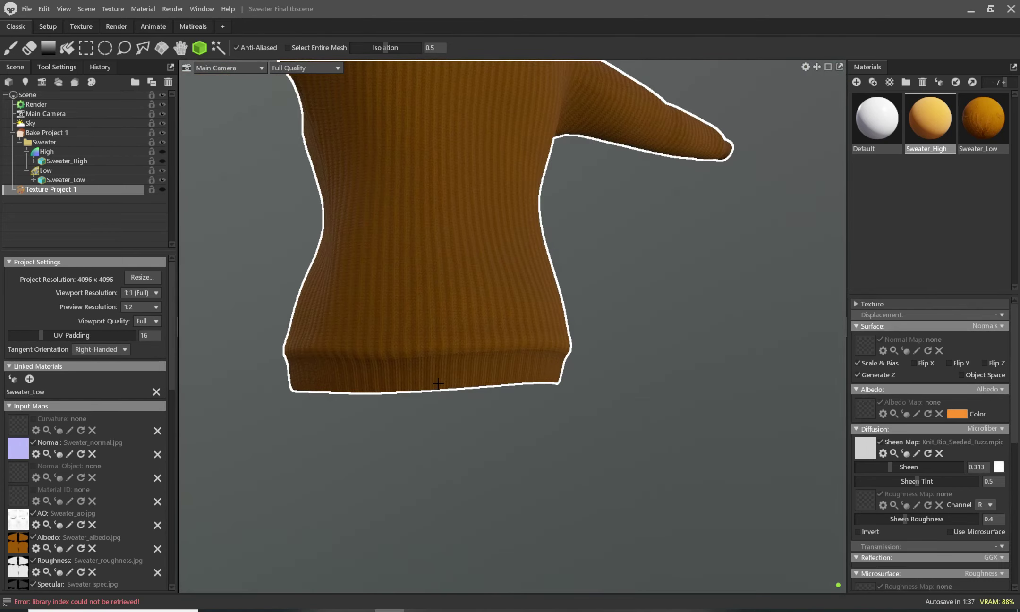
scroll(626, 404, up, 3)
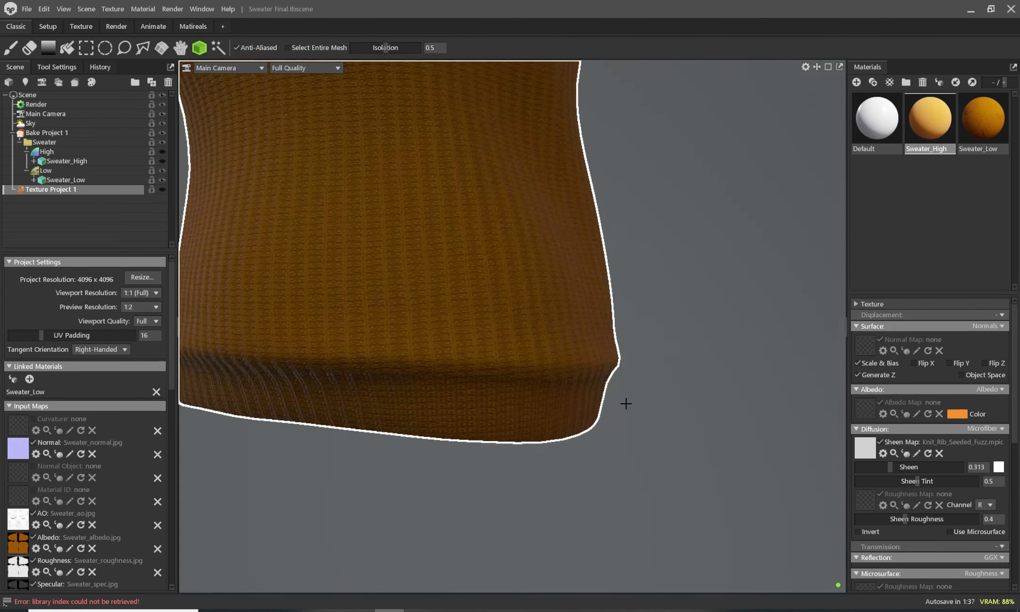
scroll(547, 262, down, 5)
scroll(617, 358, up, 1)
scroll(618, 358, up, 2)
scroll(596, 344, up, 2)
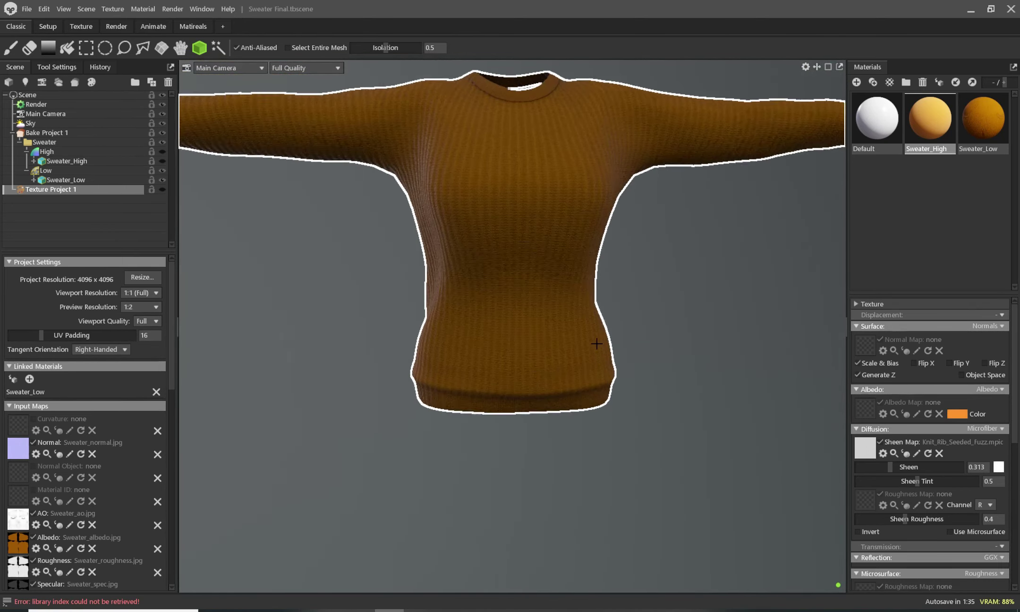
scroll(597, 343, down, 3)
middle_drag(614, 351, 625, 354)
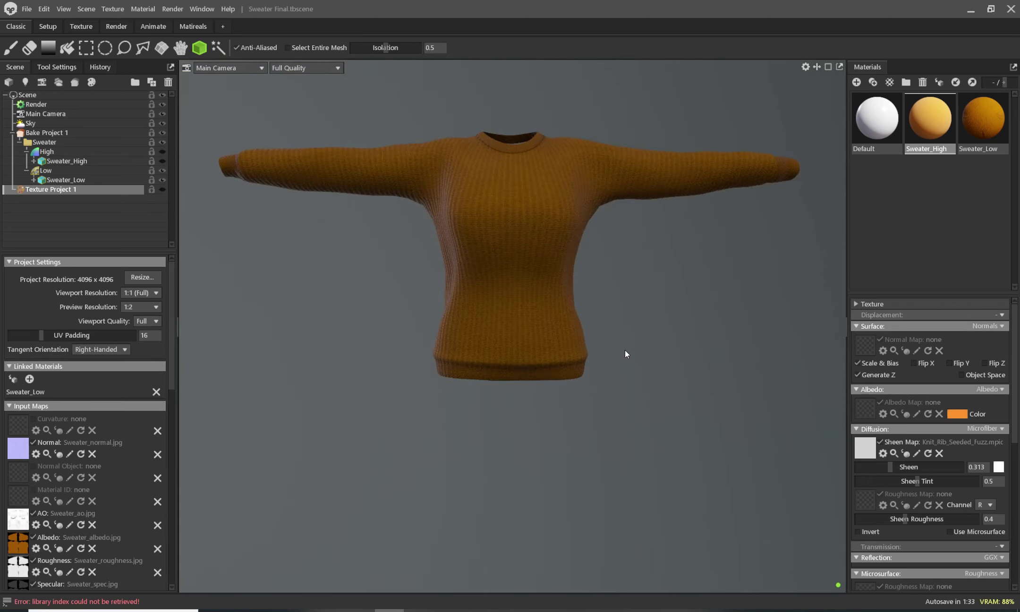
mouse_move(625, 354)
mouse_down()
mouse_move(615, 363)
mouse_move(622, 402)
mouse_move(615, 387)
mouse_up()
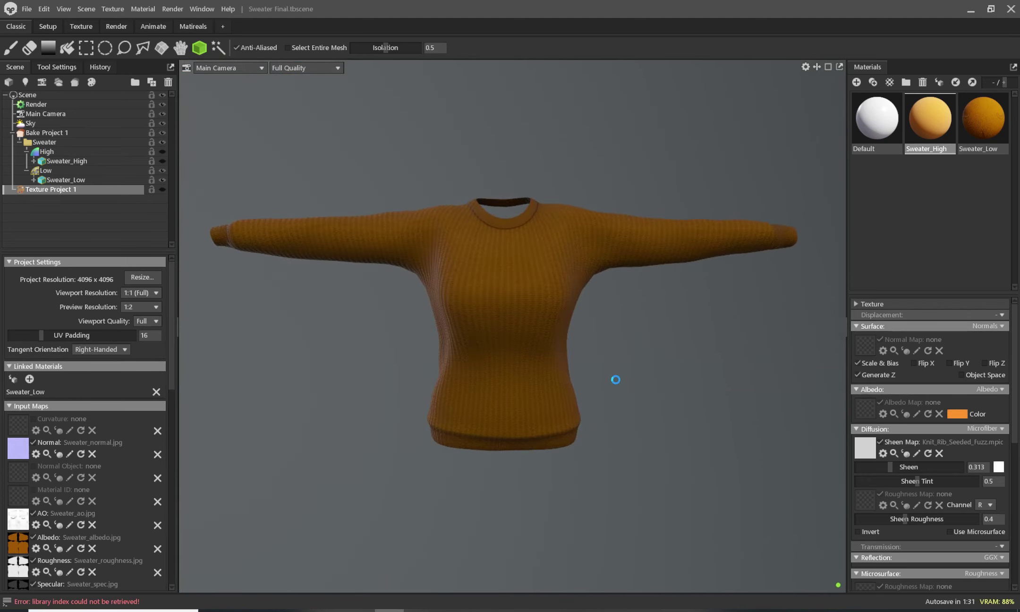
Step: Save the scene as Sweater Final Backup, replacing the existing file
click(26, 8)
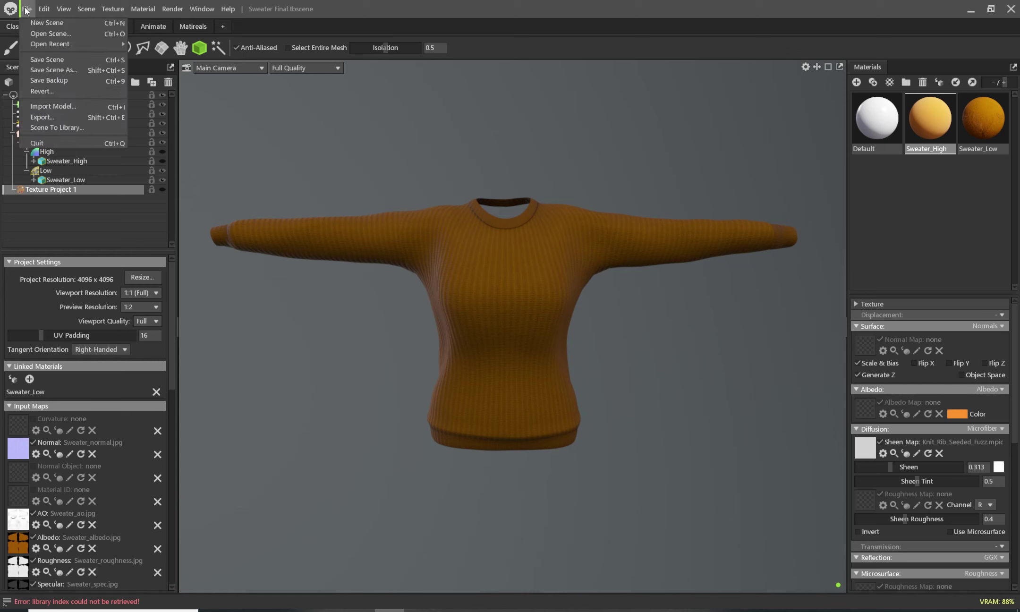
click(48, 74)
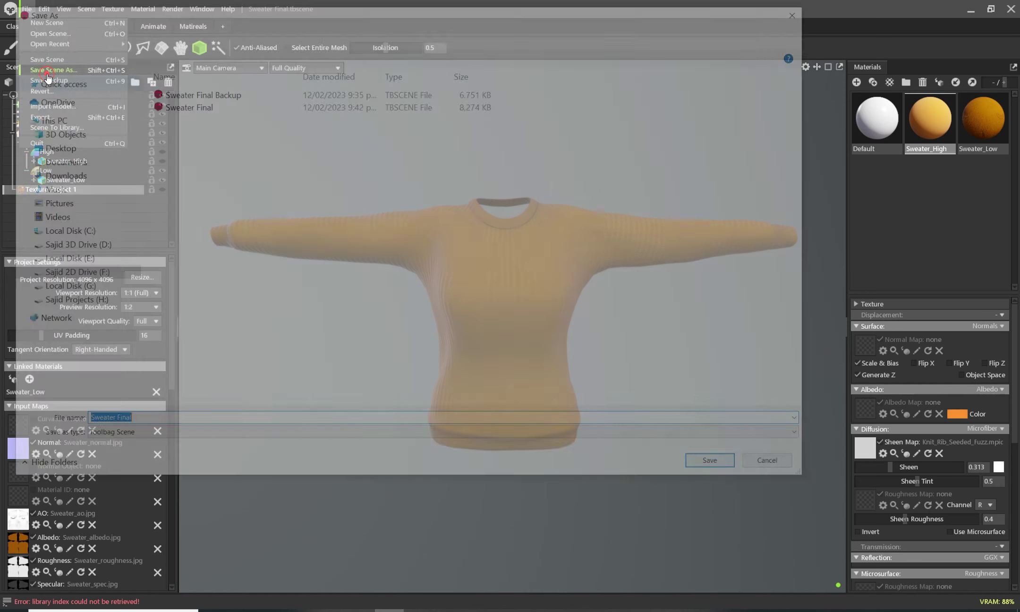
double_click(197, 91)
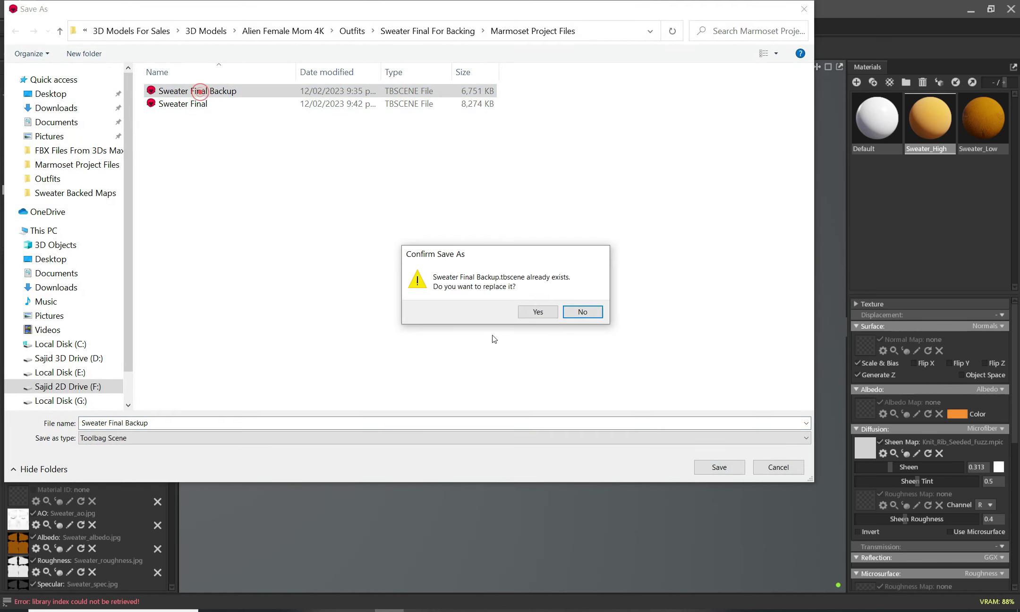
click(541, 308)
Step: Set ray-tracing bounces to 3 and denoising to Off in the Render settings
click(41, 104)
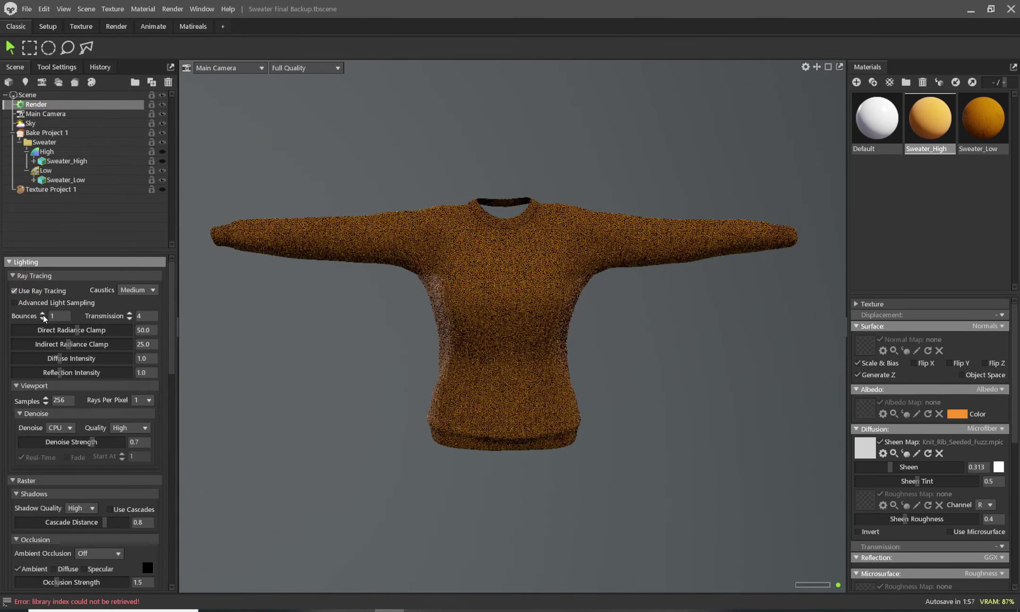
click(43, 318)
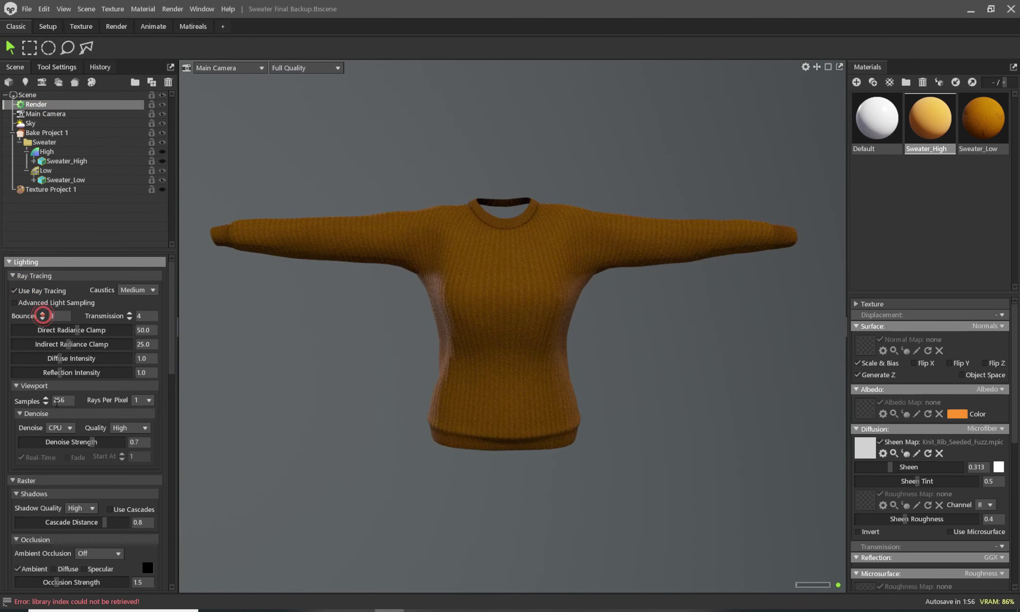
click(59, 427)
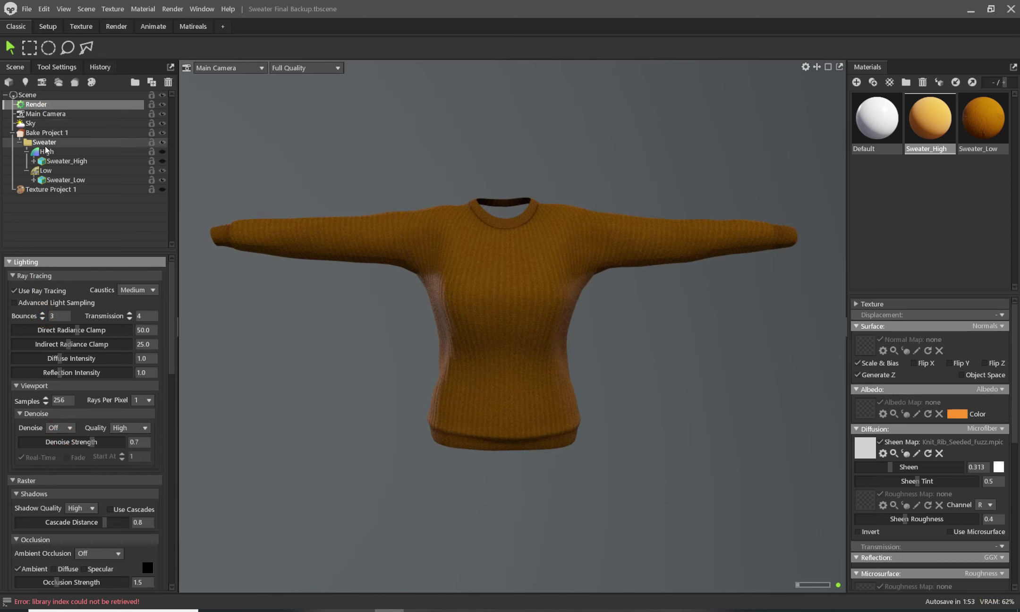
click(44, 125)
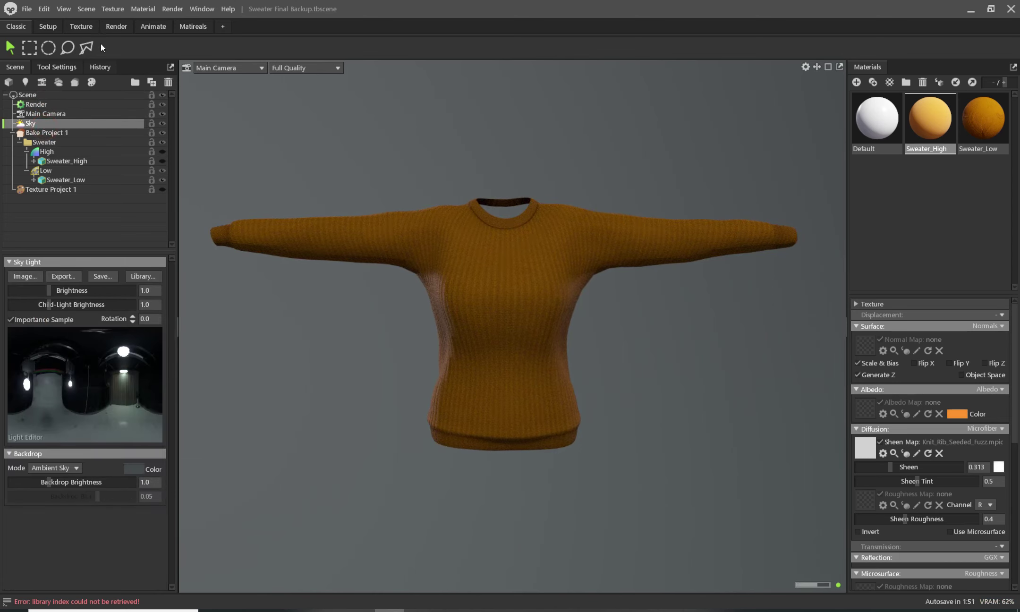
Step: Browse the Library's Evening and Interior skies, trying Apartment Japanese and City Hall Entrance
click(85, 29)
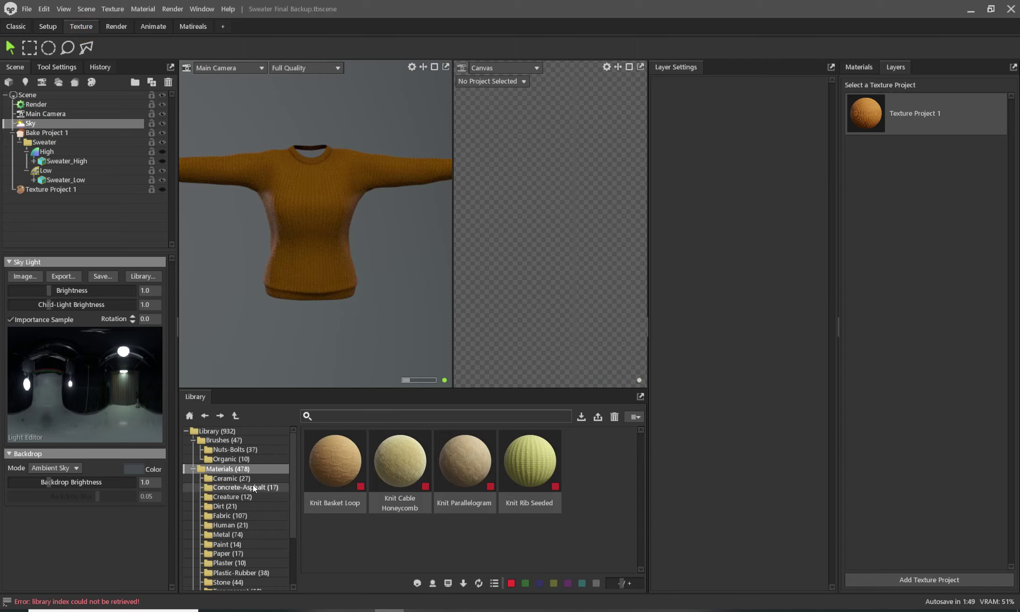
scroll(252, 487, down, 3)
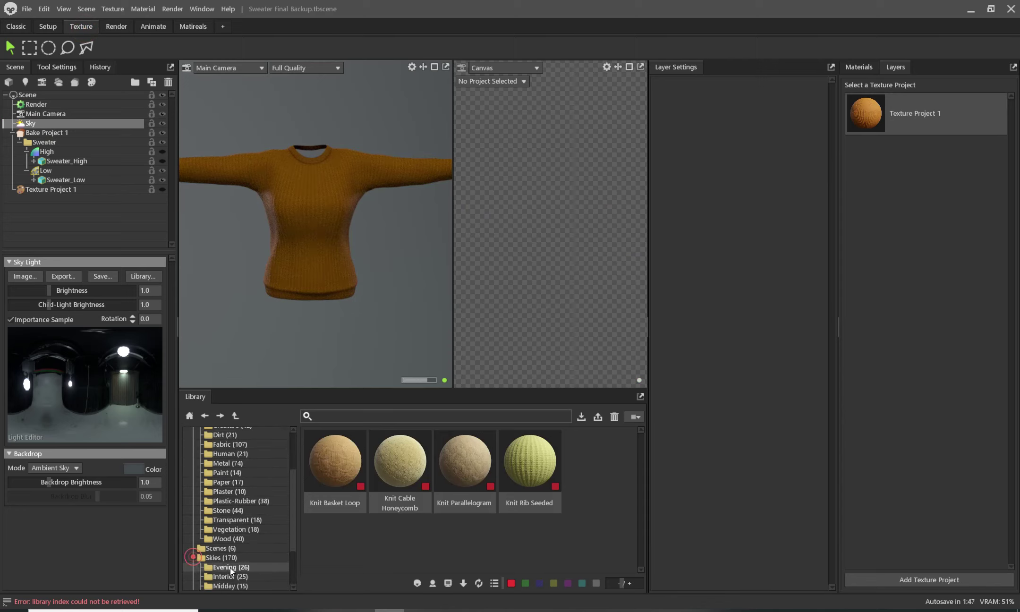
click(231, 568)
scroll(243, 535, down, 3)
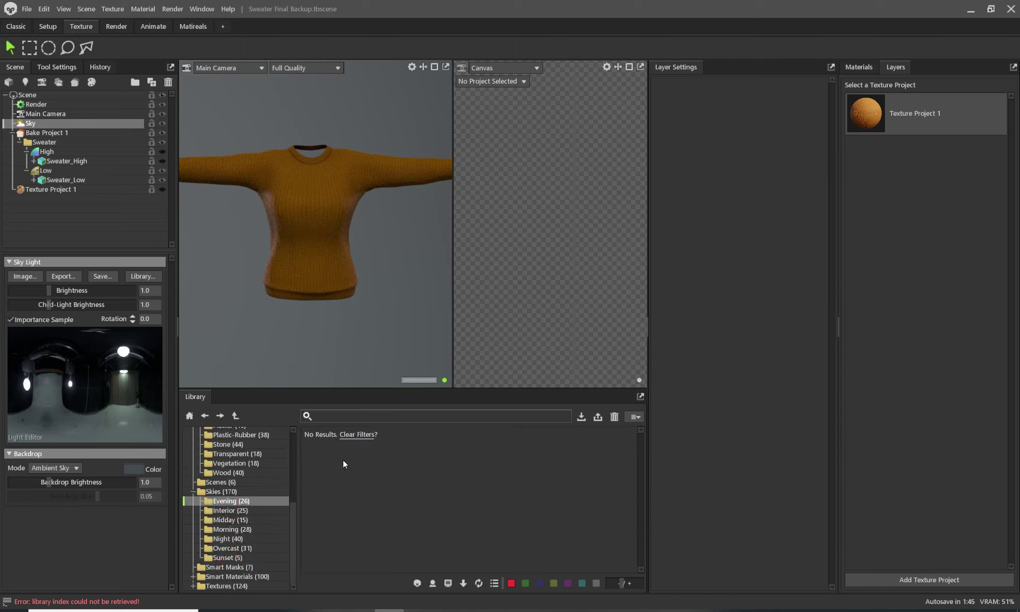
click(241, 510)
click(511, 583)
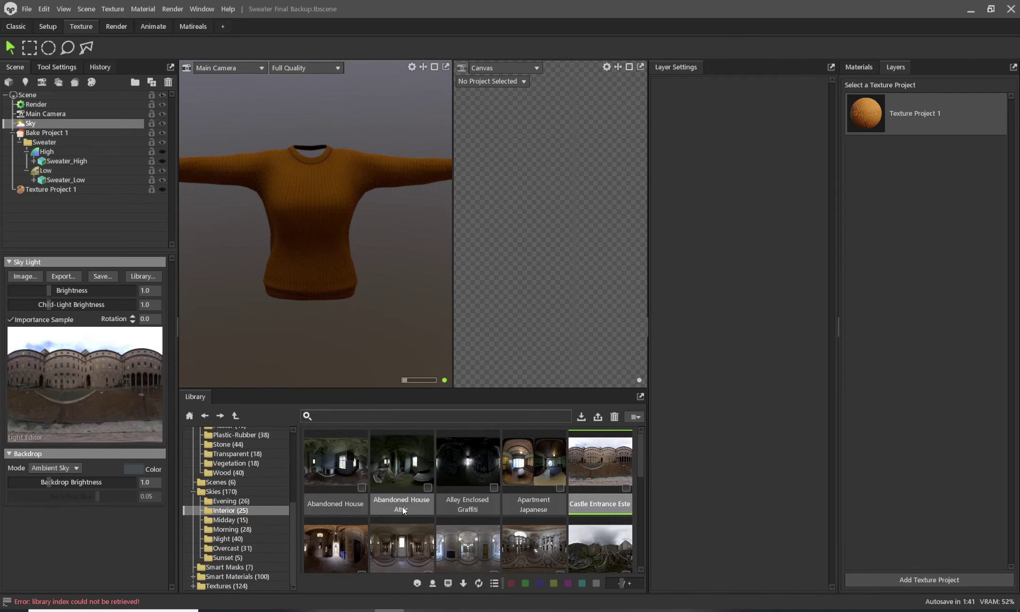
click(337, 452)
click(517, 462)
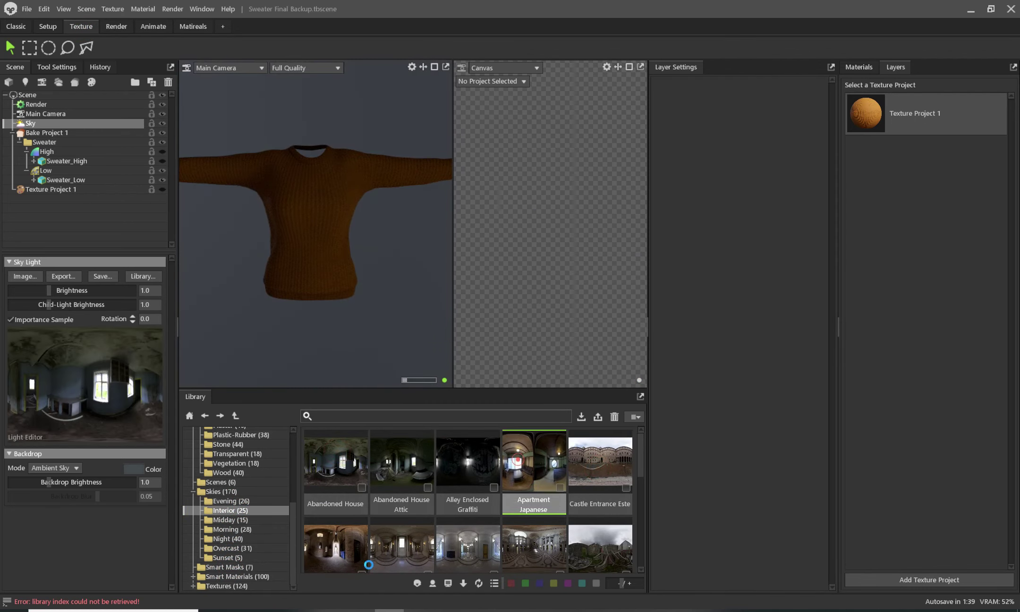
click(415, 547)
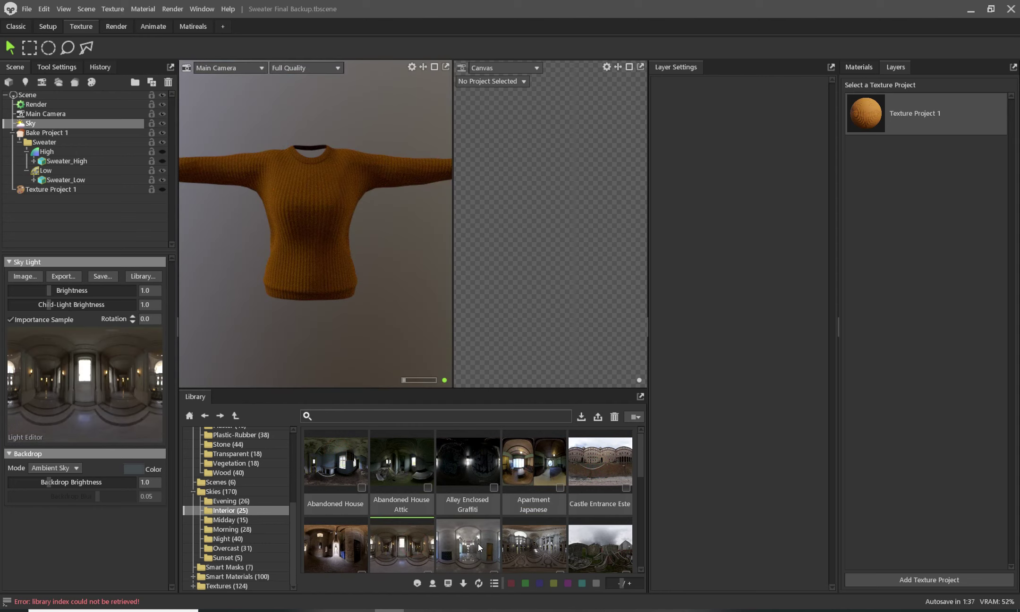
click(479, 545)
click(533, 547)
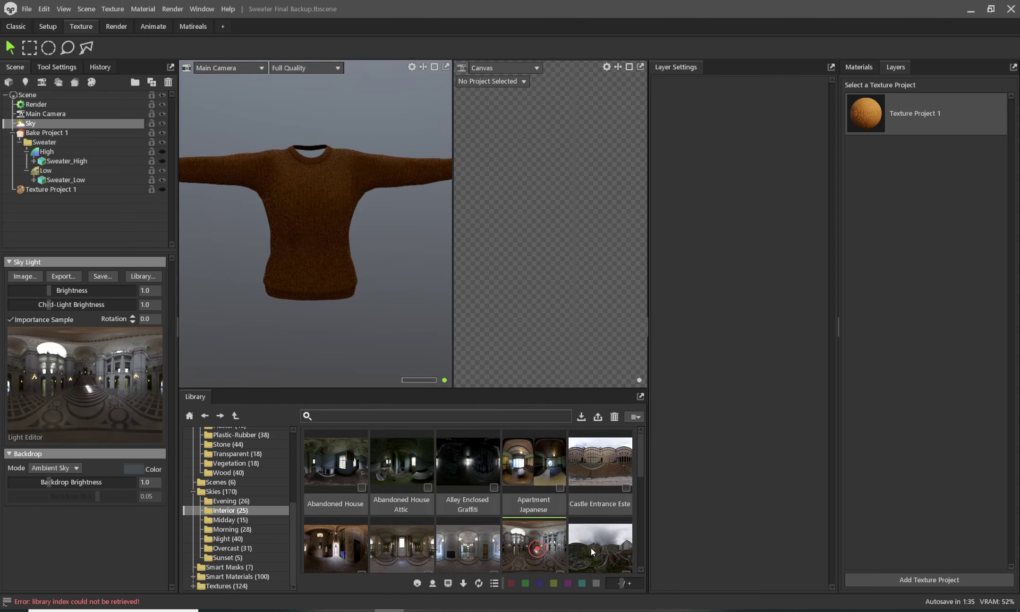
Step: Try the Parking Ramp, Portico Driveway, Shopping Center and Portico Statue Garden skies
scroll(598, 547, down, 1)
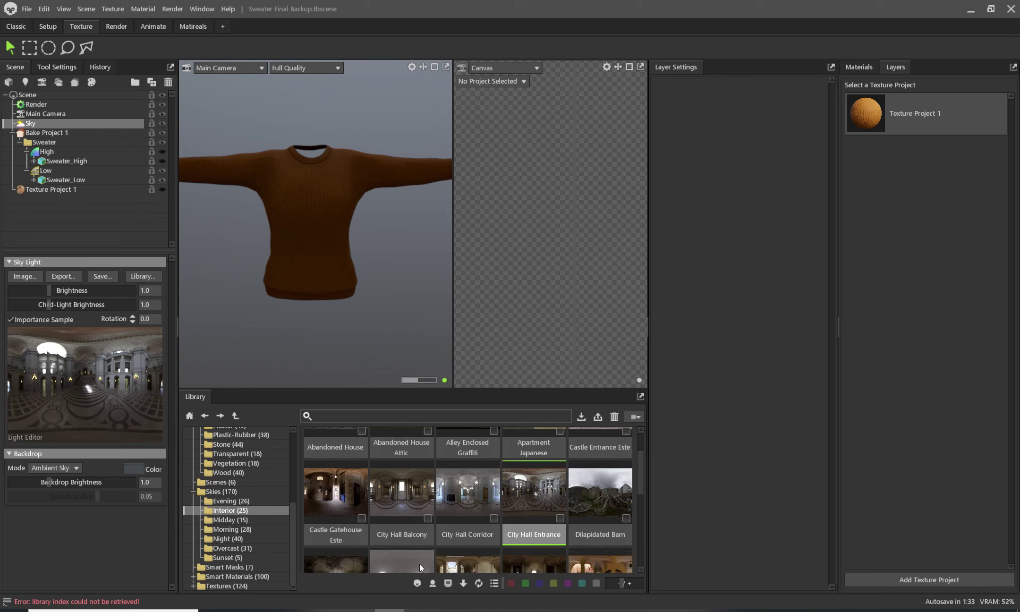
click(419, 563)
scroll(472, 546, down, 2)
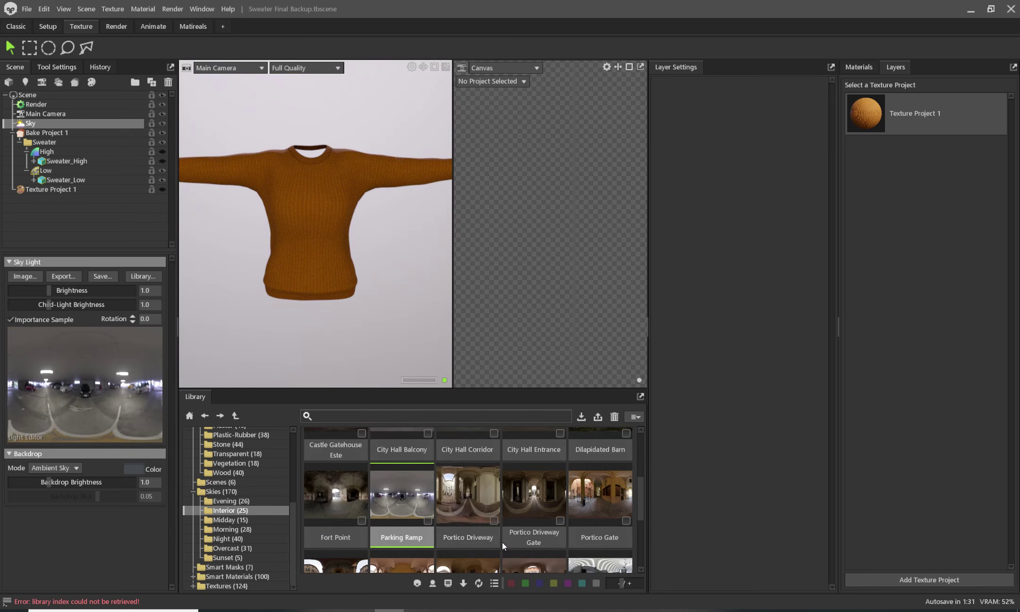
click(466, 494)
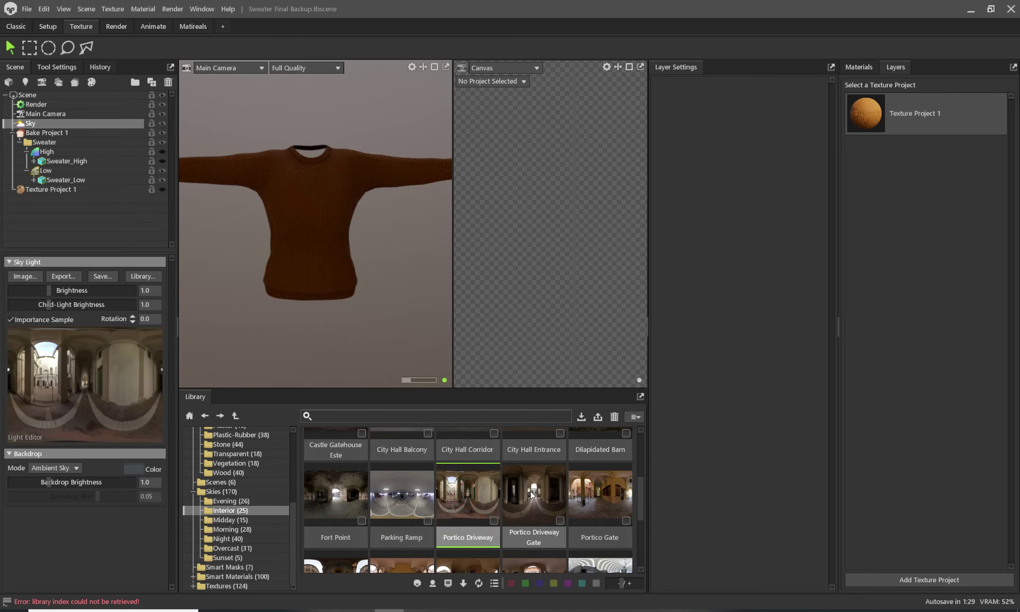
click(532, 495)
click(609, 563)
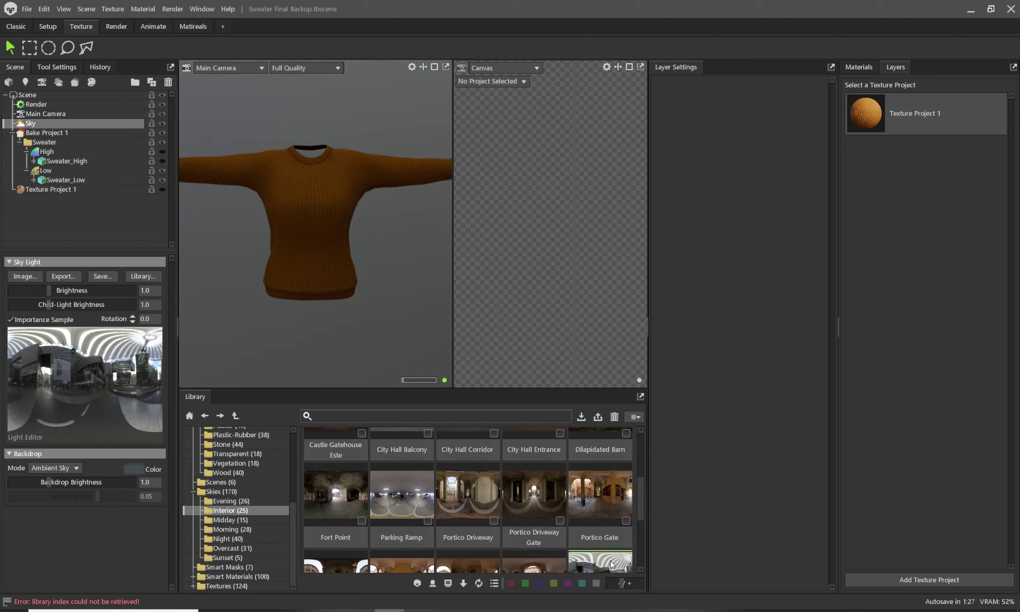
scroll(588, 532, down, 1)
scroll(587, 532, down, 1)
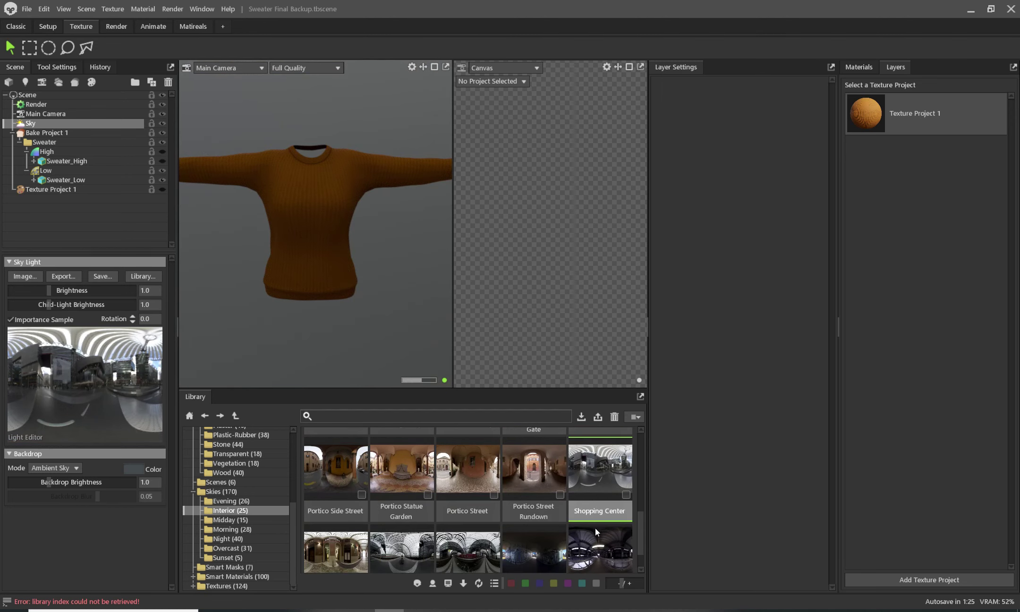
click(376, 459)
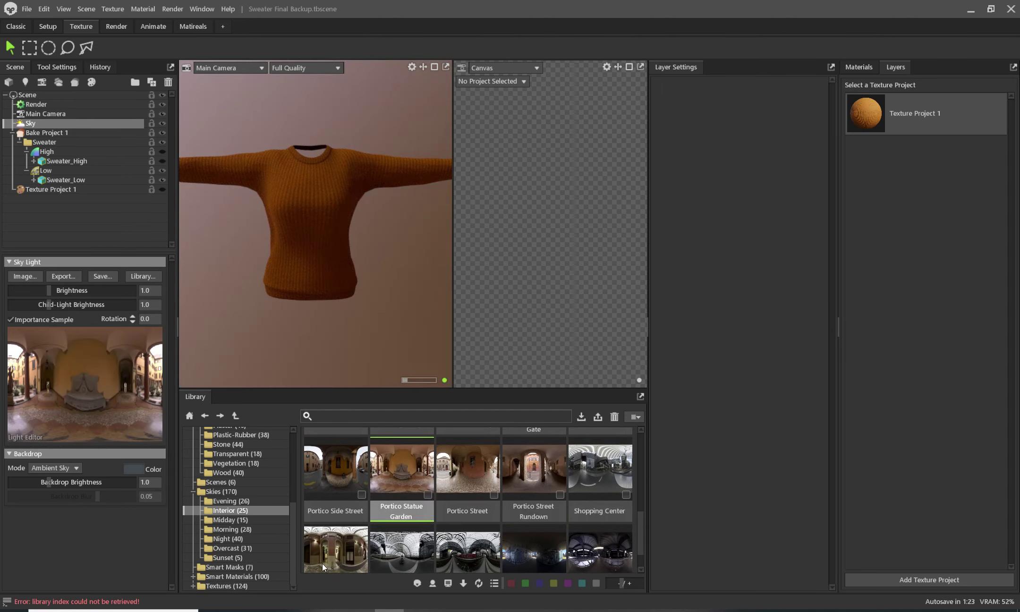
click(322, 563)
Step: Settle on the glass-dome interior sky and raise Sky Brightness to 3.827
click(418, 553)
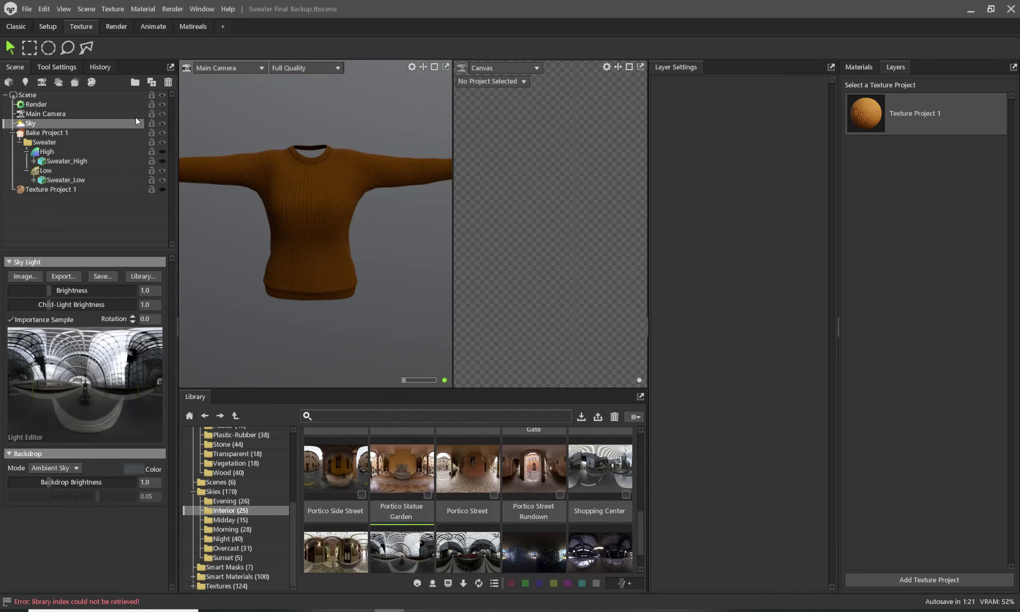
click(603, 463)
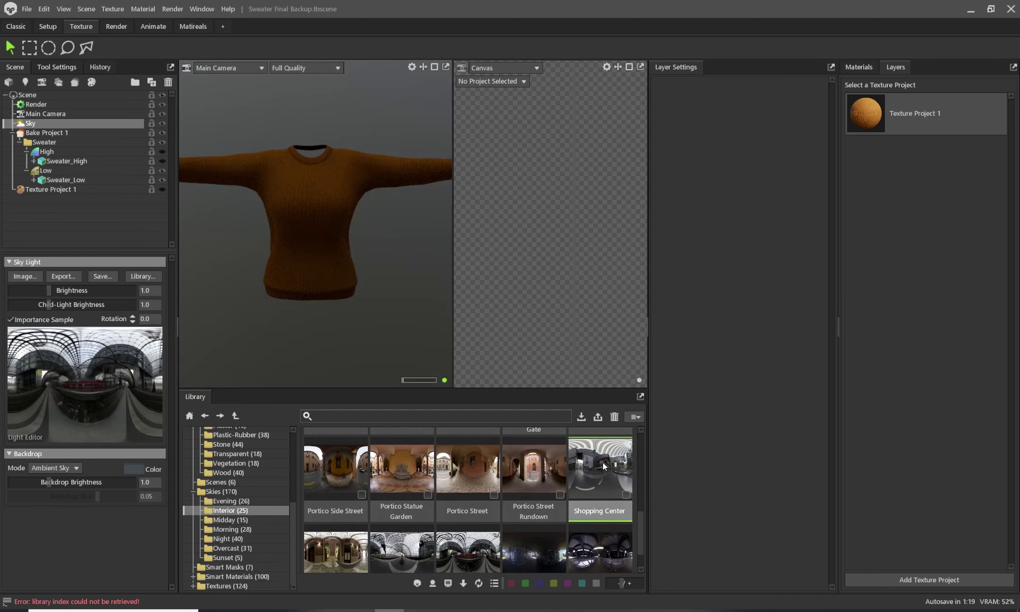
click(328, 536)
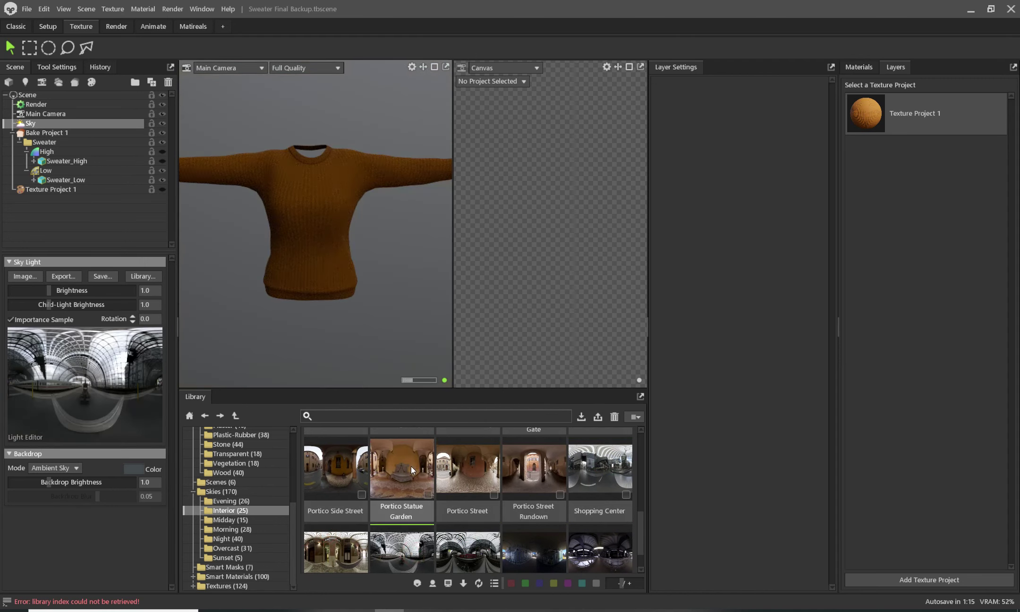
click(473, 465)
click(534, 466)
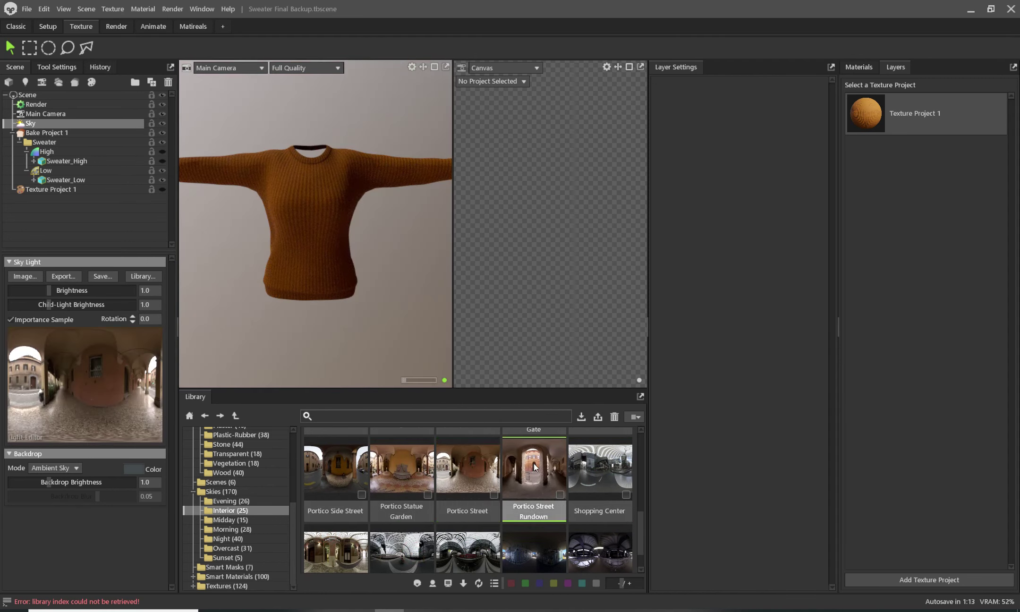
click(411, 552)
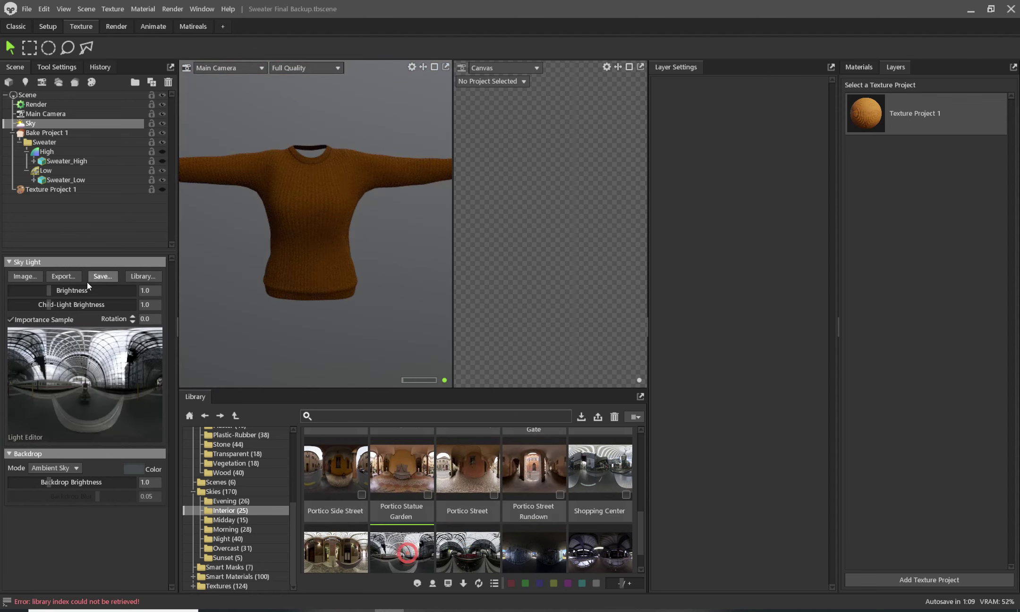
drag(87, 289, 56, 292)
Step: In the Classic workspace, set Backdrop Mode to Color with solid black (000000)
click(19, 28)
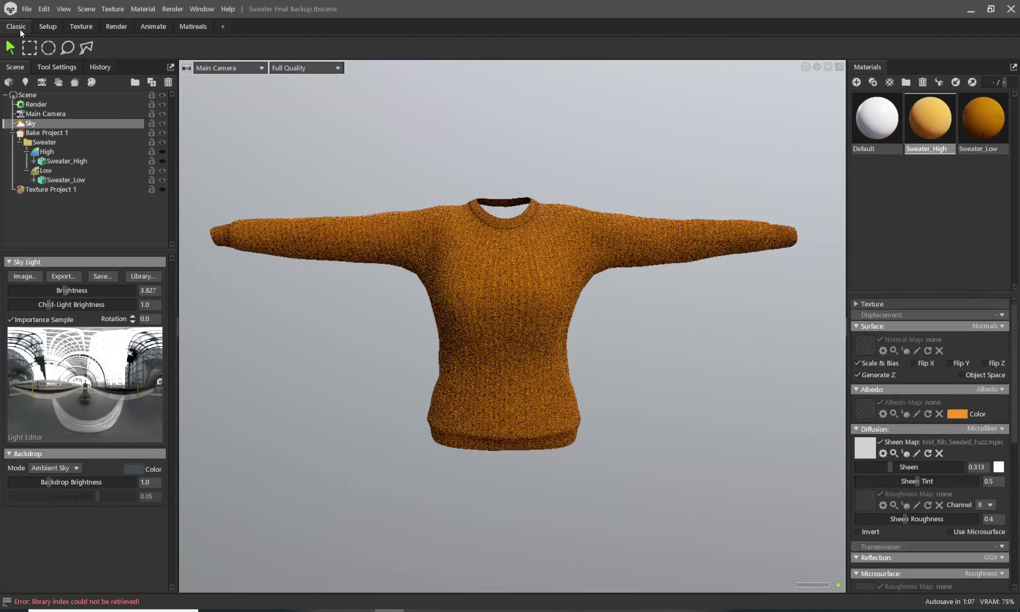
drag(626, 382, 449, 377)
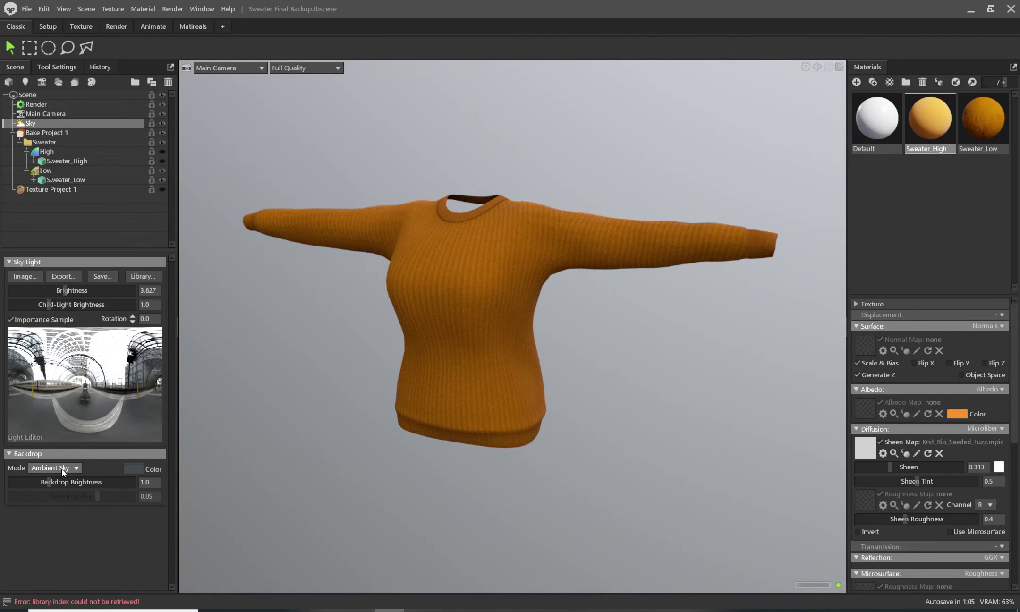
click(61, 468)
click(135, 469)
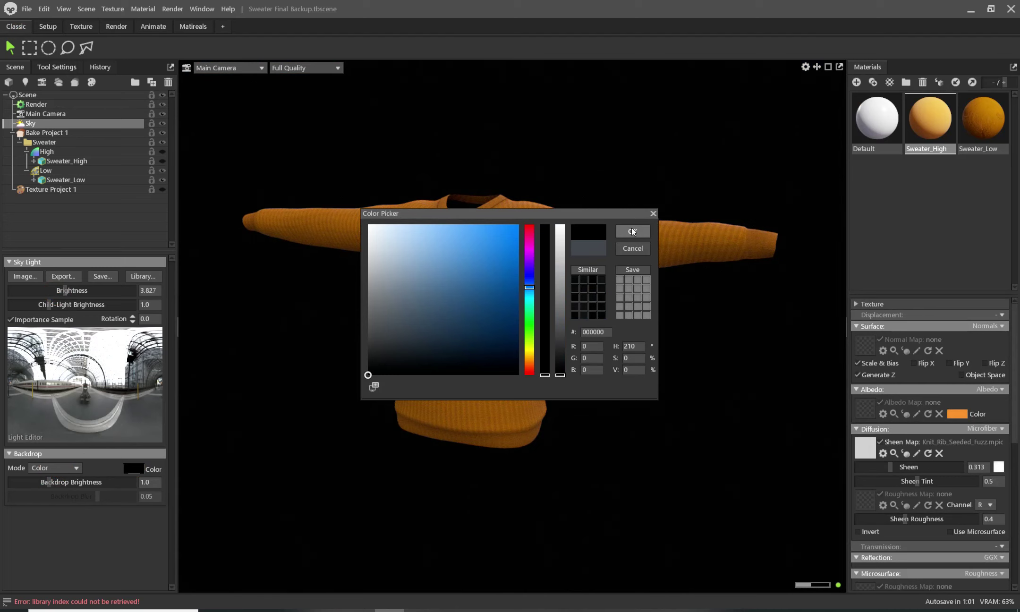
click(374, 387)
click(545, 217)
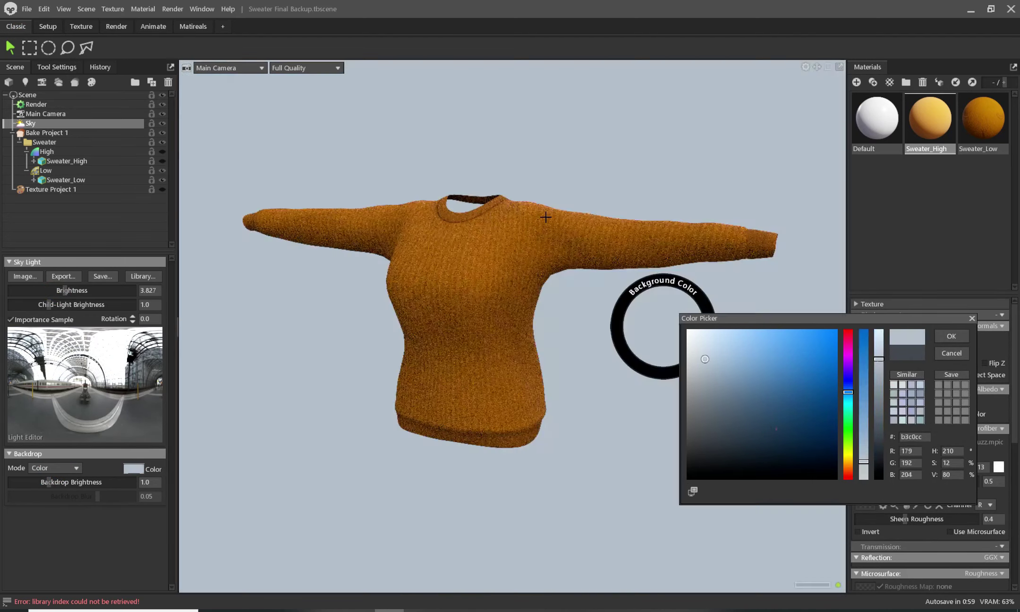
drag(546, 218, 752, 420)
drag(795, 360, 756, 477)
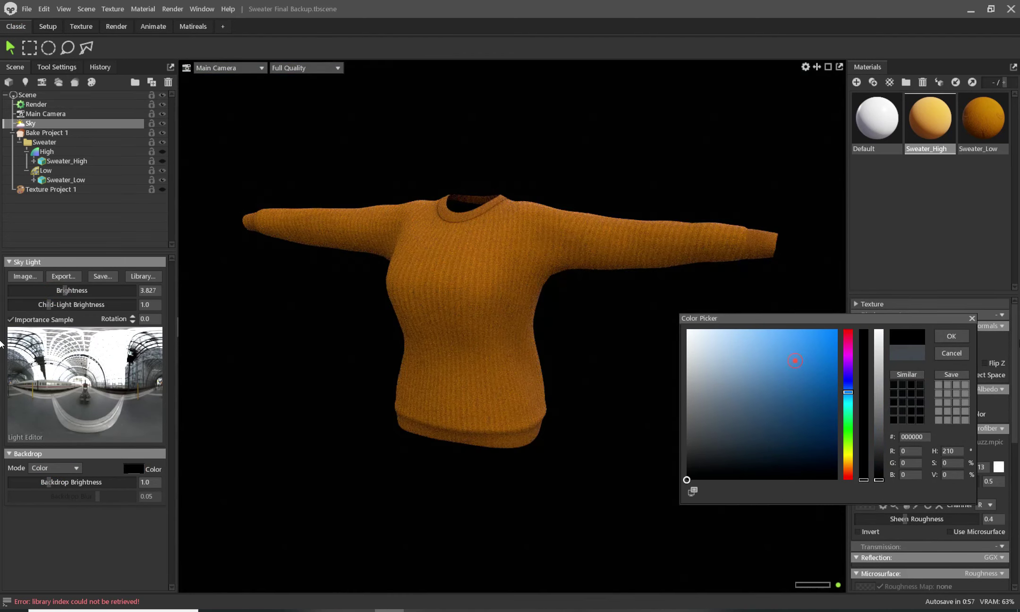
click(951, 336)
click(634, 360)
scroll(379, 326, up, 3)
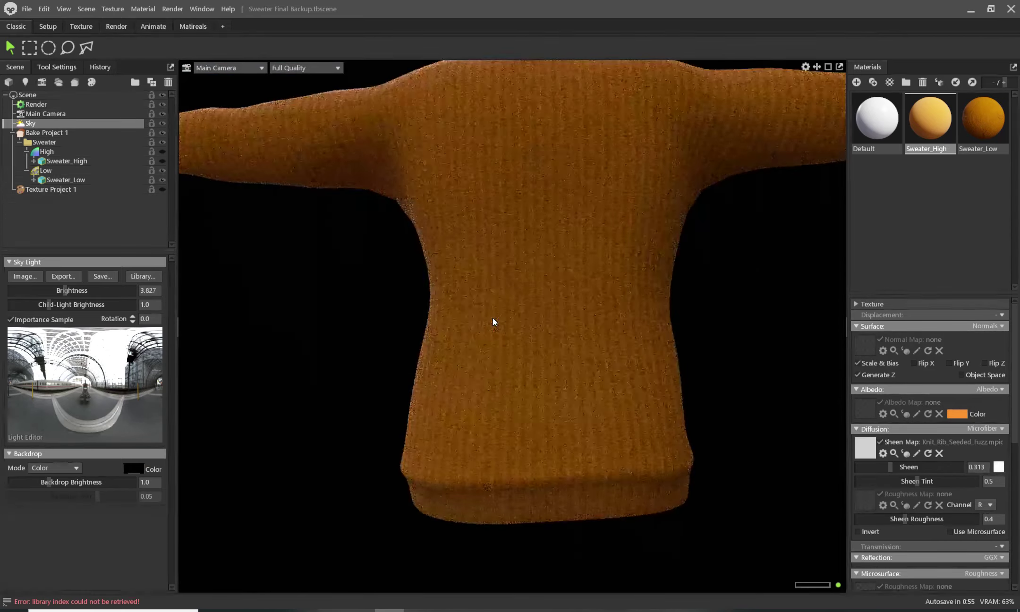
mouse_move(537, 249)
mouse_down()
mouse_move(446, 243)
mouse_move(606, 431)
mouse_up()
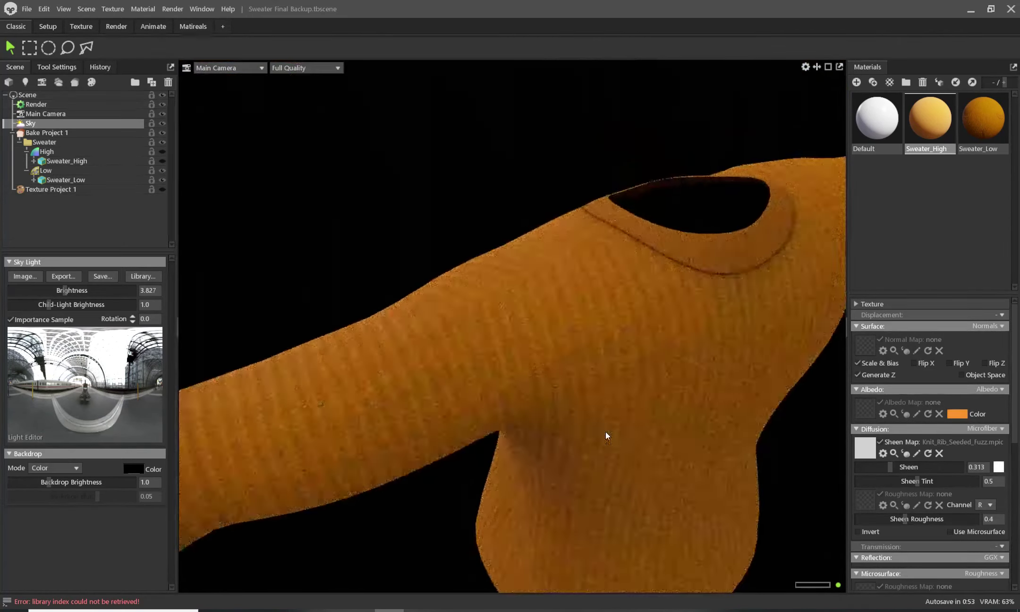
Step: Orbit, zoom and pan to inspect the knit from collar to front torso
drag(508, 330, 731, 276)
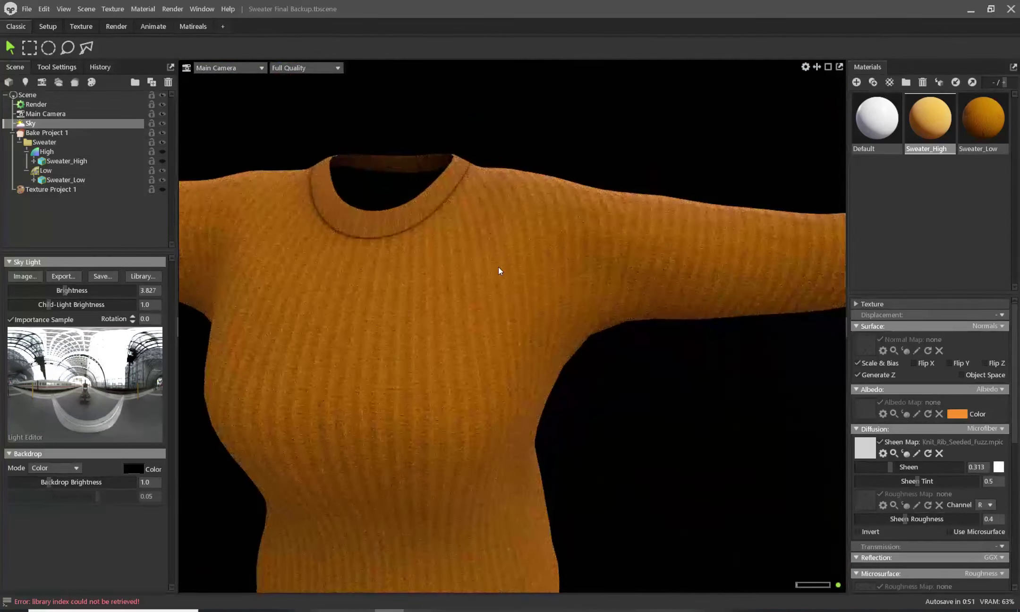
drag(499, 268, 517, 216)
scroll(352, 233, up, 3)
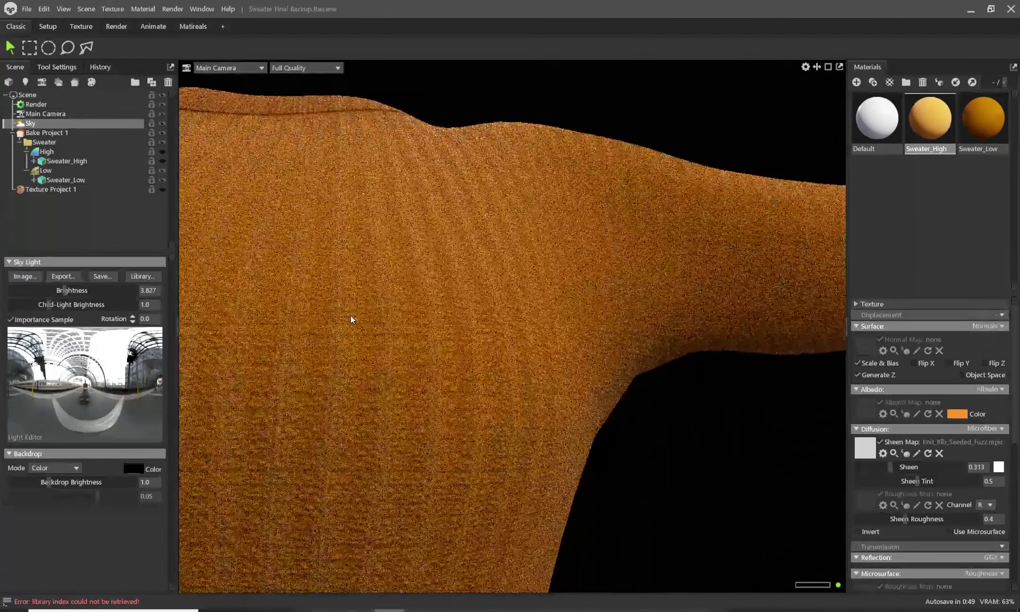
scroll(360, 353, up, 2)
scroll(483, 362, up, 2)
scroll(483, 362, down, 6)
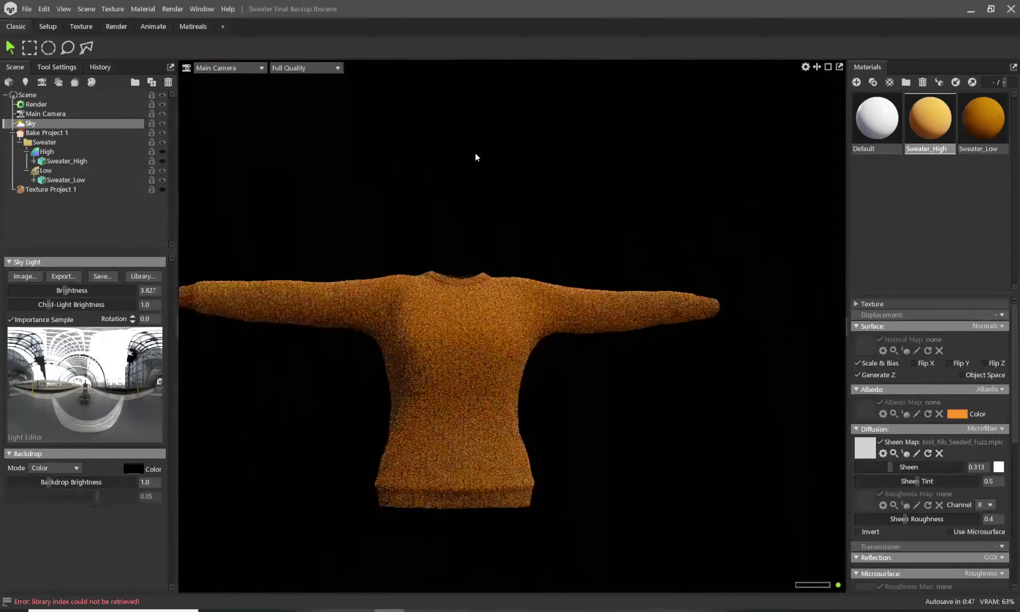
scroll(475, 364, down, 2)
scroll(510, 331, up, 2)
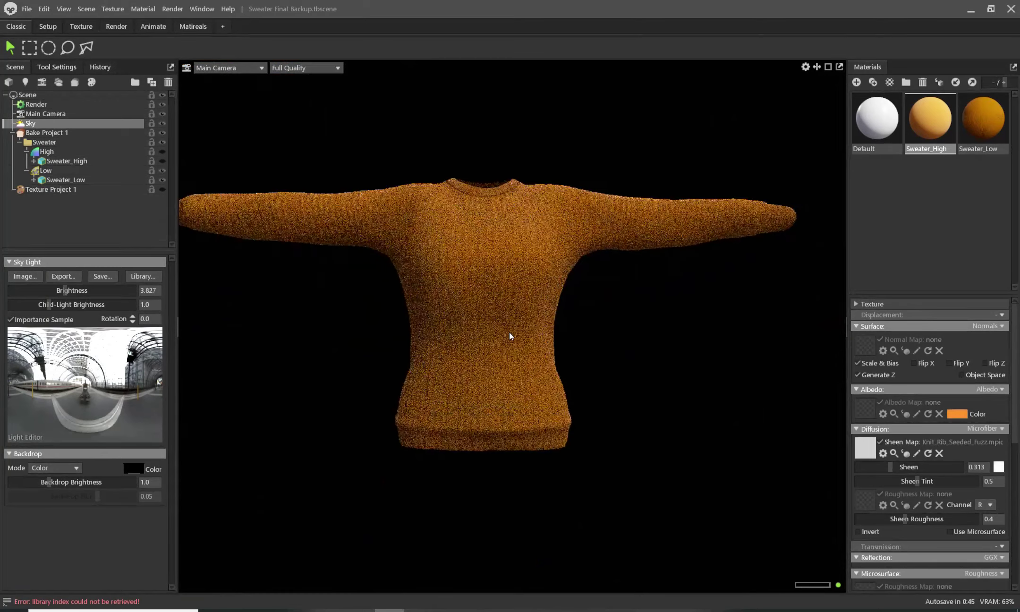
middle_drag(514, 356, 546, 361)
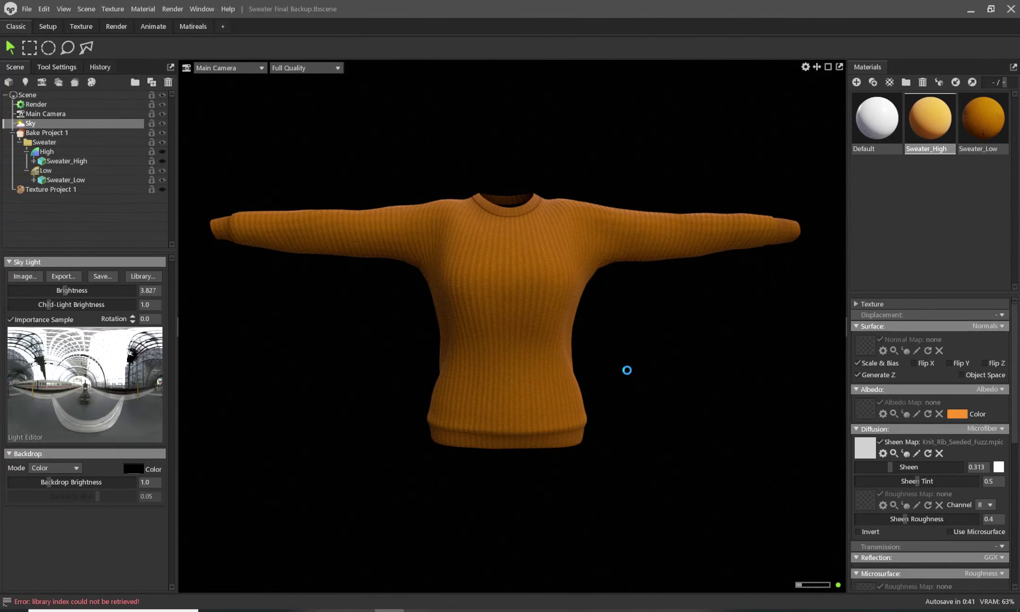
Step: Save the scene as Sweater Final, overwriting the existing file
click(27, 8)
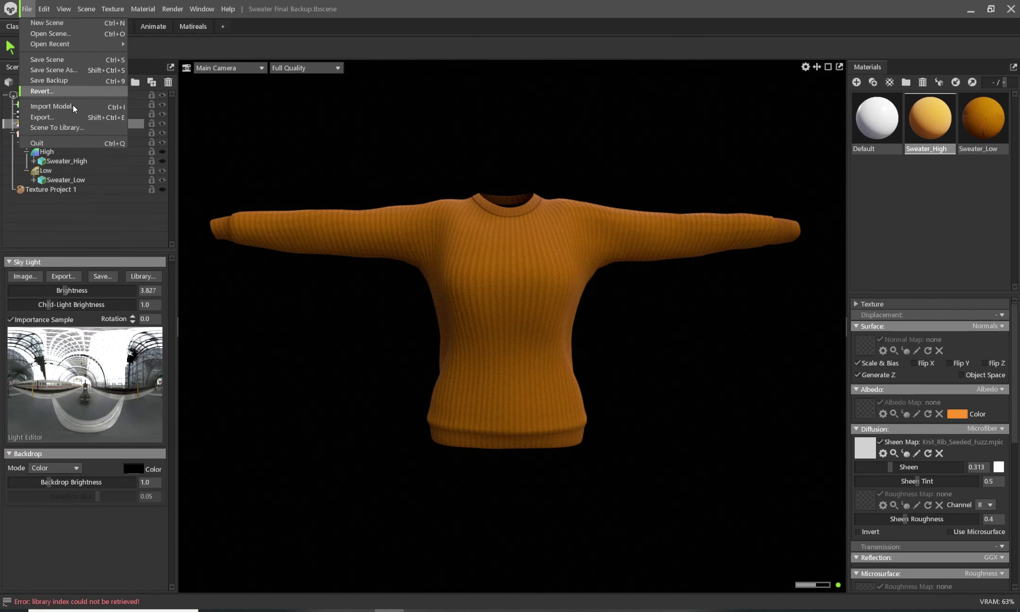
click(63, 70)
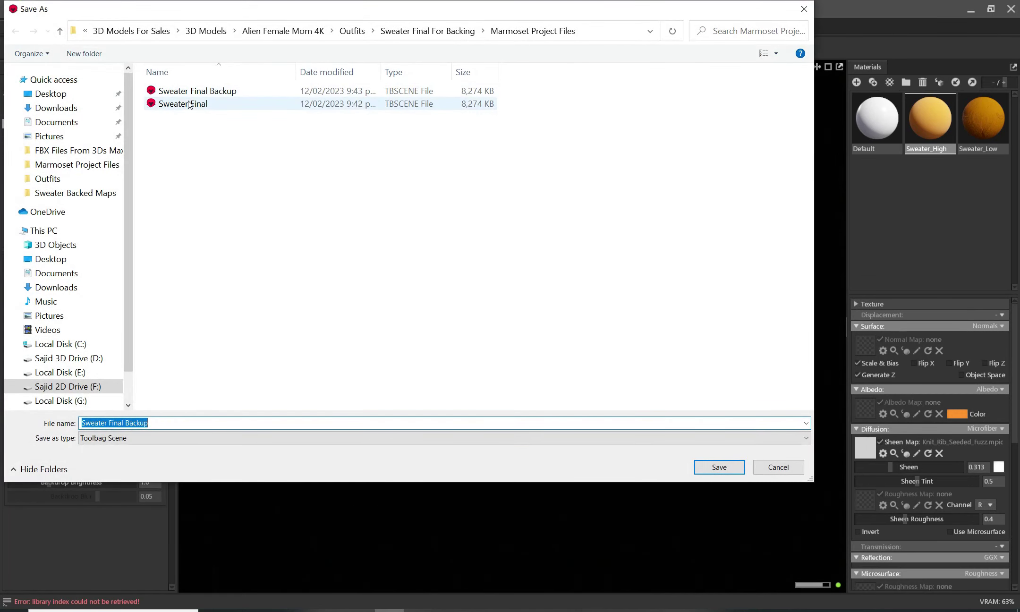
double_click(188, 104)
click(536, 317)
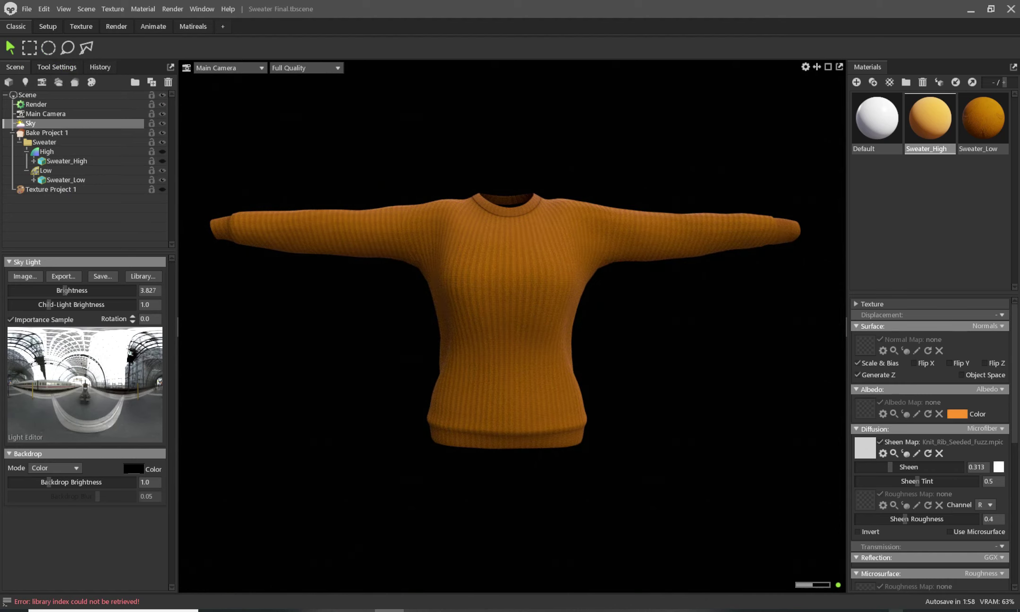
Step: Set the Main Camera's field of view to 30 degrees and zoom out to frame the whole sweater
click(47, 106)
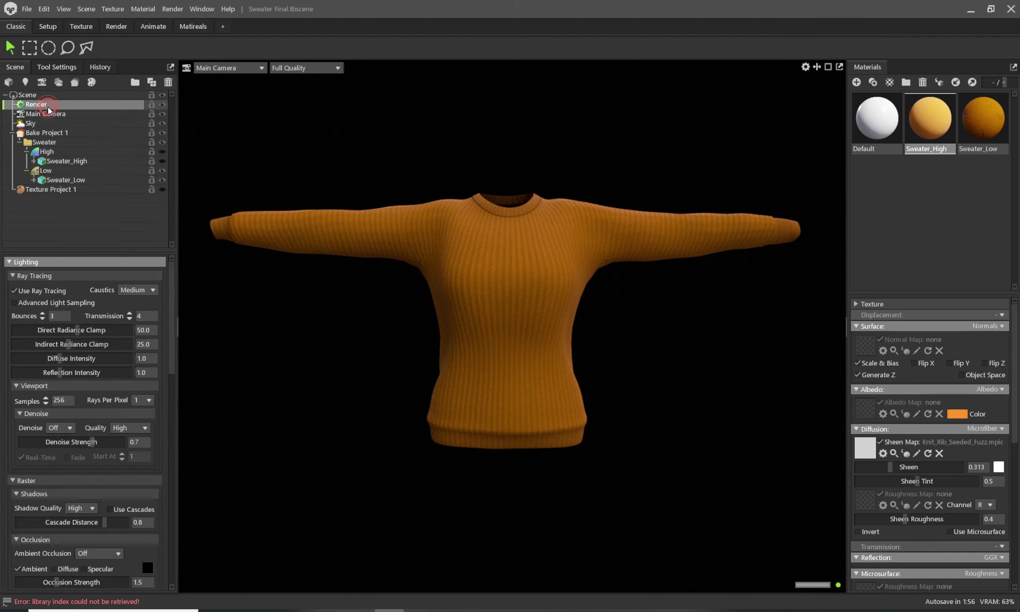
click(47, 114)
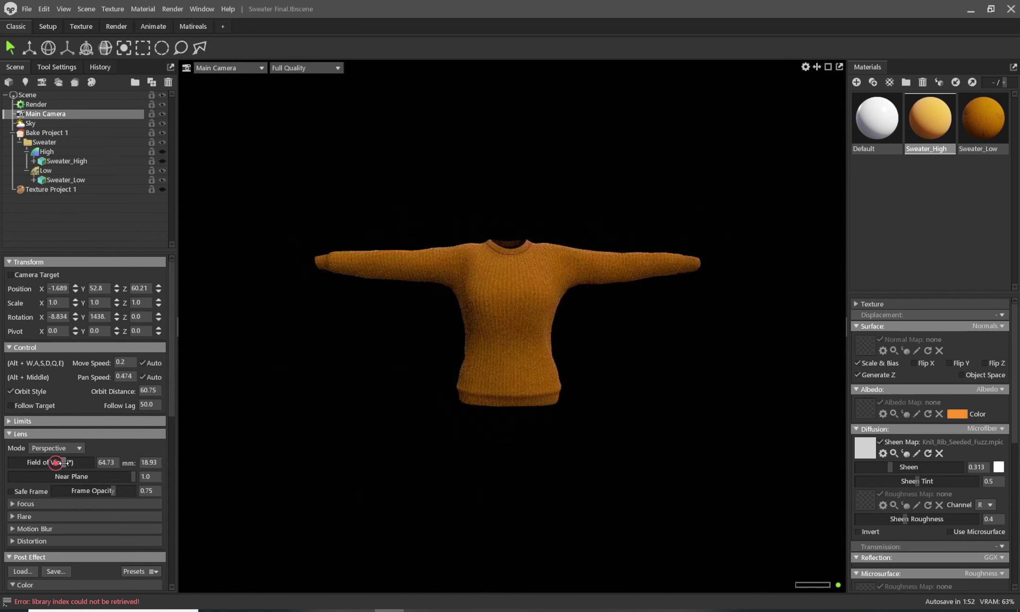
drag(52, 463, 49, 463)
double_click(106, 461)
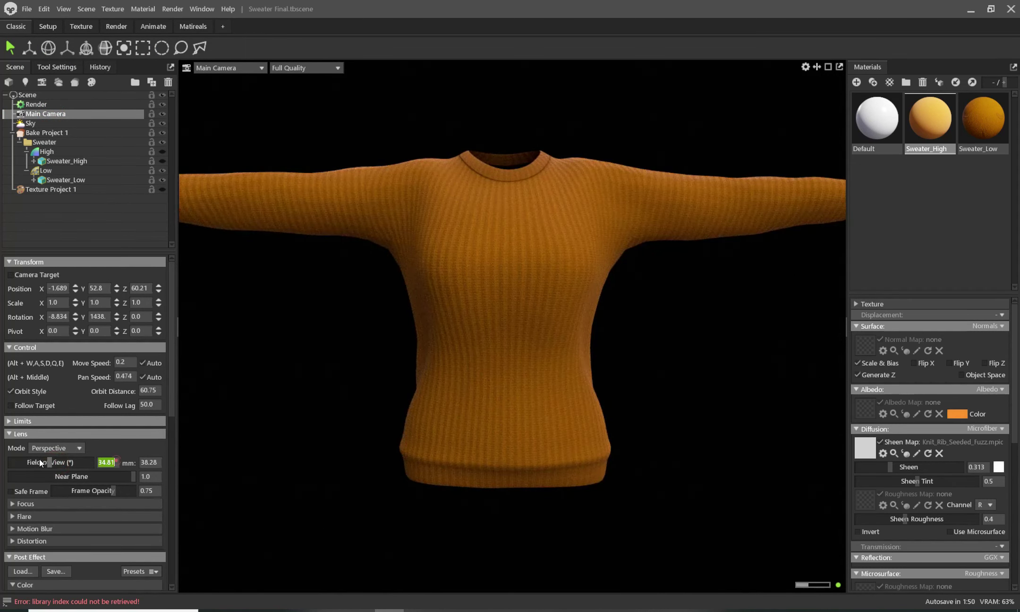
text(30)
key(Return)
scroll(458, 427, down, 5)
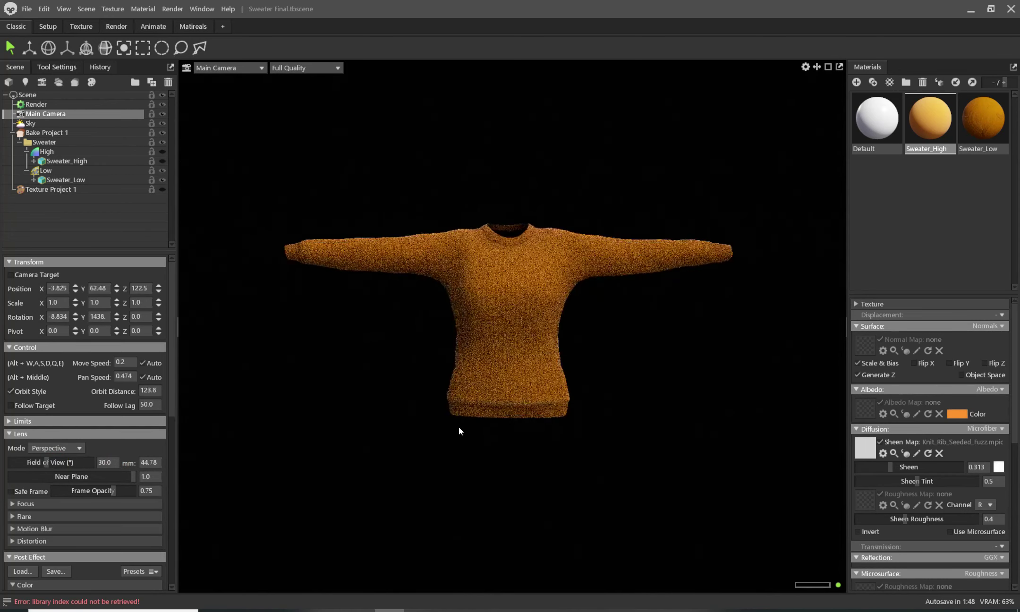
scroll(457, 467, up, 1)
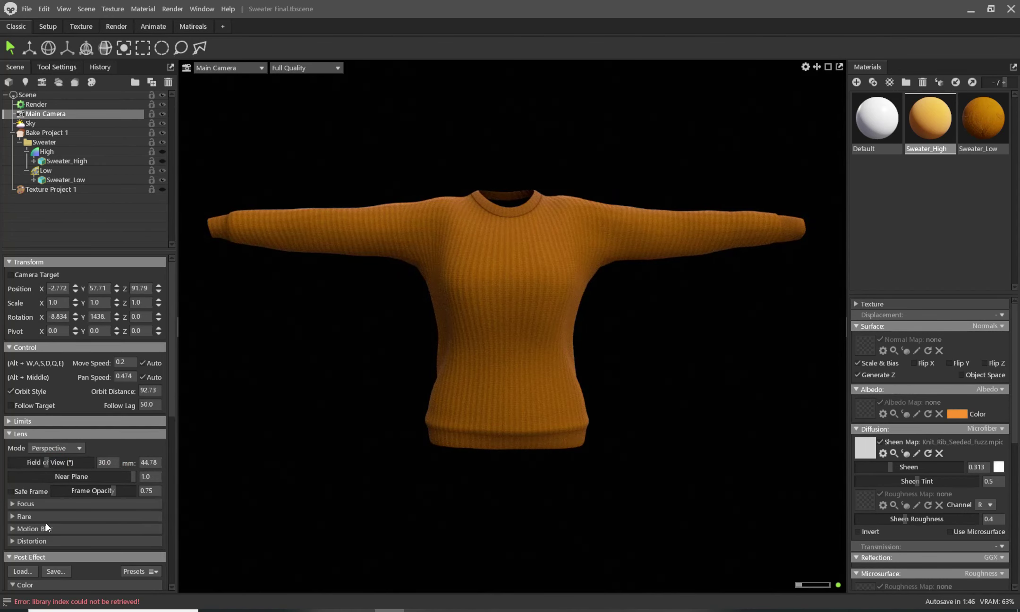
scroll(45, 521, down, 5)
Step: Set grain dirt size 0.122, grain intensity 0.01, bloom size 0.033 and sharpen limit 0.077
scroll(76, 510, down, 4)
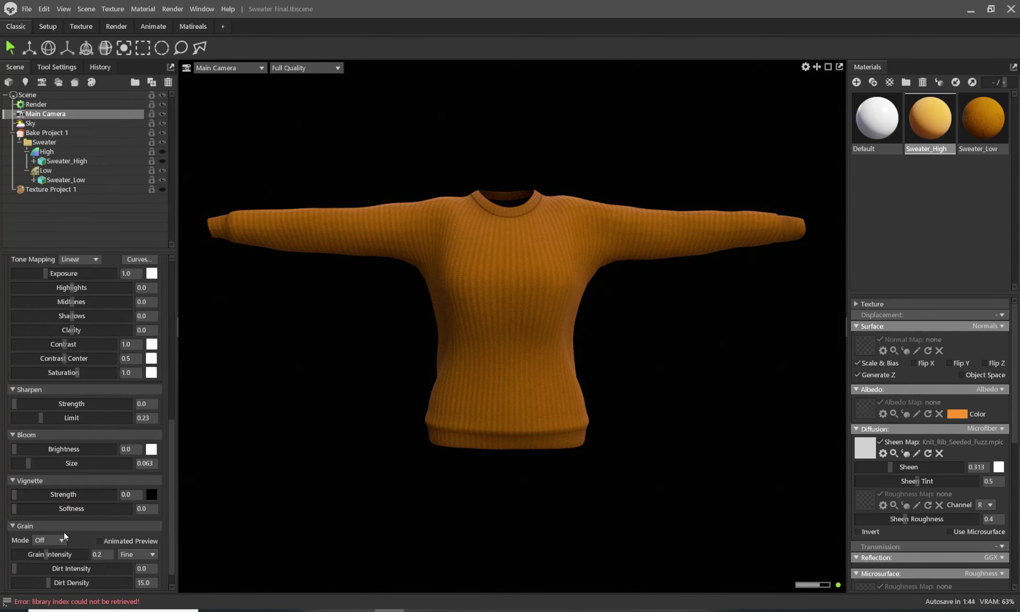
scroll(63, 537, down, 1)
drag(38, 575, 22, 576)
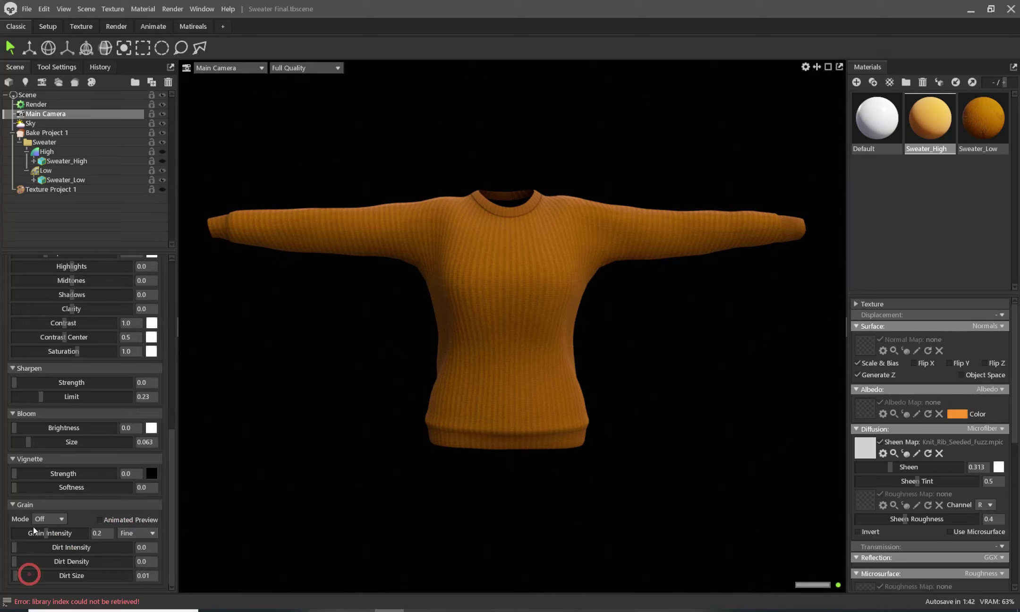
drag(34, 532, 21, 533)
drag(29, 442, 25, 442)
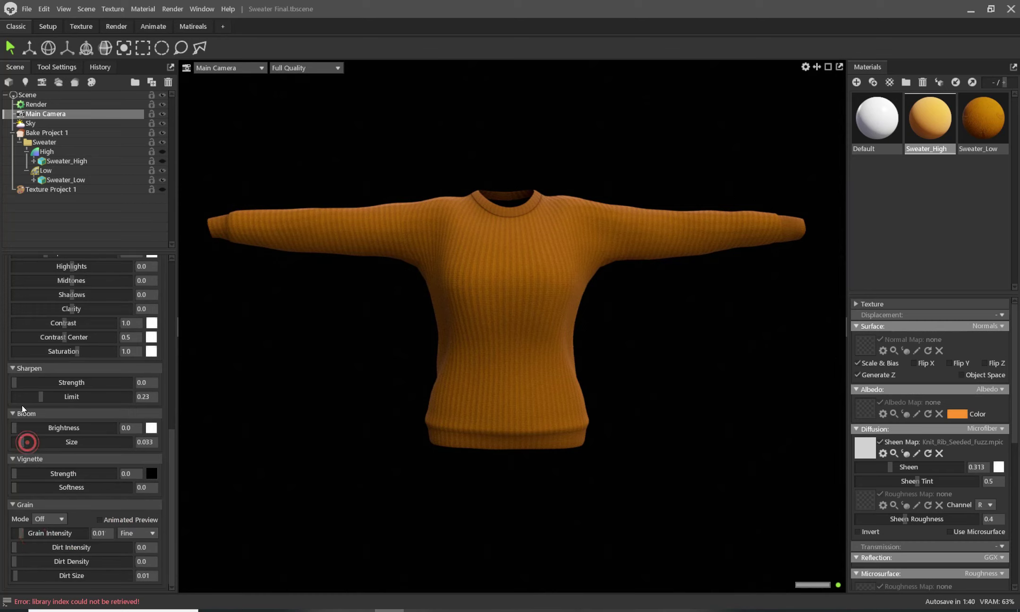
drag(38, 396, 23, 397)
Step: Add a subtle chromatic aberration in Distortion, then collapse it and return to the Transform settings
scroll(76, 430, up, 3)
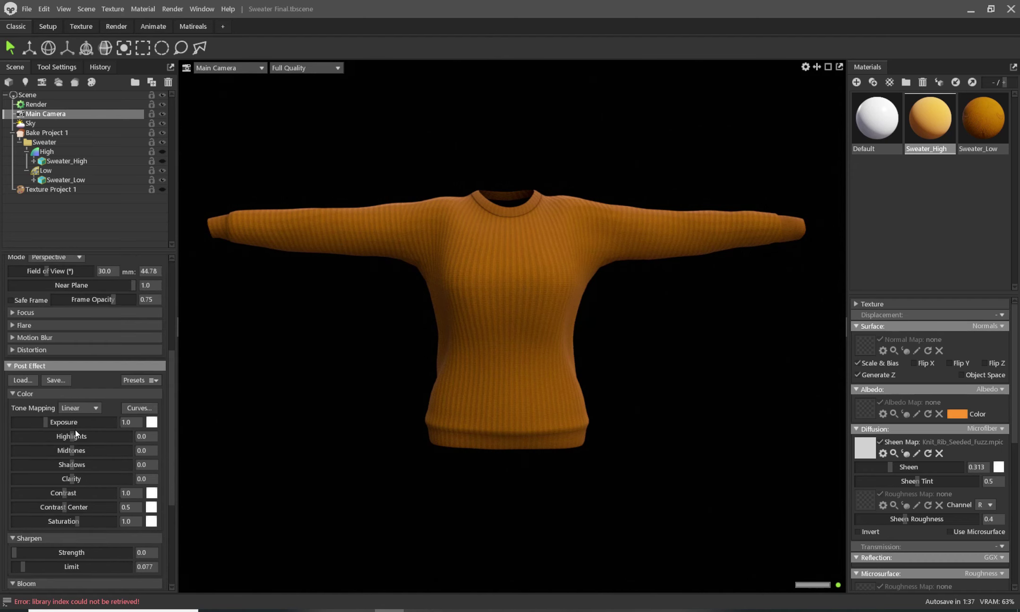
click(25, 350)
mouse_move(32, 379)
mouse_down()
mouse_move(102, 379)
mouse_move(43, 378)
mouse_up()
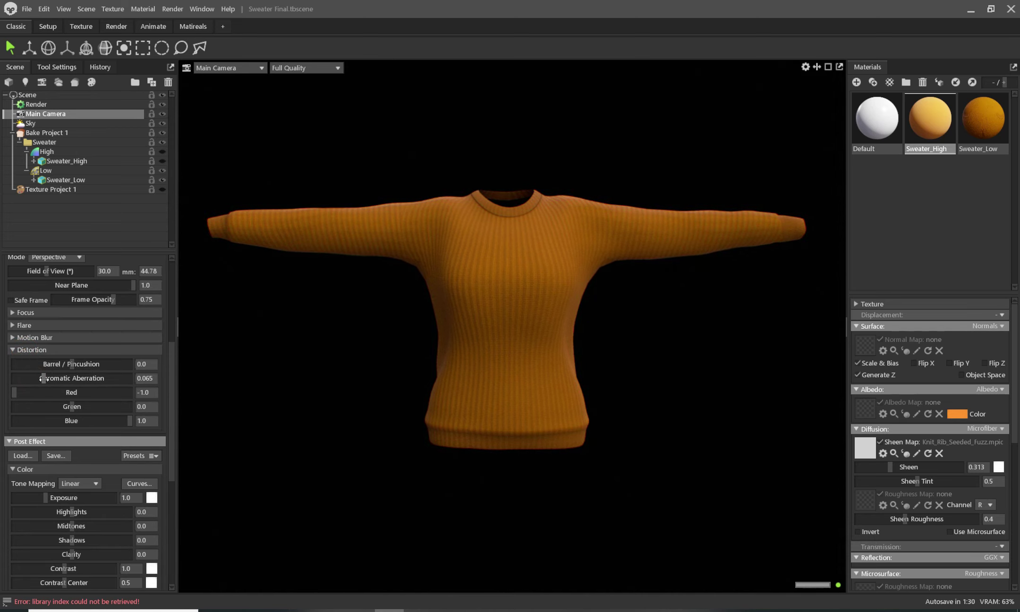
click(18, 349)
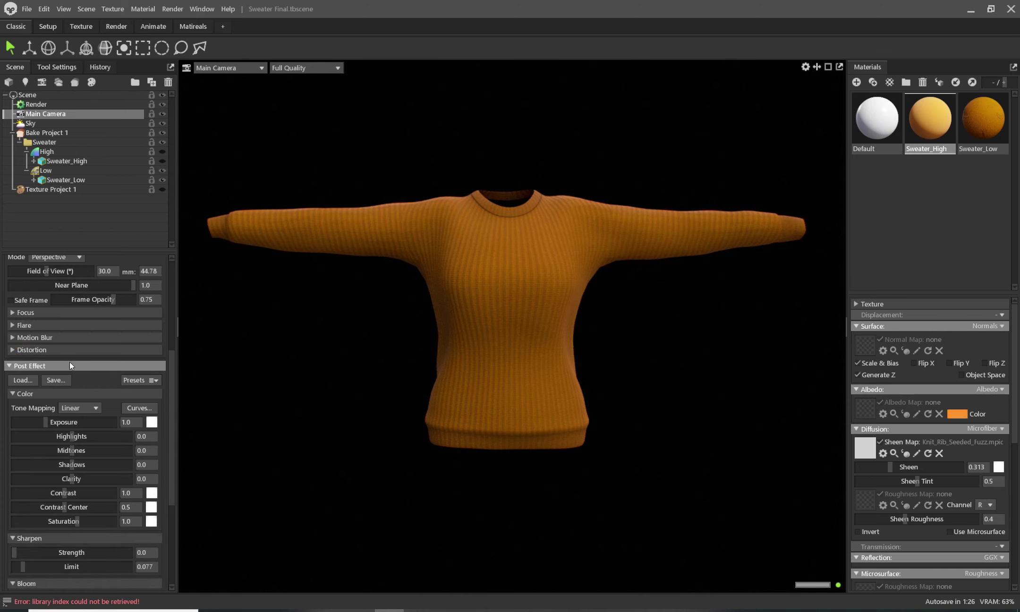
scroll(69, 327, up, 3)
scroll(90, 387, up, 1)
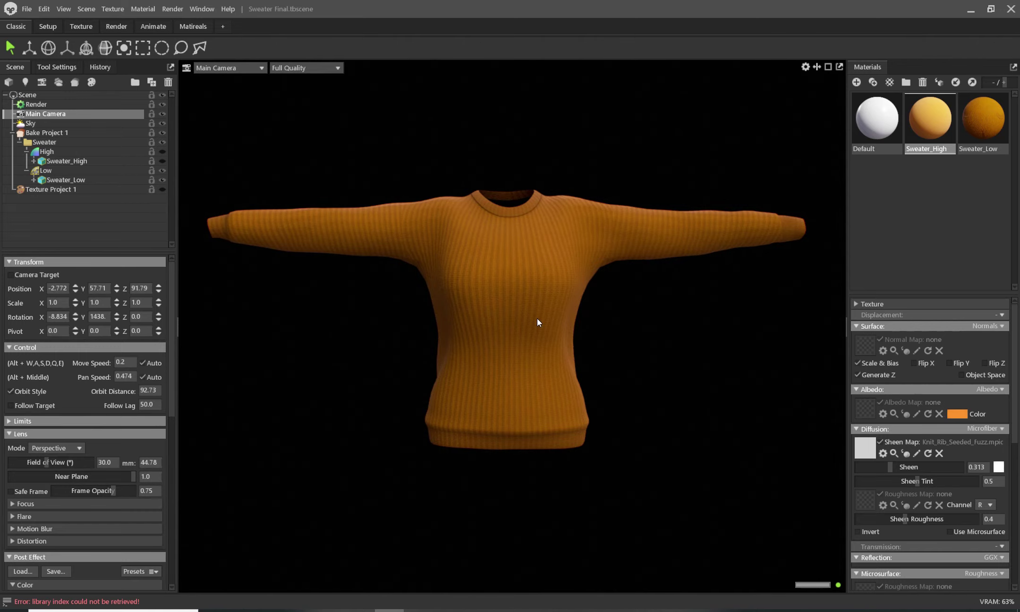
Step: Orbit slightly around the sweater, then bring up Texture Project 1's Output Maps settings
mouse_move(537, 318)
mouse_down()
mouse_move(433, 389)
mouse_move(667, 384)
mouse_move(664, 374)
mouse_up()
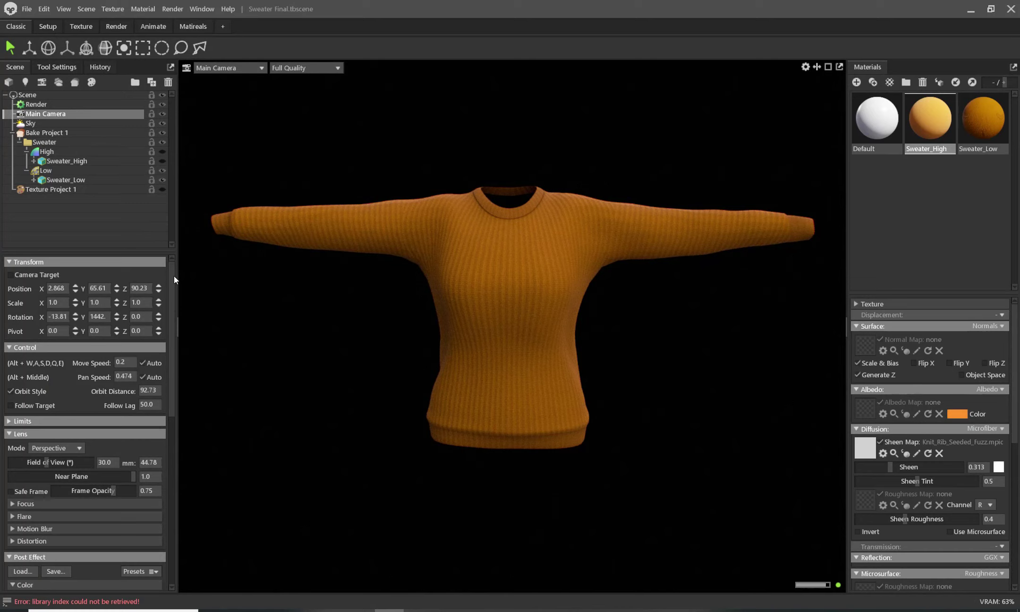
click(46, 132)
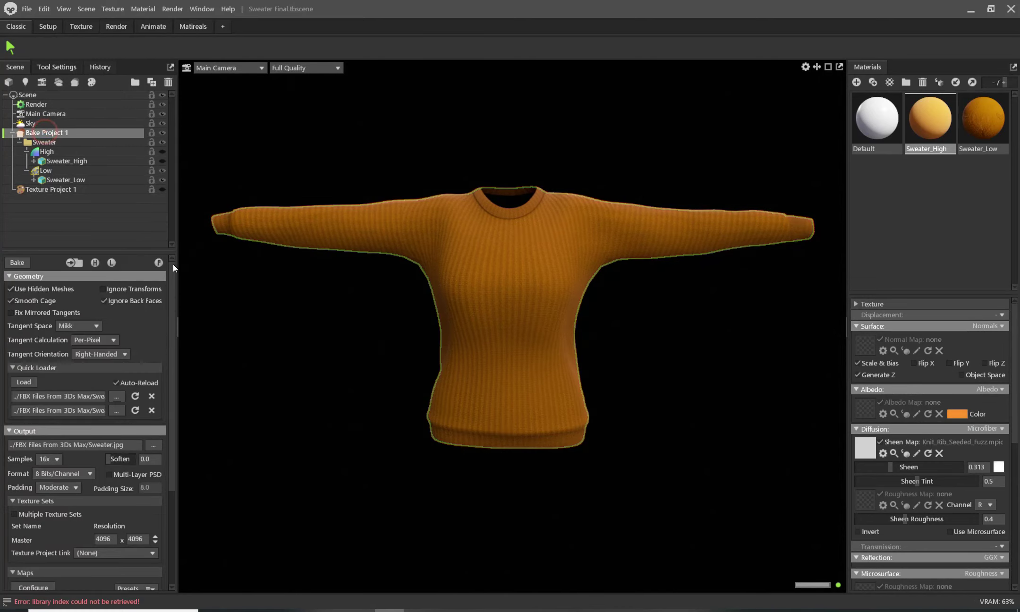
drag(173, 268, 173, 364)
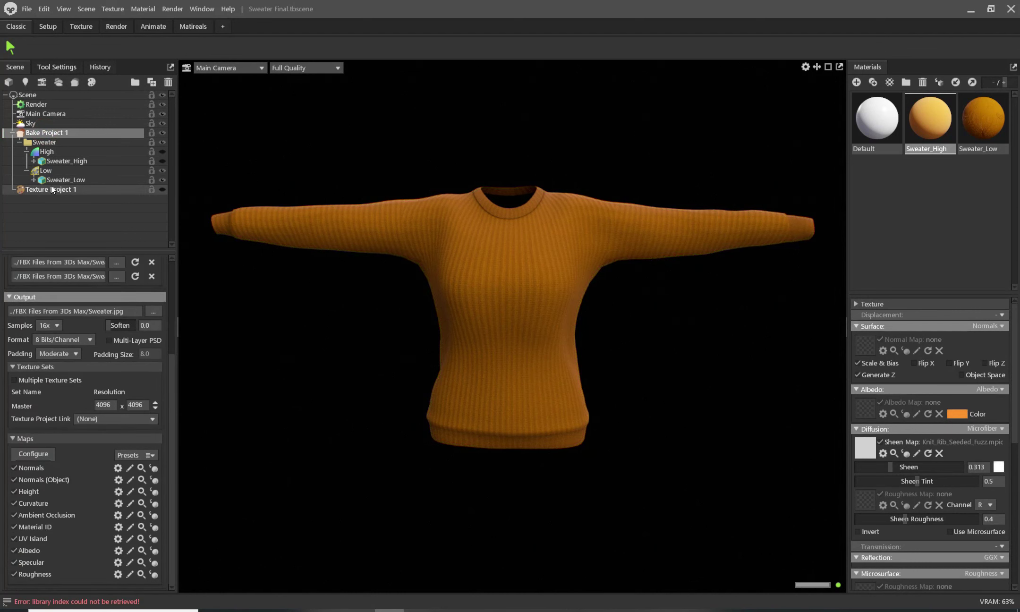
mouse_move(173, 354)
mouse_down()
mouse_move(173, 259)
mouse_move(173, 463)
mouse_move(172, 264)
mouse_move(181, 358)
mouse_move(162, 434)
mouse_up()
scroll(162, 434, down, 3)
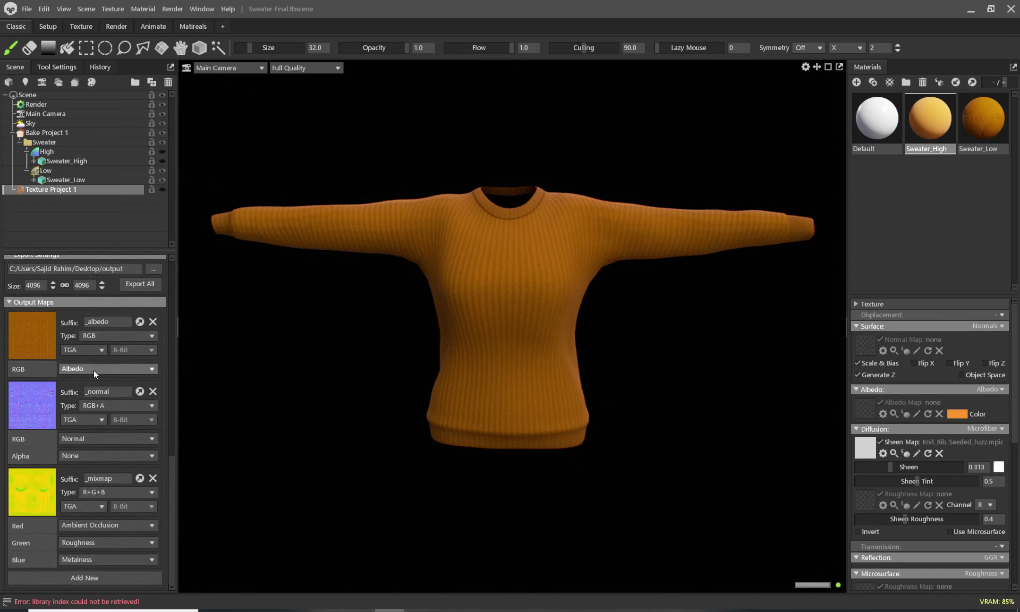
Step: Switch the _albedo, _normal and _mixmap output maps from TGA to JPG, and add a new map
click(87, 350)
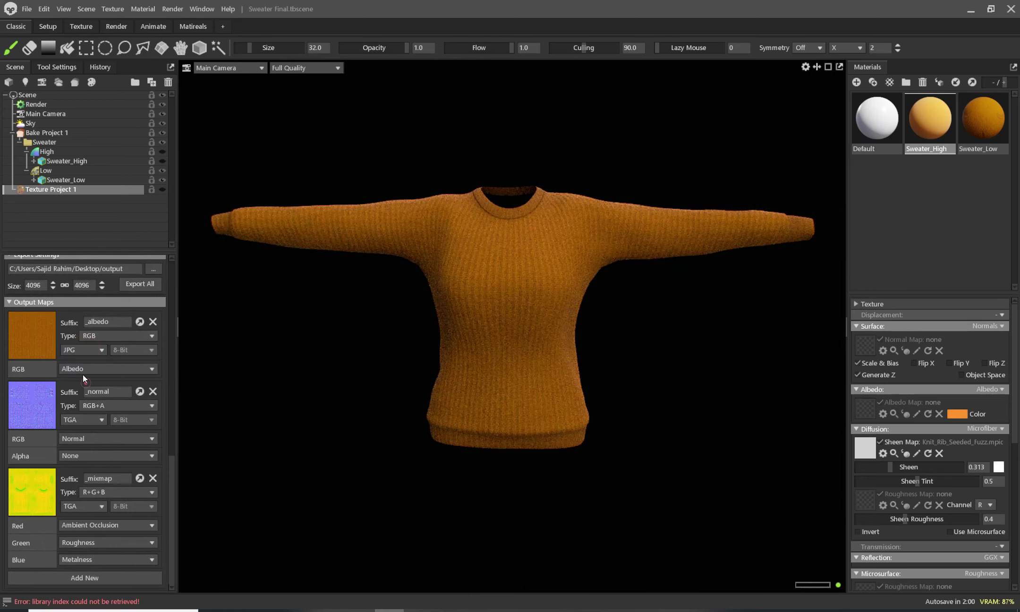
click(77, 382)
click(82, 419)
click(82, 453)
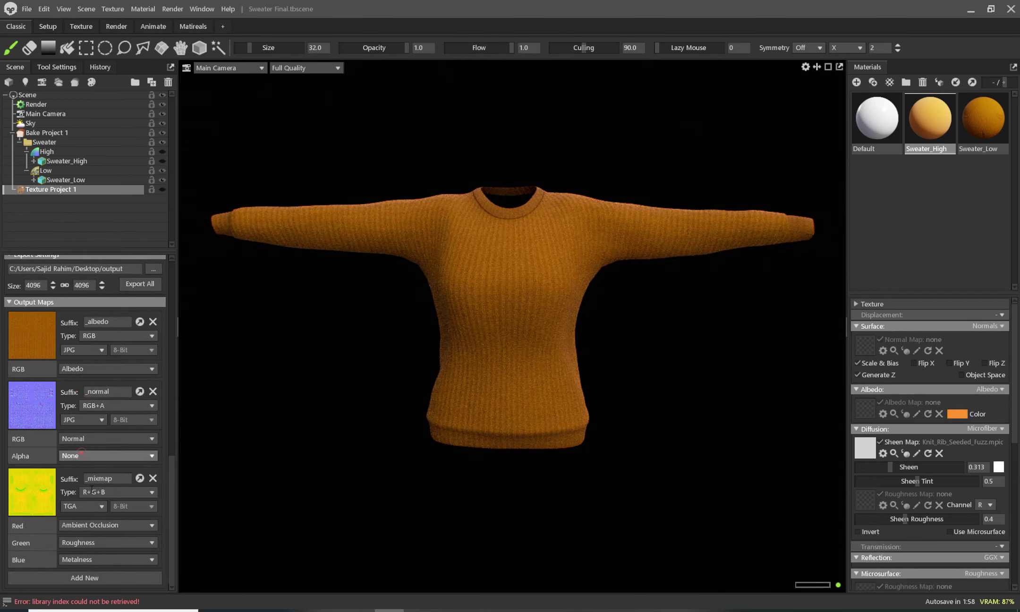
click(83, 506)
click(80, 539)
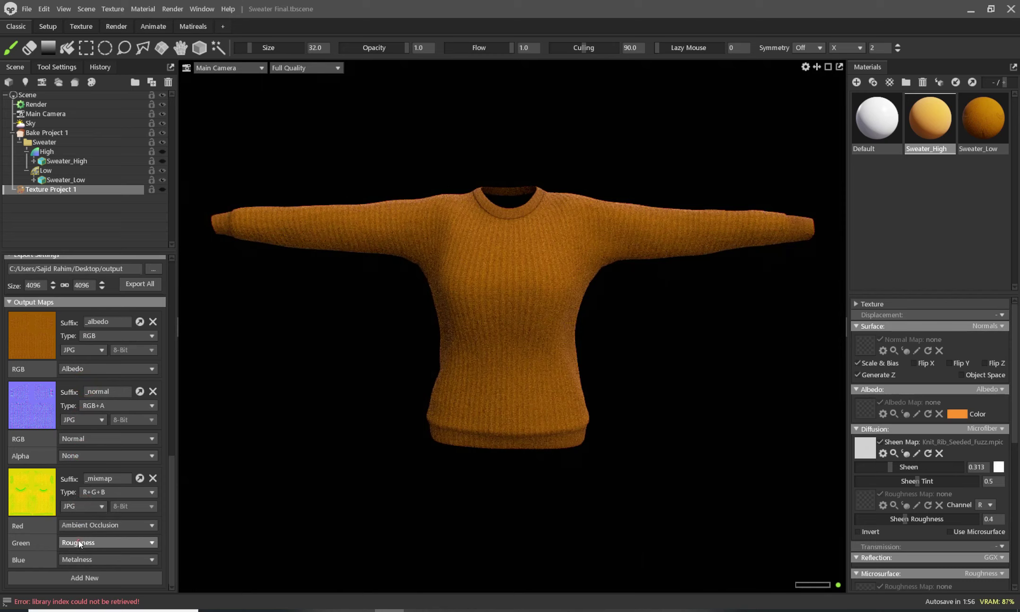
click(172, 477)
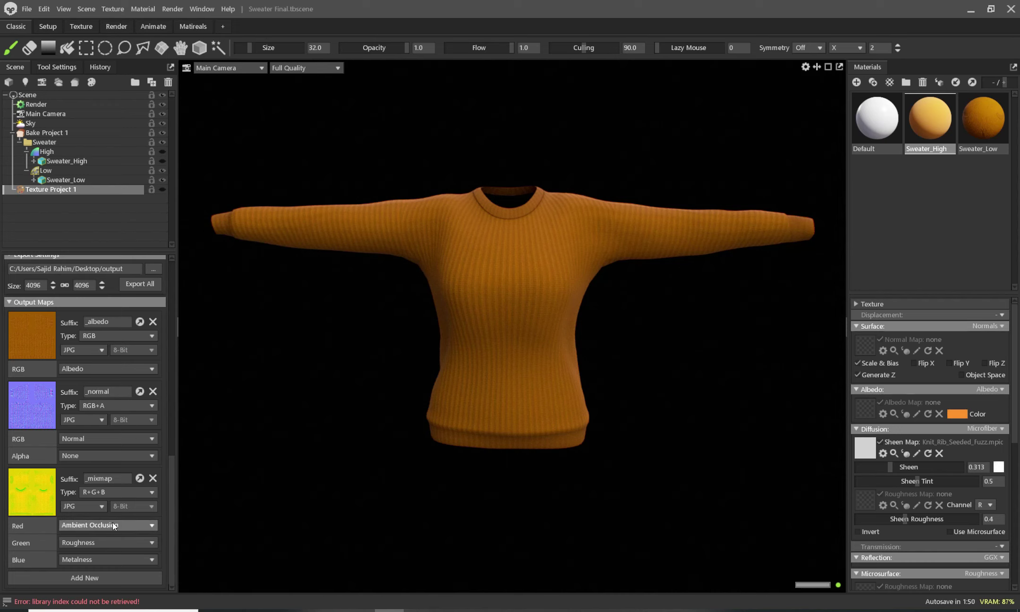
click(89, 582)
Step: Make _newmap1 export the Roughness channel as JPG
scroll(174, 534, down, 2)
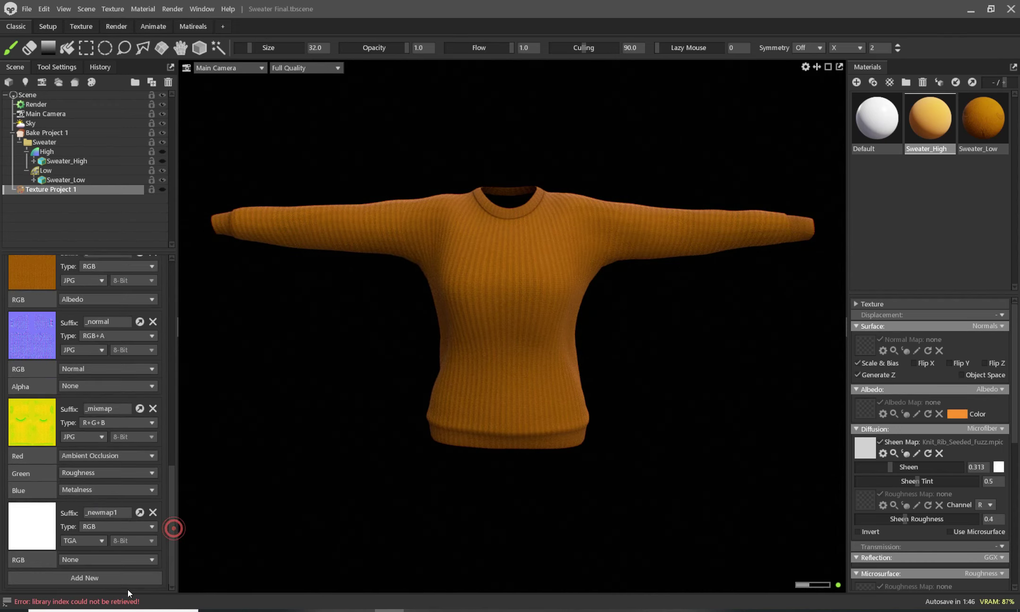
click(90, 559)
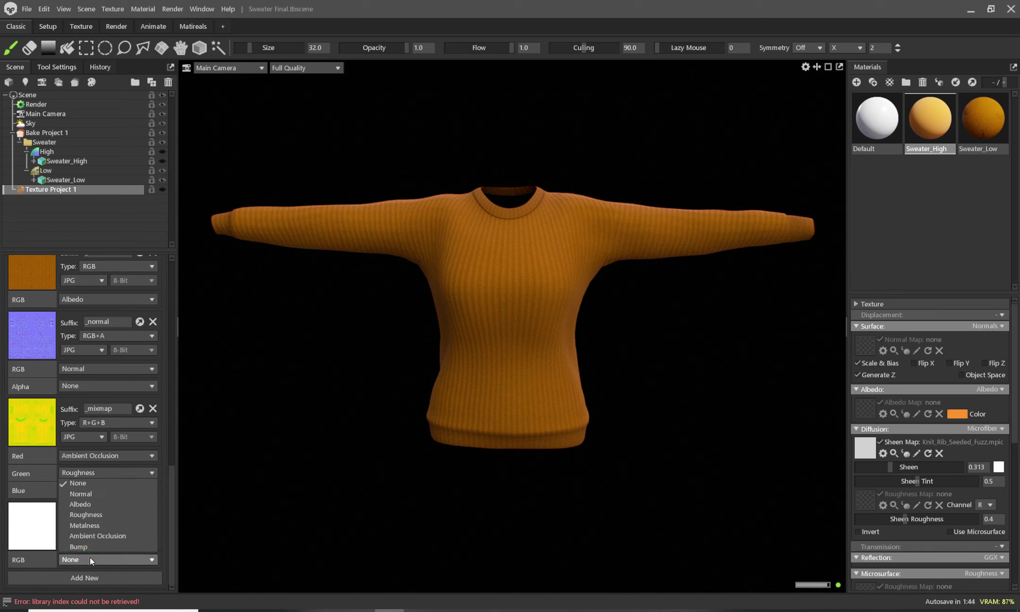
click(102, 504)
click(81, 559)
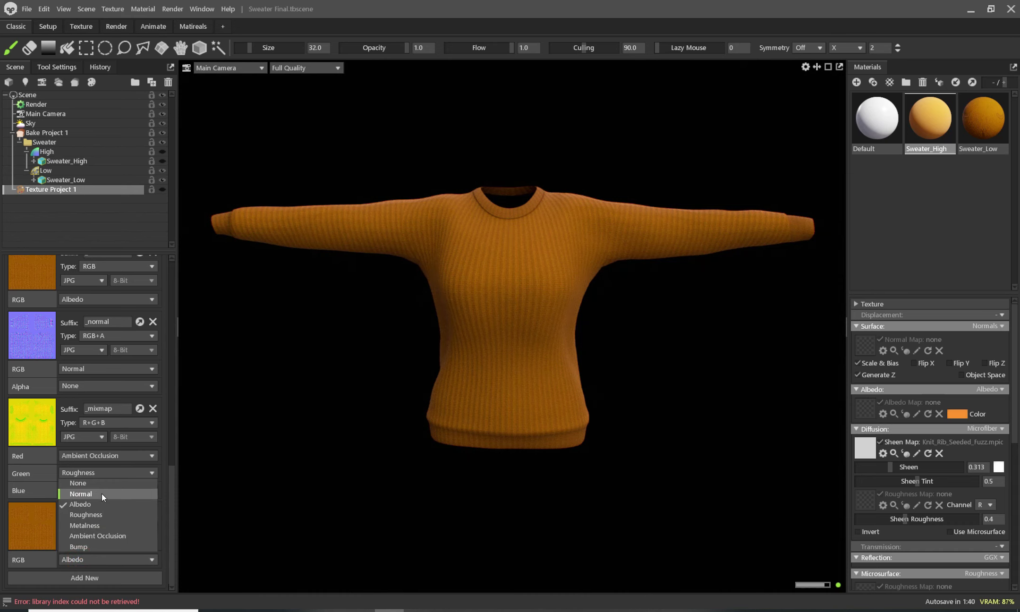
click(95, 515)
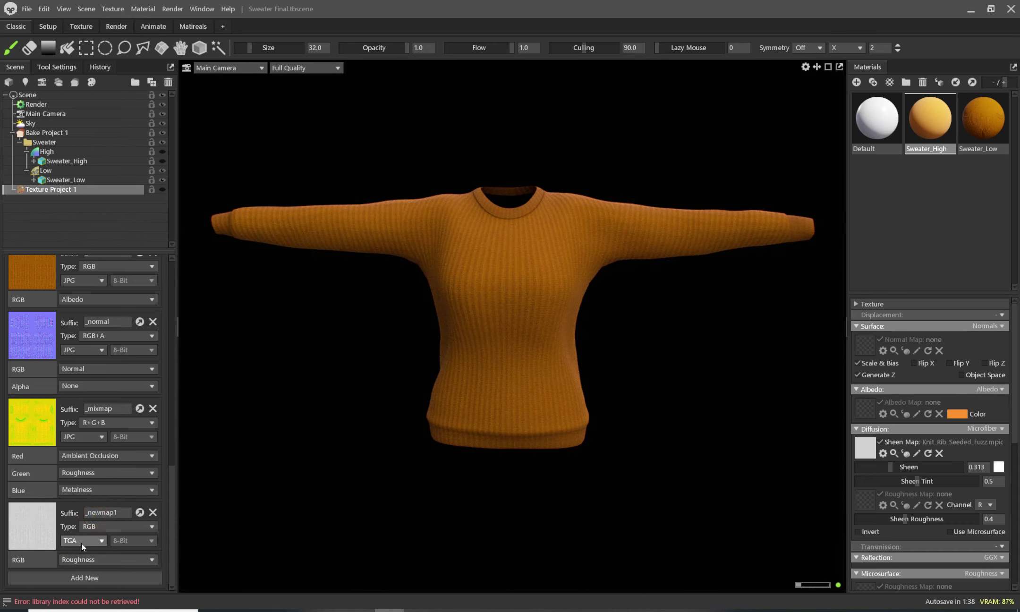
click(81, 543)
click(81, 565)
click(173, 519)
click(121, 513)
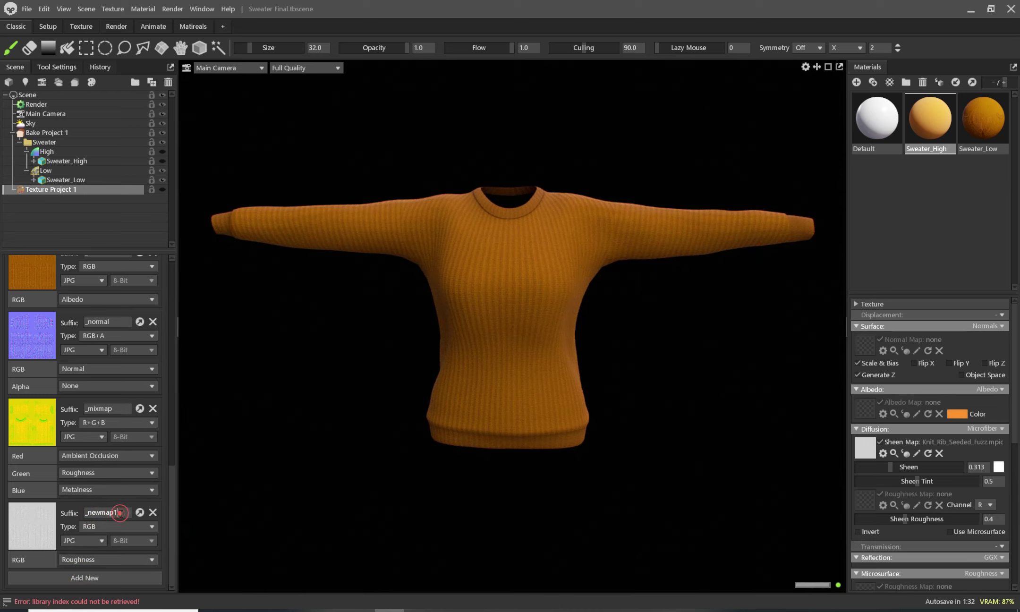
click(101, 558)
Step: Add _newmap2 exporting Metalness as JPG, then begin assigning a channel to _newmap3
click(95, 579)
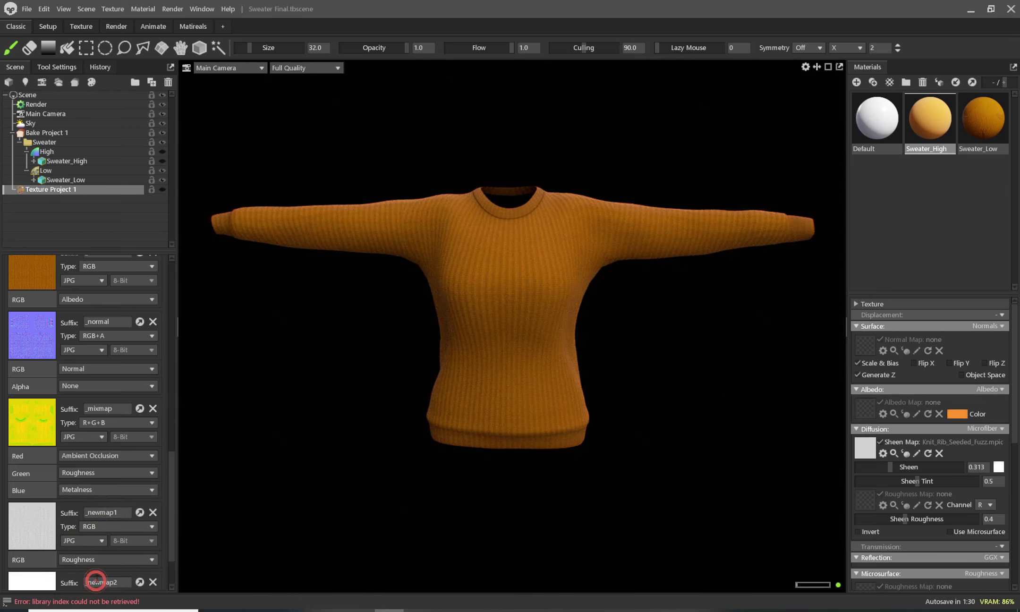
scroll(95, 573, down, 3)
click(88, 561)
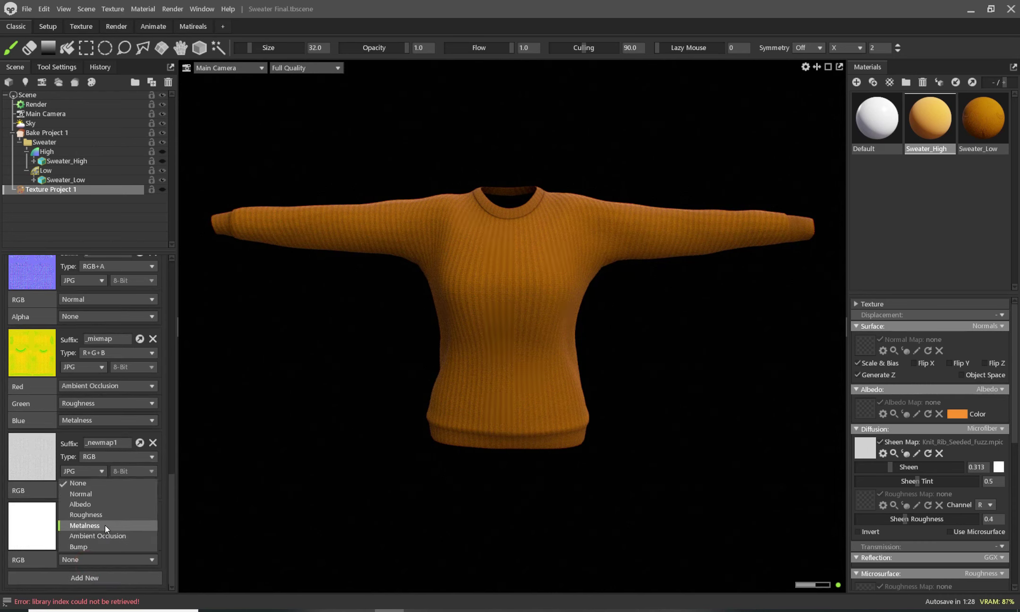
click(105, 524)
click(83, 541)
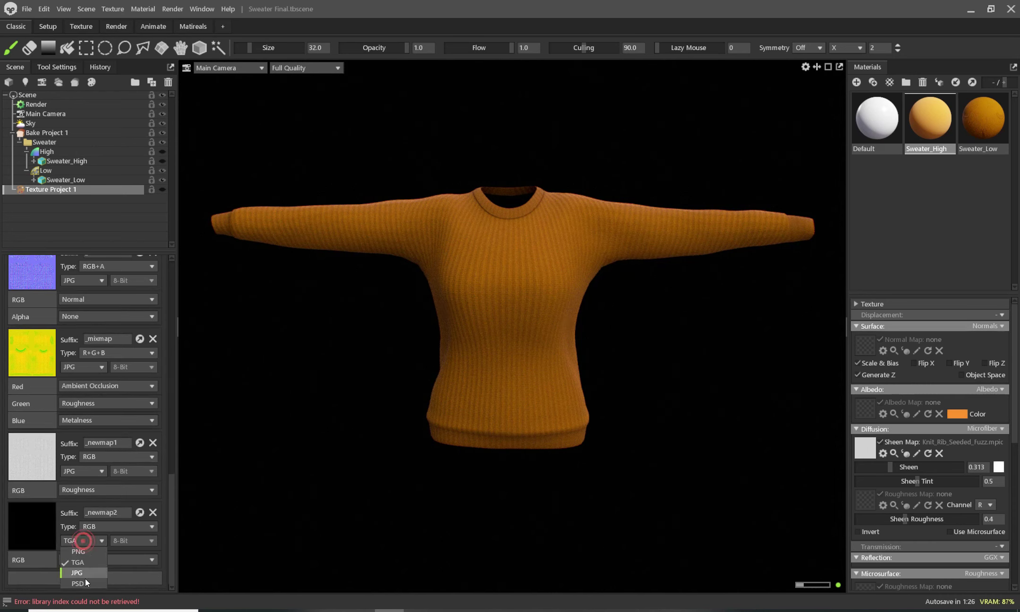
click(85, 579)
click(80, 541)
click(87, 572)
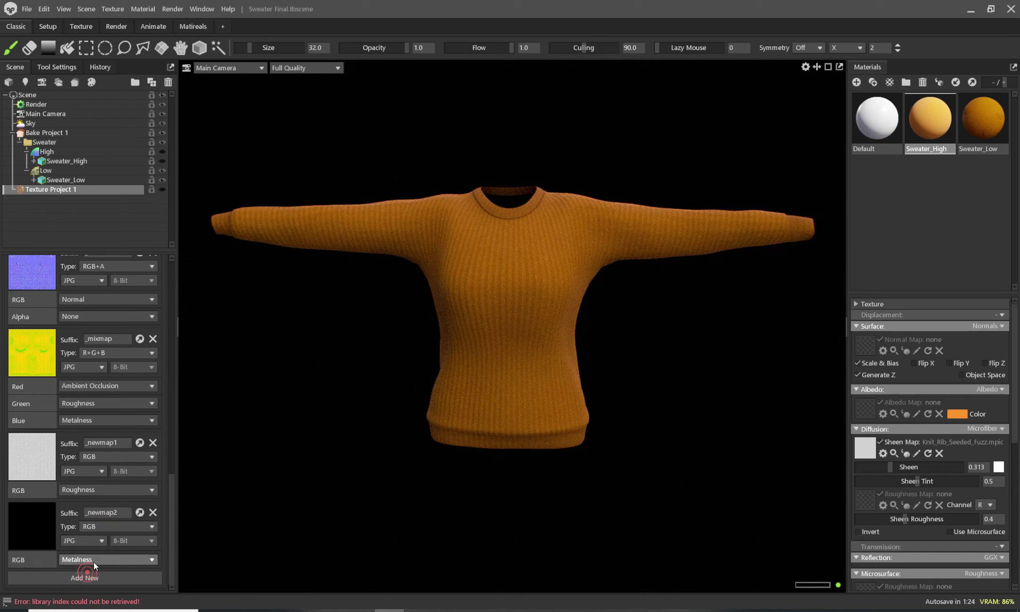
scroll(91, 579, down, 2)
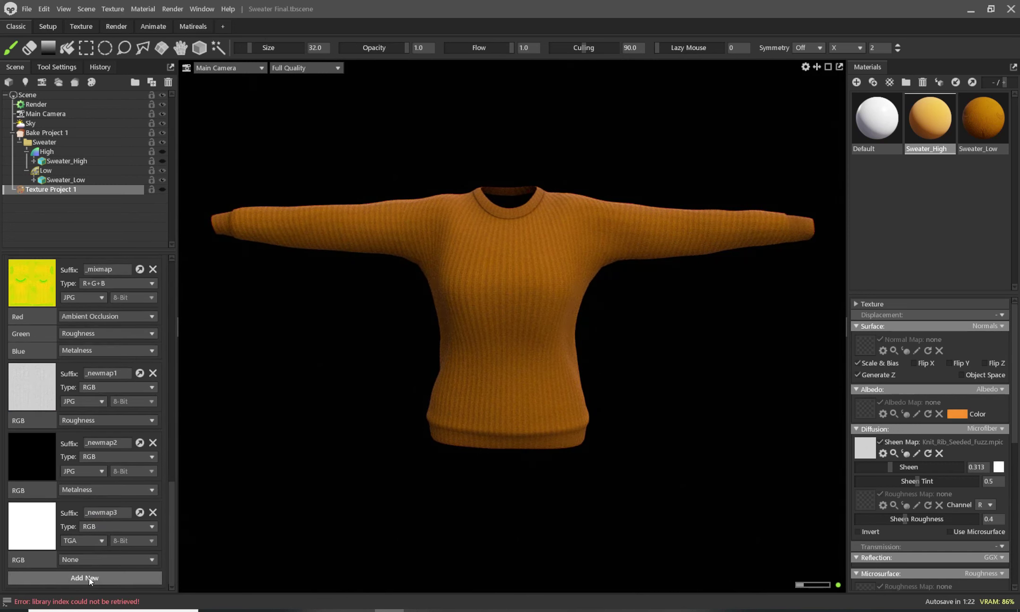
click(85, 562)
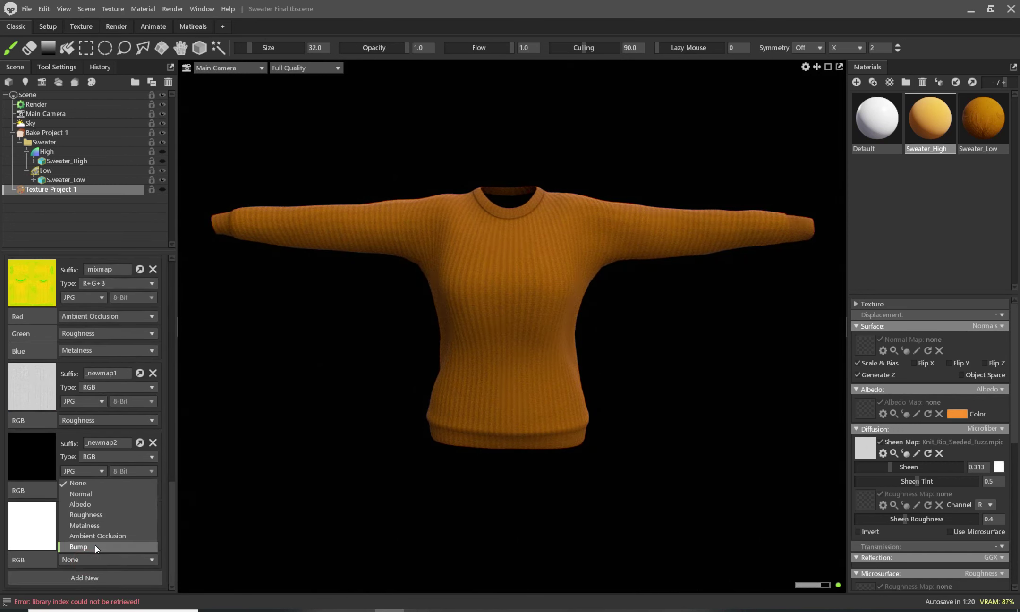
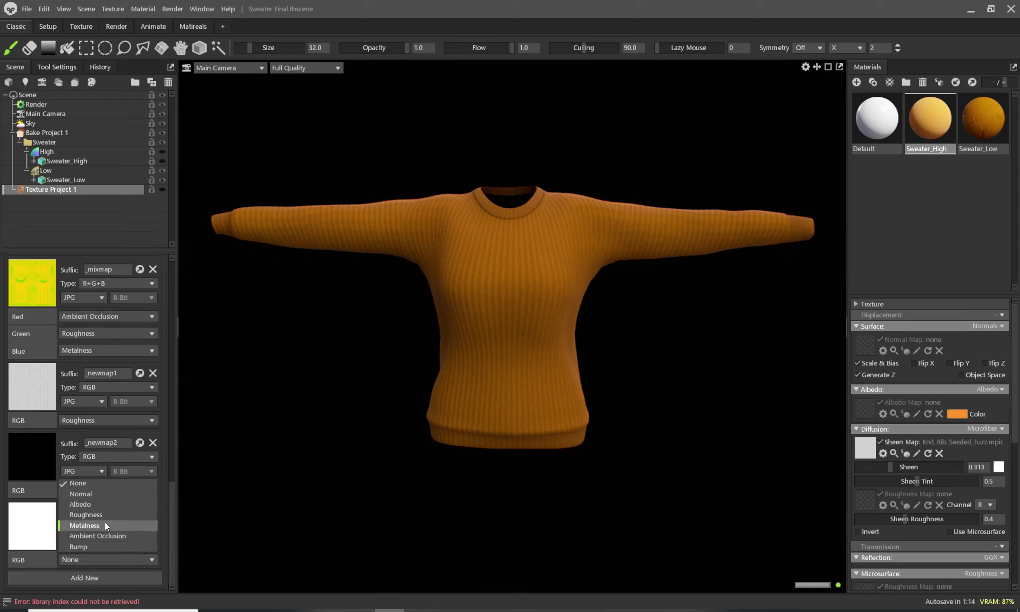
Step: Assign Metalness to the third output map and save the ambient occlusion map as JPG
click(105, 536)
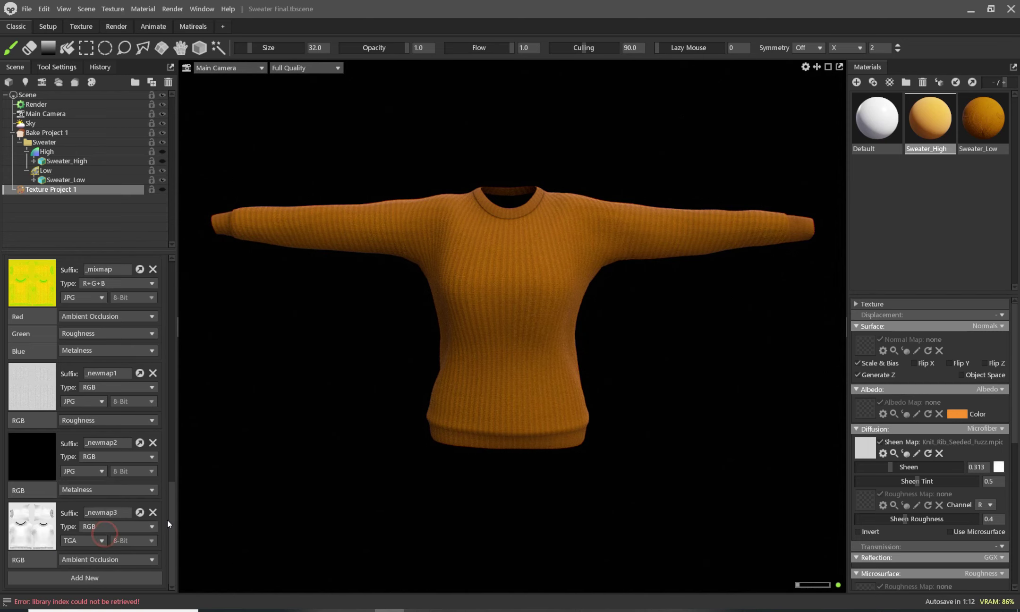
click(77, 542)
click(78, 574)
Step: Add a fourth output map set to Bump, saved as JPG
click(116, 559)
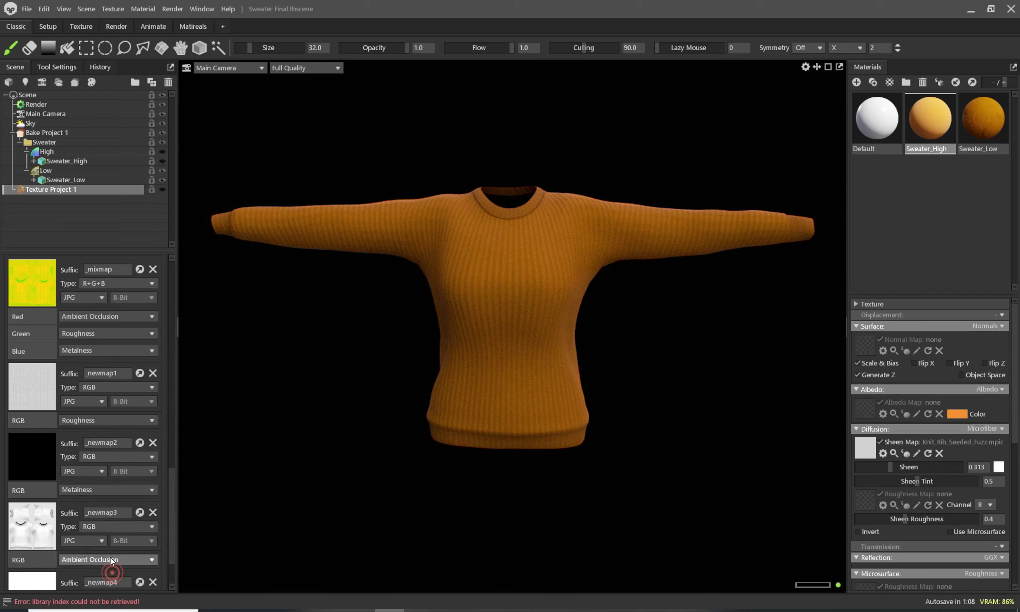
scroll(103, 579, down, 3)
click(92, 557)
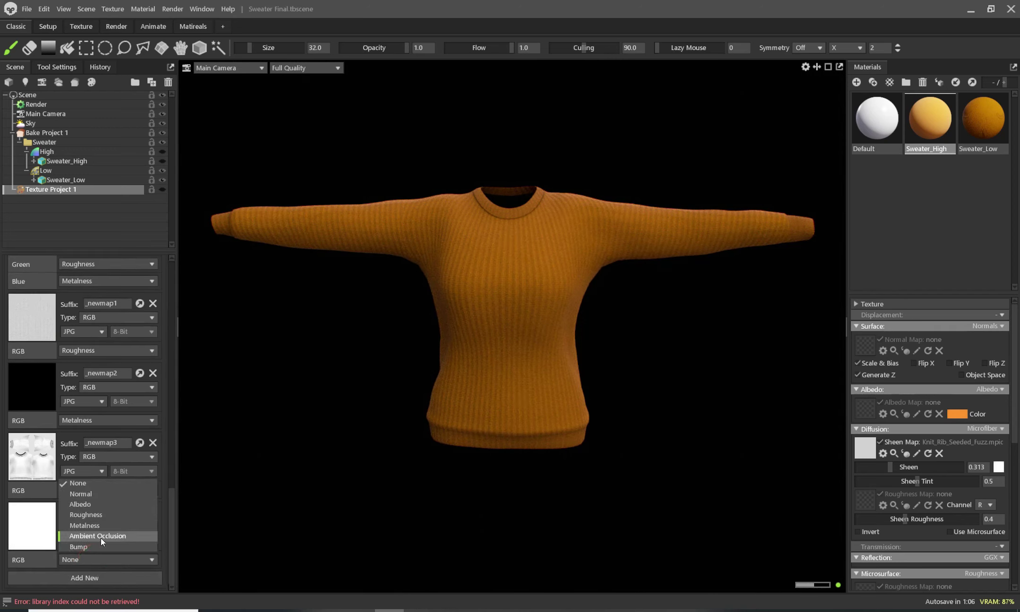
click(95, 547)
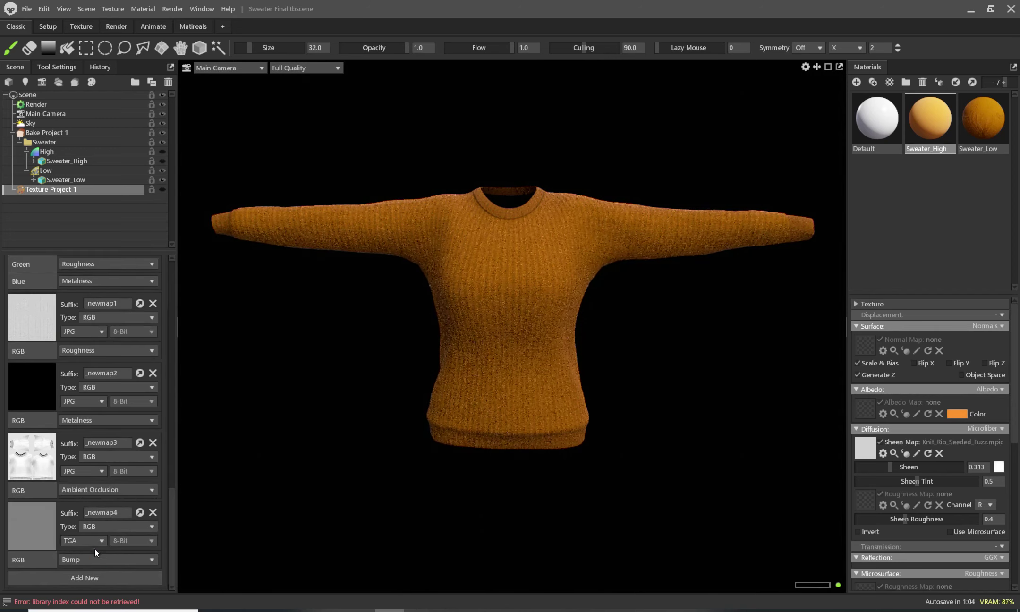
click(87, 539)
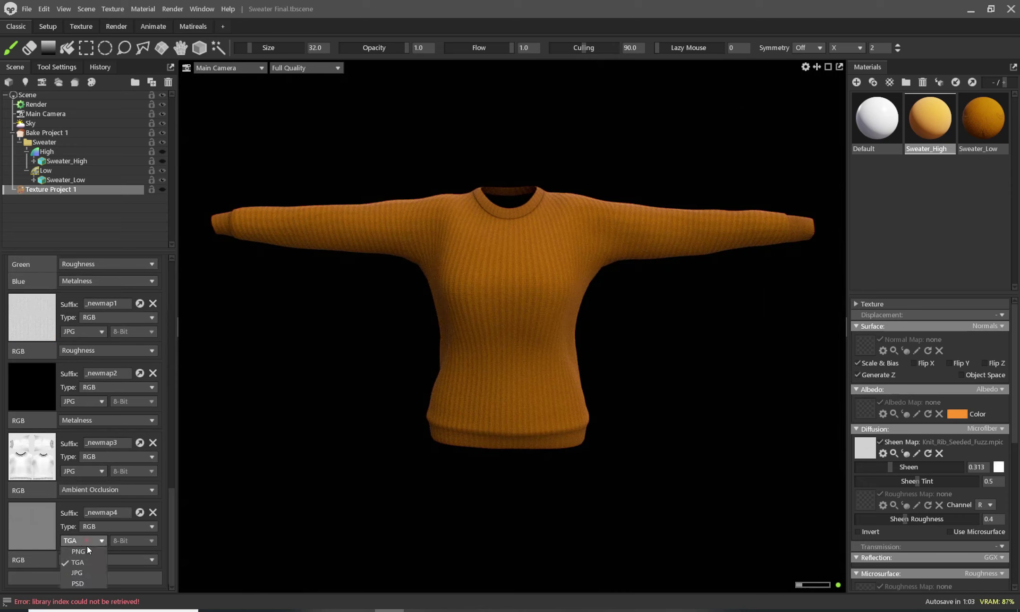
click(86, 575)
click(171, 538)
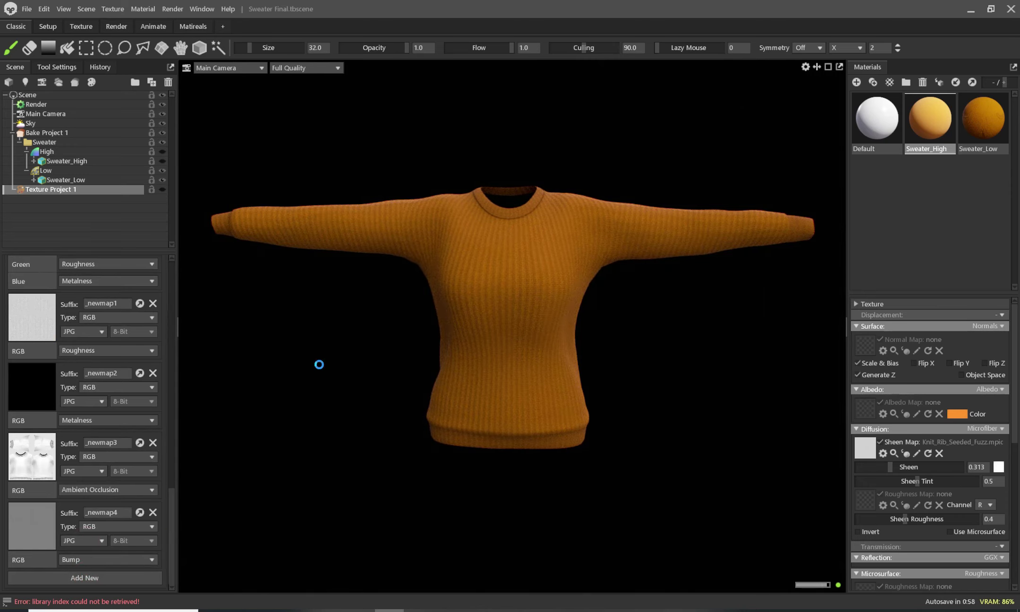
mouse_move(172, 501)
mouse_down()
mouse_move(161, 409)
mouse_move(163, 463)
mouse_up()
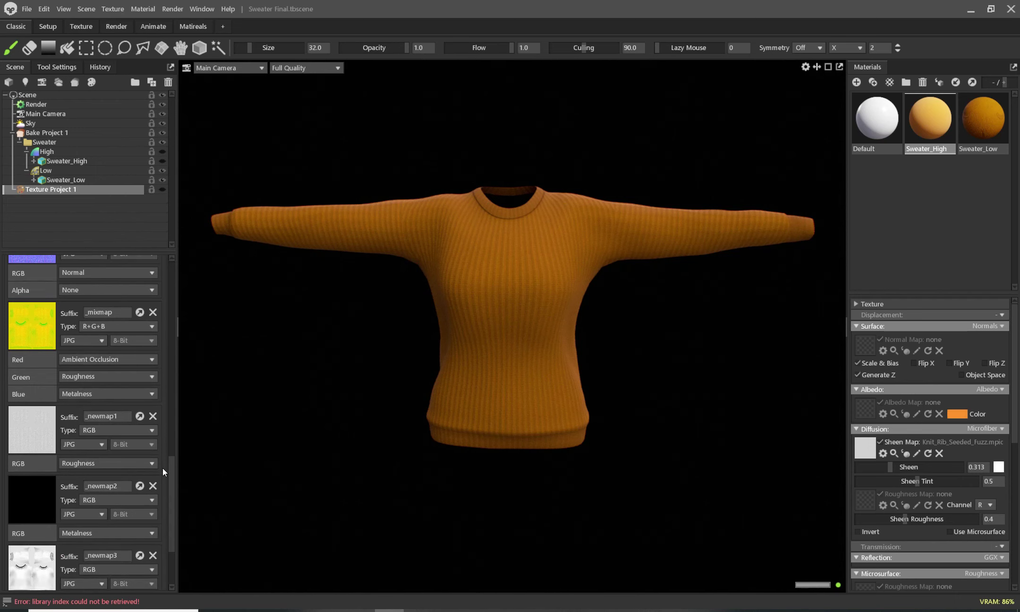
Step: Rename the _newmap1 and _newmap2 suffixes to _Rougness and _Metalness
scroll(163, 469, down, 1)
click(102, 402)
drag(119, 402, 78, 399)
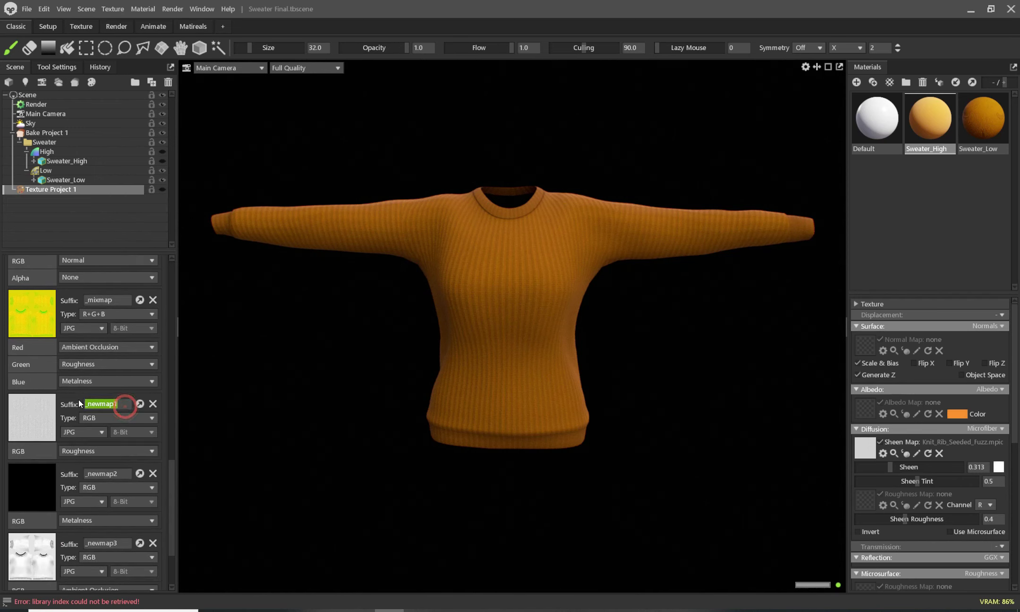
text(_Rou)
text(gness)
double_click(124, 474)
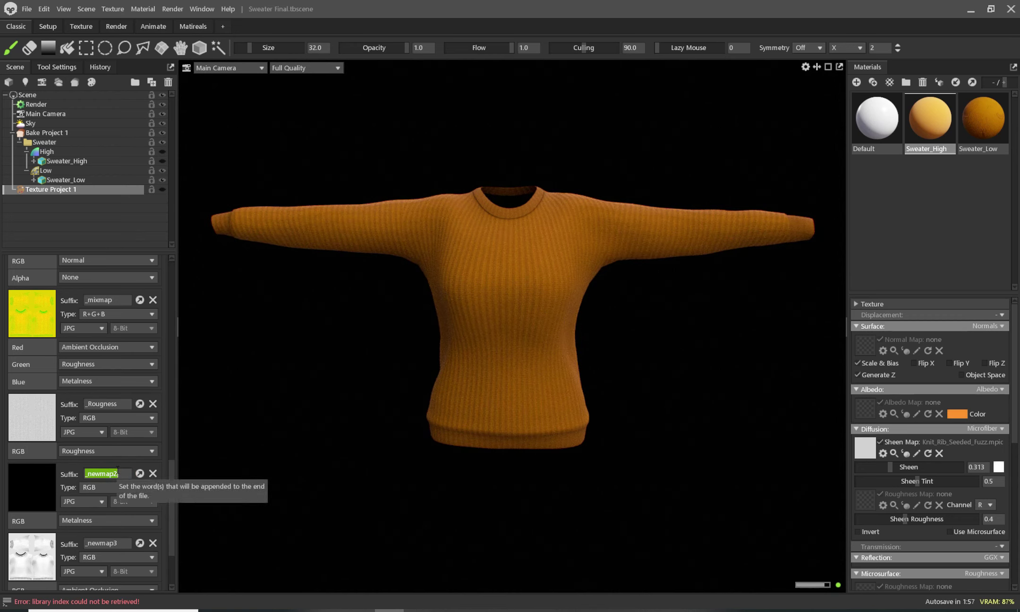
text(_<)
text(Met)
text(aln)
text(ess)
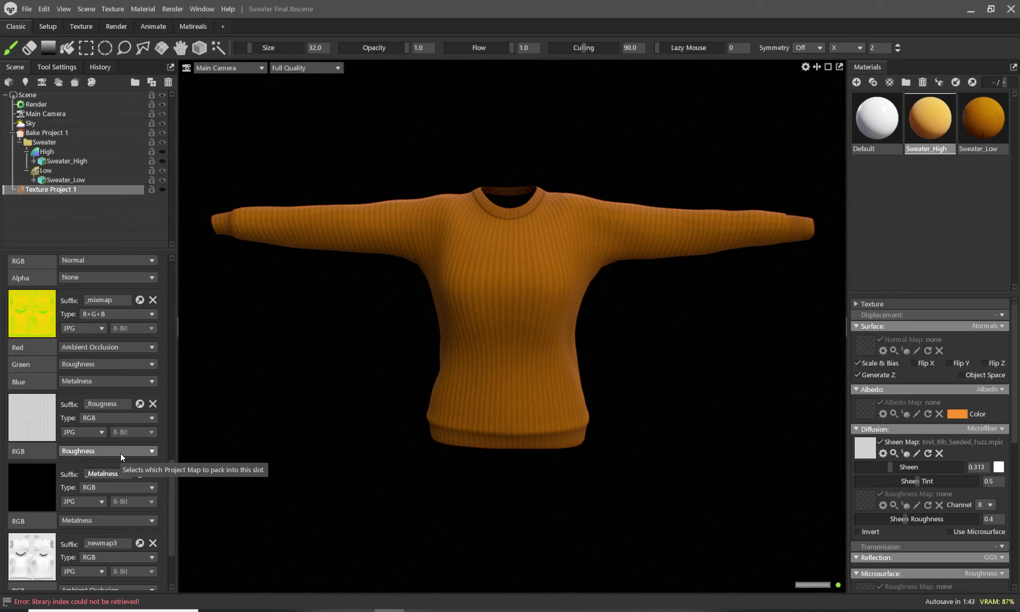
Step: Rename the _newmap3 and _newmap4 suffixes to _AO and _Bump
drag(172, 470, 173, 510)
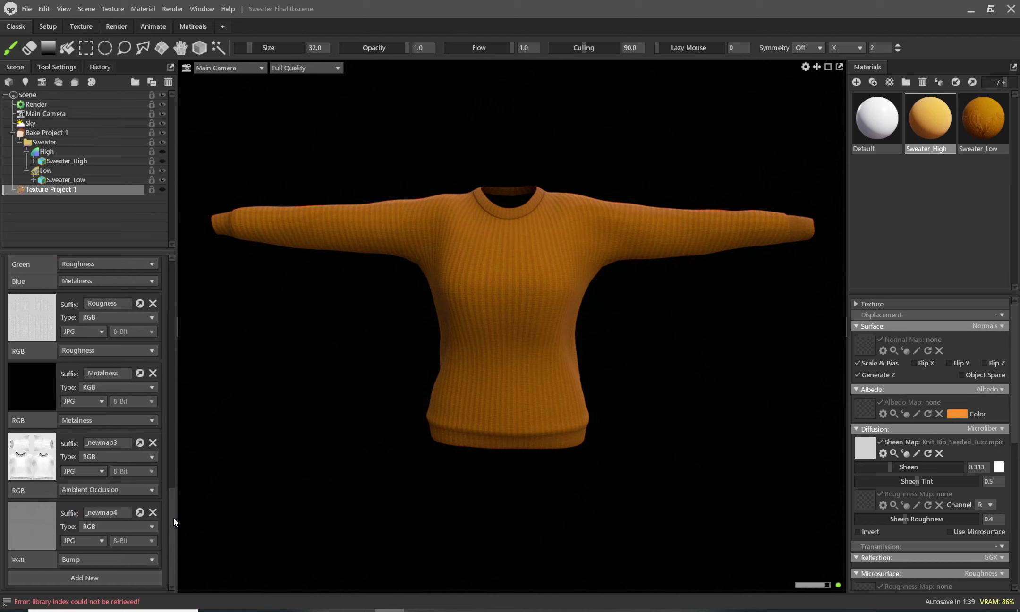
drag(125, 445, 58, 443)
text(_AO)
drag(121, 512, 79, 515)
text(_Bump)
key(Return)
Step: Export all sweater texture maps at 4096 × 4096, then minimize Marmoset to reach the desktop
drag(170, 513, 171, 396)
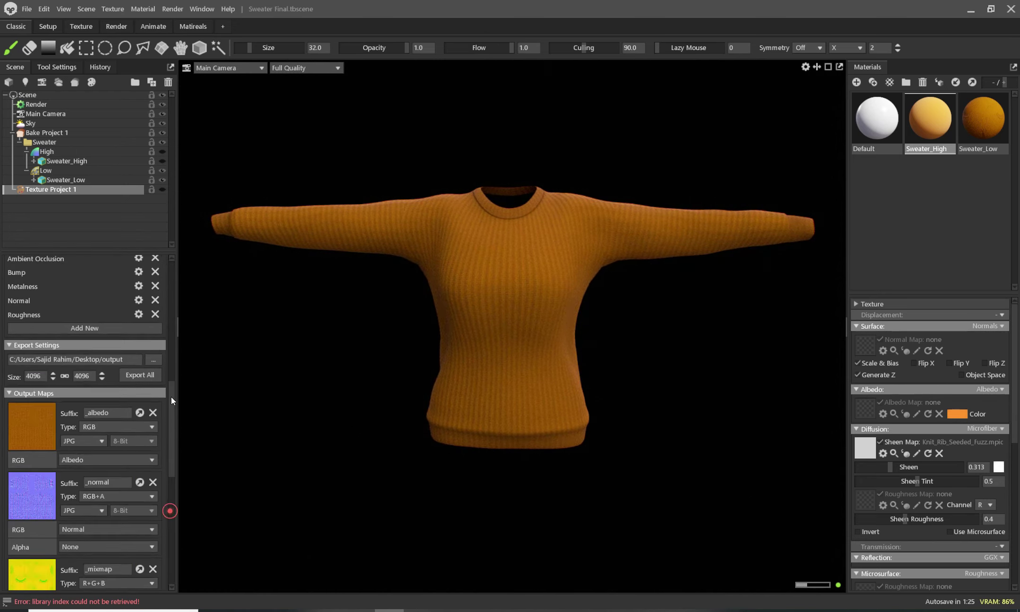
click(103, 403)
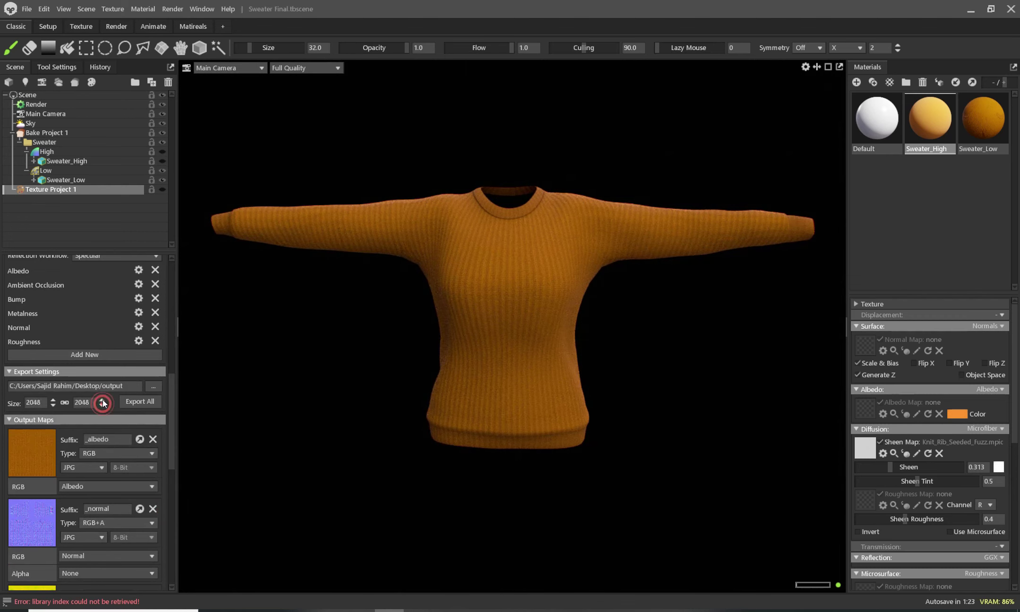
drag(170, 404, 173, 583)
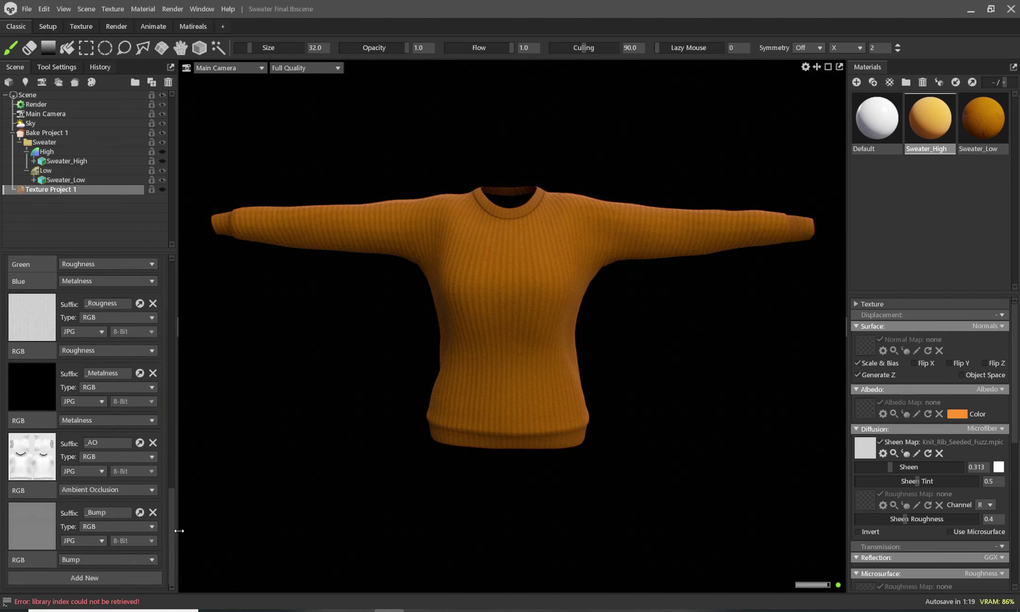
drag(172, 531, 170, 388)
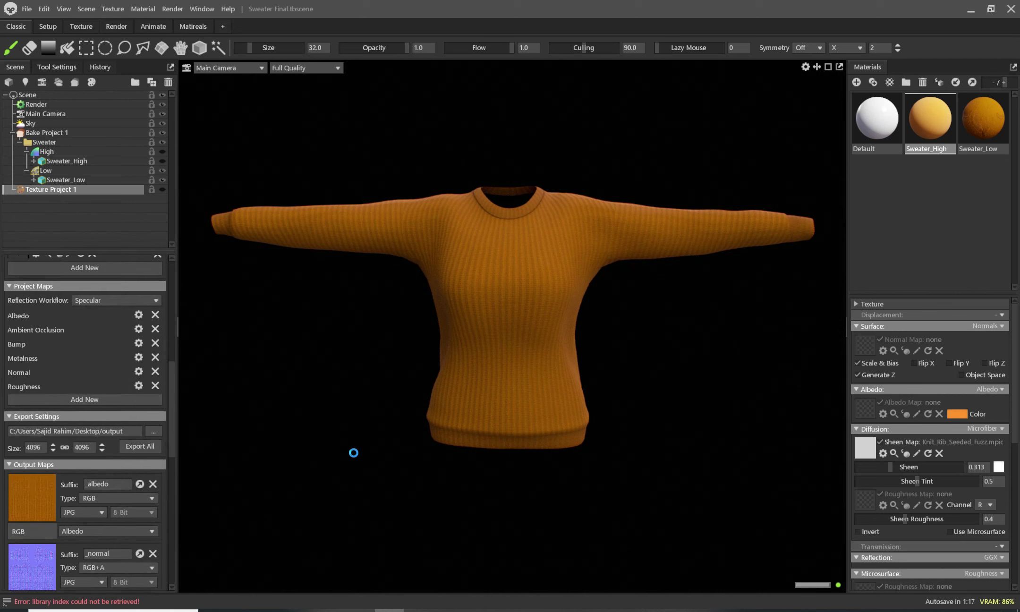
click(148, 448)
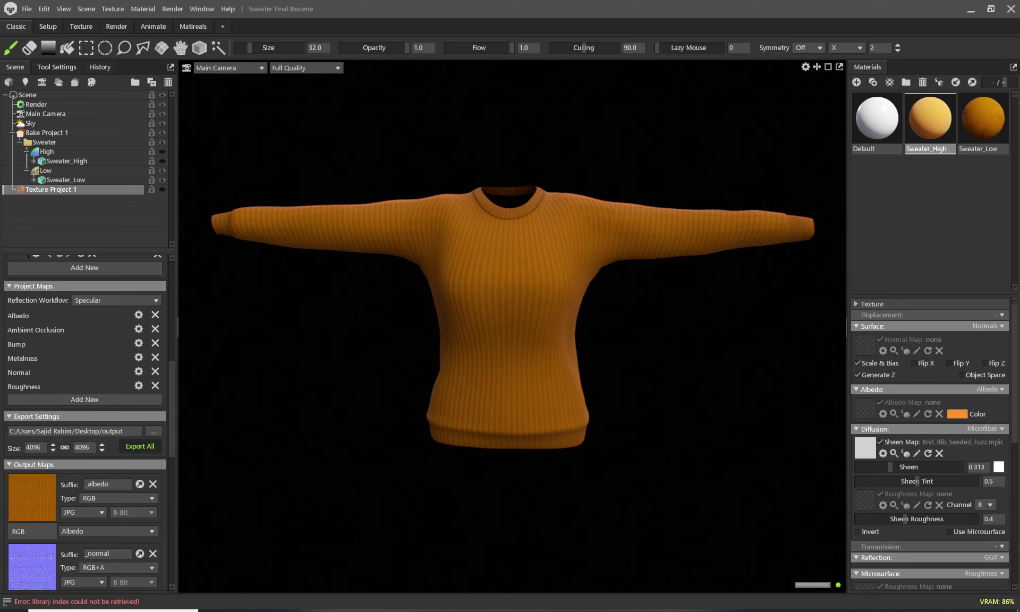
click(971, 9)
click(364, 123)
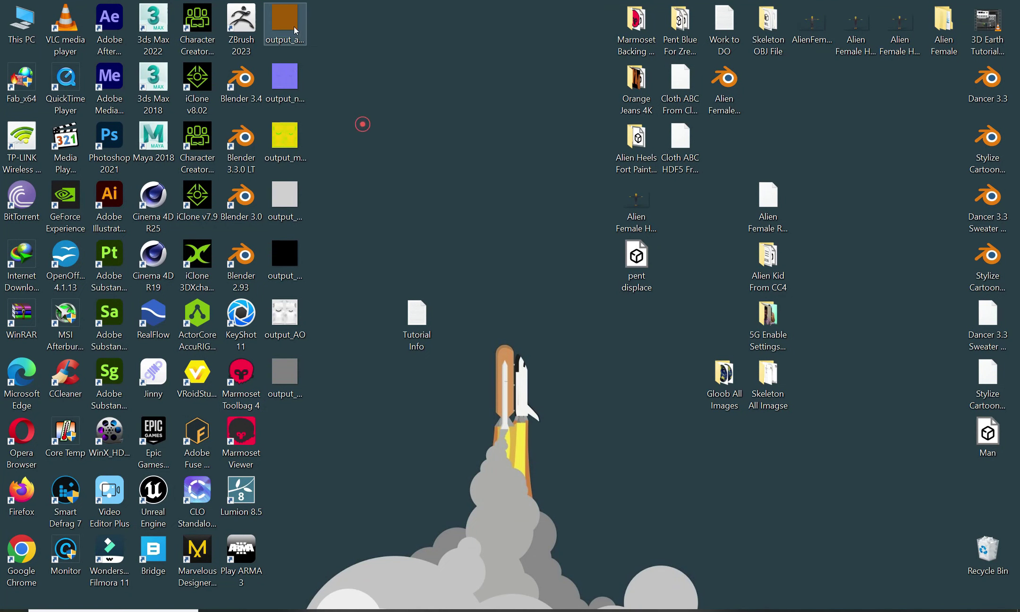
double_click(291, 25)
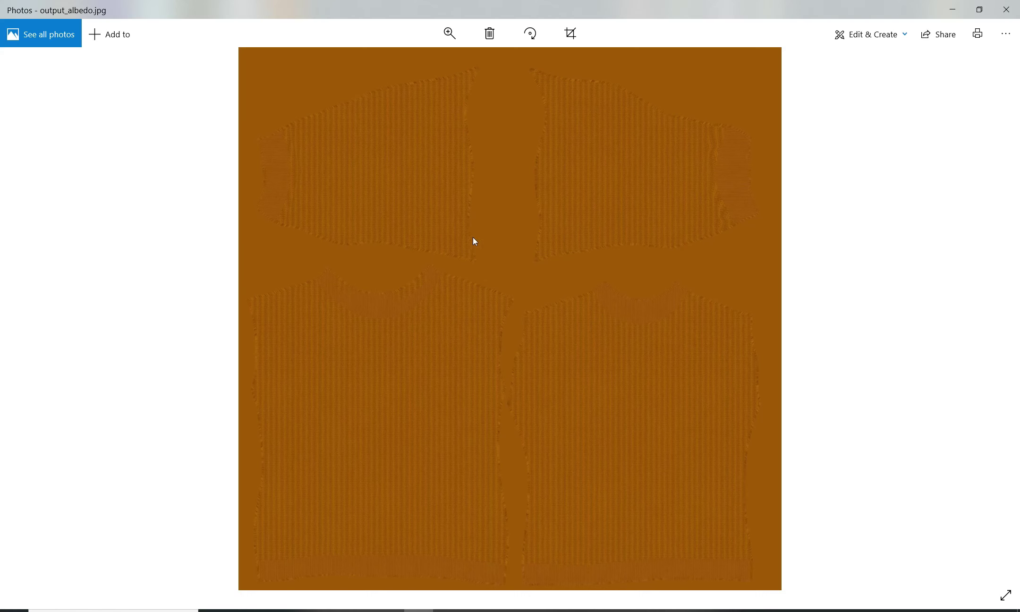
scroll(319, 122, up, 3)
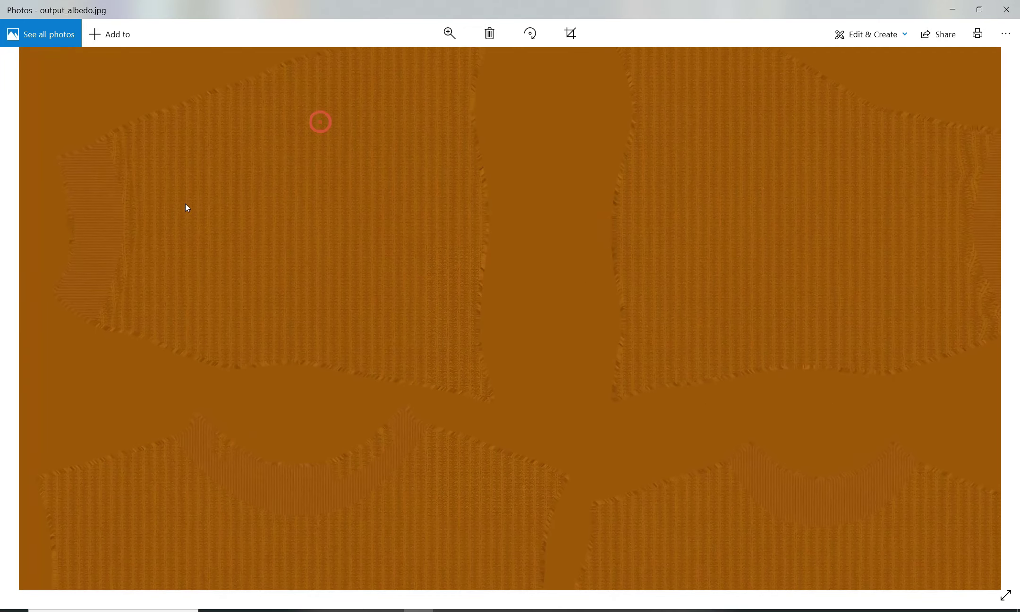
scroll(164, 230, up, 3)
scroll(475, 295, down, 2)
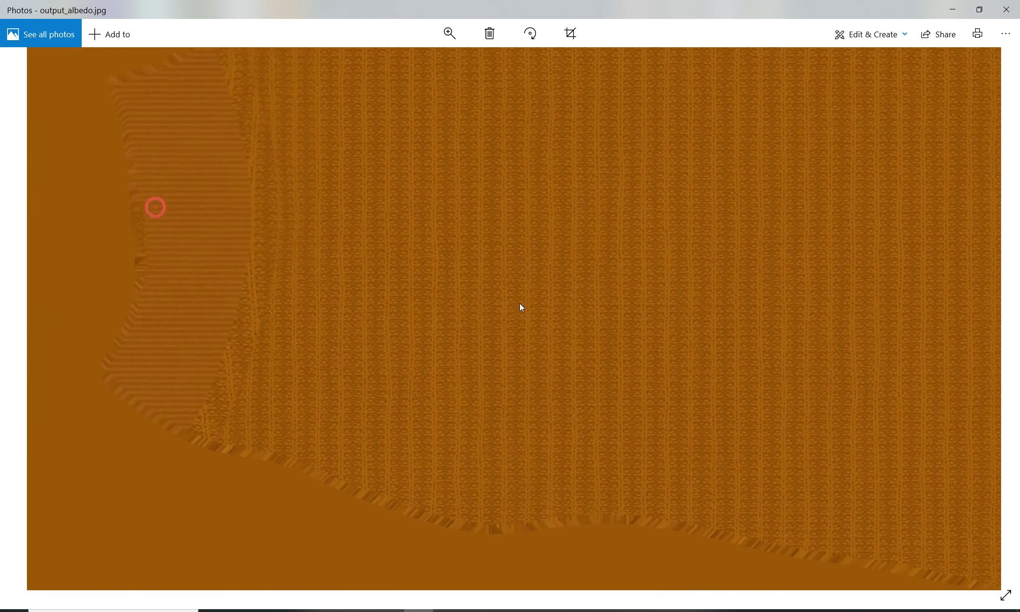
scroll(515, 299, down, 1)
scroll(515, 299, down, 2)
scroll(299, 298, up, 1)
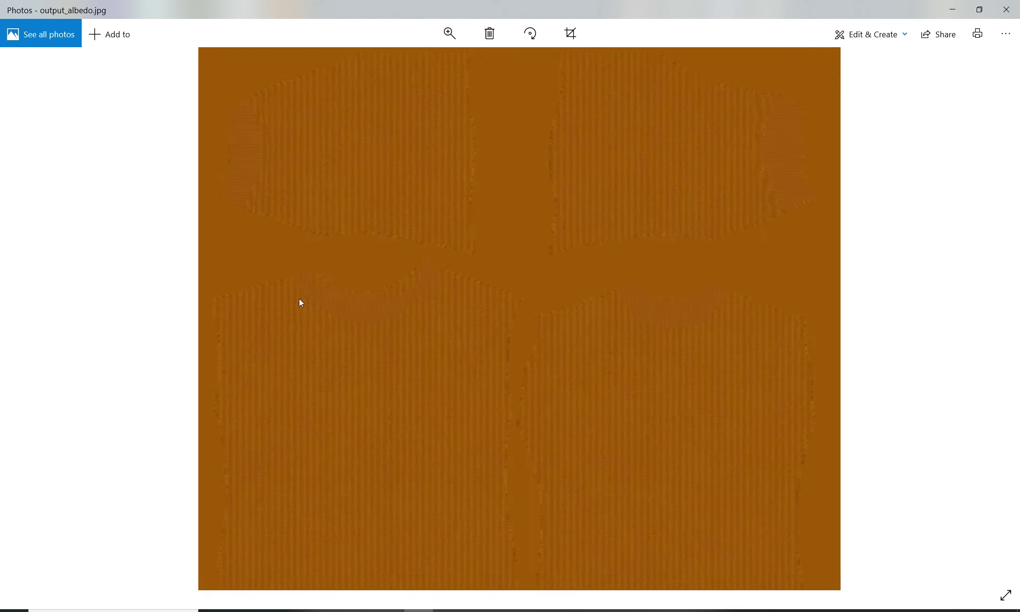
scroll(299, 298, up, 2)
scroll(312, 302, up, 2)
scroll(405, 407, down, 2)
scroll(401, 565, down, 2)
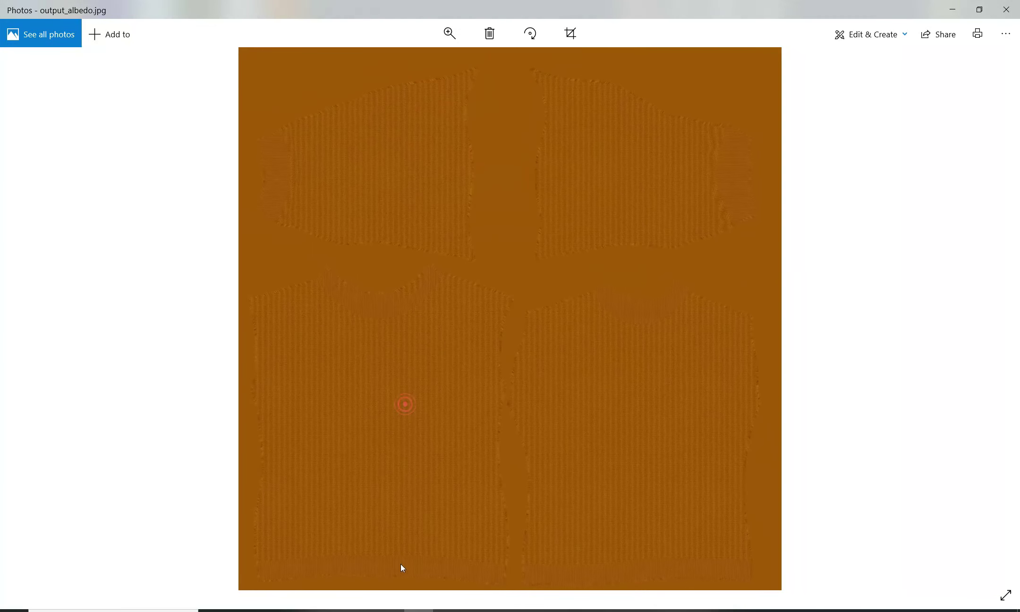
scroll(401, 566, up, 3)
scroll(375, 465, down, 1)
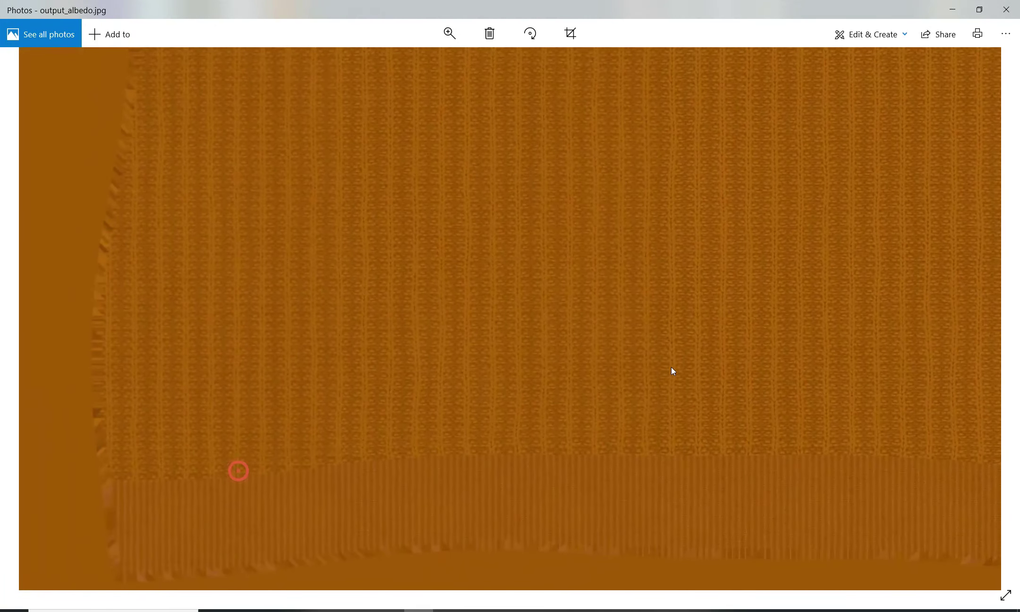
scroll(674, 369, down, 1)
scroll(675, 367, down, 1)
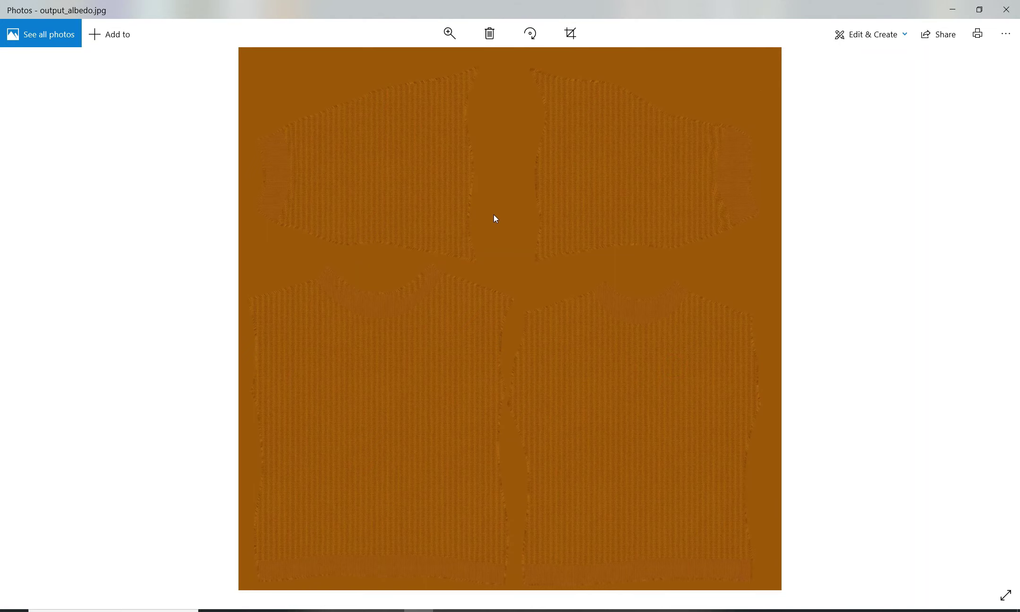
scroll(398, 479, up, 3)
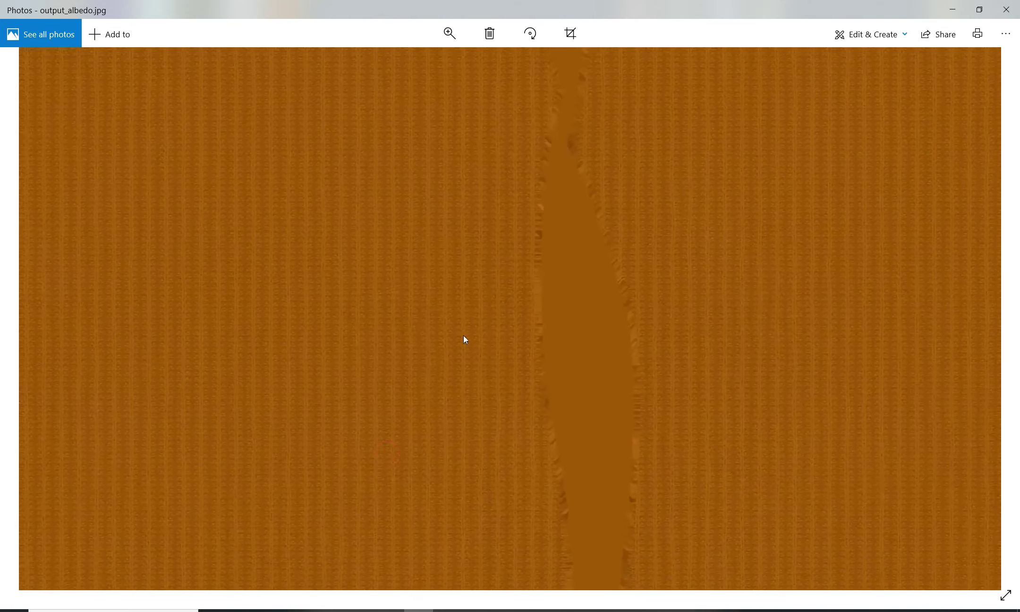
scroll(484, 524, up, 1)
scroll(491, 492, up, 1)
scroll(523, 391, up, 1)
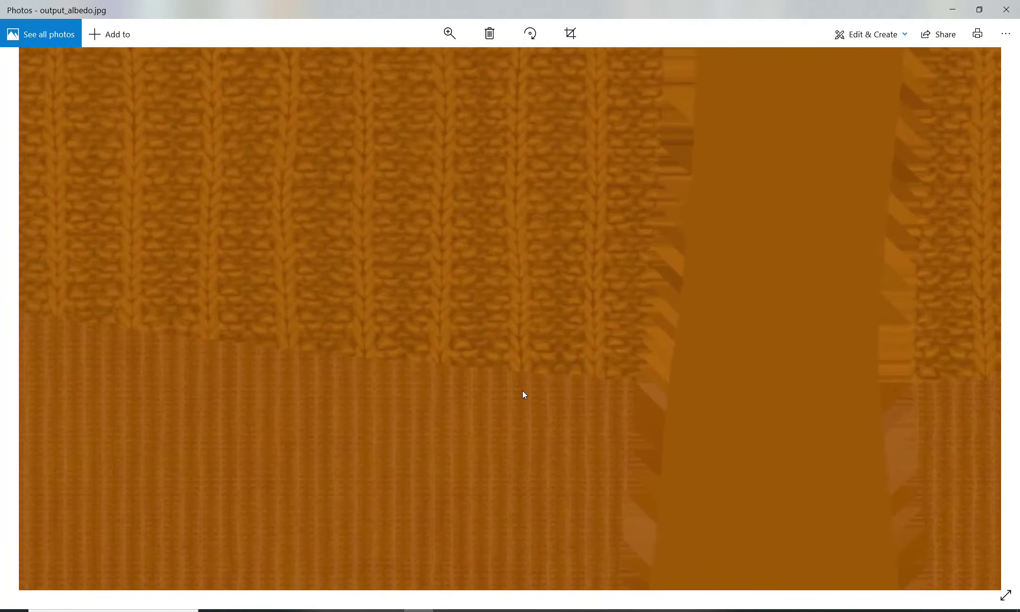
key(alt+F4)
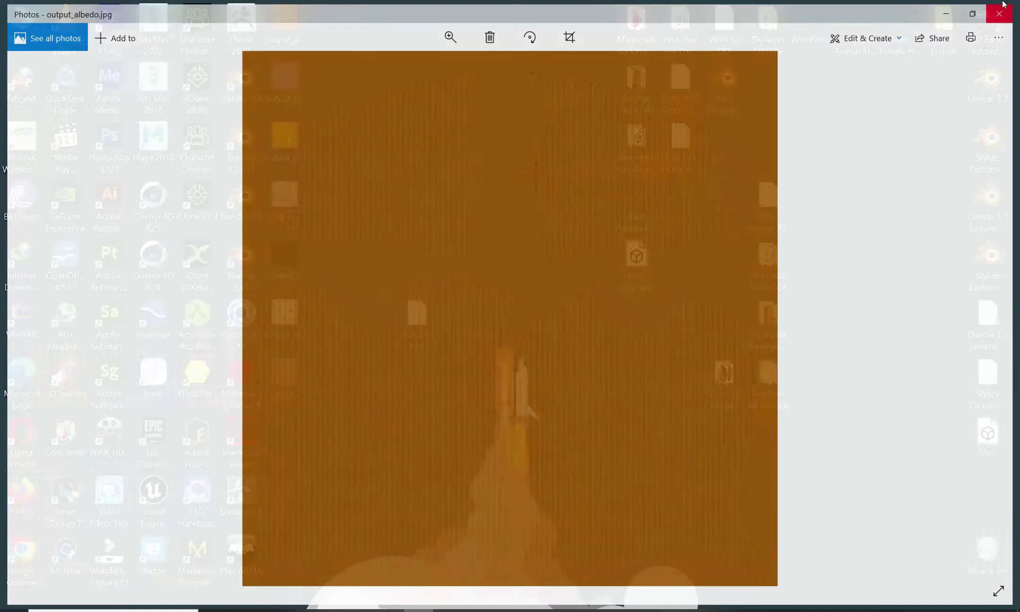
Step: Open output_normal.jpg and zoom in to inspect the knit detail on the neckline, hem and sleeve
double_click(290, 83)
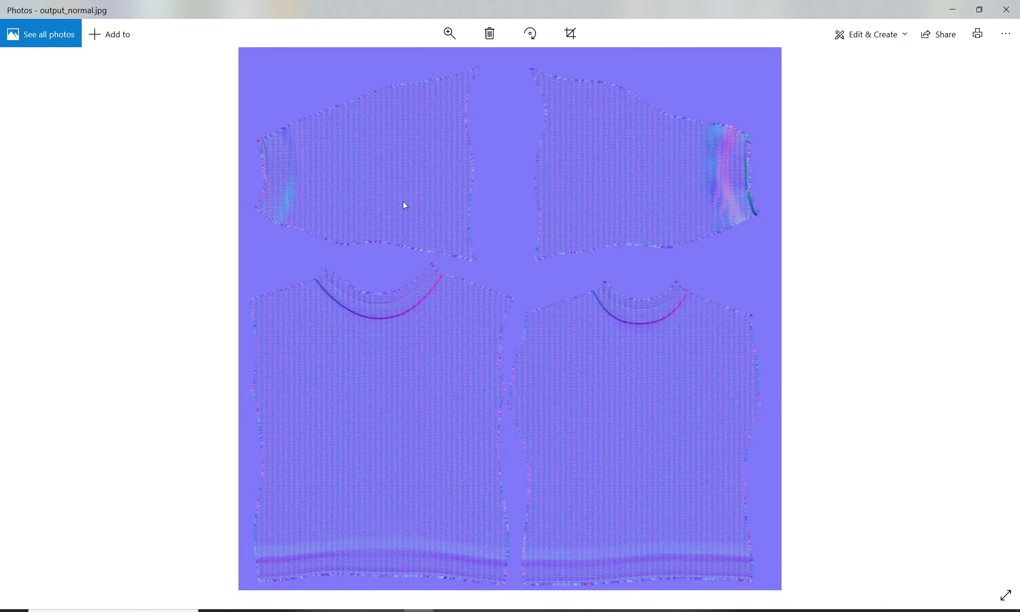
scroll(386, 327, up, 2)
scroll(385, 327, up, 1)
scroll(363, 278, up, 2)
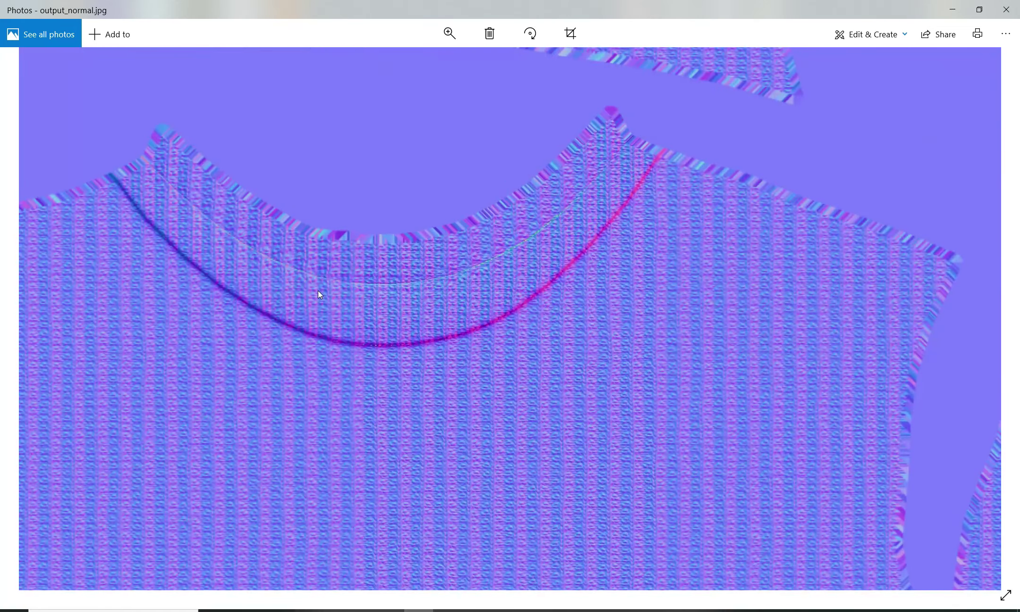
scroll(373, 379, down, 3)
scroll(346, 372, up, 3)
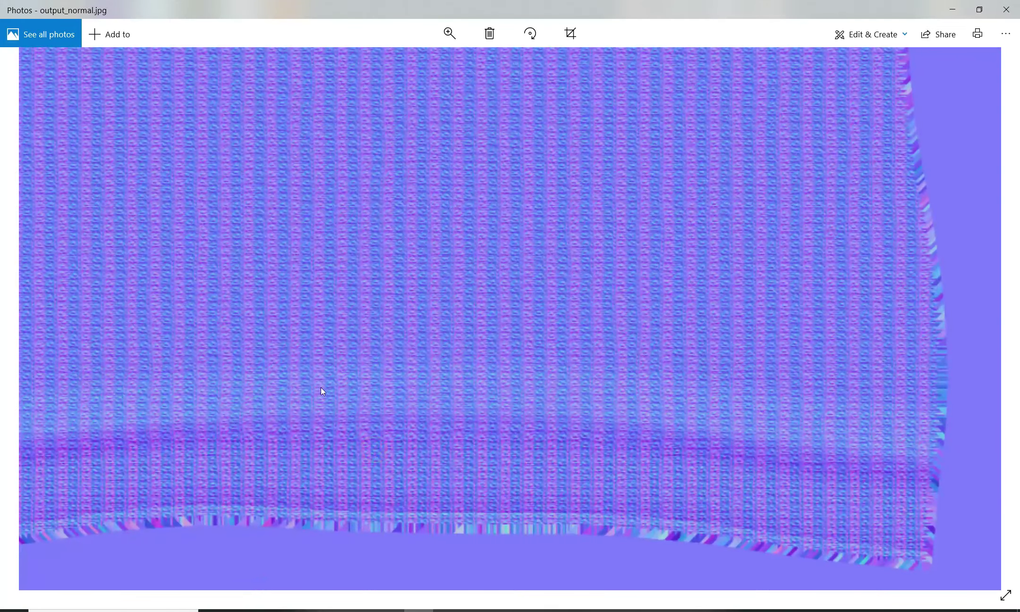
scroll(321, 392, down, 1)
scroll(527, 325, up, 1)
scroll(350, 317, down, 1)
scroll(360, 337, down, 1)
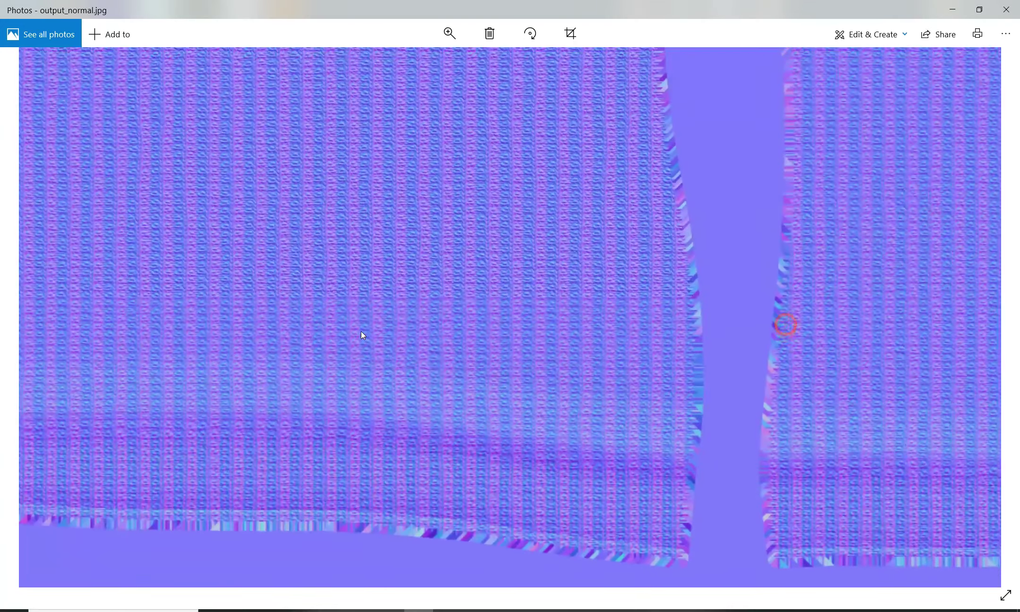
scroll(454, 265, down, 2)
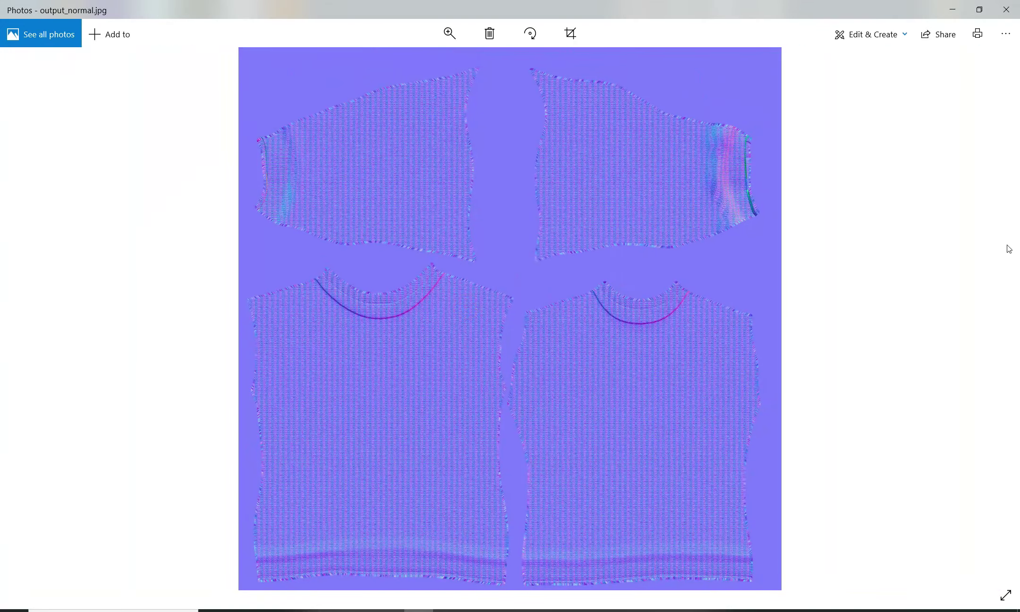
scroll(732, 159, up, 2)
scroll(916, 168, up, 2)
drag(917, 167, 711, 243)
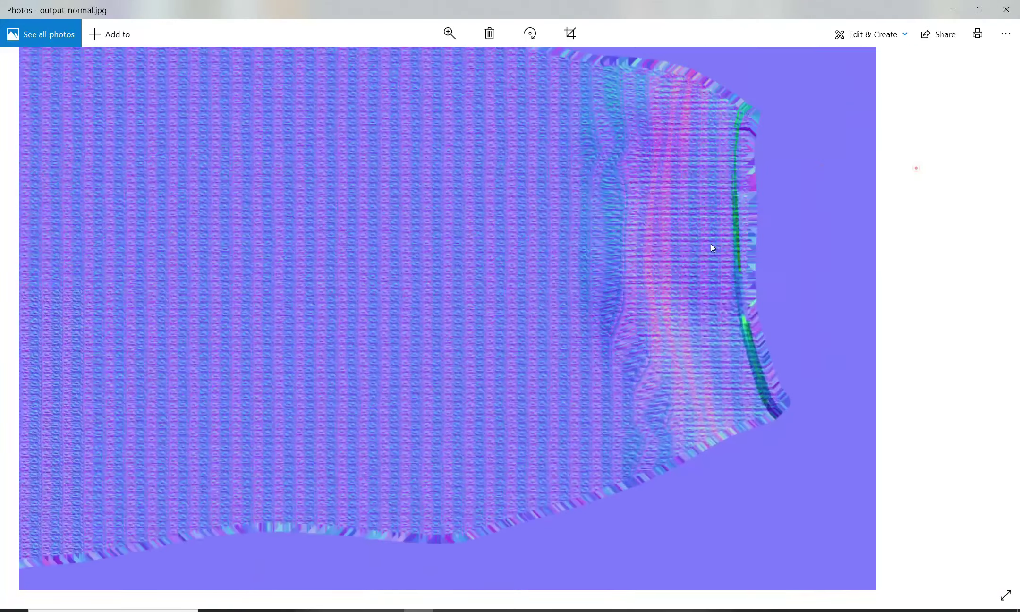